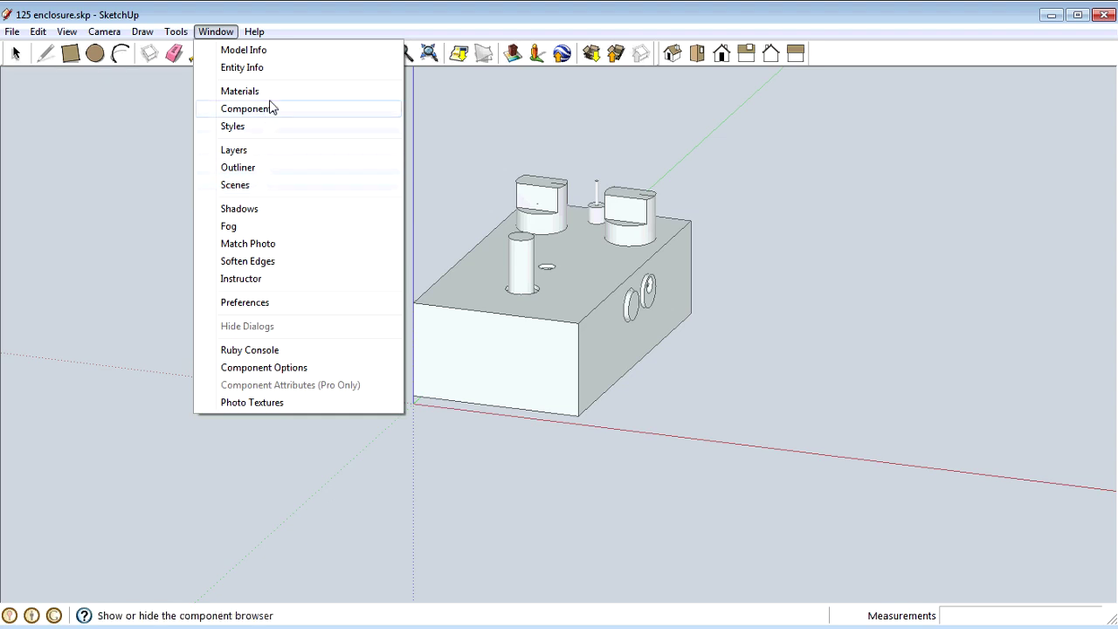
# Step: Open the layer list and hide the Knobs, Pots & Switch, 3pdt and PCB layers to inspect the enclosure's interior
pyautogui.click(257, 152)
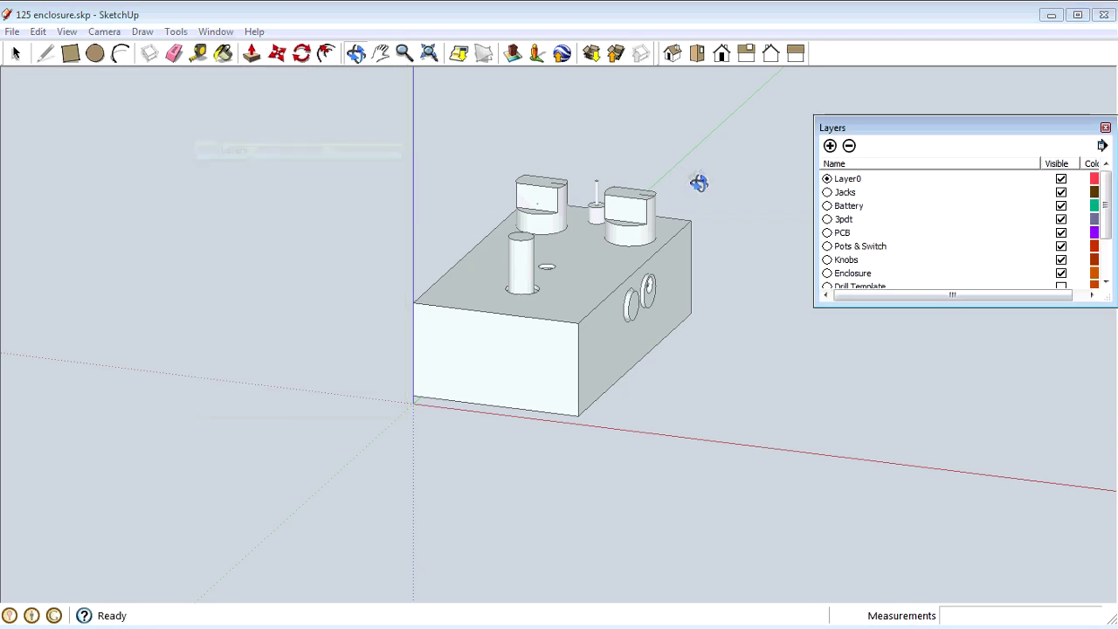
pyautogui.click(1061, 261)
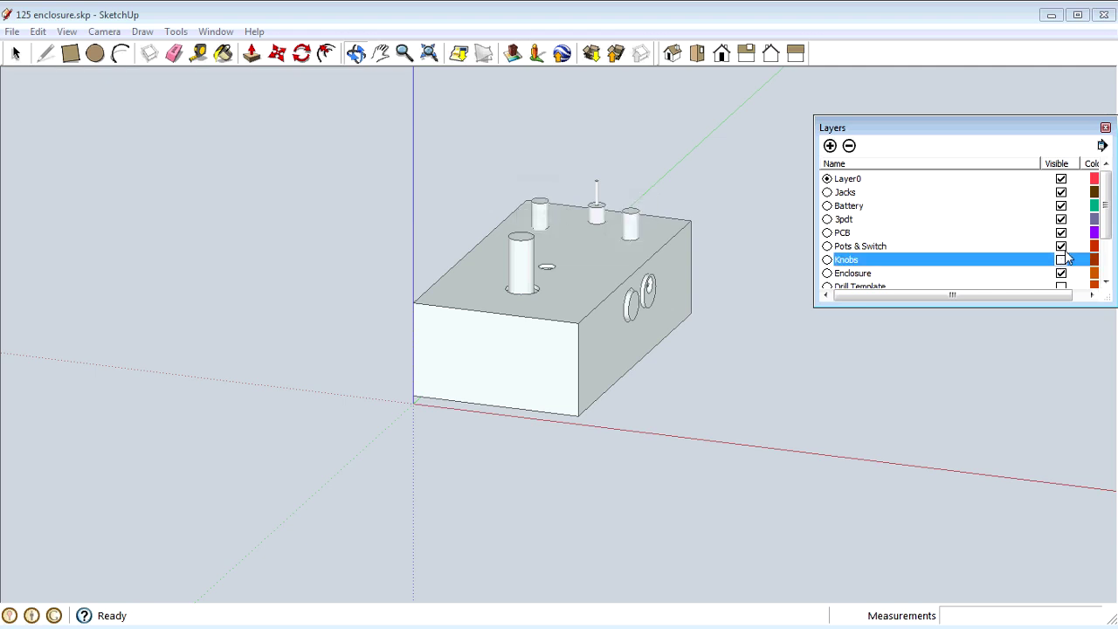
pyautogui.click(1061, 246)
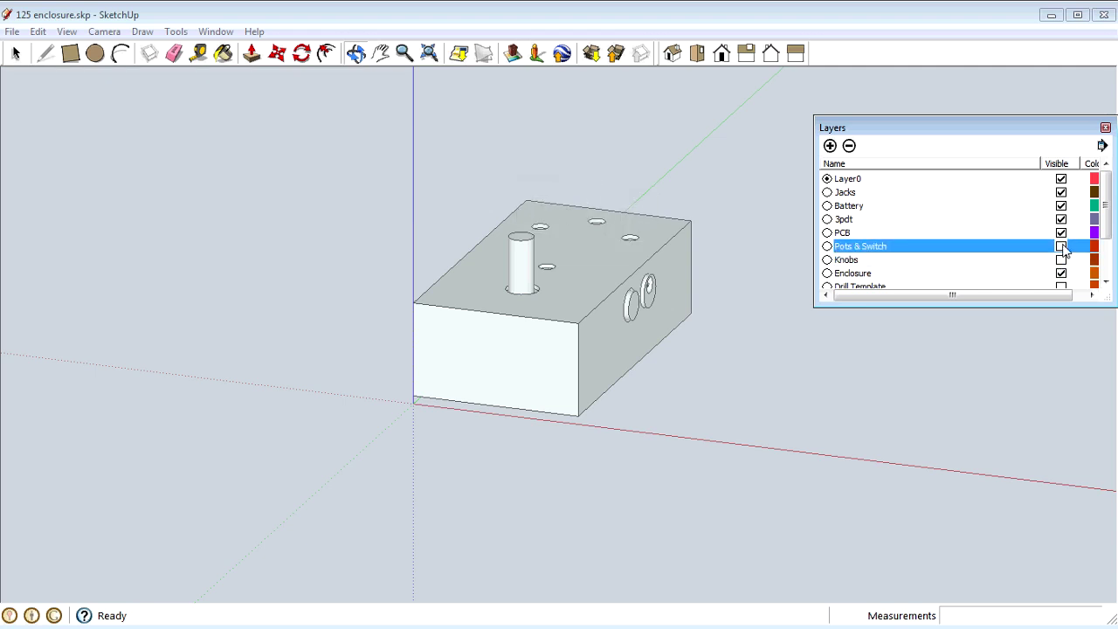
pyautogui.click(1061, 220)
pyautogui.moveTo(939, 343); pyautogui.dragTo(813, 205, button='middle')
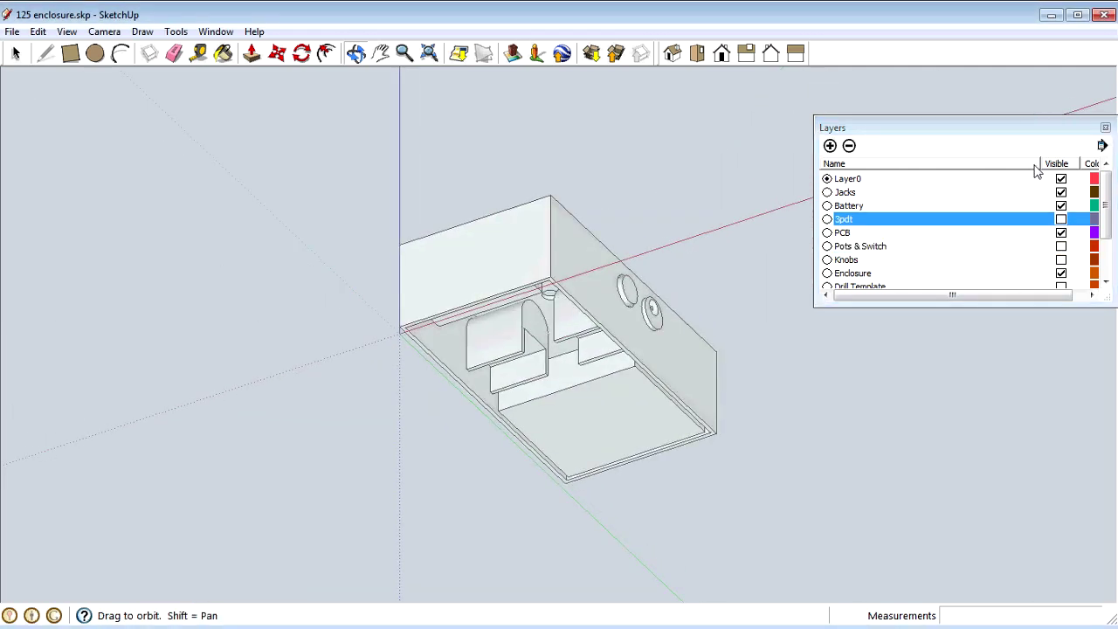
pyautogui.click(1062, 233)
pyautogui.moveTo(966, 424); pyautogui.dragTo(182, 277, button='middle')
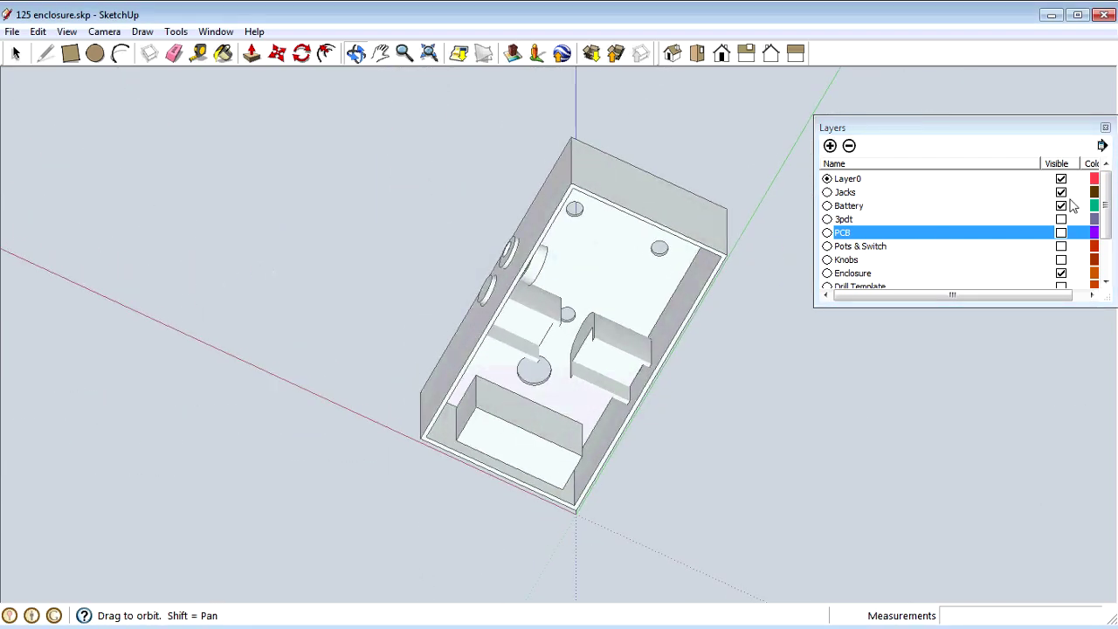
# Step: Make the 3pdt and Pots & Switch layers visible again and view the enclosure from above
pyautogui.click(1062, 219)
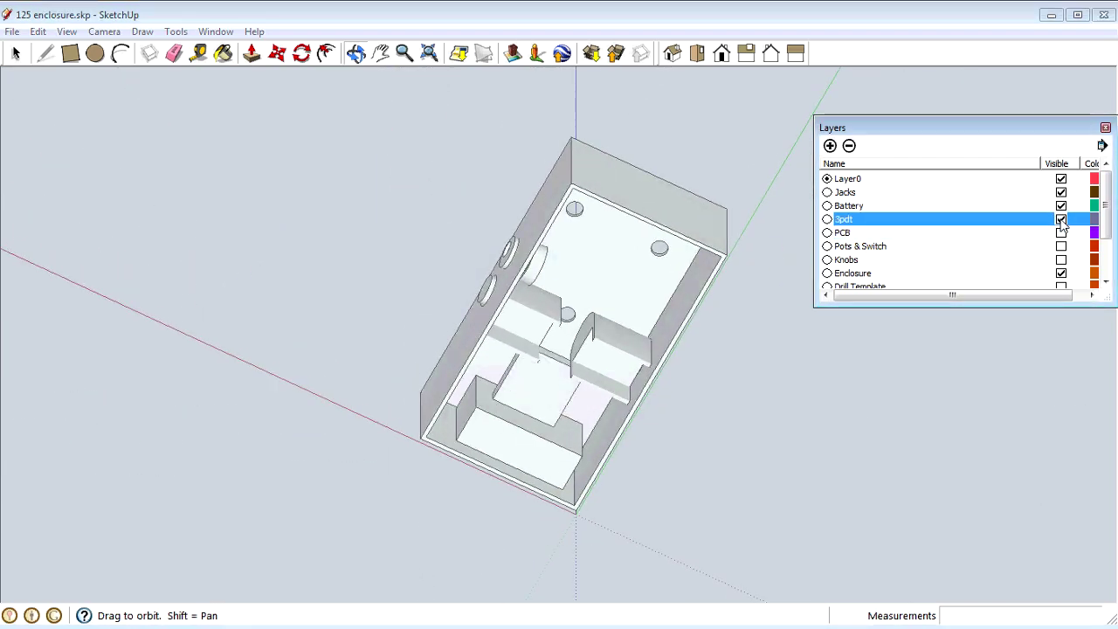
pyautogui.click(1062, 247)
pyautogui.moveTo(740, 297); pyautogui.dragTo(650, 297, button='middle')
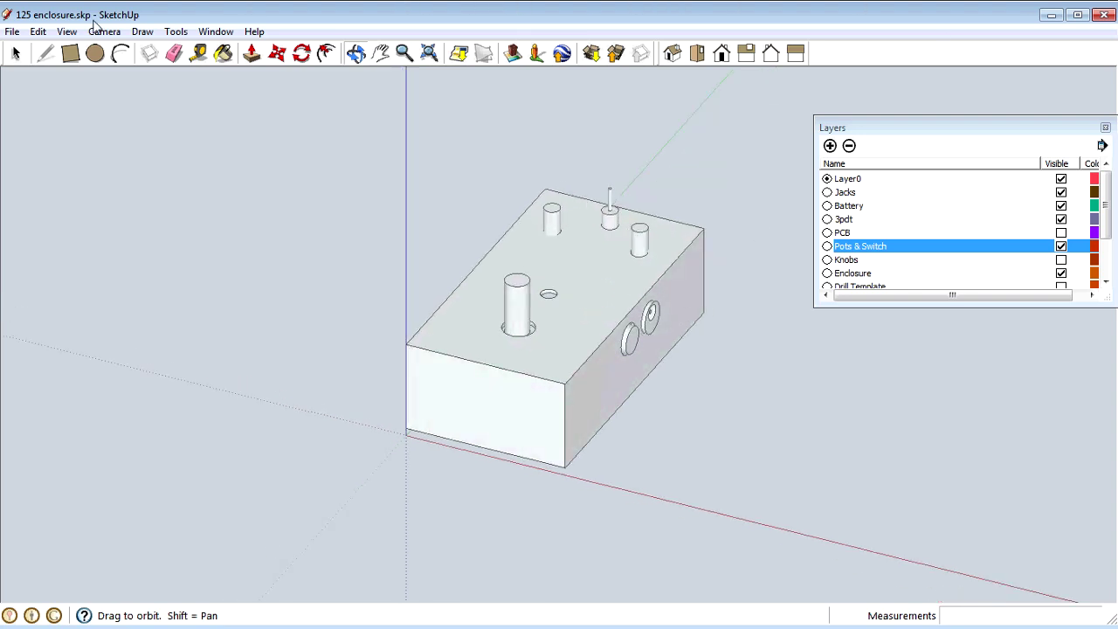
# Step: Start a new model without saving changes to 125 enclosure.skp, and close the Layers dialog
pyautogui.click(12, 31)
pyautogui.click(27, 48)
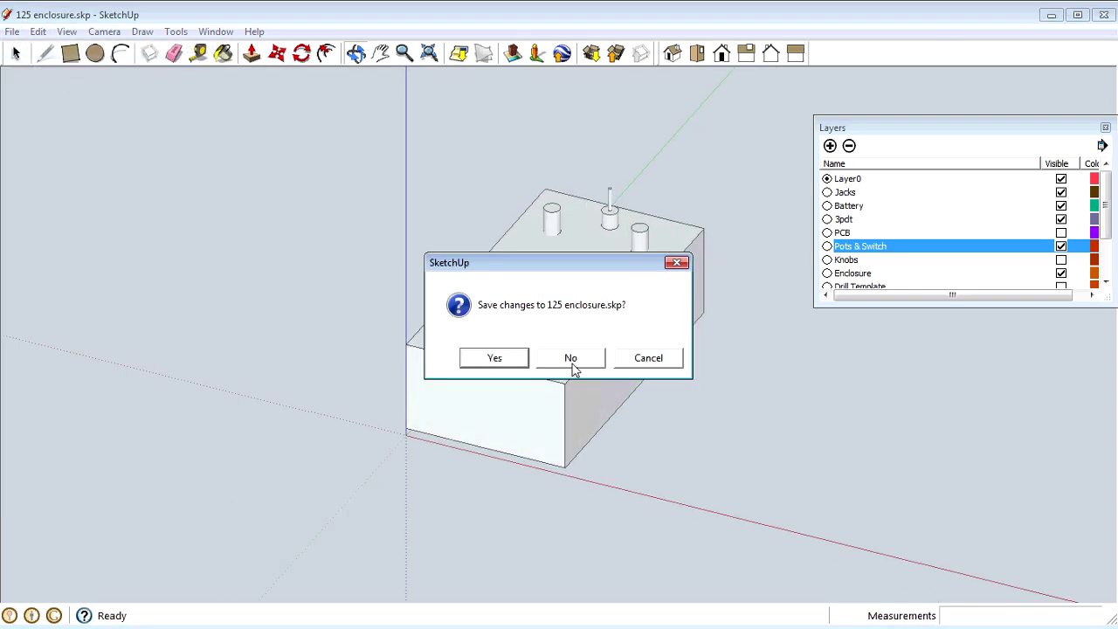
pyautogui.click(571, 360)
pyautogui.click(1105, 128)
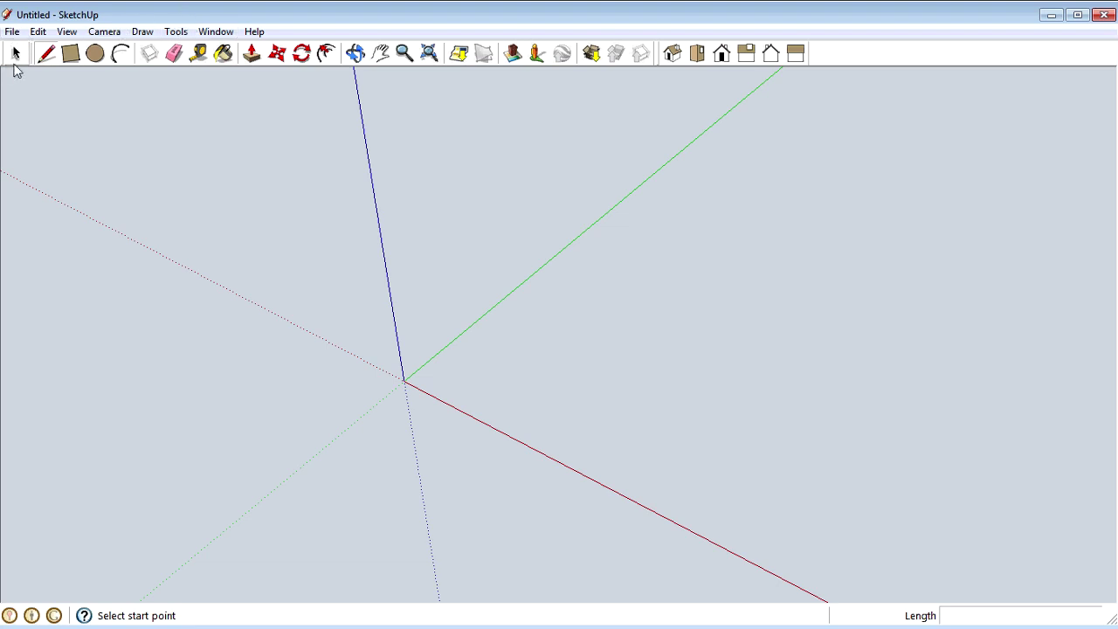
pyautogui.click(66, 32)
pyautogui.moveTo(131, 50)
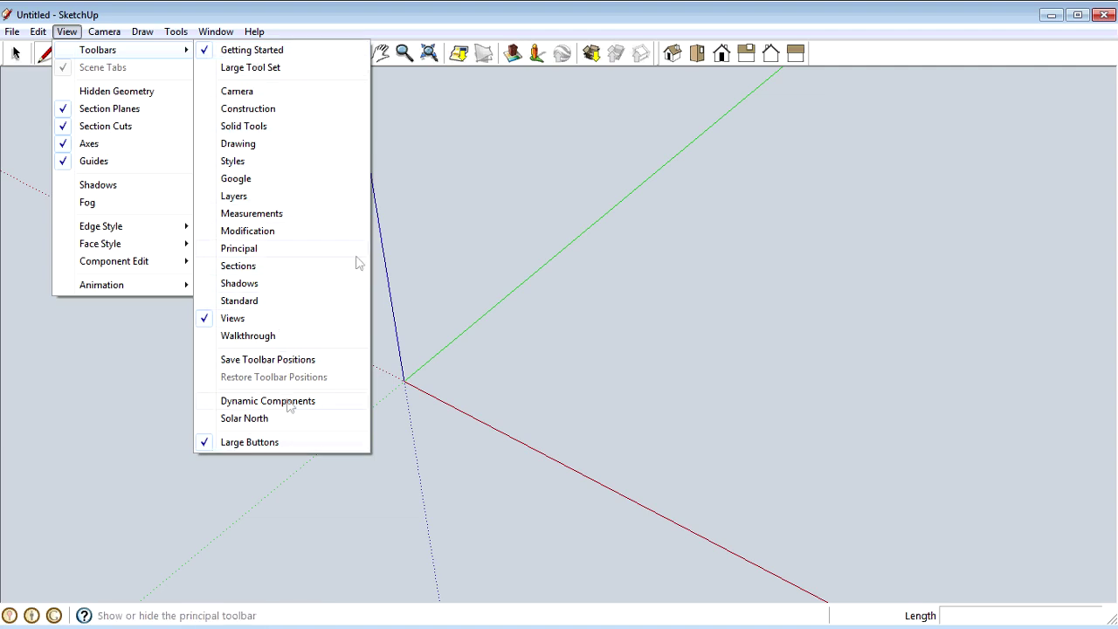
pyautogui.click(470, 10)
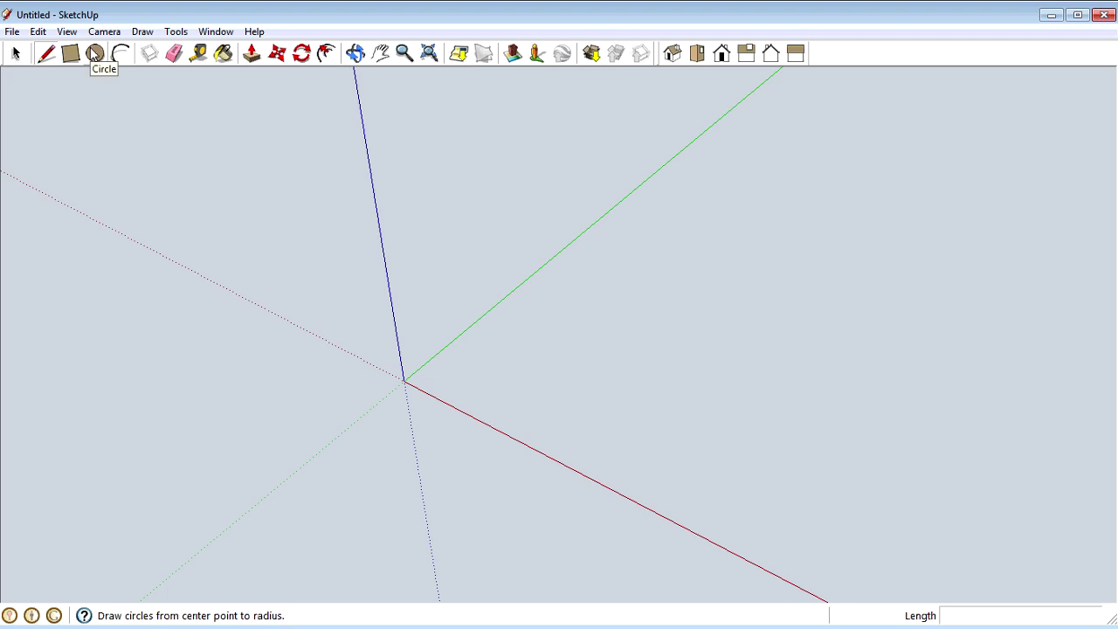
# Step: Open the Instructor dialog and view its help for the Rectangle and Eraser tools
pyautogui.click(216, 33)
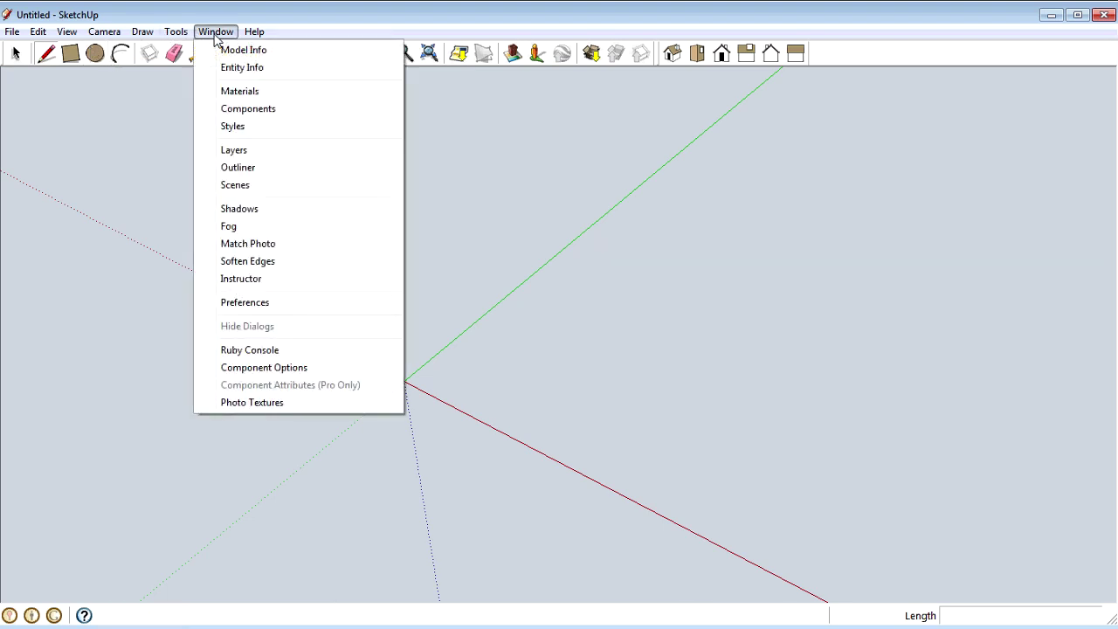
pyautogui.click(267, 280)
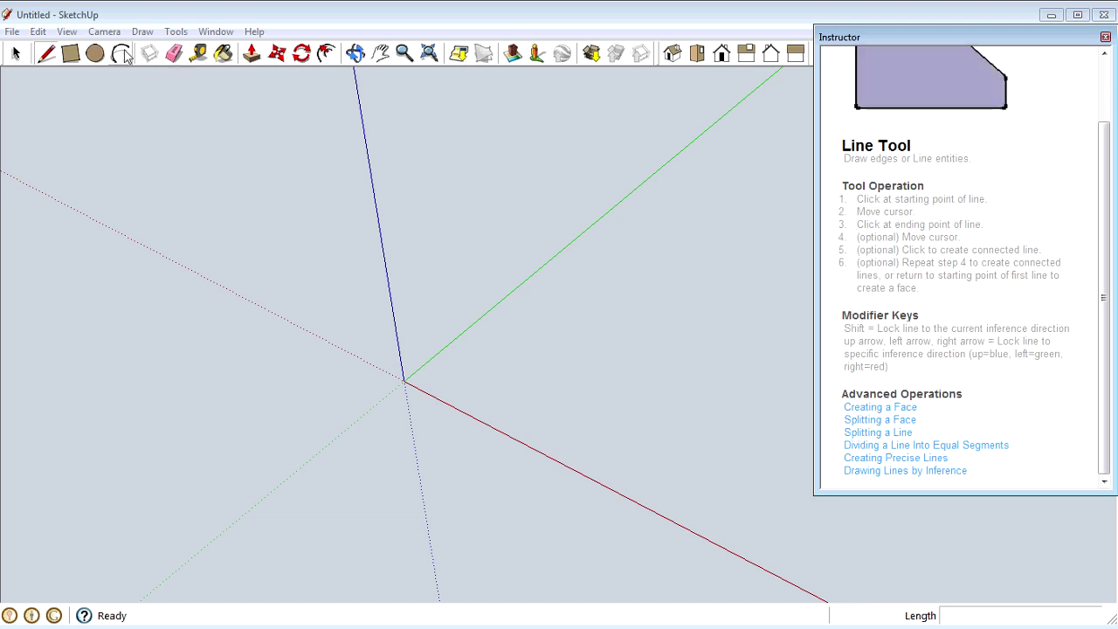
pyautogui.click(72, 54)
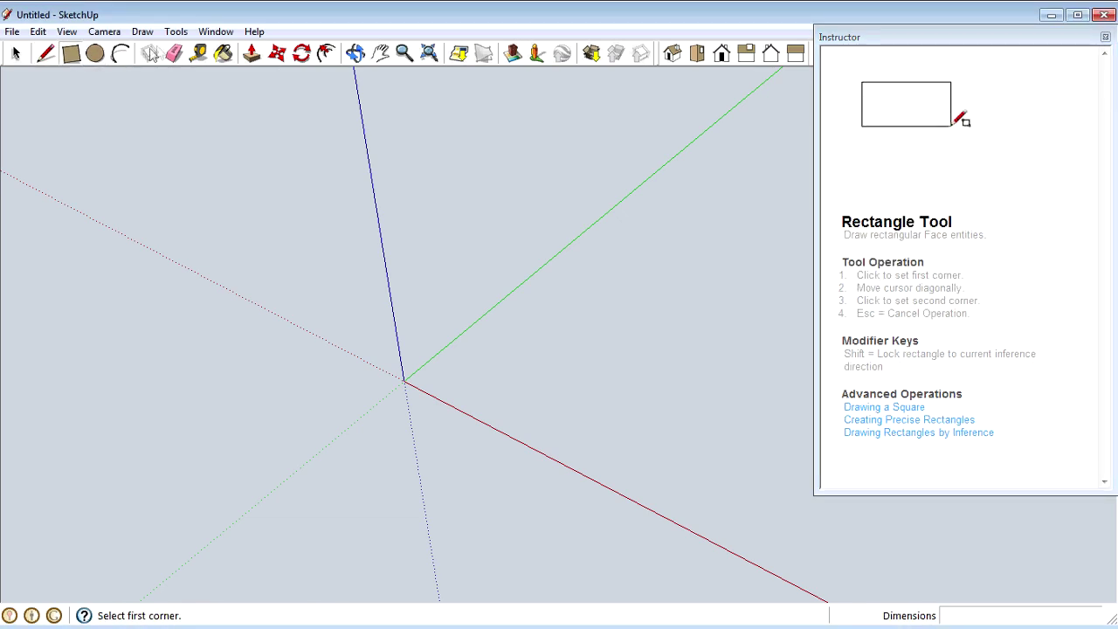
pyautogui.click(174, 53)
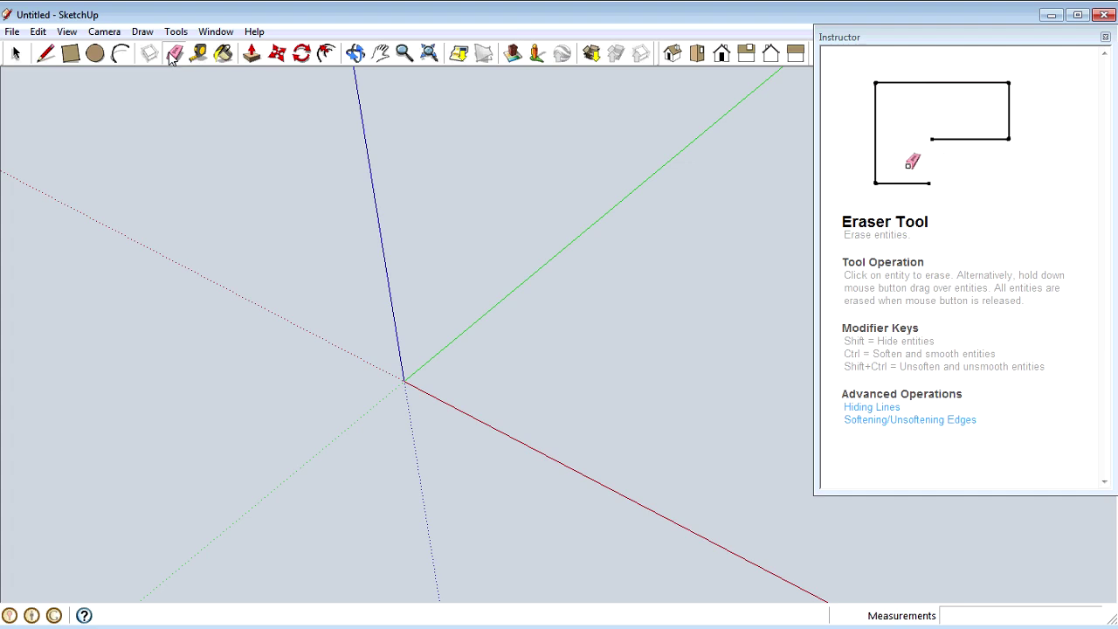
# Step: Collapse the Instructor dialog to its title bar
pyautogui.click(890, 38)
pyautogui.click(914, 37)
pyautogui.click(914, 39)
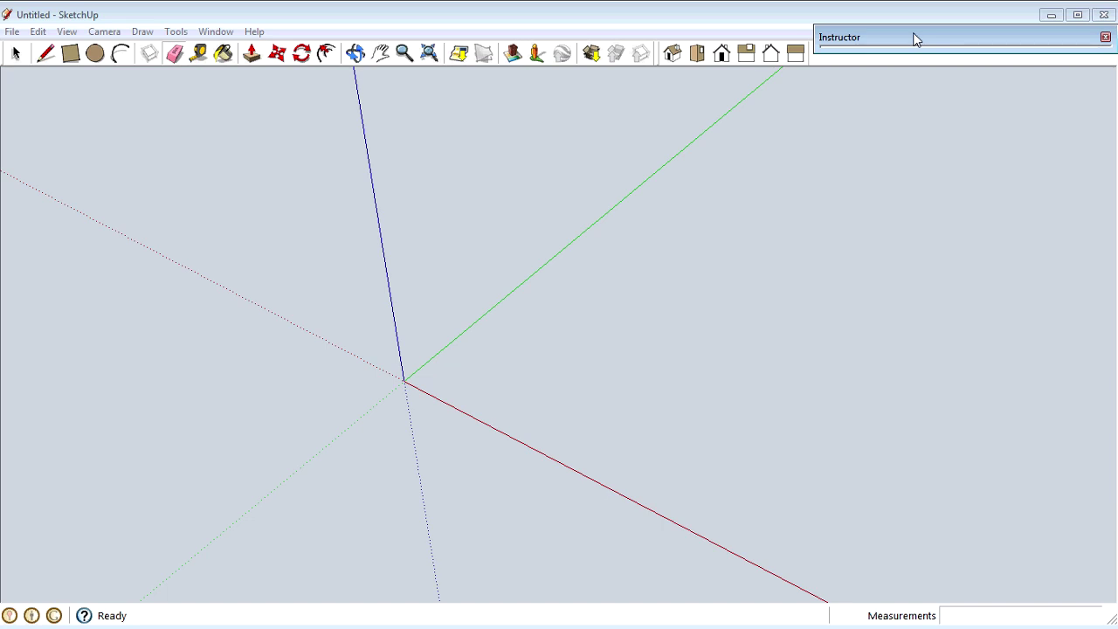
# Step: Open the Entity Info, Layers and Components dialogs
pyautogui.click(216, 32)
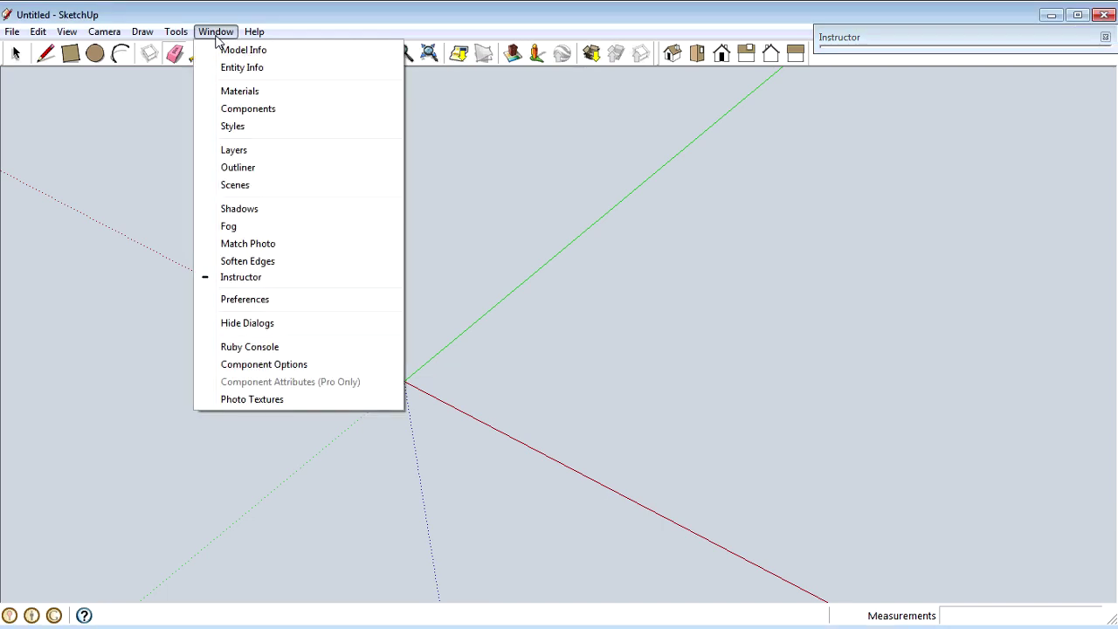
pyautogui.click(232, 68)
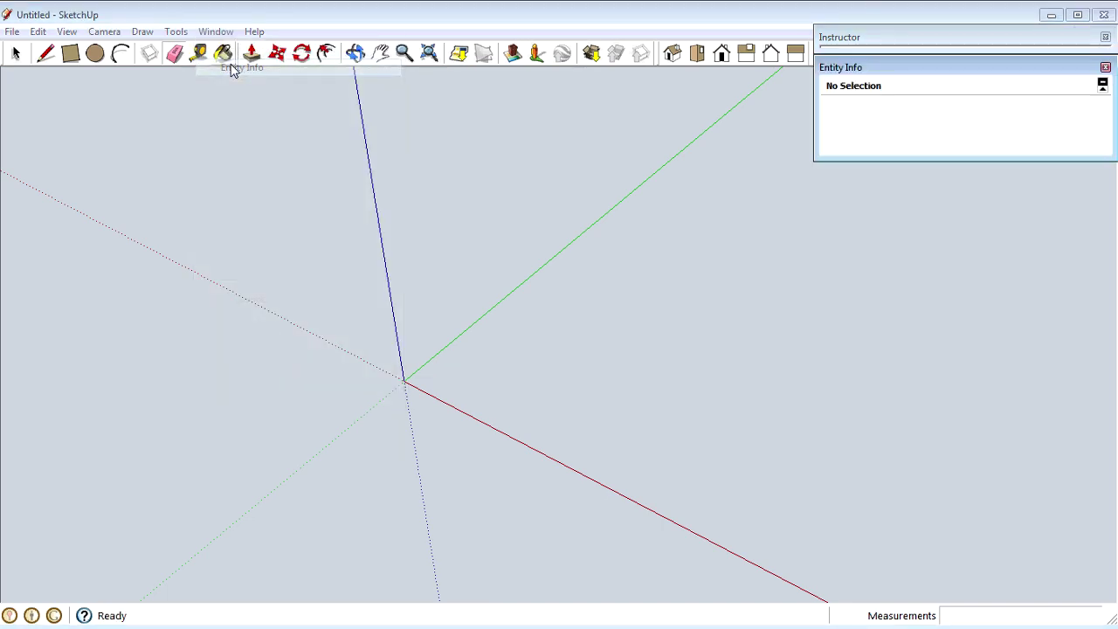
pyautogui.click(205, 31)
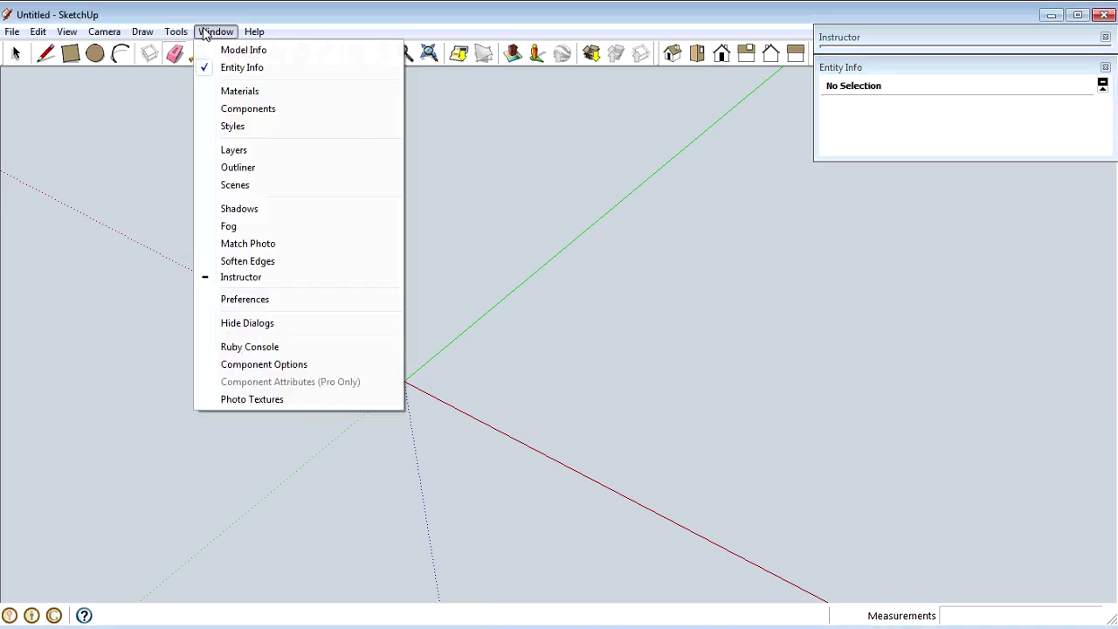
pyautogui.click(240, 151)
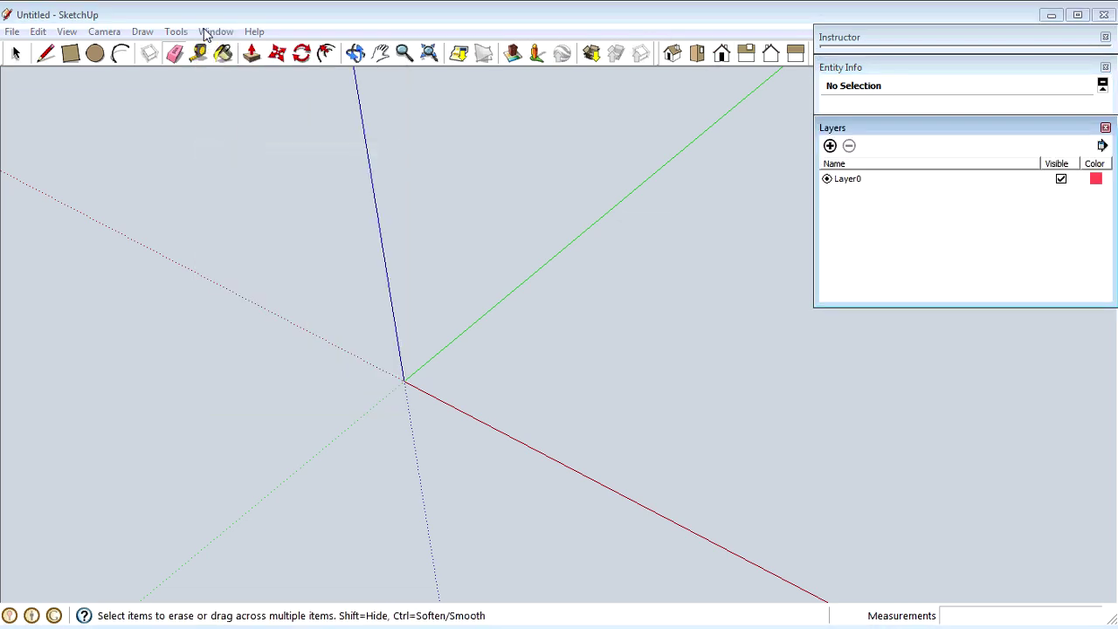
pyautogui.click(210, 31)
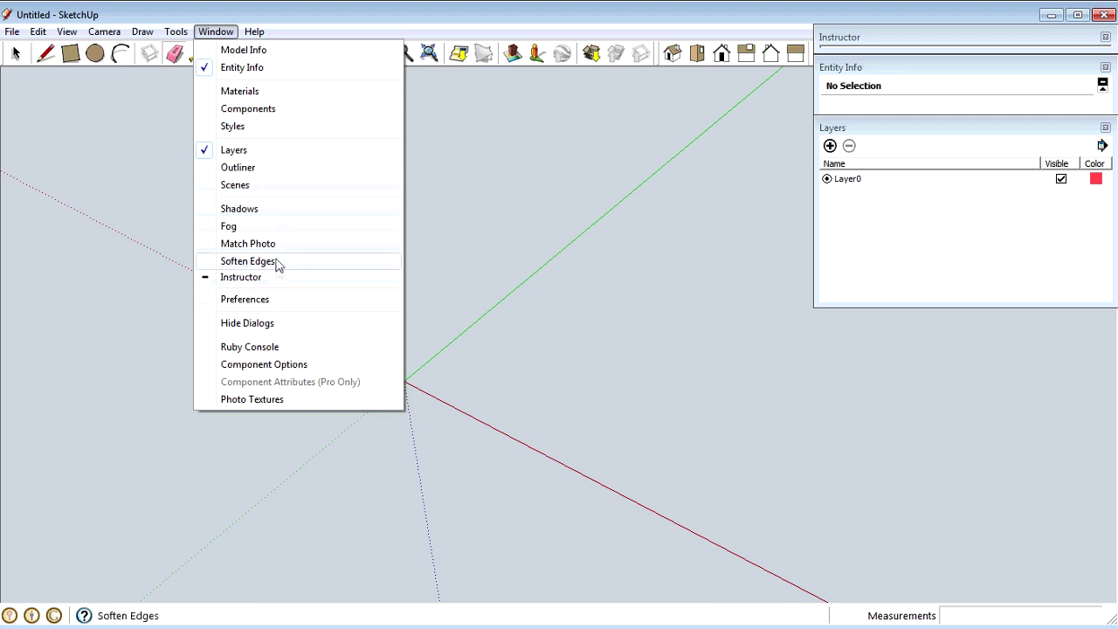
pyautogui.click(288, 109)
# Step: Collapse the Components, Layers and Entity Info dialogs and dock Components between Entity Info and Layers
pyautogui.moveTo(1105, 556); pyautogui.dragTo(976, 326)
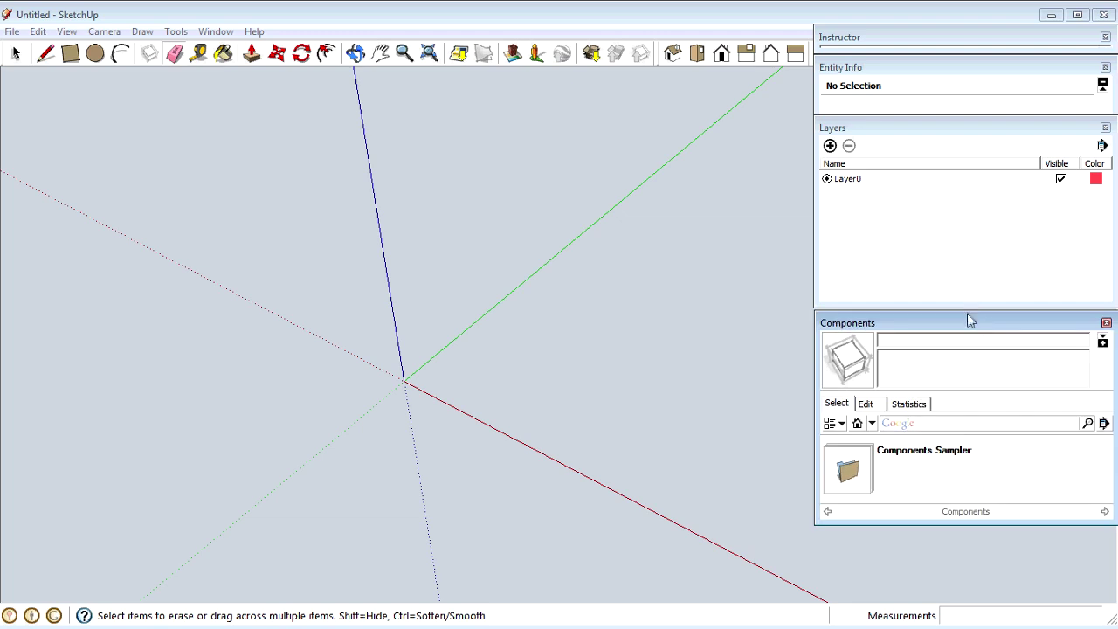
pyautogui.click(967, 322)
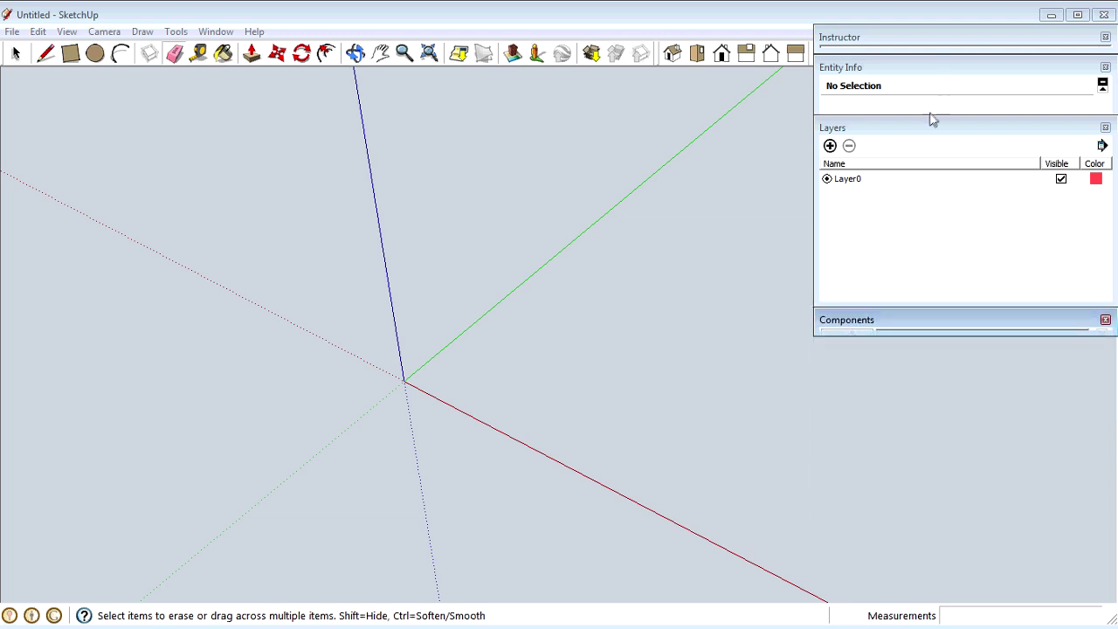
pyautogui.click(926, 126)
pyautogui.click(912, 67)
pyautogui.moveTo(902, 321); pyautogui.dragTo(903, 99)
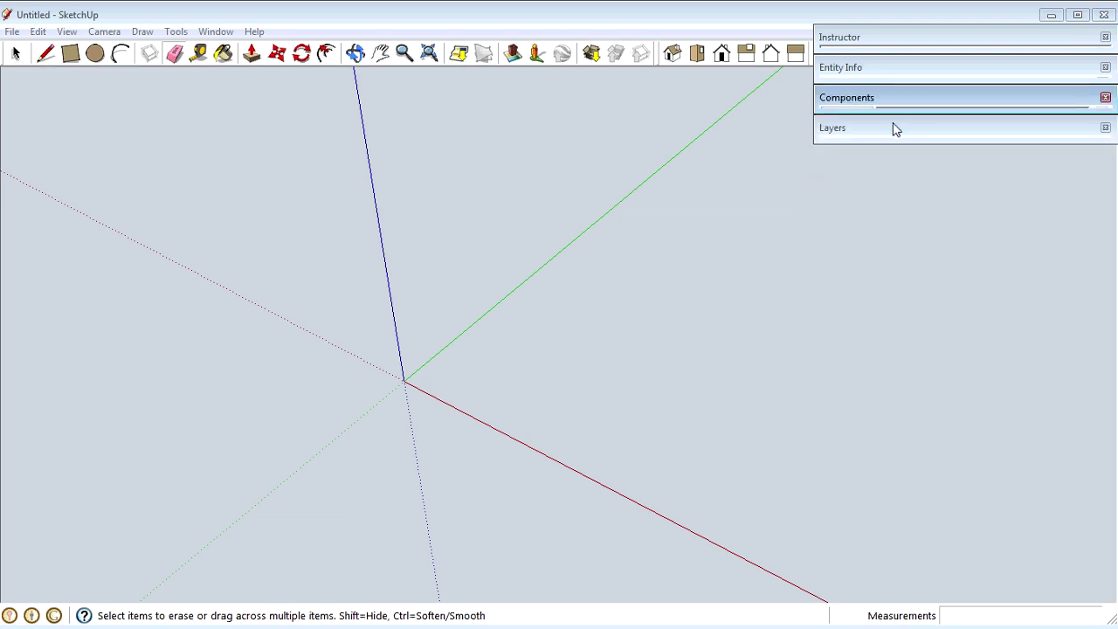
# Step: Expand the docked Layers and Components dialogs briefly and collapse them again
pyautogui.click(896, 130)
pyautogui.click(887, 98)
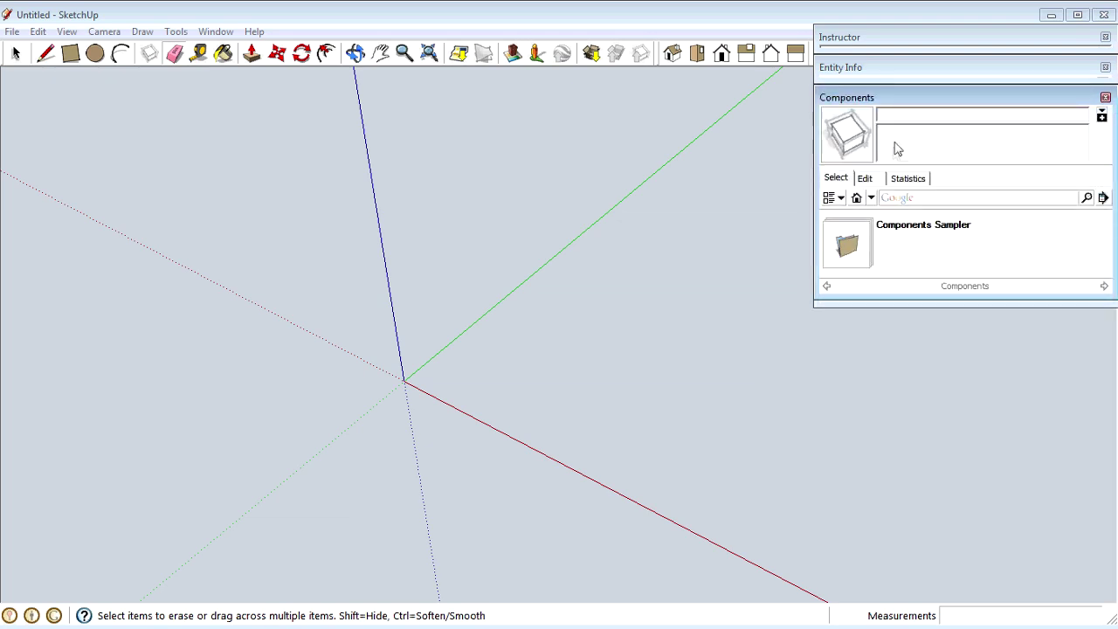
pyautogui.click(915, 129)
pyautogui.click(913, 128)
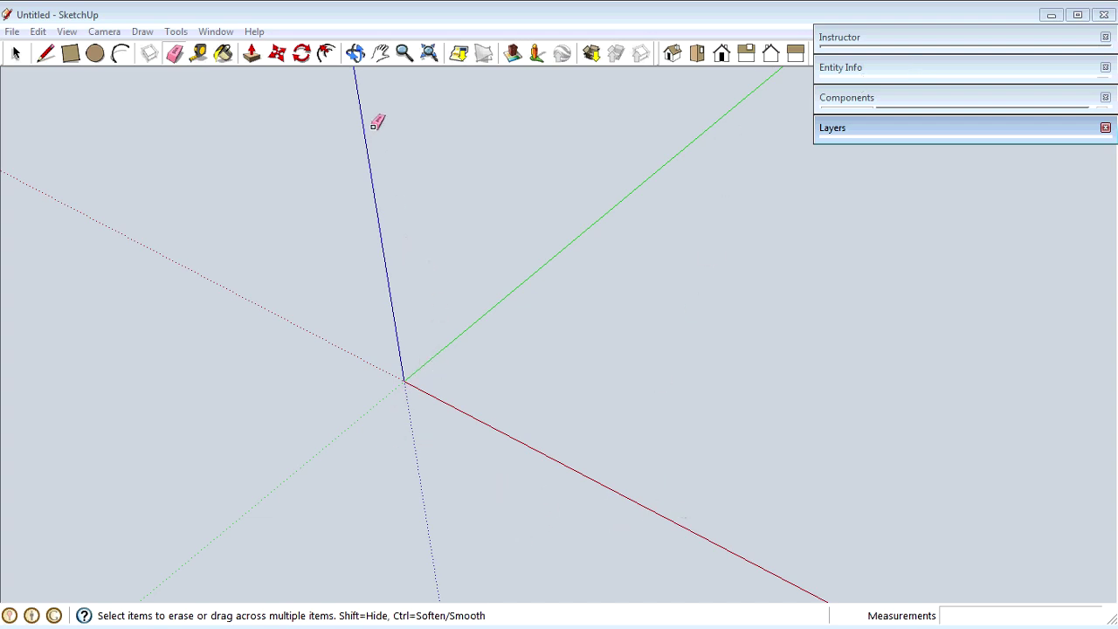
# Step: Draw a rectangle on the ground plane from the origin and set its dimensions to 2 9/16, 4 3/4
pyautogui.click(75, 54)
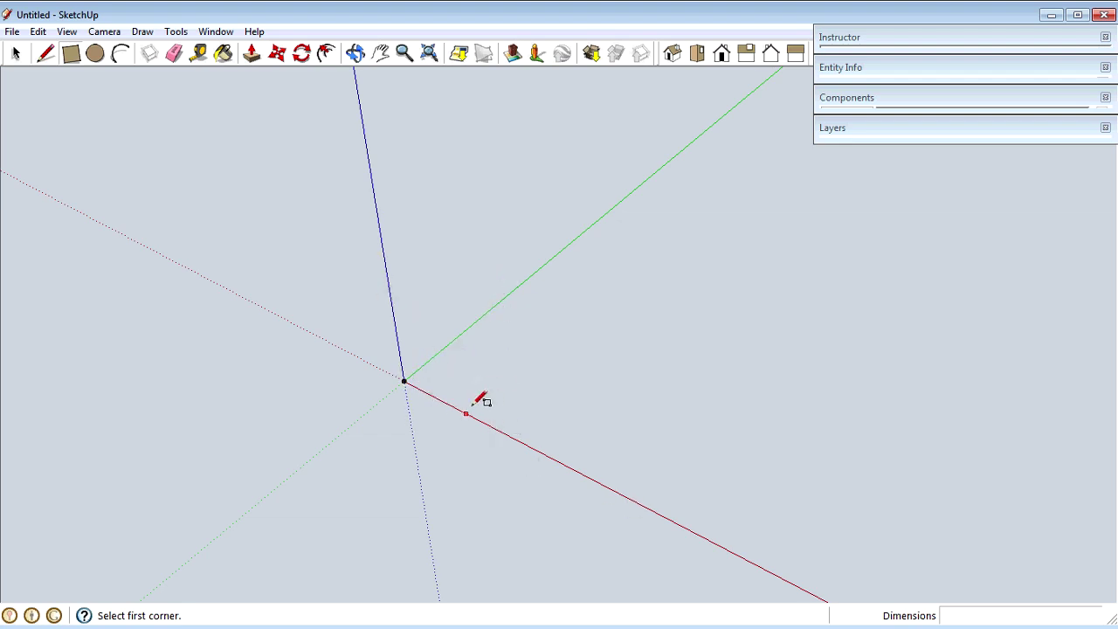
pyautogui.press('o')
pyautogui.moveTo(541, 427); pyautogui.dragTo(497, 489)
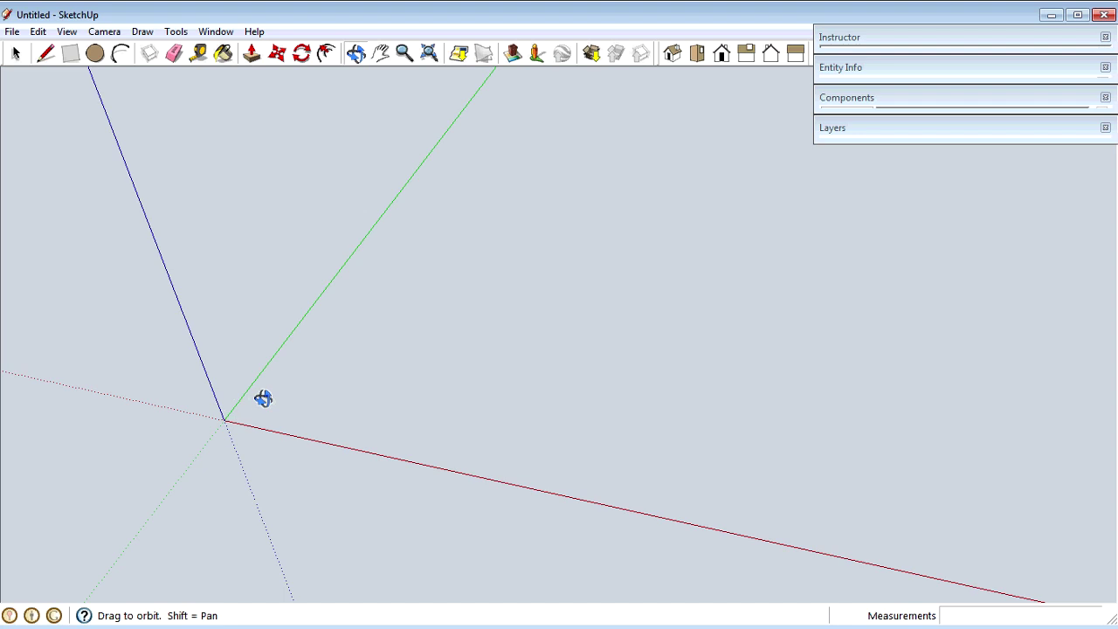
pyautogui.rightClick(140, 15)
pyautogui.click(114, 15)
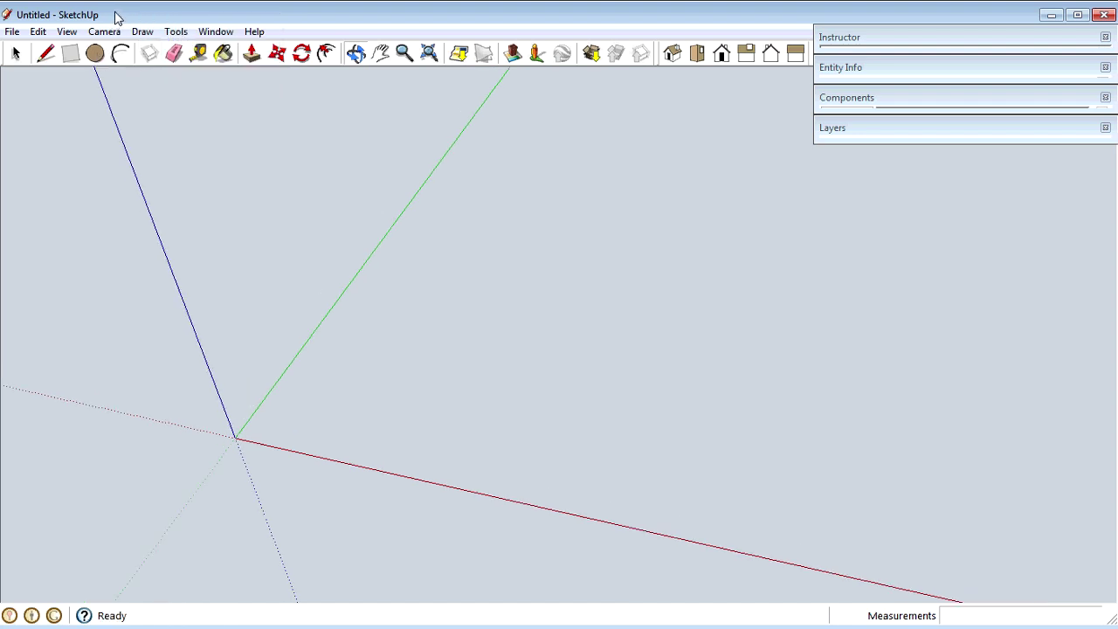
pyautogui.click(72, 53)
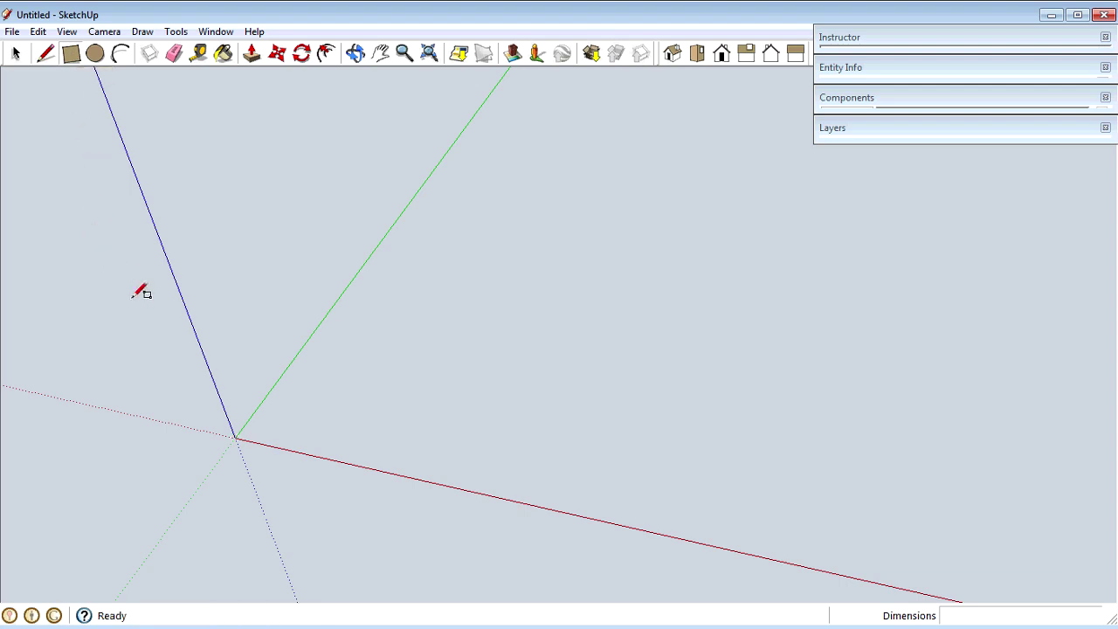
pyautogui.click(236, 436)
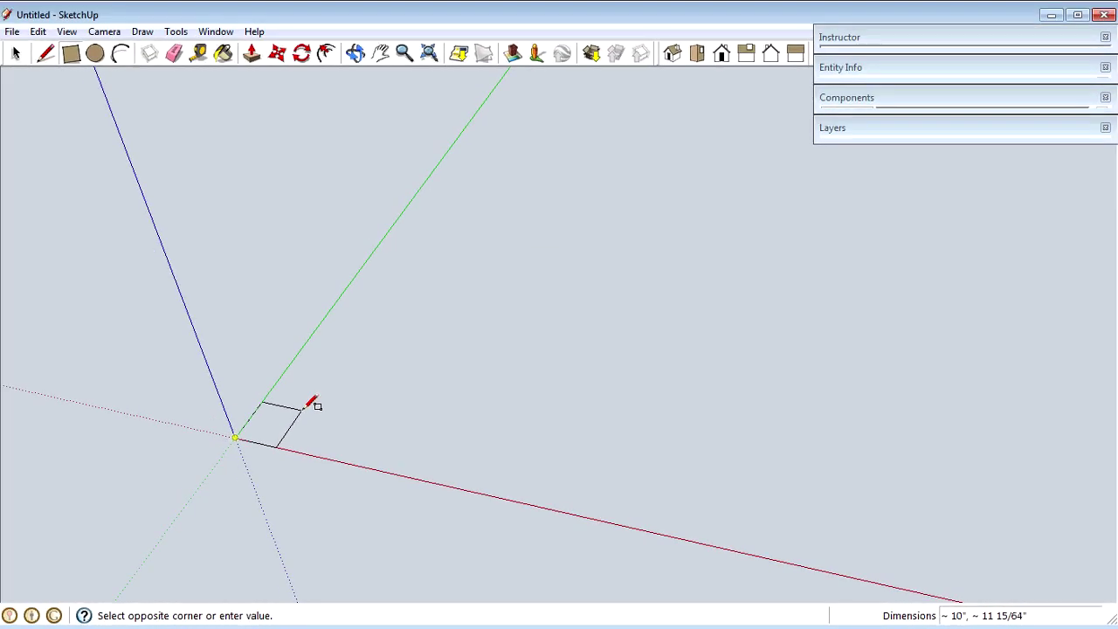
pyautogui.click(303, 408)
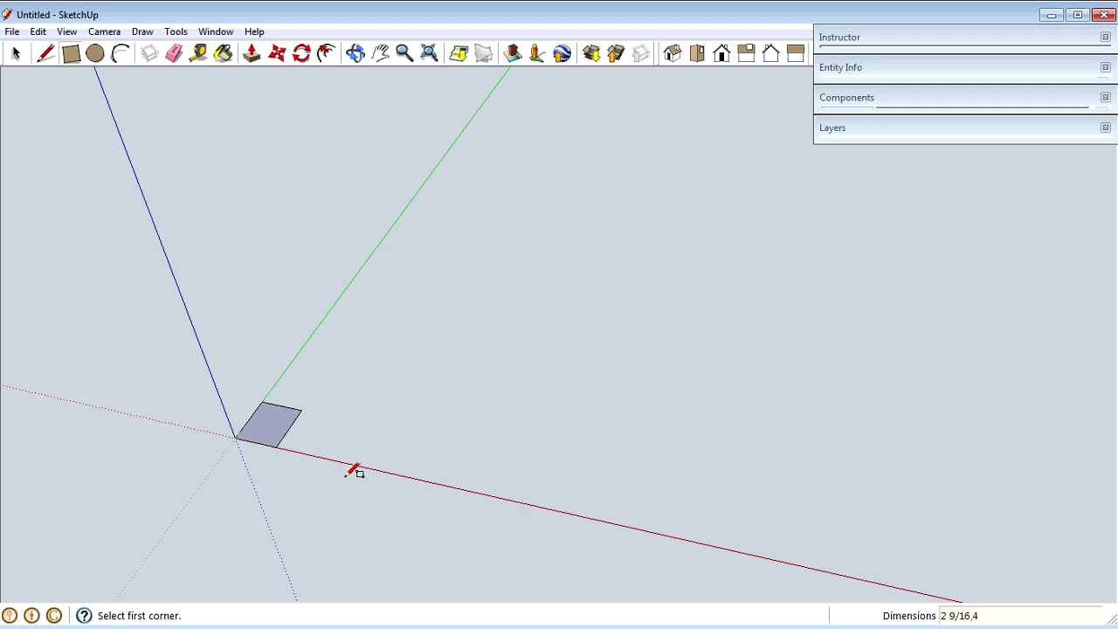
pyautogui.press('Return')
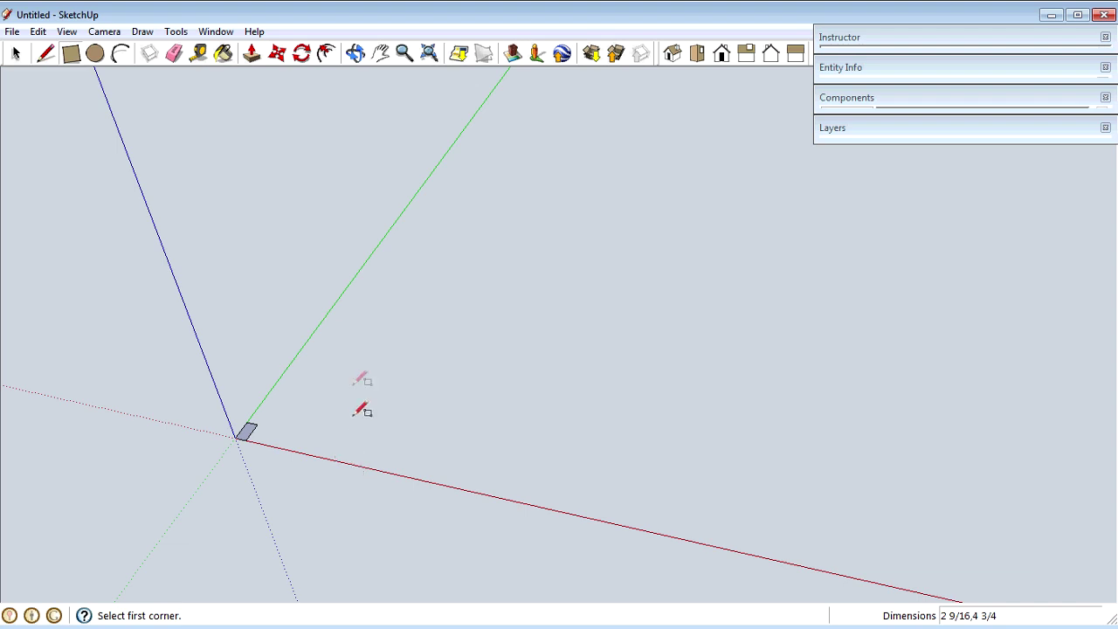
# Step: Zoom in on the base rectangle, fit it to the view, and orbit around to examine it from a lower angle
pyautogui.click(404, 53)
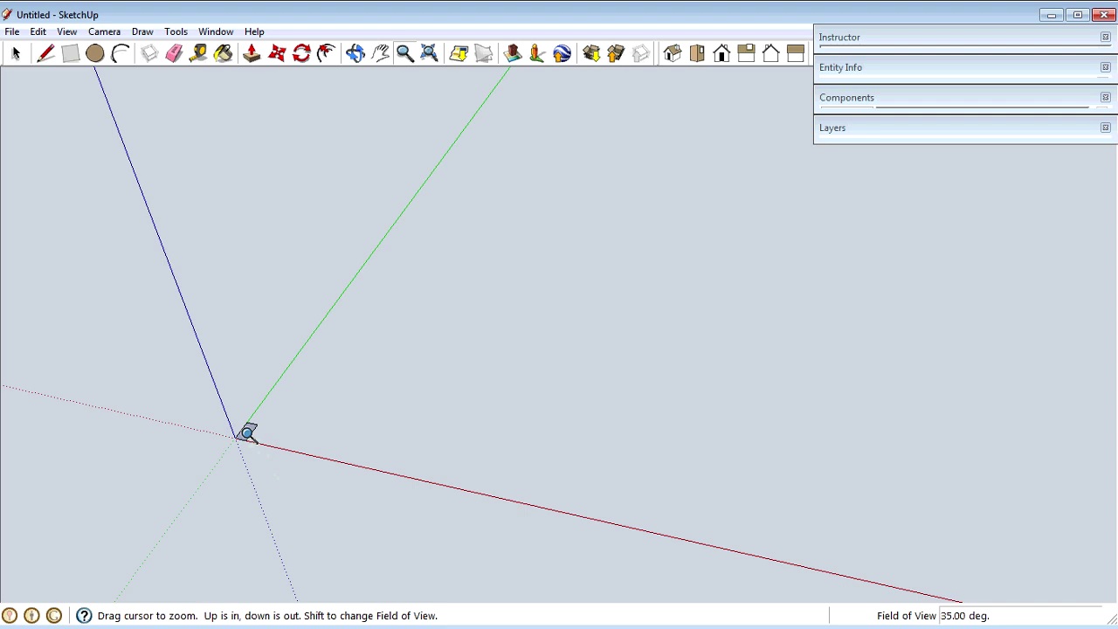
pyautogui.moveTo(250, 492); pyautogui.dragTo(244, 423)
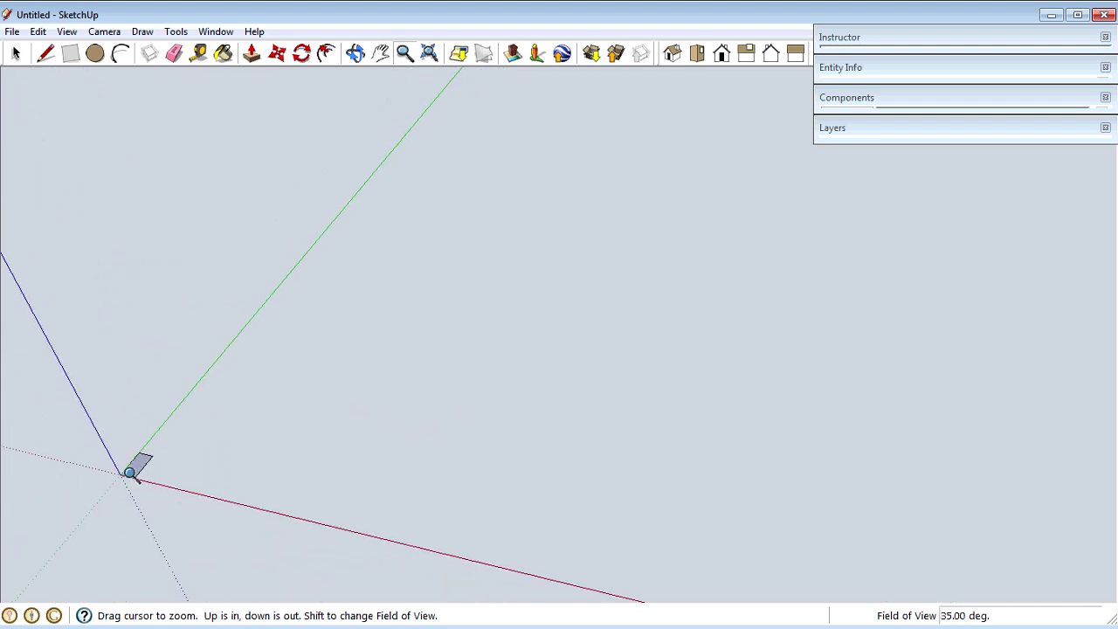
pyautogui.doubleClick(132, 475)
pyautogui.moveTo(595, 434); pyautogui.dragTo(559, 182)
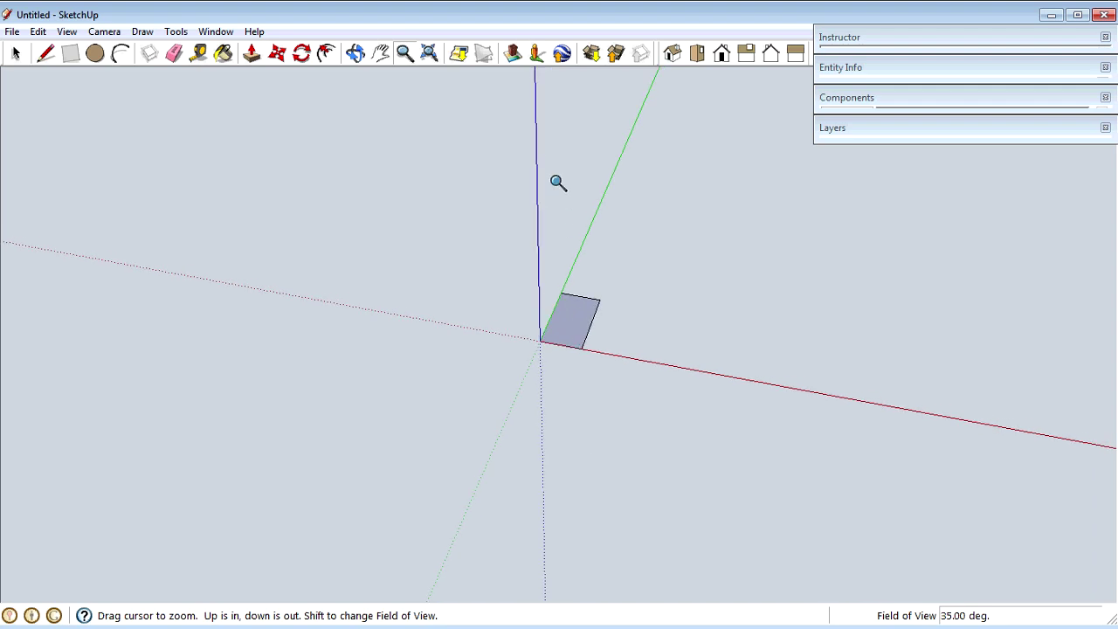
pyautogui.click(433, 55)
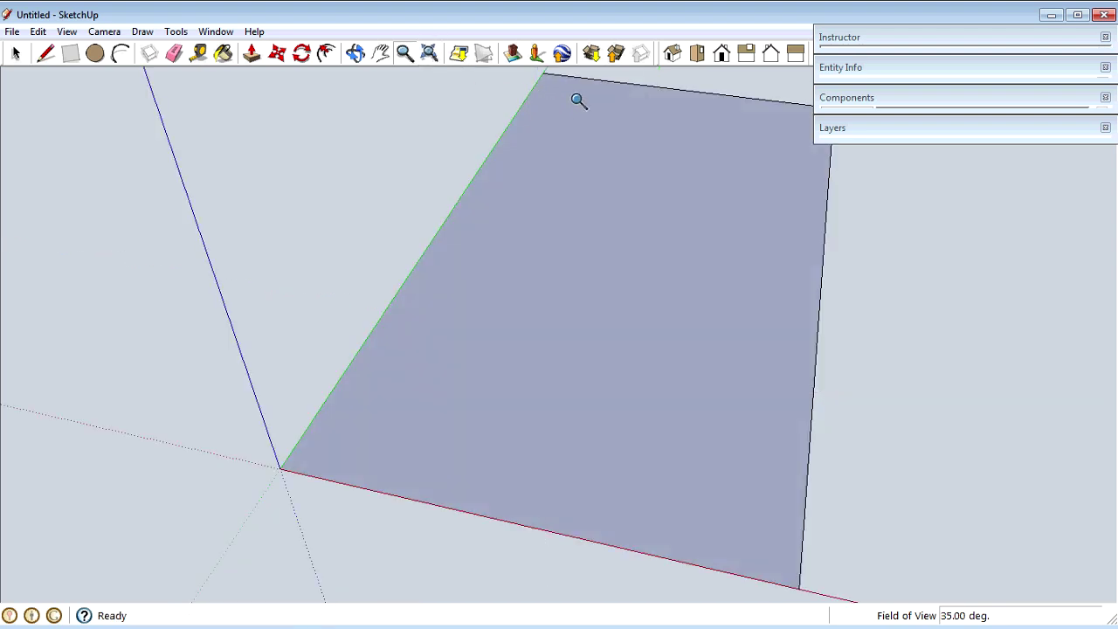
pyautogui.moveTo(579, 100)
pyautogui.mouseDown()
pyautogui.moveTo(571, 250)
pyautogui.moveTo(576, 180)
pyautogui.mouseUp()
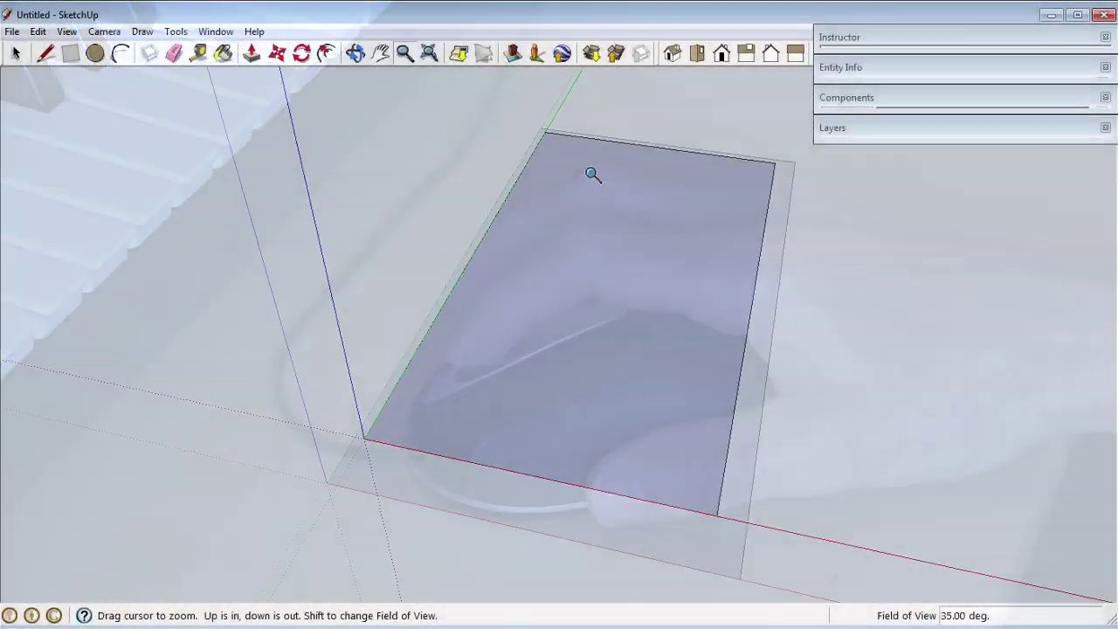
pyautogui.scroll(-2, 591, 183)
pyautogui.scroll(2, 586, 185)
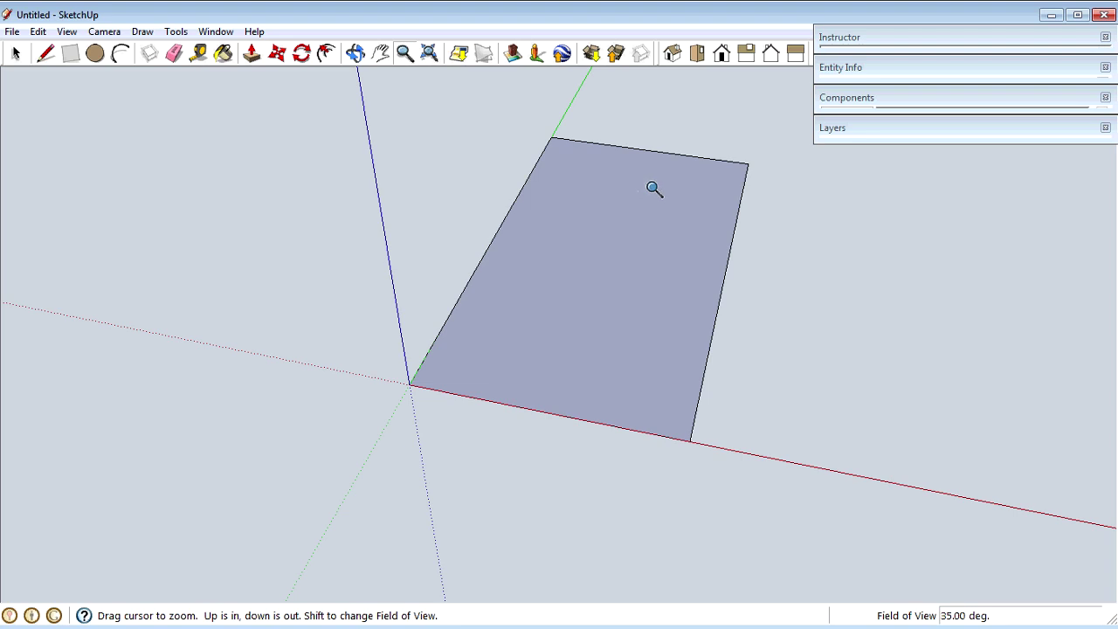
pyautogui.scroll(-1, 638, 190)
pyautogui.scroll(1, 620, 190)
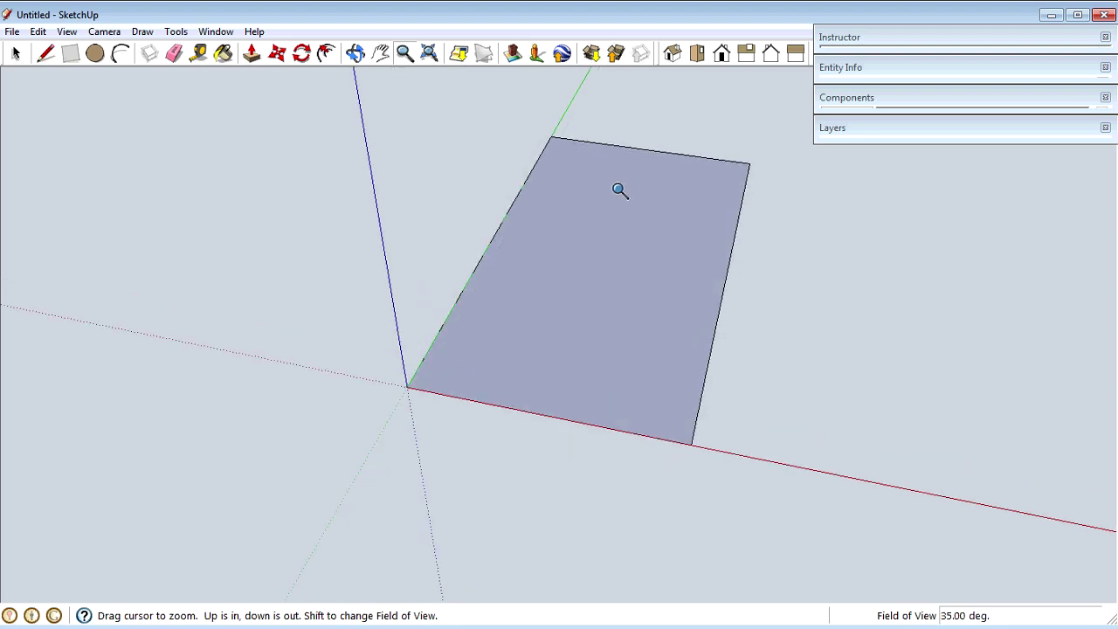
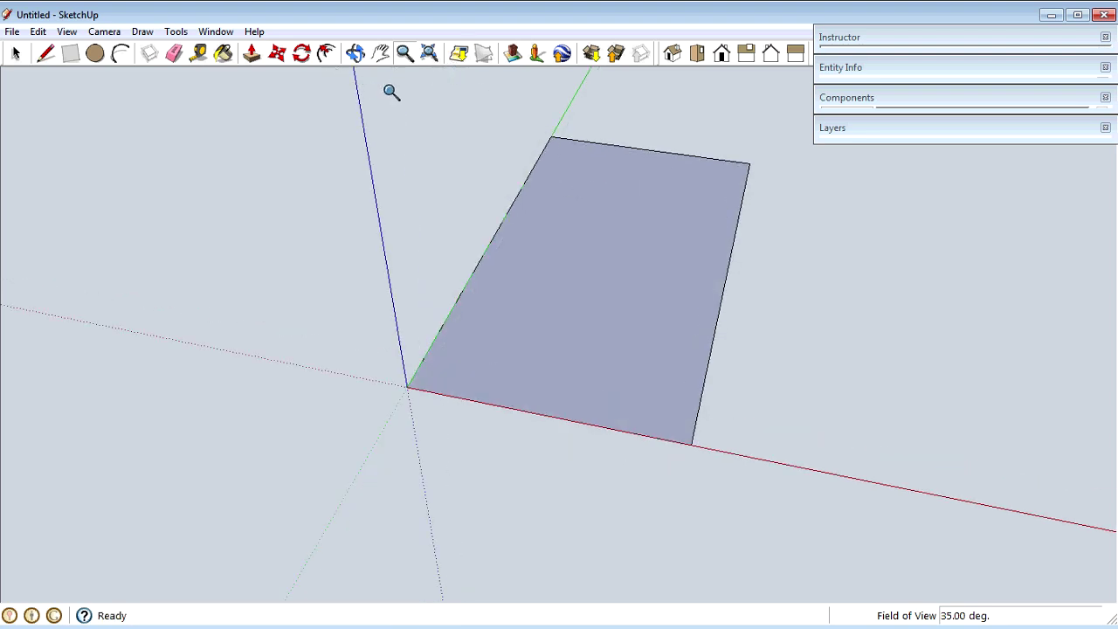
pyautogui.click(355, 54)
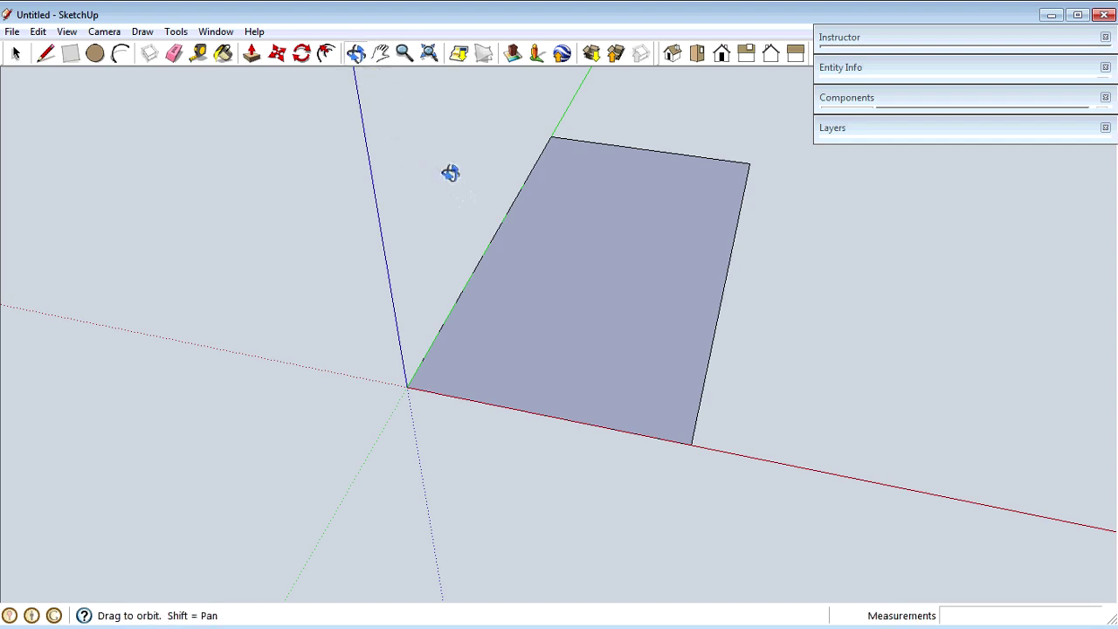
pyautogui.moveTo(628, 255); pyautogui.dragTo(545, 192)
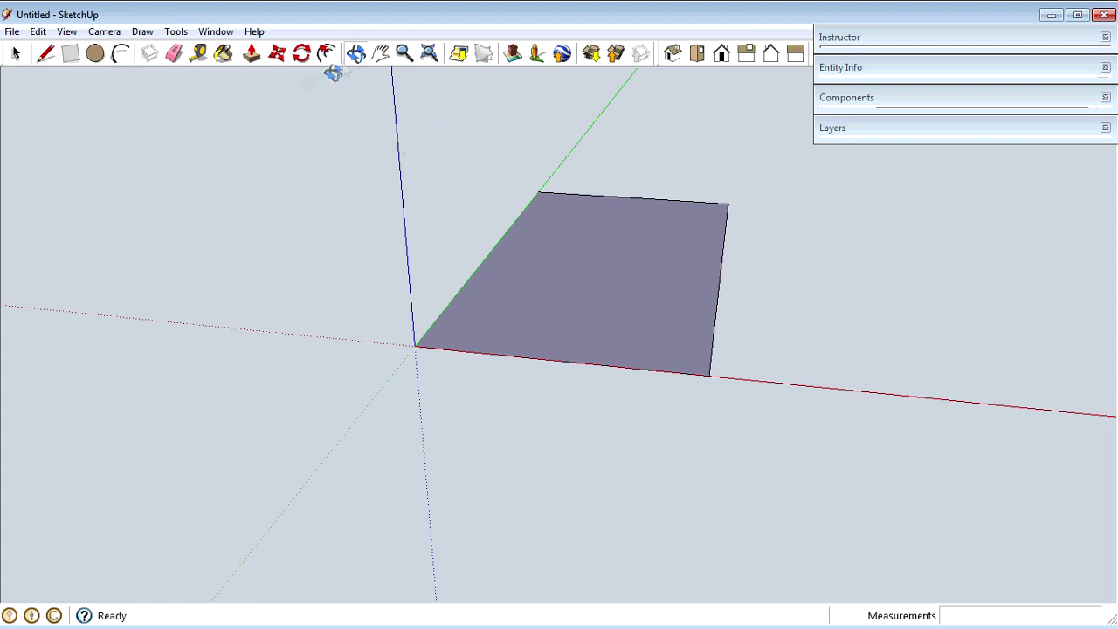
# Step: Draw a trial rectangle about 1" by 1 29/32" on the red axis beside the base and undo it
pyautogui.click(71, 53)
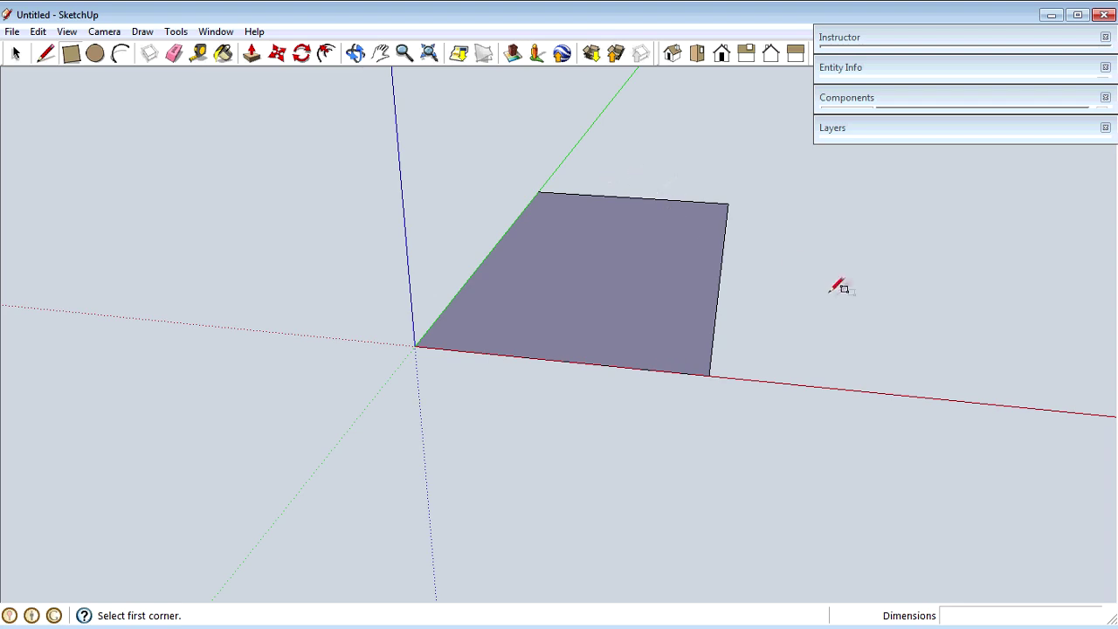
pyautogui.click(789, 384)
pyautogui.click(891, 301)
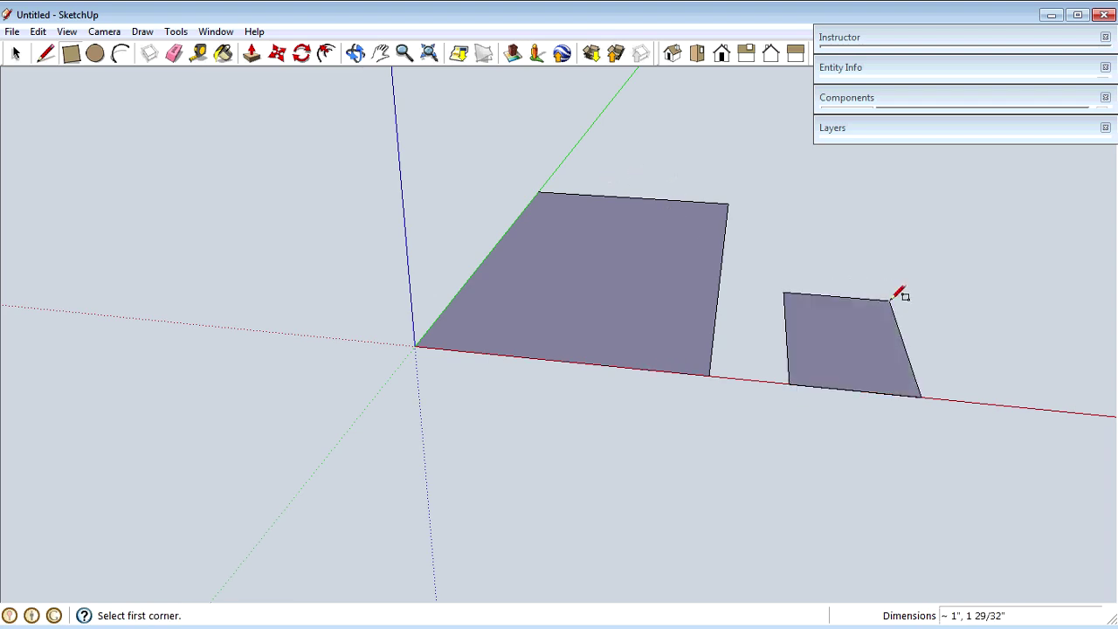
pyautogui.moveTo(899, 288); pyautogui.dragTo(675, 249, button='middle')
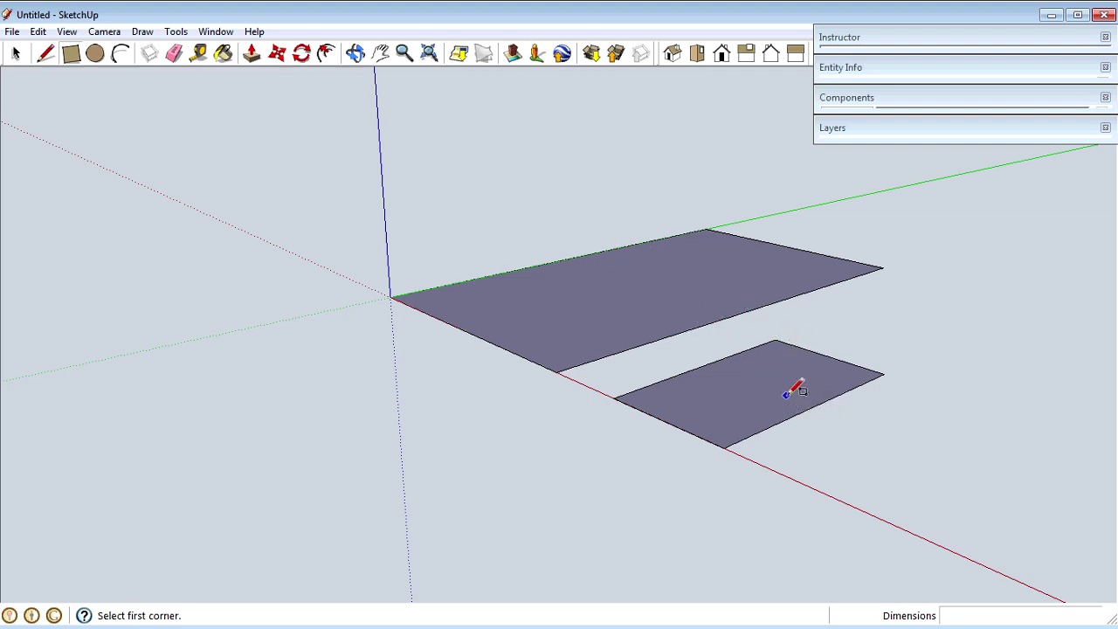
pyautogui.click(40, 33)
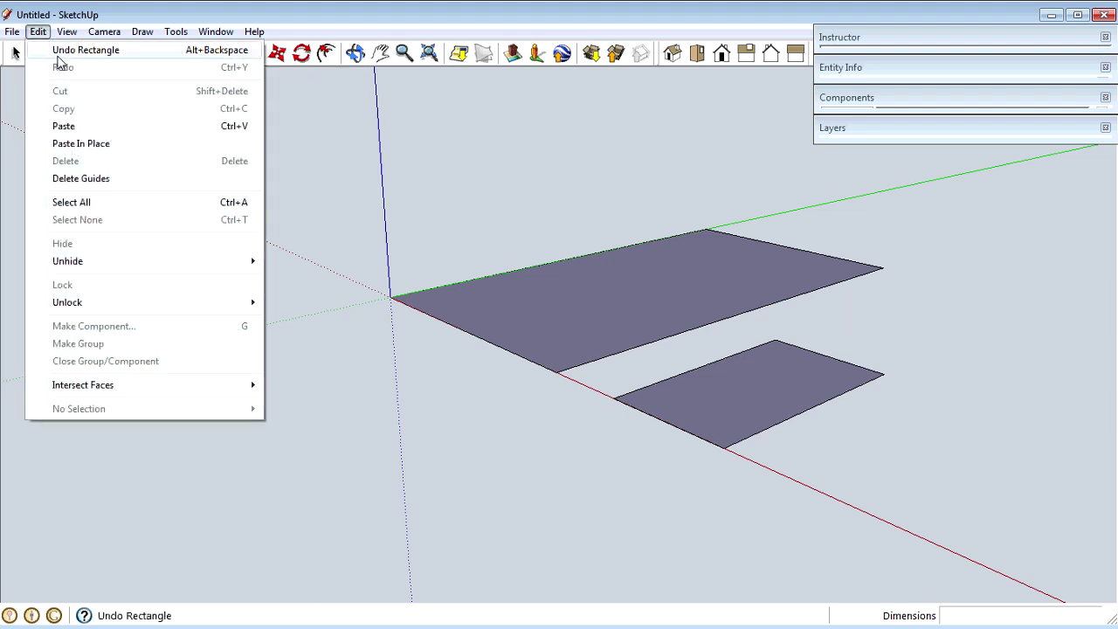
pyautogui.click(84, 50)
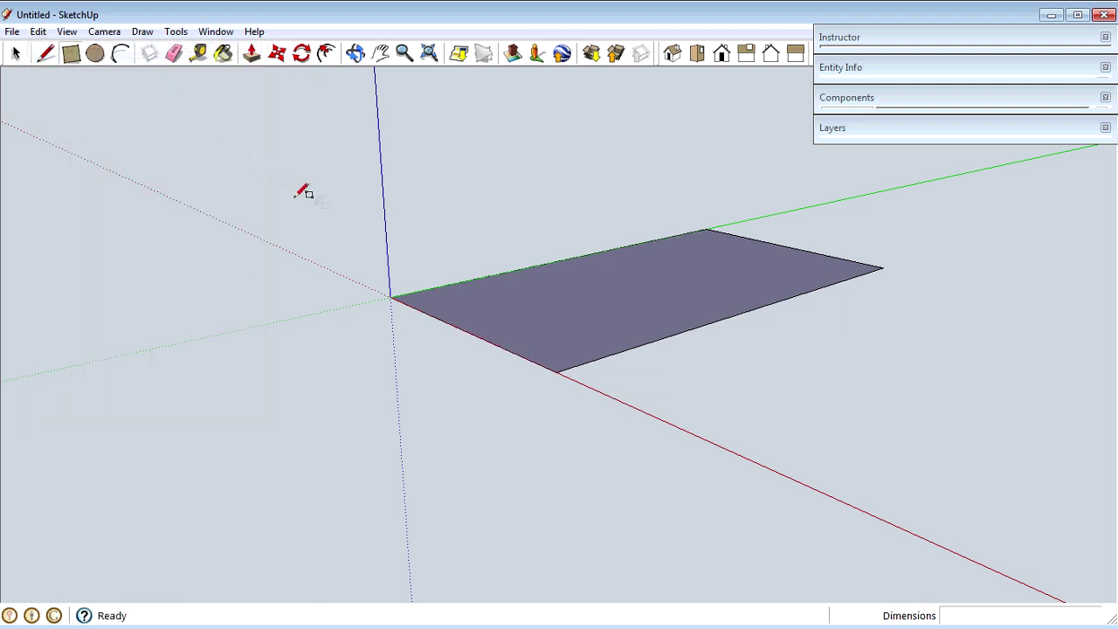
# Step: Push/Pull the base rectangle upward into a box 1 7/16" high
pyautogui.moveTo(350, 124); pyautogui.dragTo(356, 153, button='middle')
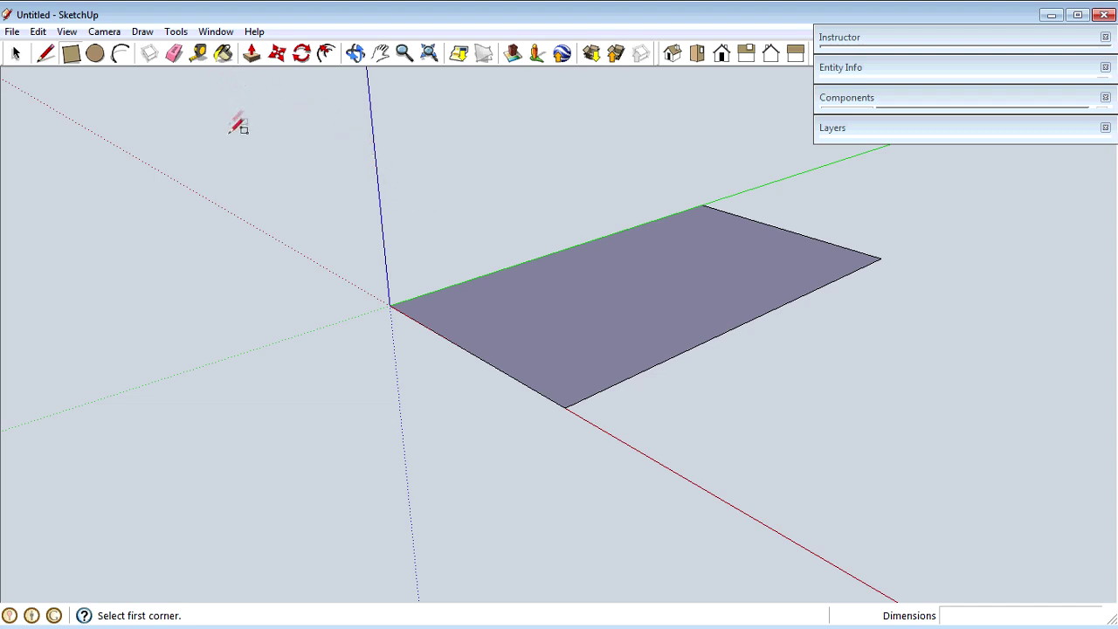
pyautogui.click(250, 54)
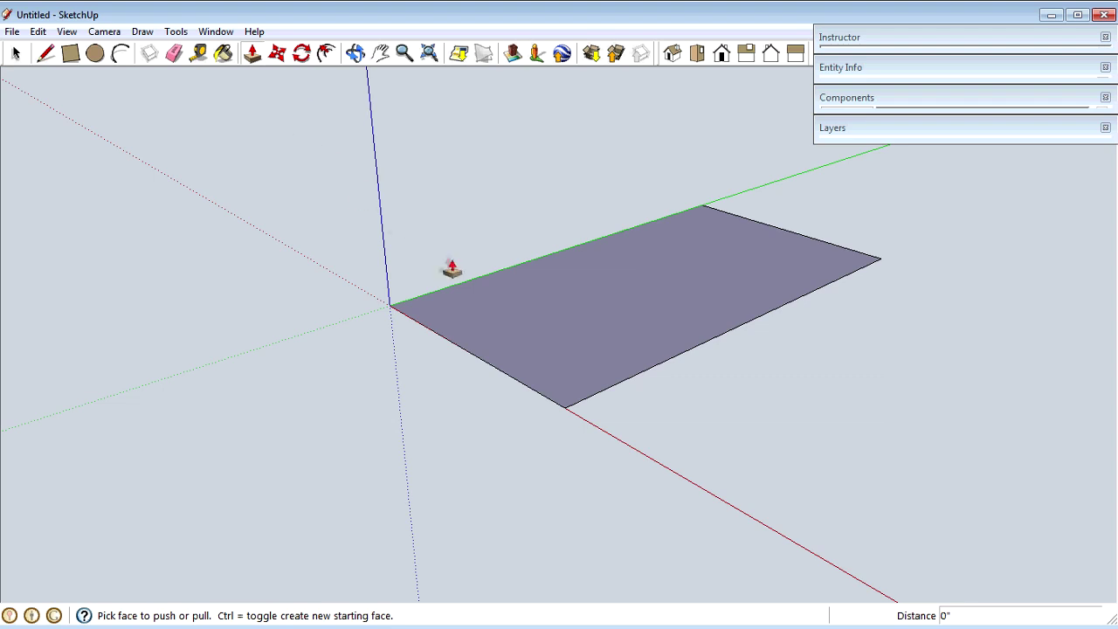
pyautogui.click(629, 316)
pyautogui.click(633, 209)
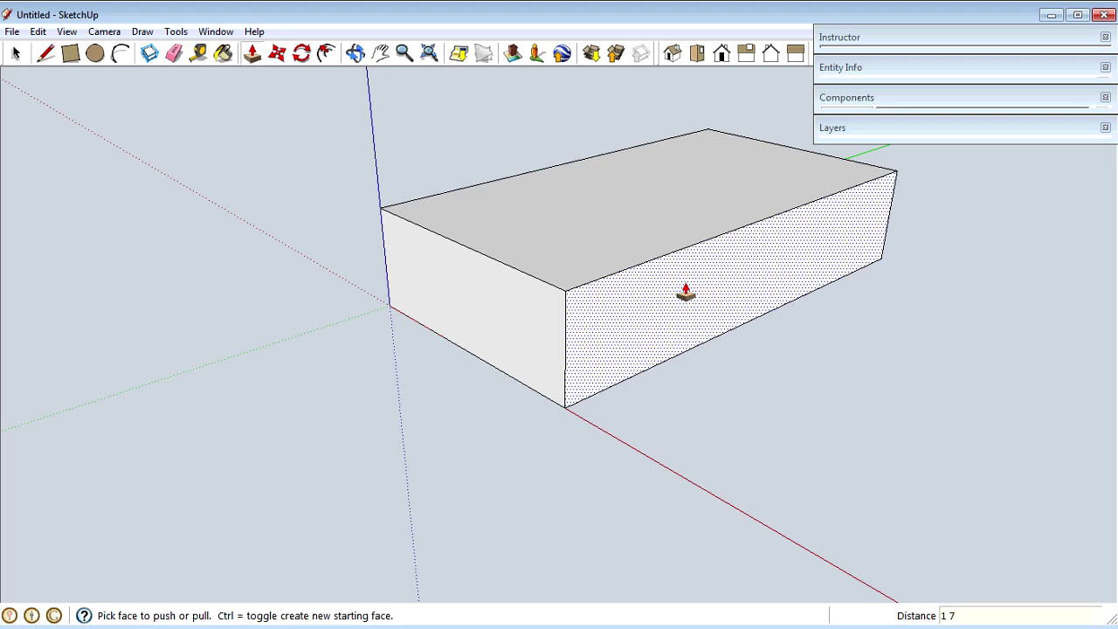
pyautogui.click(686, 293)
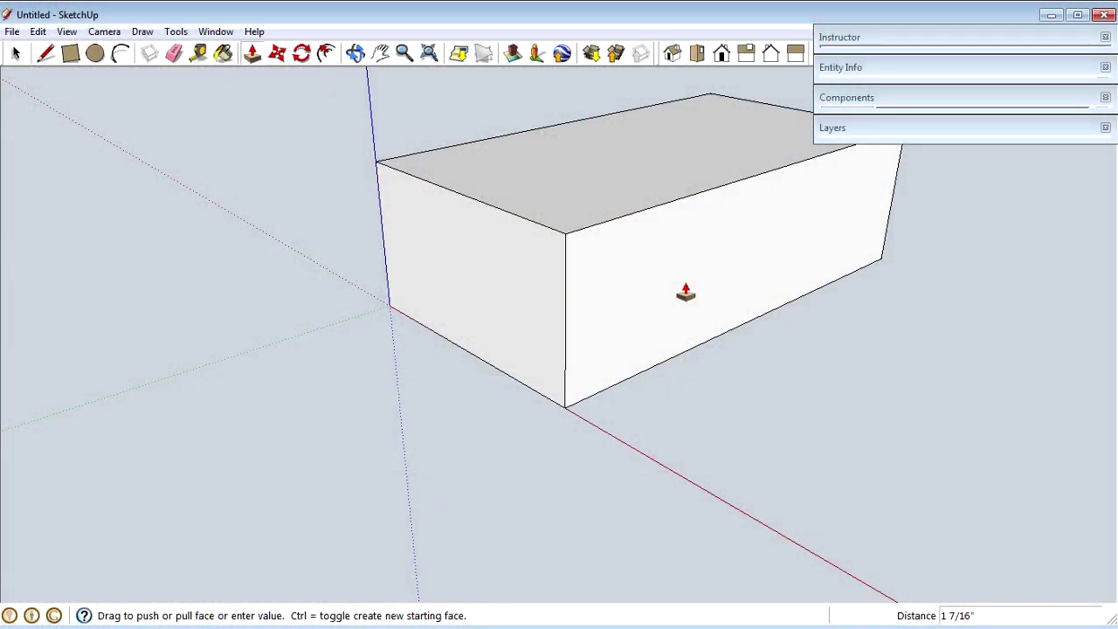
# Step: Offset the outline of the box's underside inward by 1/16" to define the wall thickness
pyautogui.press('o')
pyautogui.moveTo(669, 292)
pyautogui.mouseDown()
pyautogui.moveTo(617, 342)
pyautogui.moveTo(771, 282)
pyautogui.moveTo(737, 245)
pyautogui.moveTo(669, 288)
pyautogui.mouseUp()
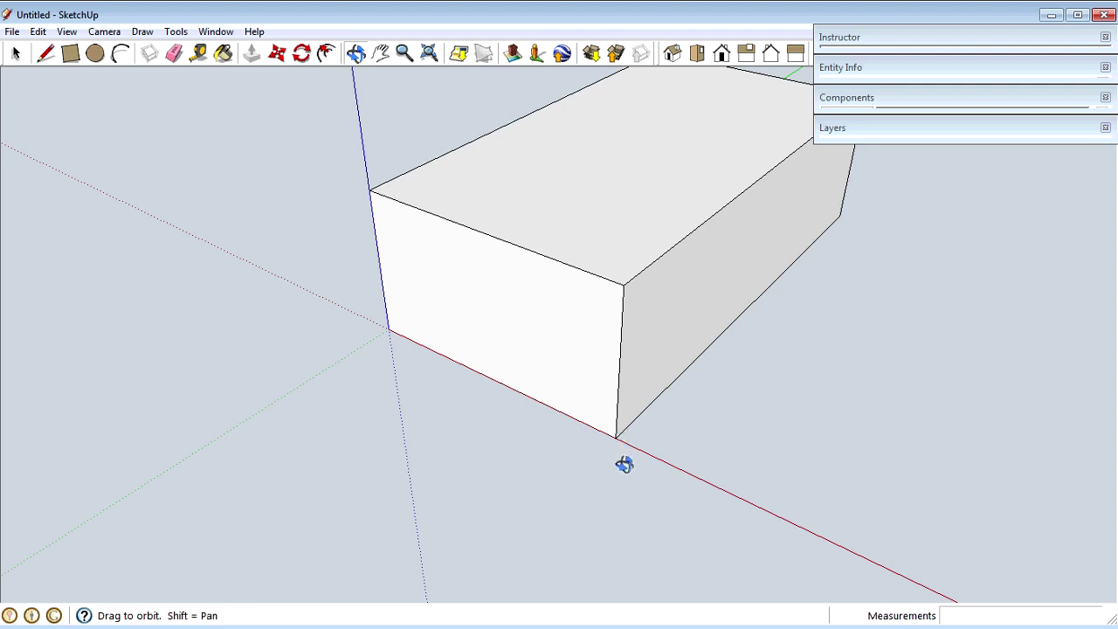
pyautogui.moveTo(637, 499); pyautogui.dragTo(626, 74)
pyautogui.moveTo(629, 200); pyautogui.dragTo(619, 306)
pyautogui.press('space')
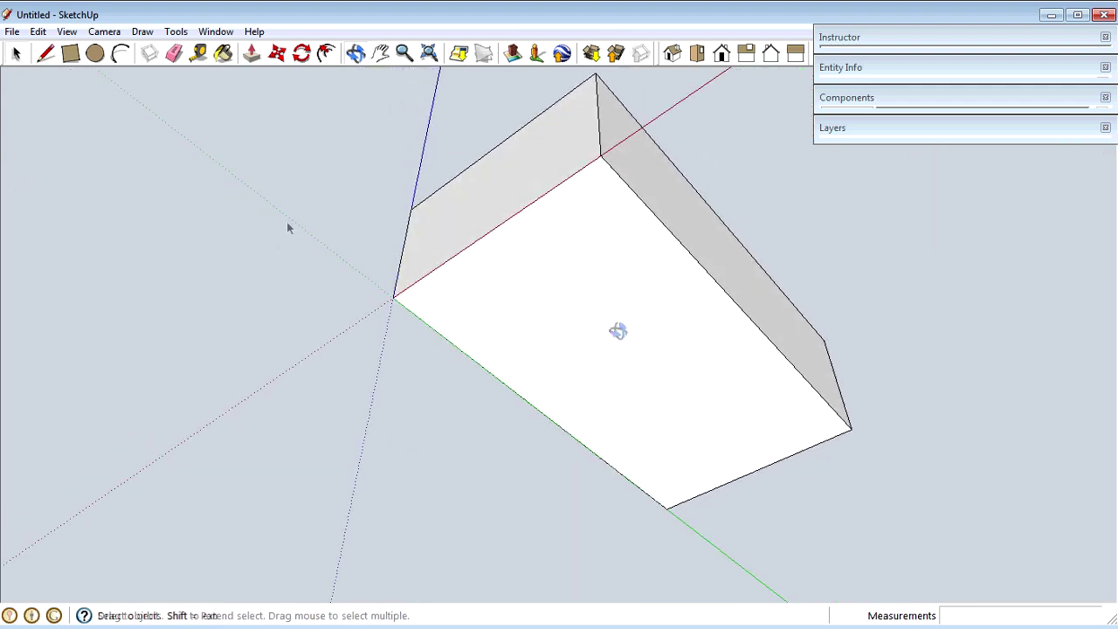
pyautogui.click(325, 54)
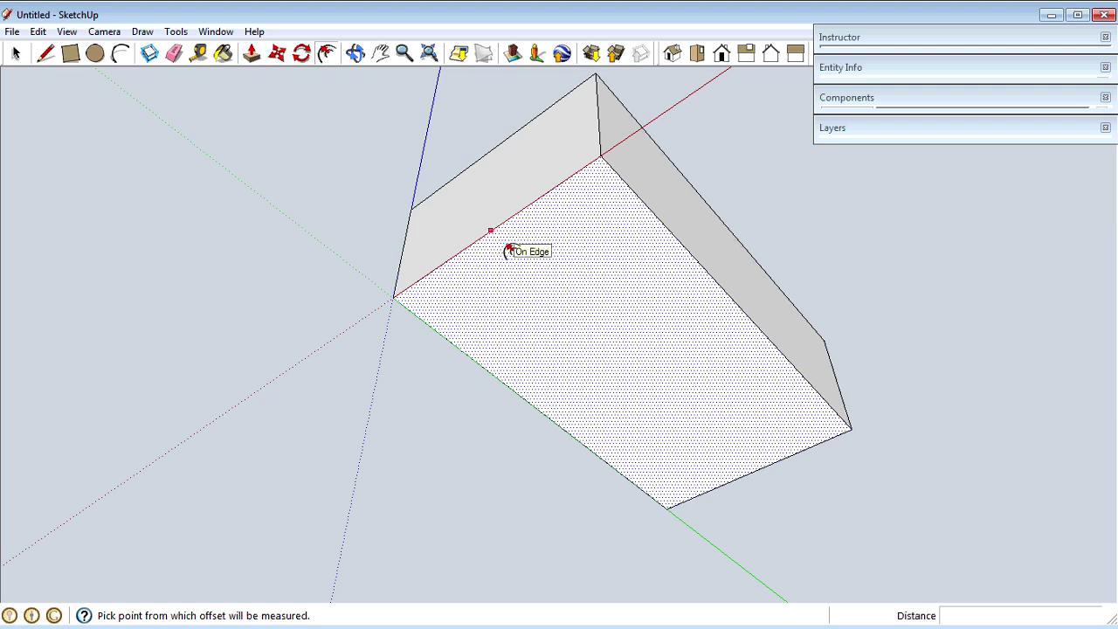
pyautogui.click(510, 251)
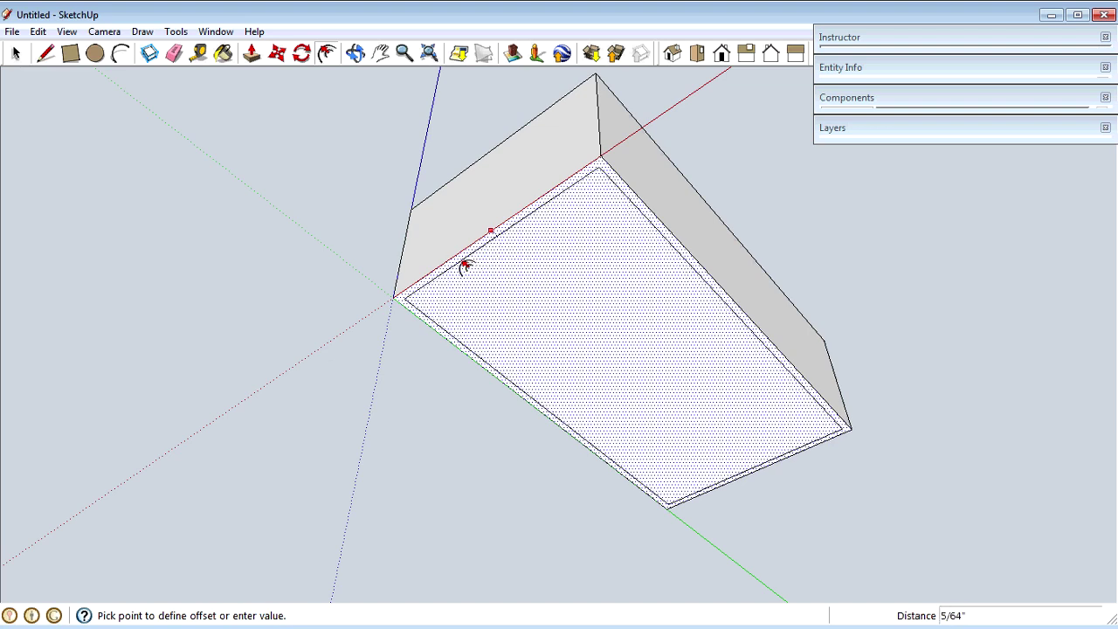
pyautogui.click(463, 264)
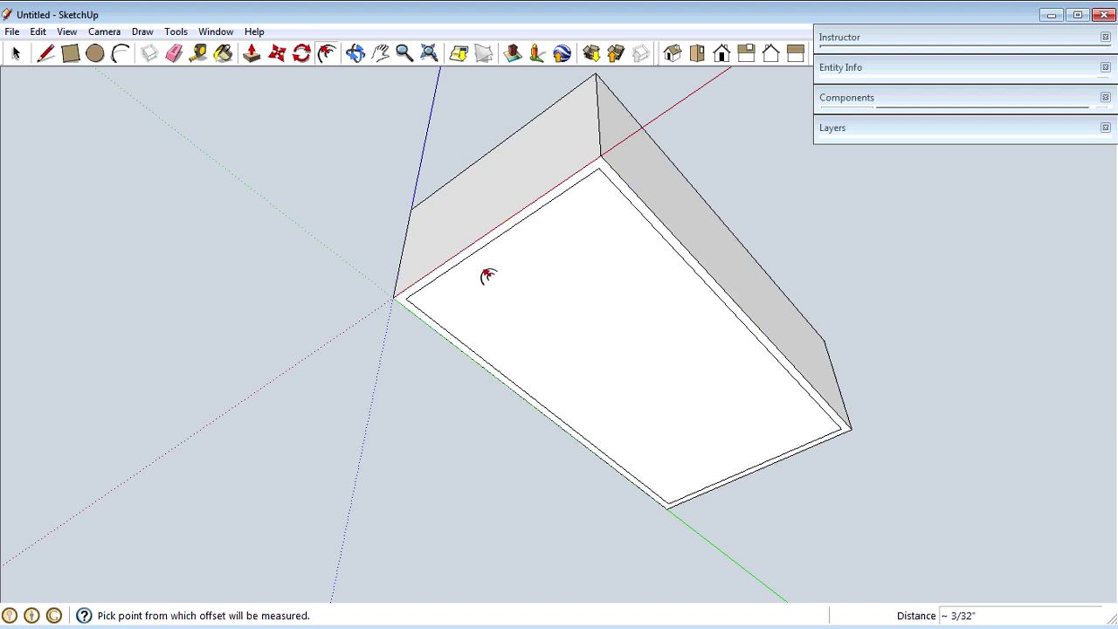
pyautogui.write('1/16')
pyautogui.press('Return')
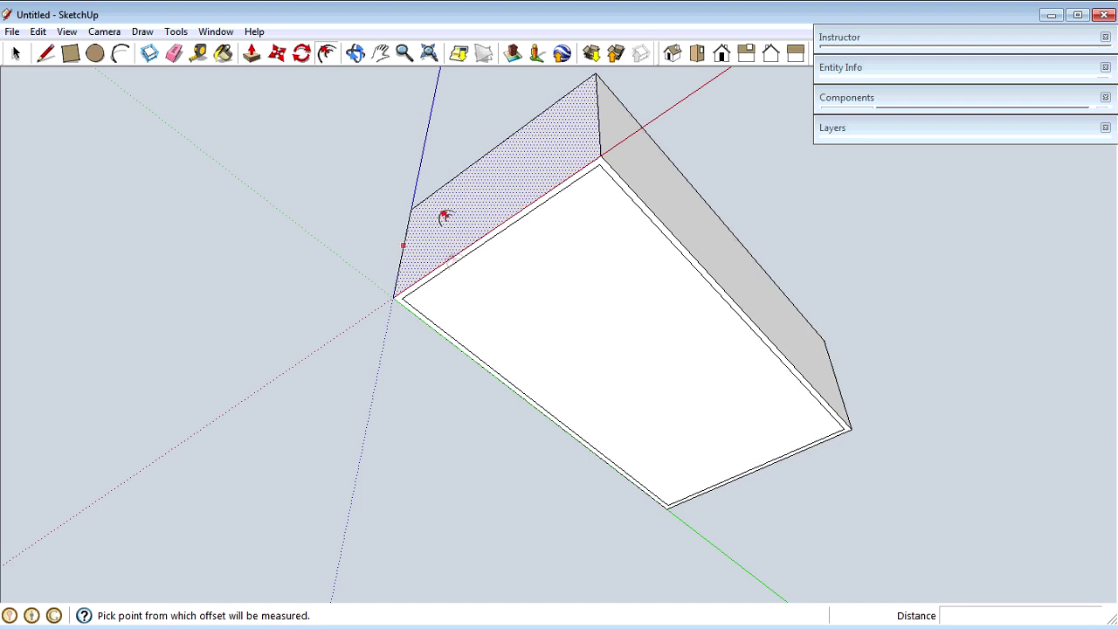
# Step: Push the inner face of the underside 1 3/8" into the box to hollow out the enclosure
pyautogui.click(252, 53)
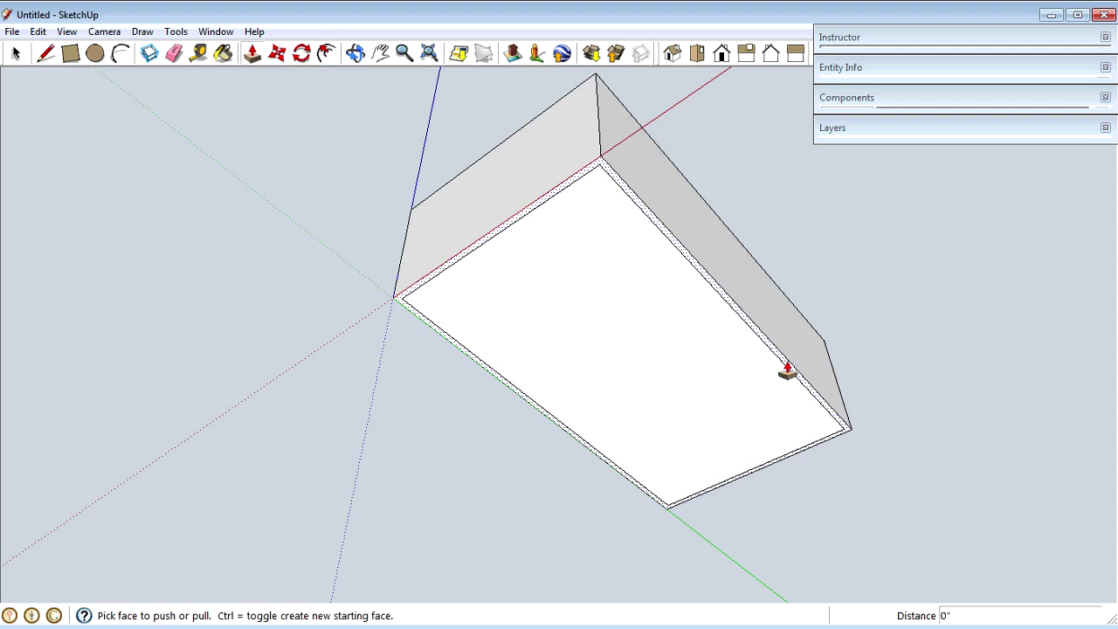
pyautogui.click(639, 383)
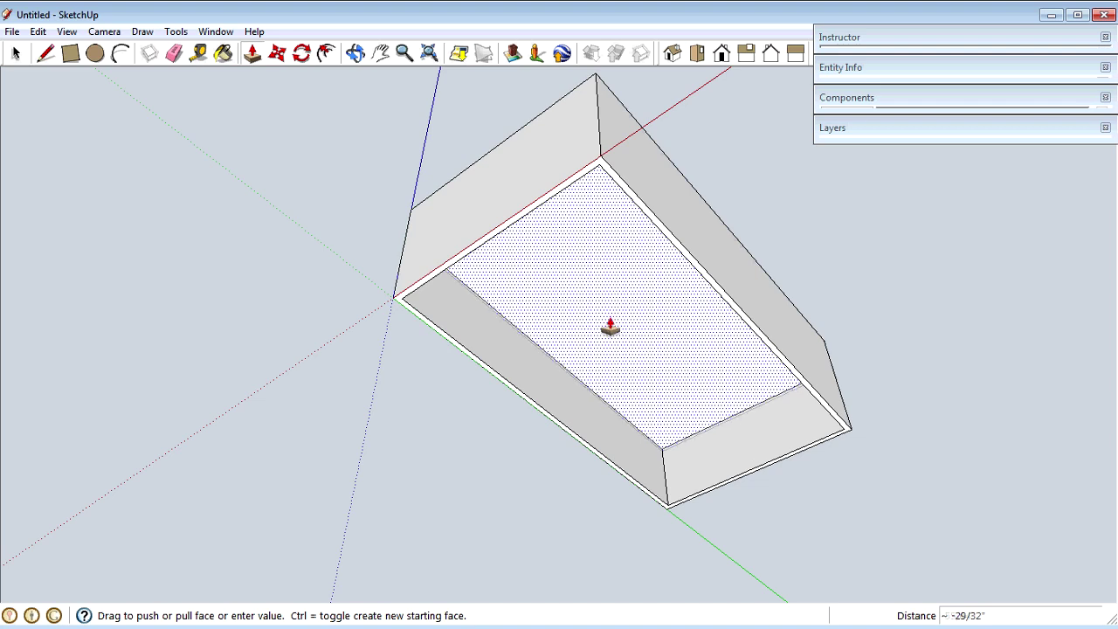
pyautogui.click(609, 327)
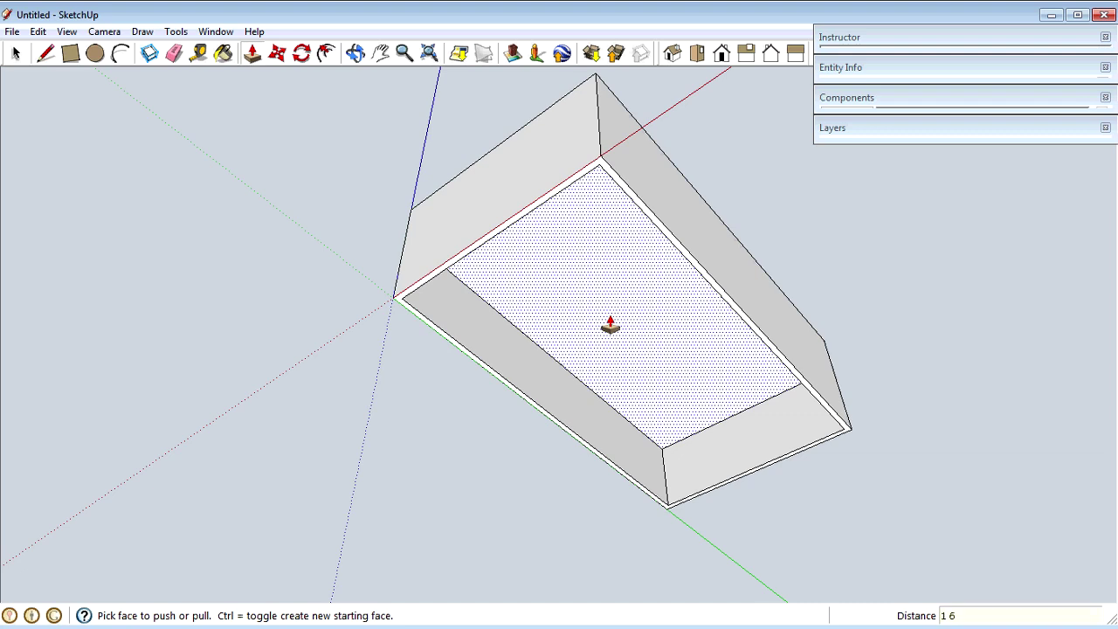
pyautogui.click(610, 324)
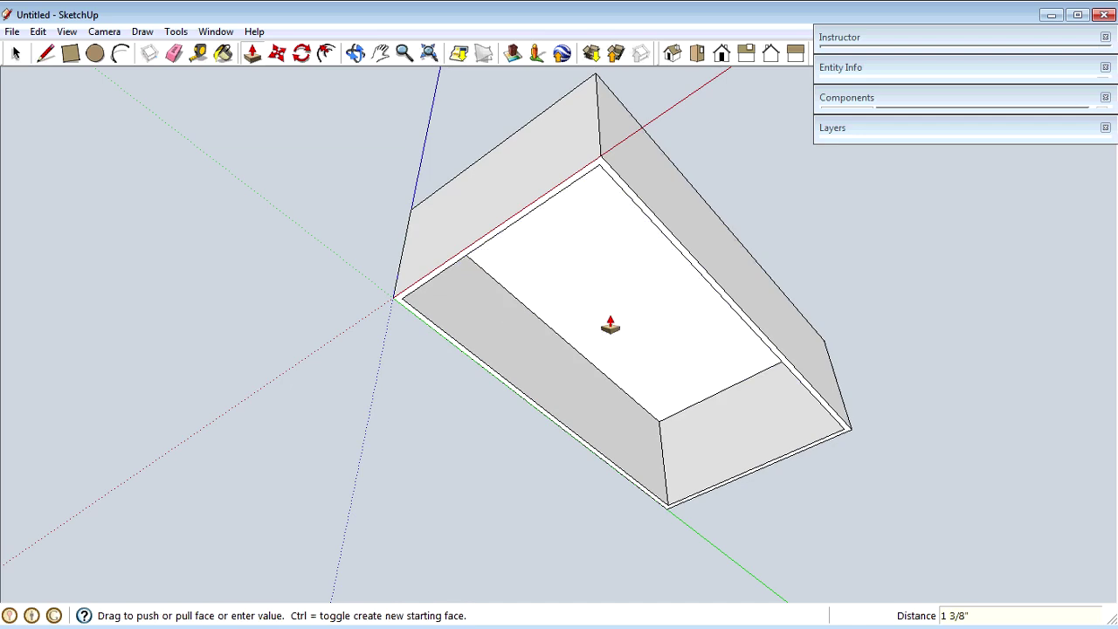
pyautogui.click(610, 325)
# Step: Save the model under the new file name Tutorial1 in the Enclosure Tutorial folder
pyautogui.moveTo(611, 294); pyautogui.dragTo(577, 210, button='middle')
pyautogui.moveTo(544, 200); pyautogui.dragTo(852, 551)
pyautogui.moveTo(666, 351); pyautogui.dragTo(577, 449)
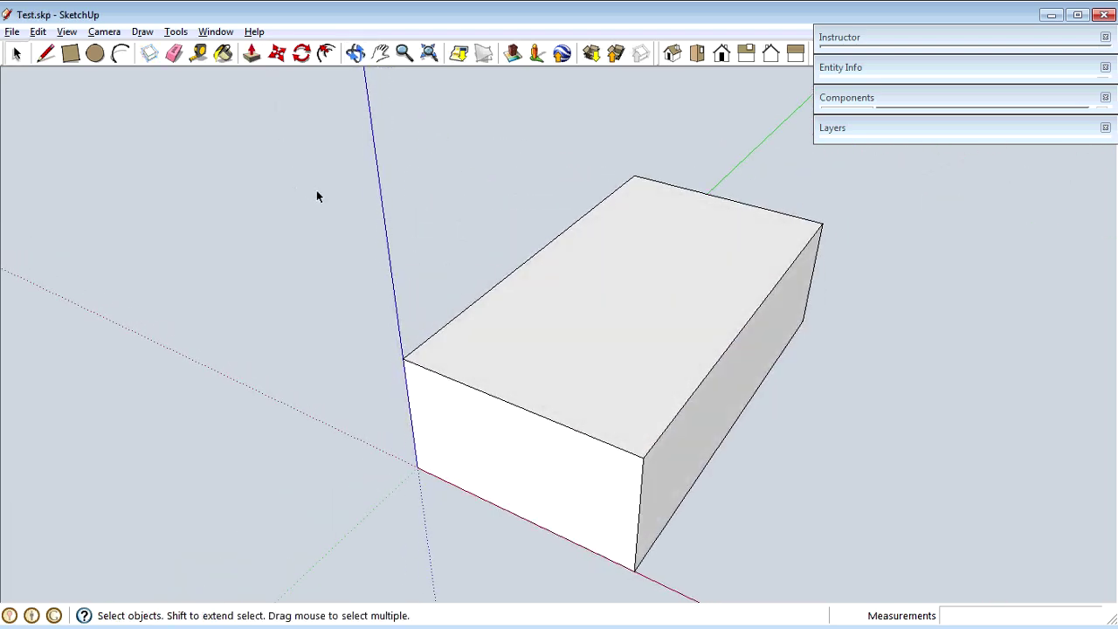
pyautogui.hotkey('alt', 'f')
pyautogui.press('a')
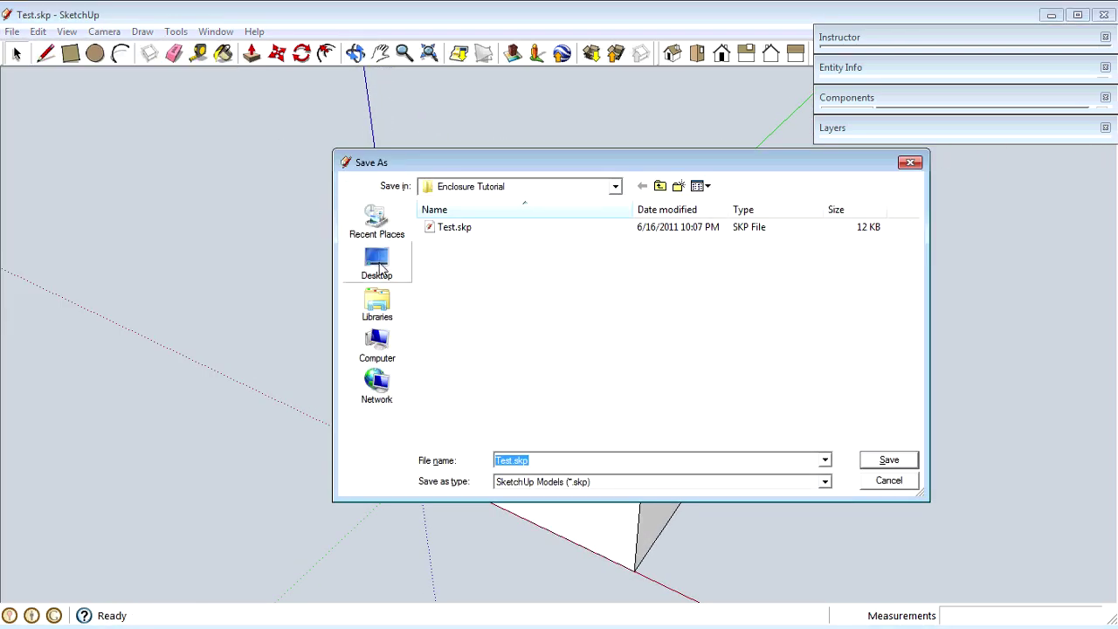
pyautogui.write('Tutorial1')
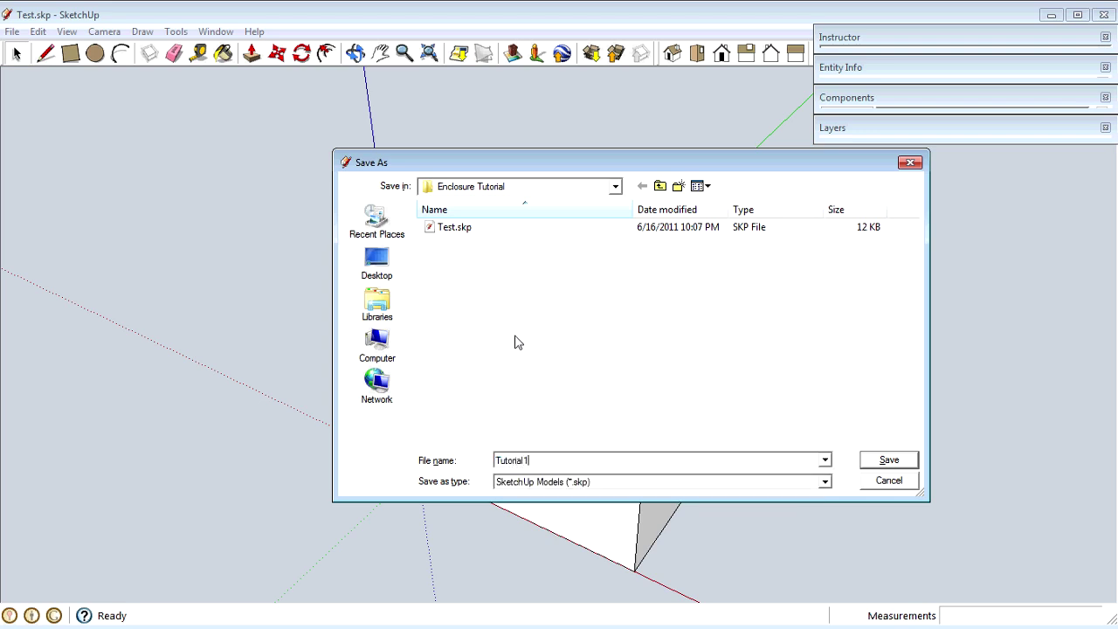
pyautogui.press('Return')
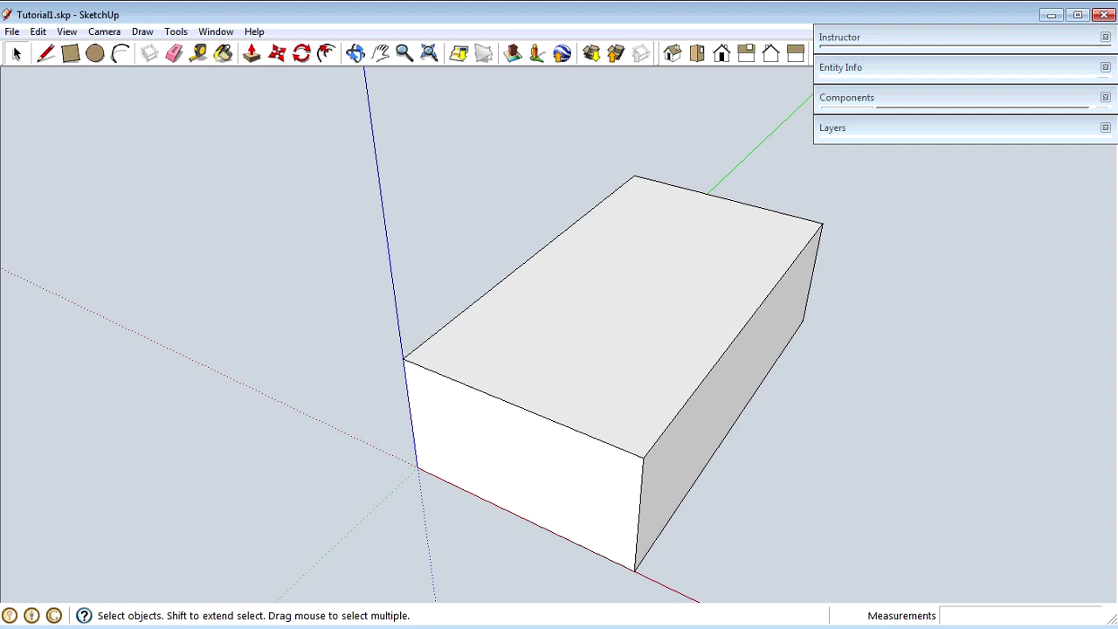
pyautogui.click(41, 31)
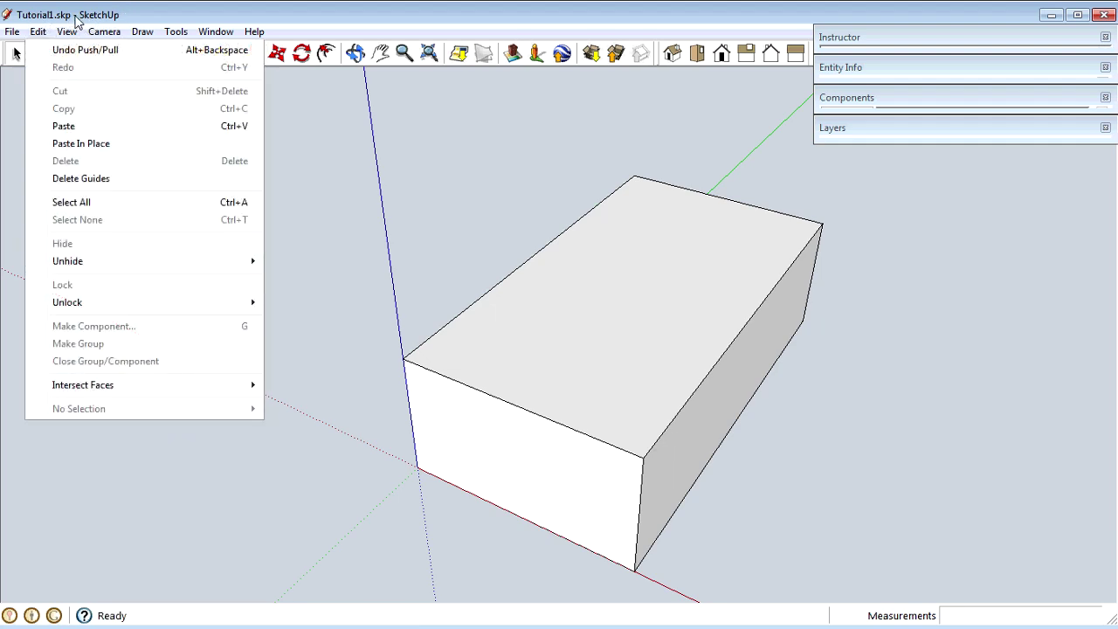
pyautogui.click(285, 215)
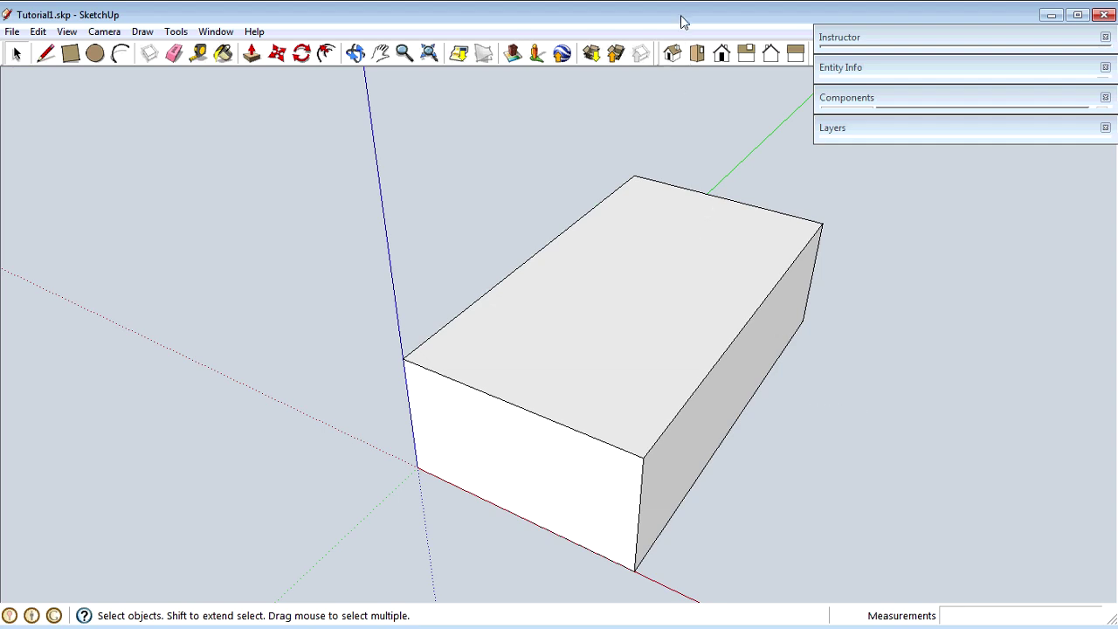
# Step: Undo all modelling back to the empty scene and redo every operation up to the final hollowing Push/Pull
pyautogui.hotkey('ctrl', 'a')
pyautogui.press('Delete')
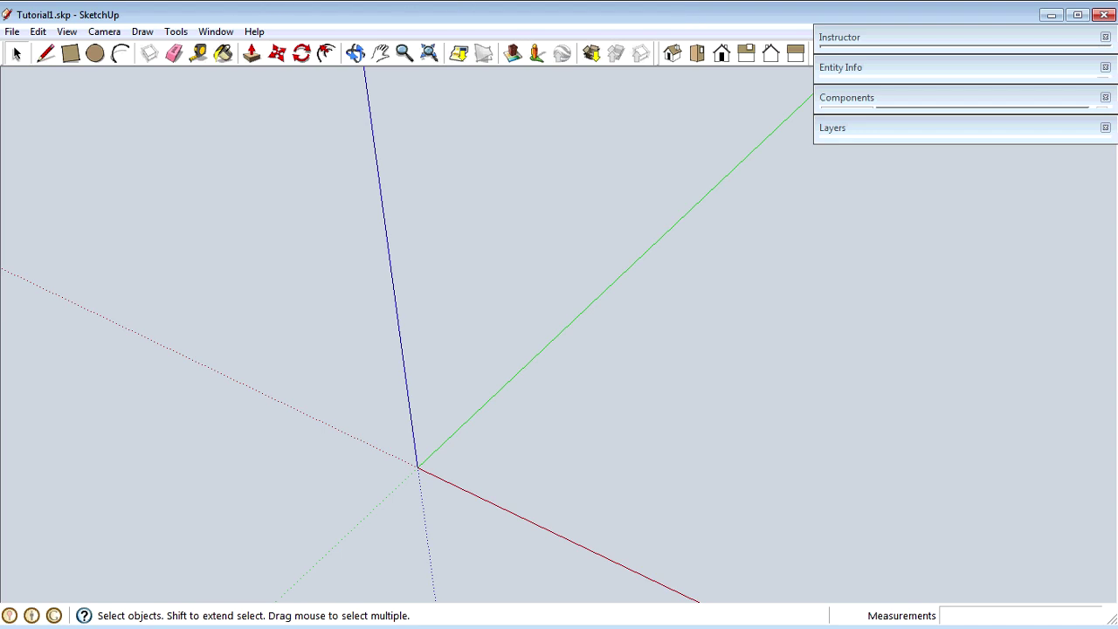
pyautogui.click(40, 32)
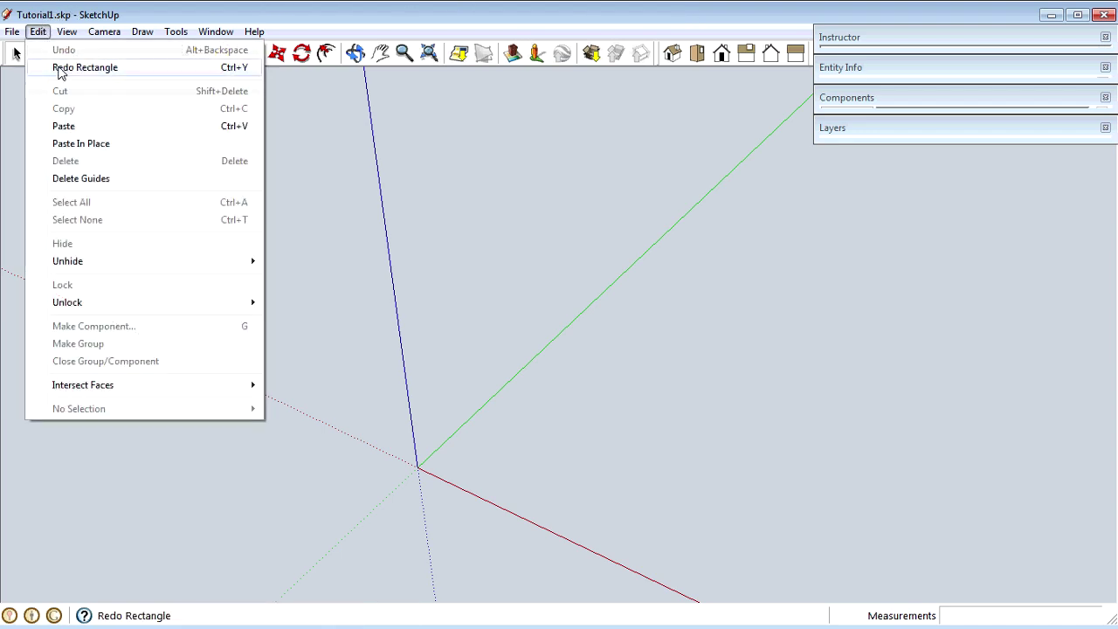
pyautogui.click(85, 68)
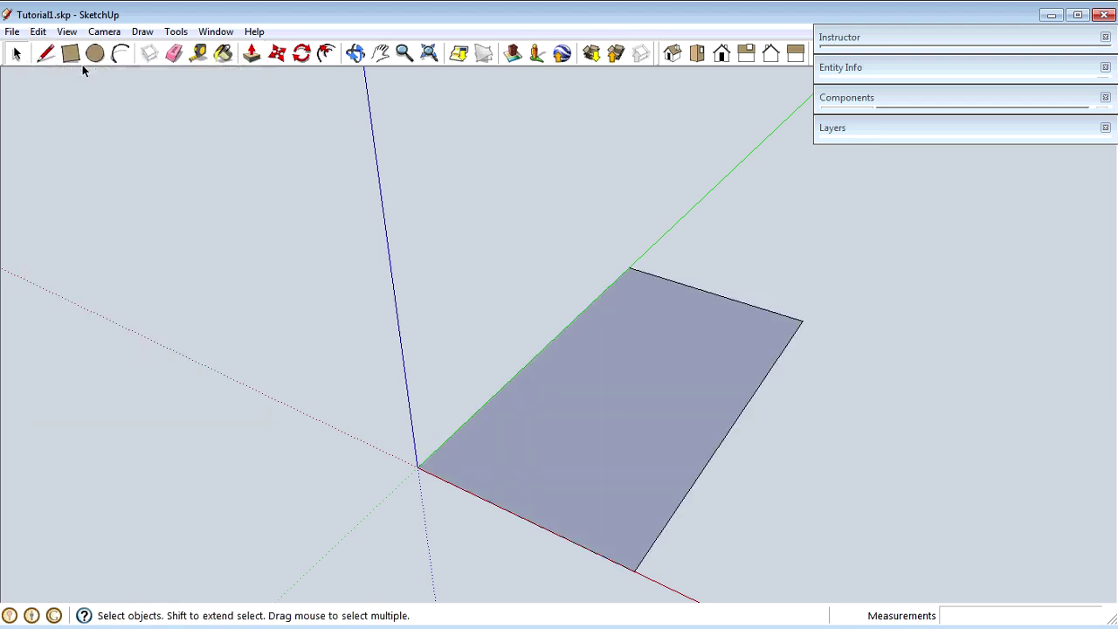
pyautogui.hotkey('ctrl', 'y')
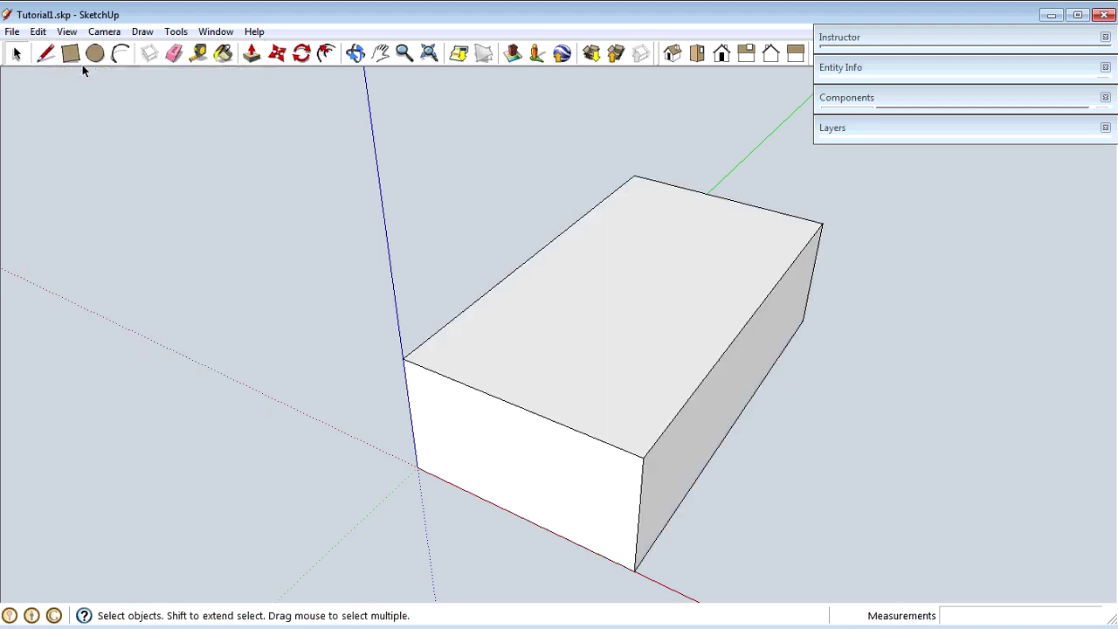
pyautogui.moveTo(845, 415); pyautogui.dragTo(680, 93, button='middle')
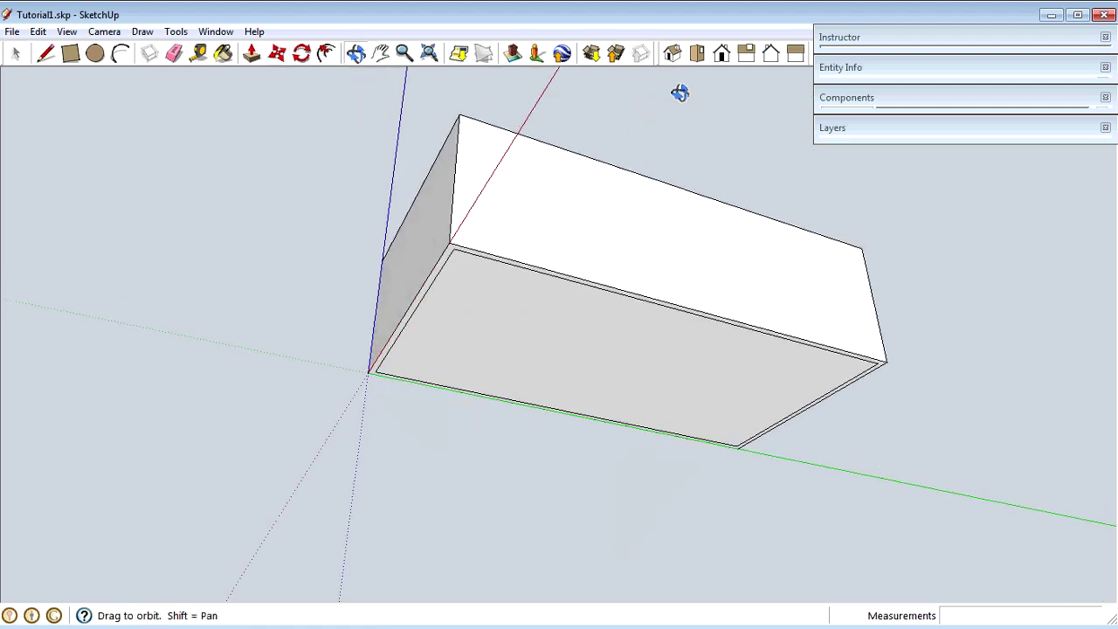
pyautogui.hotkey('ctrl', 'y')
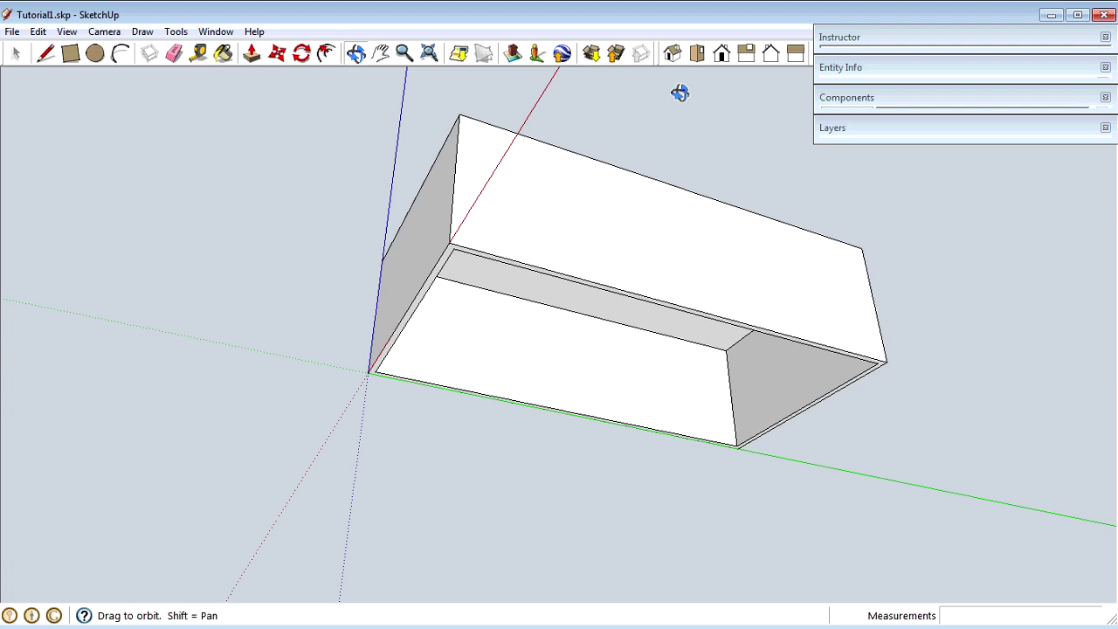
pyautogui.click(39, 32)
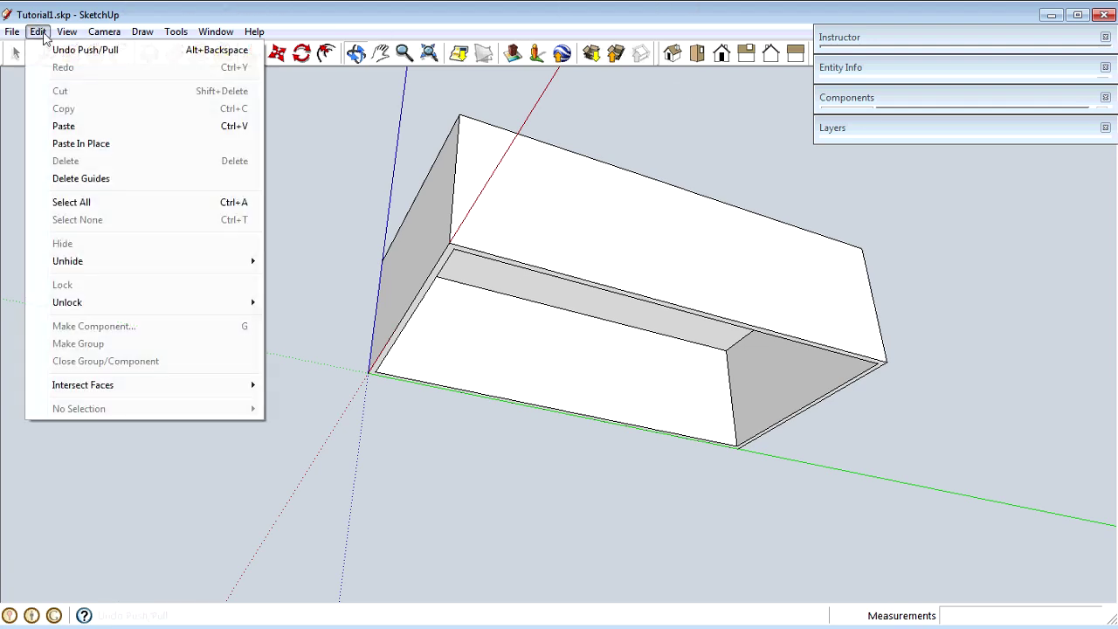
pyautogui.click(591, 447)
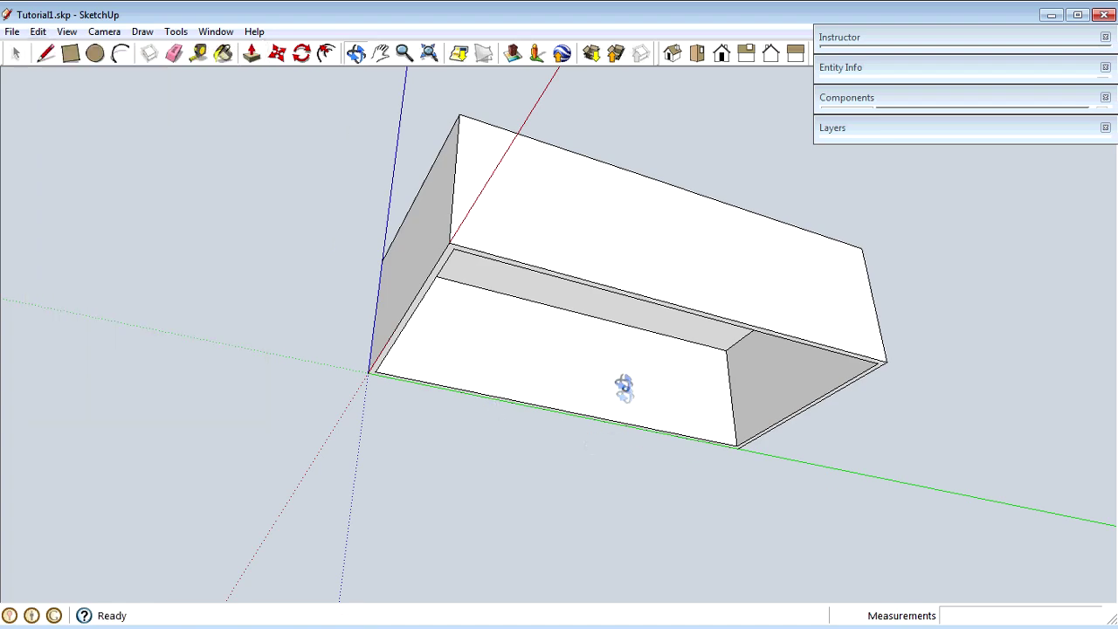
# Step: Undo the enclosure's operations back to the base rectangle and redo them to bring the box back
pyautogui.press('o')
pyautogui.moveTo(551, 319); pyautogui.dragTo(590, 525)
pyautogui.hotkey('ctrl', 'z')
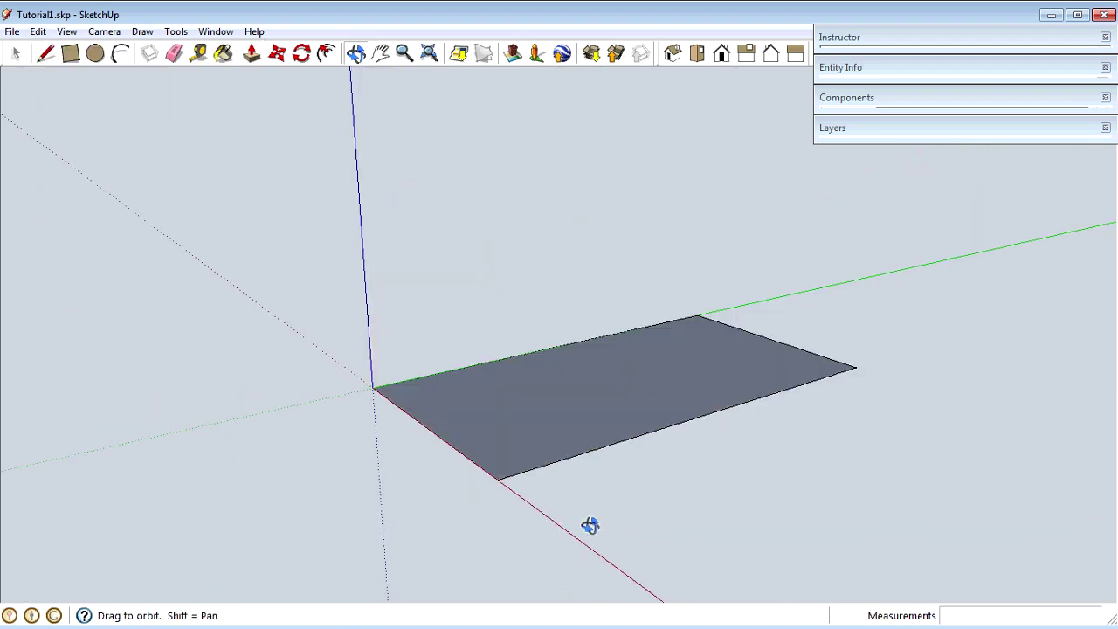
pyautogui.hotkey('ctrl', 'y')
pyautogui.hotkey('ctrl', 'z')
pyautogui.hotkey('ctrl', 'y')
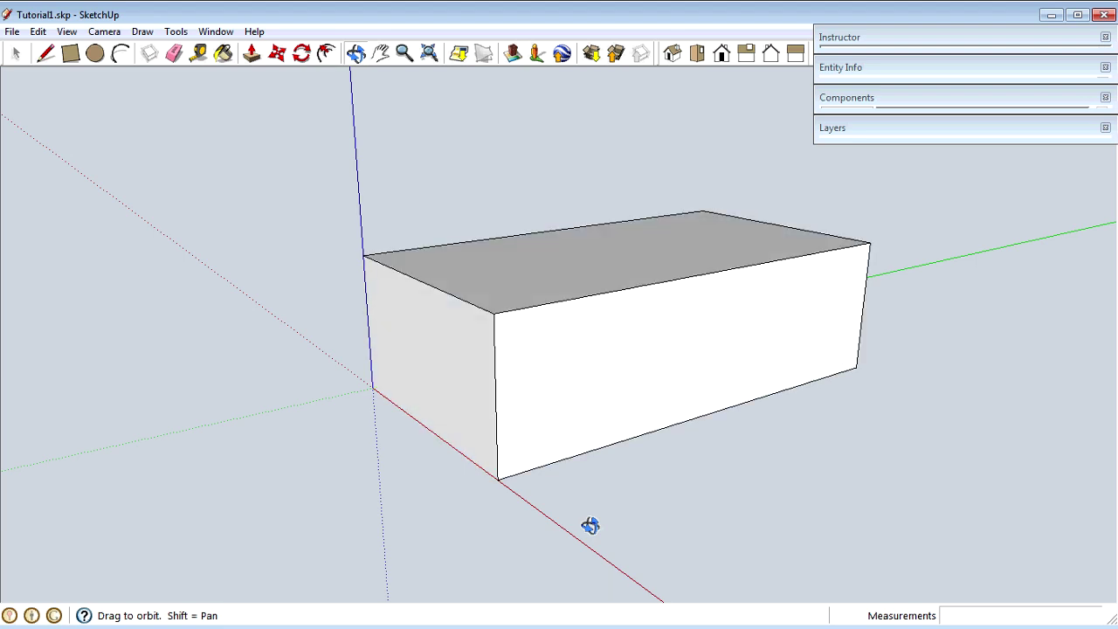
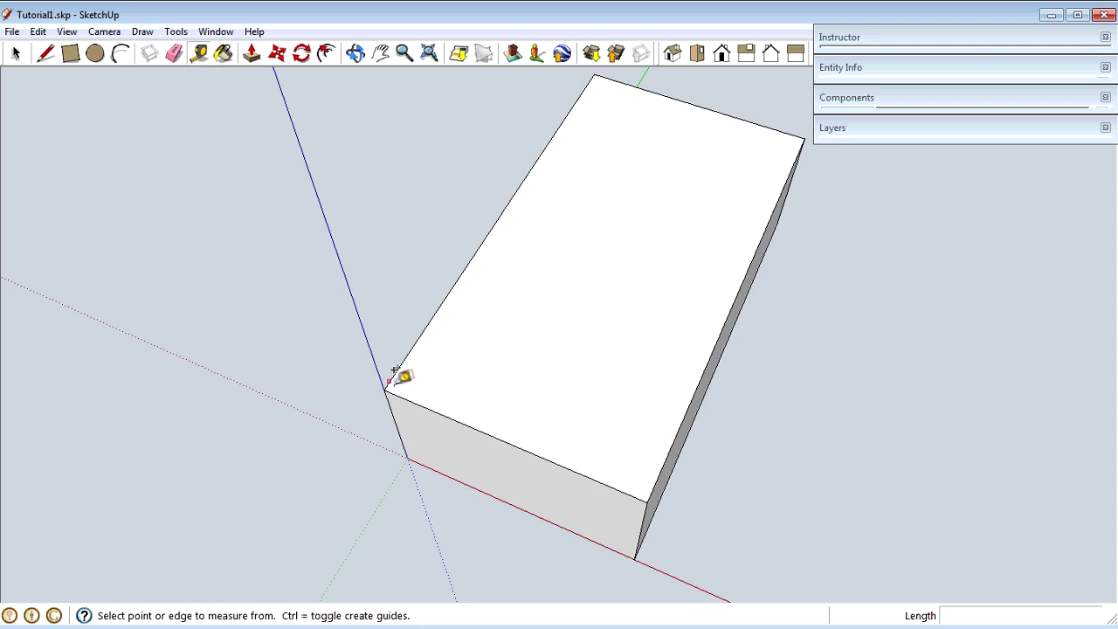
# Step: Measure the front corner's height with the Tape Measure and place a guide line 1" inside the top face's front edge
pyautogui.click(648, 486)
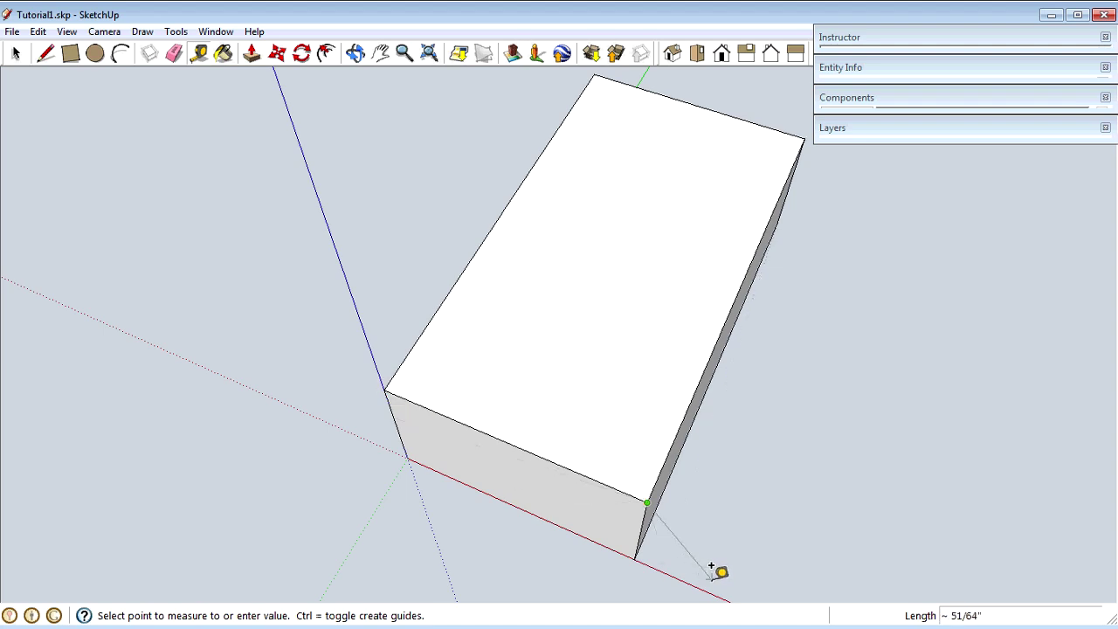
pyautogui.click(639, 545)
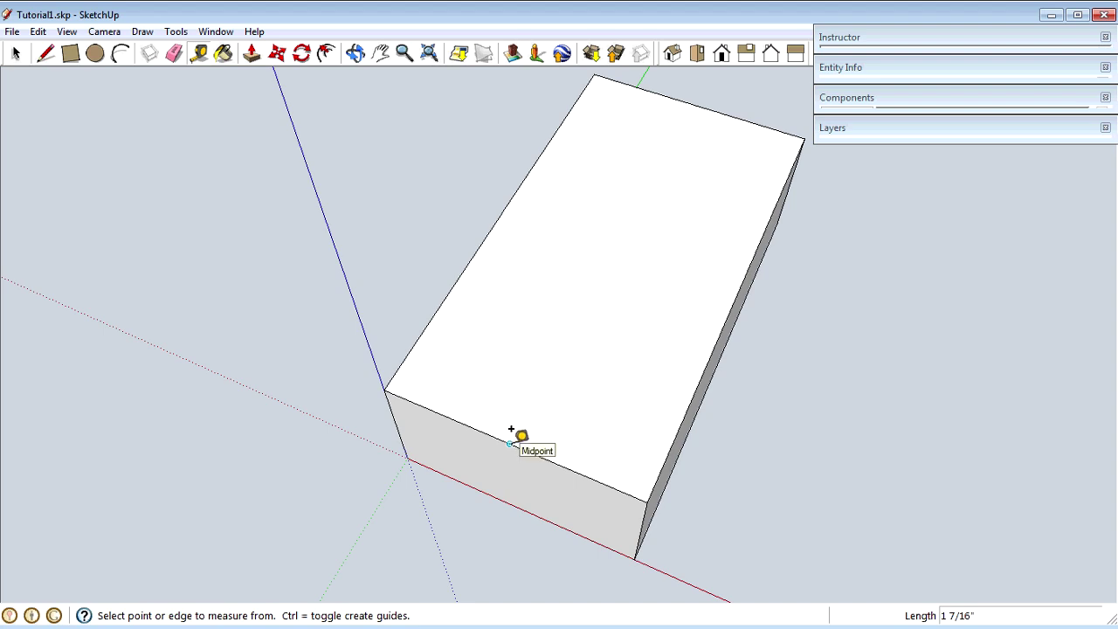
pyautogui.click(511, 430)
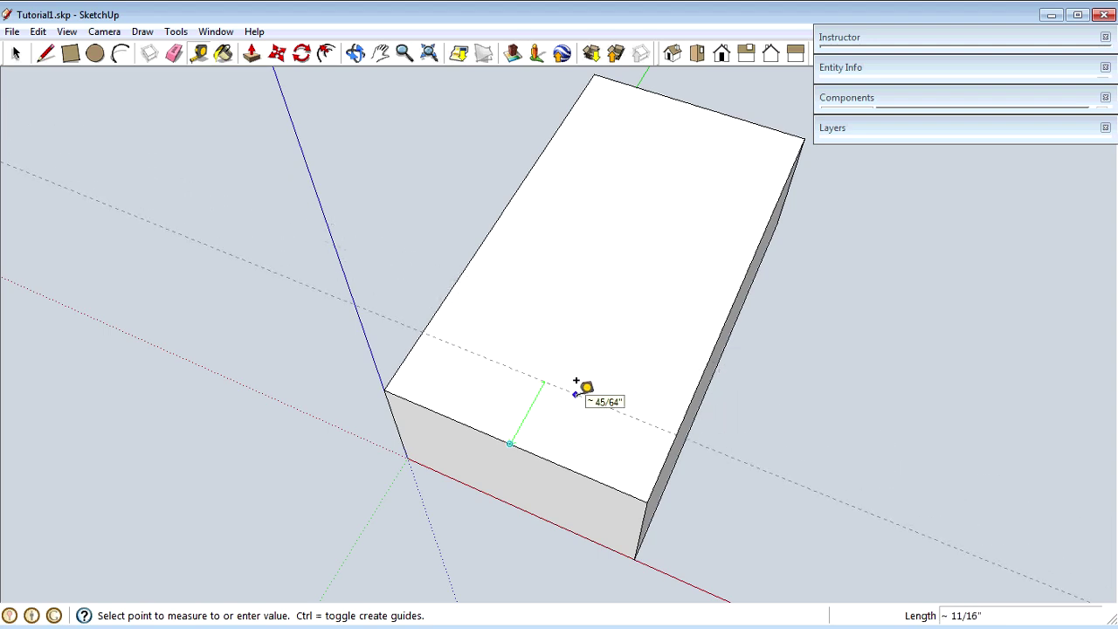
pyautogui.click(578, 367)
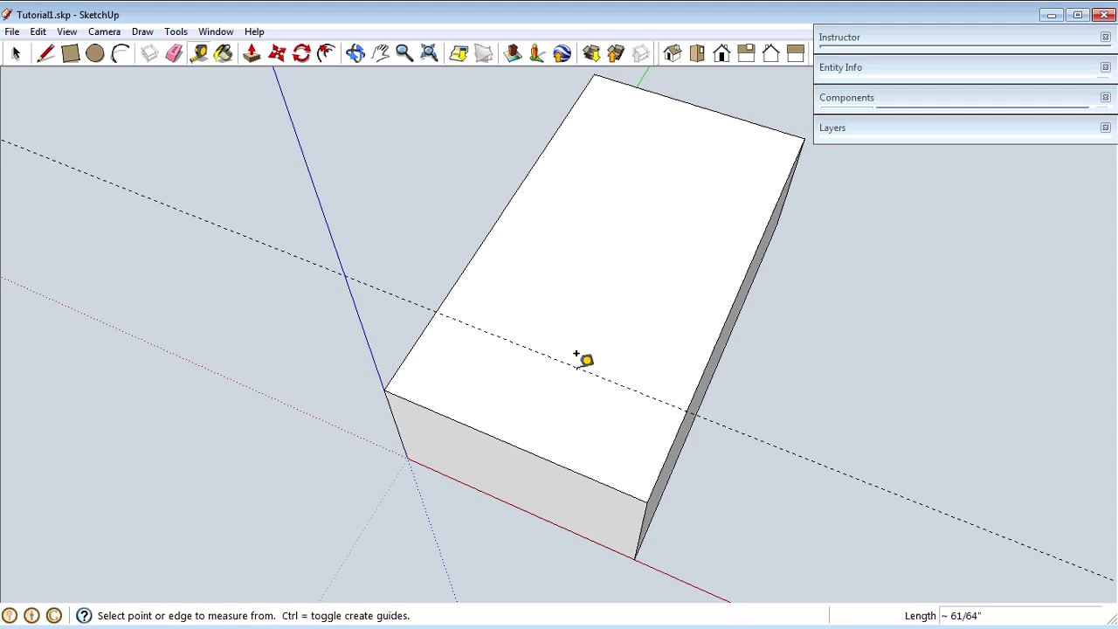
pyautogui.write('1')
pyautogui.press('Return')
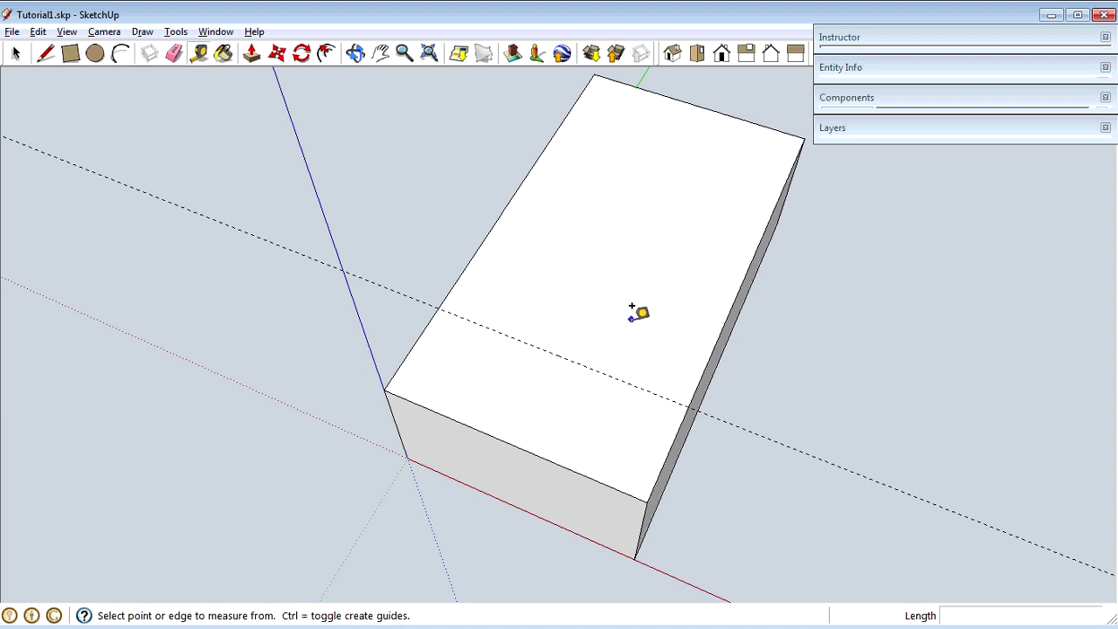
# Step: Select the guide line across the enclosure's top face and delete it
pyautogui.click(14, 54)
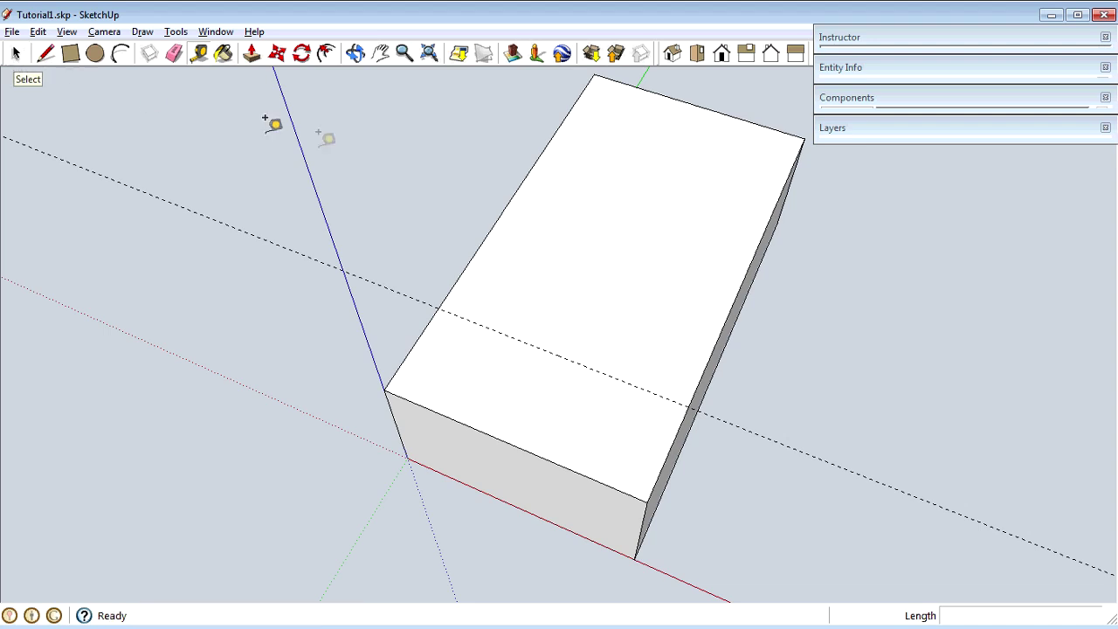
pyautogui.press('space')
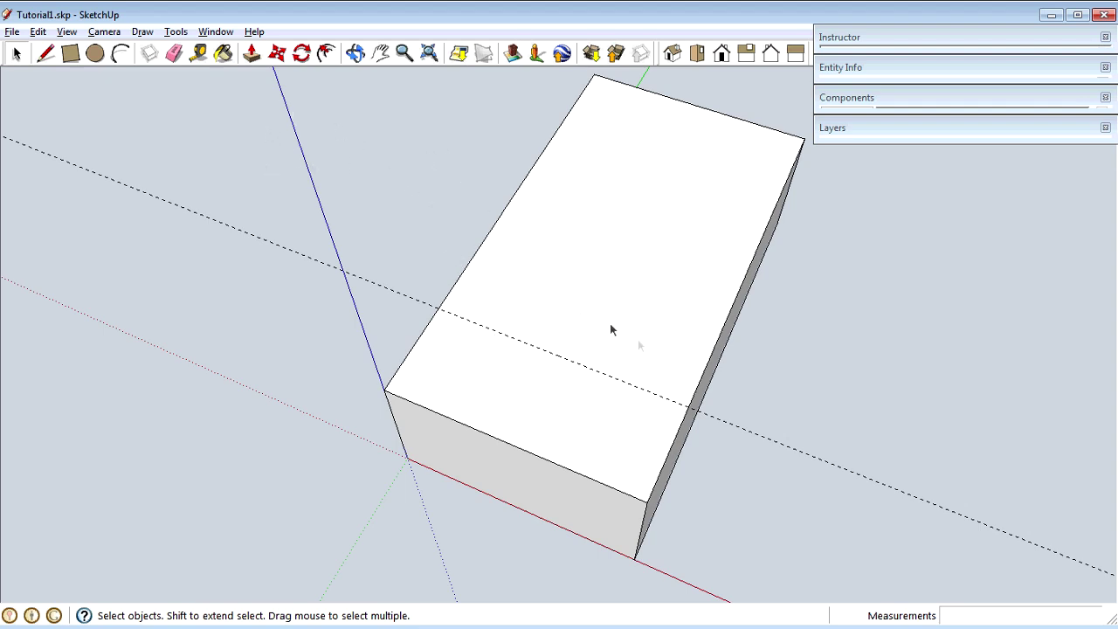
pyautogui.click(724, 425)
pyautogui.press('Delete')
# Step: Select all of the enclosure's geometry and make it a component named Enclosure
pyautogui.click(37, 32)
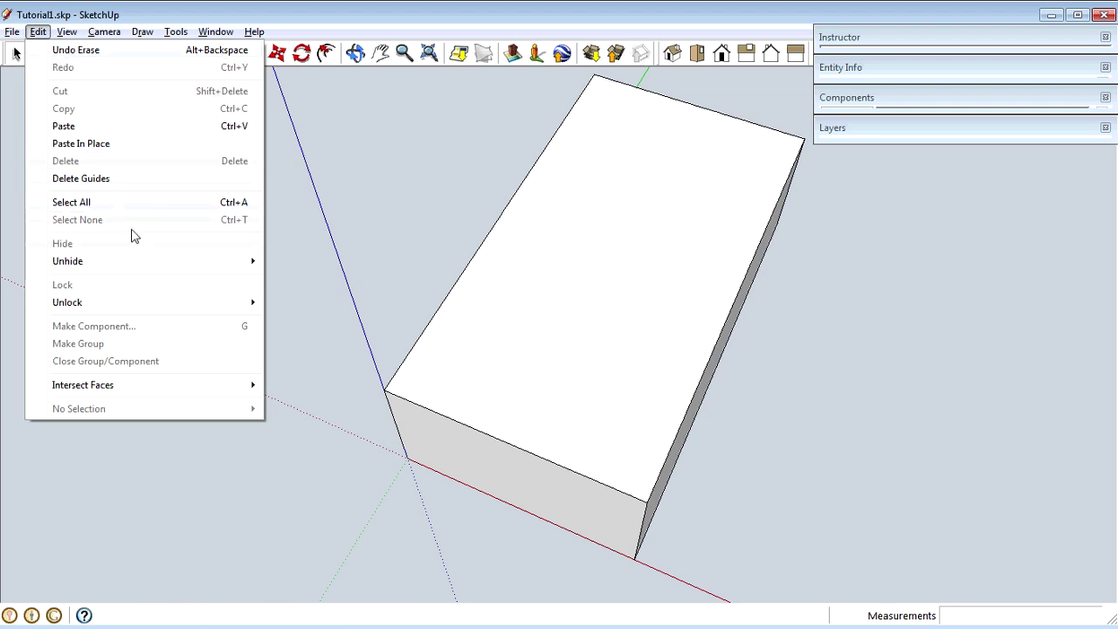
pyautogui.click(131, 203)
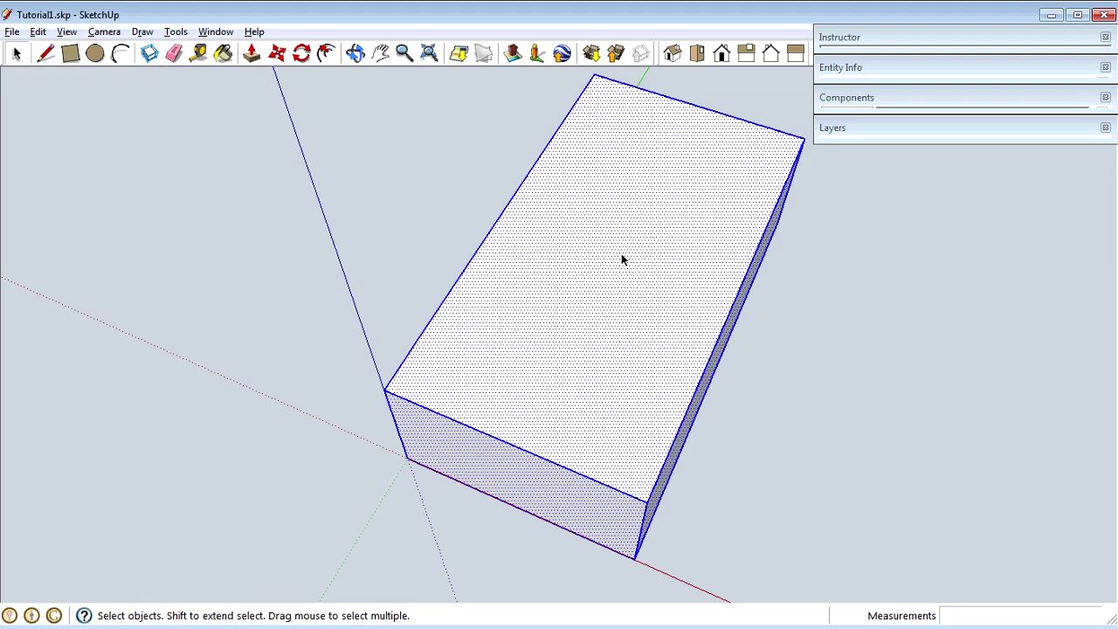
pyautogui.click(38, 33)
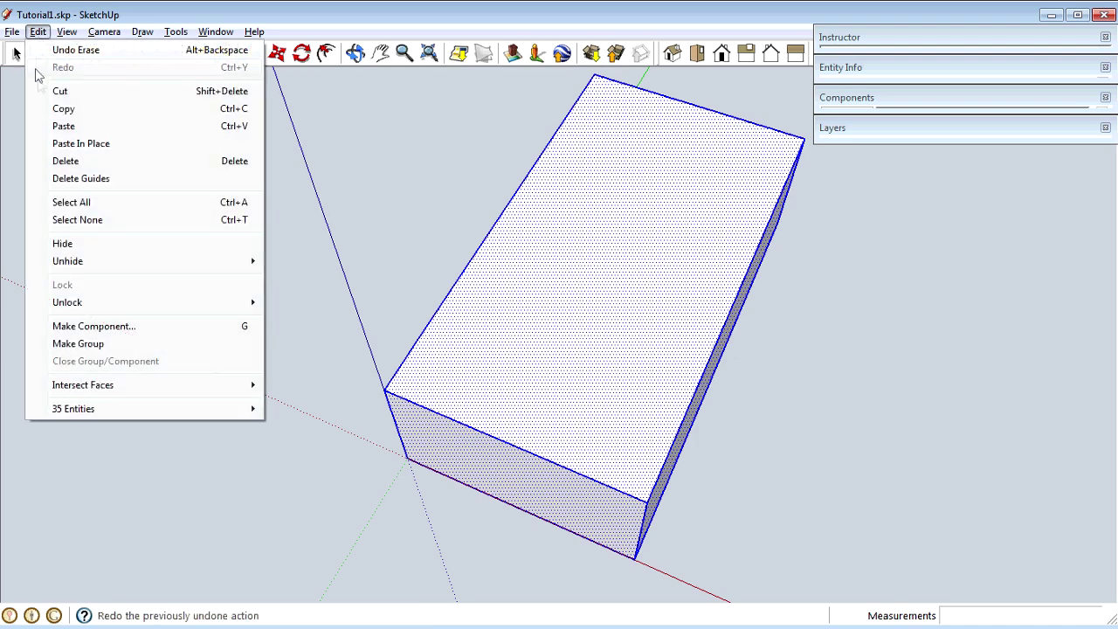
pyautogui.click(601, 12)
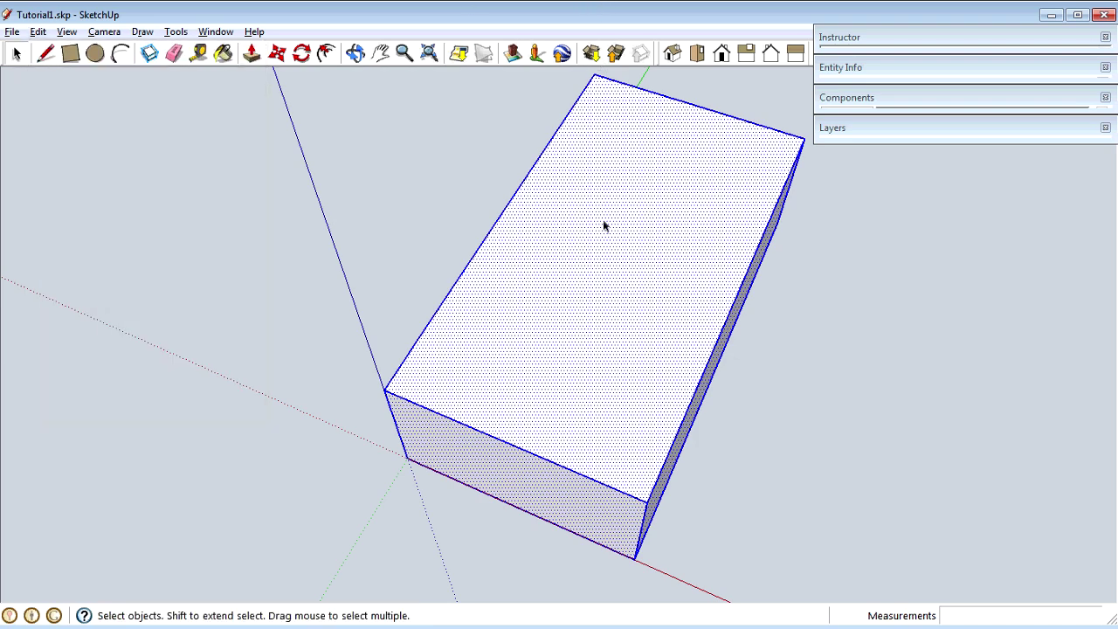
pyautogui.rightClick(621, 280)
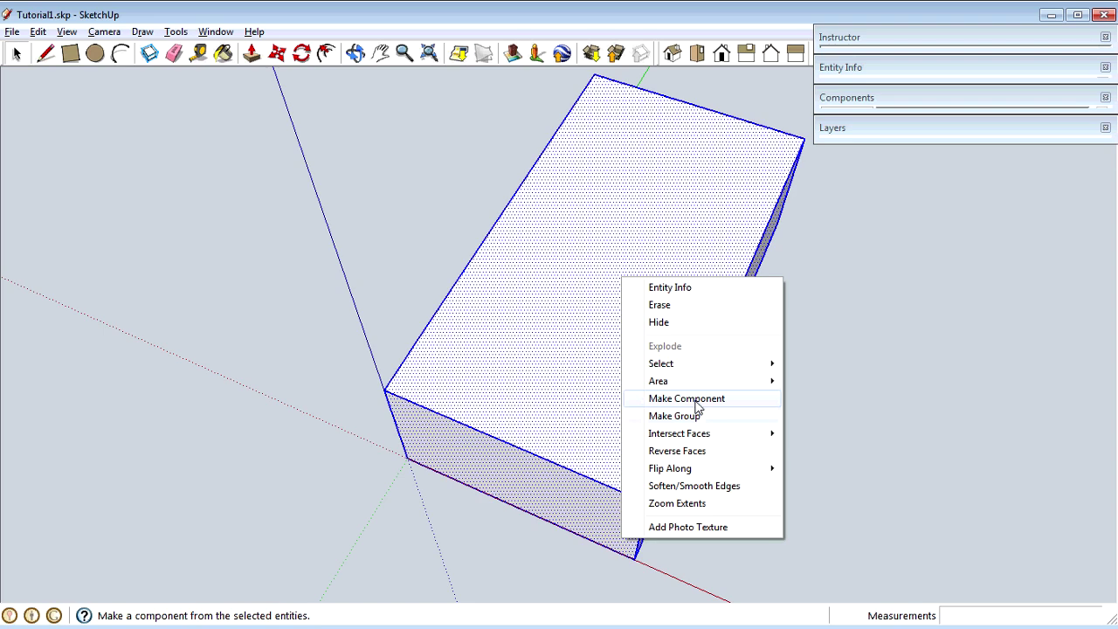
pyautogui.click(559, 19)
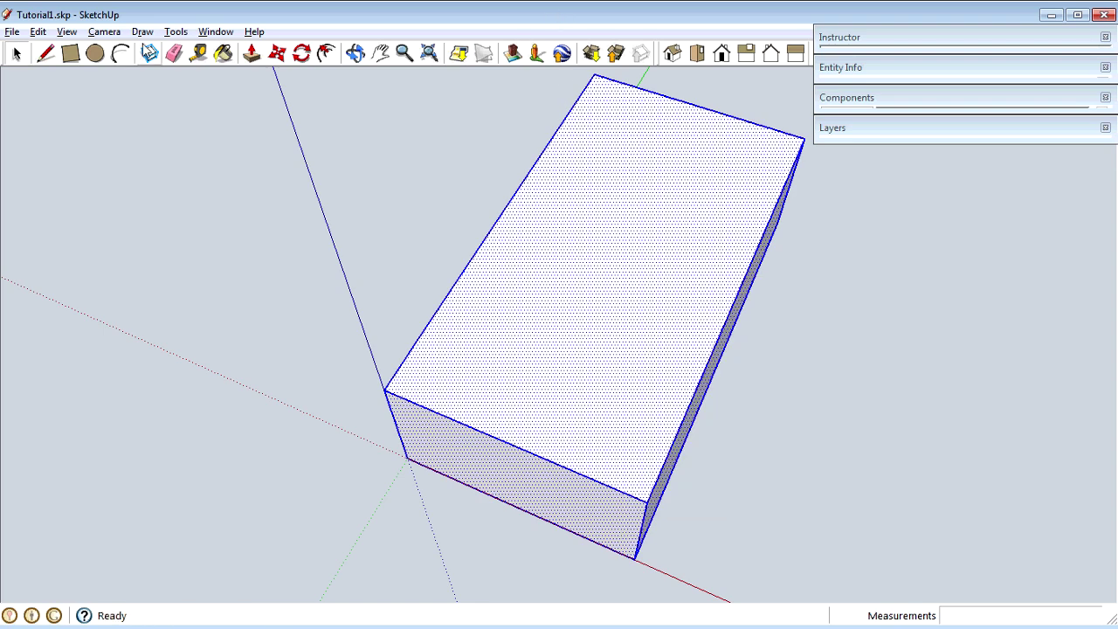
pyautogui.click(38, 33)
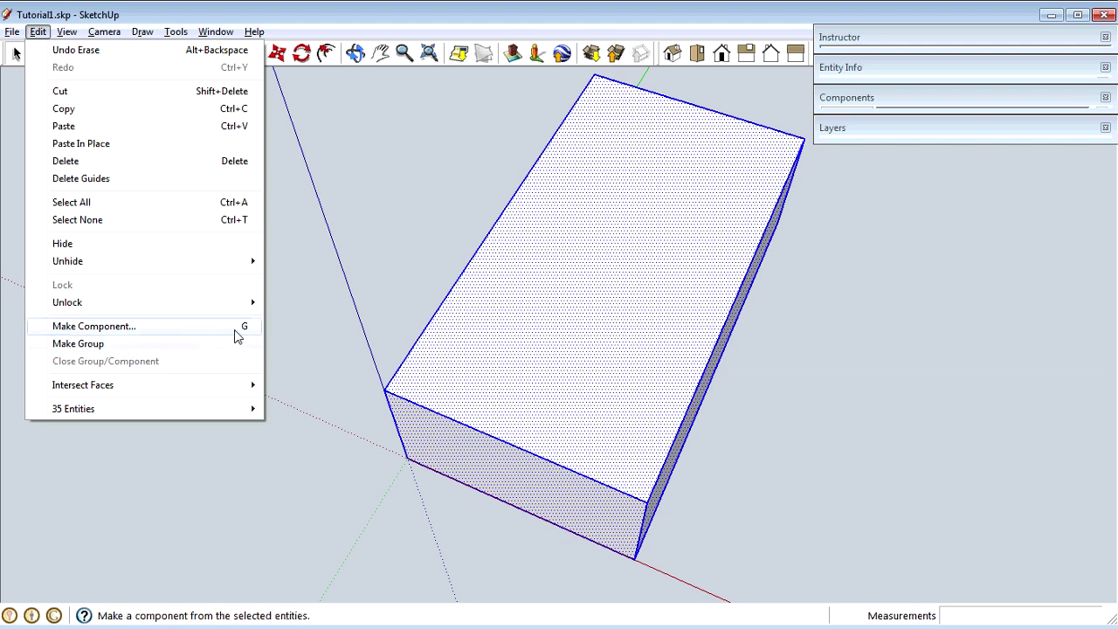
pyautogui.click(122, 327)
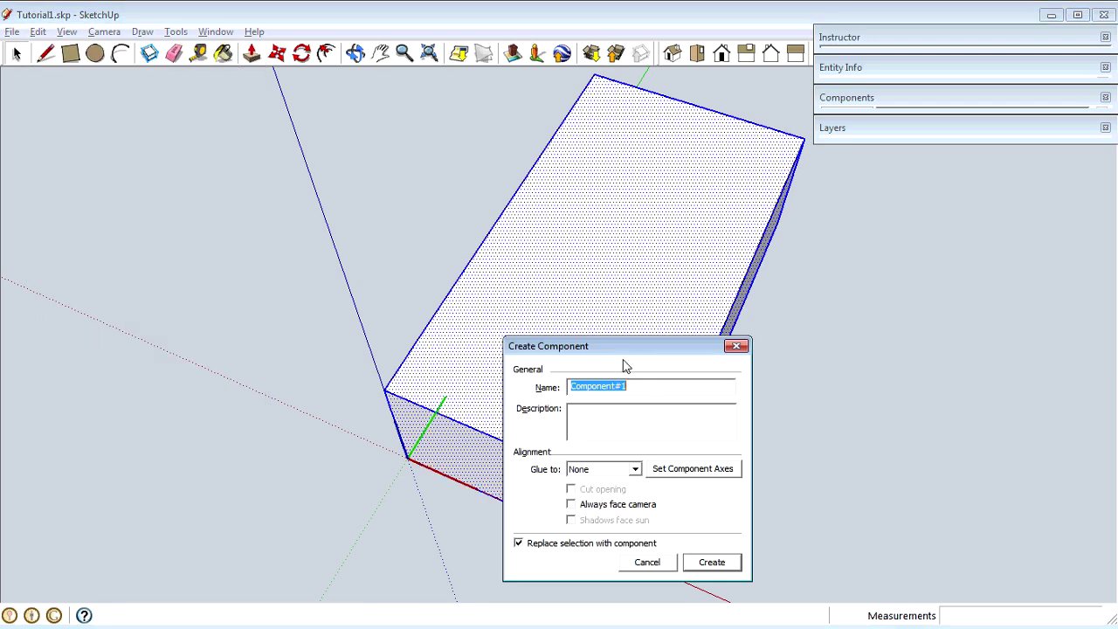
pyautogui.moveTo(623, 355); pyautogui.dragTo(711, 350)
pyautogui.write('E')
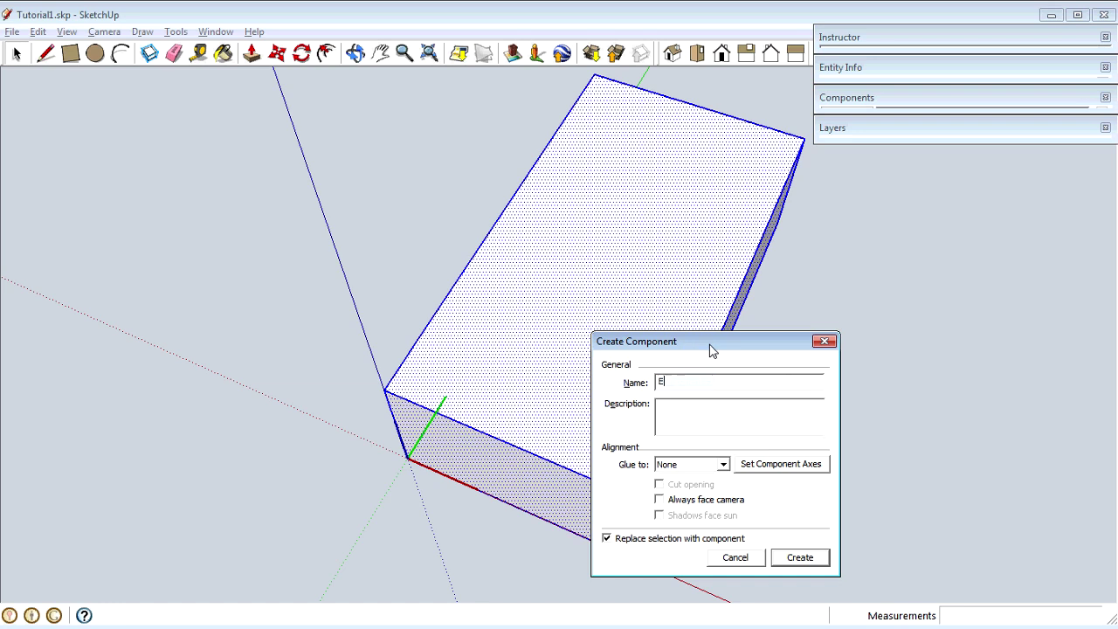
pyautogui.write('nclosure')
pyautogui.press('Return')
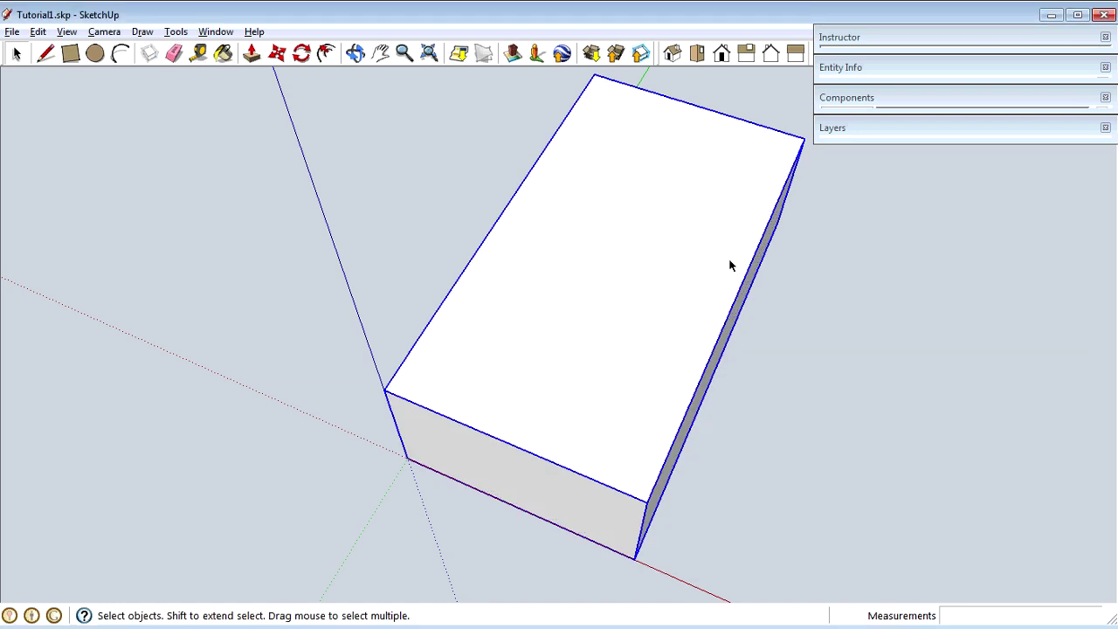
# Step: Examine the list of components in the model for the new enclosure component
pyautogui.click(983, 103)
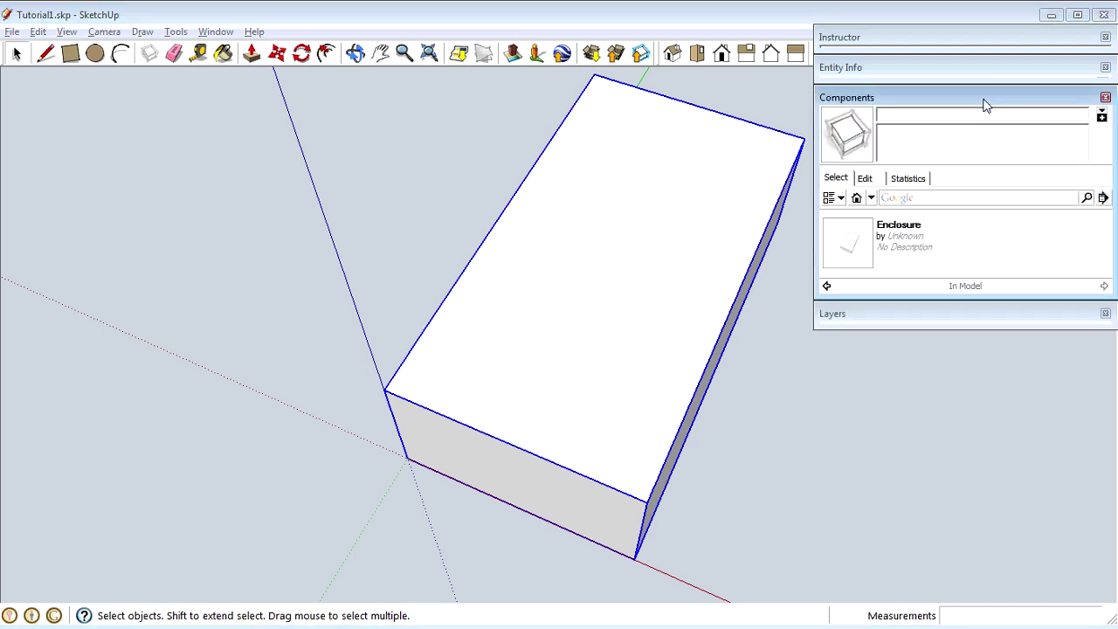
pyautogui.click(642, 238)
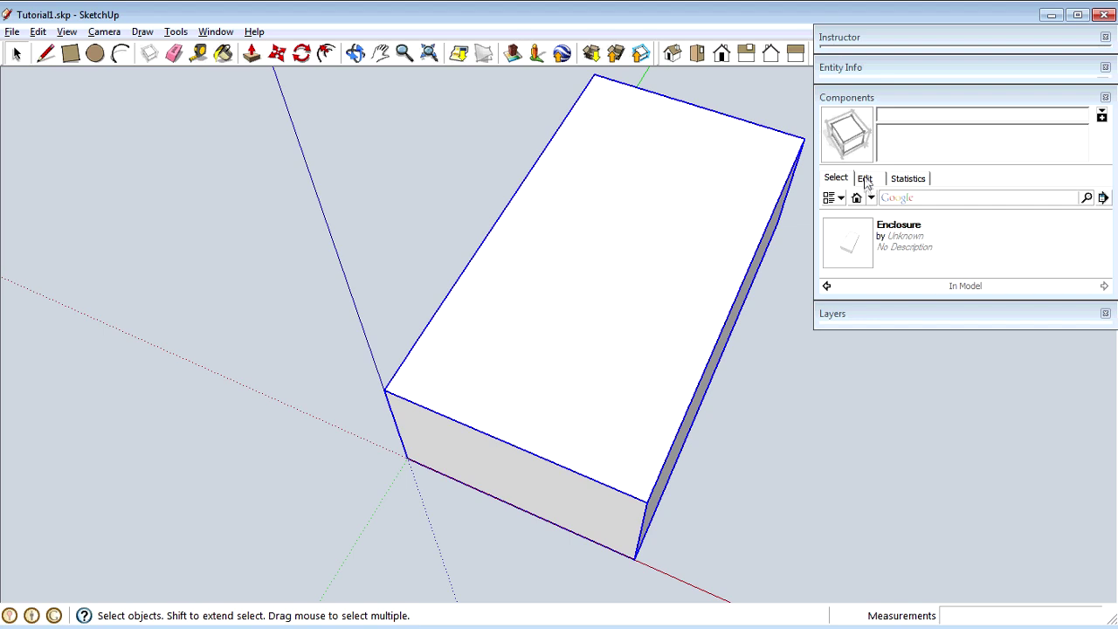
pyautogui.click(911, 100)
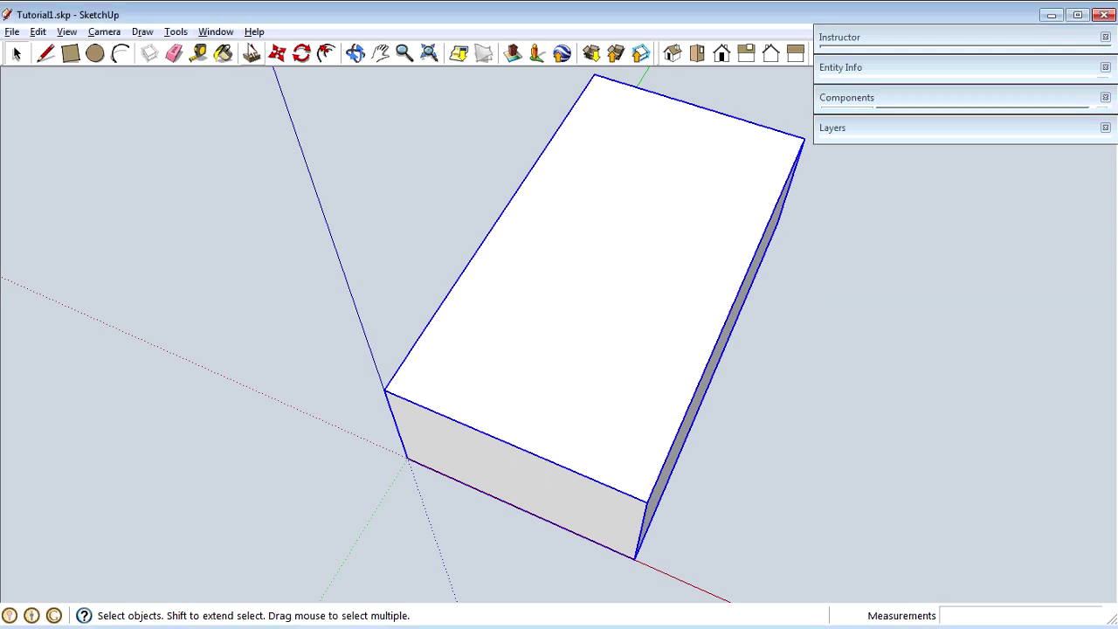
# Step: Try Push/Pull on the enclosure component's top face, and look up the component's editing options
pyautogui.click(252, 53)
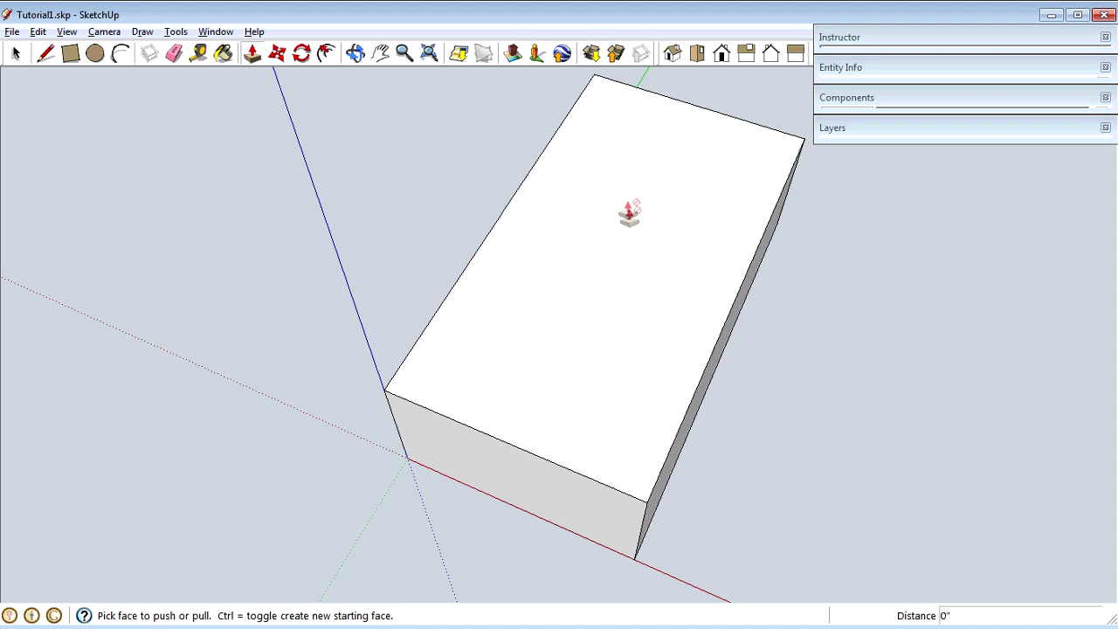
pyautogui.press('space')
pyautogui.tripleClick(622, 300)
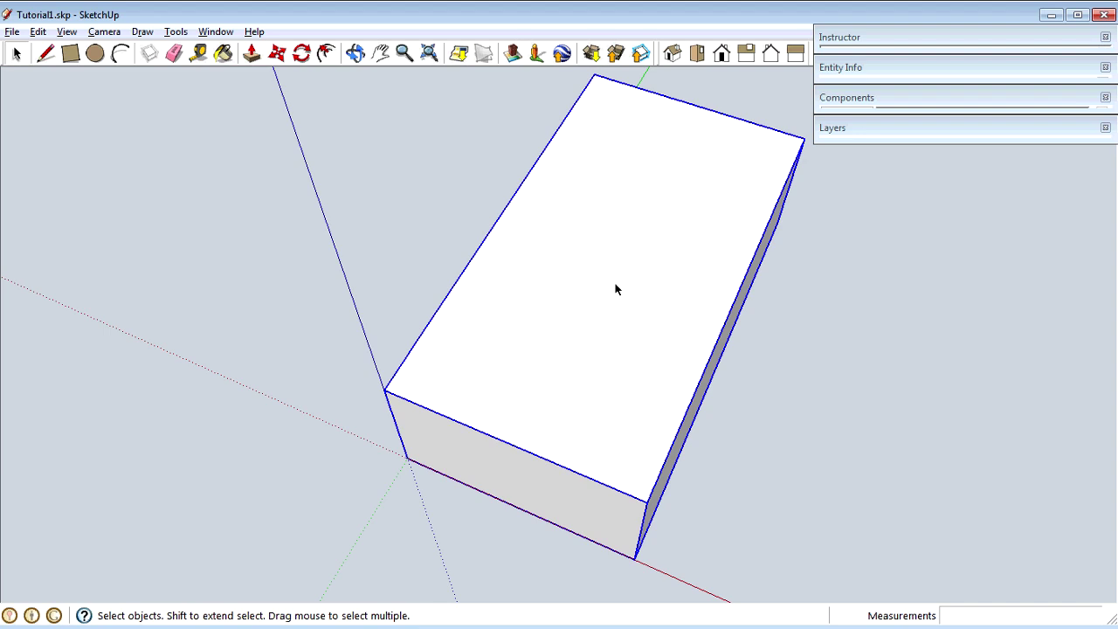
pyautogui.rightClick(615, 289)
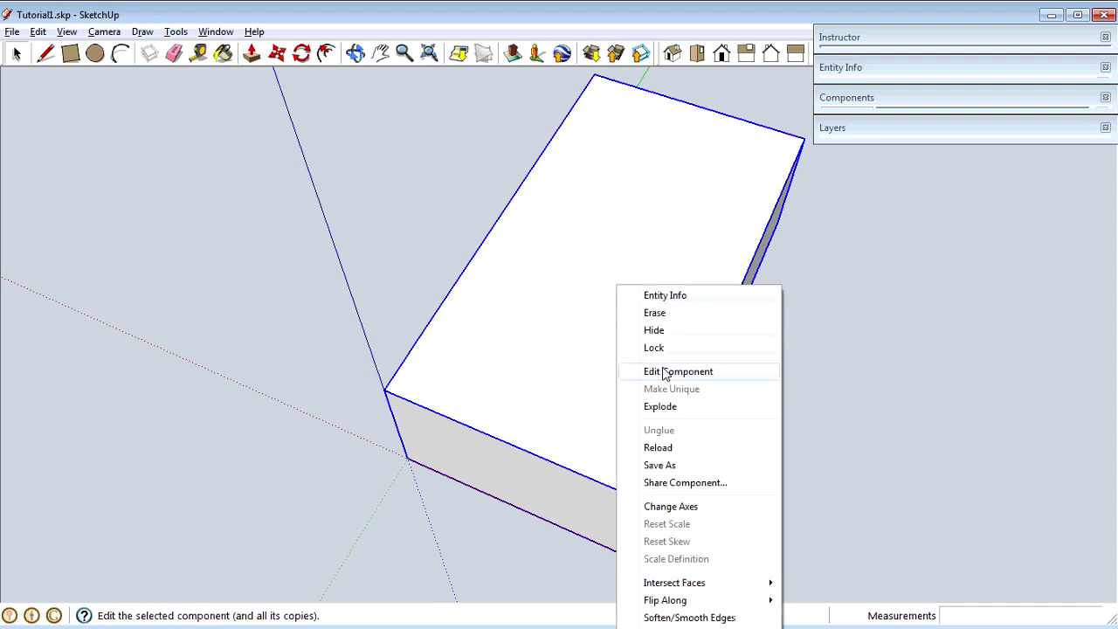
pyautogui.click(585, 233)
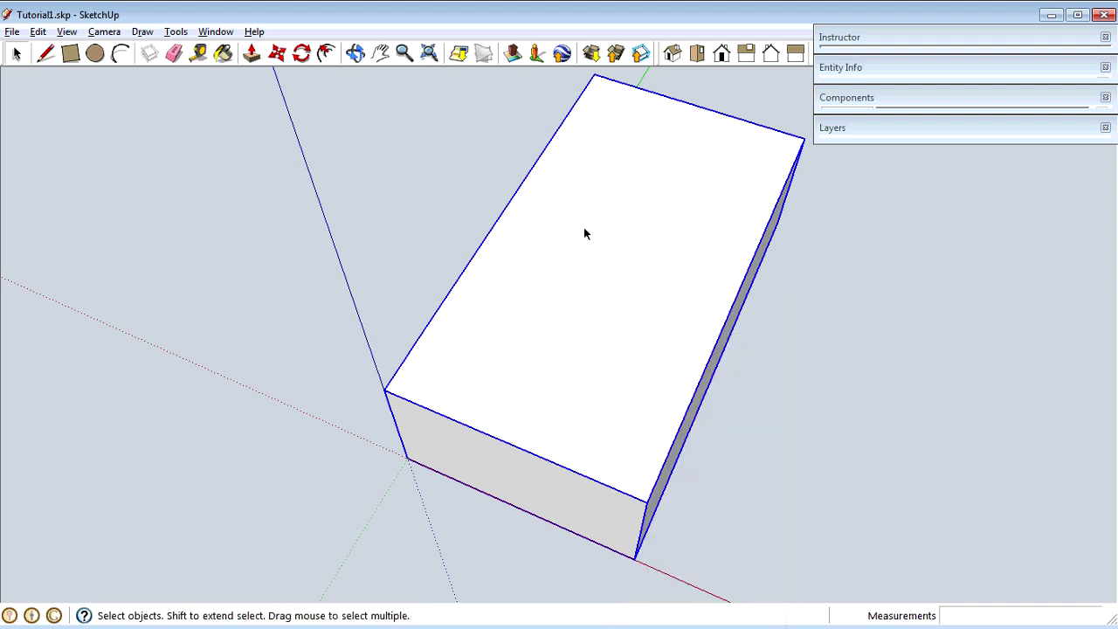
# Step: Open the enclosure component for editing, try pulling its top face up about 1 13/64 inches, then undo the pull and leave the component
pyautogui.doubleClick(614, 289)
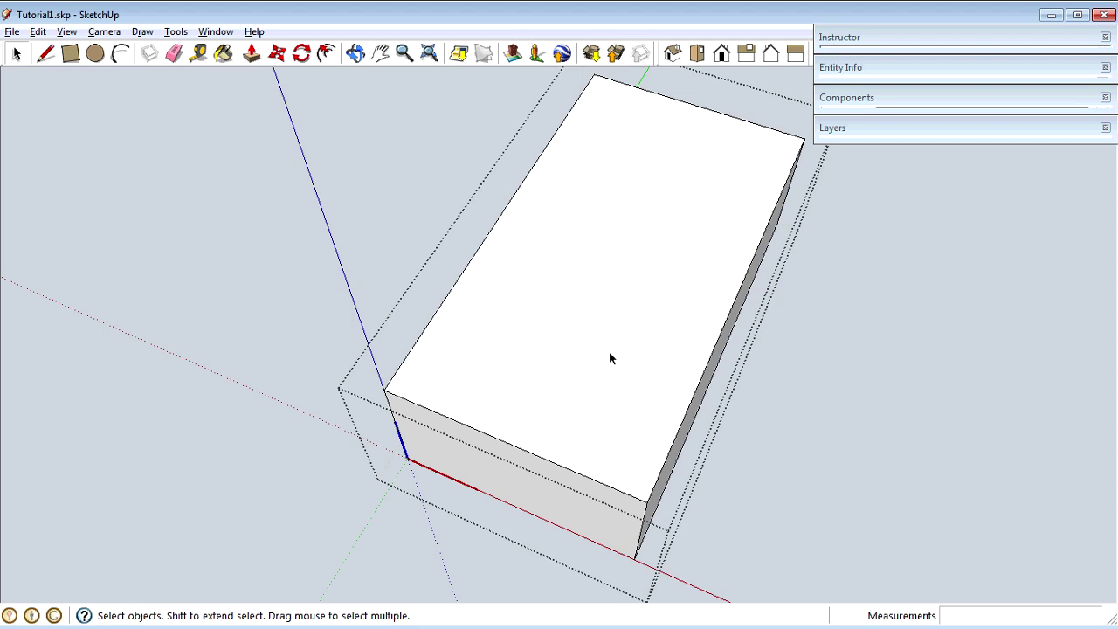
pyautogui.click(617, 250)
pyautogui.press('p')
pyautogui.click(614, 328)
pyautogui.click(612, 256)
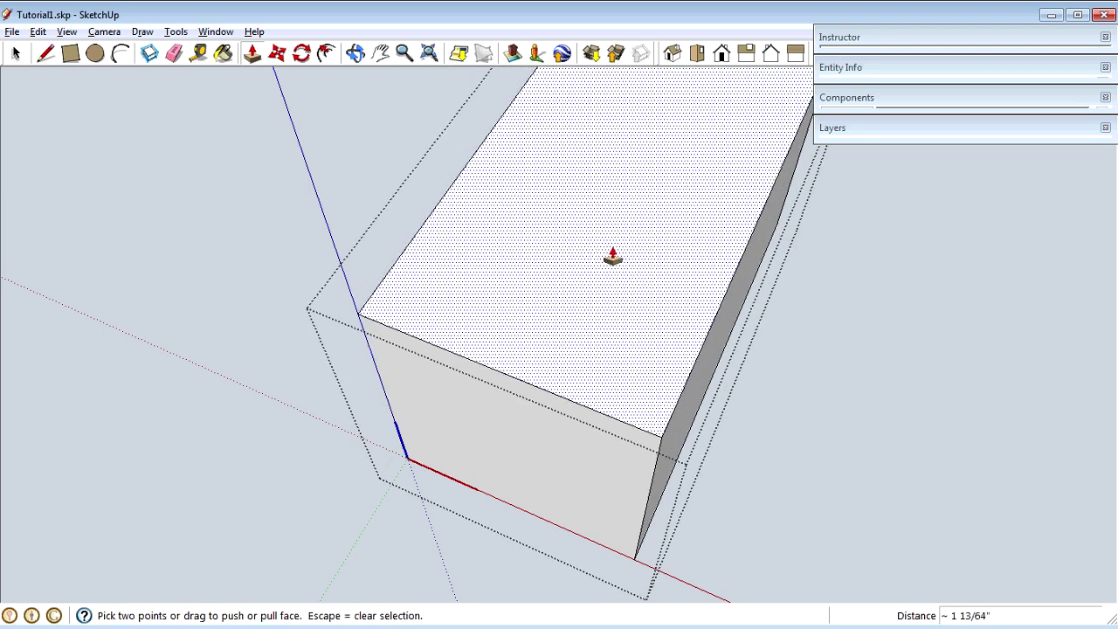
pyautogui.hotkey('ctrl', 'z')
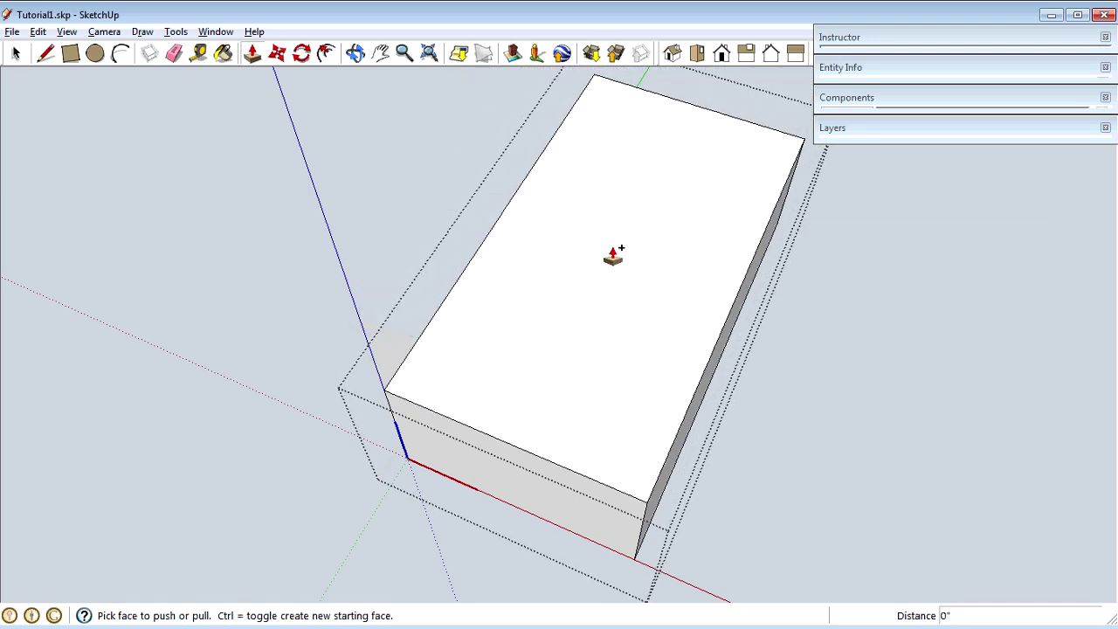
pyautogui.press('space')
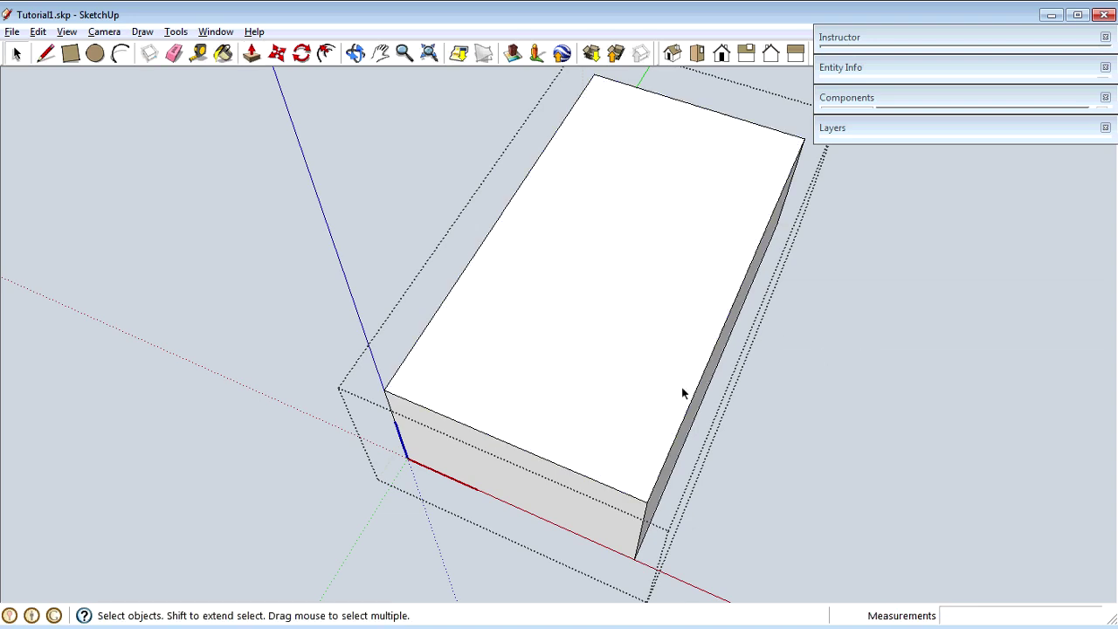
pyautogui.click(877, 334)
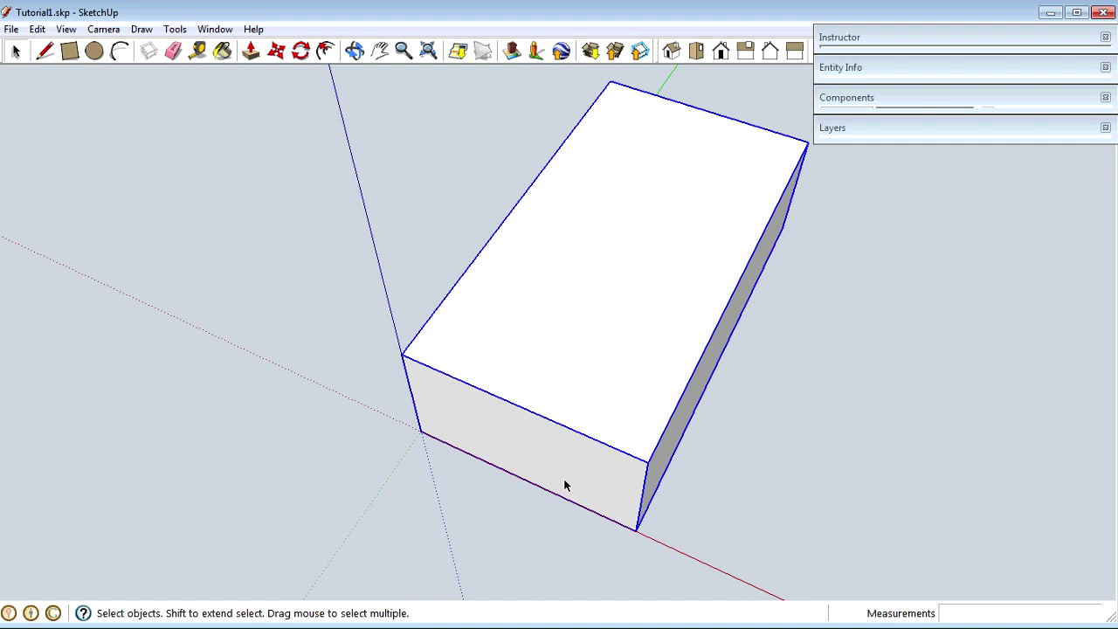
# Step: Draw a rectangle on the ground beside the enclosure, with one long side along the red axis
pyautogui.press('o')
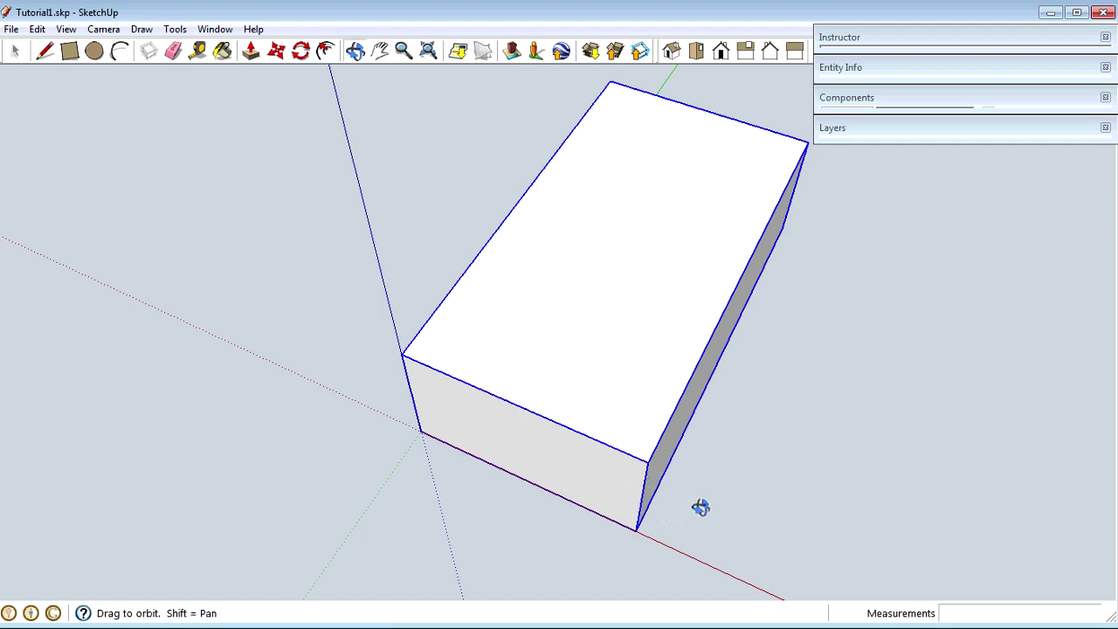
pyautogui.moveTo(692, 537); pyautogui.dragTo(669, 5)
pyautogui.moveTo(643, 250); pyautogui.dragTo(512, 174)
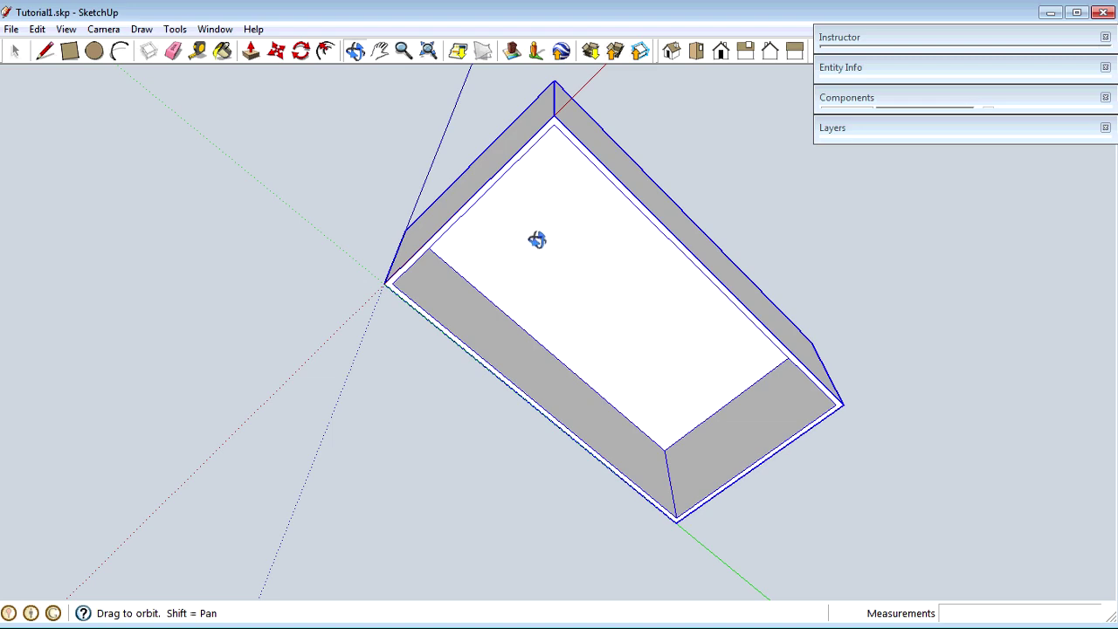
pyautogui.moveTo(527, 165); pyautogui.dragTo(625, 616)
pyautogui.moveTo(725, 379); pyautogui.dragTo(680, 433)
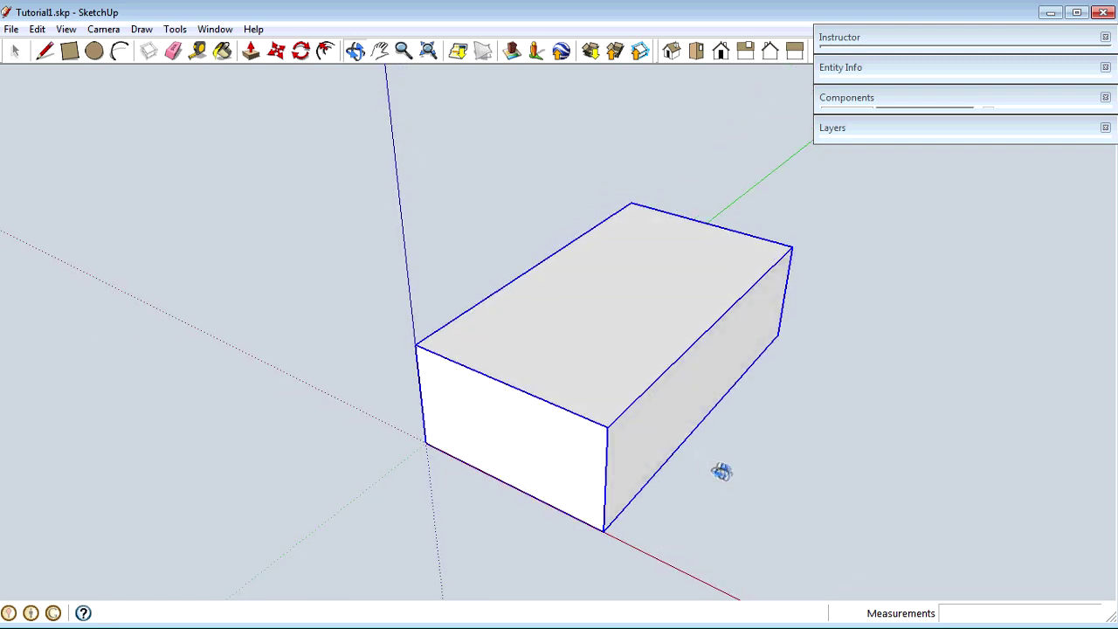
pyautogui.press('h')
pyautogui.keyDown('shift'); pyautogui.moveTo(747, 492); pyautogui.dragTo(632, 370); pyautogui.keyUp('shift')
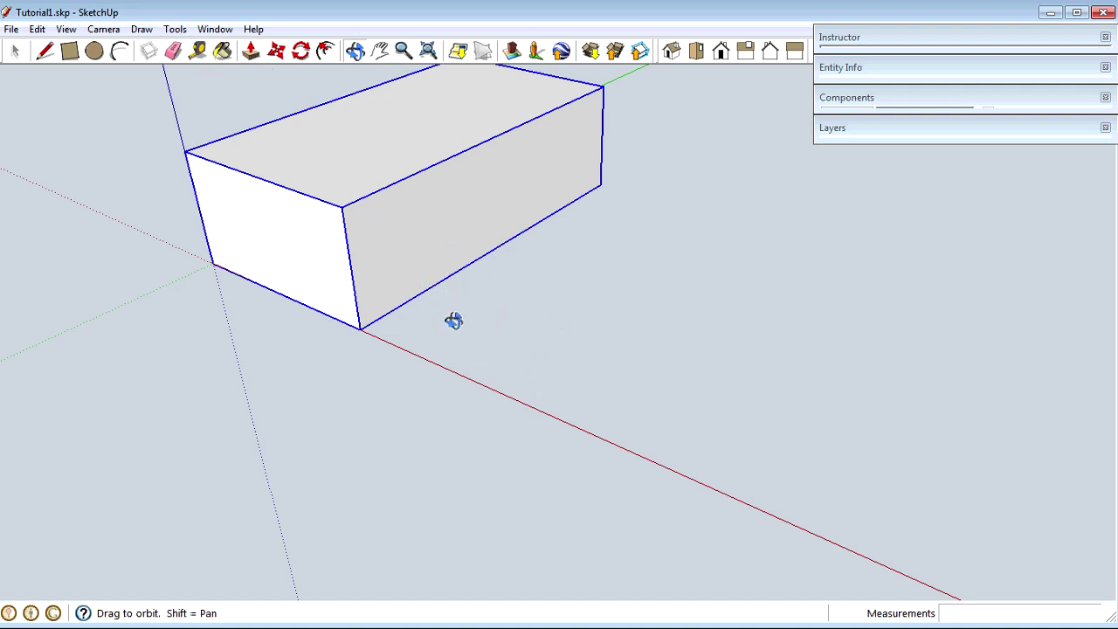
pyautogui.press('r')
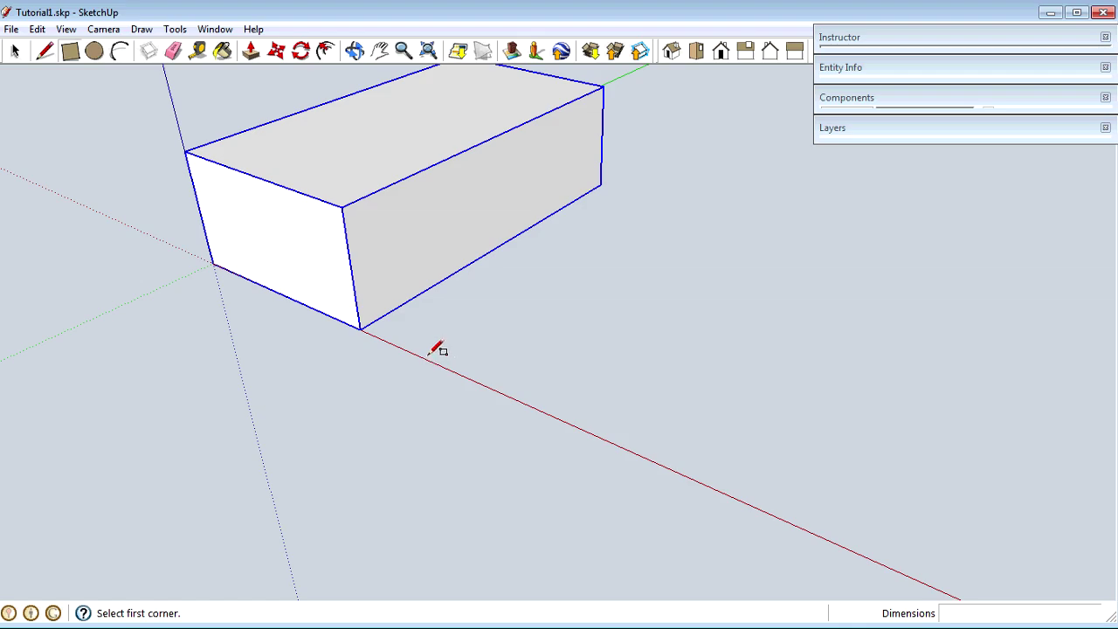
pyautogui.click(429, 358)
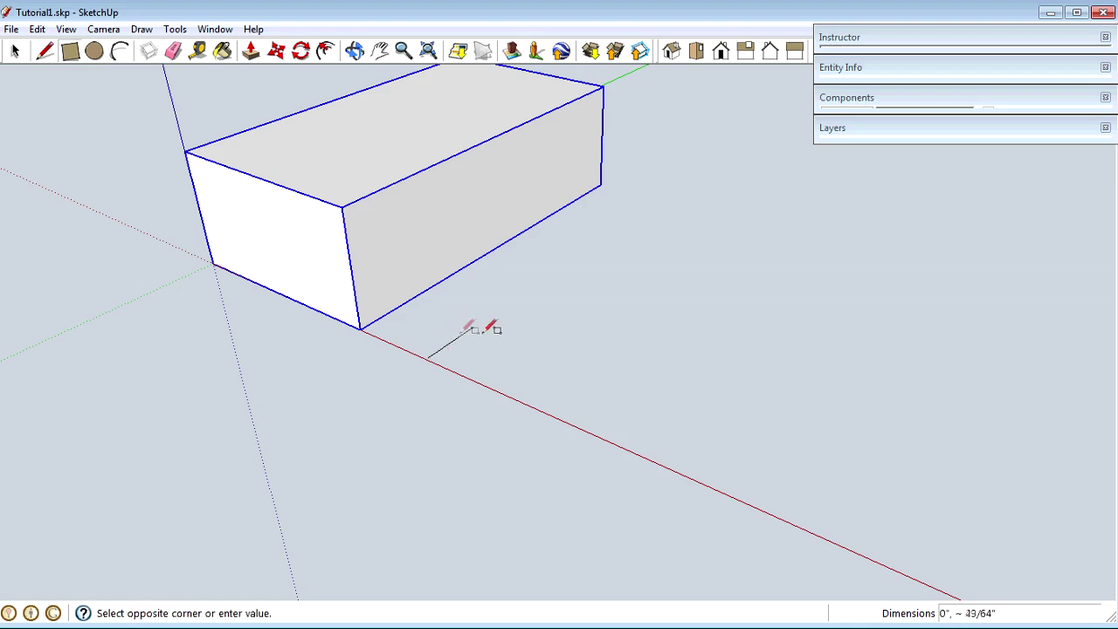
pyautogui.click(552, 363)
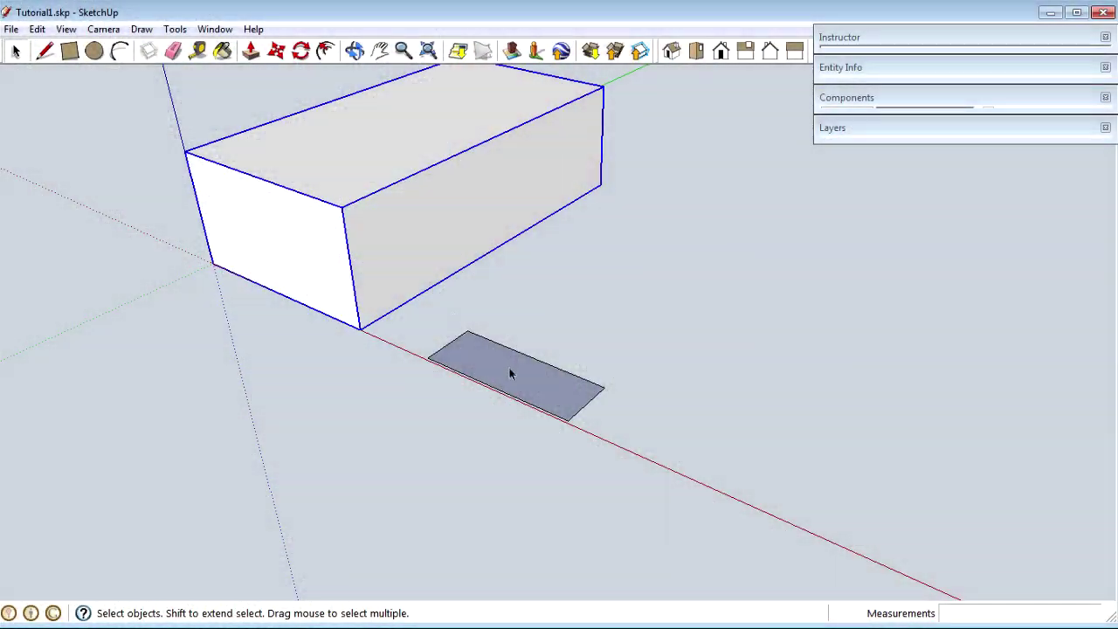
# Step: Turn the new rectangle's face into a component named Batt
pyautogui.click(511, 374)
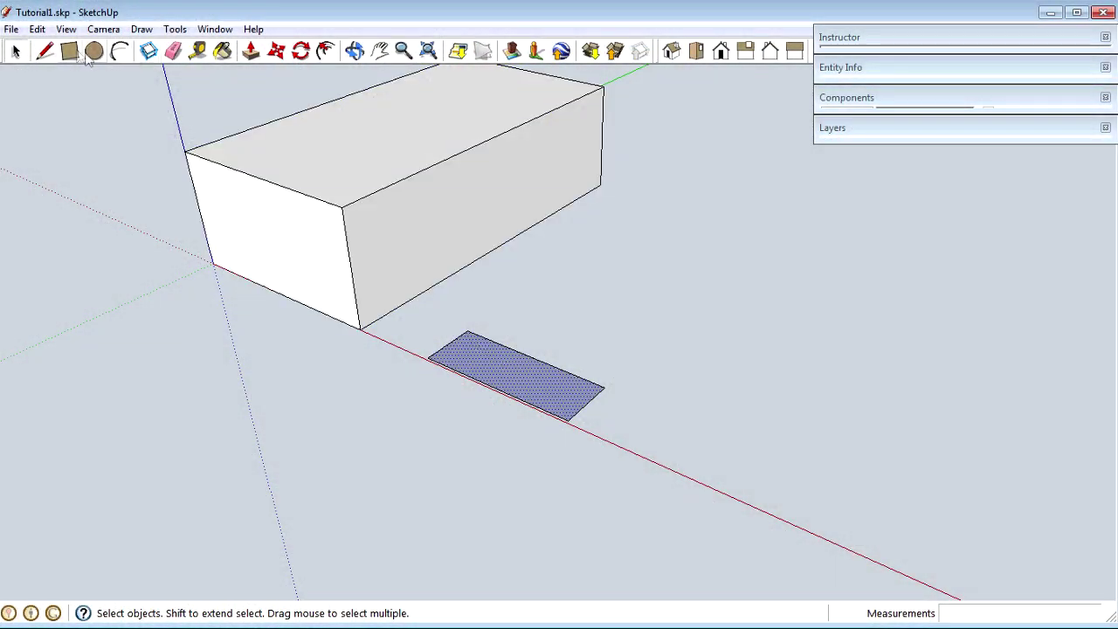
pyautogui.click(36, 29)
pyautogui.click(200, 330)
pyautogui.write('Batt')
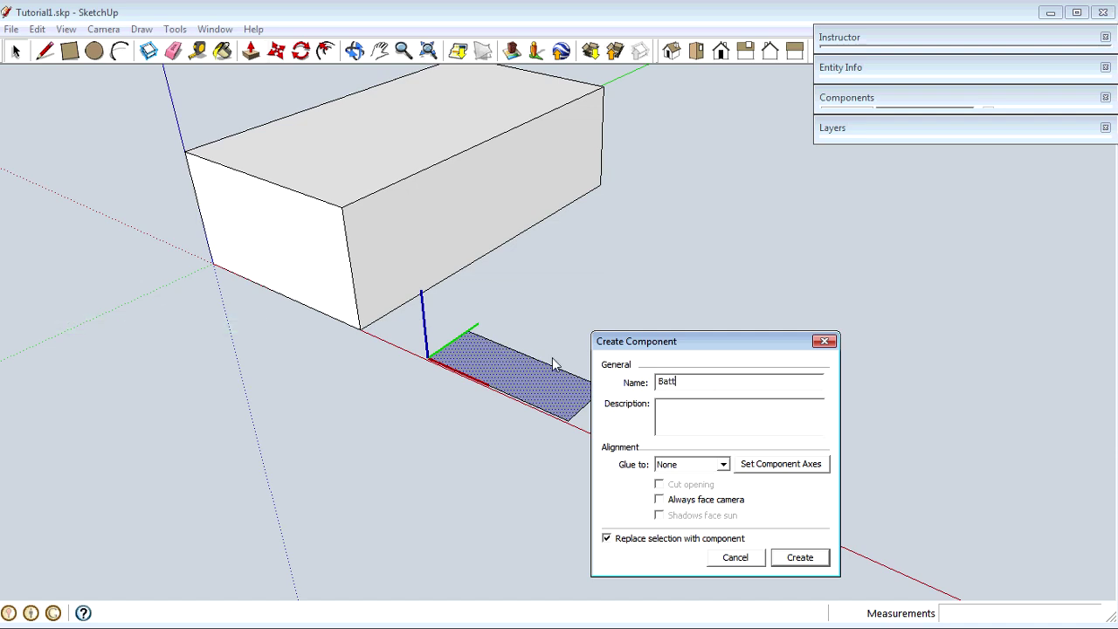
pyautogui.press('Return')
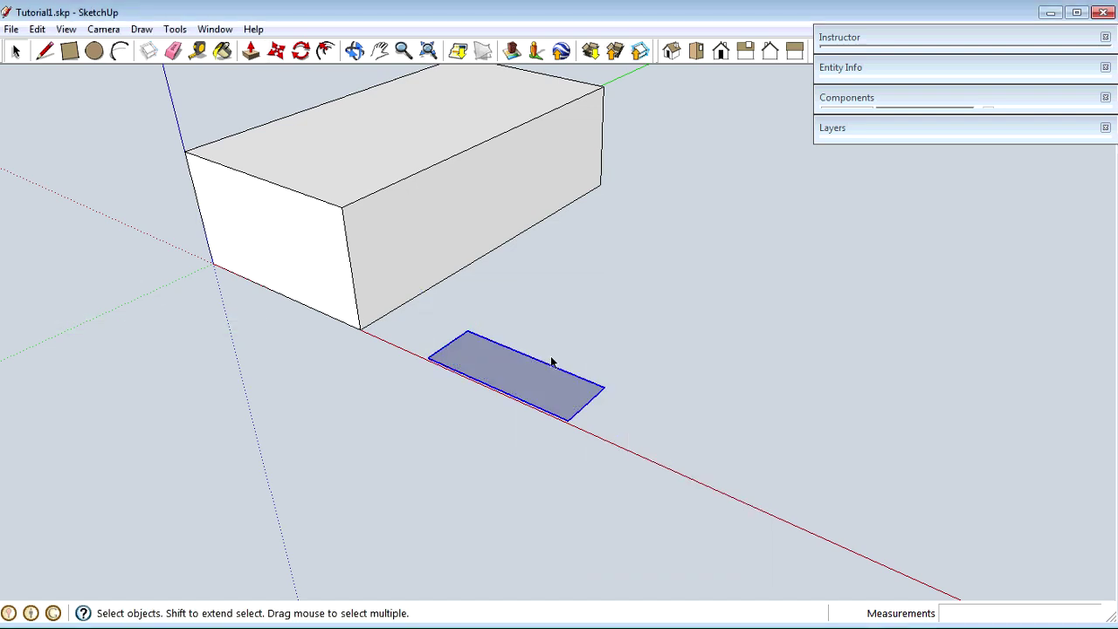
# Step: Open the battery component for editing, pull its face up 1 inch, and leave the component
pyautogui.doubleClick(548, 403)
pyautogui.press('p')
pyautogui.click(545, 382)
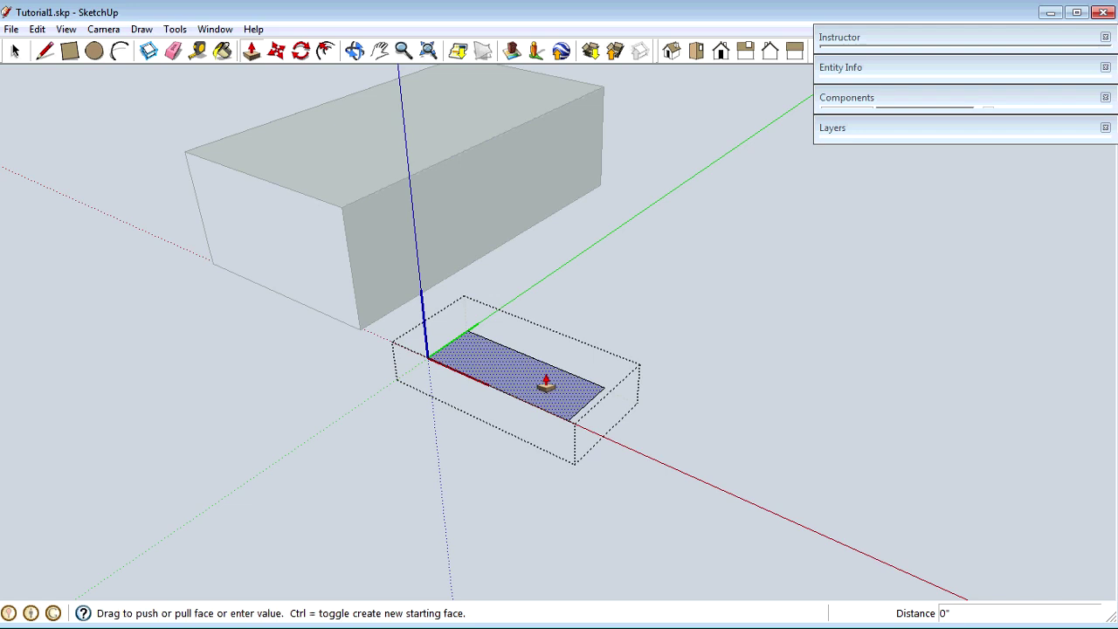
pyautogui.click(550, 358)
pyautogui.write('1')
pyautogui.press('Return')
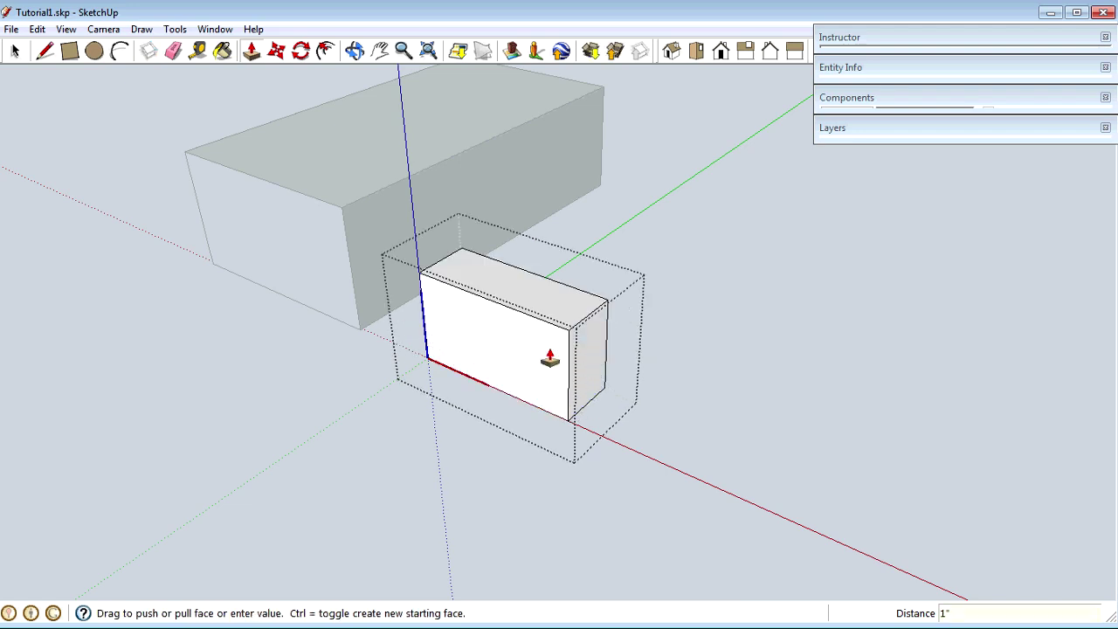
pyautogui.press('space')
pyautogui.click(660, 278)
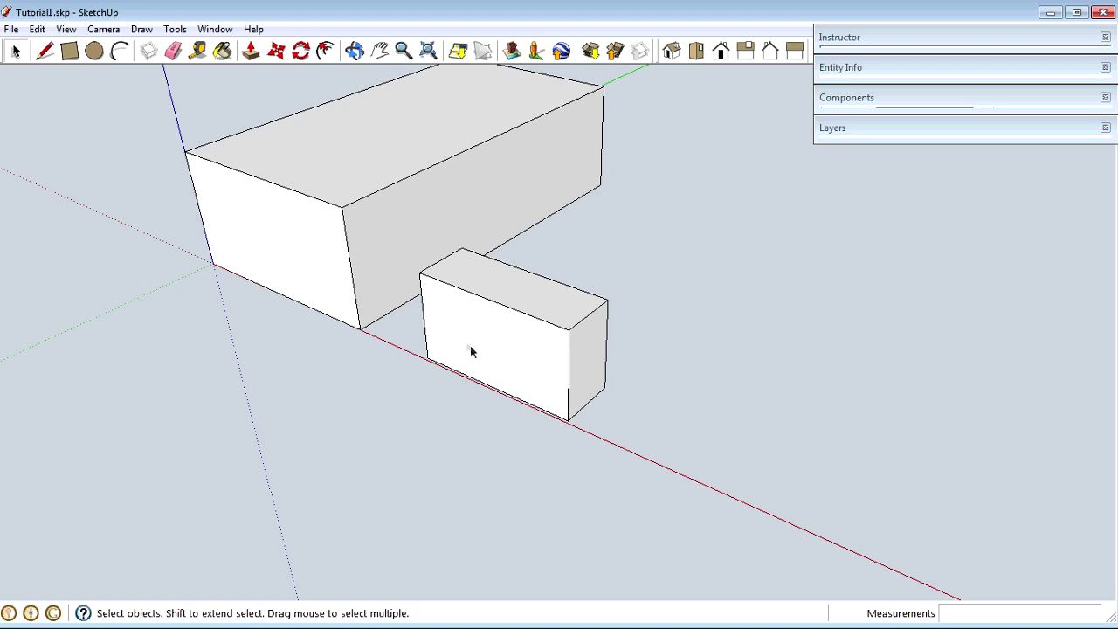
# Step: Try to move the battery box by its end face into the open side of the enclosure
pyautogui.press('o')
pyautogui.moveTo(547, 477); pyautogui.dragTo(355, 215)
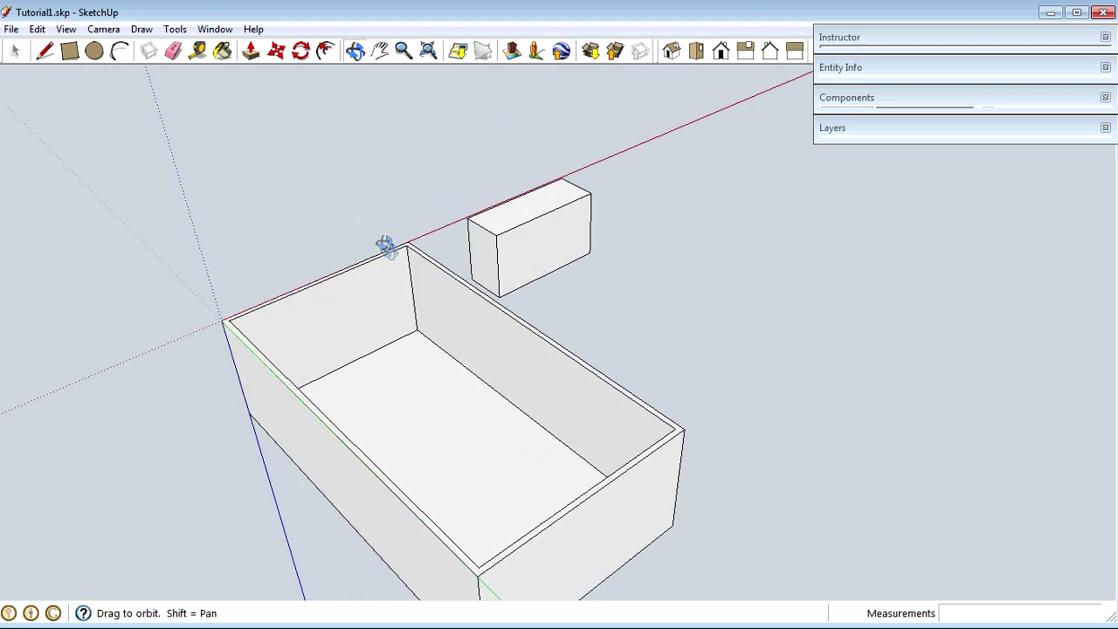
pyautogui.click(276, 55)
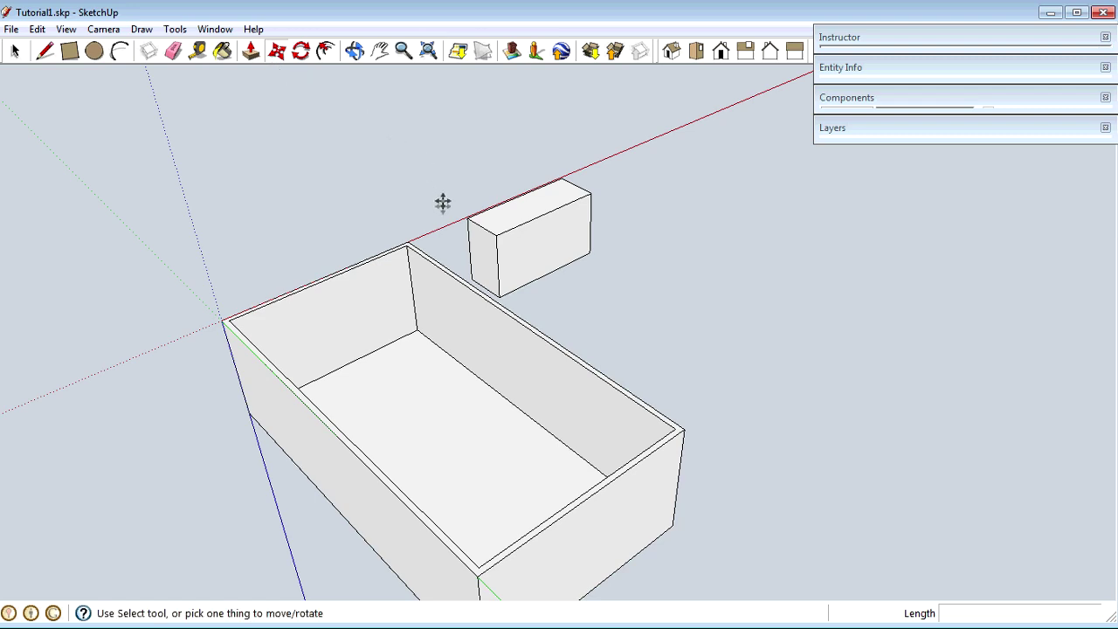
pyautogui.click(483, 246)
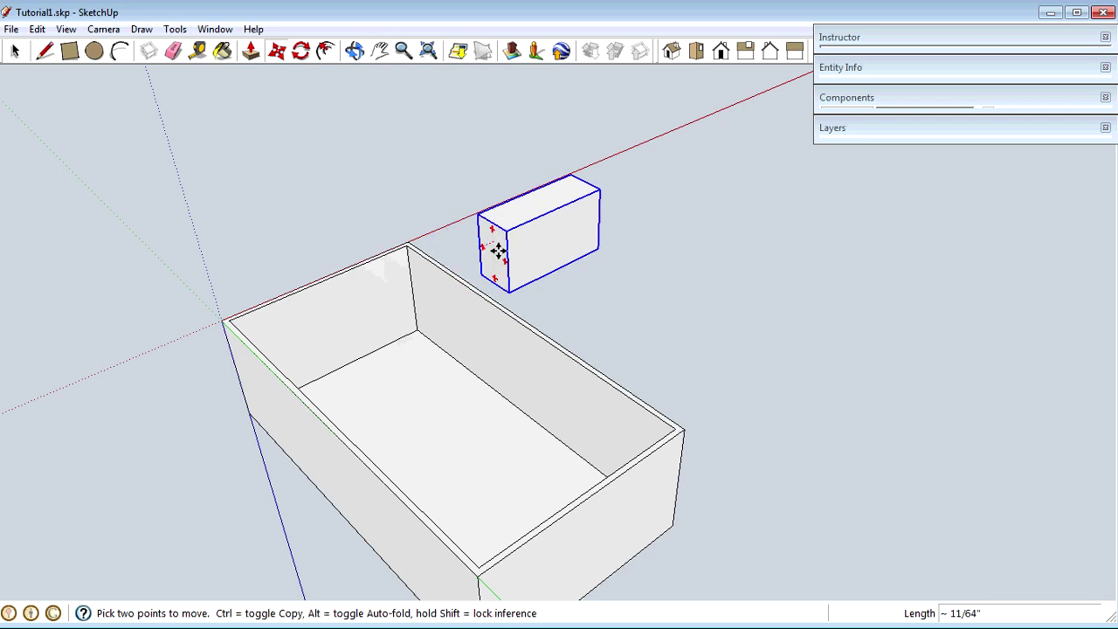
pyautogui.press('Escape')
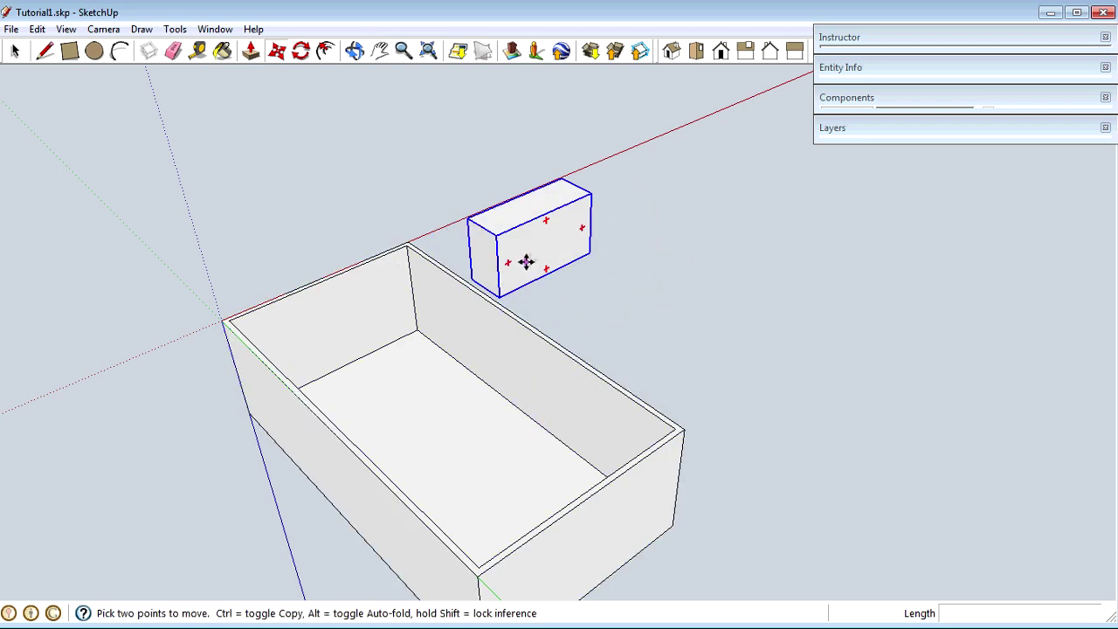
pyautogui.click(484, 256)
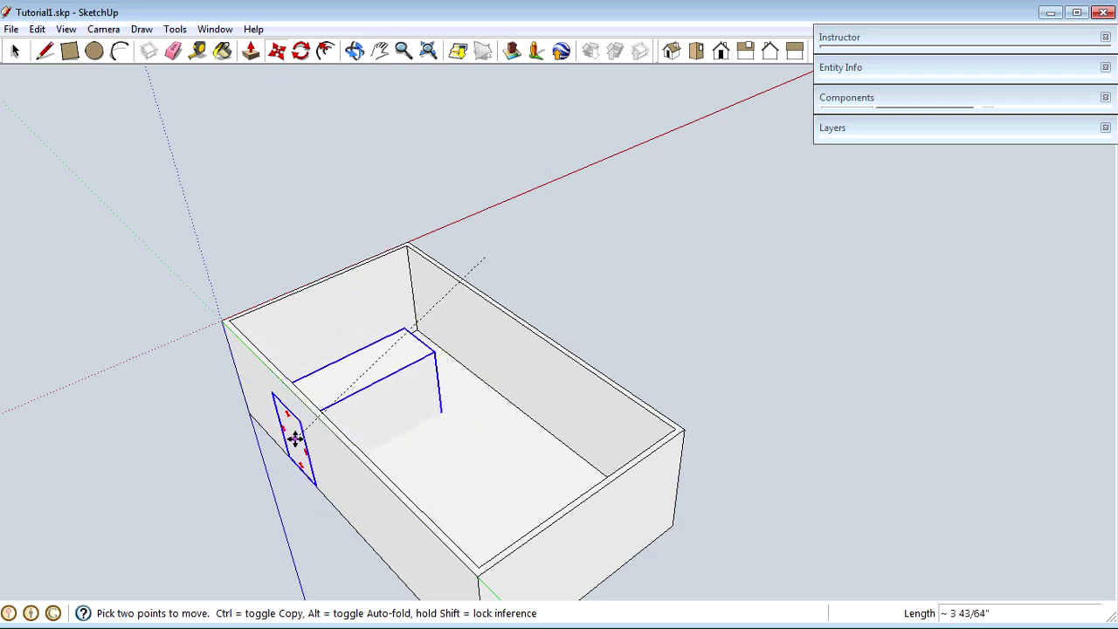
pyautogui.press('Escape')
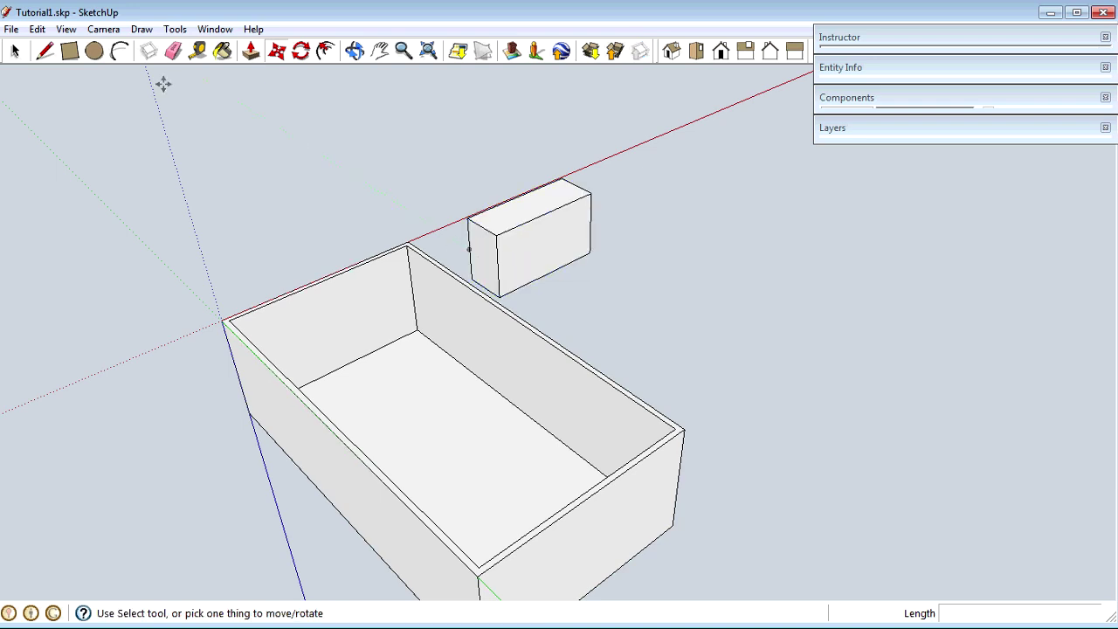
# Step: Turn on the X-ray face style for the model
pyautogui.click(66, 31)
pyautogui.moveTo(113, 243)
pyautogui.click(222, 242)
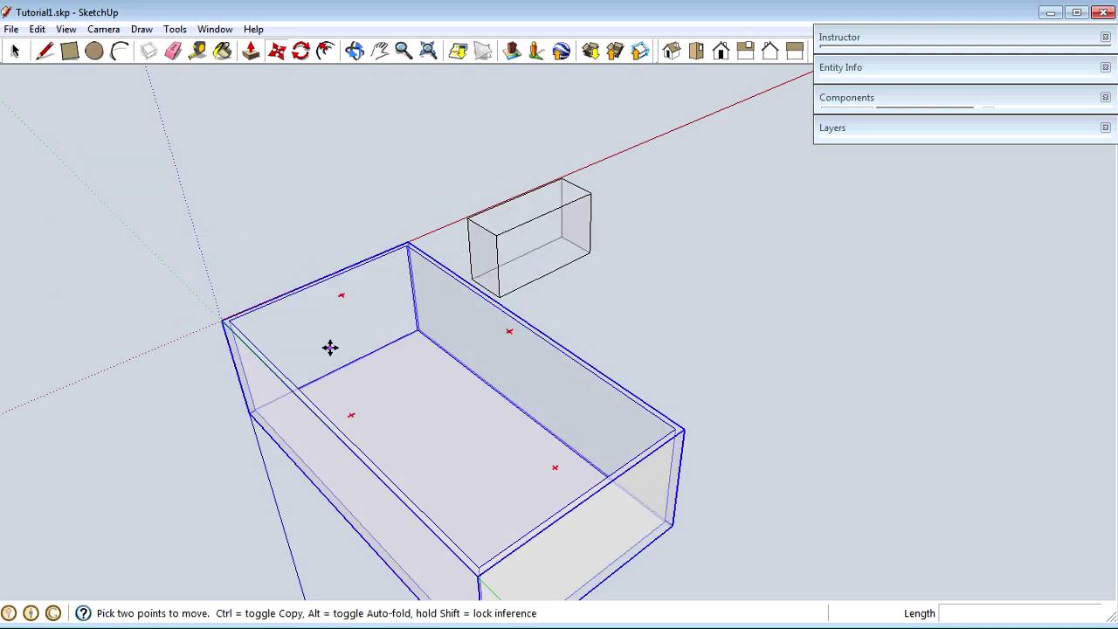
# Step: Move the battery box by its lower end corner onto the enclosure's inner floor edge along the short end wall
pyautogui.click(473, 279)
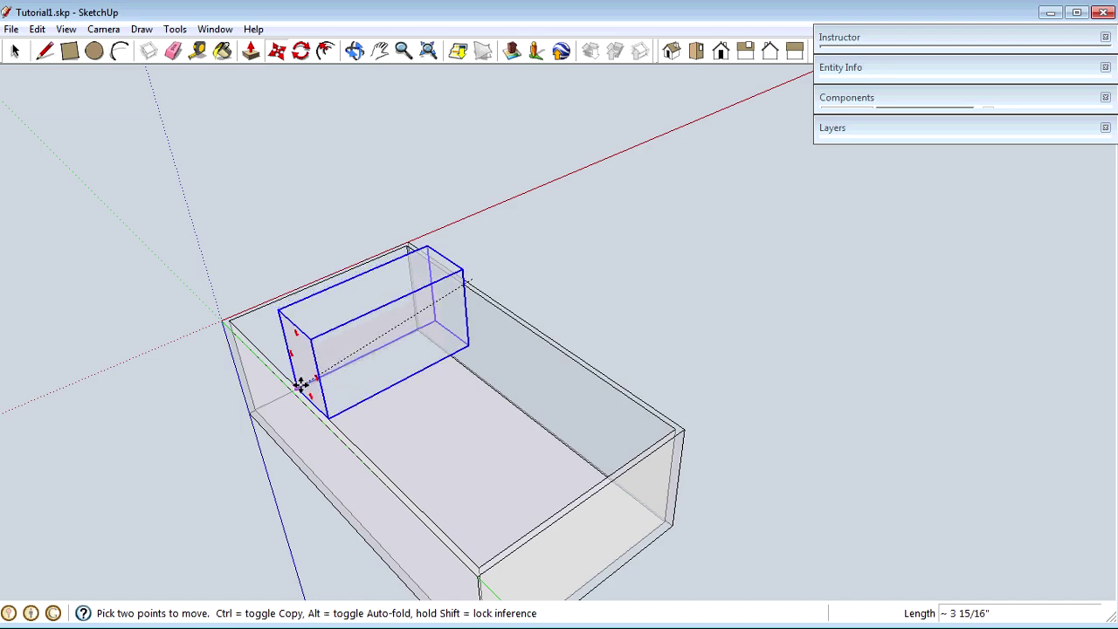
pyautogui.moveTo(305, 385); pyautogui.dragTo(207, 420, button='middle')
pyautogui.scroll(2, 336, 388)
pyautogui.scroll(3, 335, 388)
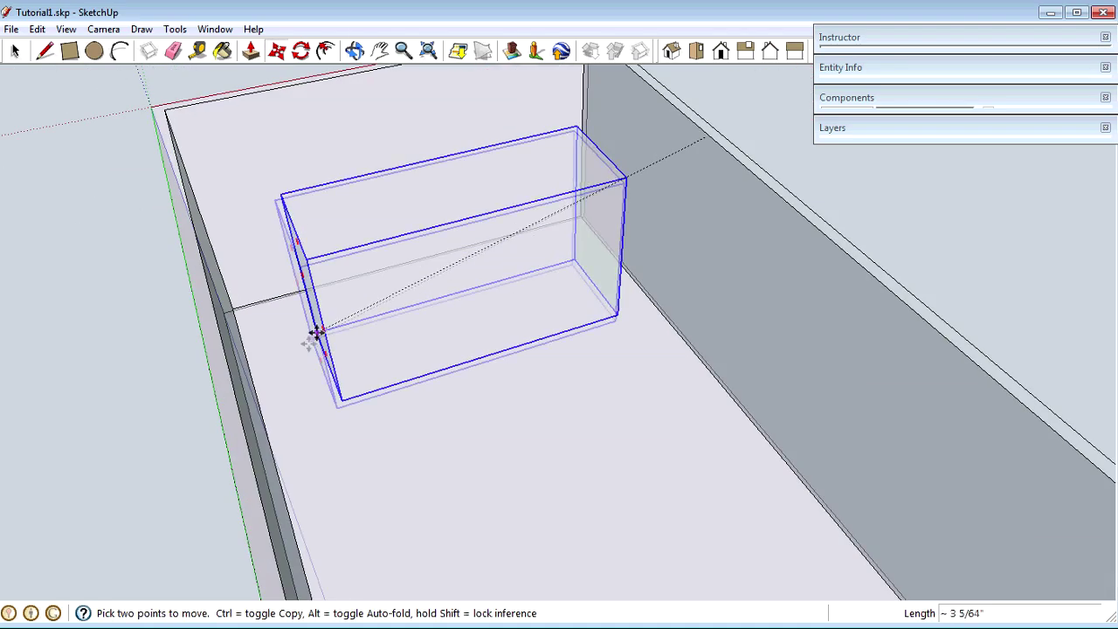
pyautogui.moveTo(344, 289); pyautogui.dragTo(395, 298, button='middle')
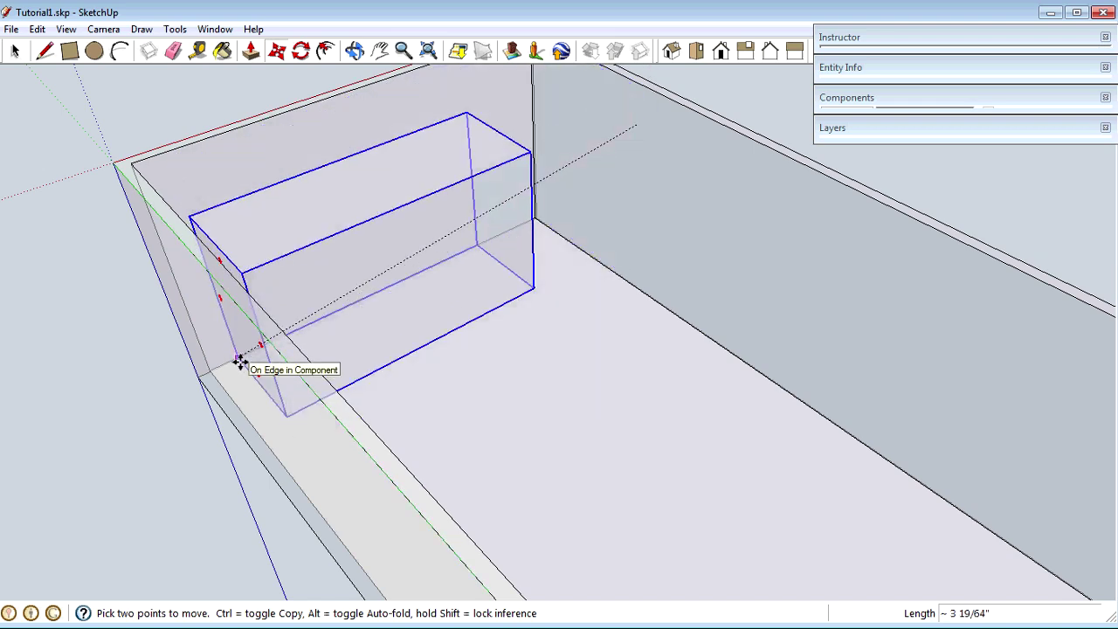
pyautogui.click(240, 363)
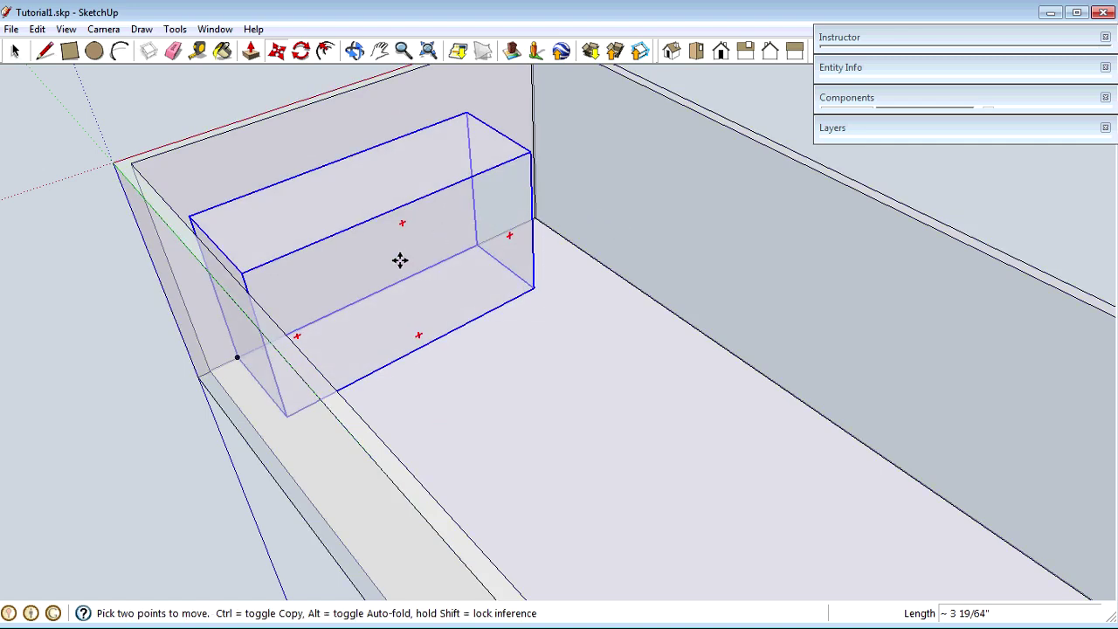
# Step: Shift the battery box about 11/64 inch along the inner floor edge toward the middle of the end wall
pyautogui.scroll(-3, 489, 210)
pyautogui.moveTo(616, 120); pyautogui.dragTo(355, 239, button='middle')
pyautogui.moveTo(622, 233); pyautogui.dragTo(646, 367, button='middle')
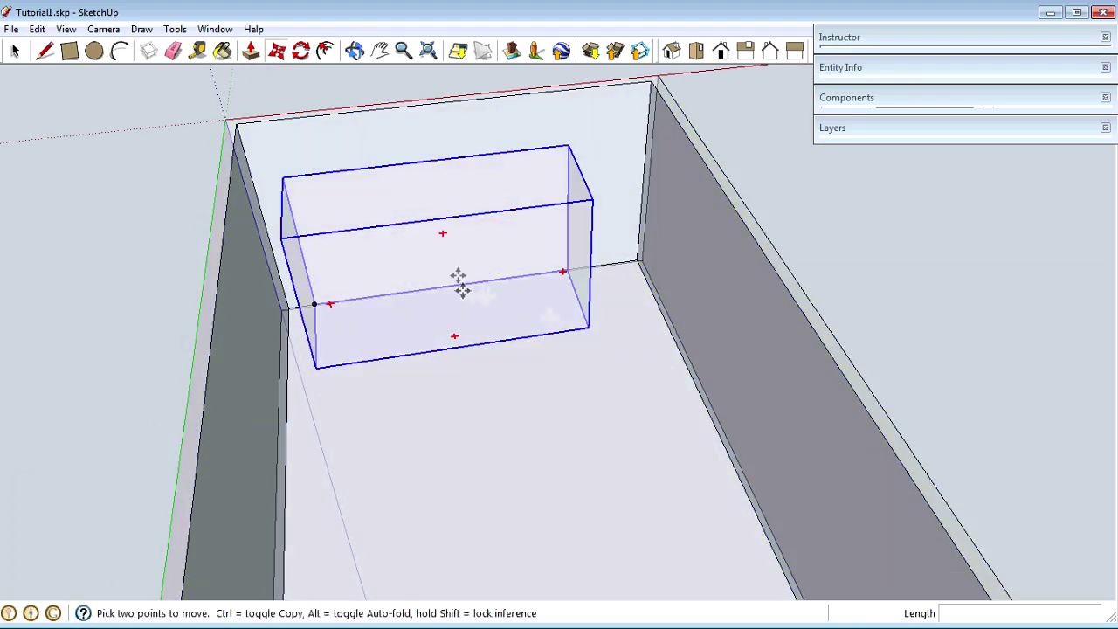
pyautogui.click(458, 273)
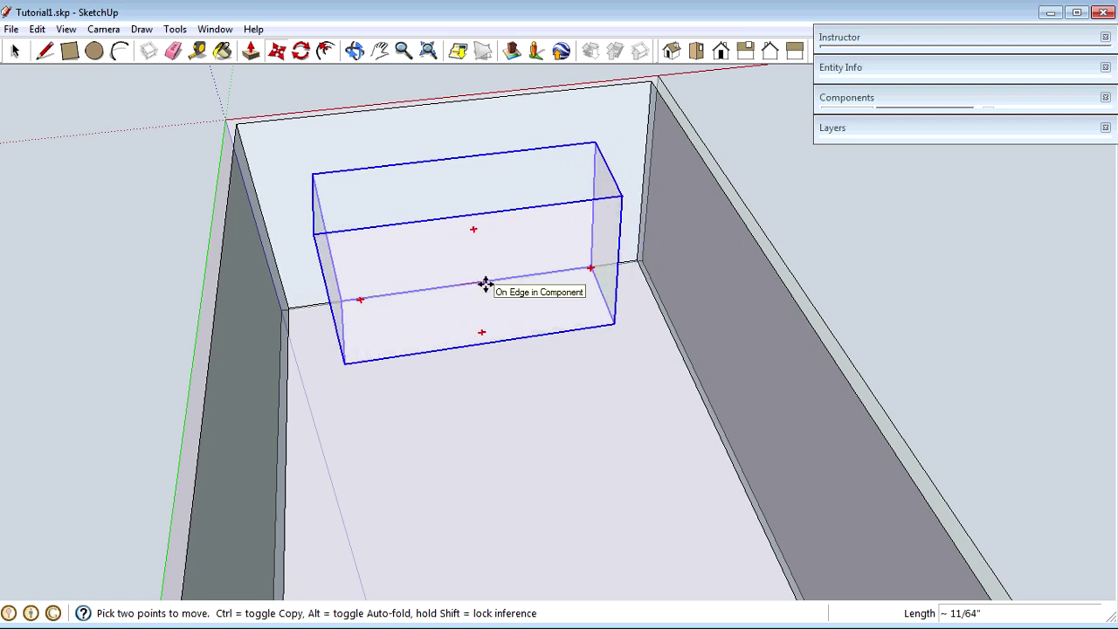
pyautogui.click(486, 284)
pyautogui.moveTo(486, 283); pyautogui.dragTo(619, 384, button='middle')
pyautogui.press('space')
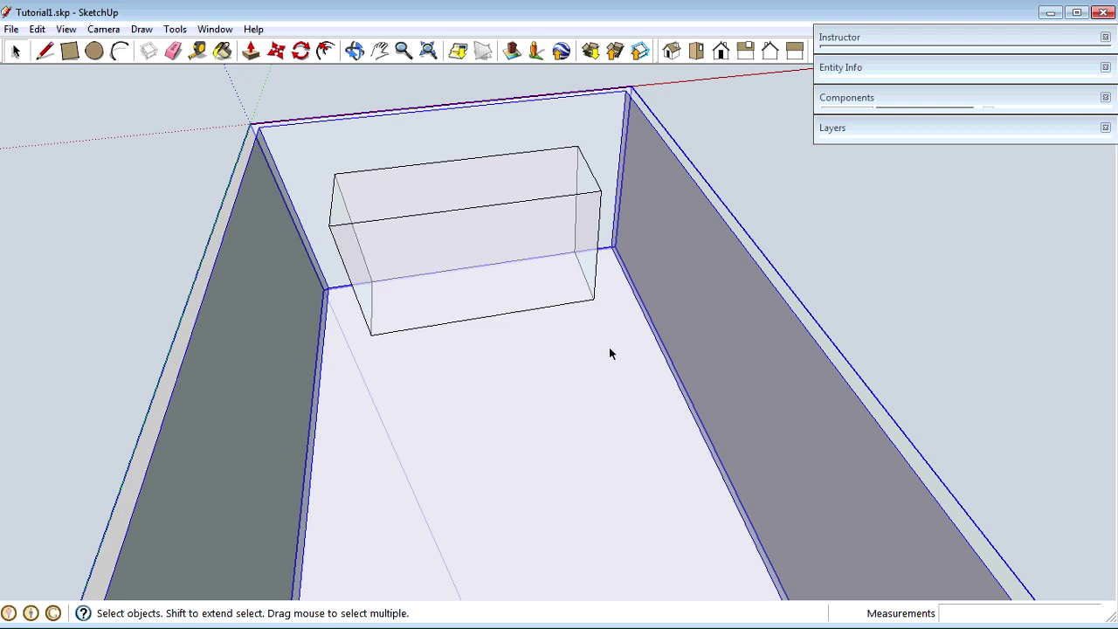
# Step: Assign X as the keyboard shortcut for the View/Face Style/X-ray function in the system preferences
pyautogui.click(66, 29)
pyautogui.moveTo(100, 251)
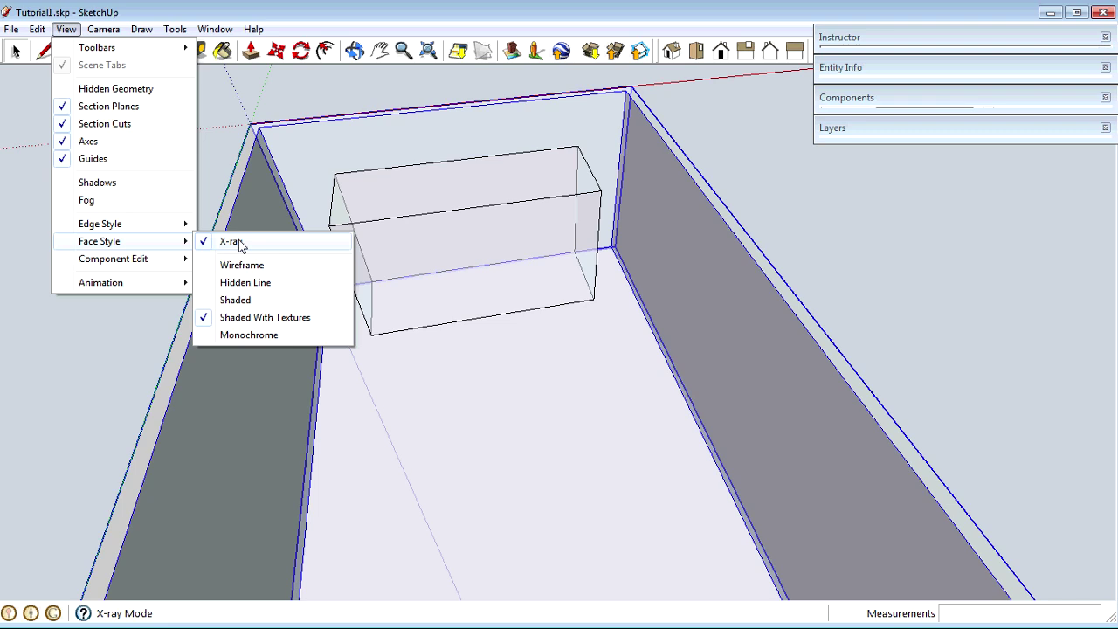
pyautogui.click(217, 145)
pyautogui.click(200, 35)
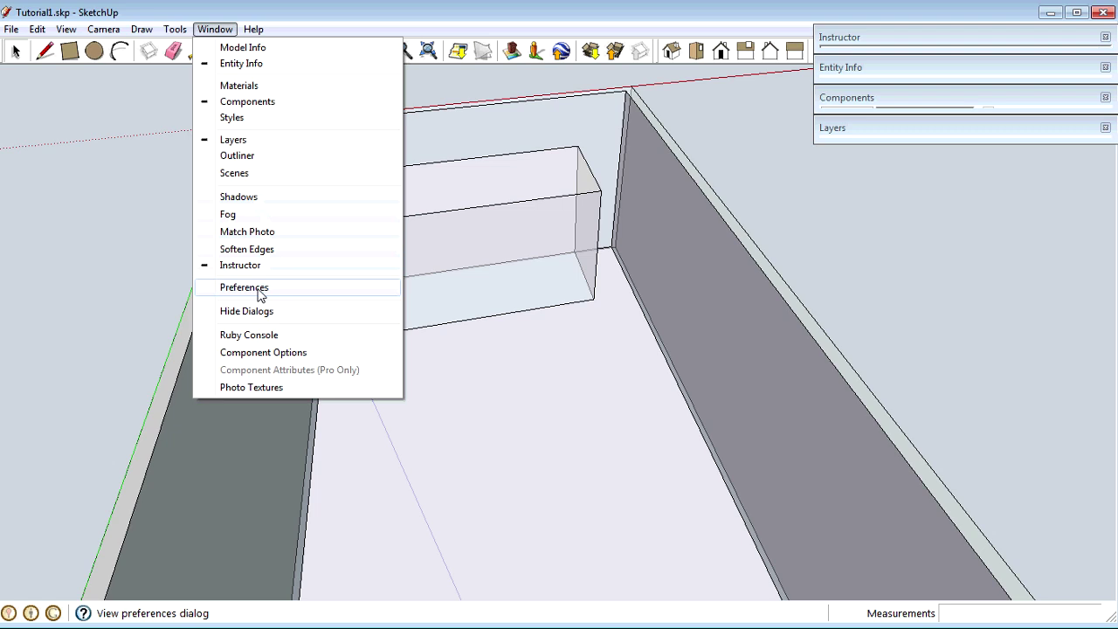
pyautogui.click(244, 288)
pyautogui.click(298, 203)
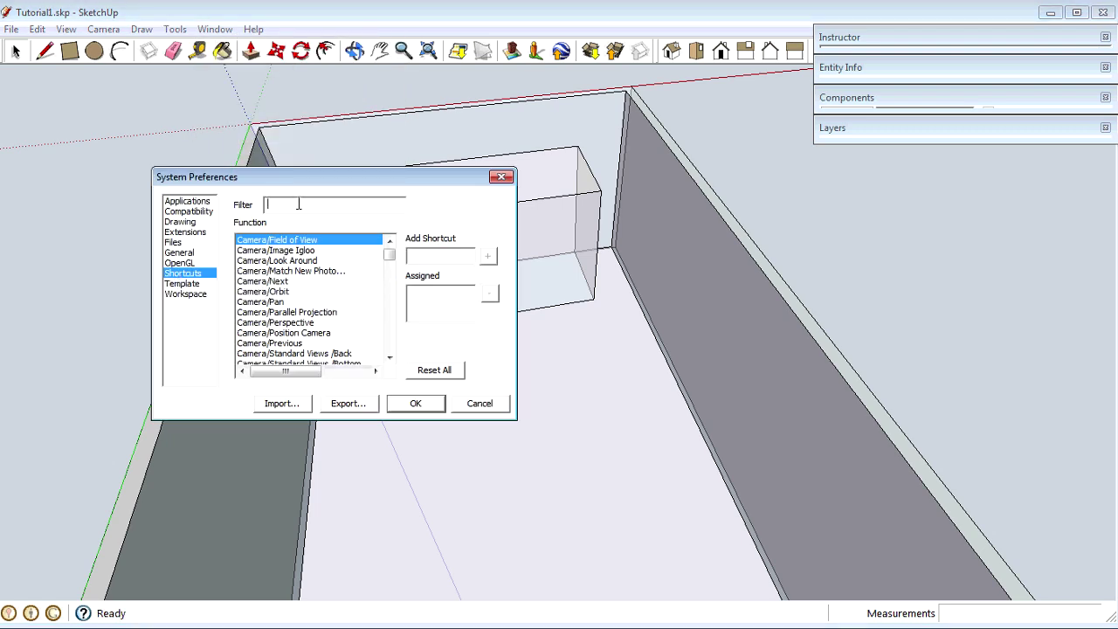
pyautogui.write('x-ray')
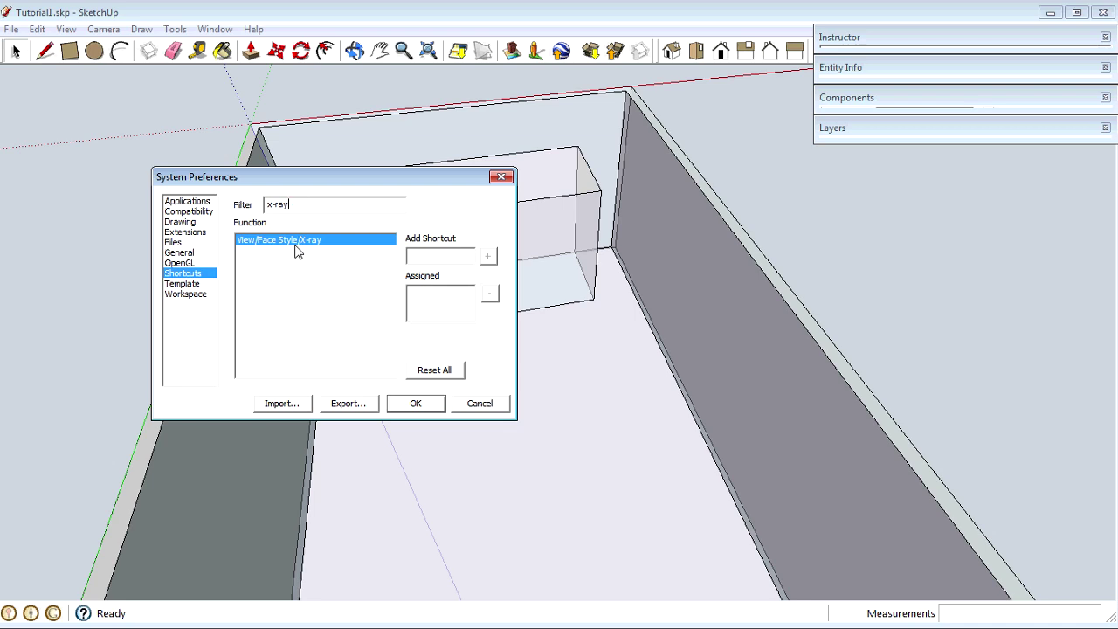
pyautogui.click(429, 257)
pyautogui.press('x')
pyautogui.click(489, 258)
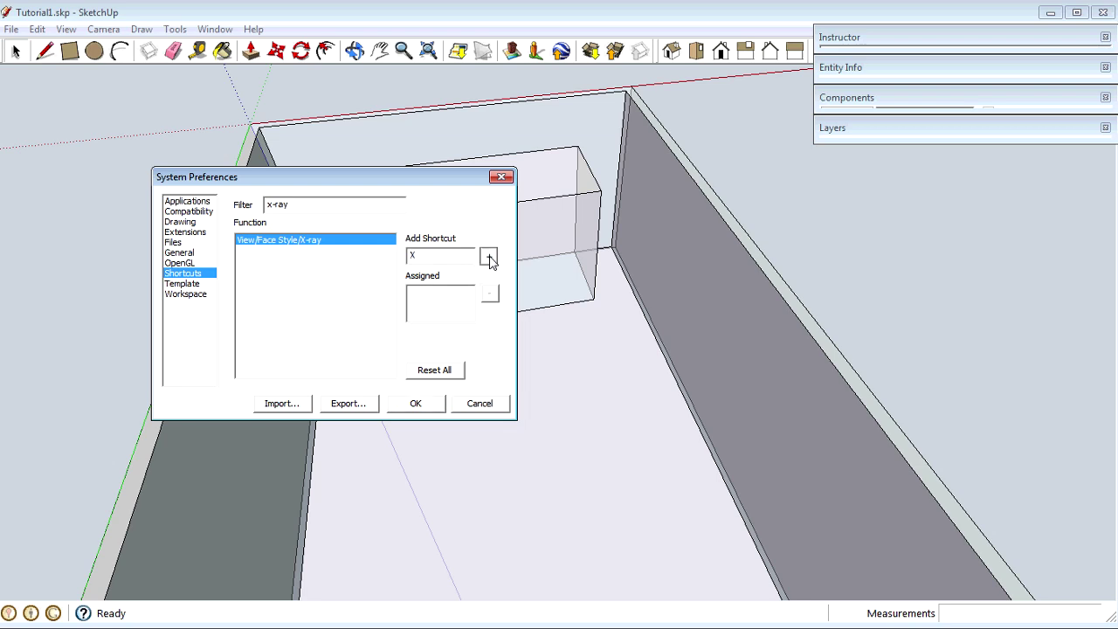
pyautogui.click(416, 404)
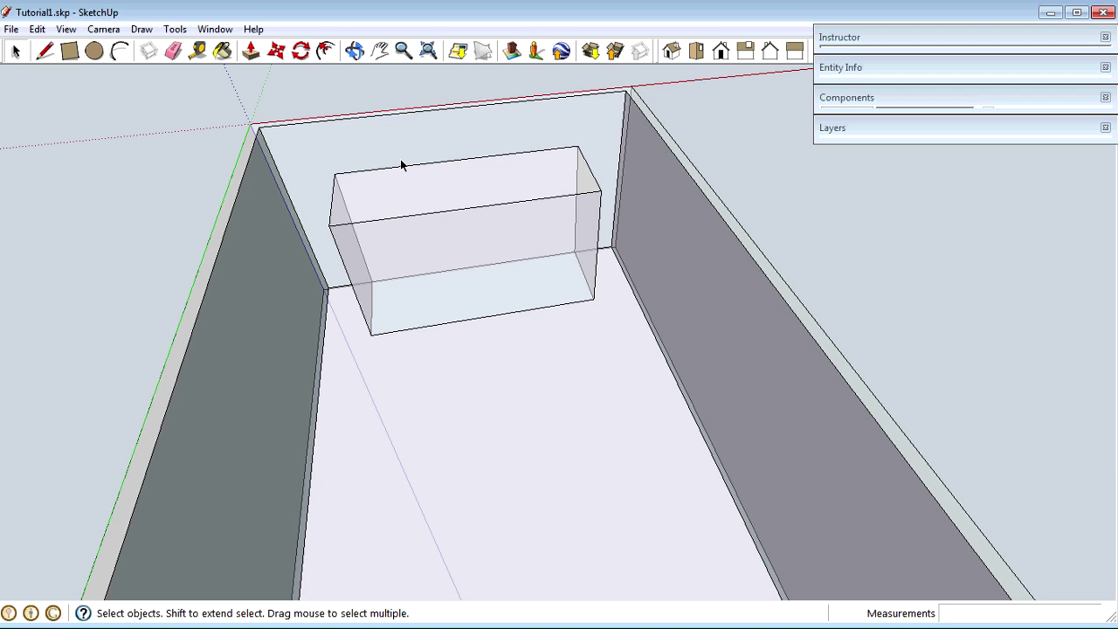
# Step: Toggle the X-ray face style with the new shortcut and leave the model opaque
pyautogui.press('x')
pyautogui.press('x')
pyautogui.press('x')
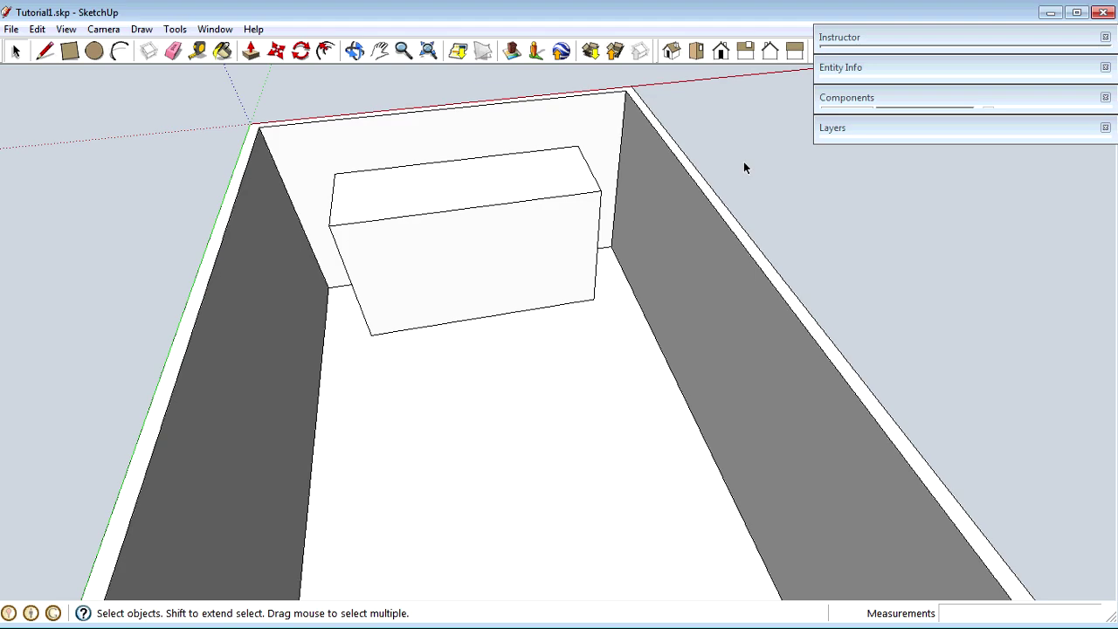
# Step: Draw a small rectangle on the ground with one edge along the red axis, just beyond the enclosure's short end
pyautogui.press('o')
pyautogui.moveTo(749, 132); pyautogui.dragTo(360, 310)
pyautogui.moveTo(360, 310); pyautogui.dragTo(452, 143, button='middle')
pyautogui.moveTo(550, 148); pyautogui.dragTo(494, 479, button='middle')
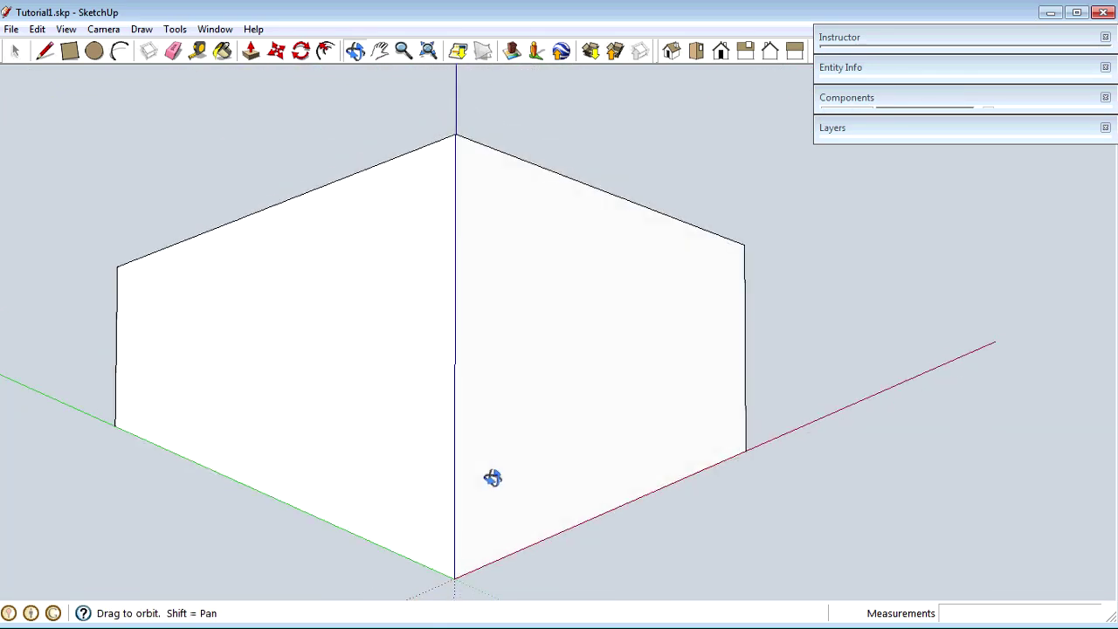
pyautogui.moveTo(629, 129); pyautogui.dragTo(257, 323, button='middle')
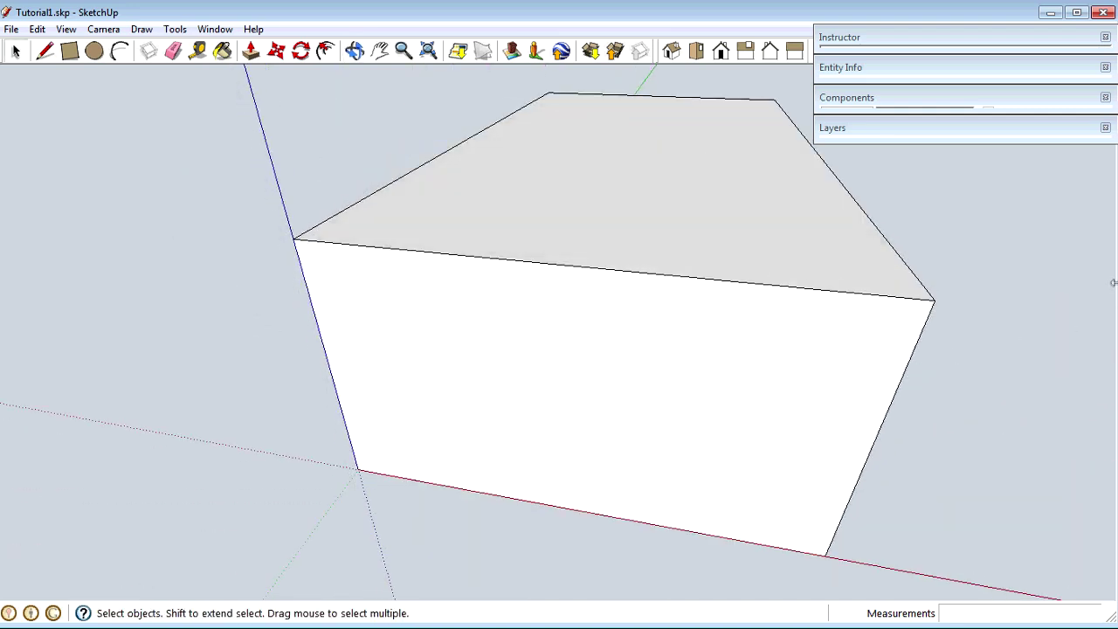
pyautogui.moveTo(874, 306); pyautogui.dragTo(981, 300, button='middle')
pyautogui.scroll(-3, 1005, 244)
pyautogui.scroll(-2, 1008, 245)
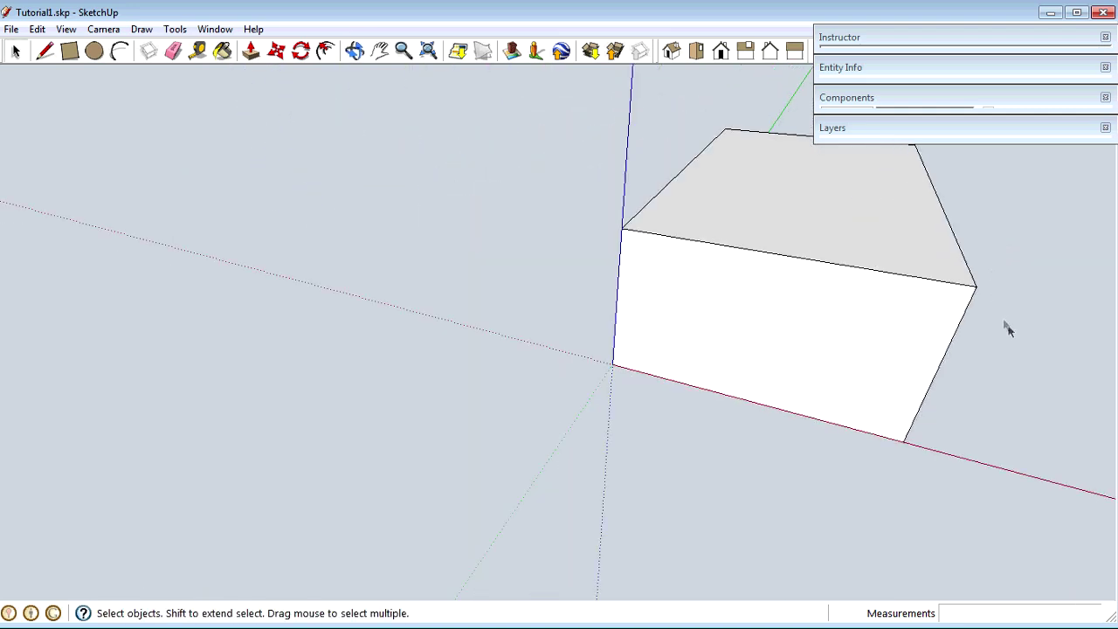
pyautogui.moveTo(1071, 357); pyautogui.dragTo(1038, 360, button='middle')
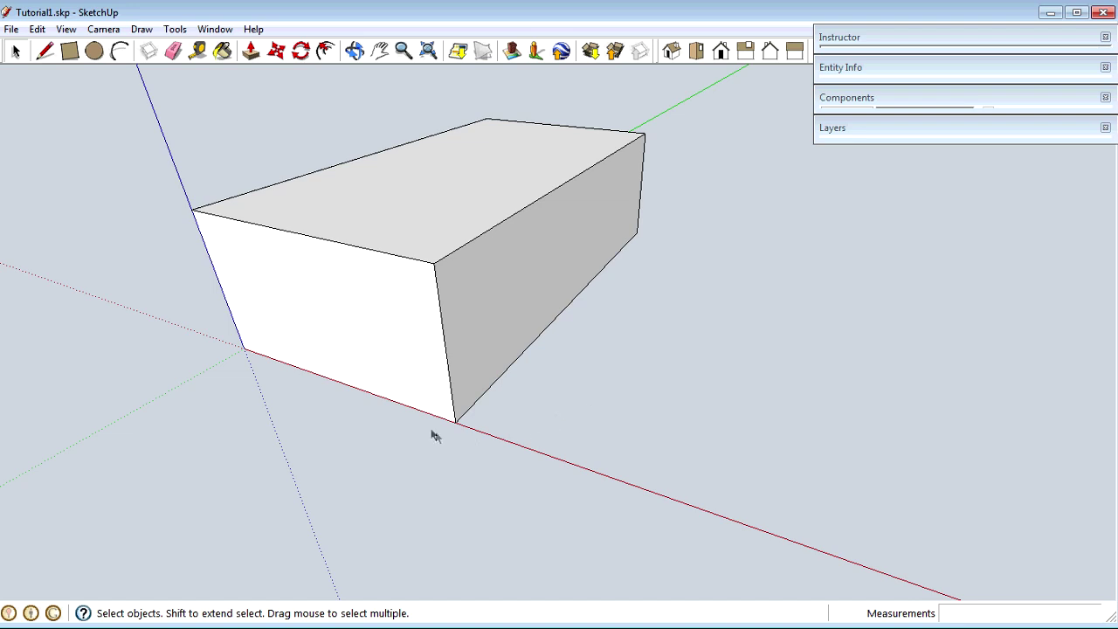
pyautogui.press('r')
pyautogui.click(548, 454)
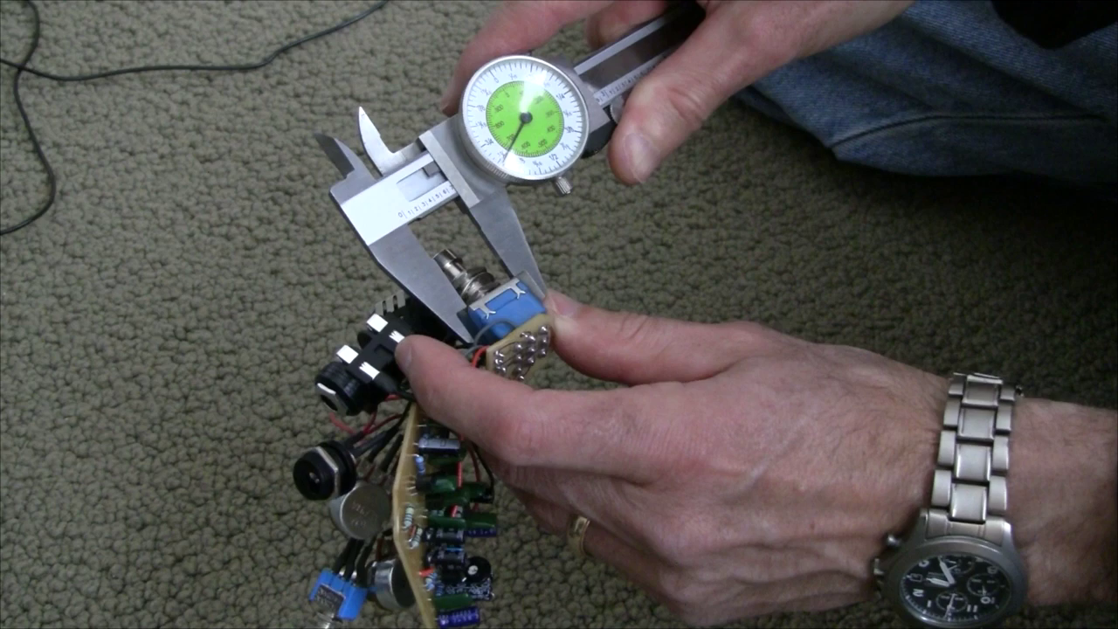
# Step: Make the small rectangle a component named 3PDT Switch
pyautogui.click(37, 29)
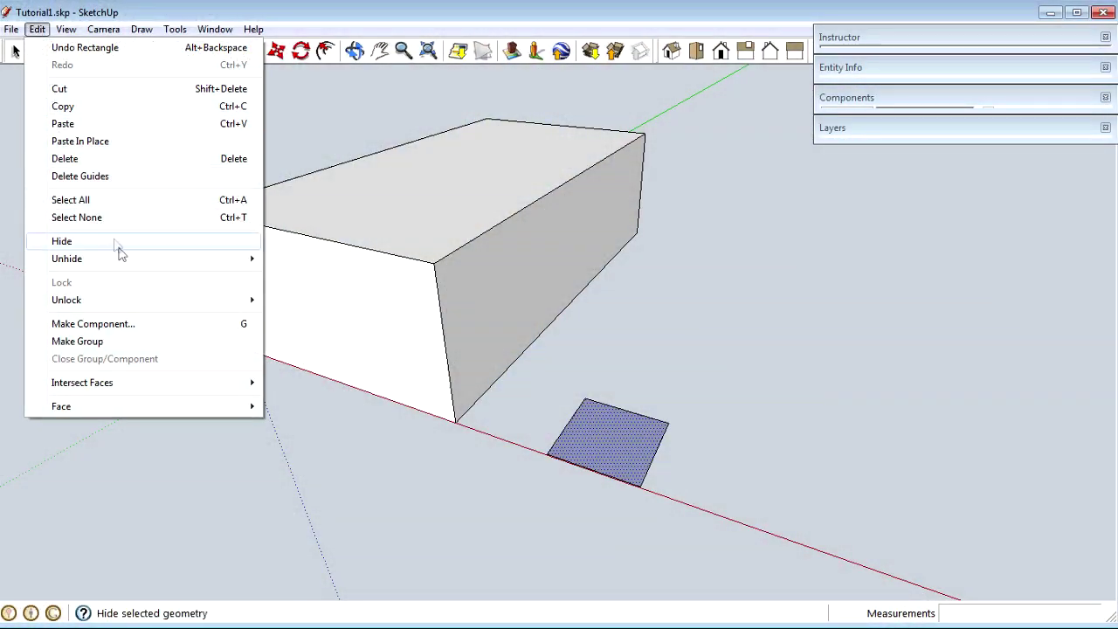
pyautogui.click(218, 322)
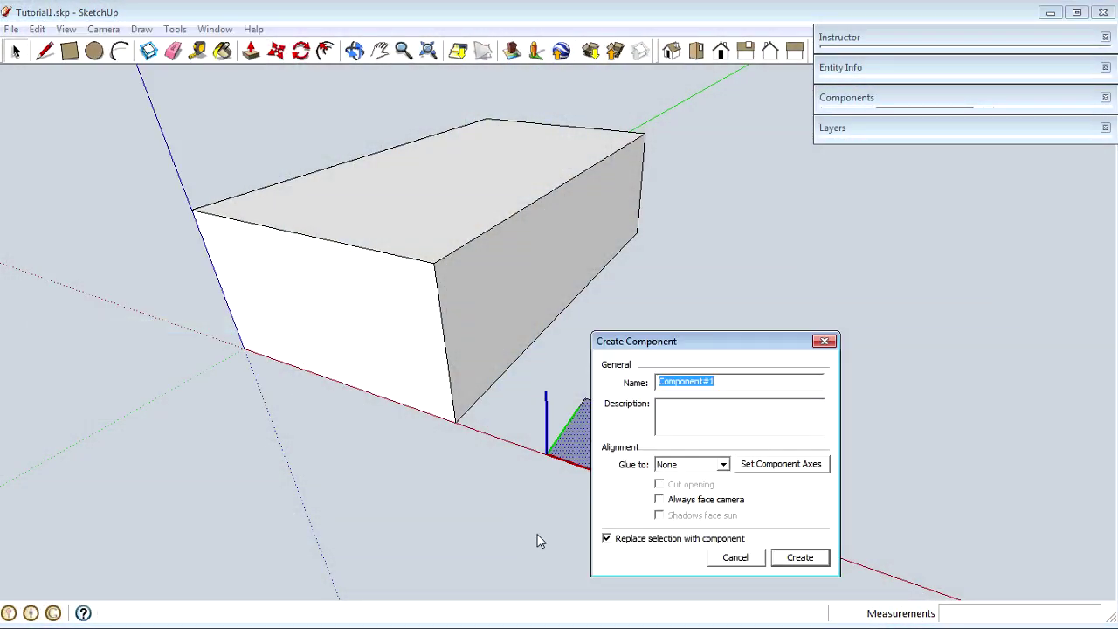
pyautogui.write('3PDT Switch')
pyautogui.press('Return')
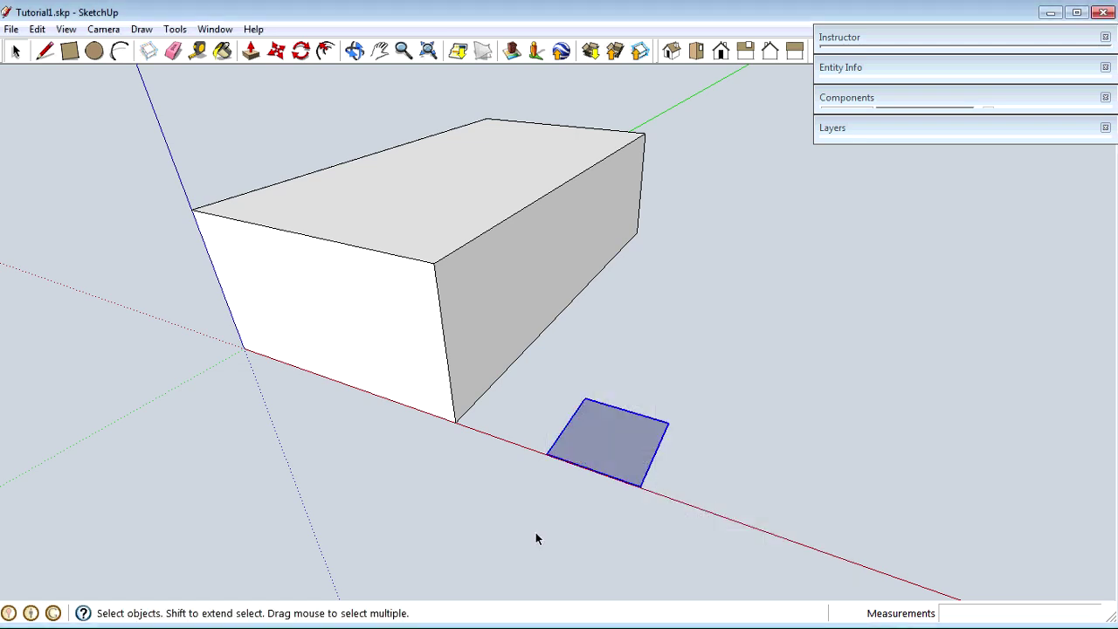
# Step: Open the 3PDT Switch component for editing and push/pull its rectangle up 1/2 inch
pyautogui.doubleClick(617, 442)
pyautogui.press('p')
pyautogui.moveTo(603, 461); pyautogui.dragTo(604, 428)
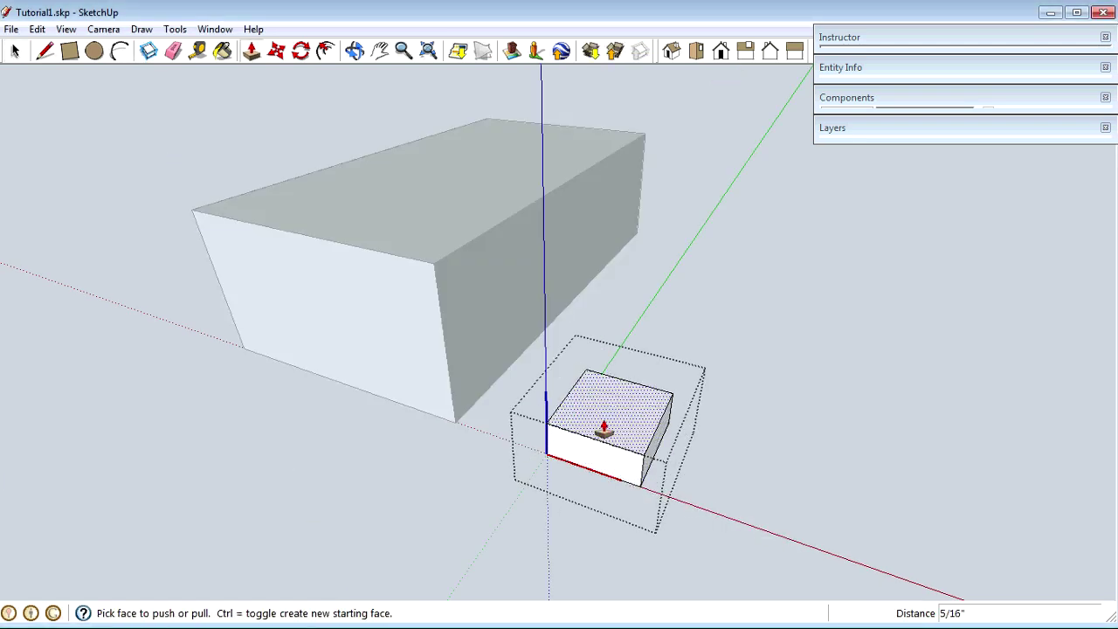
pyautogui.write('1/2')
pyautogui.press('Return')
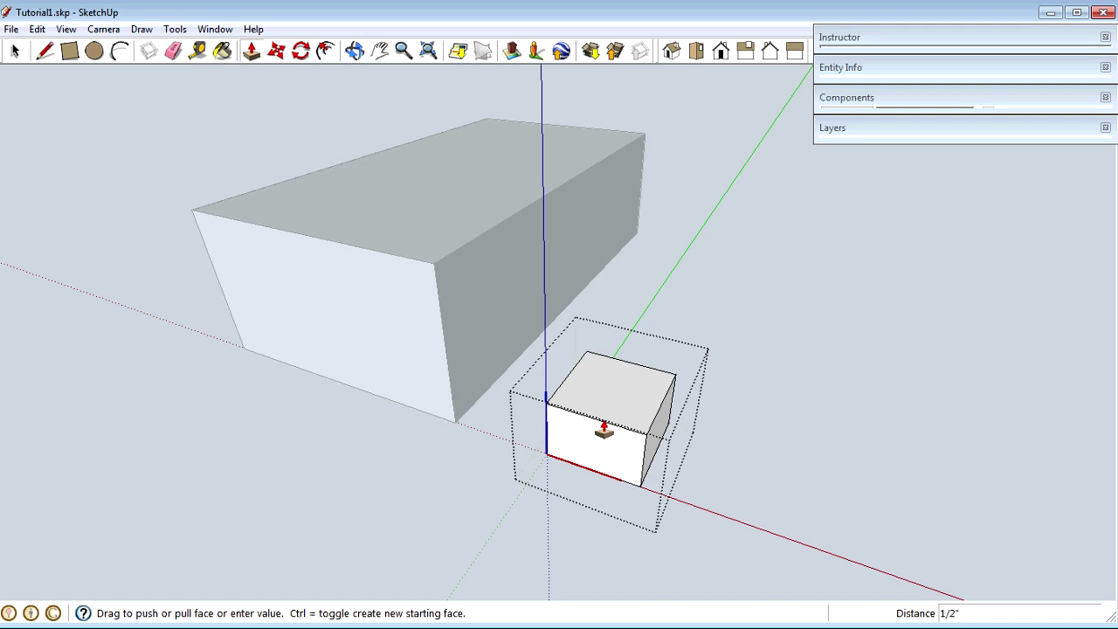
pyautogui.press('space')
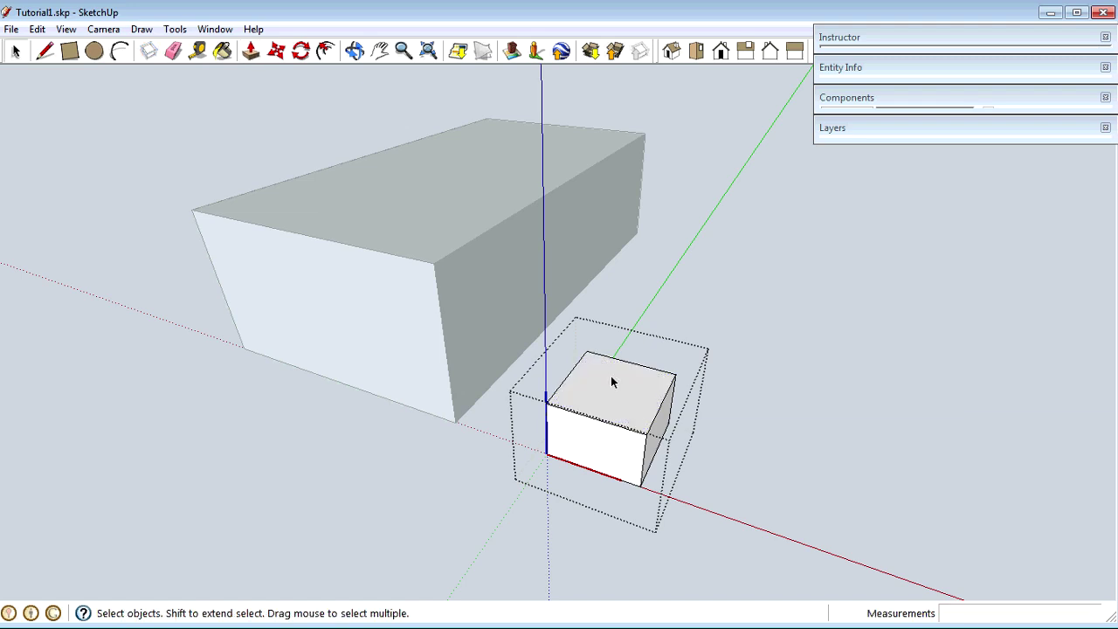
# Step: Add two crossing guides on the switch body's top face, each 3/8 inch from and parallel to an adjacent edge
pyautogui.click(612, 396)
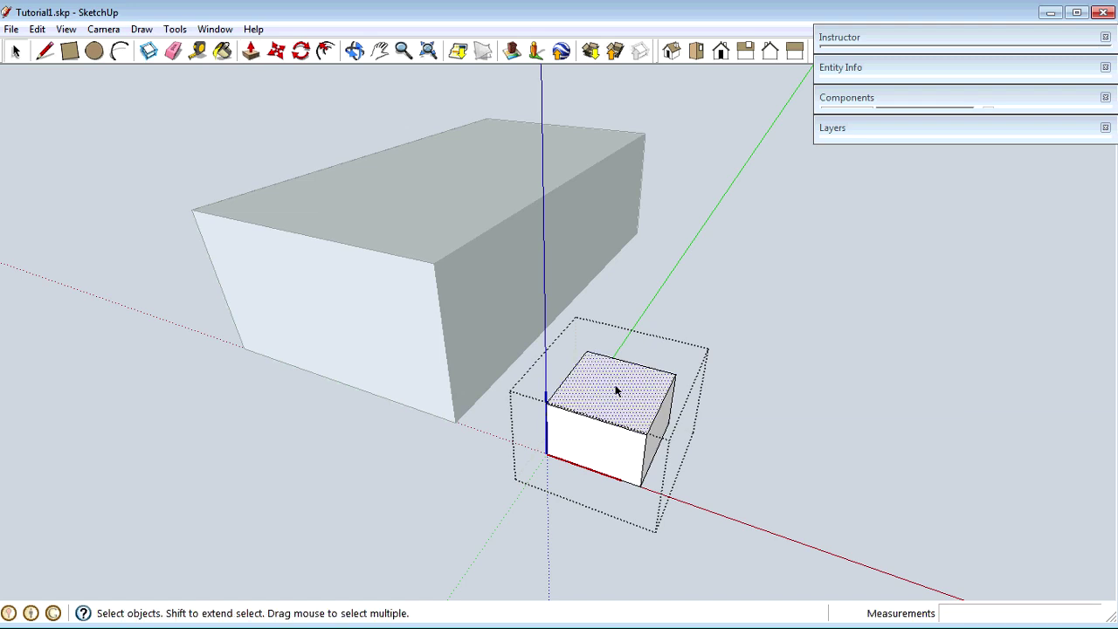
pyautogui.press('t')
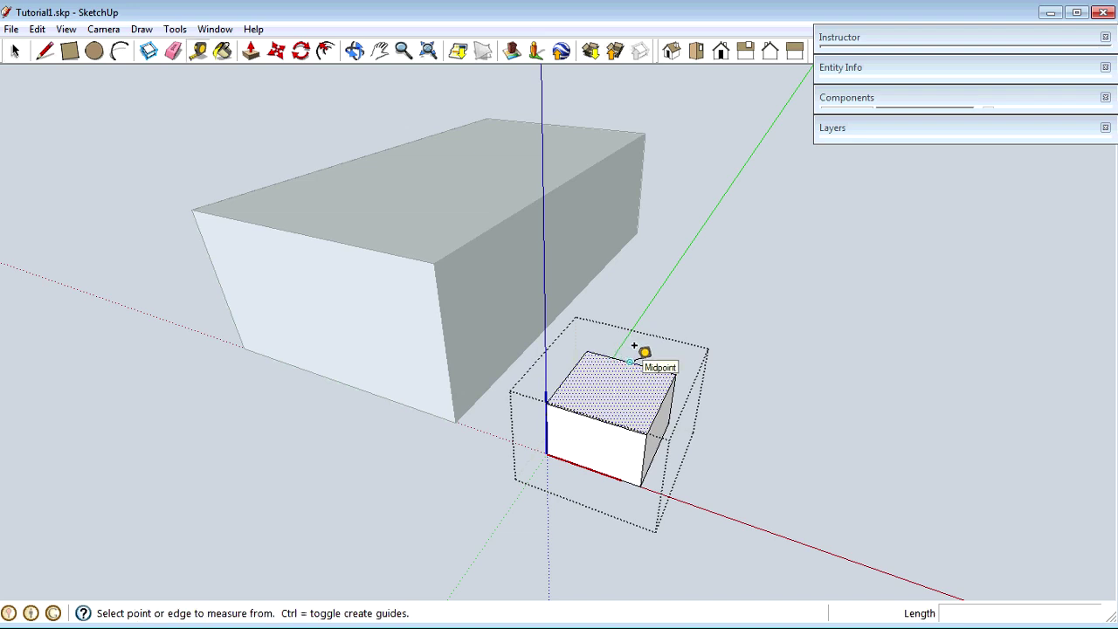
pyautogui.click(634, 347)
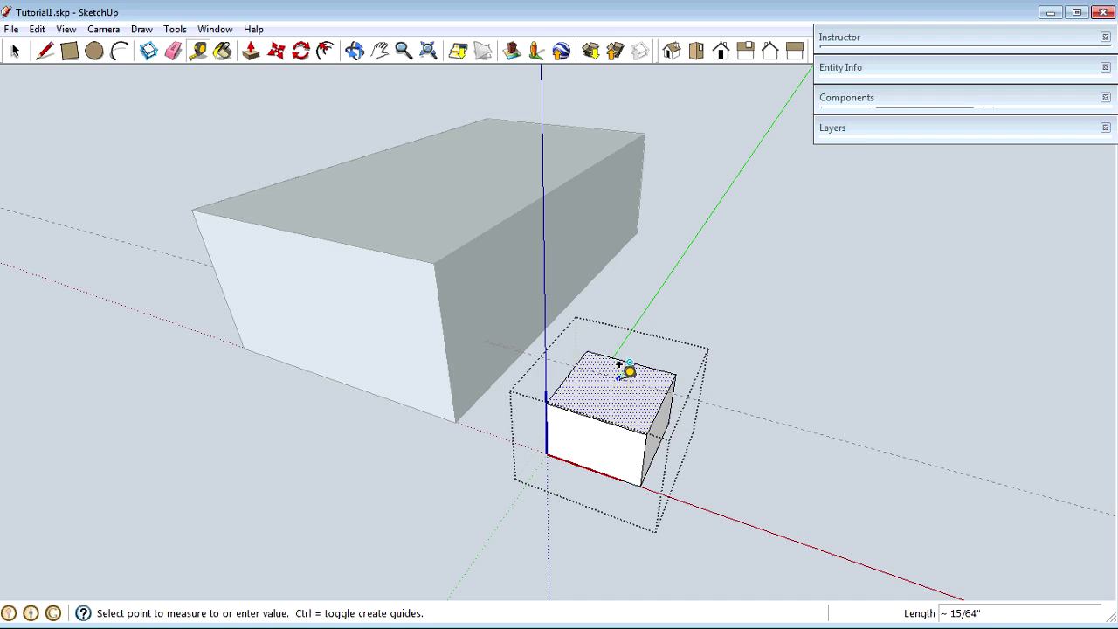
pyautogui.click(569, 359)
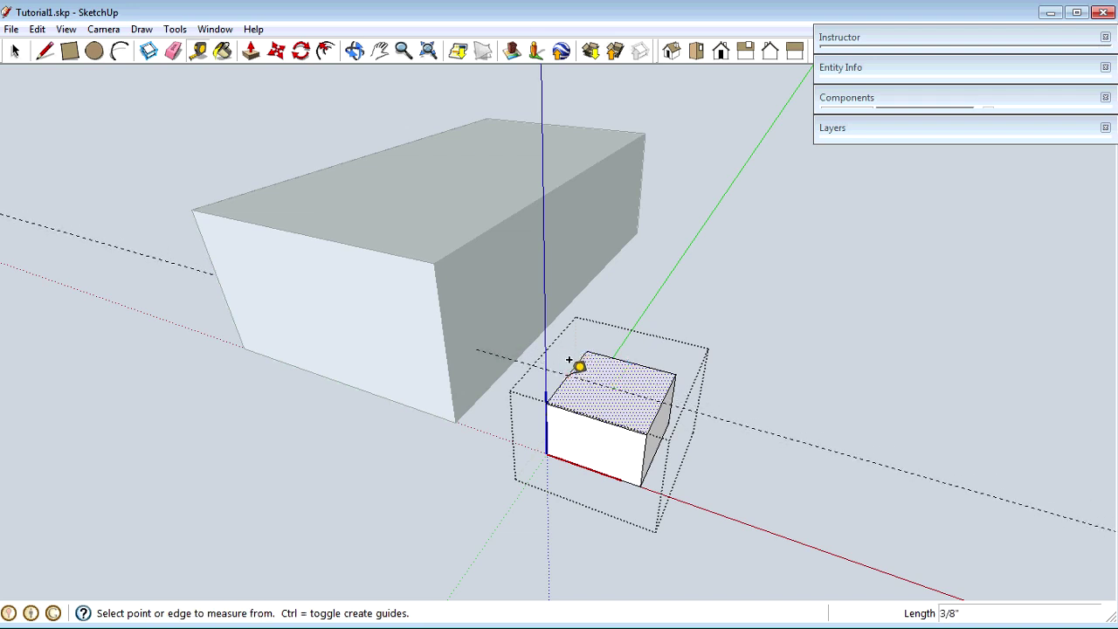
pyautogui.click(655, 401)
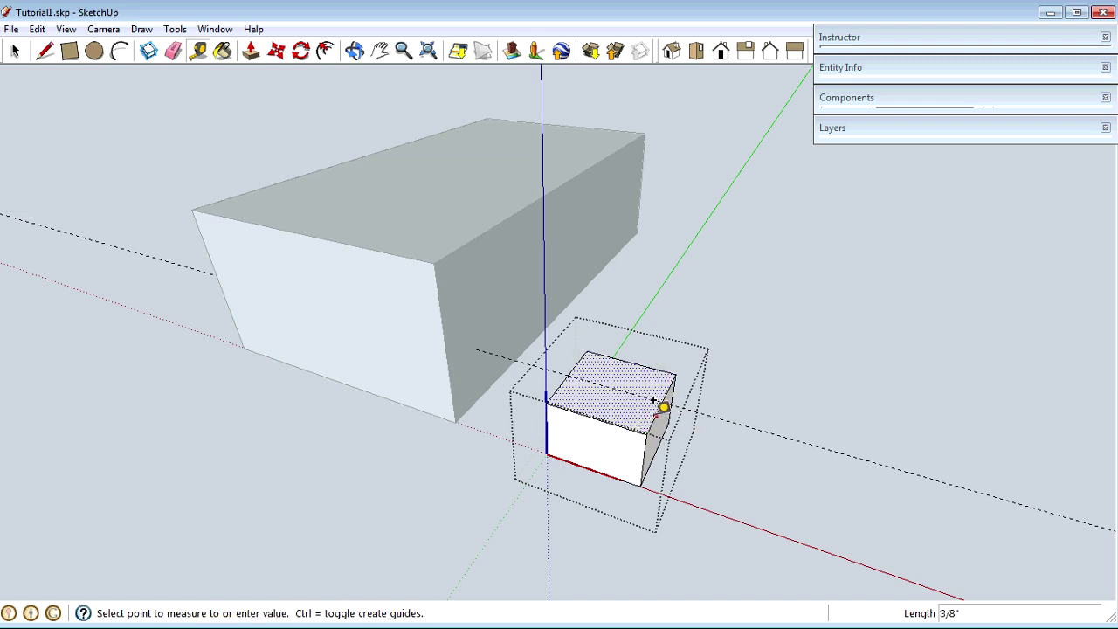
pyautogui.click(612, 411)
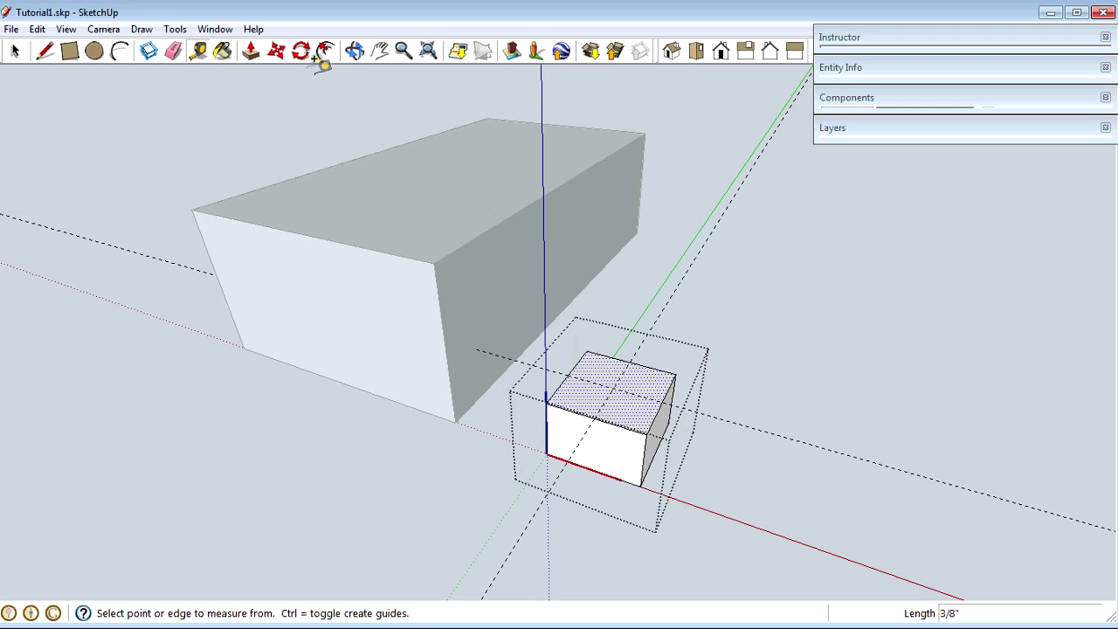
# Step: Draw a circle with a 3/16 inch radius on the switch body's top face, centred where the guides cross
pyautogui.click(92, 53)
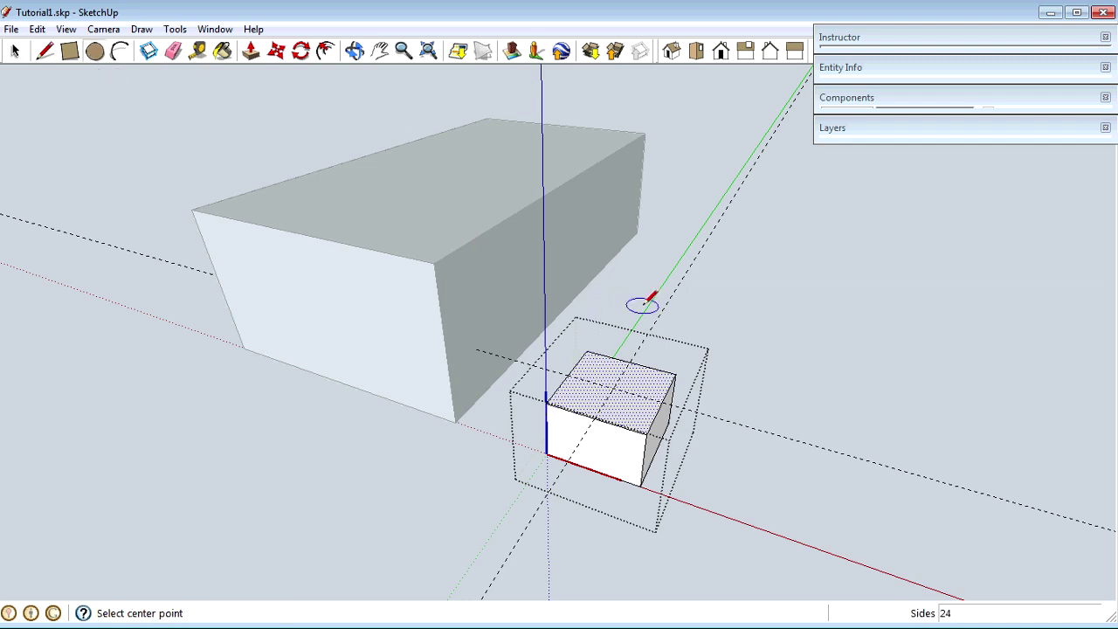
pyautogui.click(614, 386)
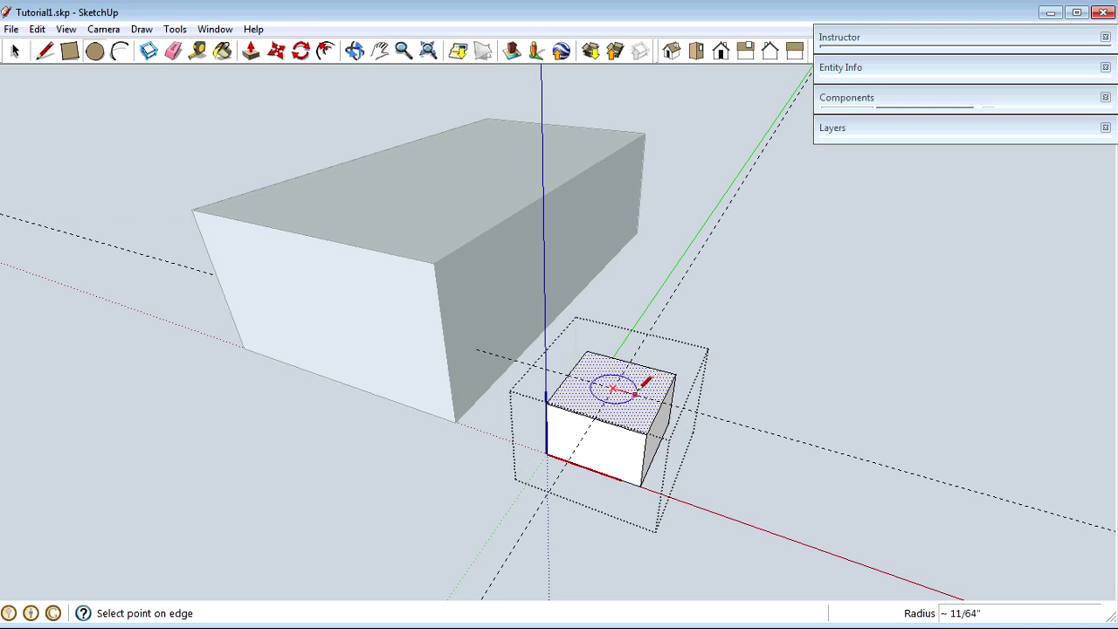
pyautogui.click(637, 393)
pyautogui.write('3/8')
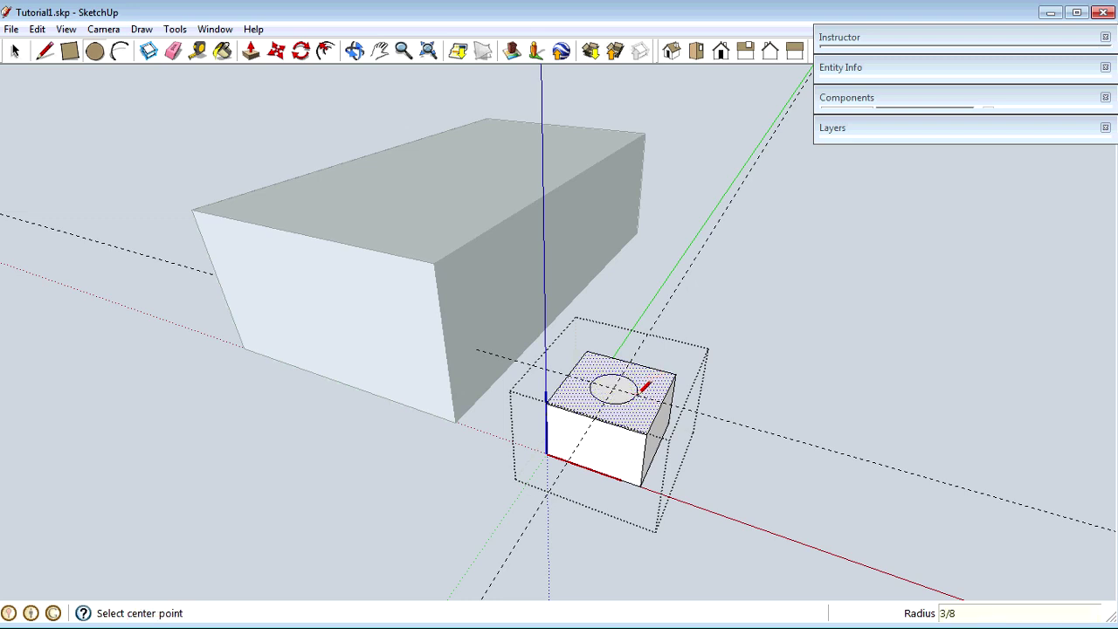
pyautogui.press('Return')
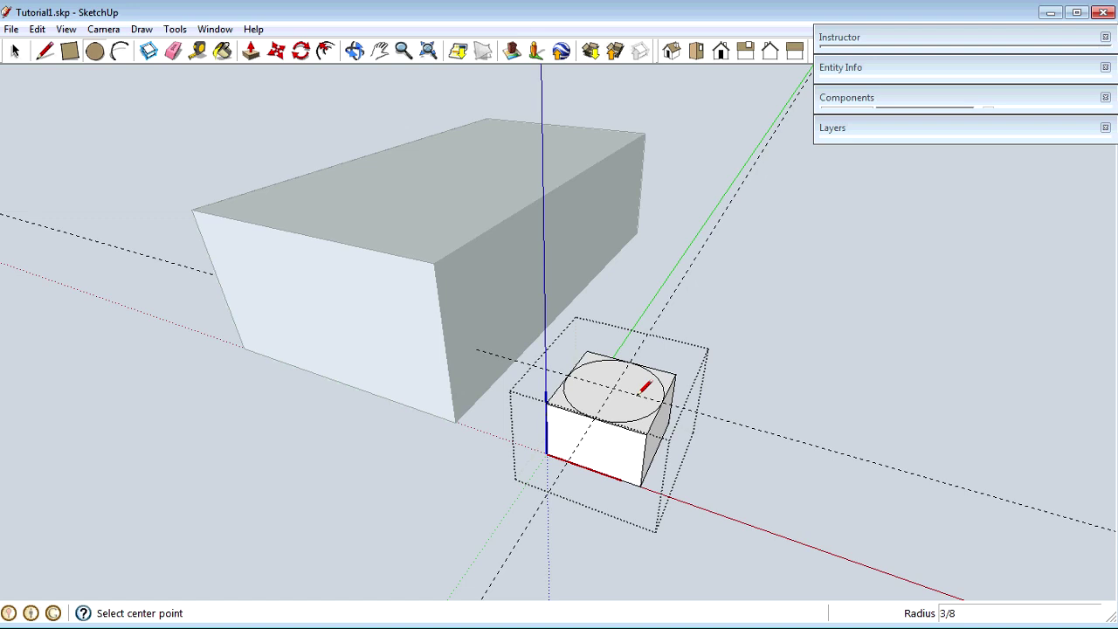
pyautogui.write('3/16')
pyautogui.press('Return')
pyautogui.press('space')
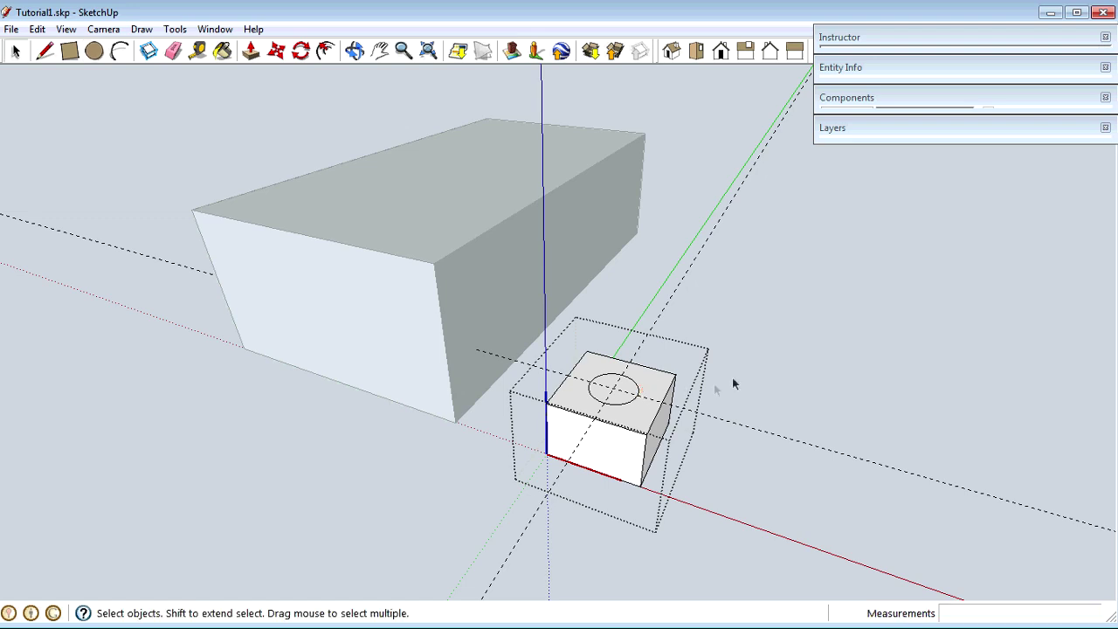
# Step: Delete all guides from the model
pyautogui.click(714, 418)
pyautogui.click(36, 28)
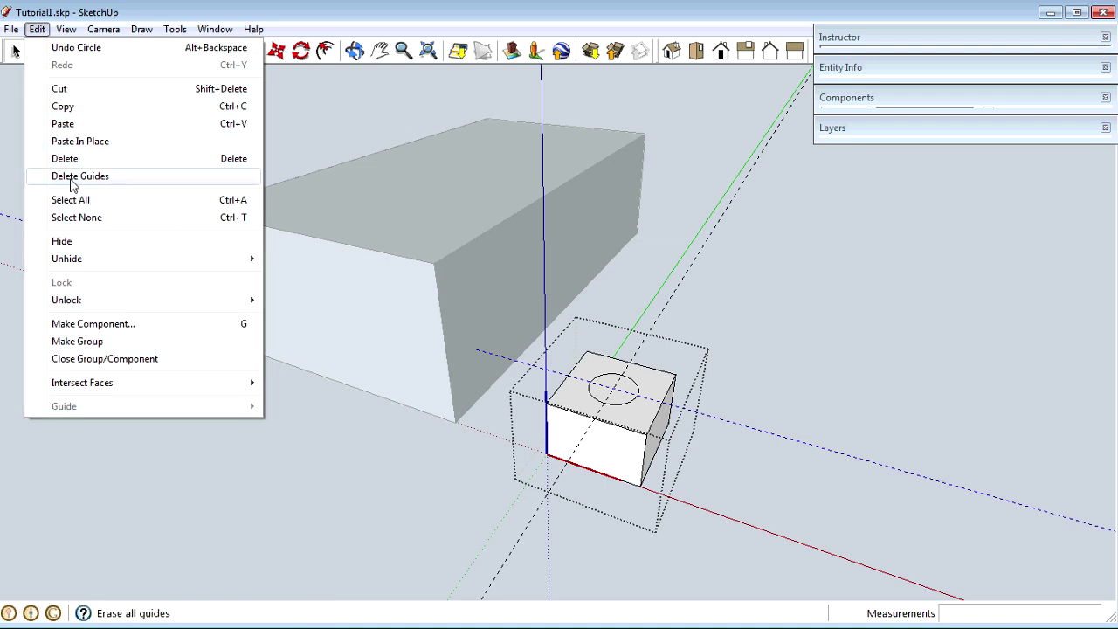
pyautogui.click(72, 176)
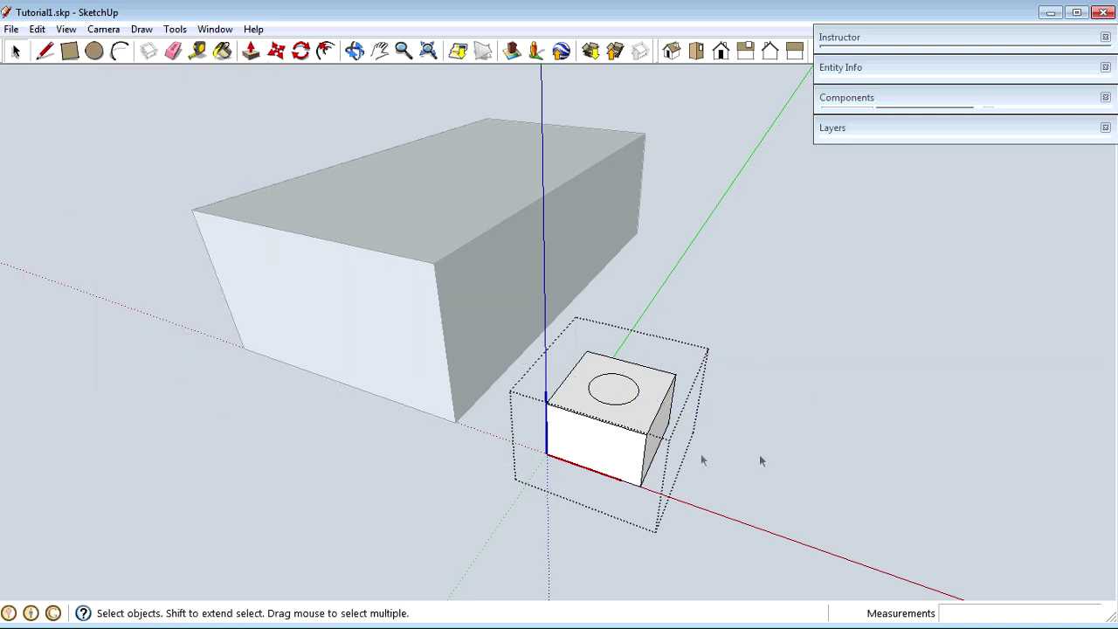
# Step: Push/pull the circle on the switch body's top up 7/8 inch to form the shaft, and close the component
pyautogui.click(618, 393)
pyautogui.press('p')
pyautogui.moveTo(619, 394); pyautogui.dragTo(619, 300)
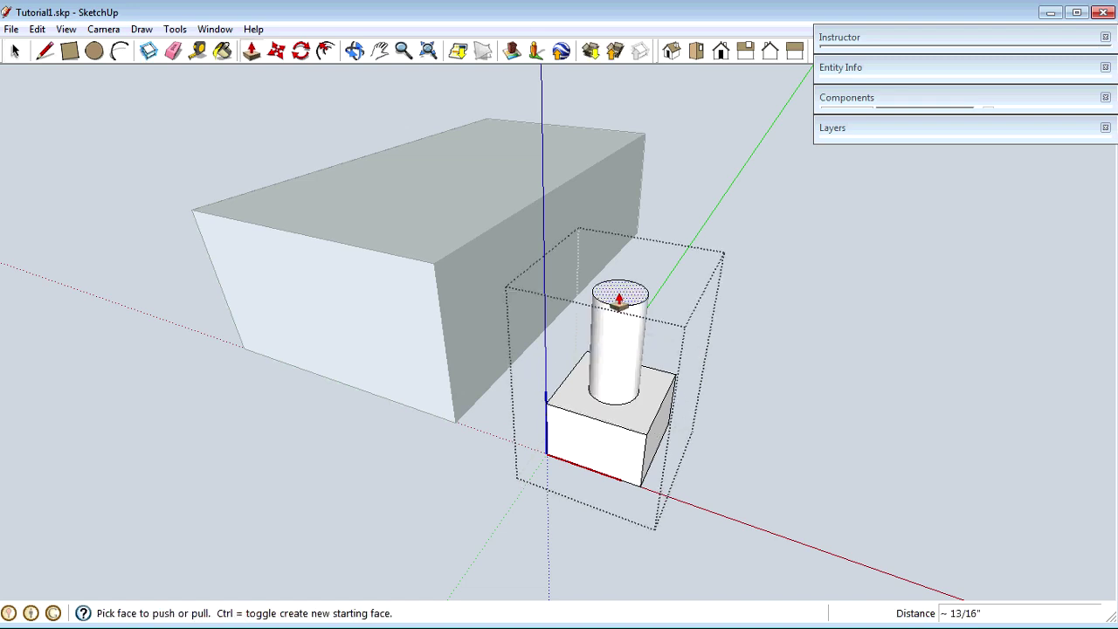
pyautogui.write('7')
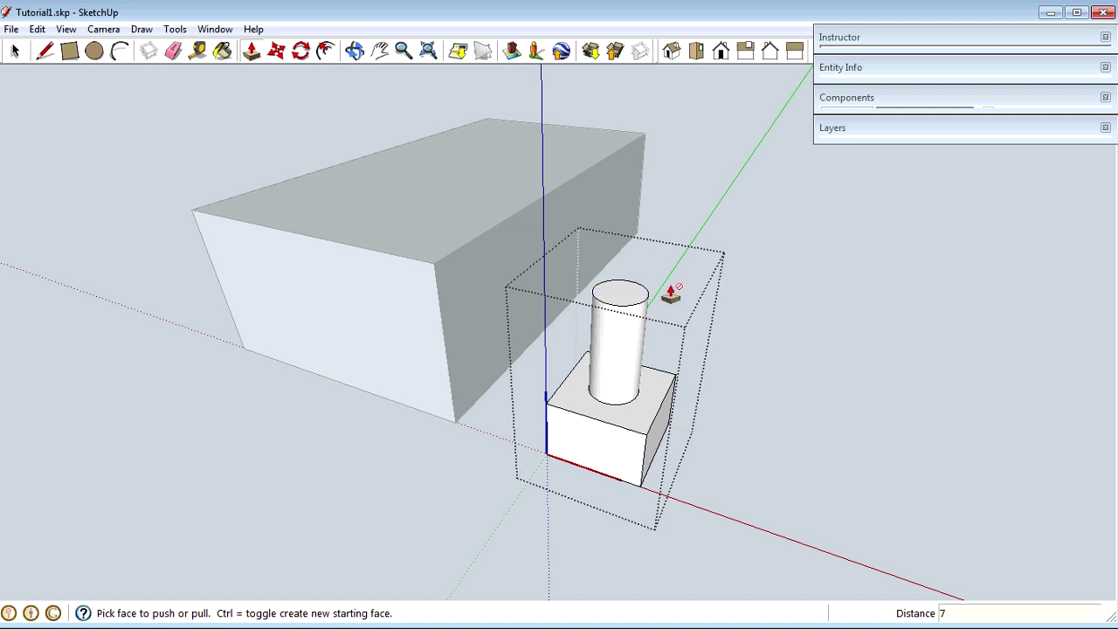
pyautogui.write('/8')
pyautogui.press('Return')
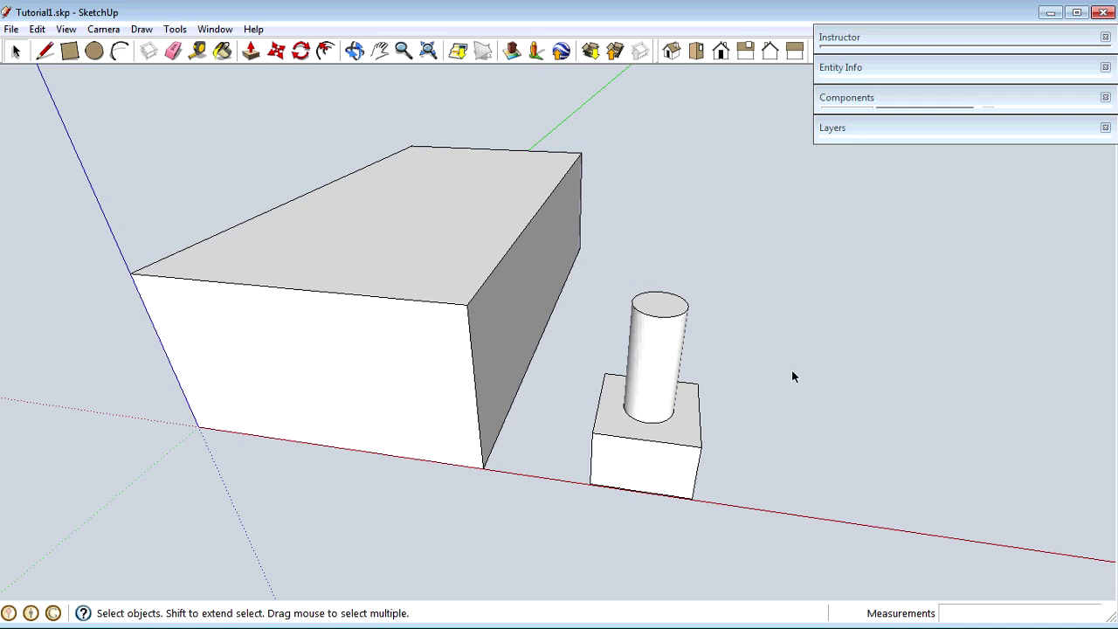
pyautogui.moveTo(479, 254); pyautogui.dragTo(361, 349, button='middle')
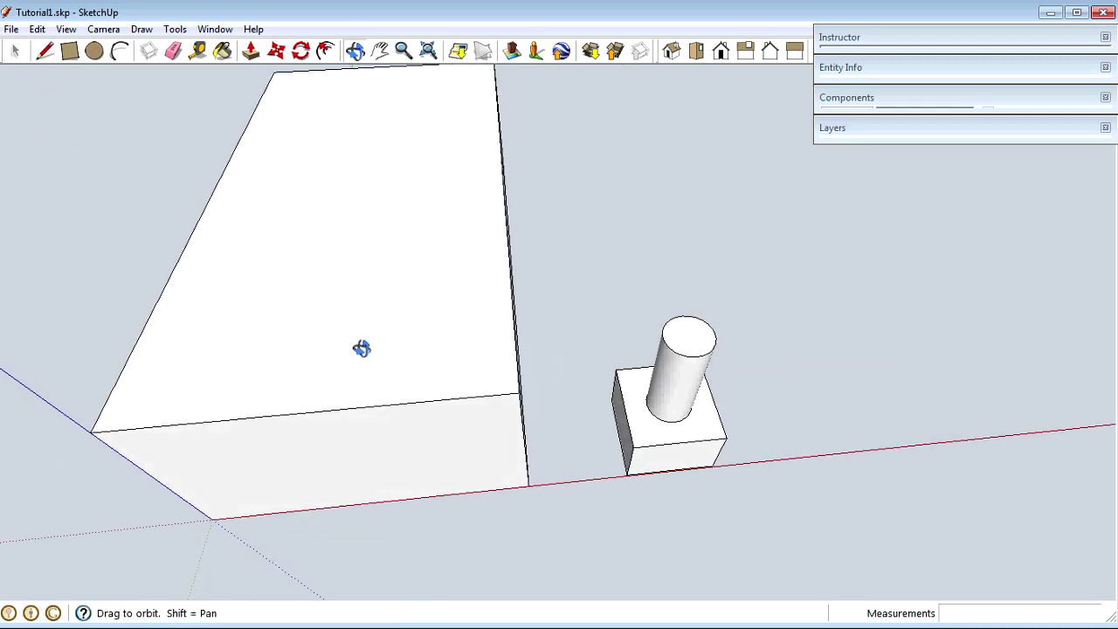
# Step: Open the enclosure component and add two guides parallel to the top face's battery-end edge: 1/16 inch in, and 5/8 inch past that guide
pyautogui.doubleClick(309, 376)
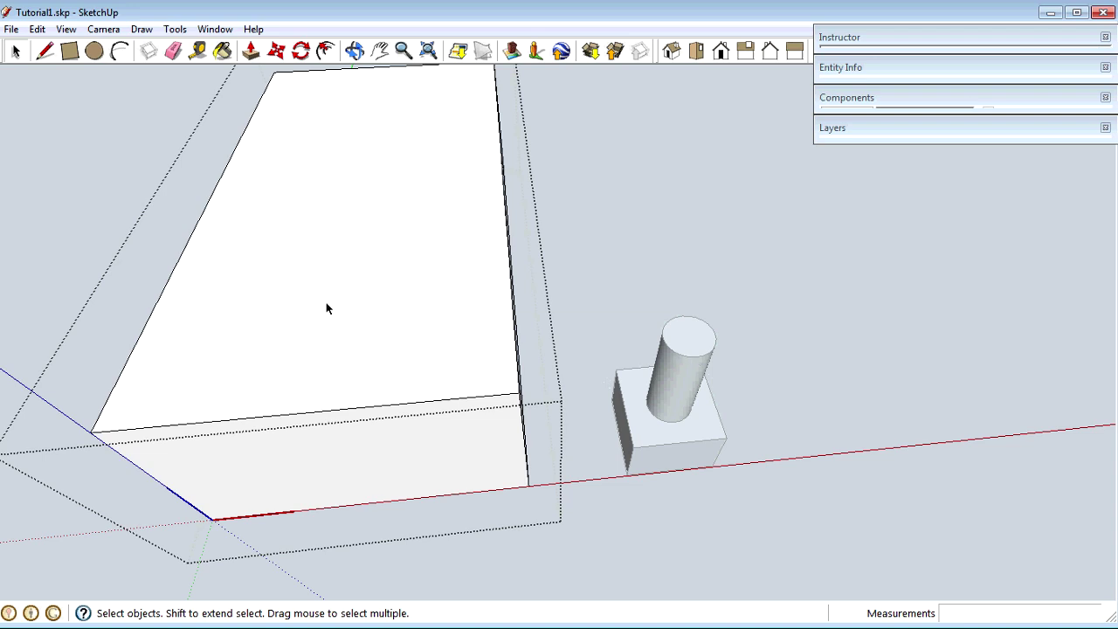
pyautogui.press('t')
pyautogui.click(310, 412)
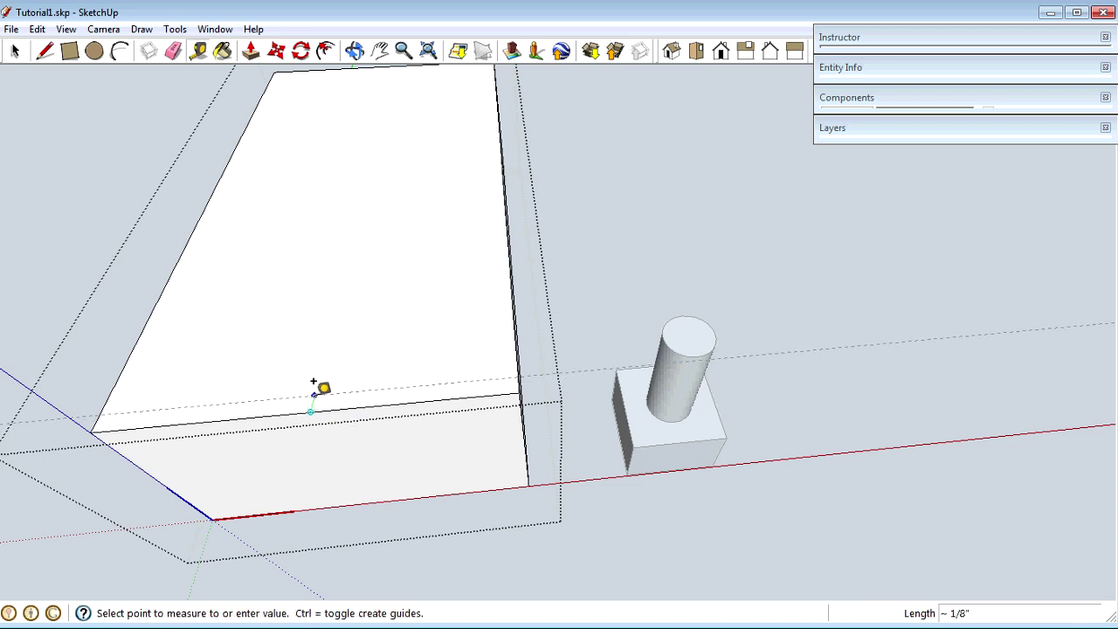
pyautogui.write('1/16')
pyautogui.press('Return')
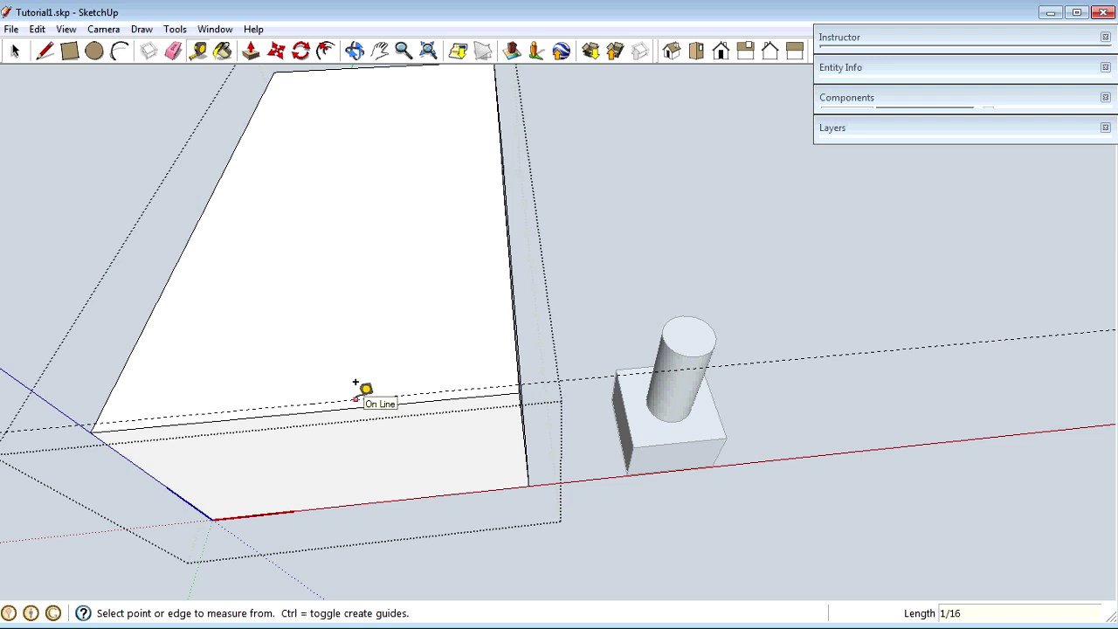
pyautogui.click(356, 399)
pyautogui.write('5/8')
pyautogui.press('Return')
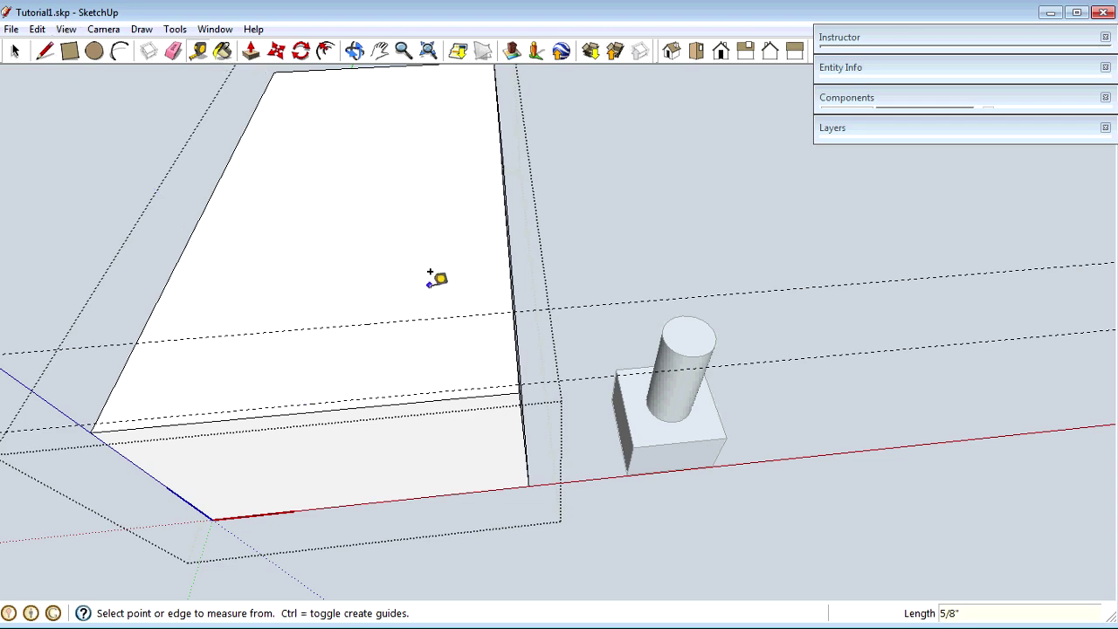
# Step: With X-ray on, add parallel guides 1/16 inch past the 5/8 inch guide and 3/8 inch past that one, and turn X-ray off
pyautogui.press('x')
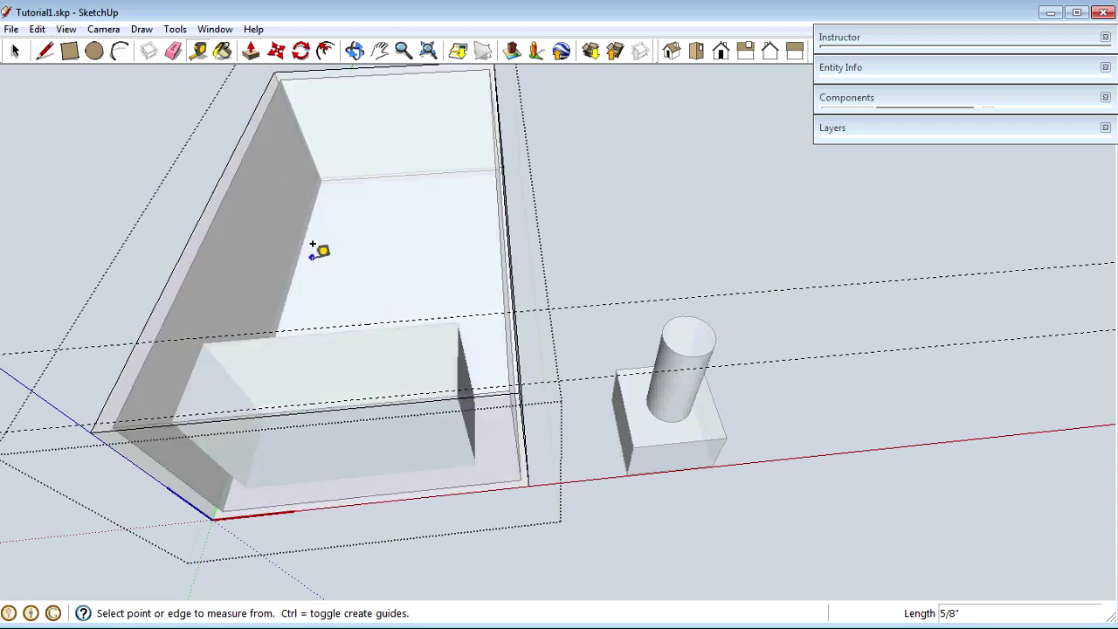
pyautogui.moveTo(297, 214); pyautogui.dragTo(387, 330, button='middle')
pyautogui.press('t')
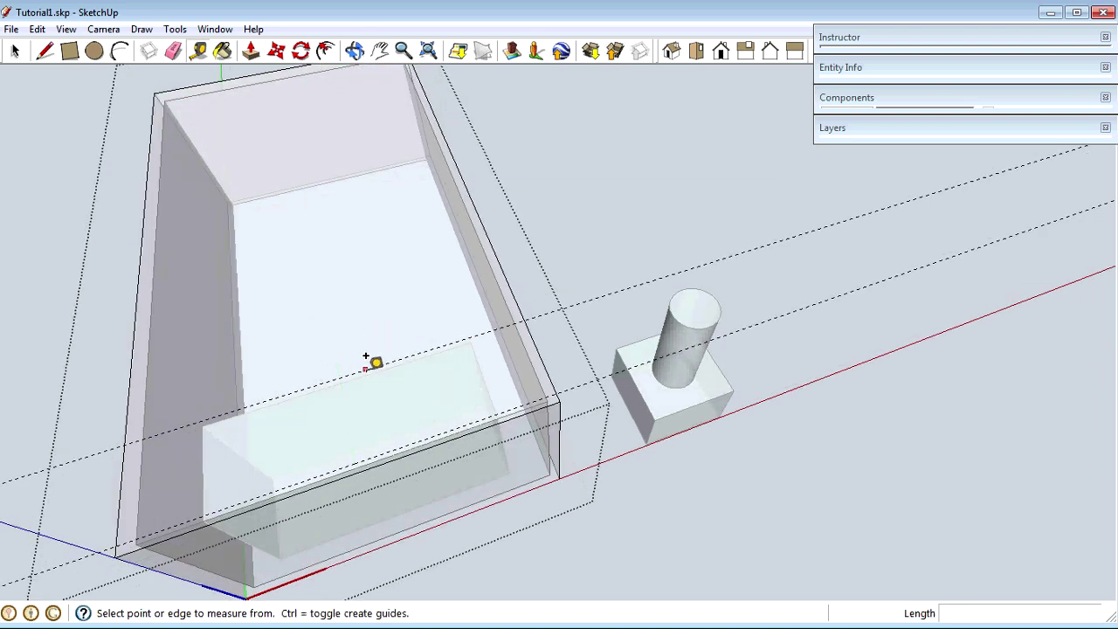
pyautogui.click(377, 352)
pyautogui.click(377, 351)
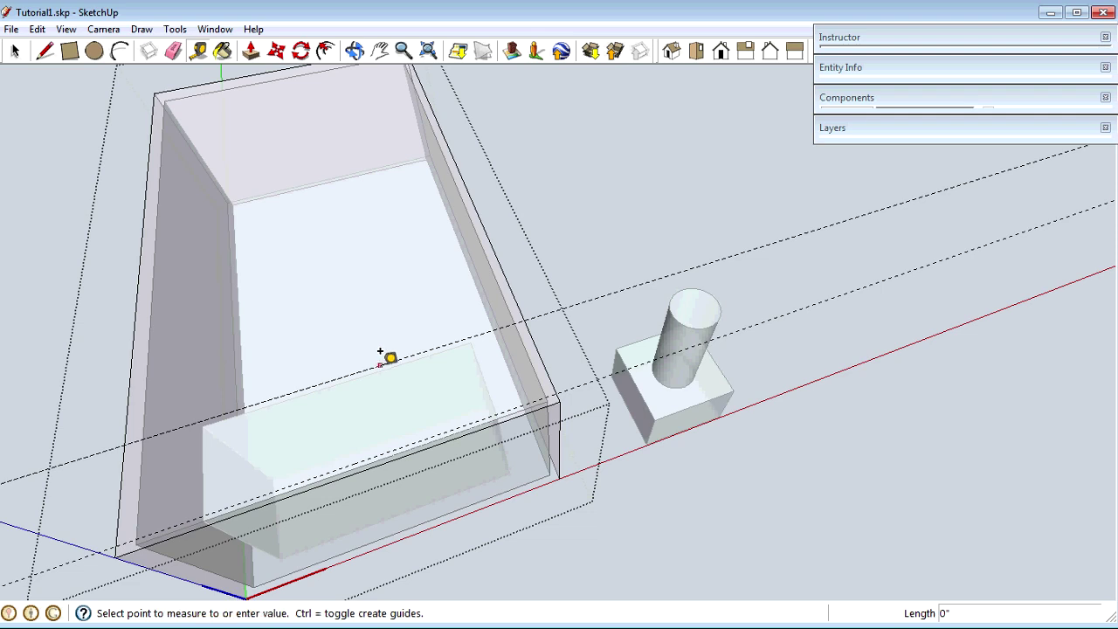
pyautogui.click(374, 338)
pyautogui.write('1')
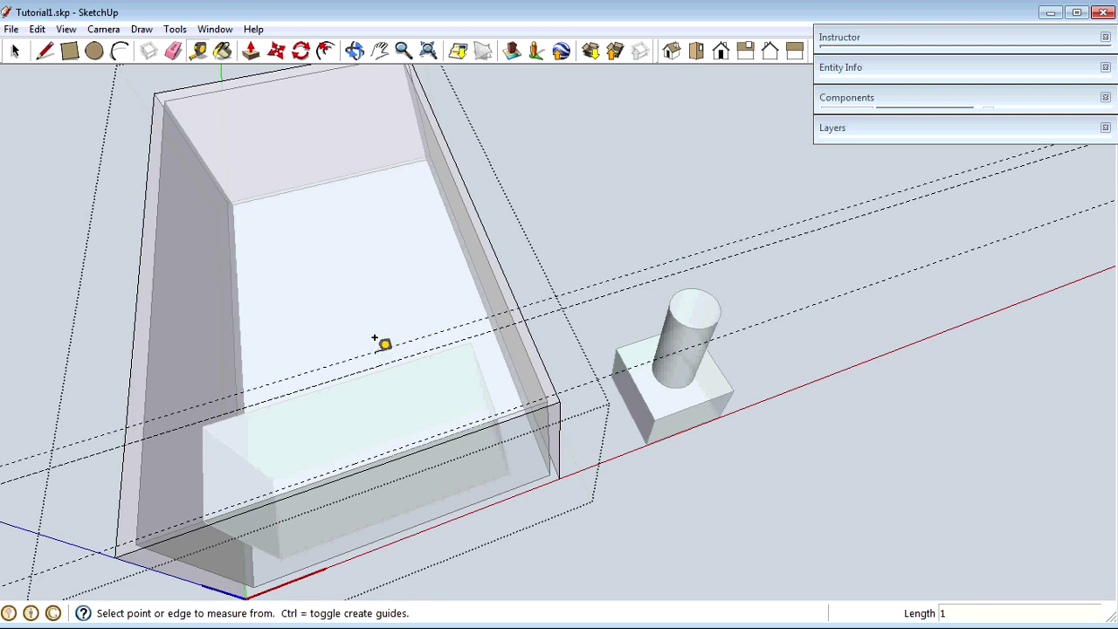
pyautogui.write('/16')
pyautogui.click(337, 368)
pyautogui.write('3/8')
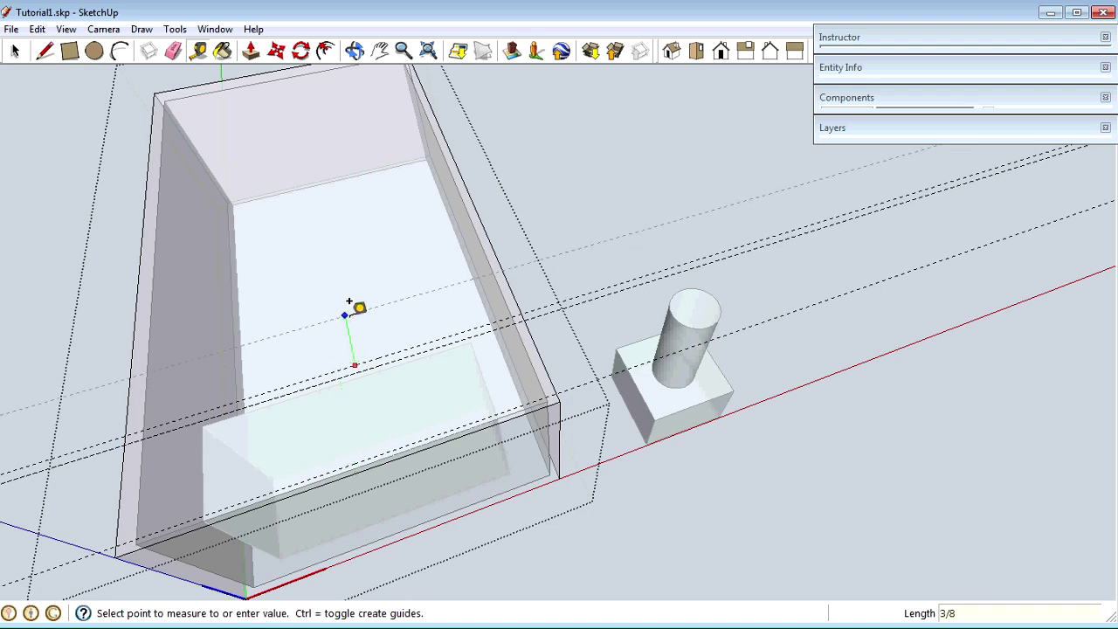
pyautogui.press('Return')
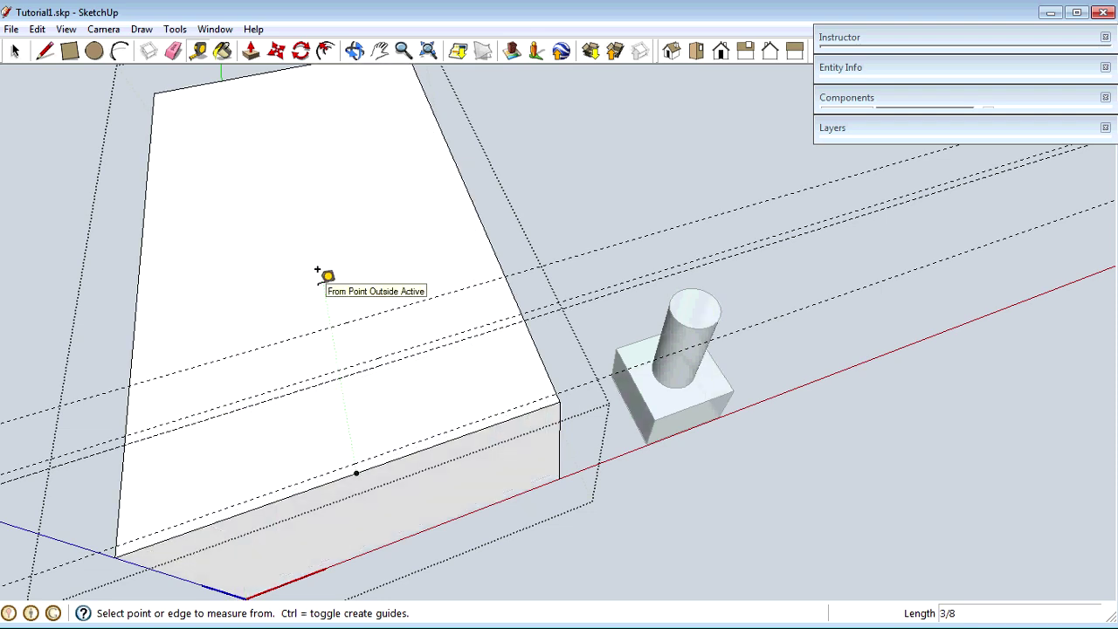
pyautogui.press('x')
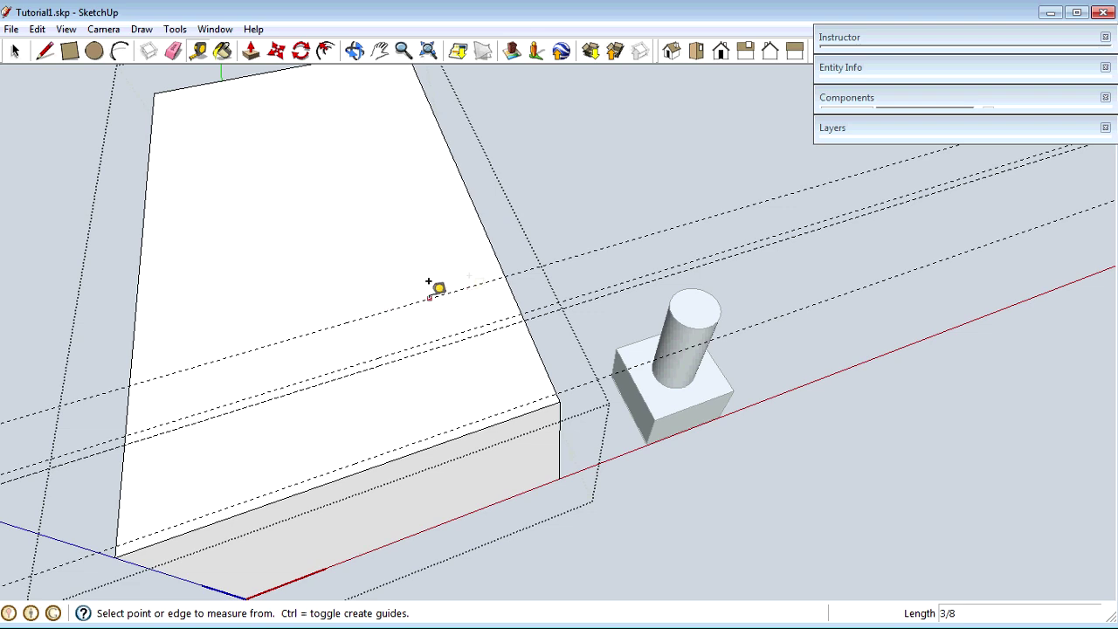
# Step: Add a lengthwise guide through the midpoint of the battery-end edge and draw a 1/4 inch radius circle where it crosses the farthest guide
pyautogui.click(136, 298)
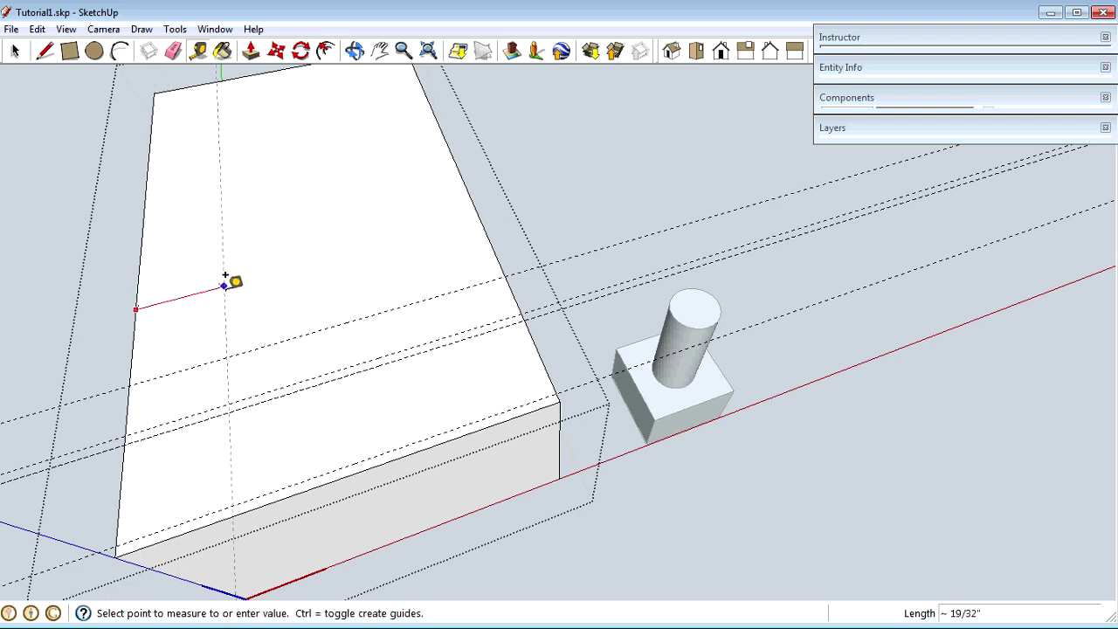
pyautogui.click(359, 460)
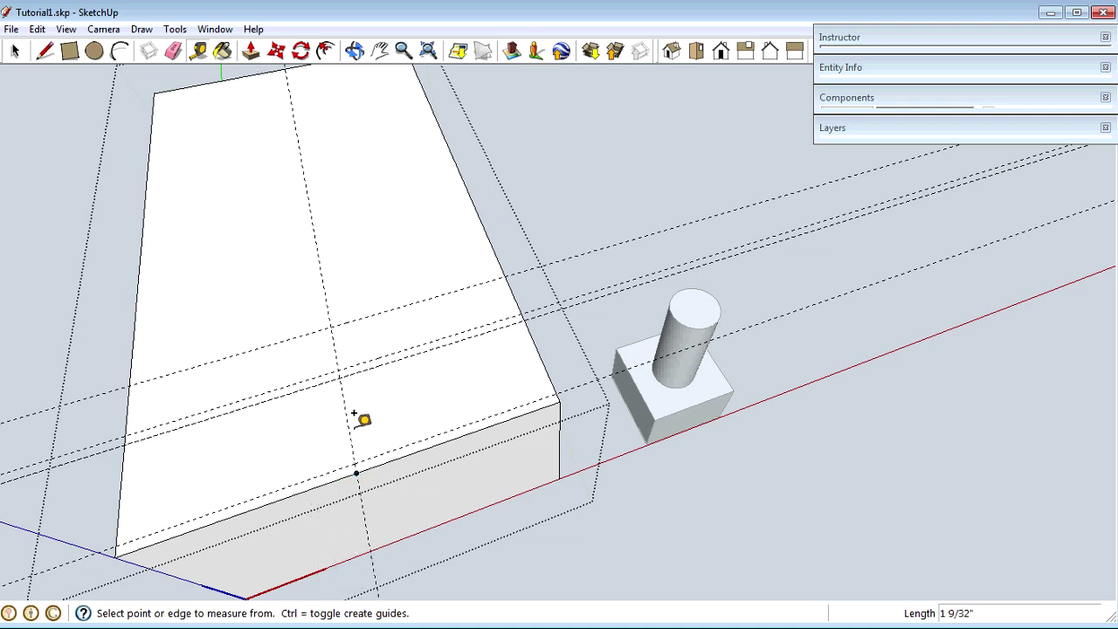
pyautogui.press('c')
pyautogui.click(330, 326)
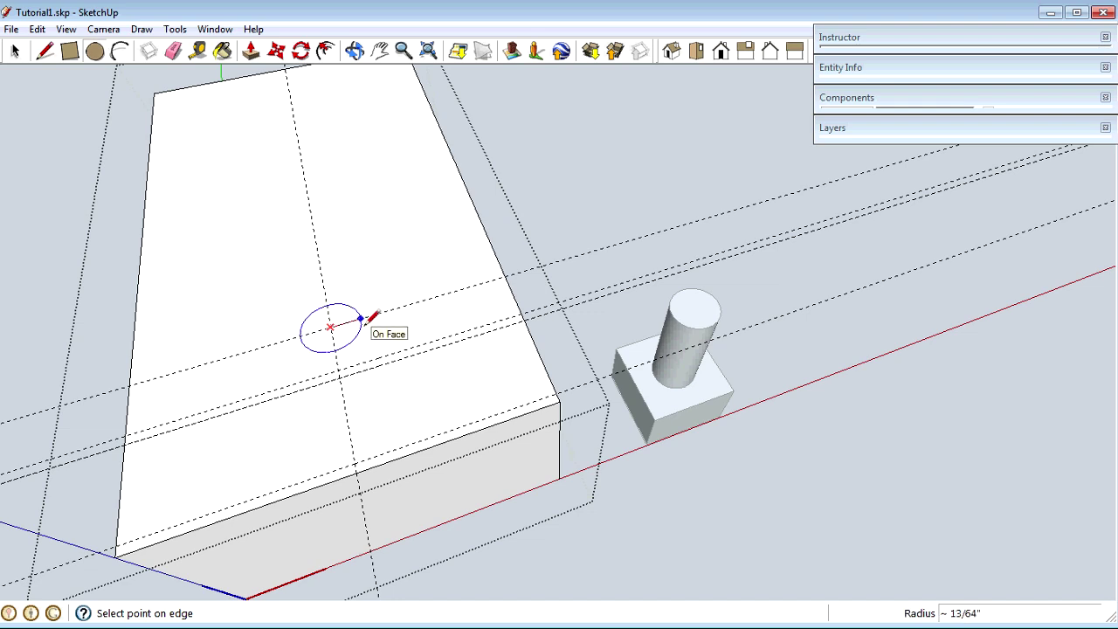
pyautogui.click(366, 322)
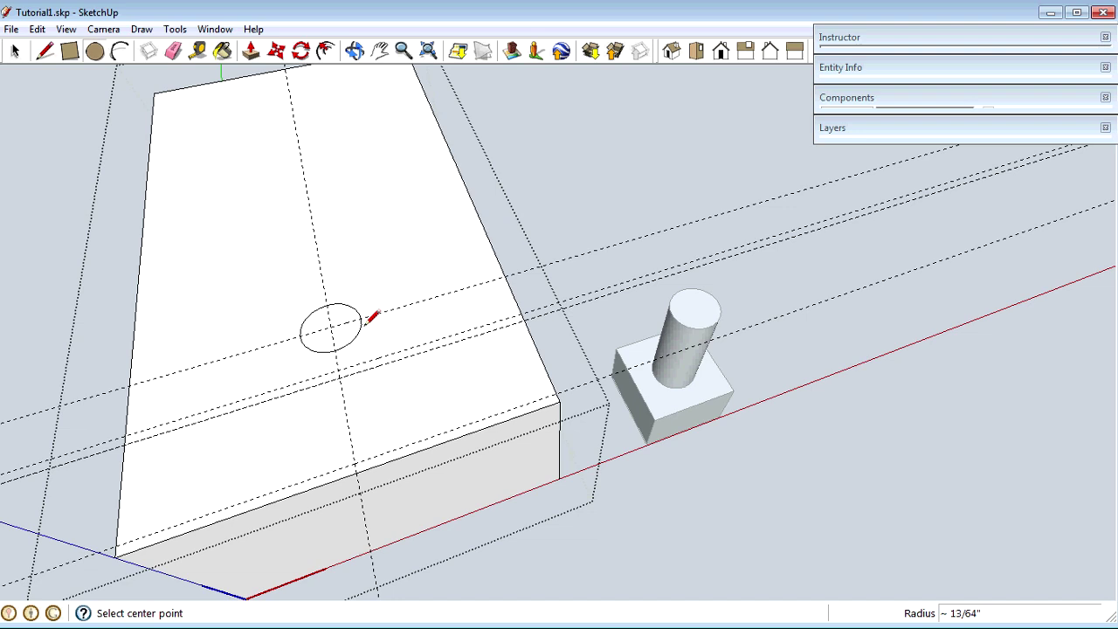
pyautogui.write('1/4')
pyautogui.press('Return')
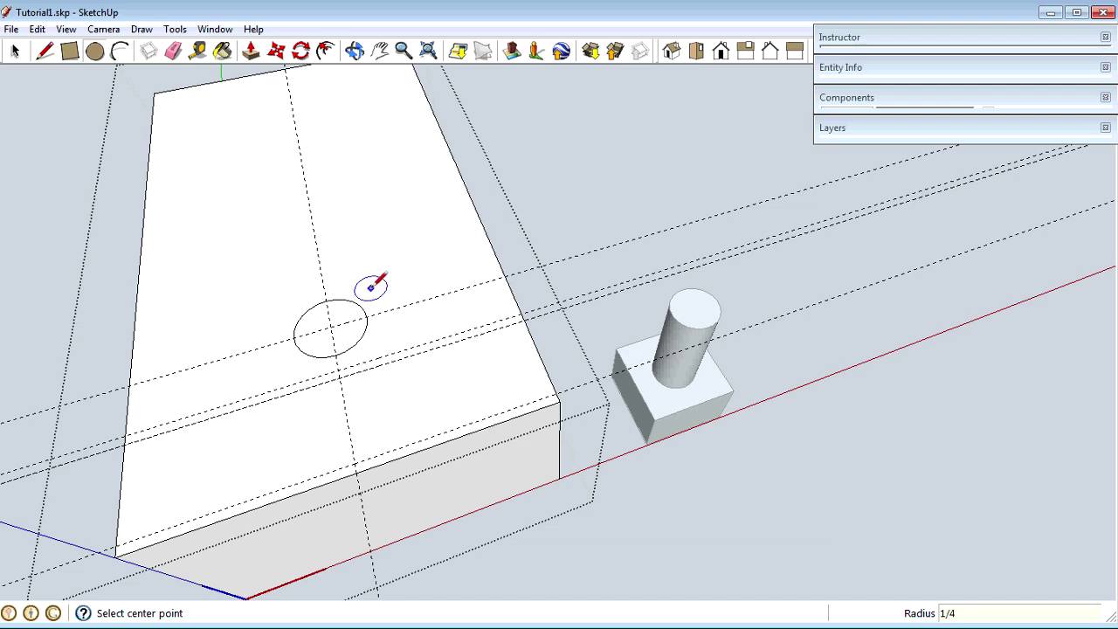
# Step: Push the circle 1/16 inch into the enclosure's top wall to cut the switch hole through it
pyautogui.press('p')
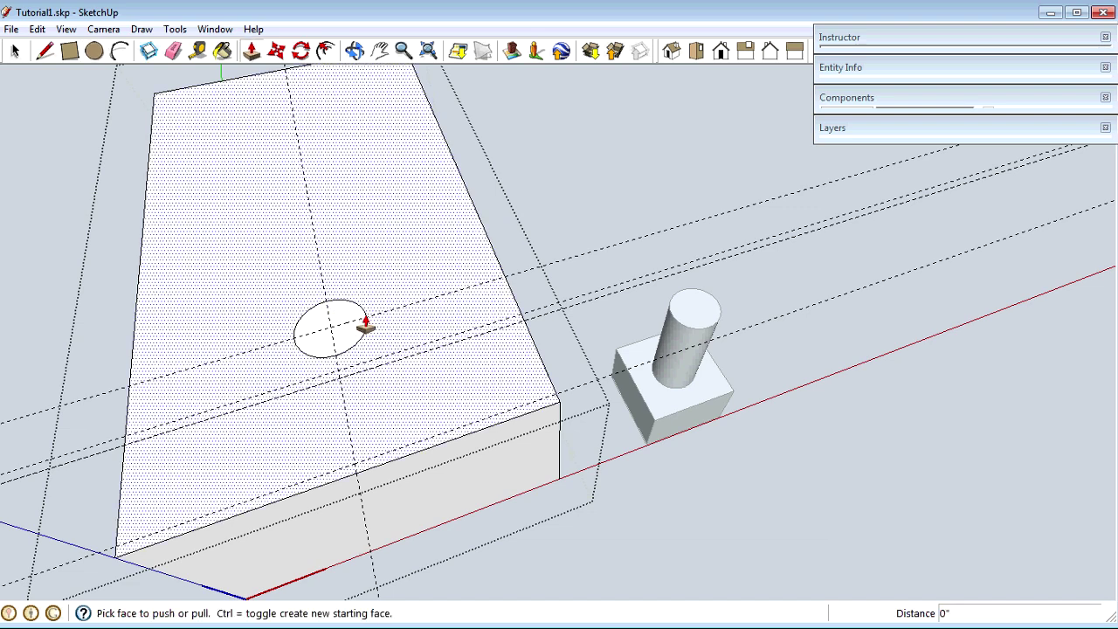
pyautogui.click(352, 337)
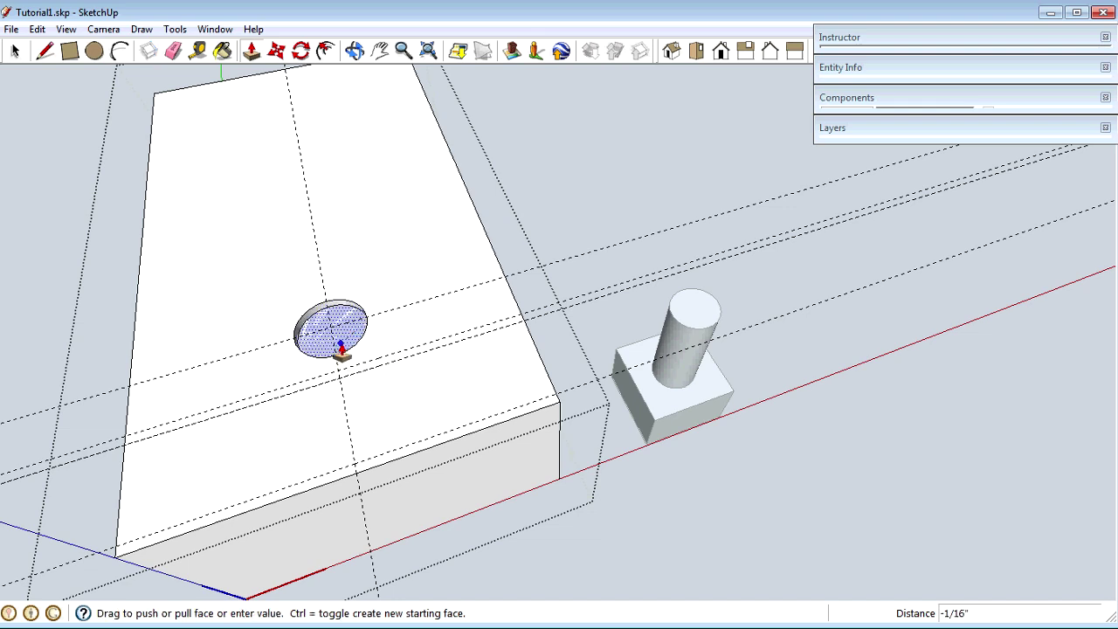
pyautogui.click(341, 349)
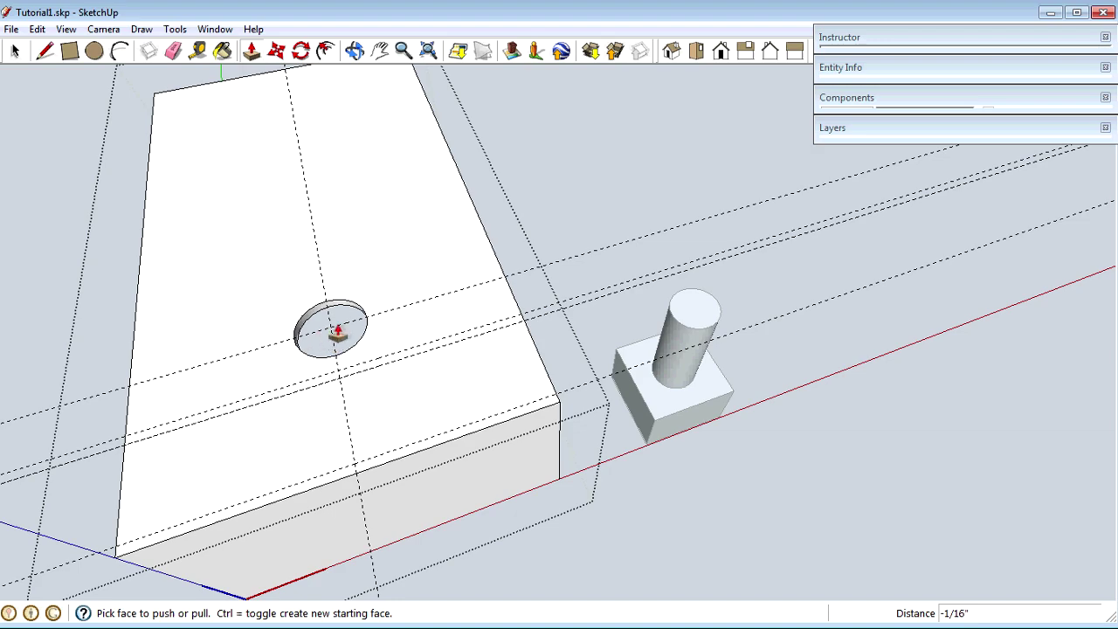
# Step: Delete all guides and close the enclosure component
pyautogui.moveTo(324, 320); pyautogui.dragTo(305, 376, button='middle')
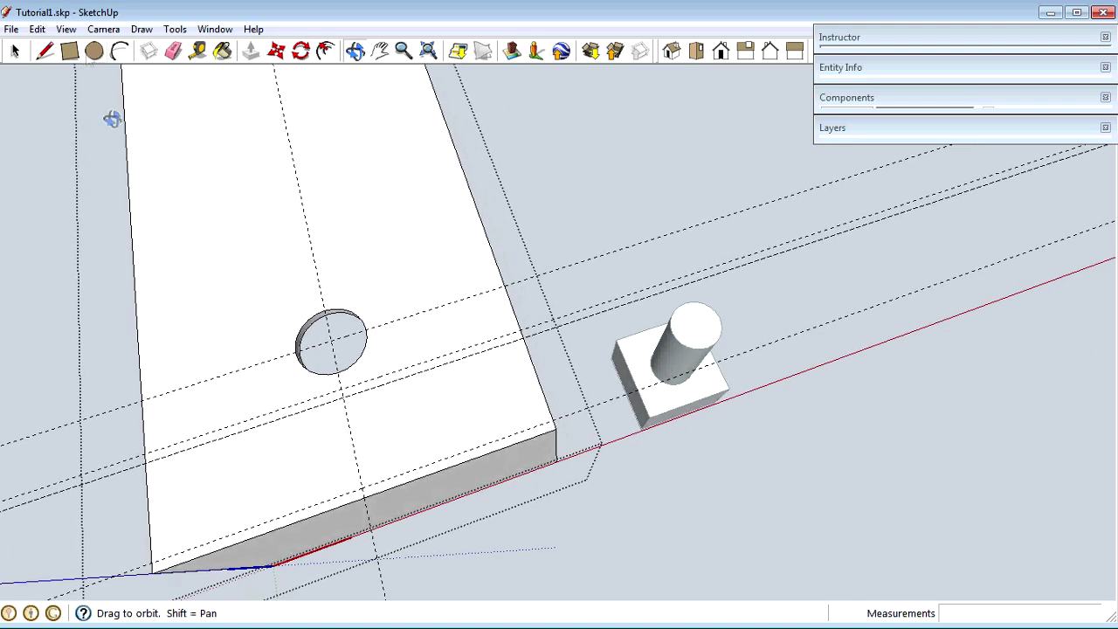
pyautogui.click(36, 29)
pyautogui.click(63, 177)
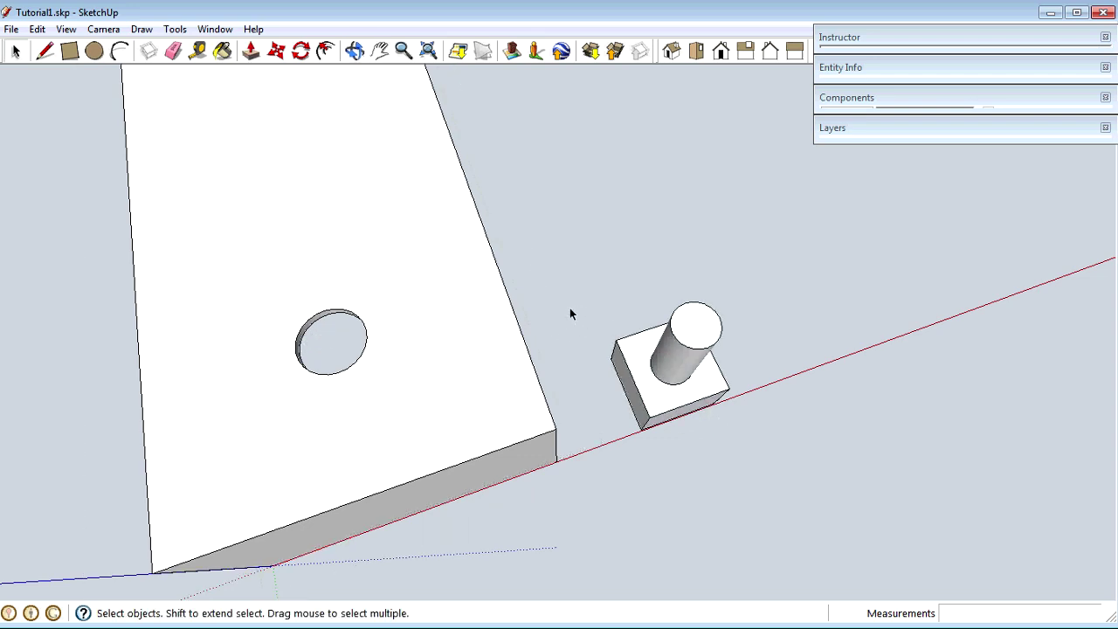
# Step: Using X-ray, move the switch component by the base of its shaft into the enclosure so the shaft passes through the hole
pyautogui.click(676, 385)
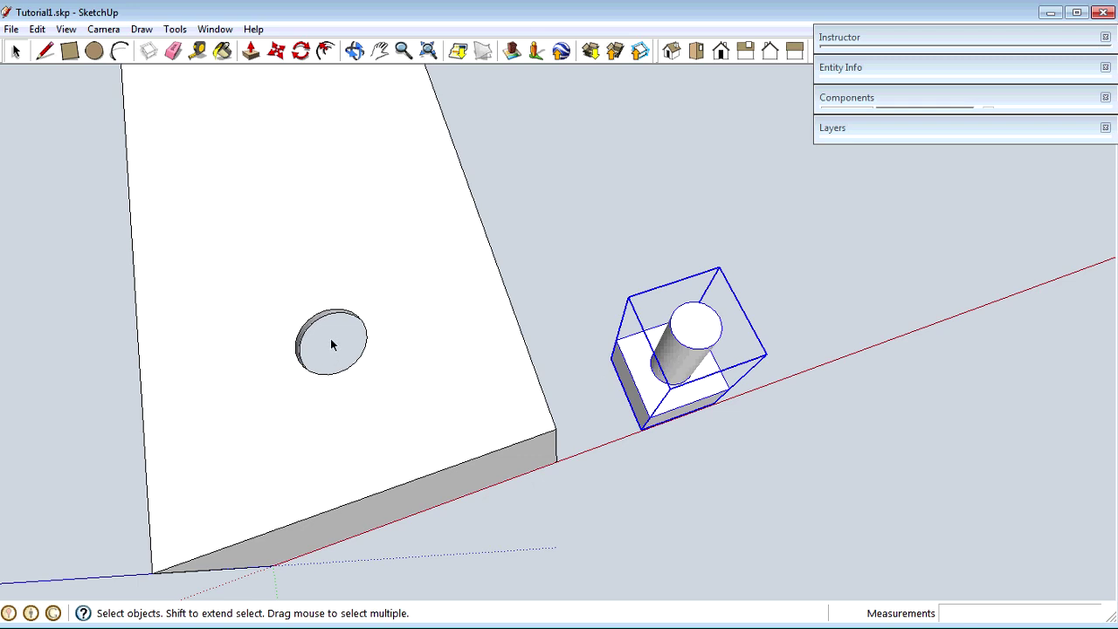
pyautogui.press('x')
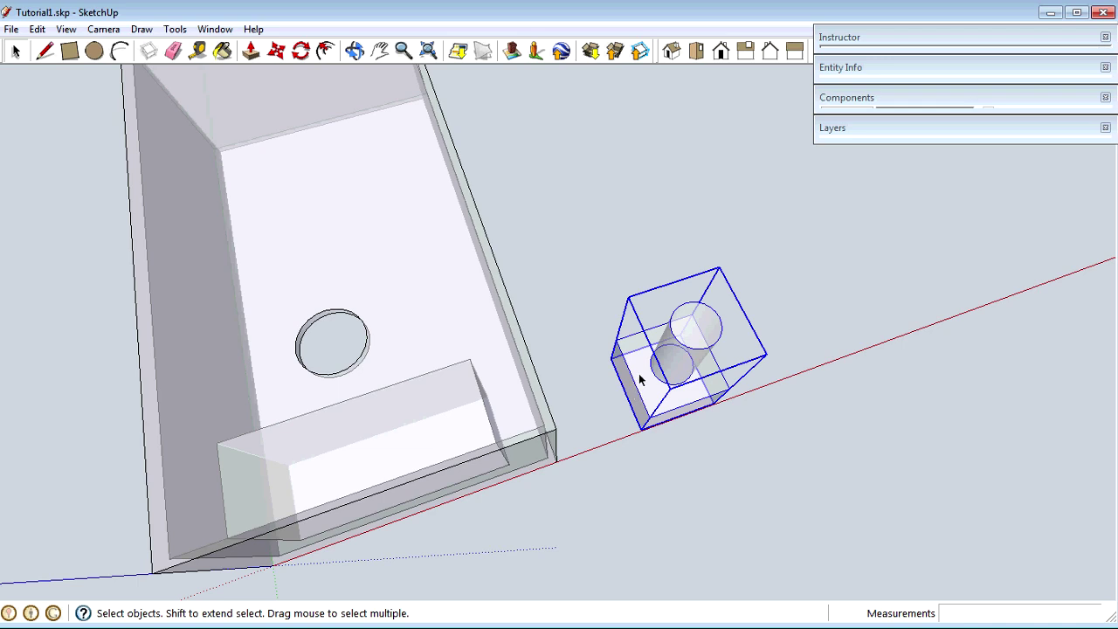
pyautogui.press('m')
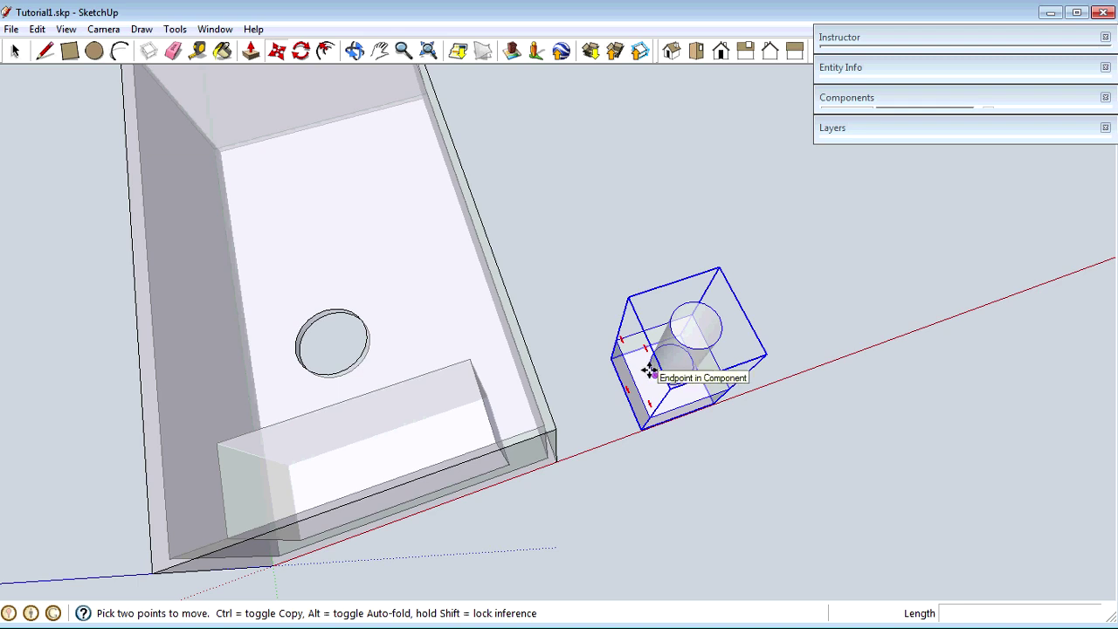
pyautogui.click(649, 370)
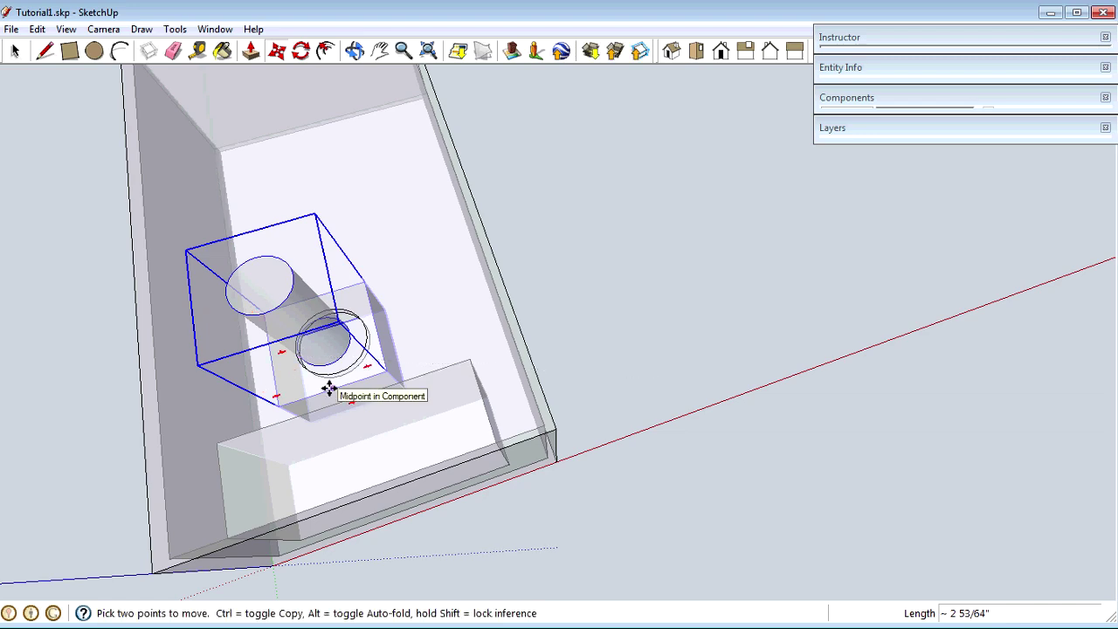
pyautogui.press('x')
# Step: Centre the switch shaft in the enclosure's hole with small horizontal moves of about 5/64 inch and 1/32 inch
pyautogui.press('o')
pyautogui.moveTo(268, 252); pyautogui.dragTo(283, 307)
pyautogui.press('m')
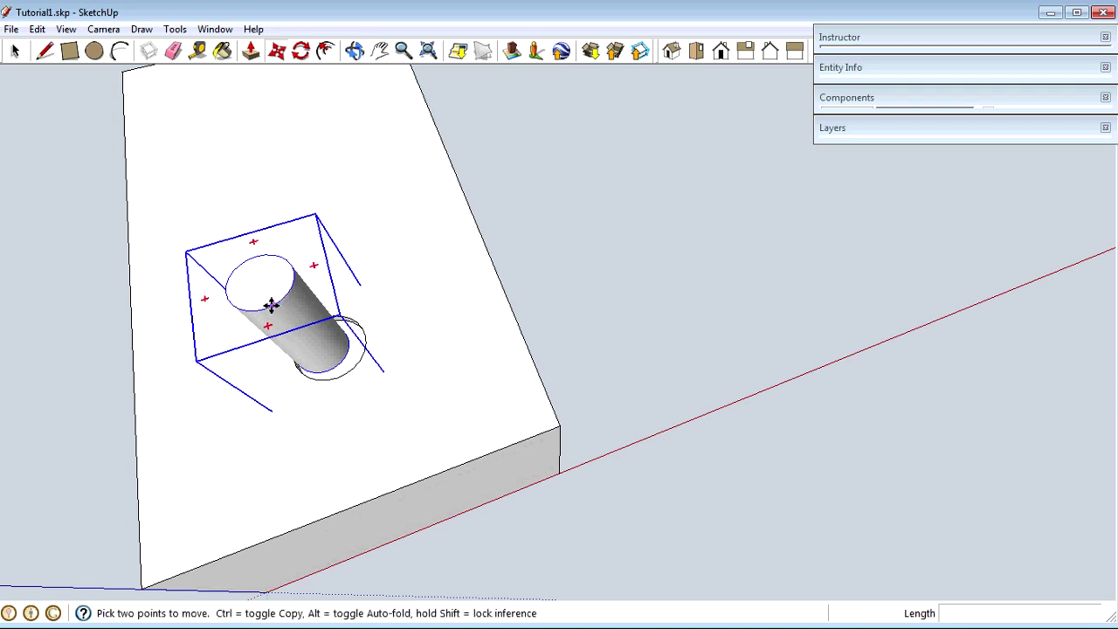
pyautogui.click(267, 295)
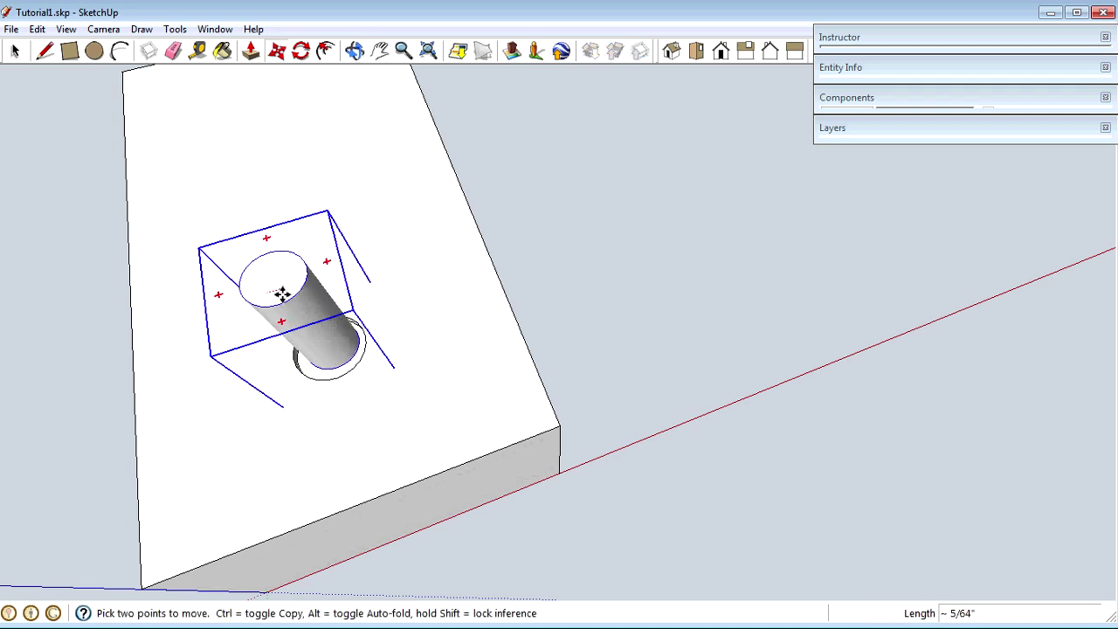
pyautogui.moveTo(300, 253); pyautogui.dragTo(469, 367, button='middle')
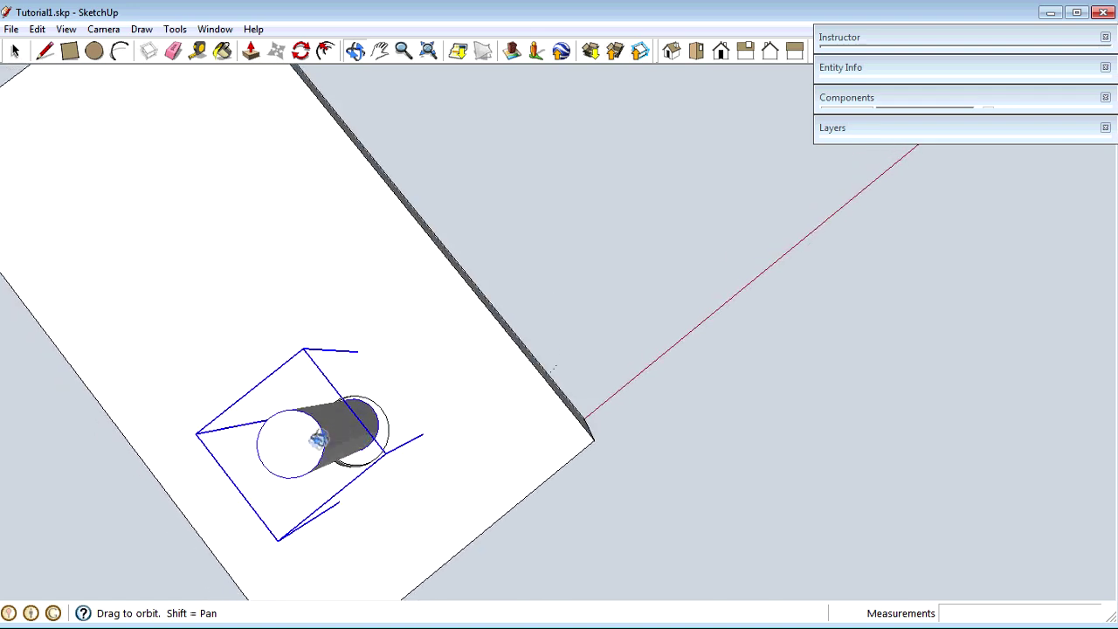
pyautogui.click(285, 445)
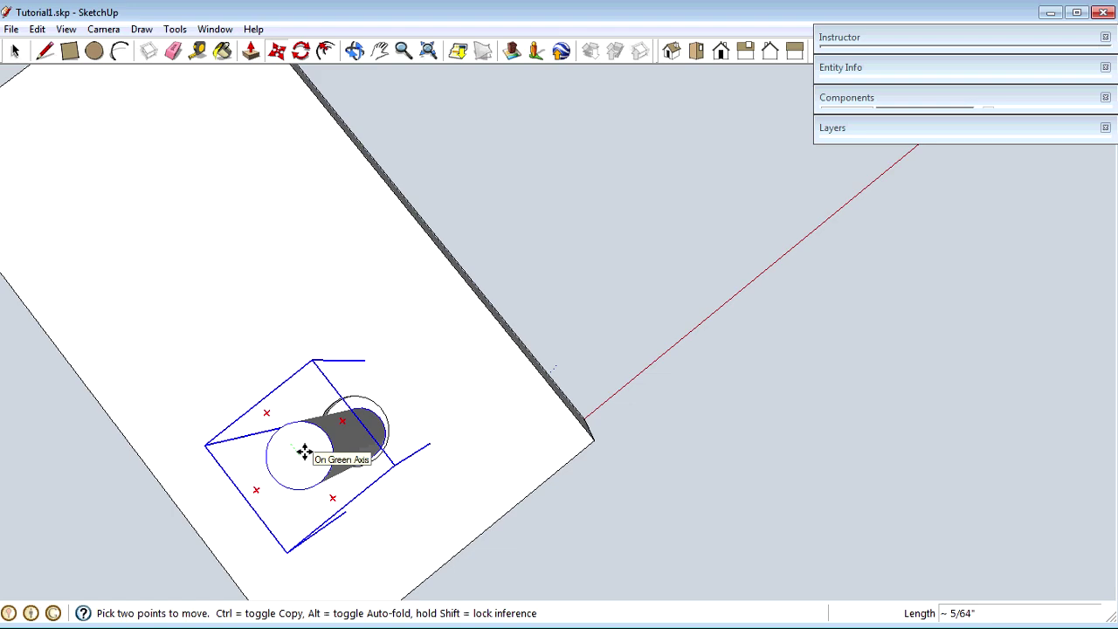
pyautogui.click(302, 452)
pyautogui.moveTo(254, 542); pyautogui.dragTo(478, 390, button='middle')
pyautogui.press('z')
pyautogui.moveTo(466, 516); pyautogui.dragTo(434, 367)
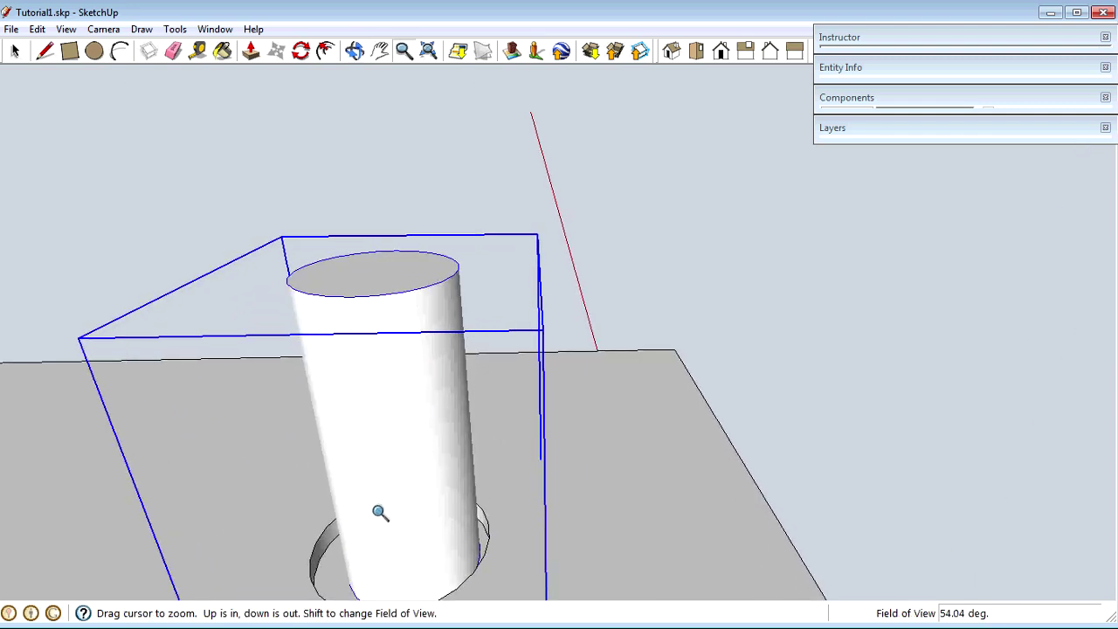
pyautogui.press('m')
pyautogui.click(367, 536)
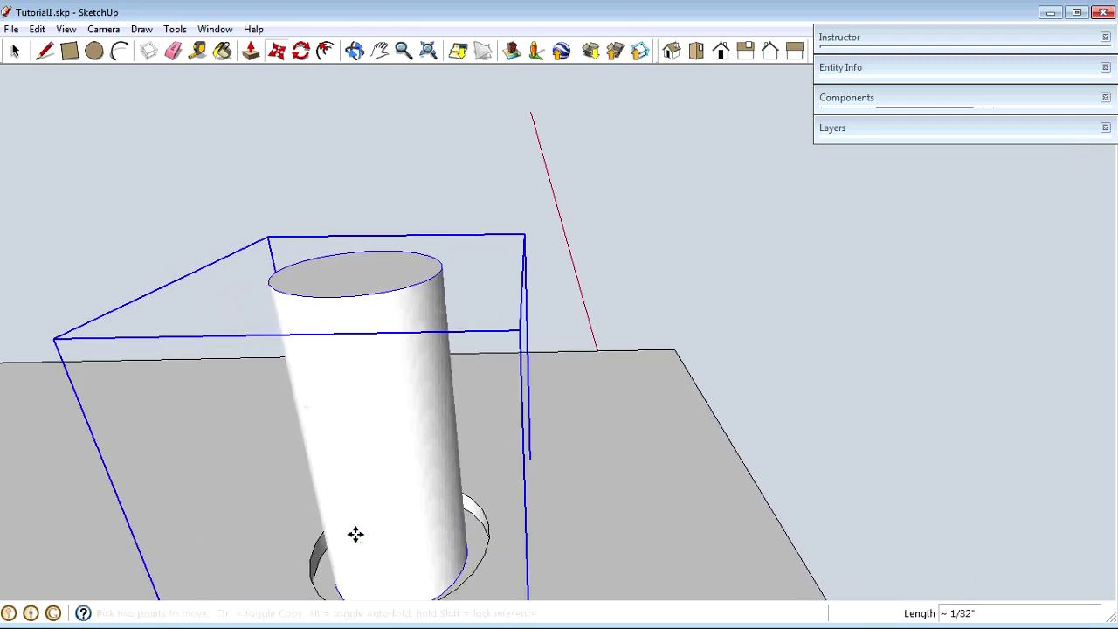
# Step: Check the switch's position next to the battery from below and save the model
pyautogui.moveTo(559, 482); pyautogui.dragTo(222, 282, button='middle')
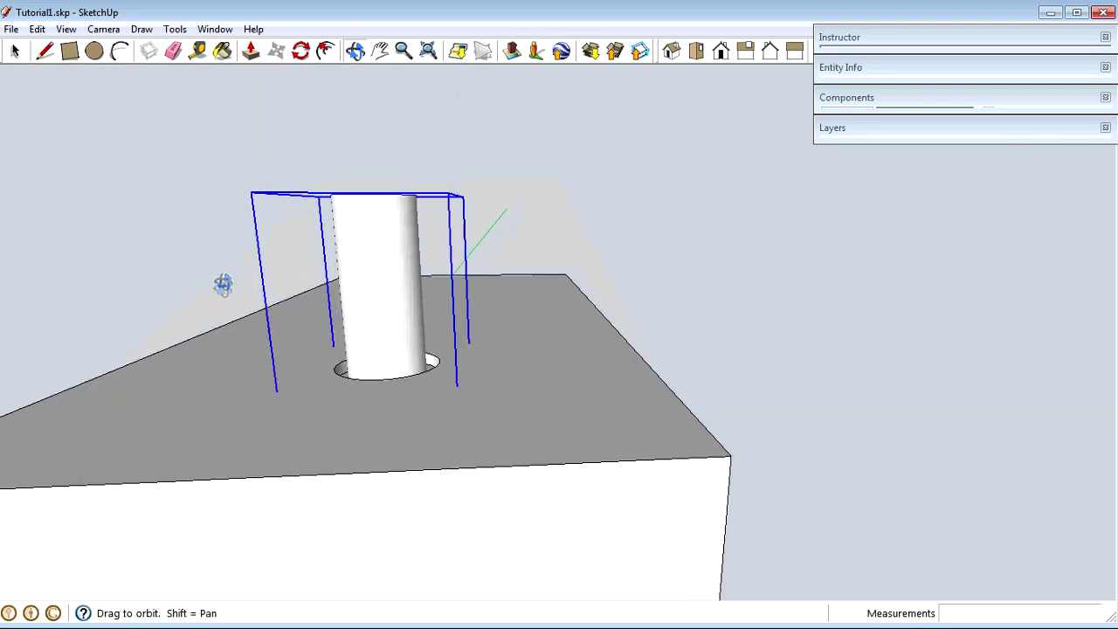
pyautogui.moveTo(420, 519); pyautogui.dragTo(305, 268, button='middle')
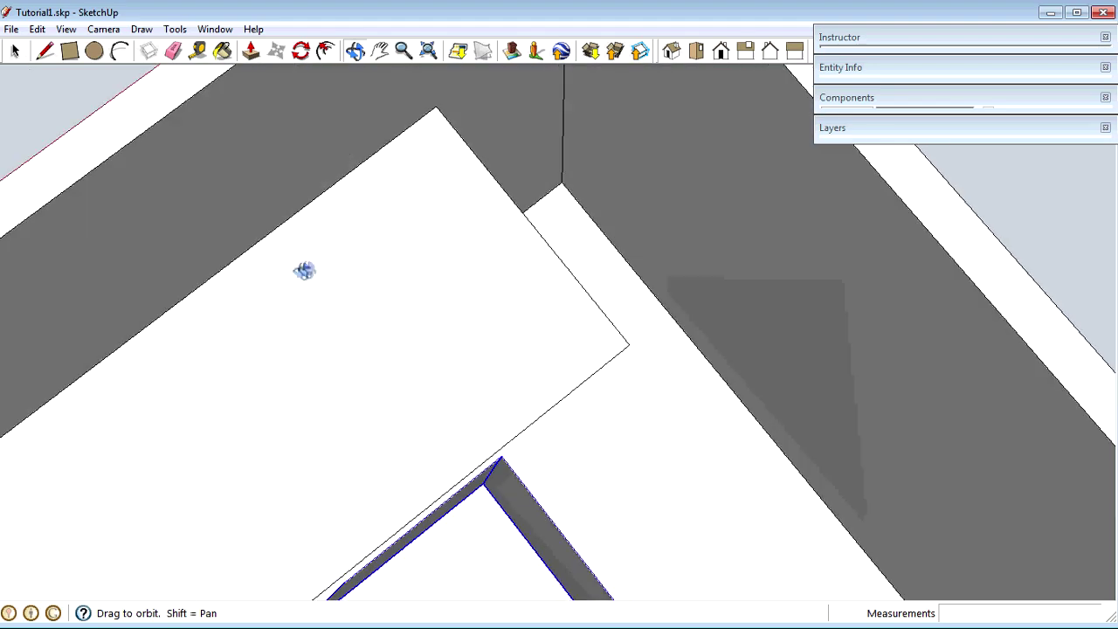
pyautogui.scroll(-3, 649, 573)
pyautogui.scroll(-5, 650, 573)
pyautogui.moveTo(669, 444); pyautogui.dragTo(737, 366, button='middle')
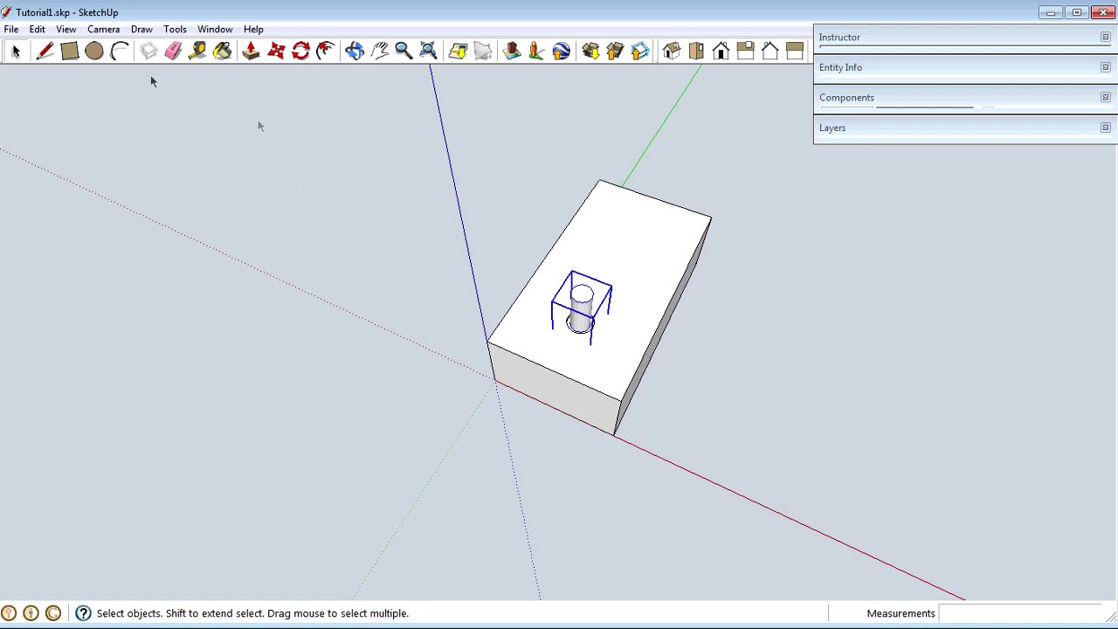
pyautogui.click(11, 29)
pyautogui.click(39, 91)
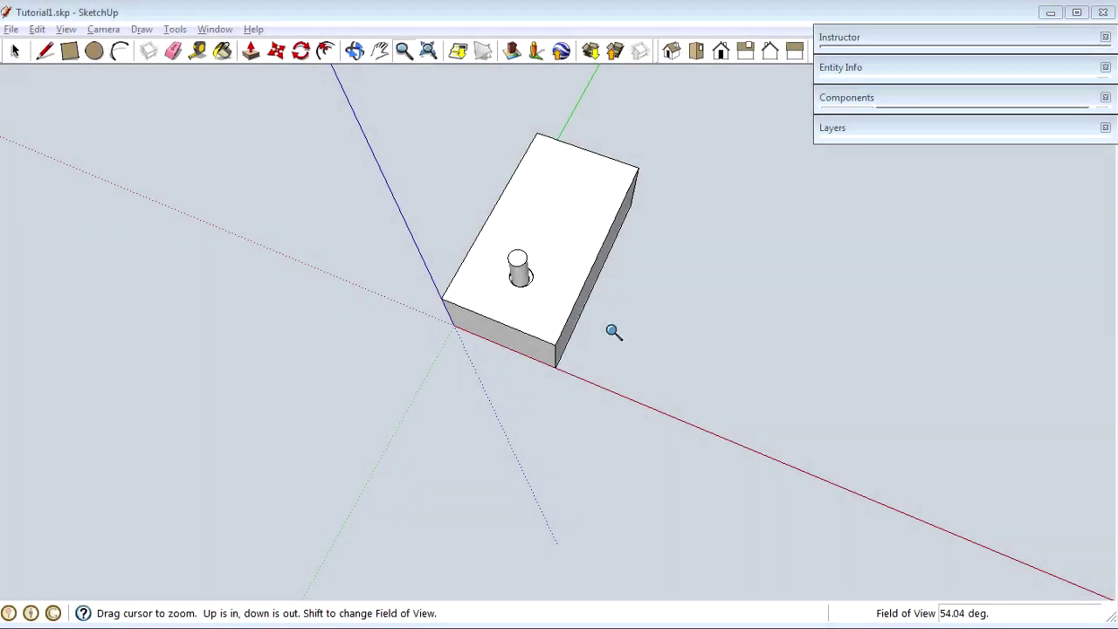
# Step: Select the enclosure component with its entity properties and the layer list expanded, and add a layer named Enclosure
pyautogui.moveTo(653, 394); pyautogui.dragTo(644, 333)
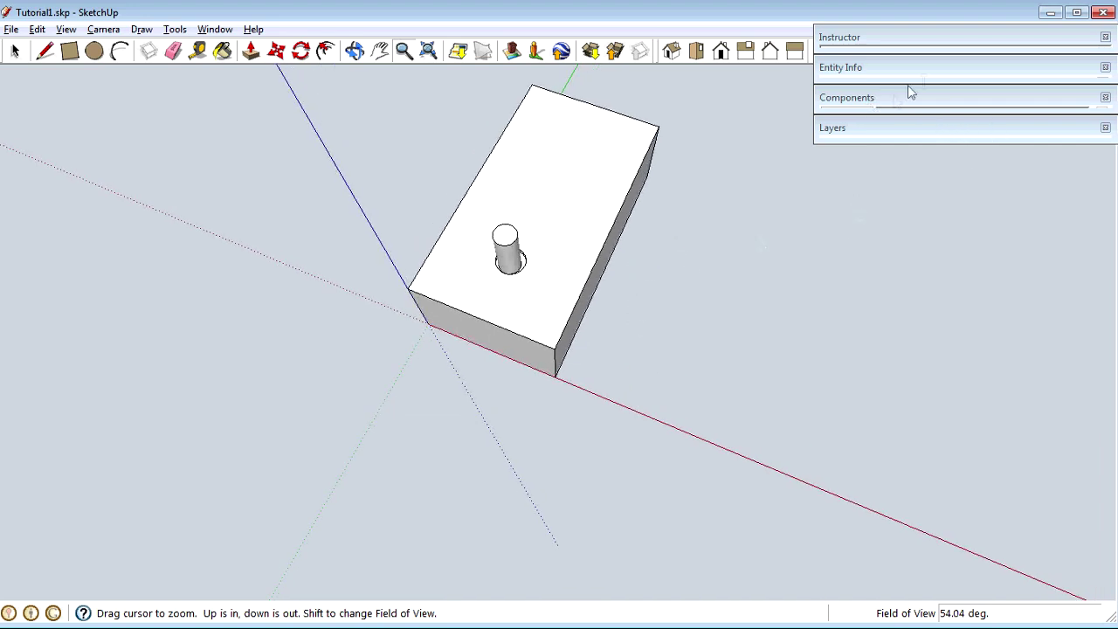
pyautogui.click(894, 126)
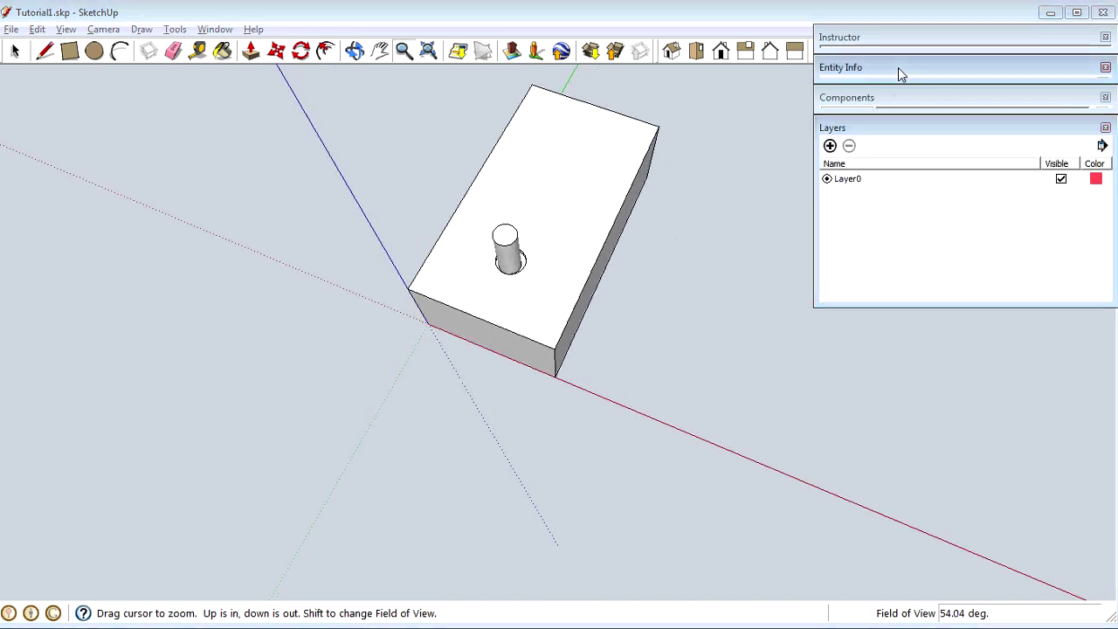
pyautogui.click(898, 67)
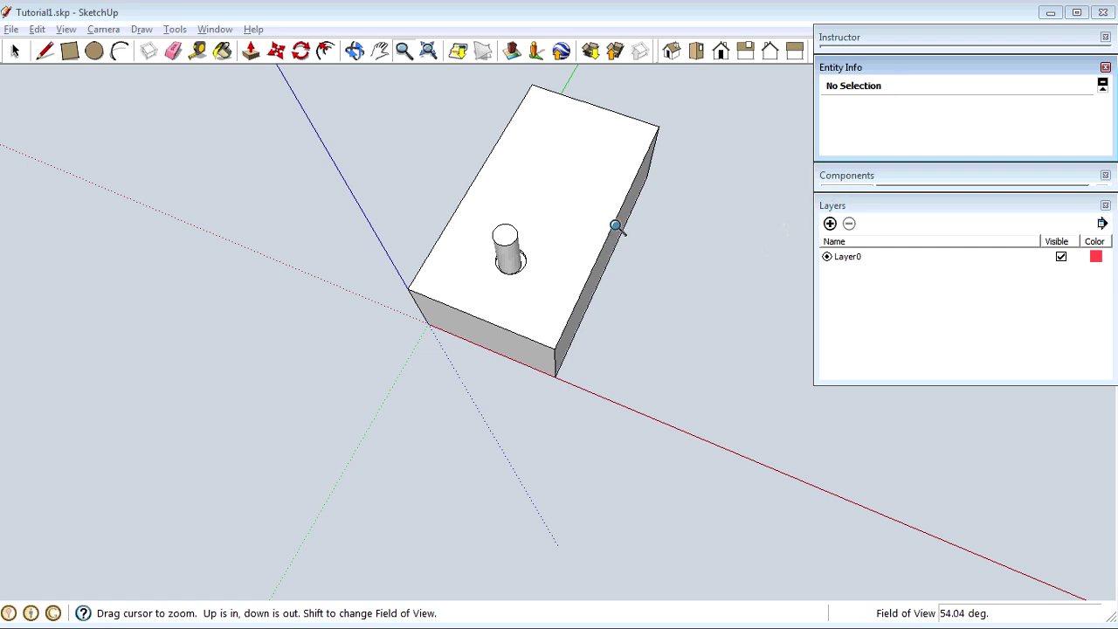
pyautogui.press('space')
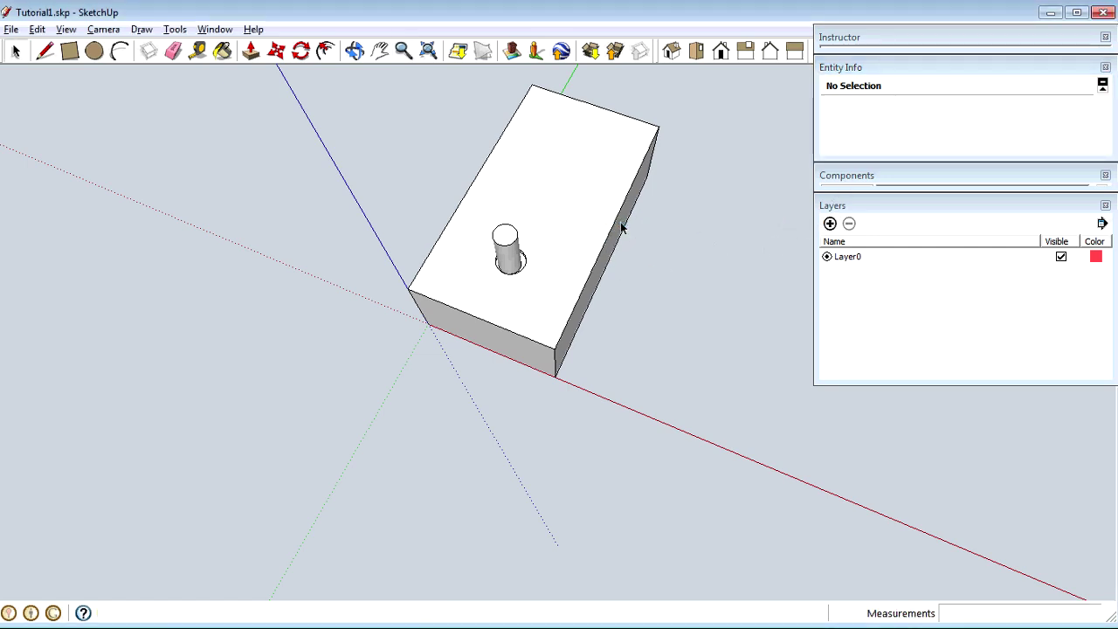
pyautogui.click(540, 189)
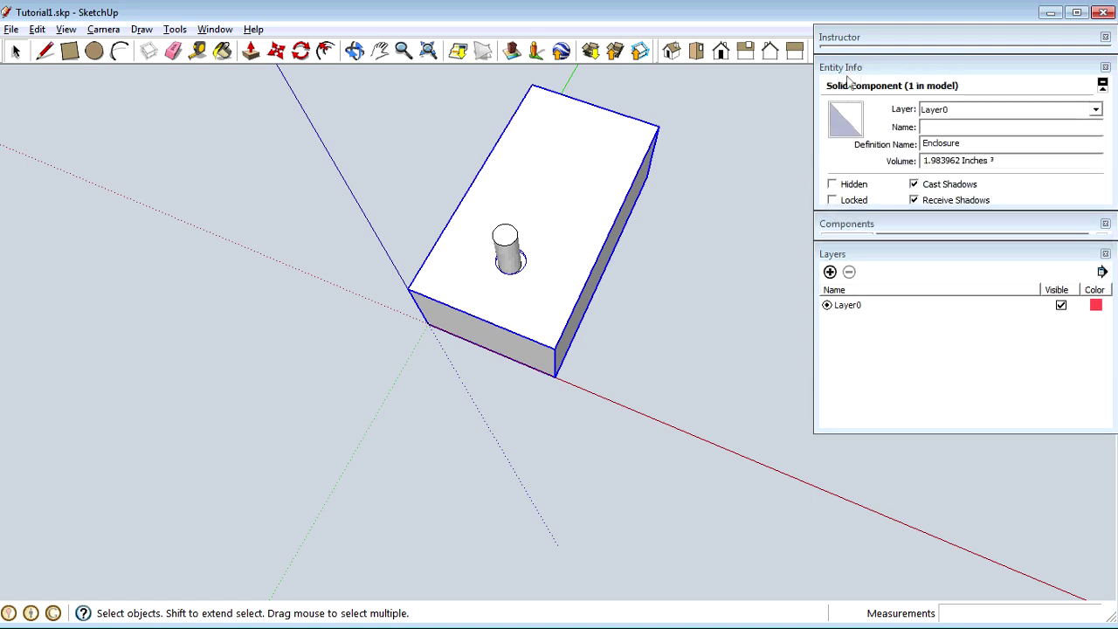
pyautogui.click(966, 144)
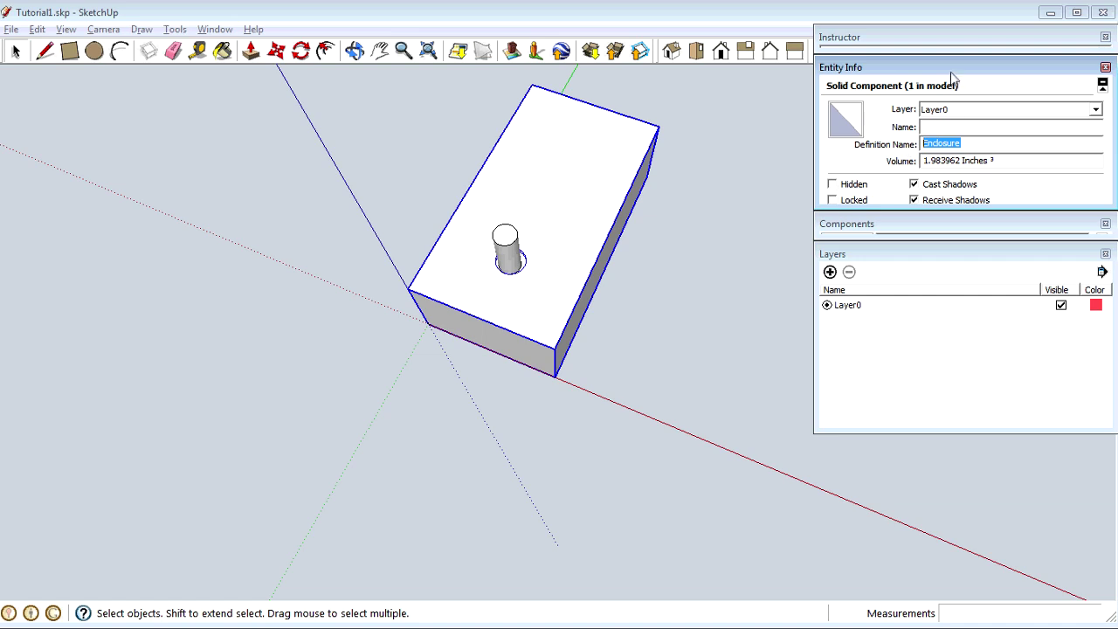
pyautogui.click(953, 69)
pyautogui.click(830, 271)
pyautogui.write('EW')
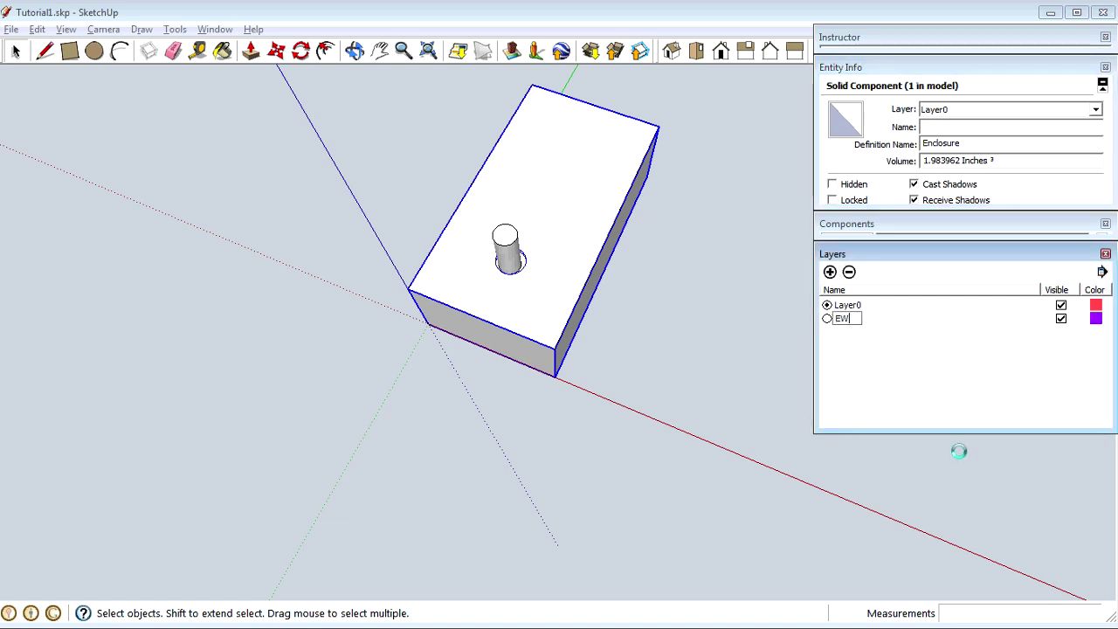
pyautogui.write('closure')
pyautogui.press('Return')
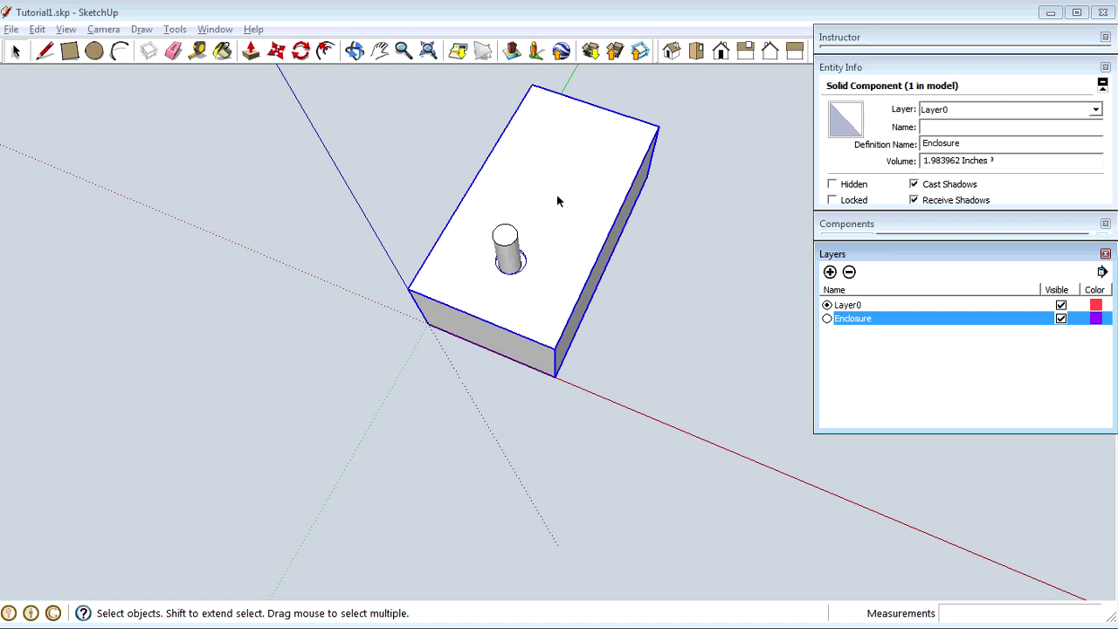
# Step: Assign the enclosure component to the Enclosure layer and test the assignment by hiding and showing that layer
pyautogui.click(1096, 109)
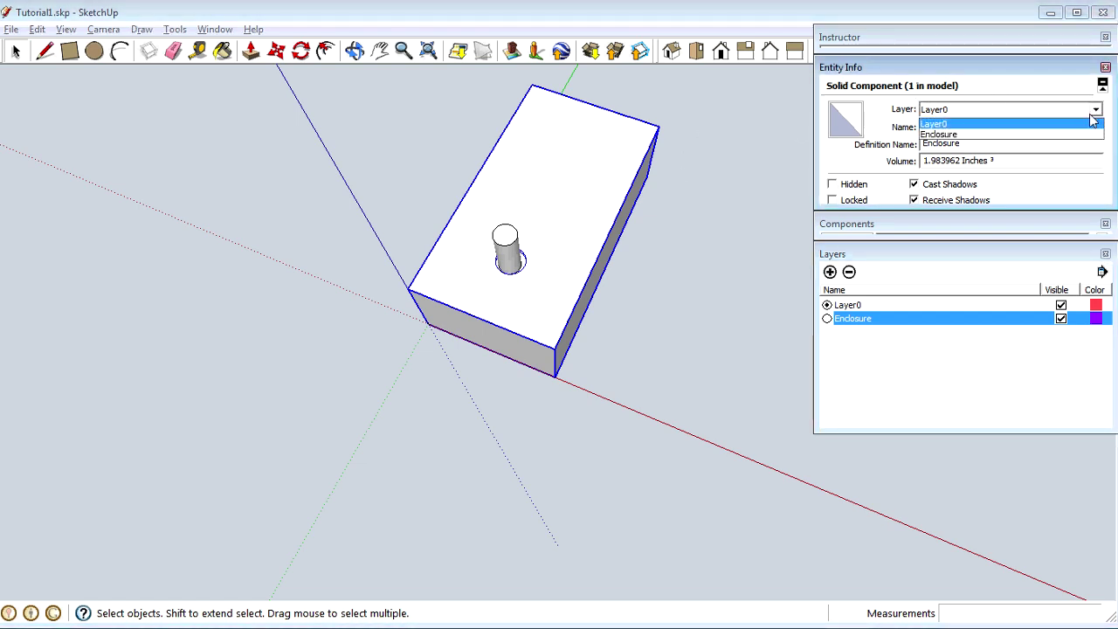
pyautogui.click(1075, 133)
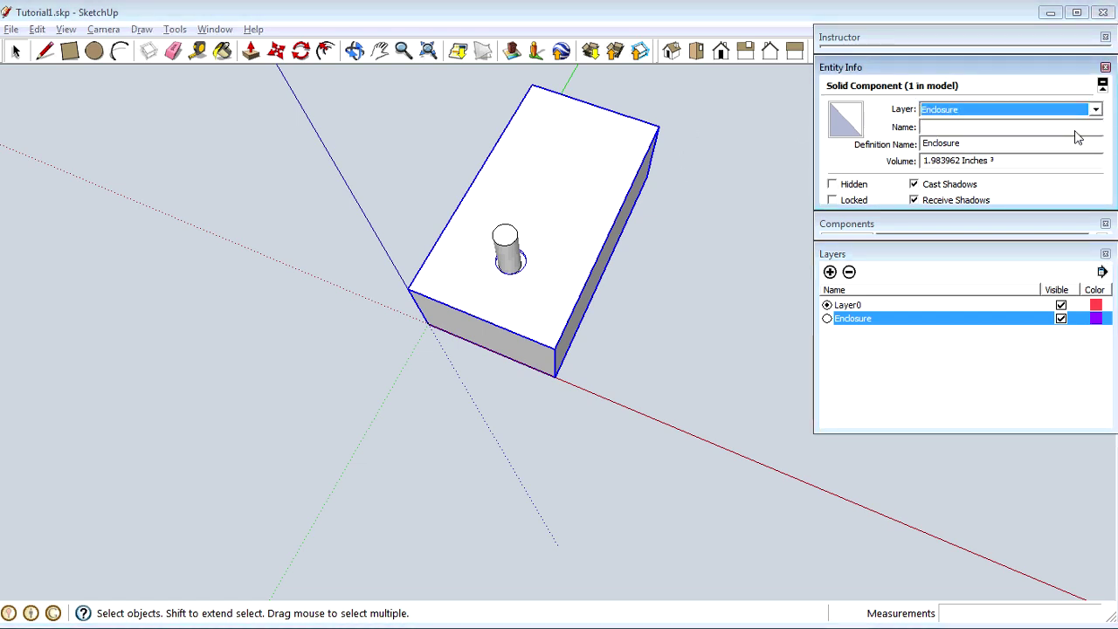
pyautogui.click(1060, 319)
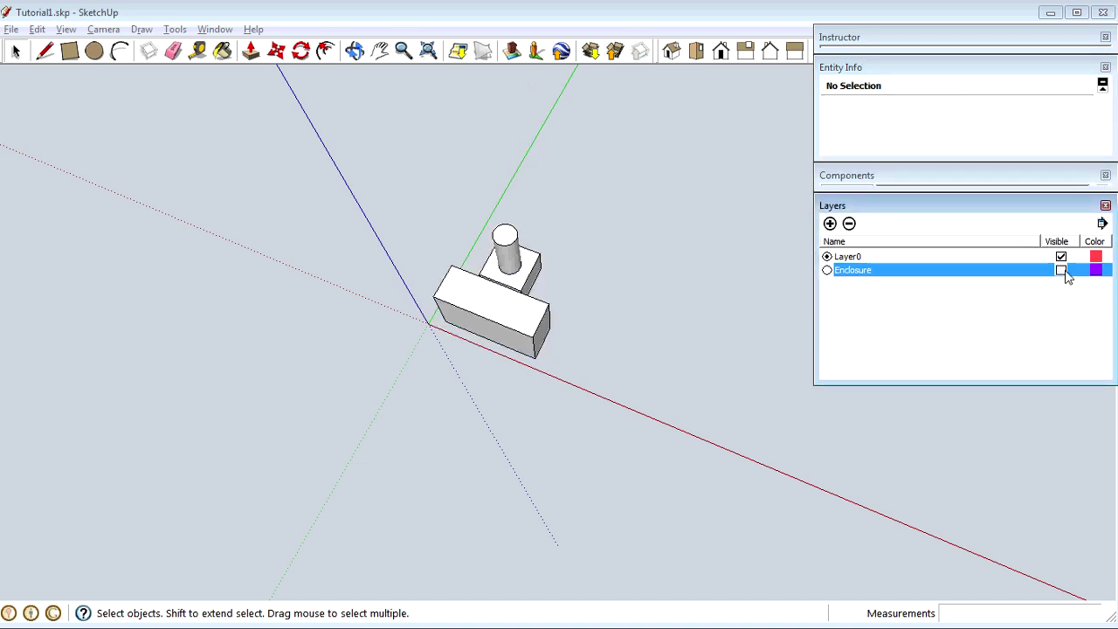
pyautogui.click(1061, 271)
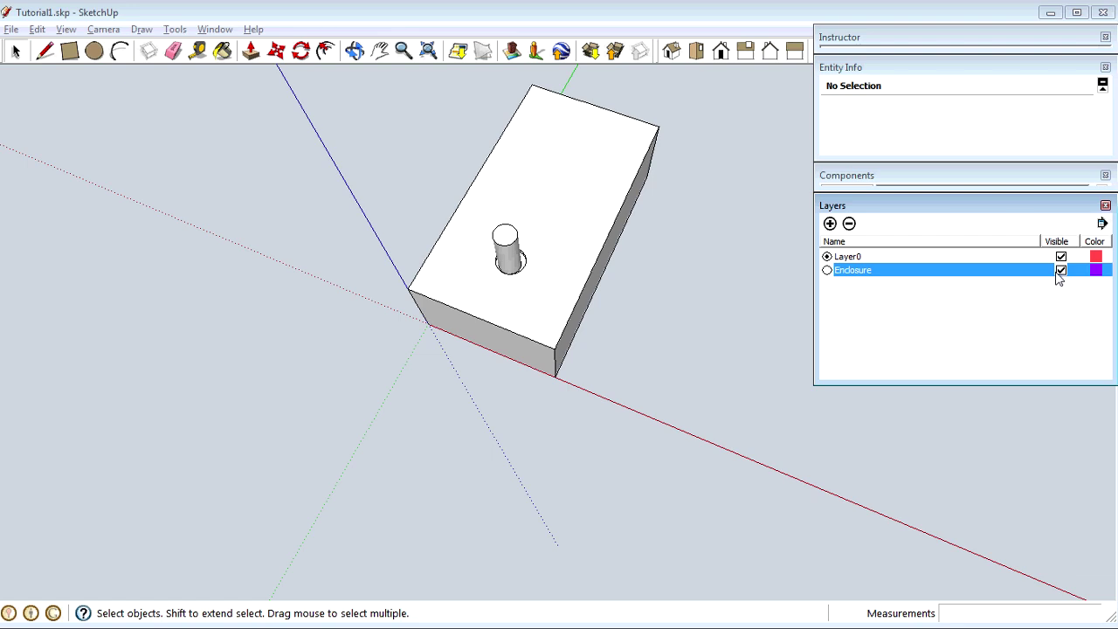
# Step: Add a layer named Pots and Switches and assign the 3PDT switch component to it
pyautogui.click(511, 253)
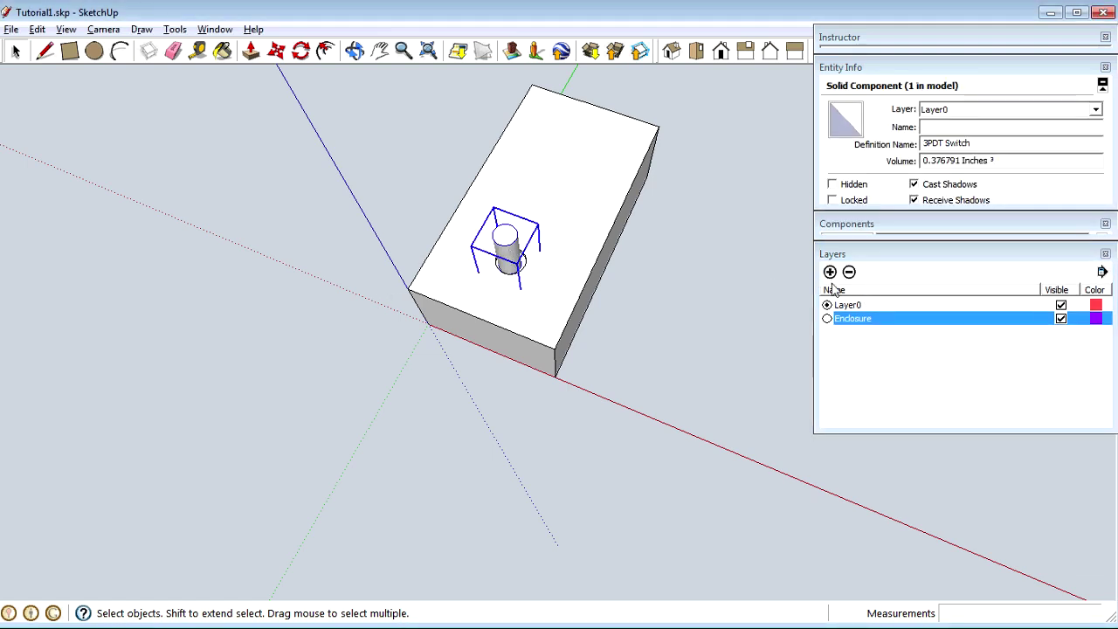
pyautogui.click(959, 145)
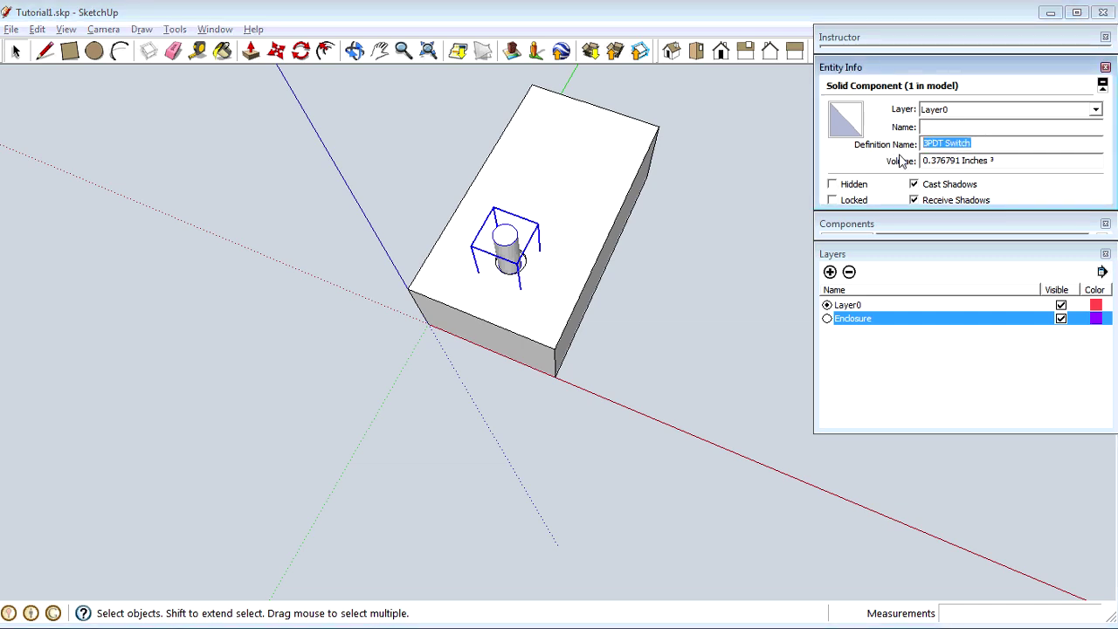
pyautogui.click(830, 272)
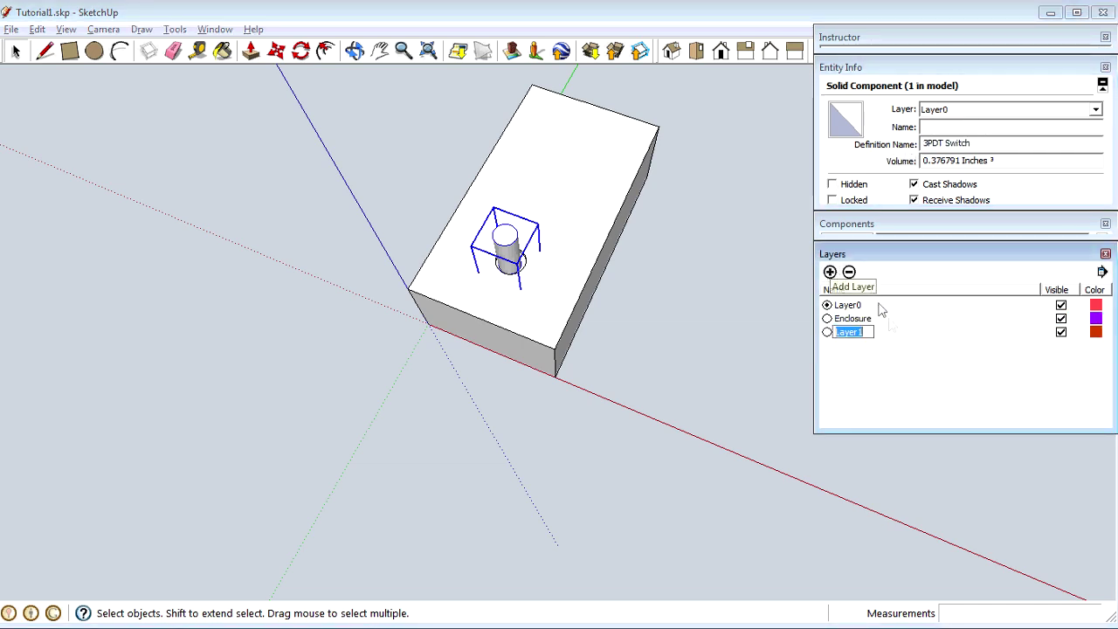
pyautogui.write('Pots and Switches')
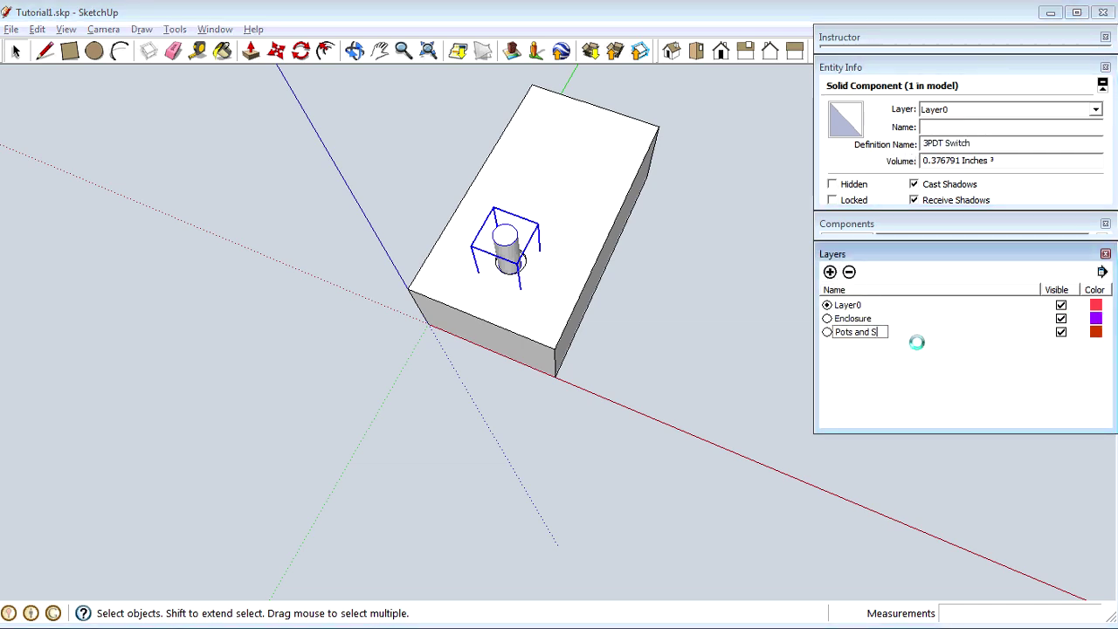
pyautogui.press('Return')
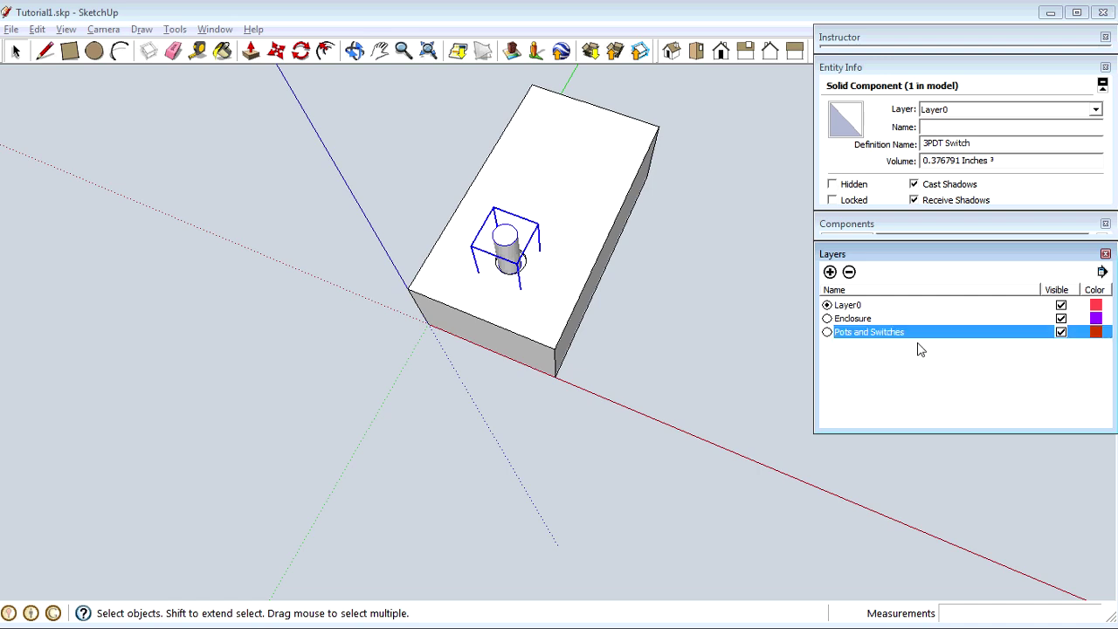
pyautogui.click(1004, 109)
pyautogui.click(1003, 144)
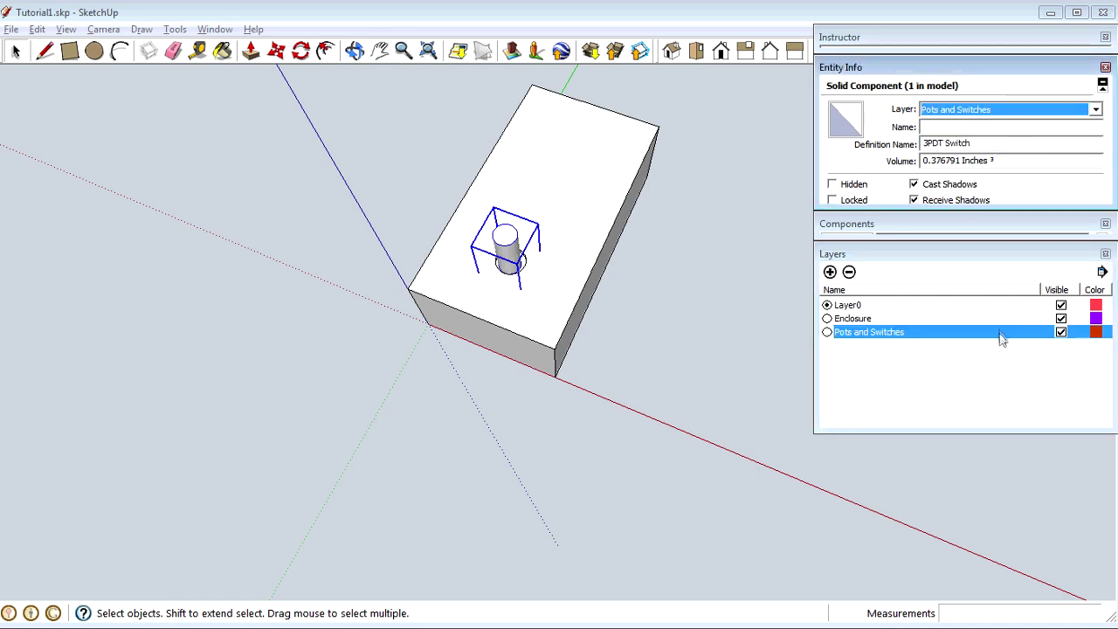
# Step: Test the Pots and Switches layer by hiding and showing it, and collapse the layer list and entity properties
pyautogui.click(1061, 332)
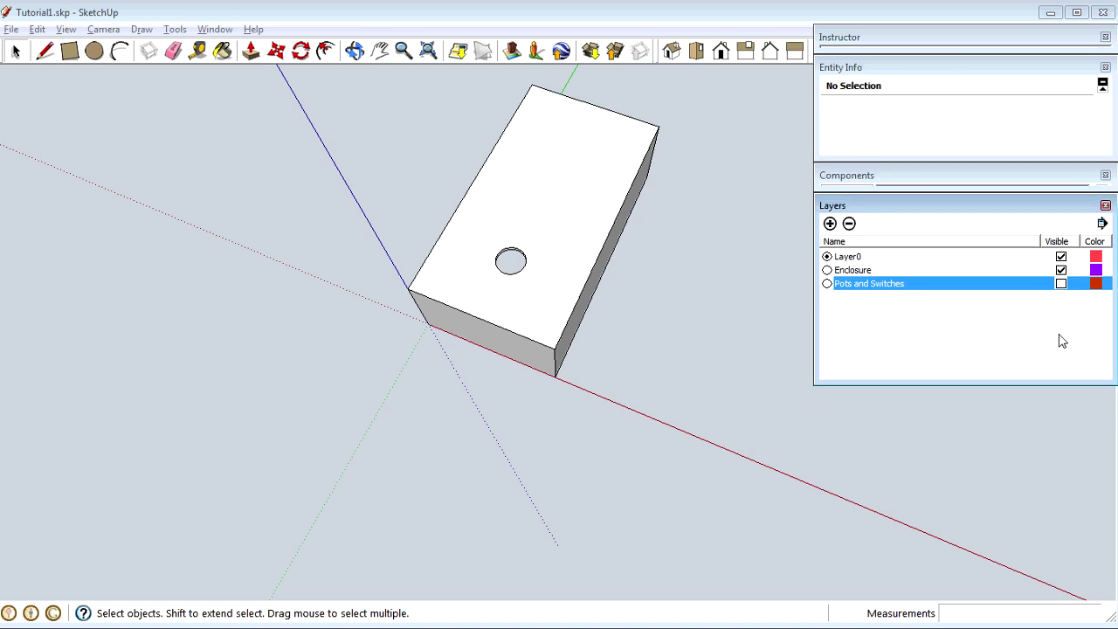
pyautogui.click(1060, 284)
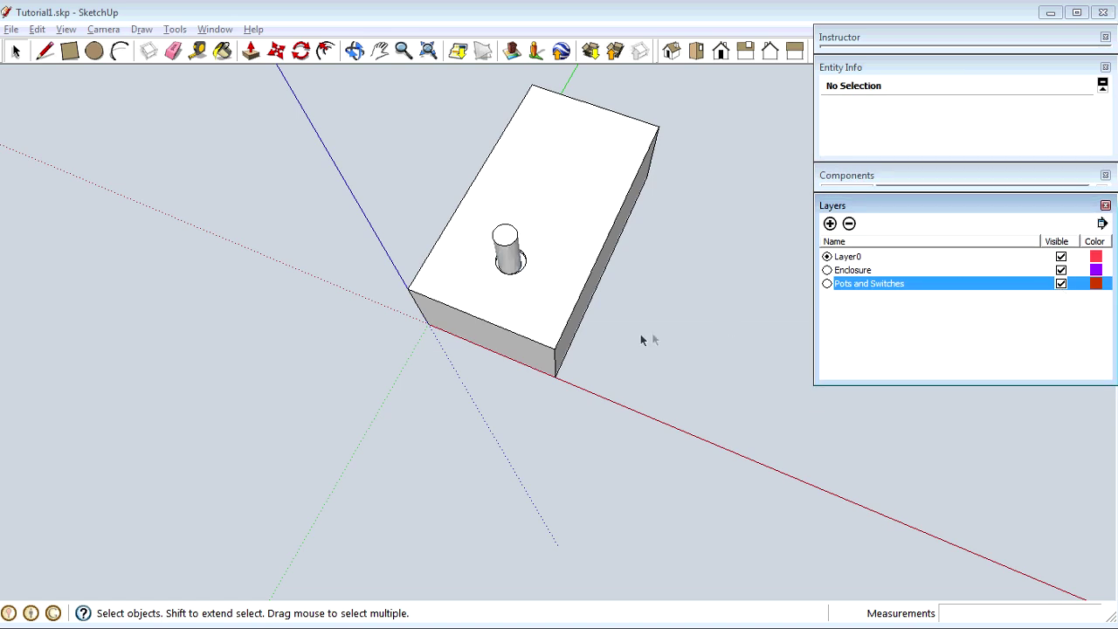
pyautogui.click(961, 209)
pyautogui.click(931, 70)
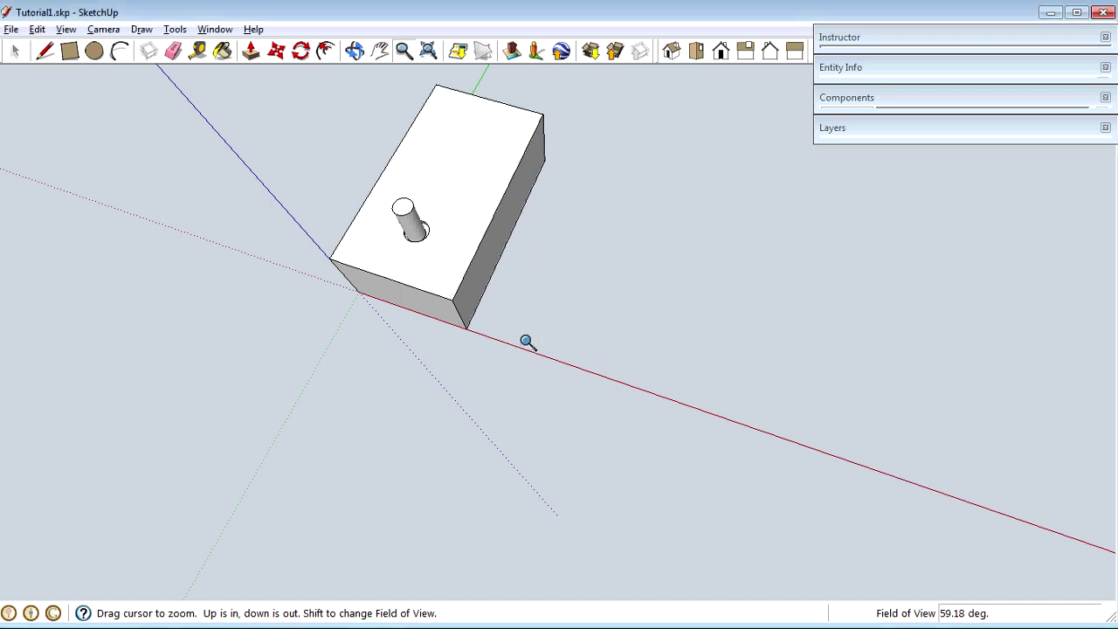
# Step: Draw a small rectangle starting on the red axis beside the enclosure, with a 3/4 inch side along that axis
pyautogui.press('r')
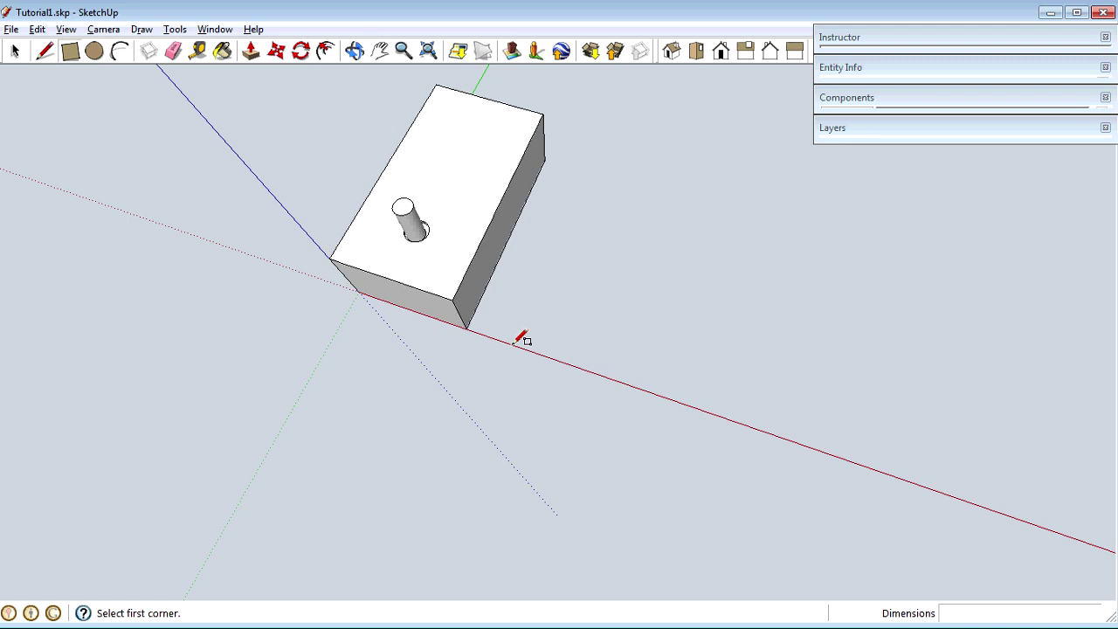
pyautogui.click(515, 343)
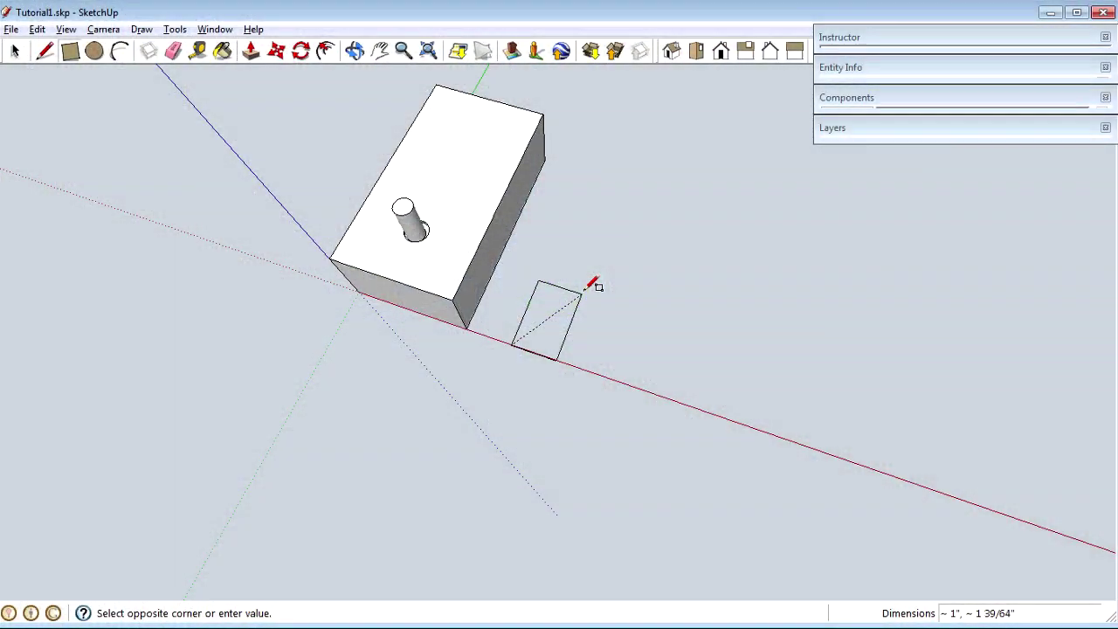
pyautogui.click(582, 292)
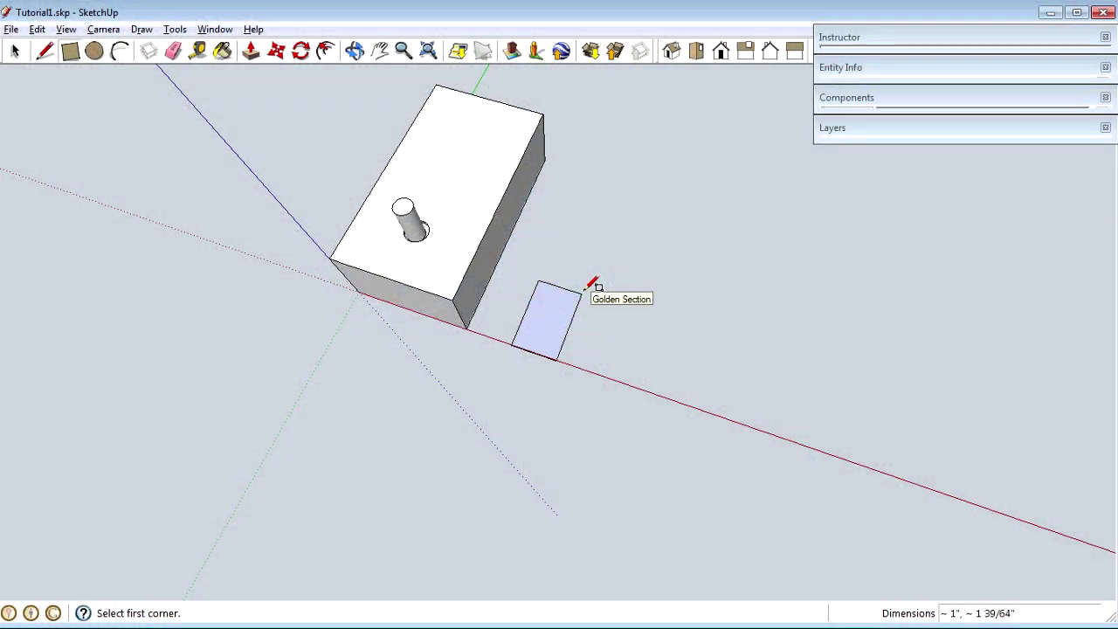
pyautogui.write('3/4,')
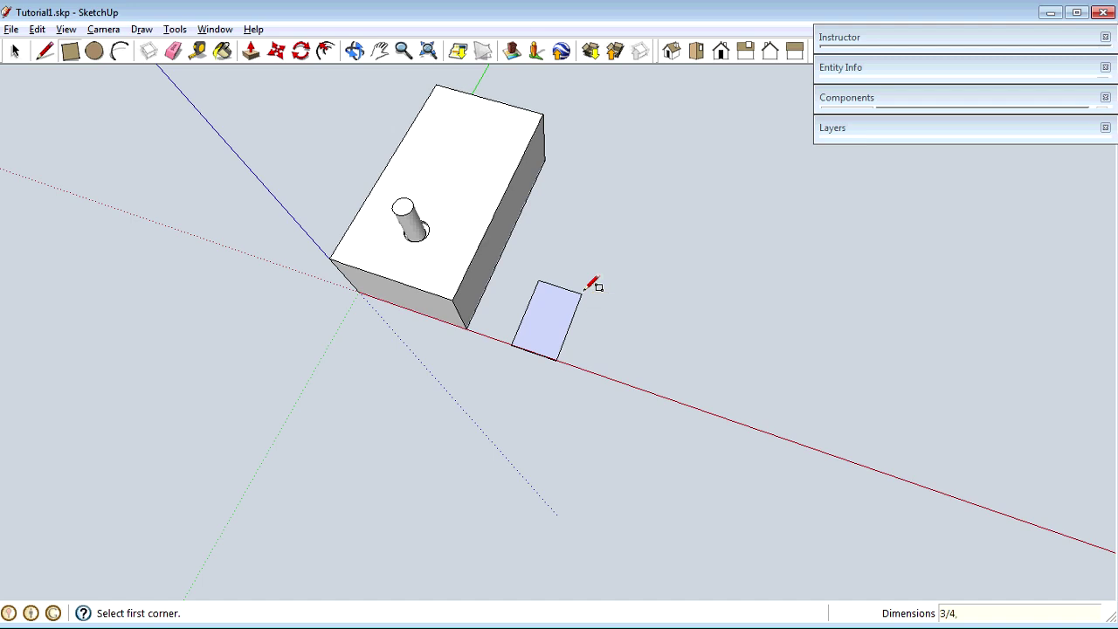
pyautogui.hotkey('ctrl', 'z')
# Step: Turn the small rectangle's face into a component named test
pyautogui.press('z')
pyautogui.moveTo(544, 392); pyautogui.dragTo(527, 209)
pyautogui.press('space')
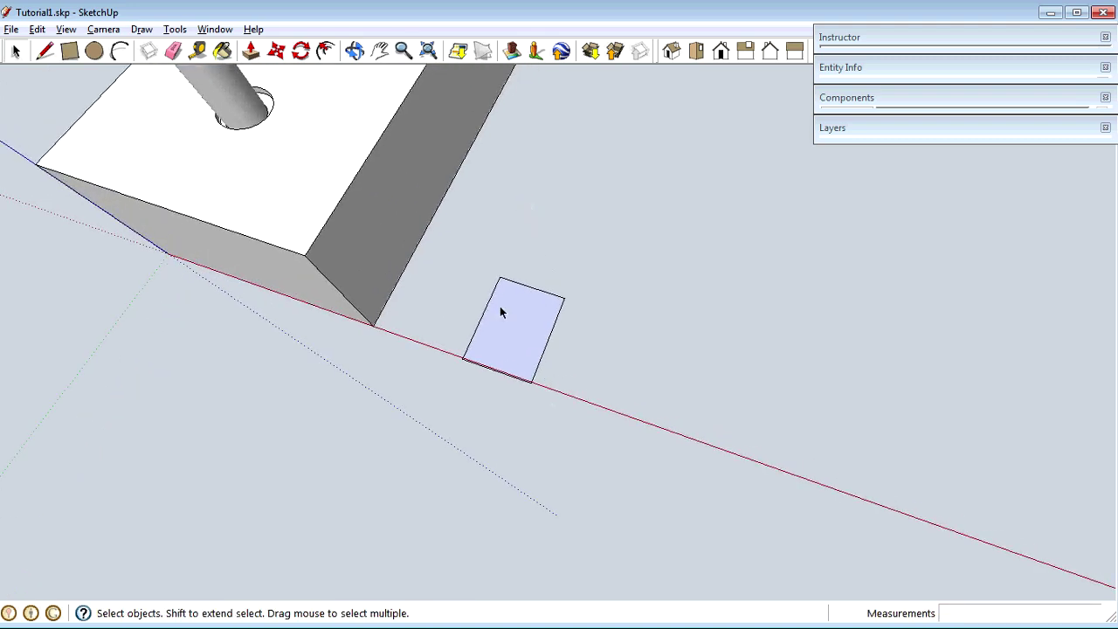
pyautogui.click(500, 310)
pyautogui.press('g')
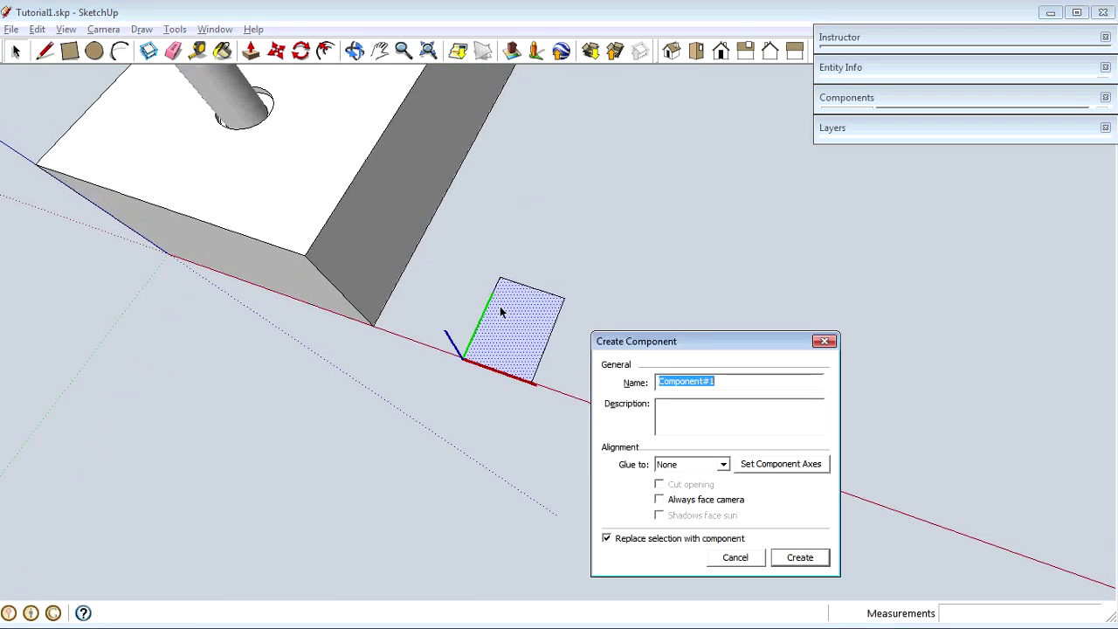
pyautogui.write('test')
pyautogui.press('Return')
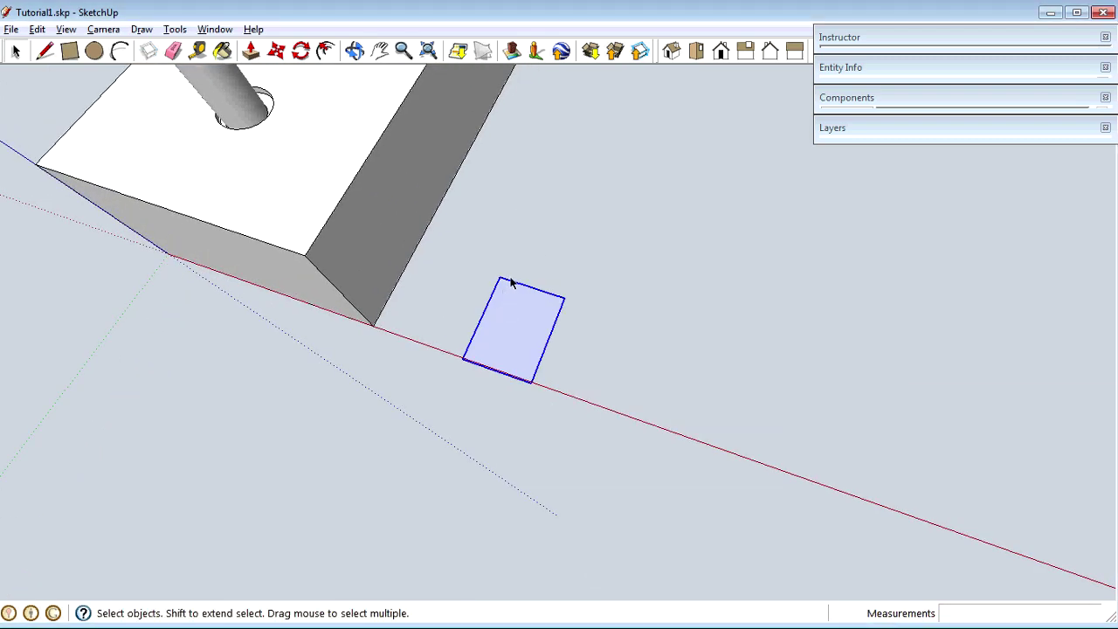
# Step: Open the test component for editing and push/pull its face up 5/16 inch into a box
pyautogui.doubleClick(500, 335)
pyautogui.press('p')
pyautogui.moveTo(535, 362); pyautogui.dragTo(539, 337)
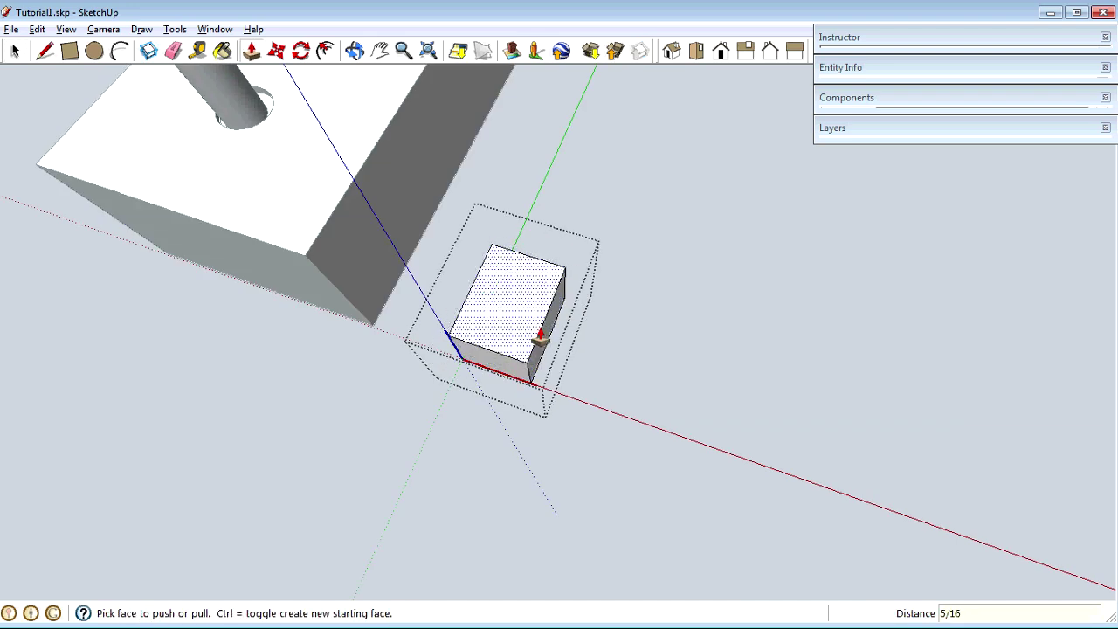
pyautogui.click(541, 337)
pyautogui.click(545, 291)
# Step: Draw an upright arc across the top edge of the test box's front face, bulging upward about 3/32 inch
pyautogui.moveTo(507, 327)
pyautogui.mouseDown(button='middle')
pyautogui.moveTo(599, 150)
pyautogui.moveTo(510, 51)
pyautogui.moveTo(530, 303)
pyautogui.moveTo(549, 309)
pyautogui.moveTo(497, 339)
pyautogui.mouseUp(button='middle')
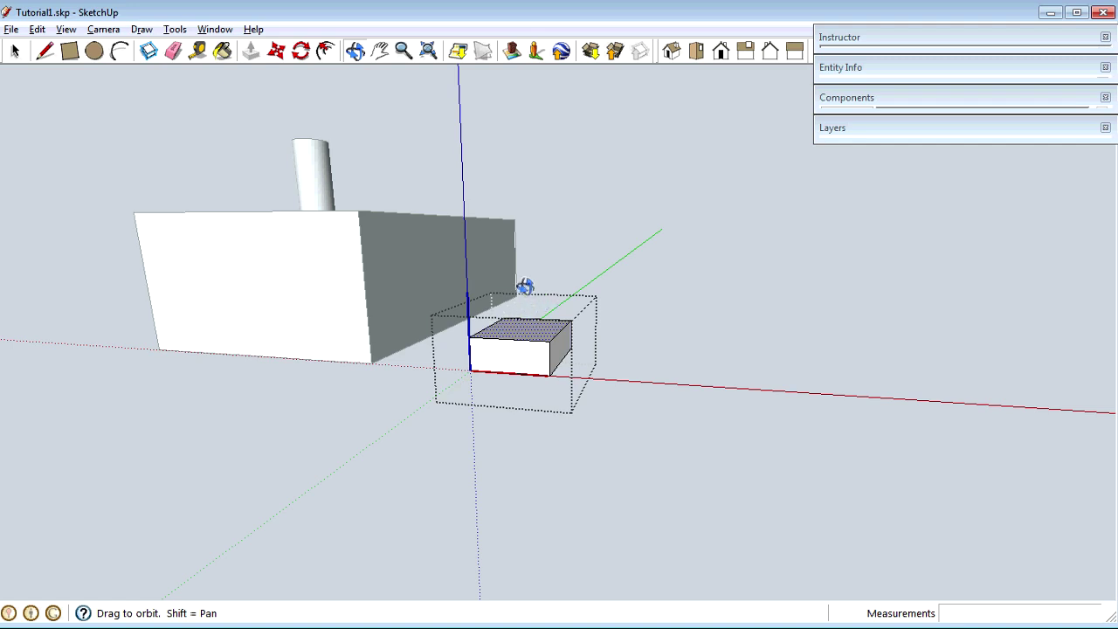
pyautogui.click(119, 57)
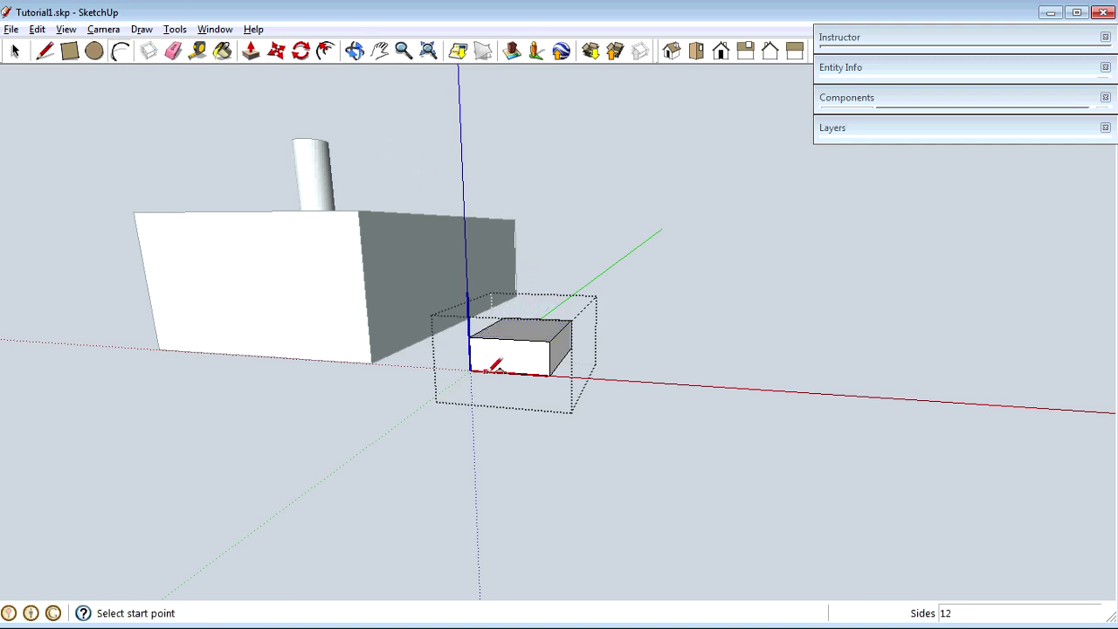
pyautogui.press('z')
pyautogui.moveTo(514, 450)
pyautogui.mouseDown()
pyautogui.moveTo(515, 262)
pyautogui.moveTo(511, 349)
pyautogui.moveTo(490, 385)
pyautogui.mouseUp()
pyautogui.press('a')
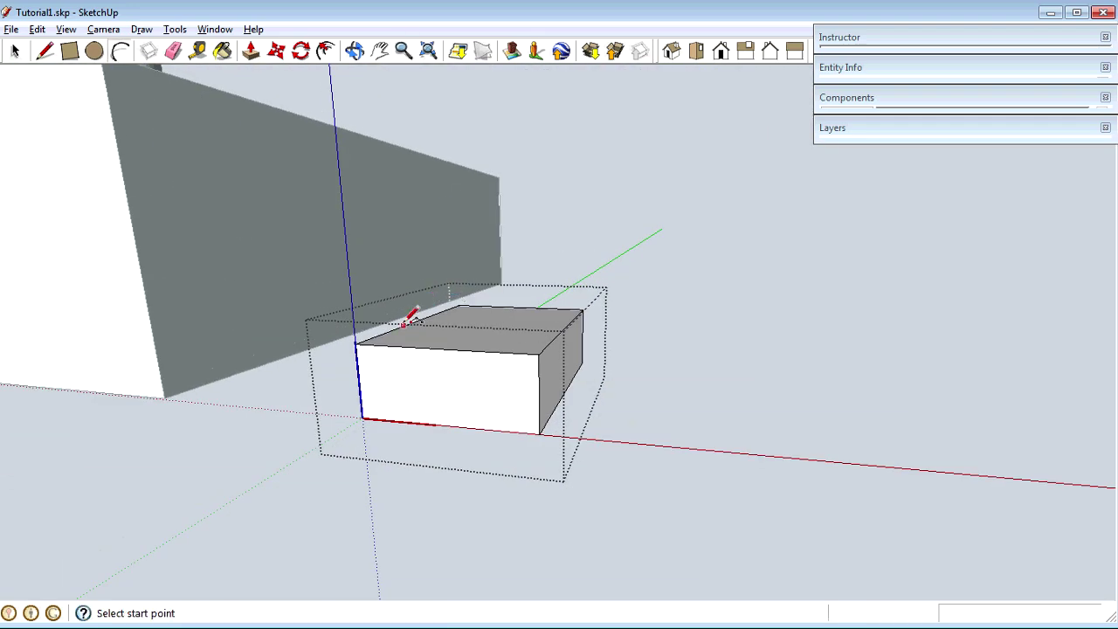
pyautogui.click(356, 344)
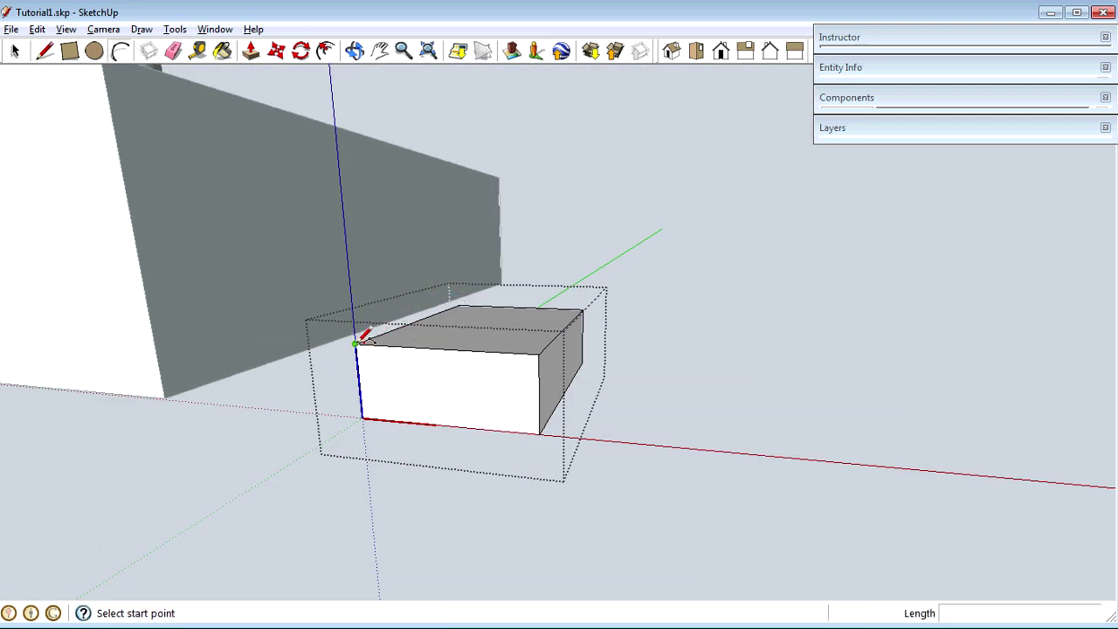
pyautogui.click(539, 352)
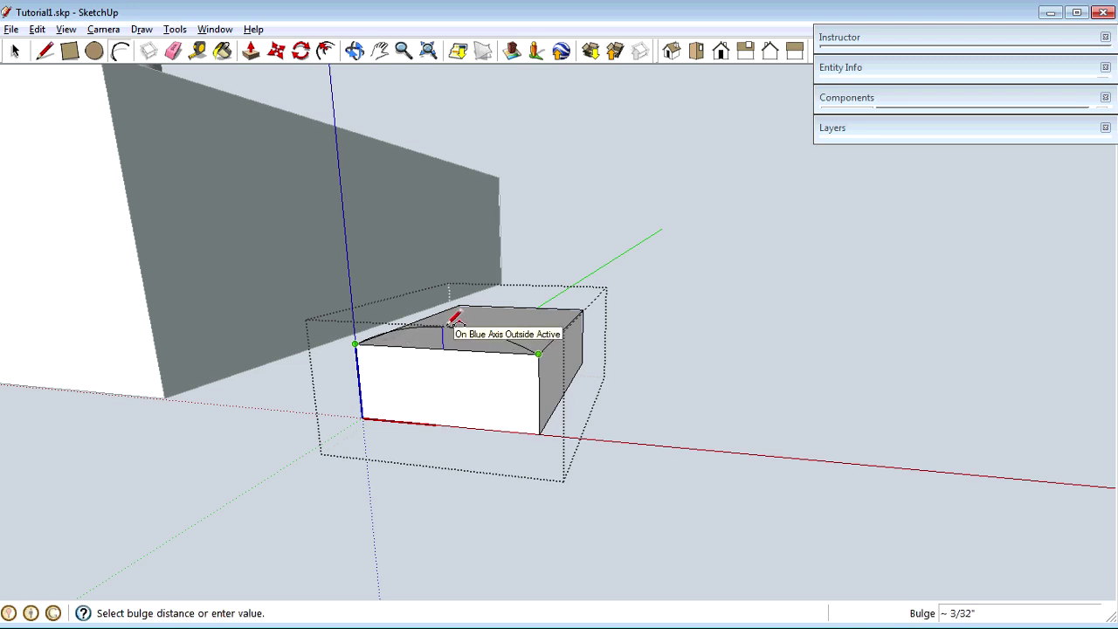
pyautogui.click(450, 323)
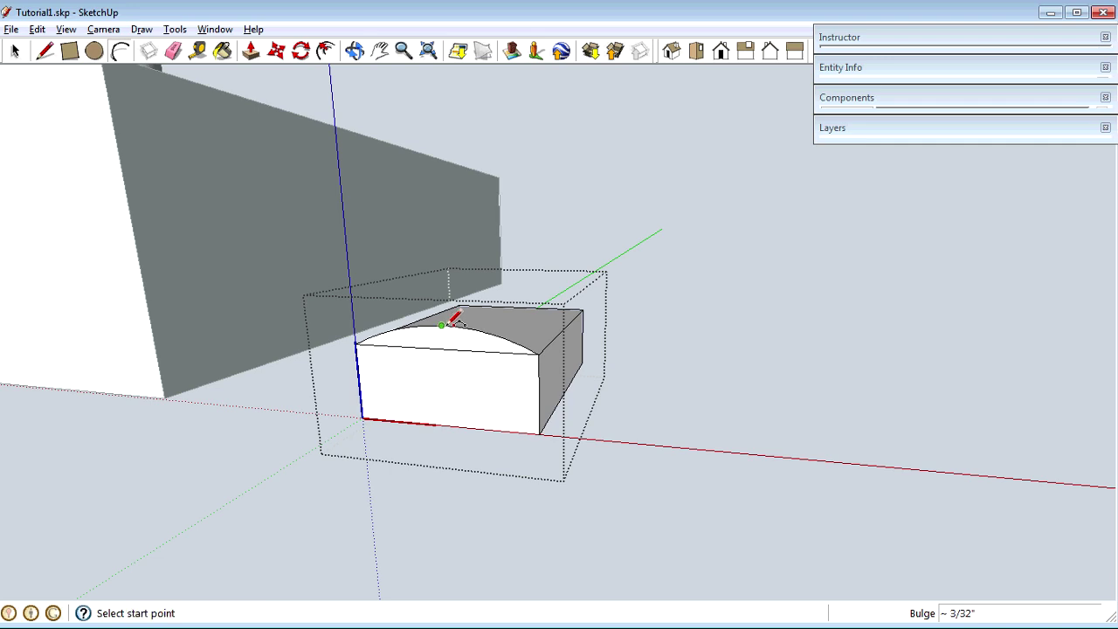
# Step: Set the arc's bulge to 5/16 inch and push/pull the arched face back to the box's rear end
pyautogui.write('5/1')
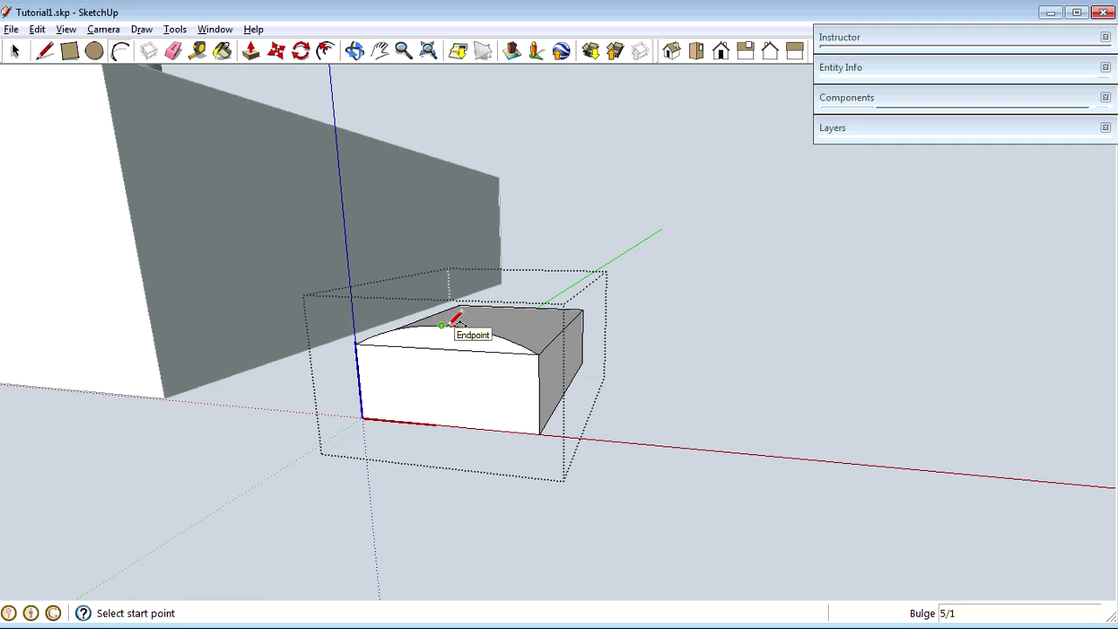
pyautogui.write('6')
pyautogui.press('Return')
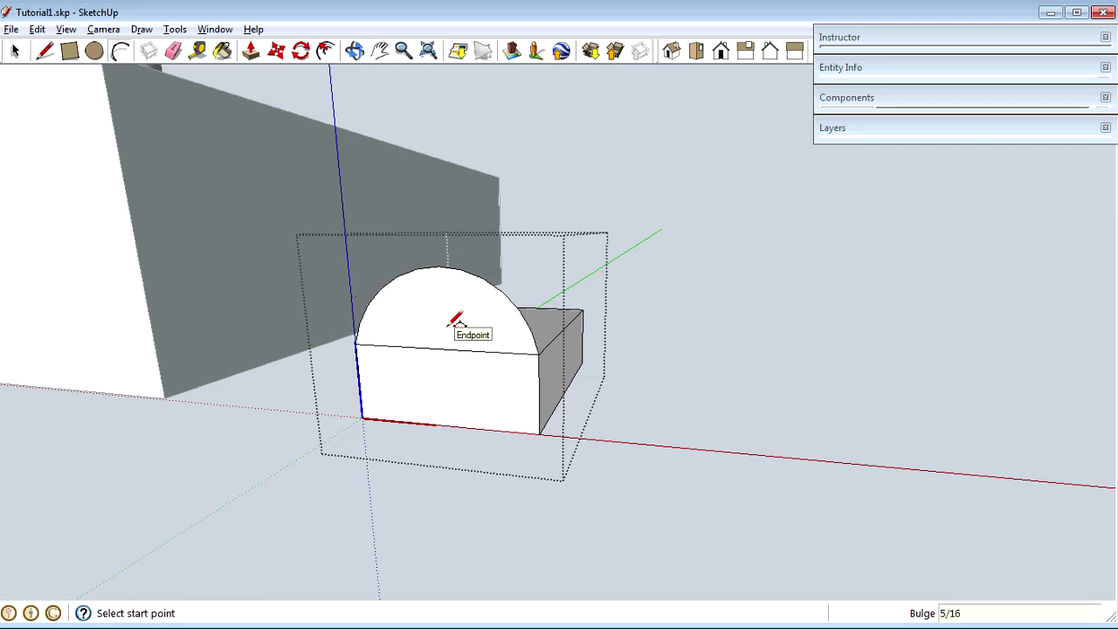
pyautogui.press('p')
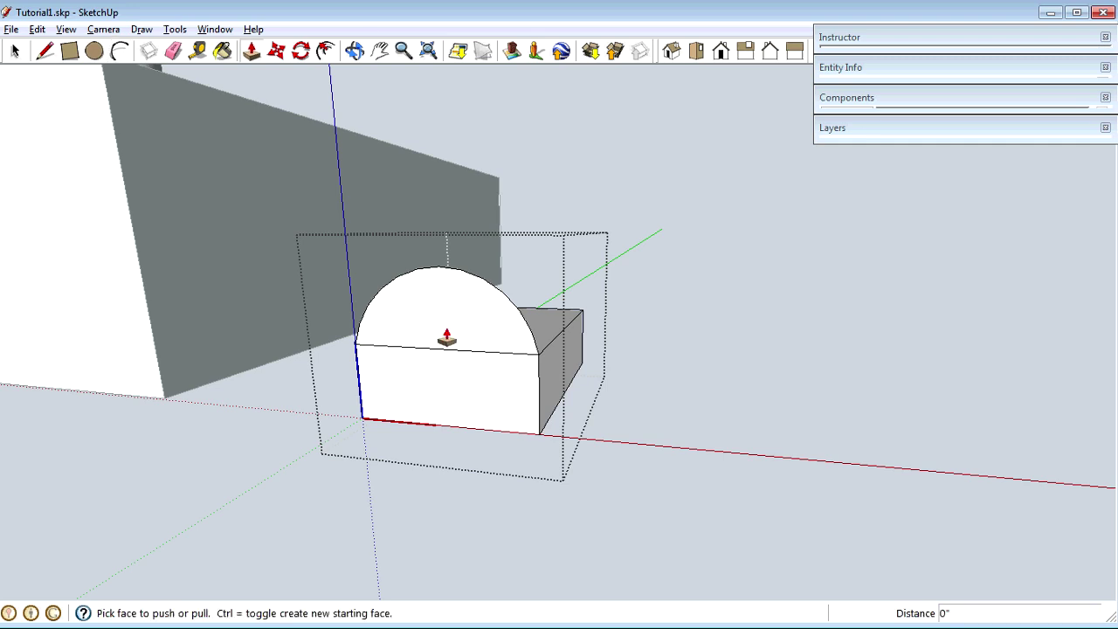
pyautogui.moveTo(458, 330); pyautogui.dragTo(519, 255)
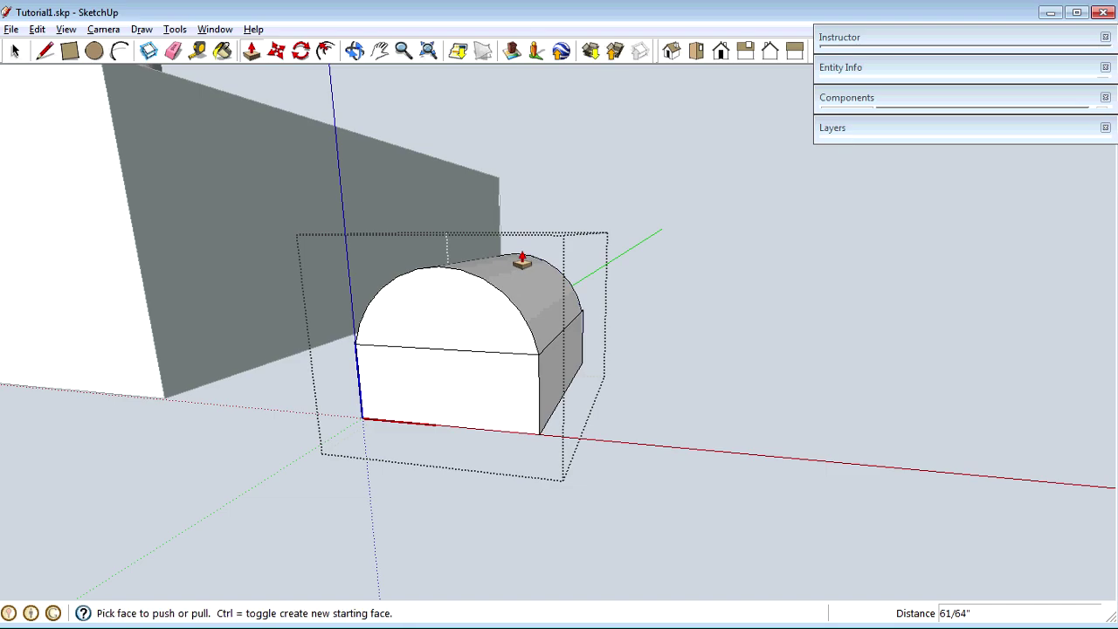
pyautogui.click(521, 260)
# Step: Delete the line separating the arch from the rectangular front face of the test part
pyautogui.press('o')
pyautogui.moveTo(594, 229); pyautogui.dragTo(758, 189)
pyautogui.press('space')
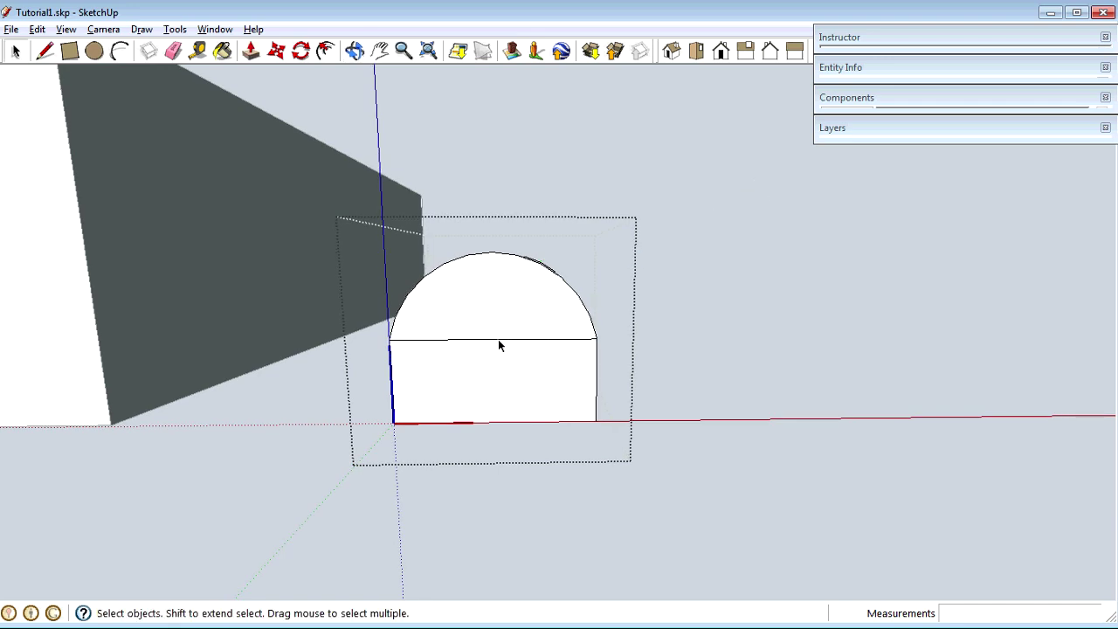
pyautogui.click(499, 340)
pyautogui.press('Delete')
# Step: Place a horizontal guide about 5/16 inch above the front face's bottom edge and a vertical guide 3/8 inch in from its side edge
pyautogui.press('t')
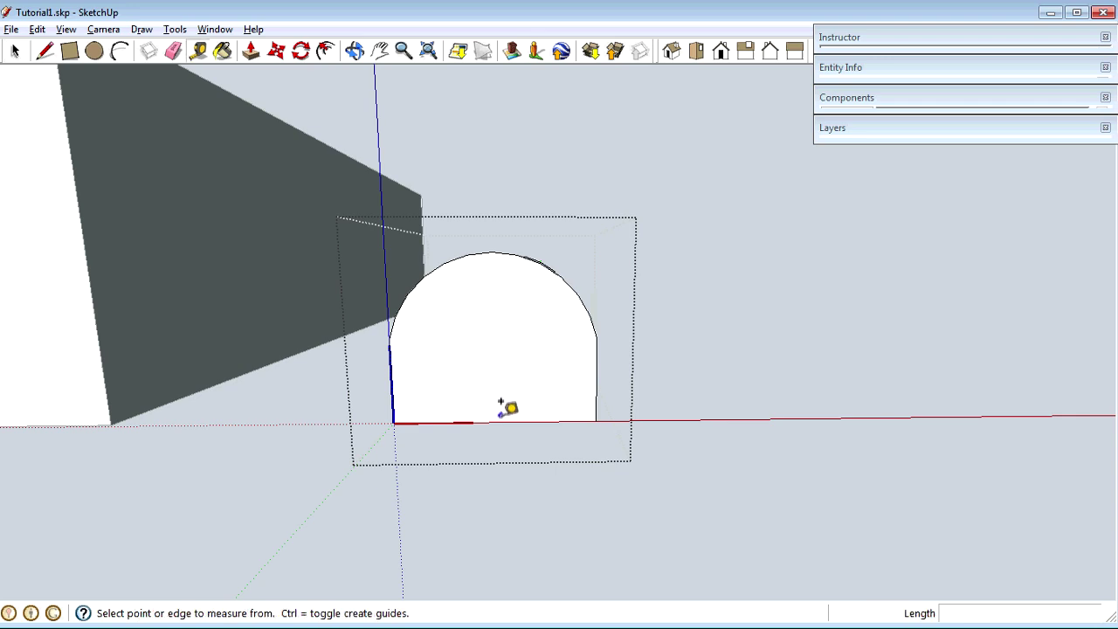
pyautogui.click(495, 421)
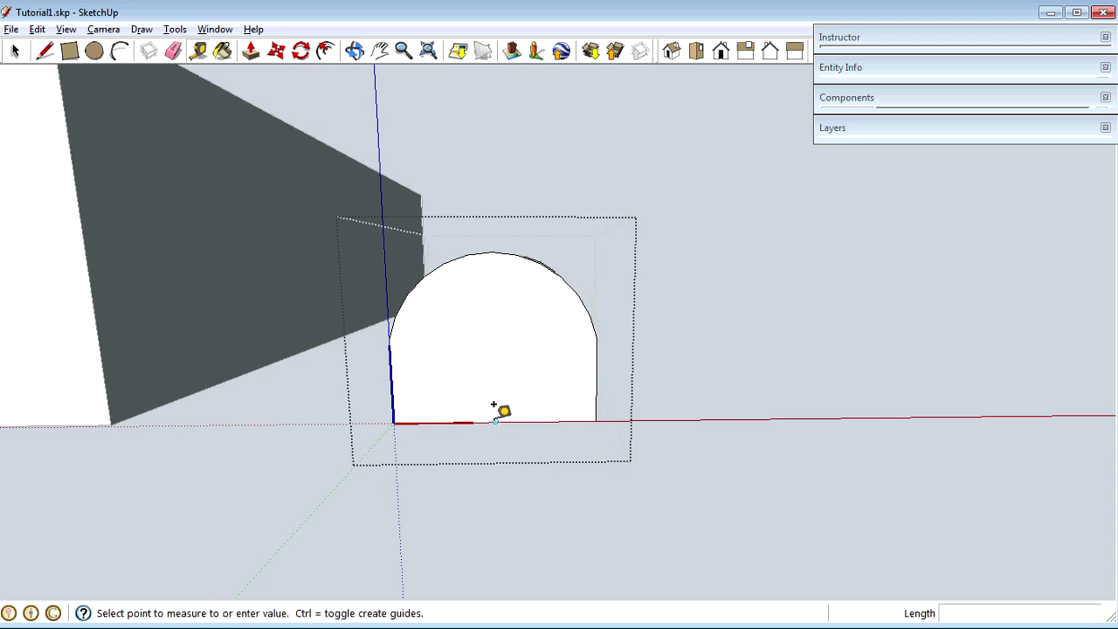
pyautogui.click(490, 334)
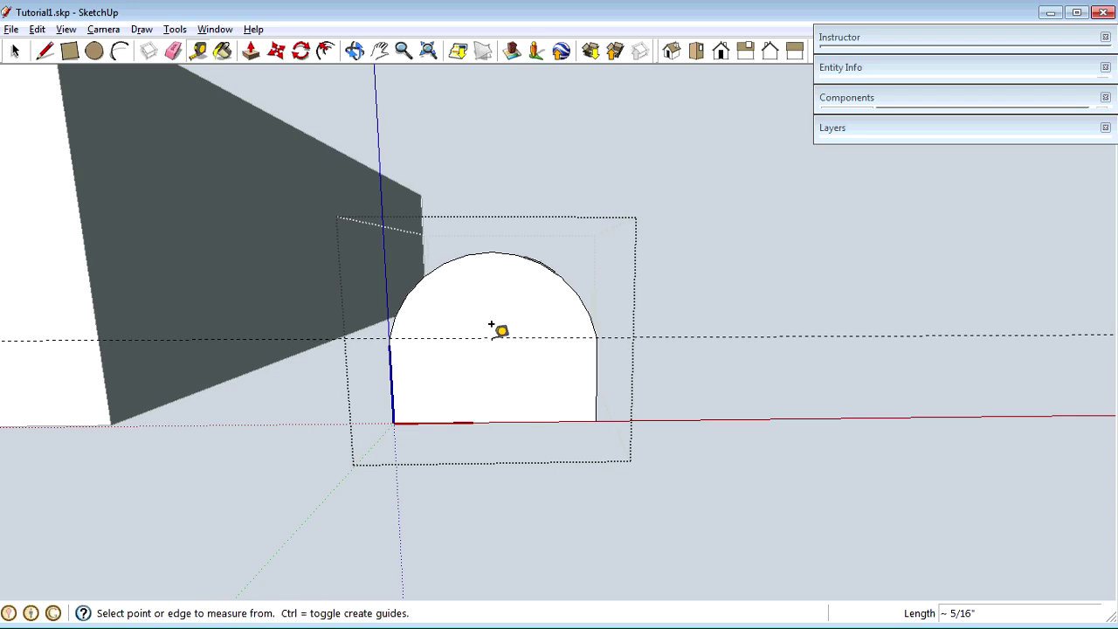
pyautogui.click(597, 358)
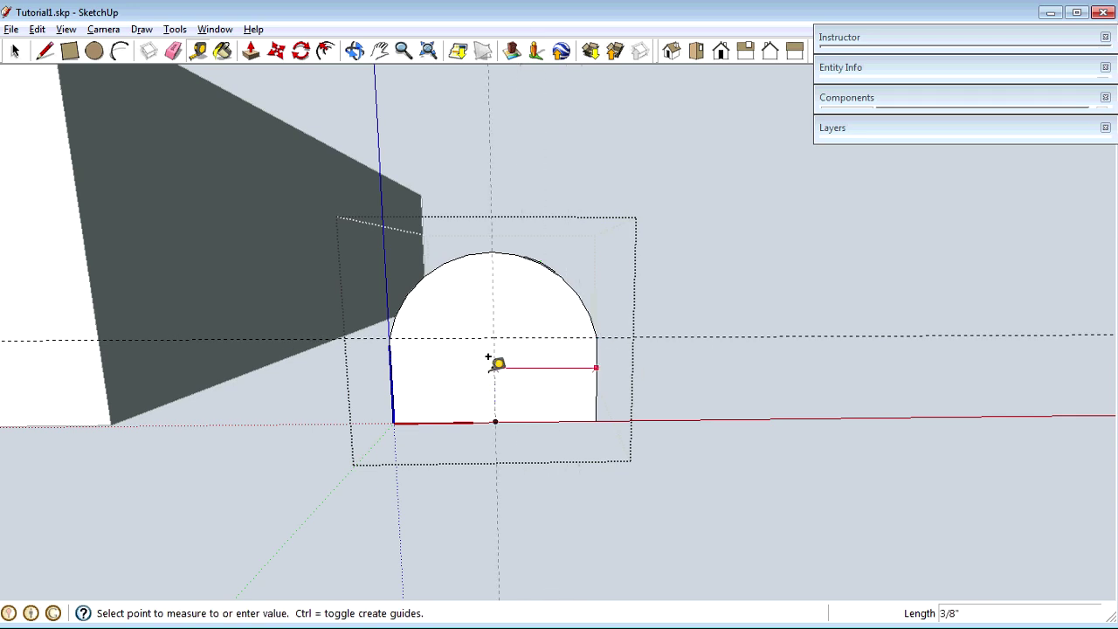
pyautogui.click(496, 358)
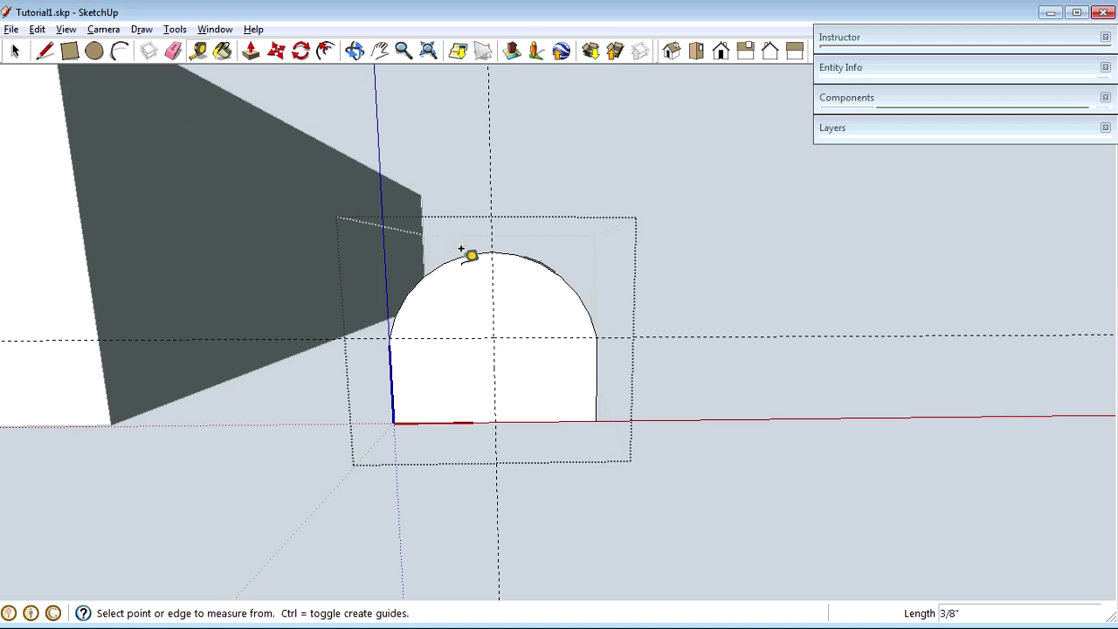
# Step: Draw a circle of radius 7/32 inch centred on the intersection of the two guides on the front face
pyautogui.press('c')
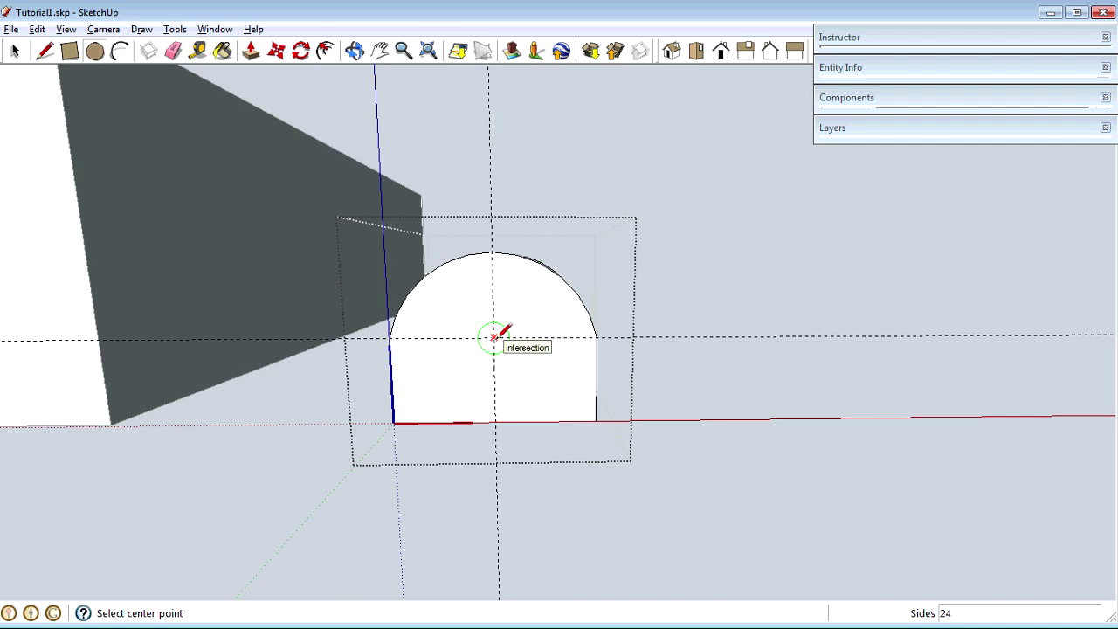
pyautogui.click(494, 336)
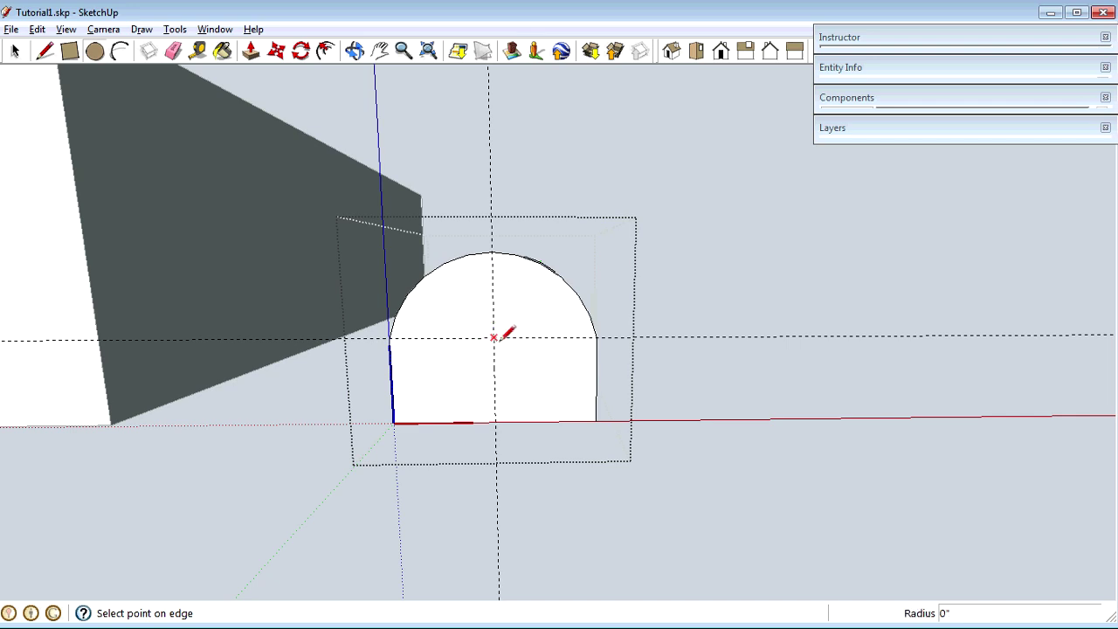
pyautogui.click(541, 312)
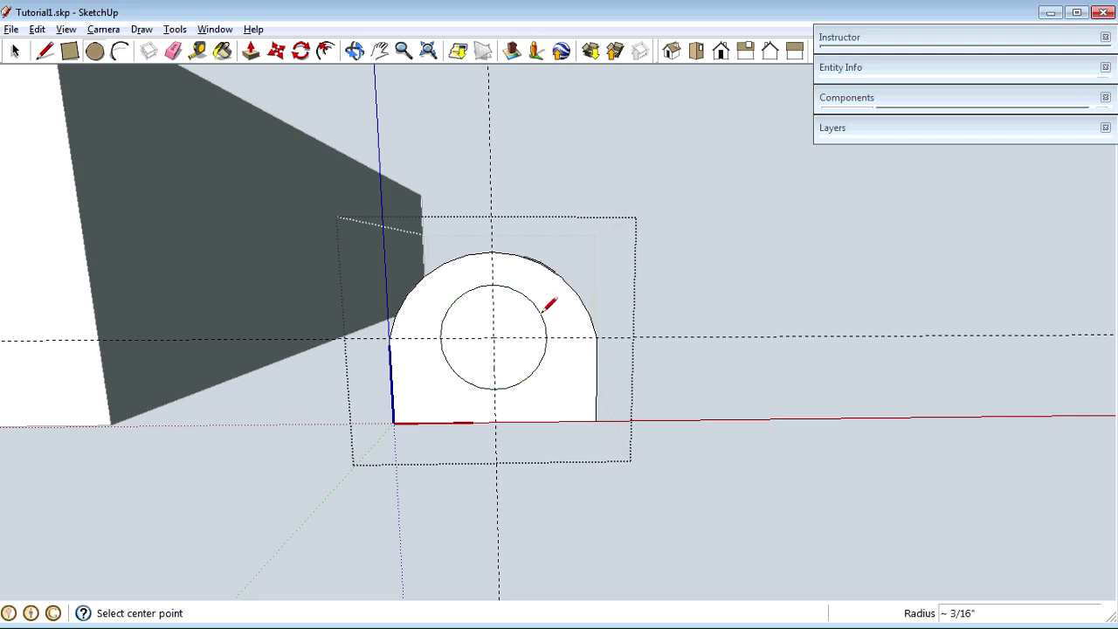
pyautogui.press('Return')
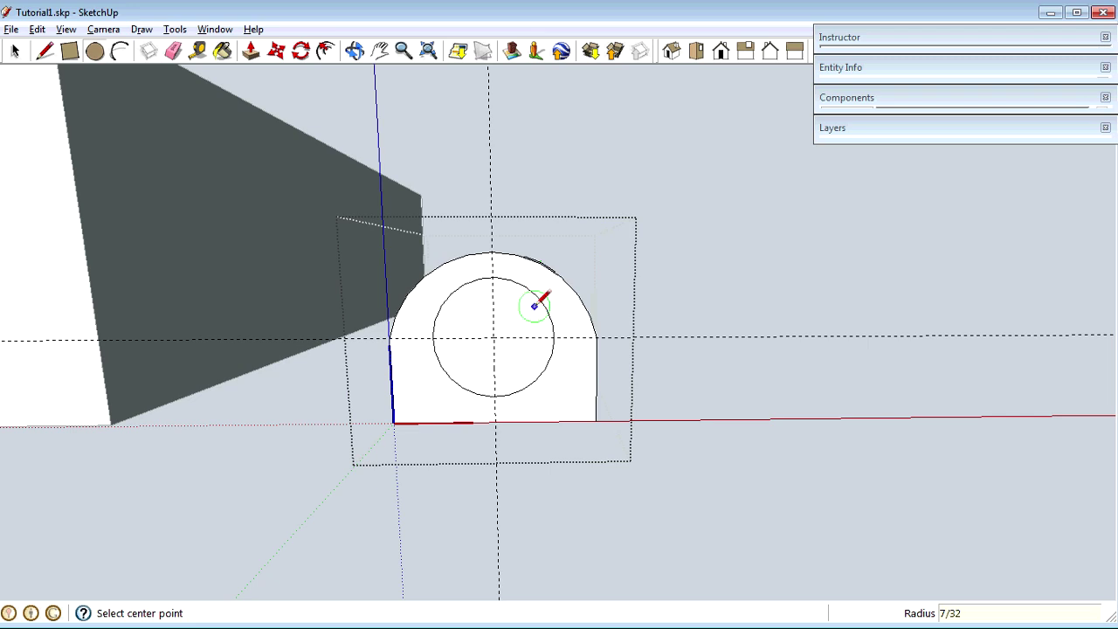
# Step: Push/pull the circular face outward 1/8 inch from the front of the test part
pyautogui.press('space')
pyautogui.click(506, 321)
pyautogui.press('p')
pyautogui.moveTo(507, 321); pyautogui.dragTo(508, 329)
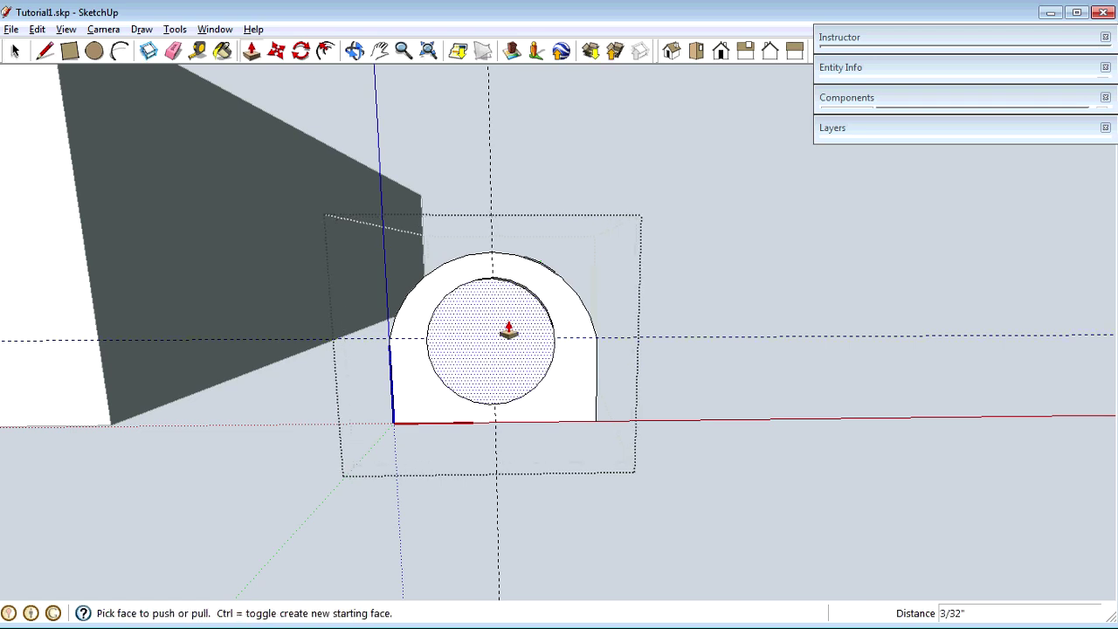
pyautogui.click(508, 330)
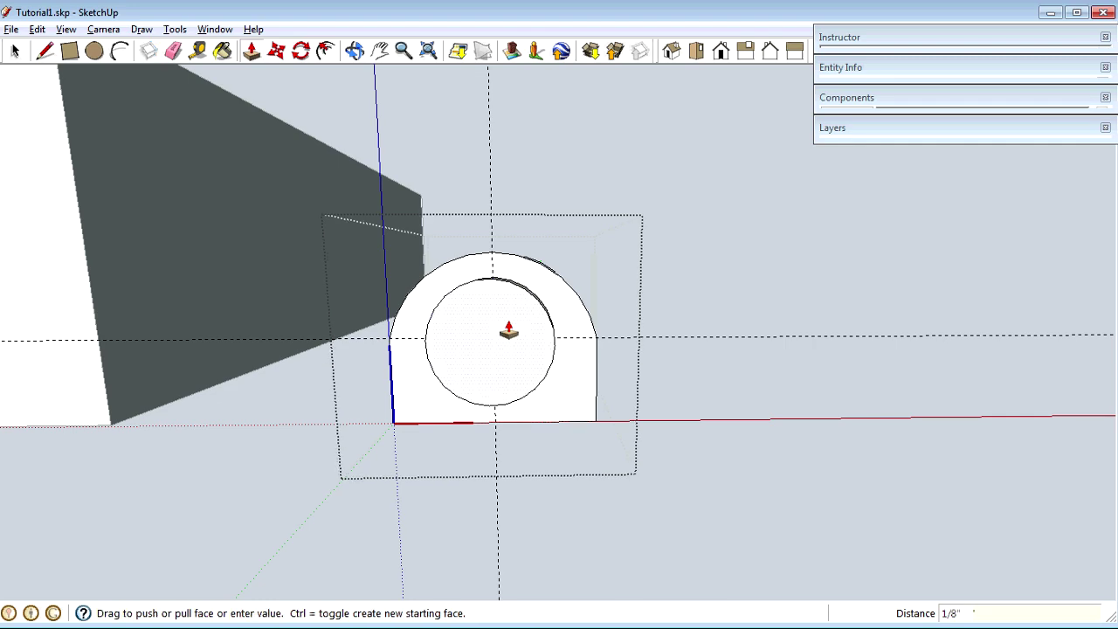
# Step: Delete all guides from the model
pyautogui.moveTo(568, 273); pyautogui.dragTo(613, 254, button='middle')
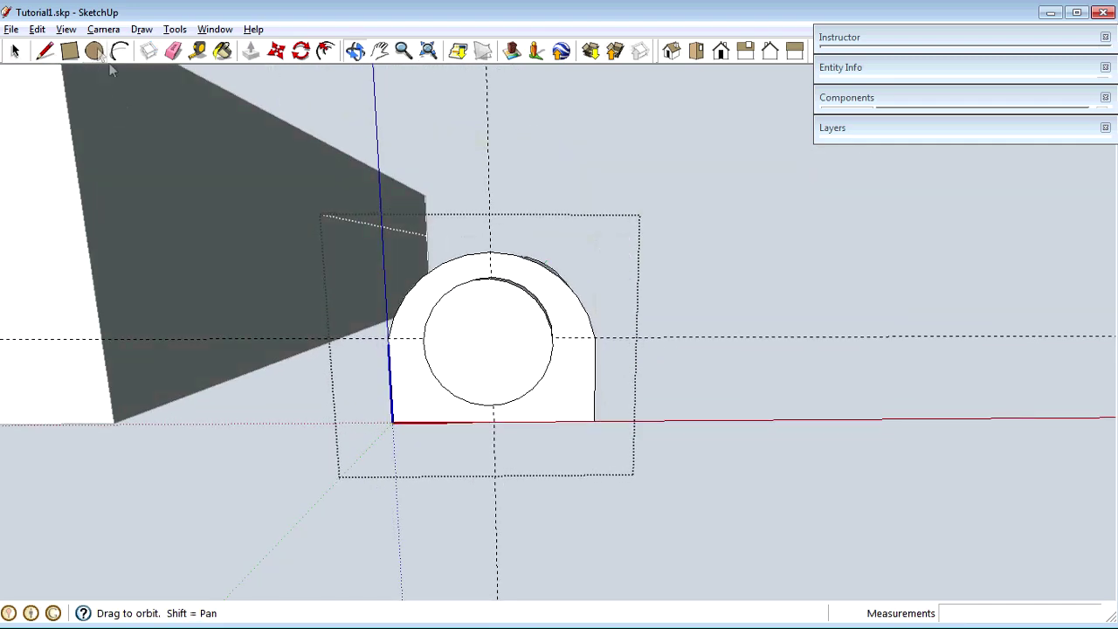
pyautogui.click(35, 29)
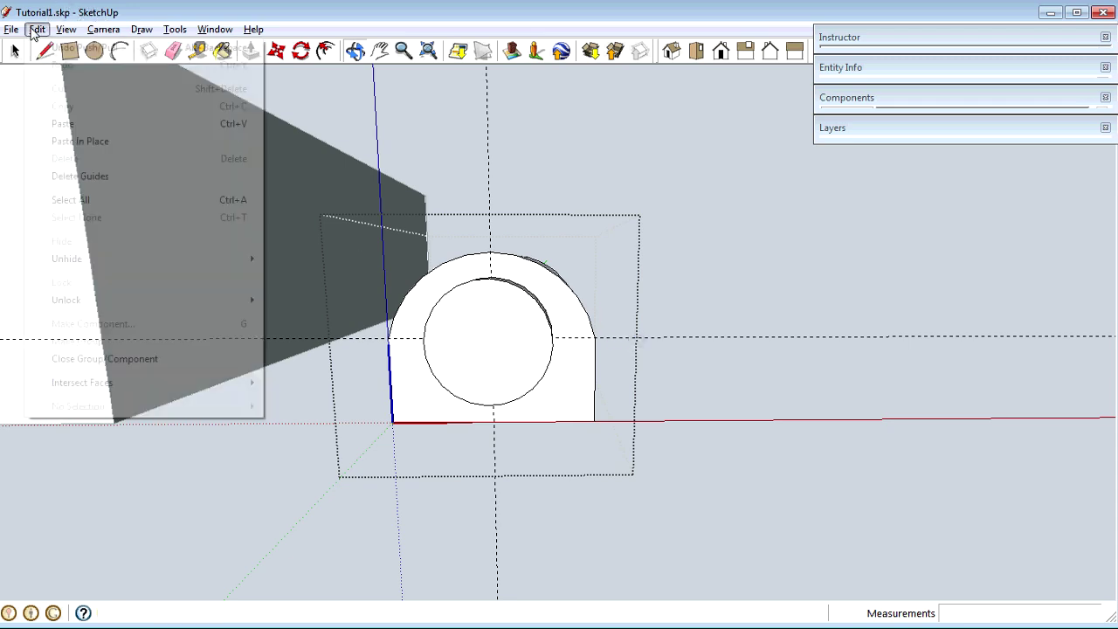
pyautogui.click(92, 177)
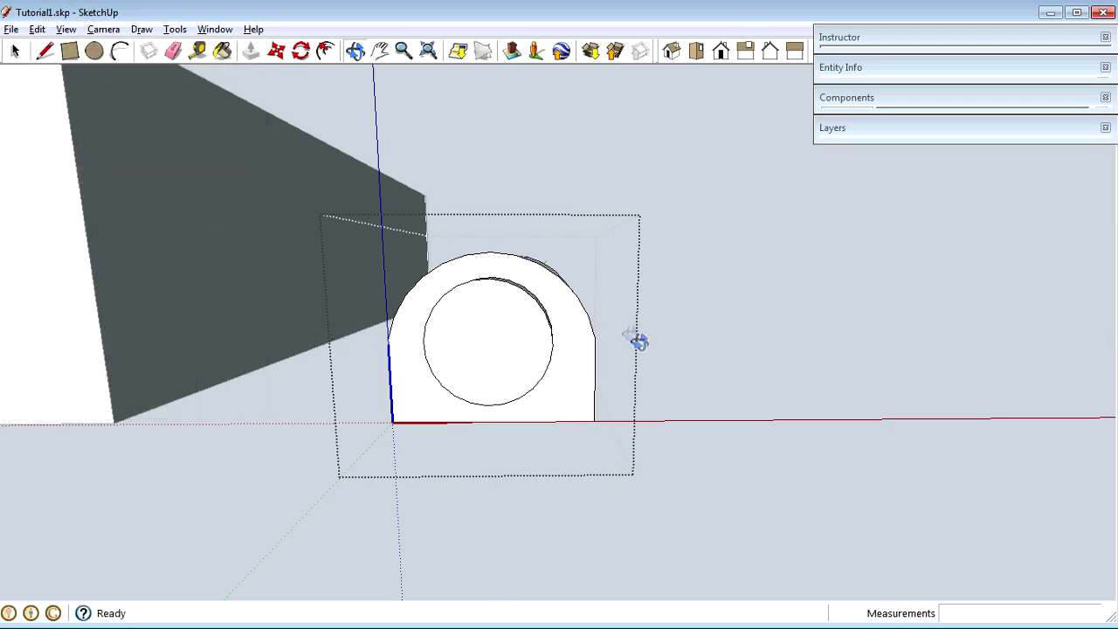
# Step: Draw a rectangle 1 inch by about 1/8 inch along one long edge of the test part's underside
pyautogui.moveTo(637, 358); pyautogui.dragTo(482, 341, button='middle')
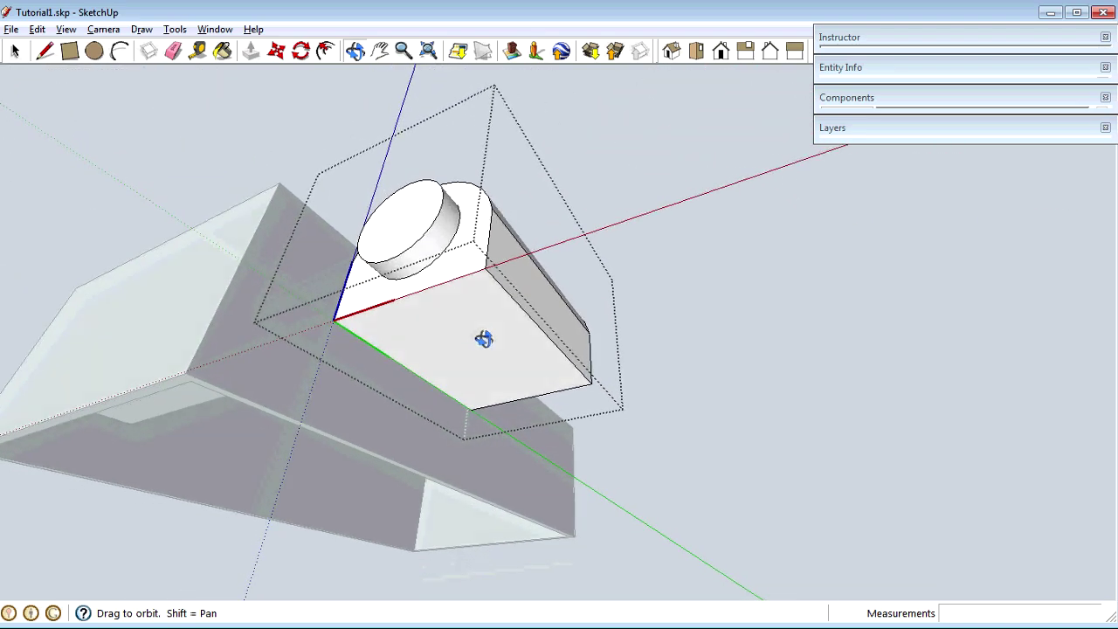
pyautogui.press('r')
pyautogui.click(485, 268)
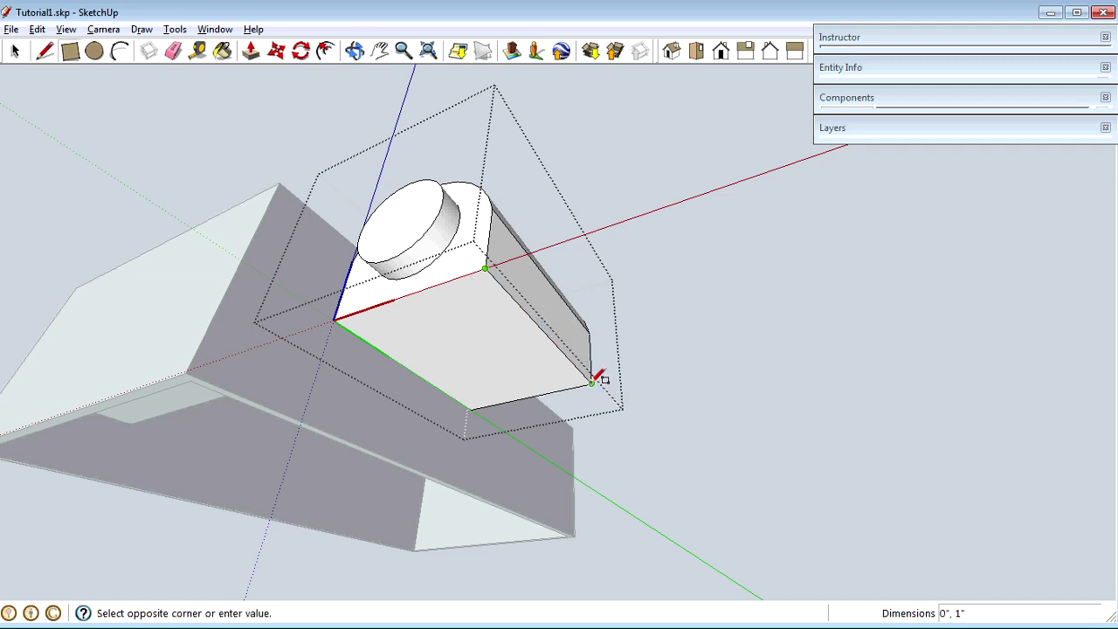
pyautogui.press('Escape')
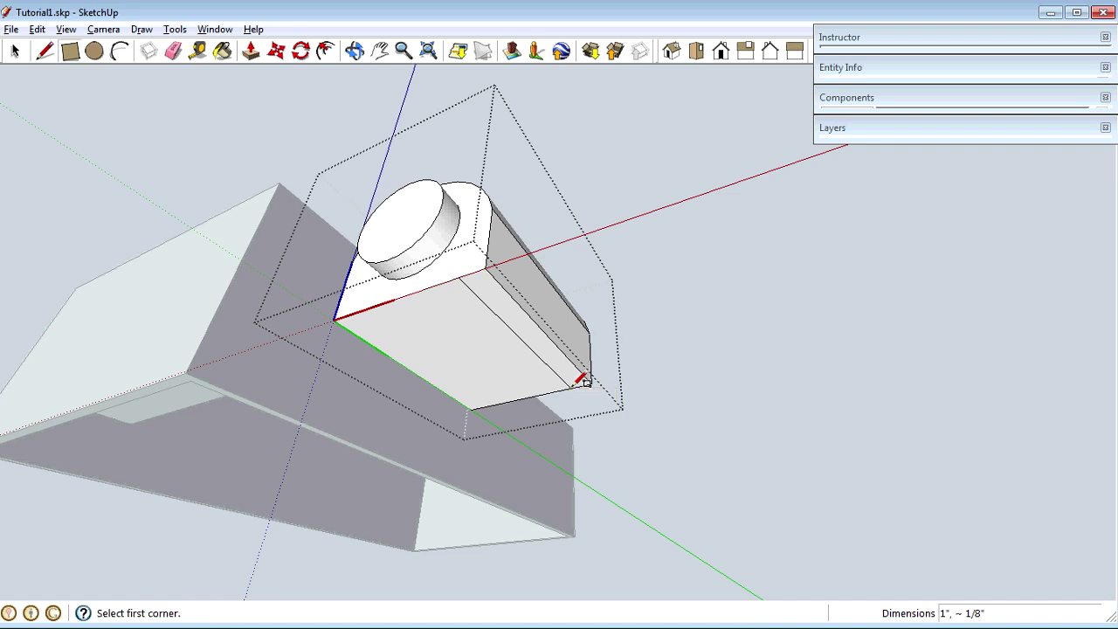
# Step: Push/pull the narrow strip on the underside outward 1/4 inch to form a leg
pyautogui.press('p')
pyautogui.click(517, 344)
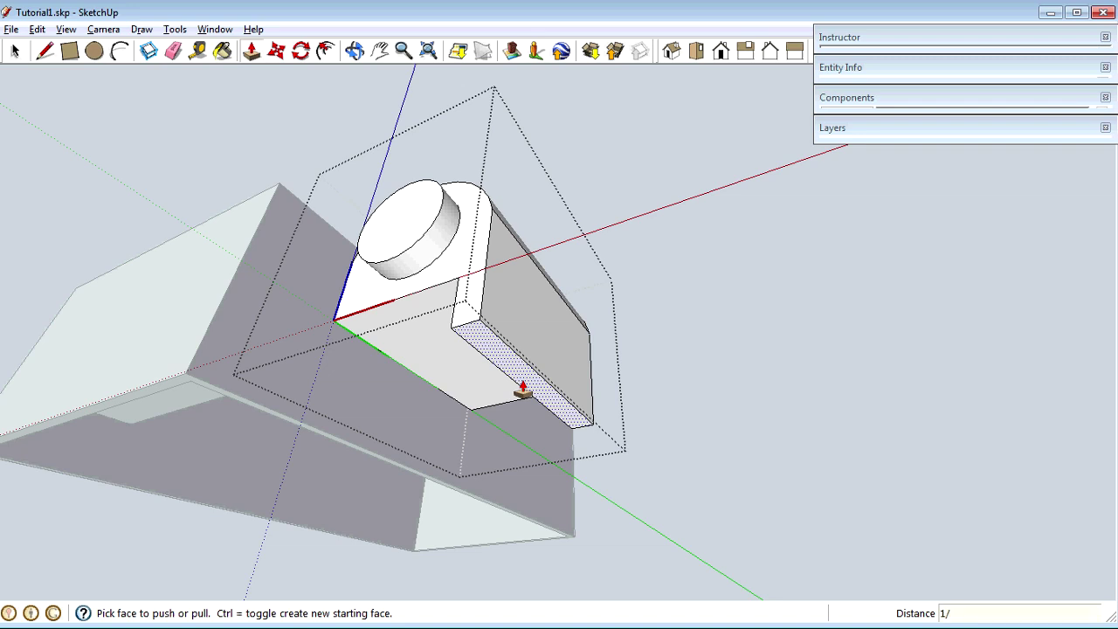
pyautogui.write('4')
pyautogui.press('Return')
# Step: Draw a second strip 1/8 inch wide along the full length of the underside's opposite long edge
pyautogui.moveTo(412, 325); pyautogui.dragTo(489, 295, button='middle')
pyautogui.press('d')
pyautogui.click(479, 212)
pyautogui.press('Escape')
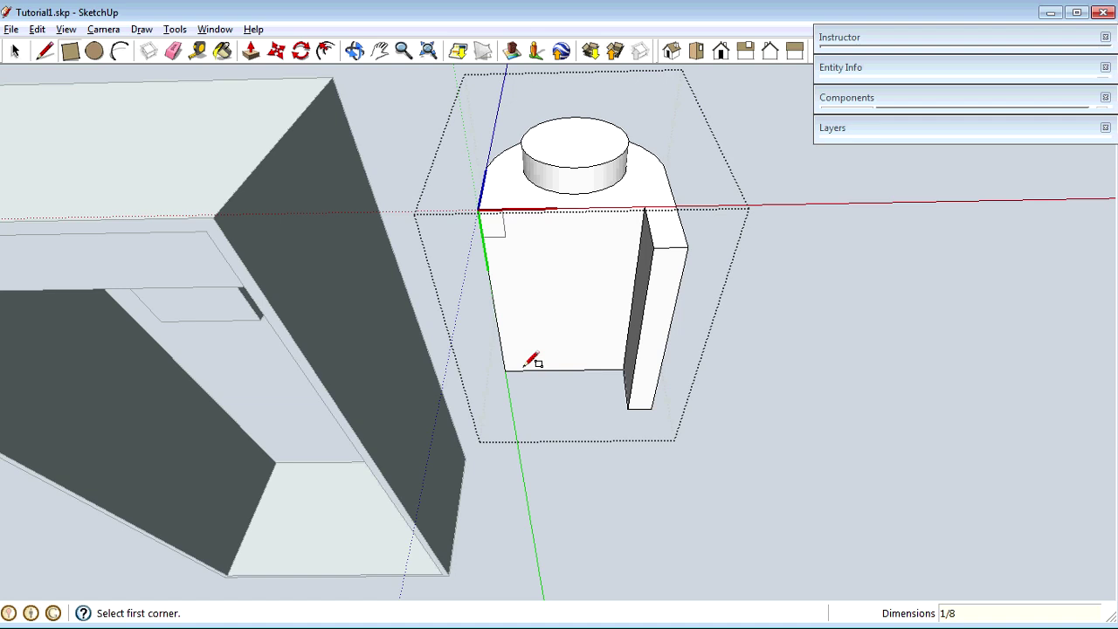
pyautogui.click(479, 212)
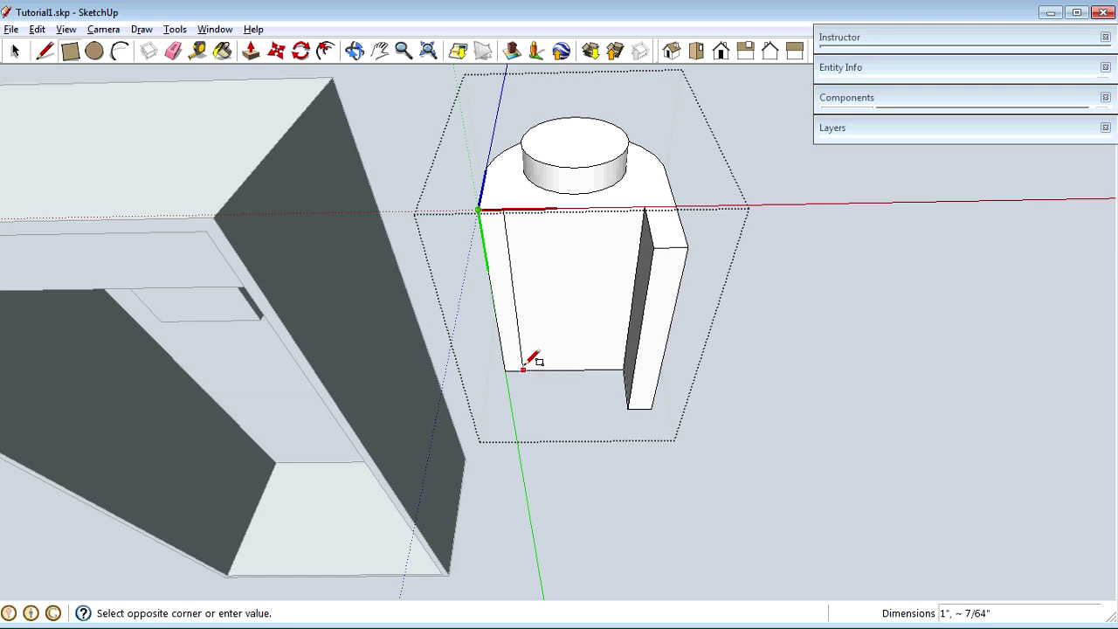
pyautogui.click(524, 366)
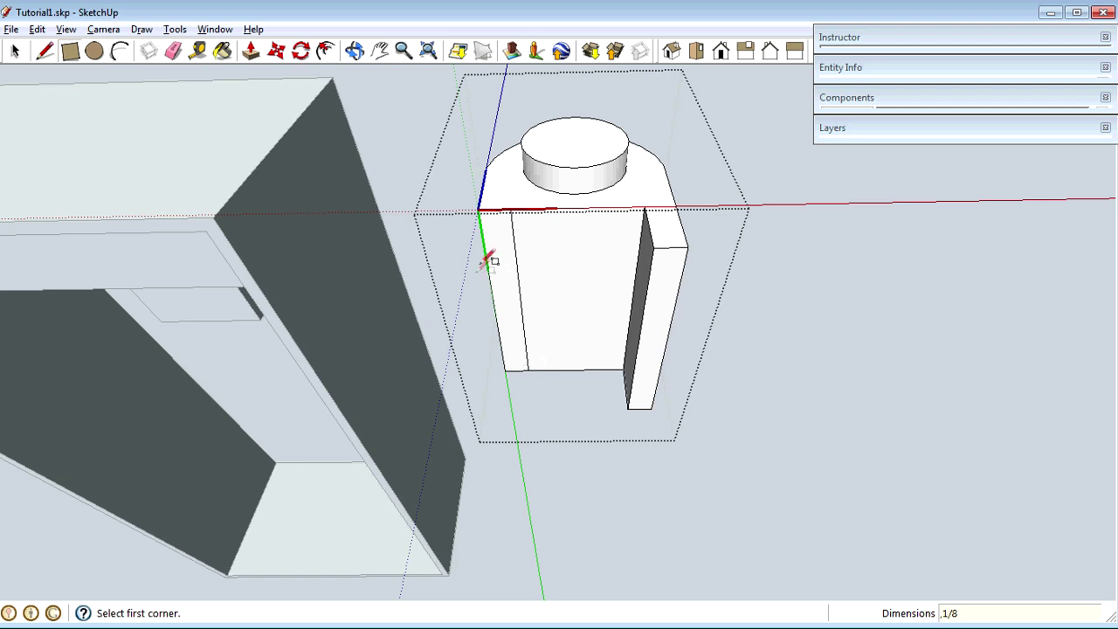
# Step: Push/pull the second strip level with the first leg and close the test component
pyautogui.press('p')
pyautogui.moveTo(505, 280)
pyautogui.mouseDown()
pyautogui.moveTo(515, 305)
pyautogui.moveTo(514, 292)
pyautogui.mouseUp()
pyautogui.press('o')
pyautogui.moveTo(532, 170); pyautogui.dragTo(498, 337)
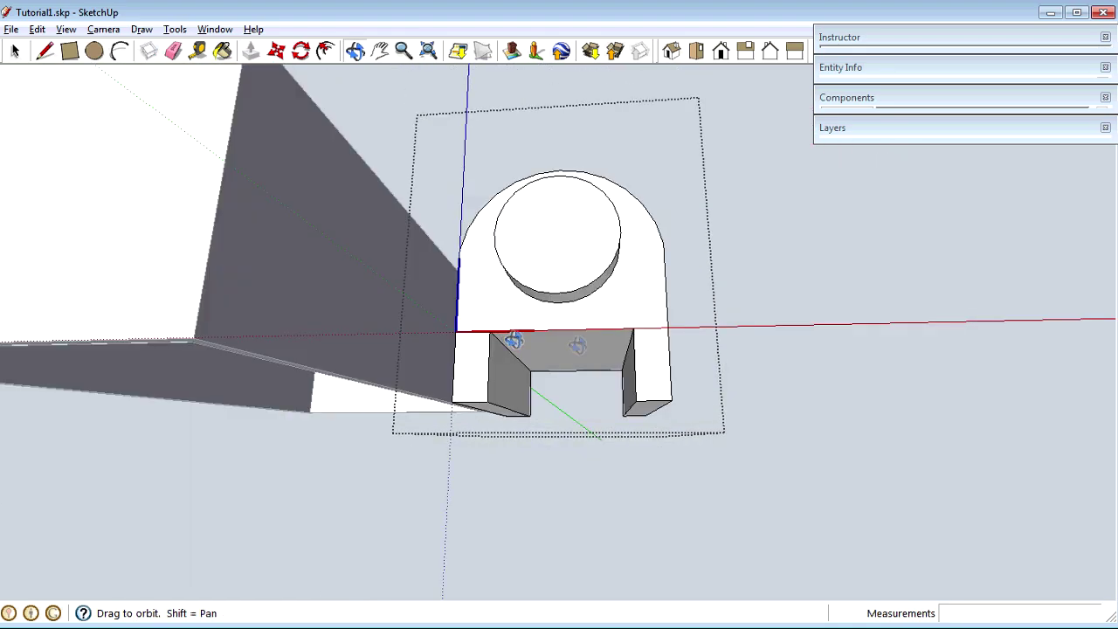
pyautogui.press('space')
pyautogui.click(733, 325)
# Step: Place a guide on the enclosure's long side face about 7/16 inch below its top edge
pyautogui.press('o')
pyautogui.moveTo(724, 302); pyautogui.dragTo(489, 373)
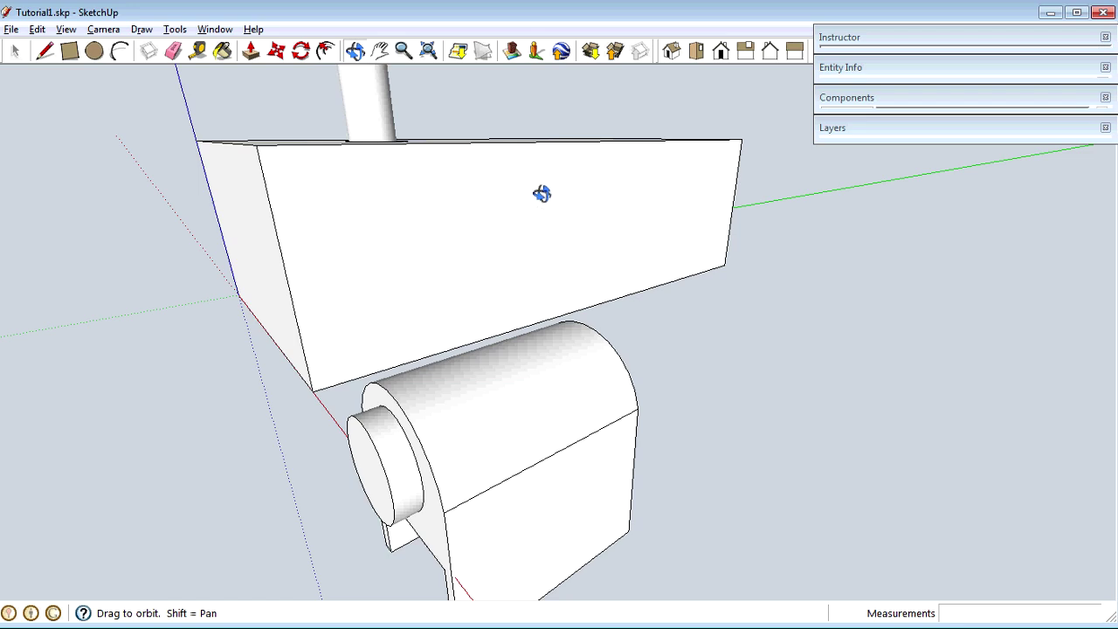
pyautogui.press('t')
pyautogui.click(518, 141)
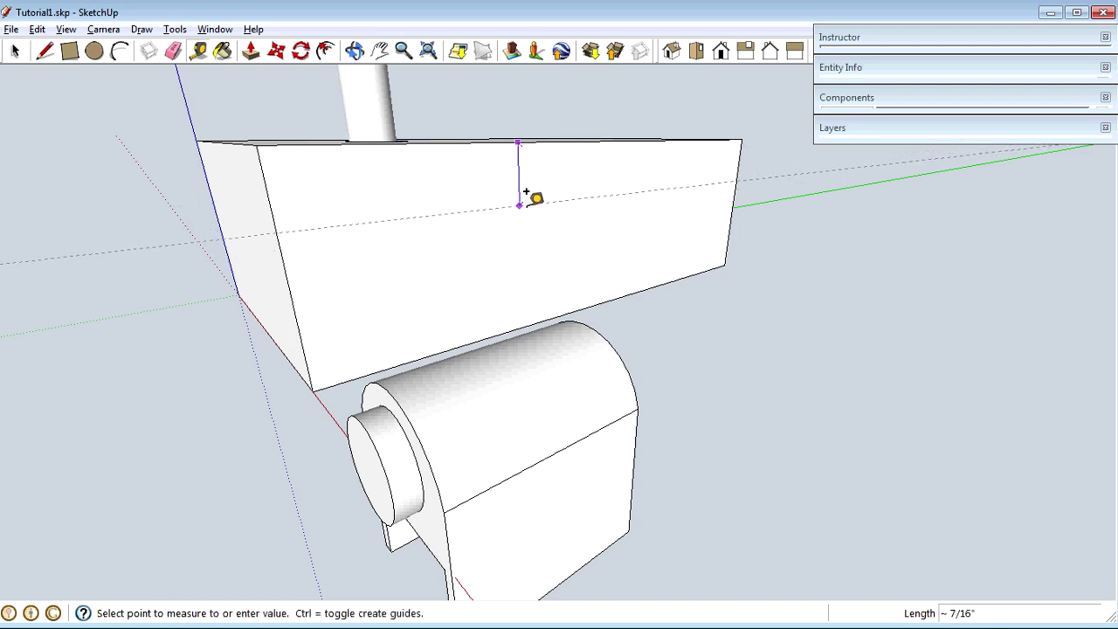
pyautogui.press('Escape')
# Step: Place a guide on the enclosure's long side face 1/16 inch below its top edge
pyautogui.moveTo(405, 372); pyautogui.dragTo(504, 274, button='middle')
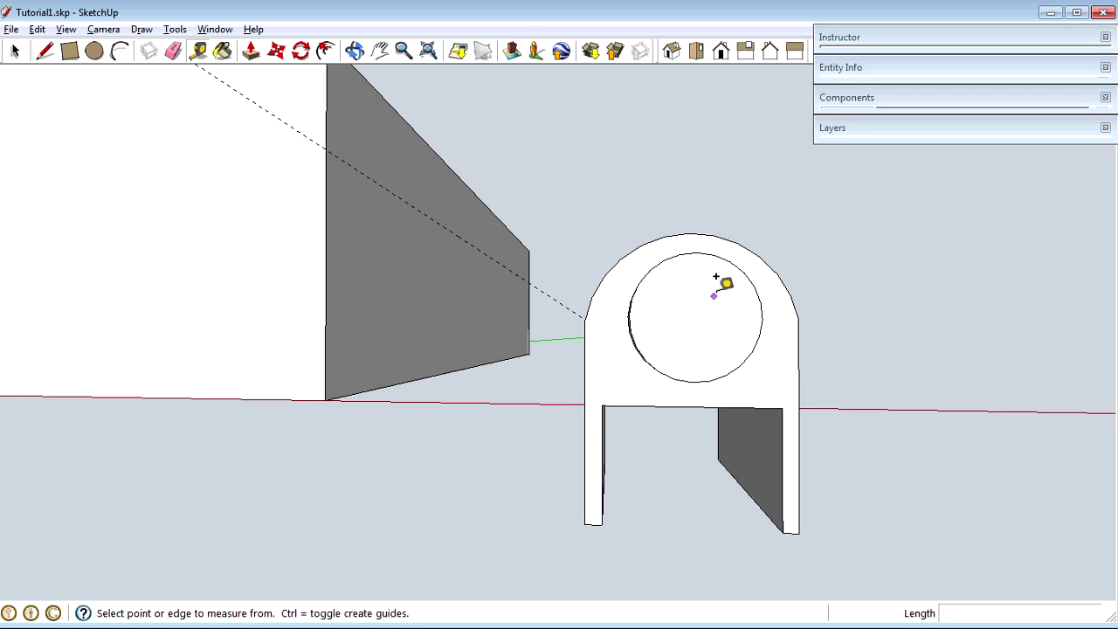
pyautogui.moveTo(778, 104); pyautogui.dragTo(264, 225, button='middle')
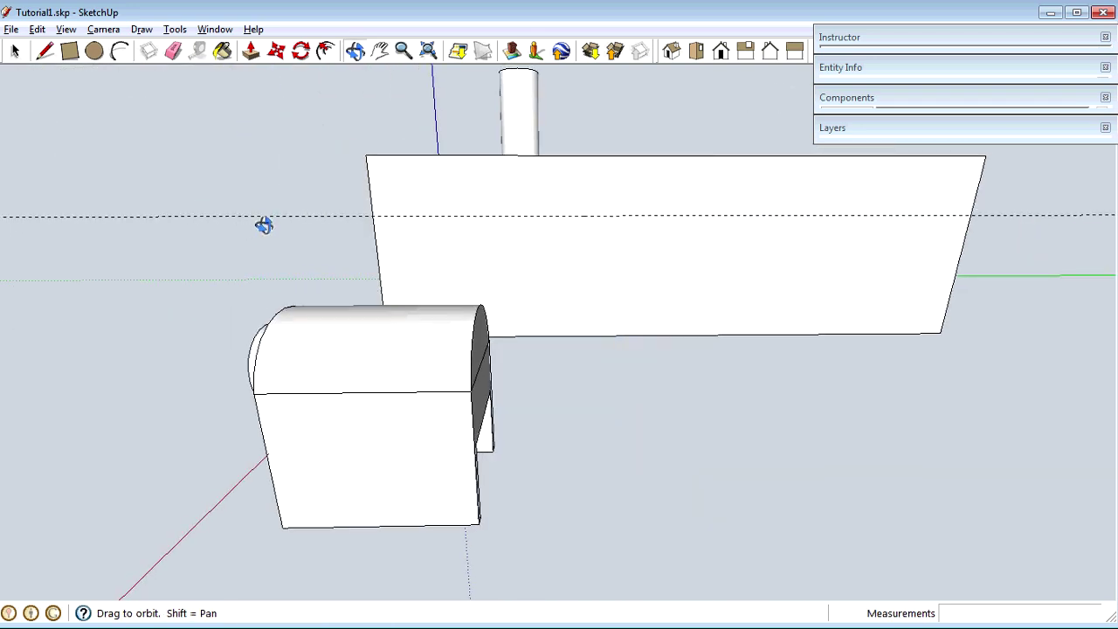
pyautogui.press('space')
pyautogui.press('t')
pyautogui.click(615, 157)
pyautogui.write('1/16')
pyautogui.press('Return')
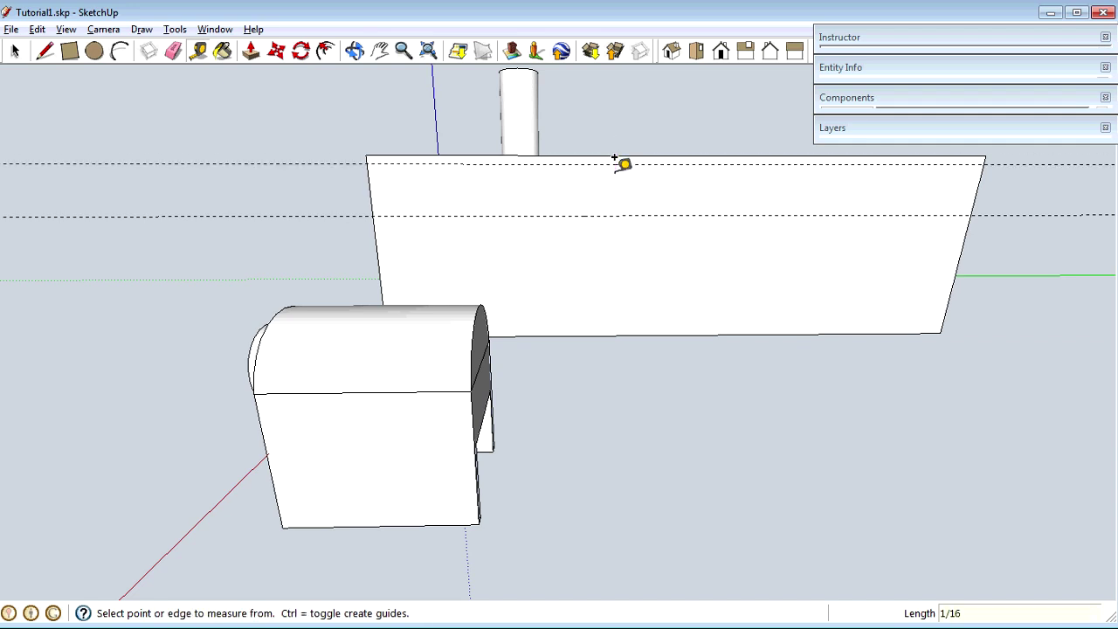
# Step: Remove the 7/16 inch guide and place a second guide 1/16 inch below the one near the enclosure's top edge
pyautogui.press('space')
pyautogui.press('t')
pyautogui.click(620, 163)
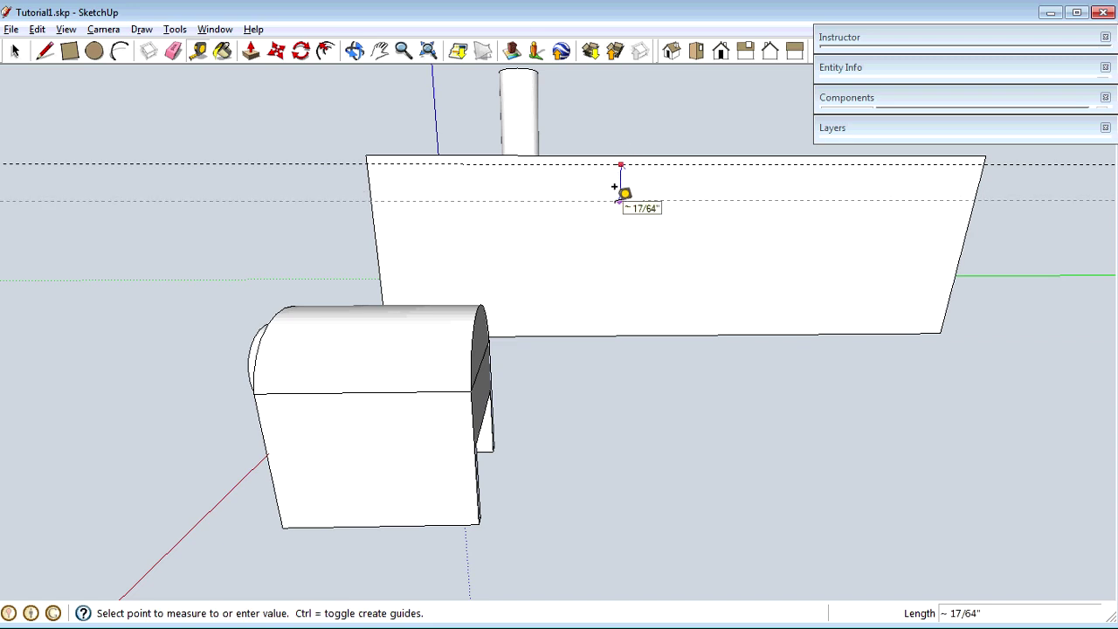
pyautogui.click(627, 166)
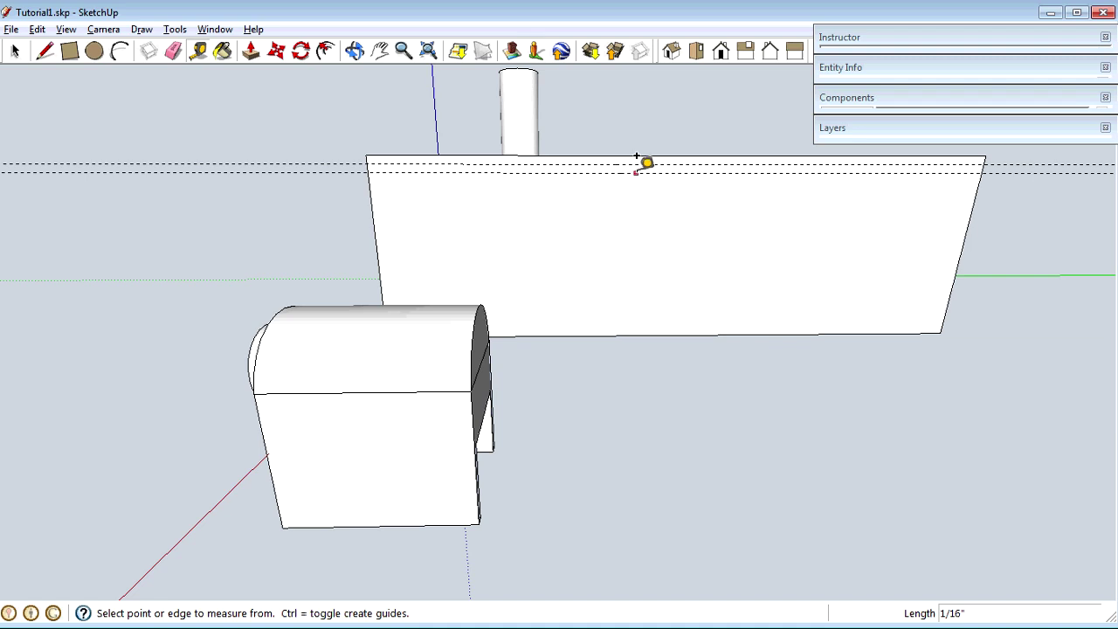
# Step: Place a guide 5/16 inch below the second guide on the enclosure's side and turn on X-ray display
pyautogui.click(637, 165)
pyautogui.click(638, 190)
pyautogui.press('x')
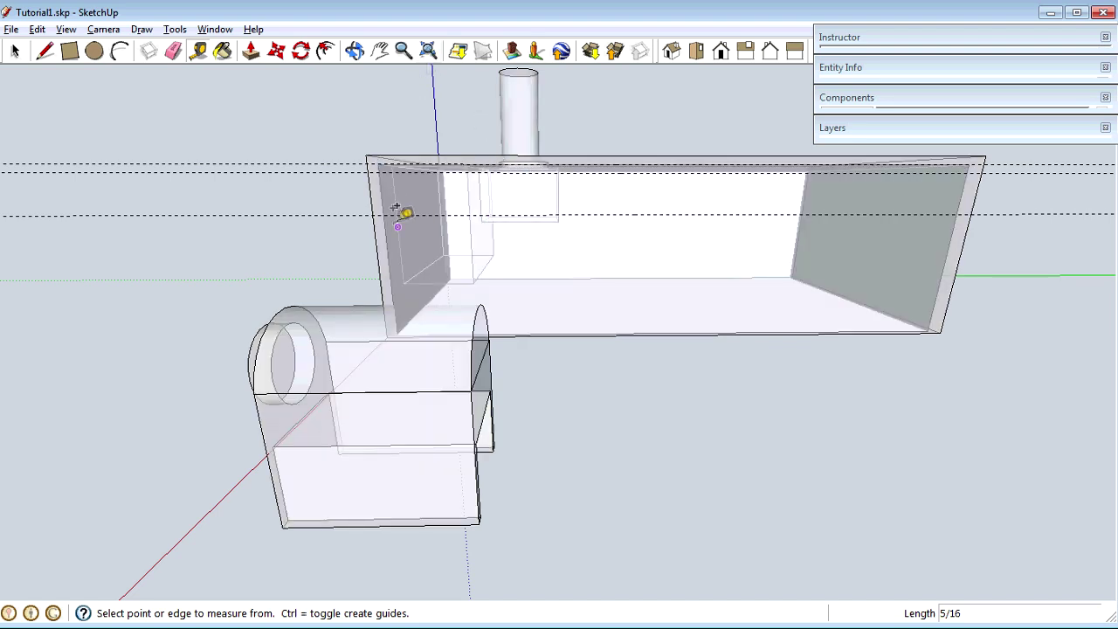
# Step: Place a vertical guide on the enclosure's long side face about 1 31/32 inch from its end edge
pyautogui.click(376, 252)
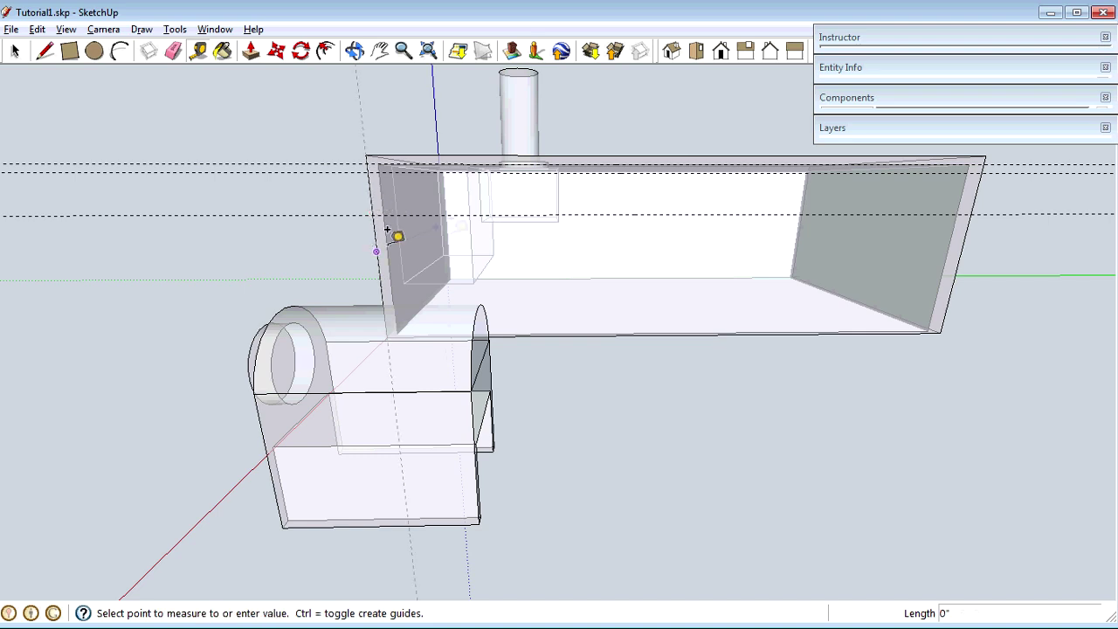
pyautogui.click(624, 210)
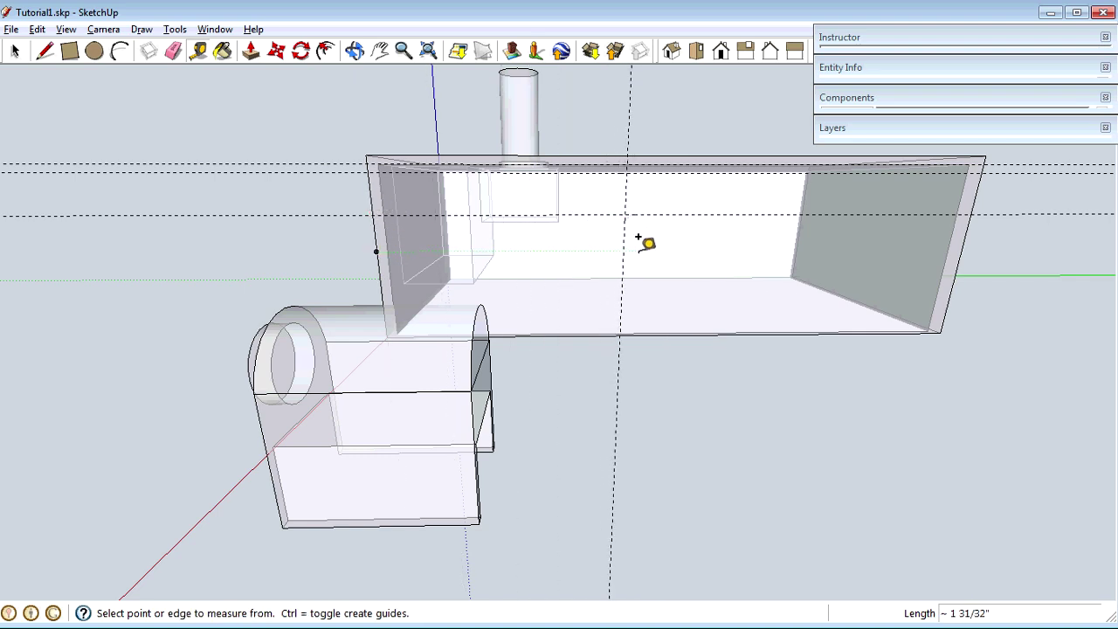
pyautogui.press('space')
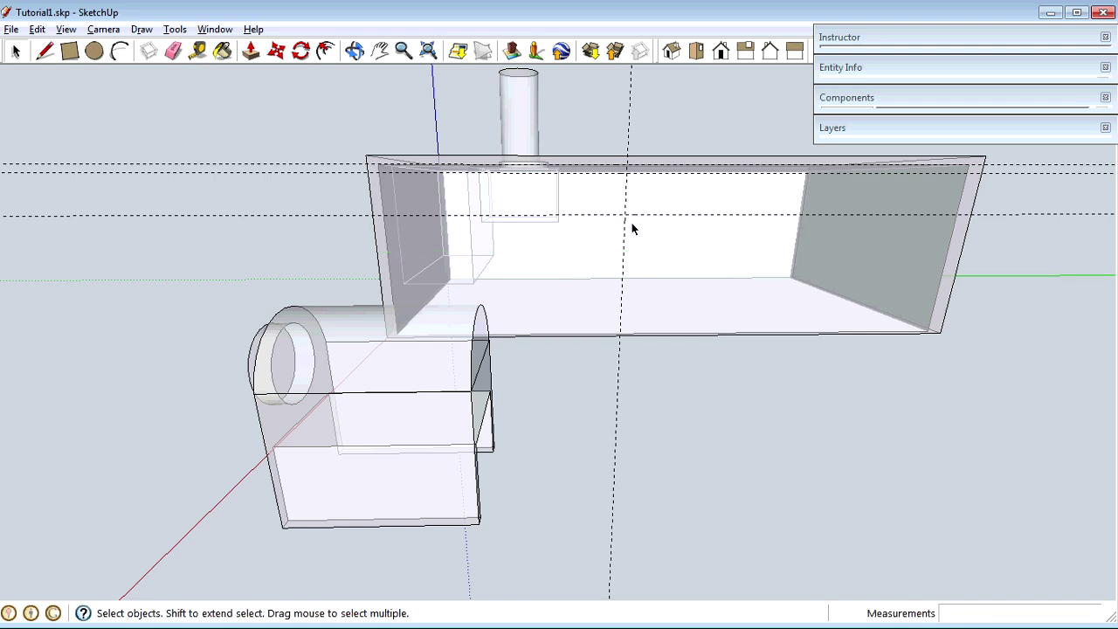
# Step: Open the enclosure for editing and draw a circle of 1/4 inch radius where the vertical guide crosses the lowest horizontal guide
pyautogui.doubleClick(631, 224)
pyautogui.press('c')
pyautogui.click(625, 213)
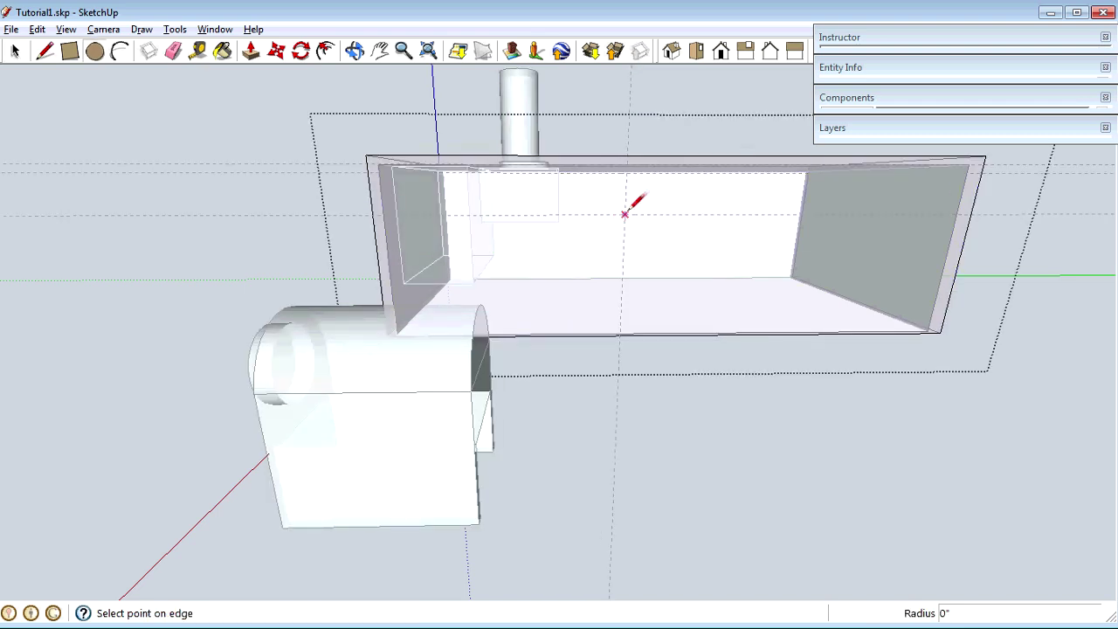
pyautogui.click(658, 198)
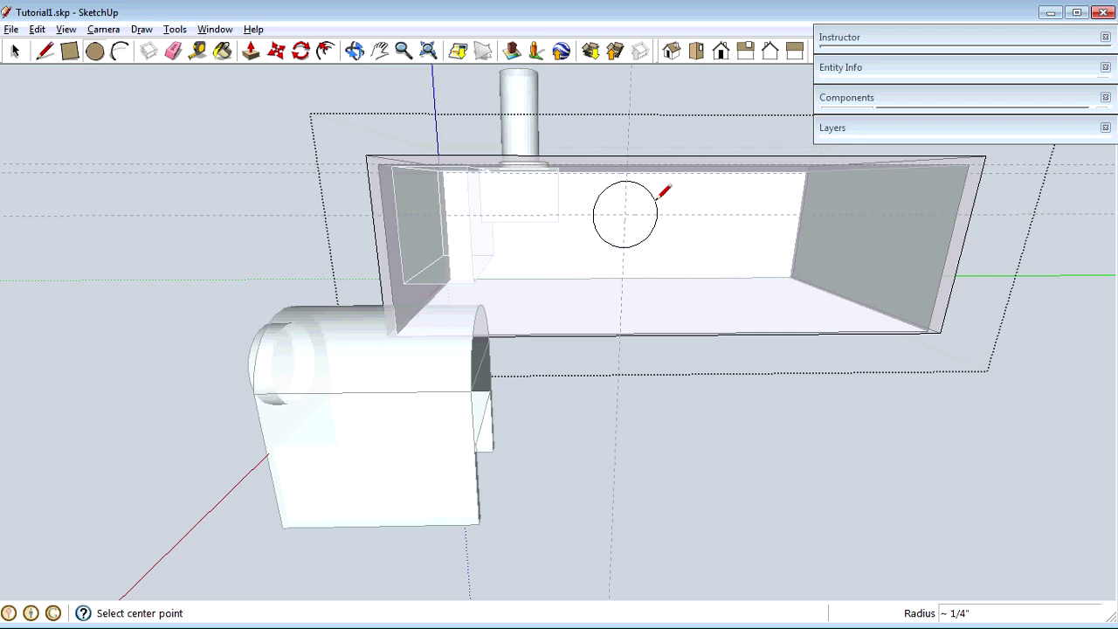
pyautogui.write('1/2')
pyautogui.press('Return')
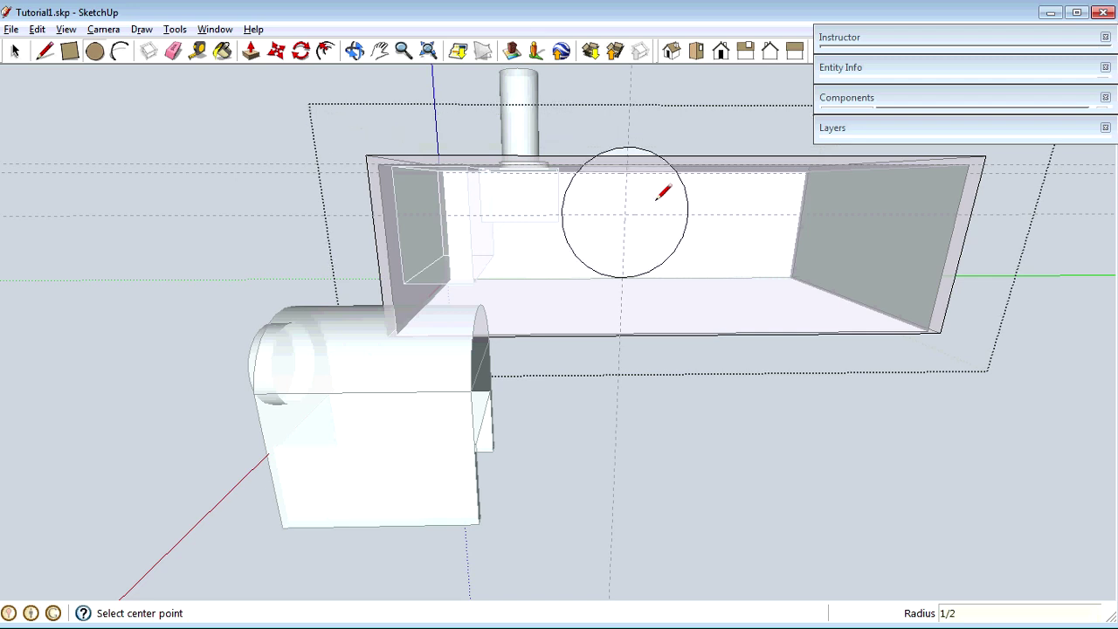
pyautogui.press('Return')
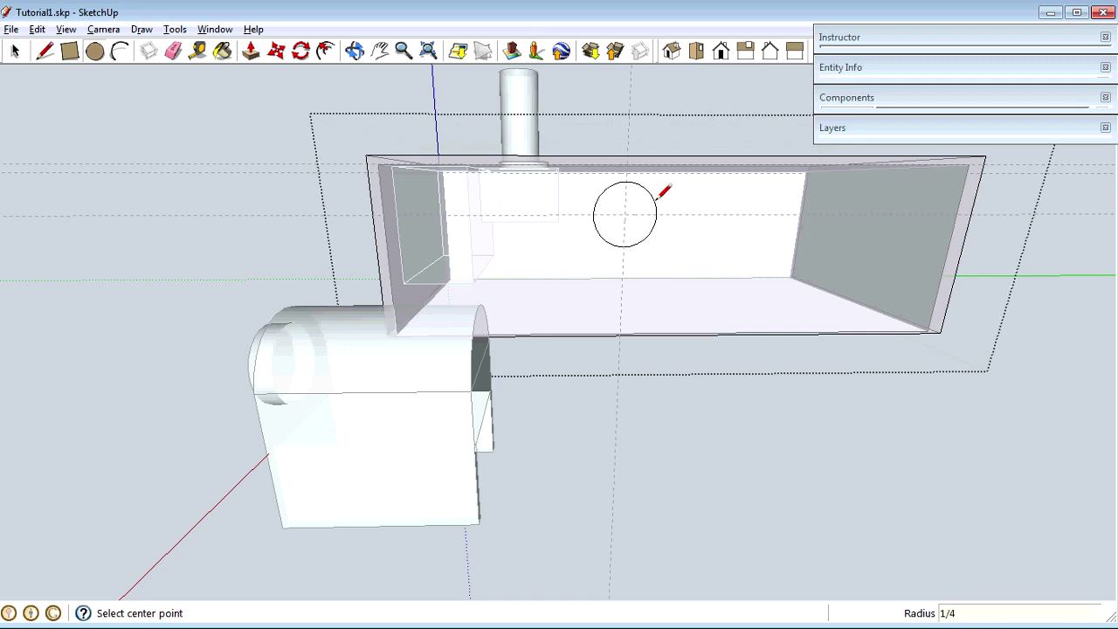
# Step: Push the circle through the enclosure's side wall to cut a hole, turn off X-ray display and leave component editing
pyautogui.press('space')
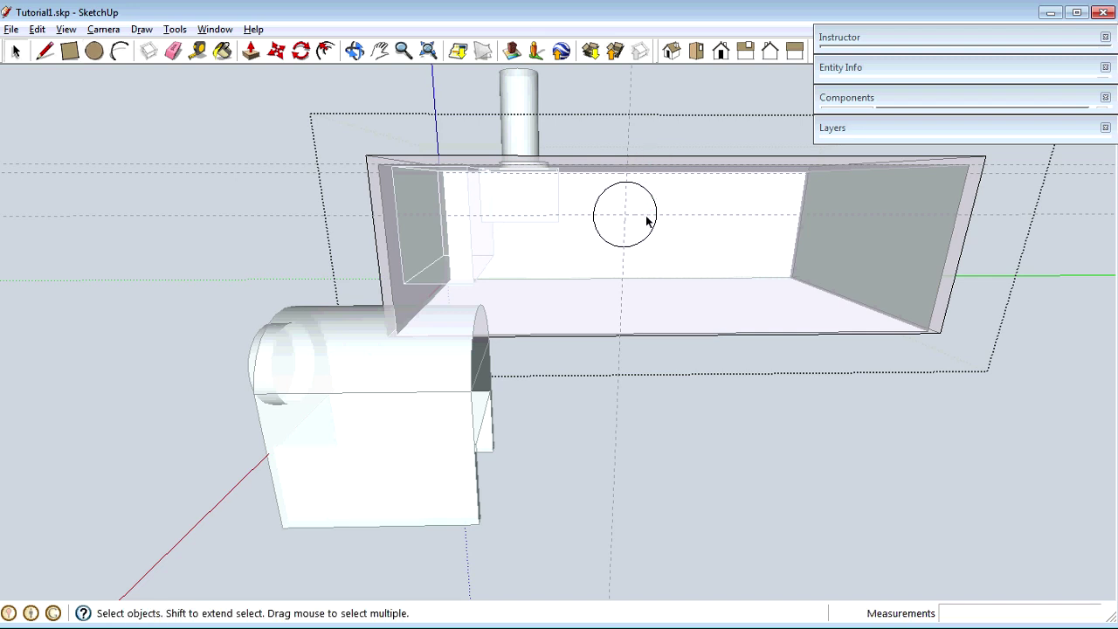
pyautogui.press('p')
pyautogui.moveTo(638, 220); pyautogui.dragTo(421, 181)
pyautogui.press('z')
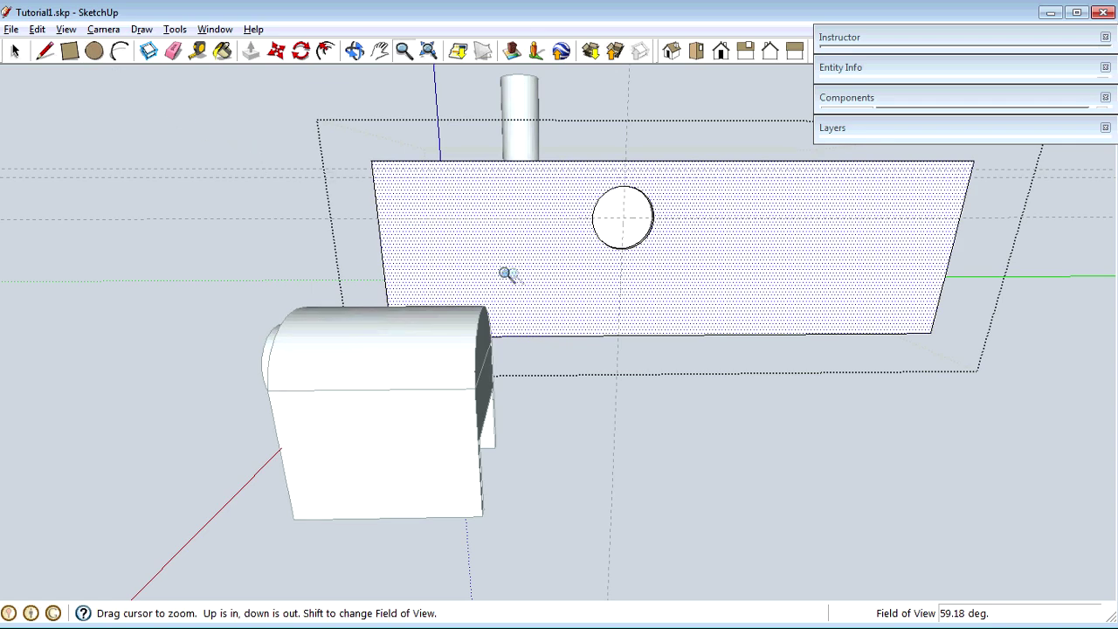
pyautogui.press('space')
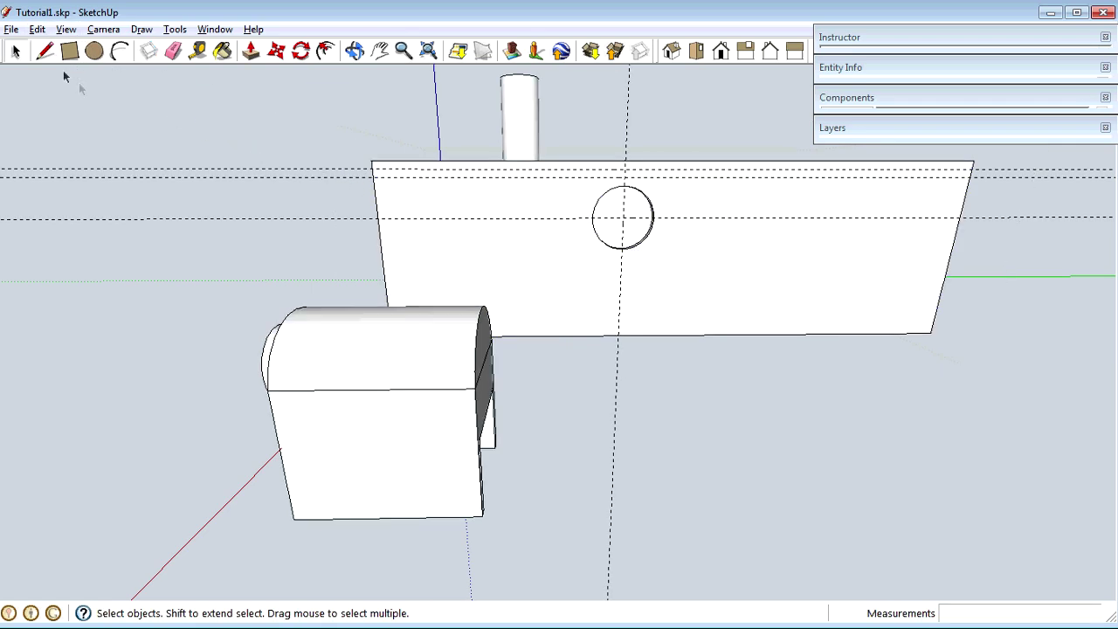
# Step: Delete all guides from the model
pyautogui.click(37, 29)
pyautogui.click(77, 176)
pyautogui.scroll(-3, 545, 464)
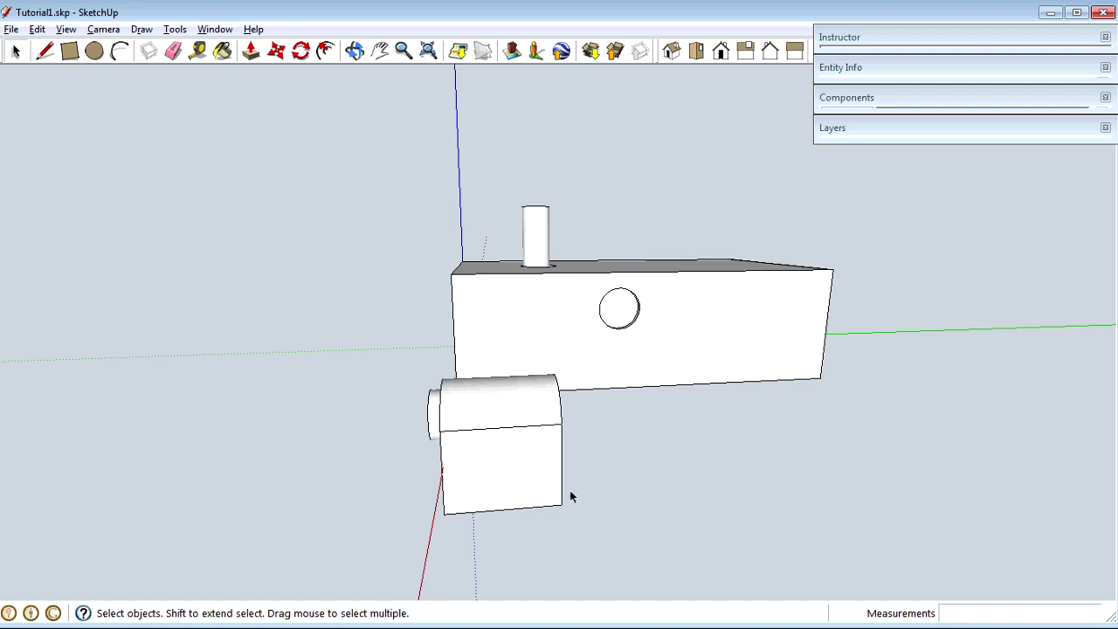
pyautogui.click(301, 52)
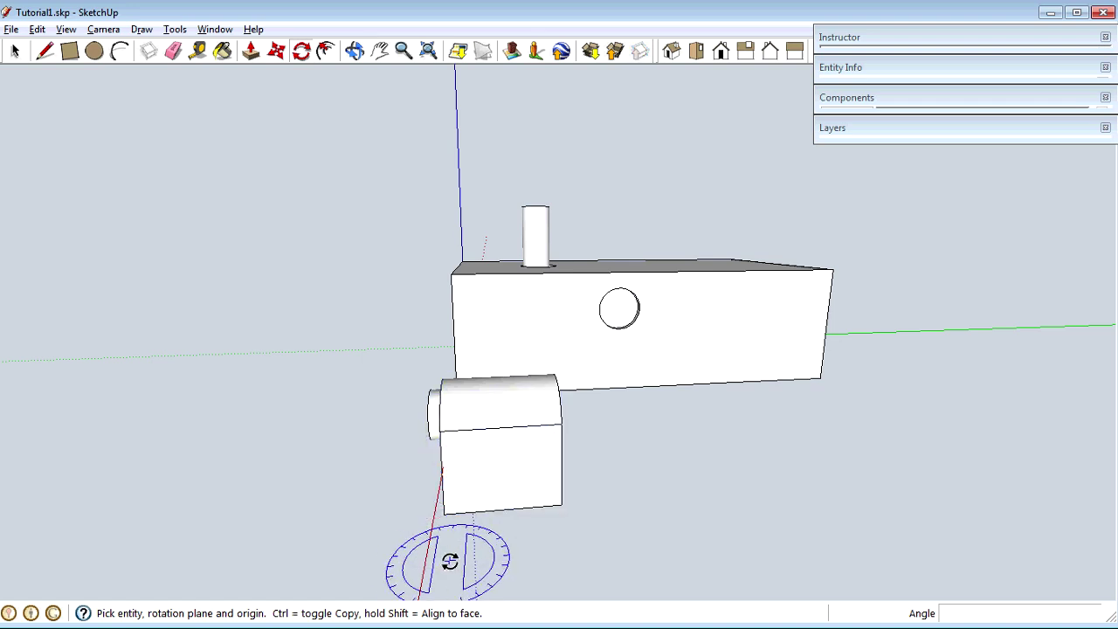
pyautogui.click(505, 474)
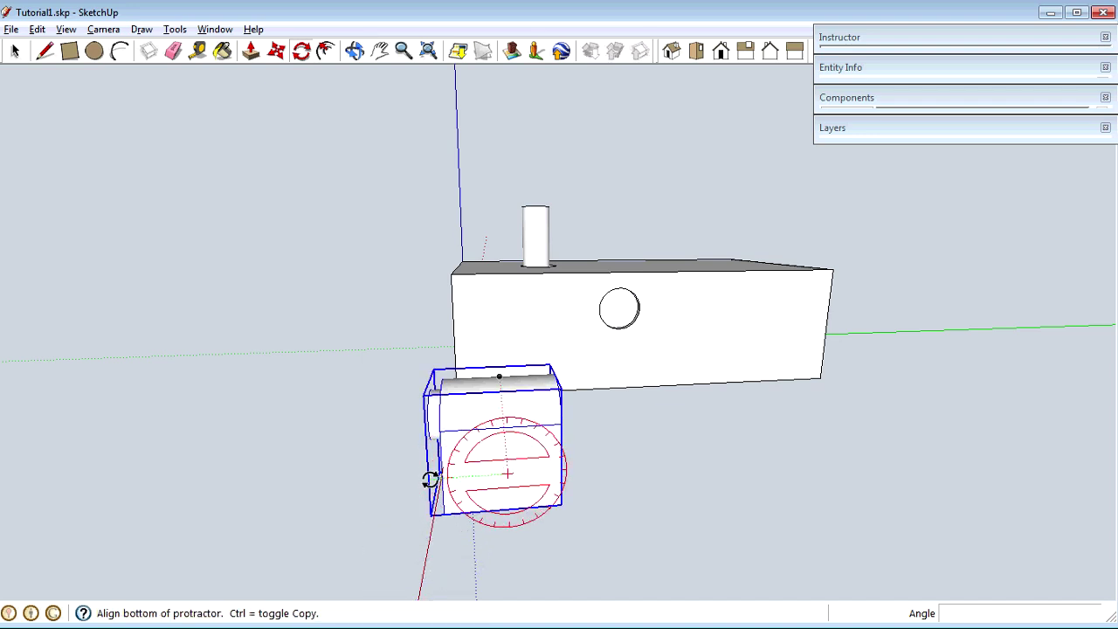
pyautogui.click(430, 480)
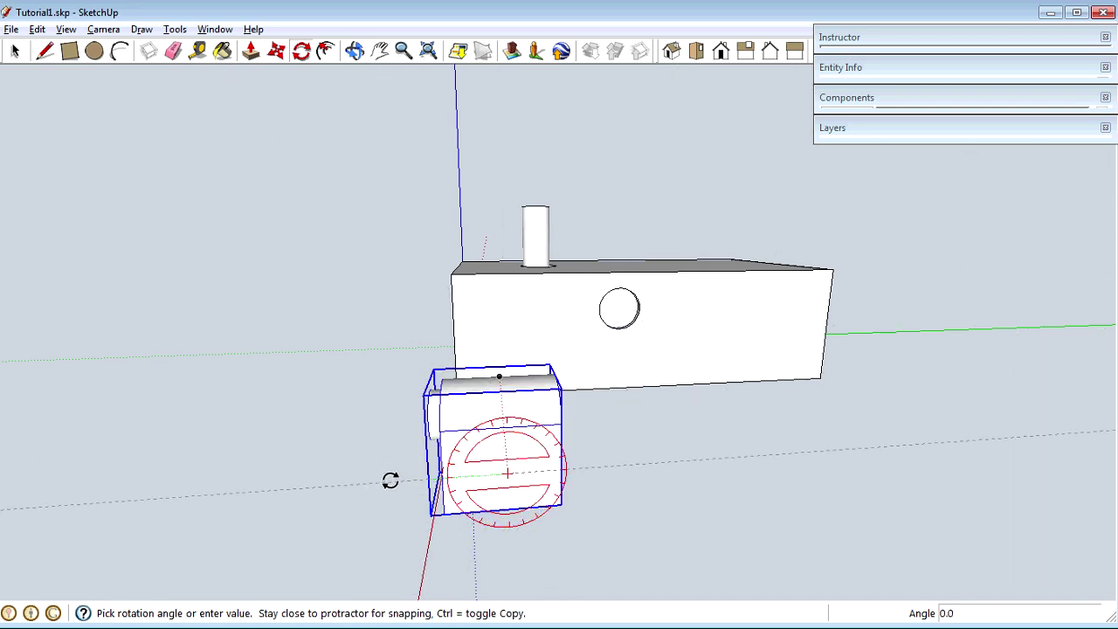
pyautogui.press('Escape')
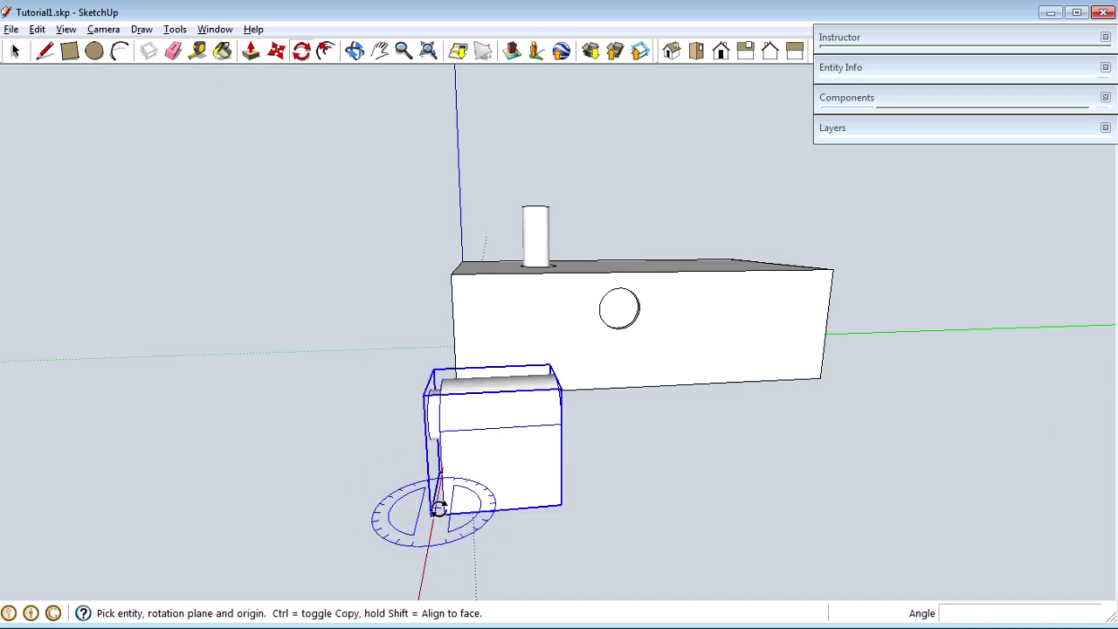
# Step: Rotate the arched component in the horizontal plane about its lower corner, using the red axis direction as the reference
pyautogui.click(433, 504)
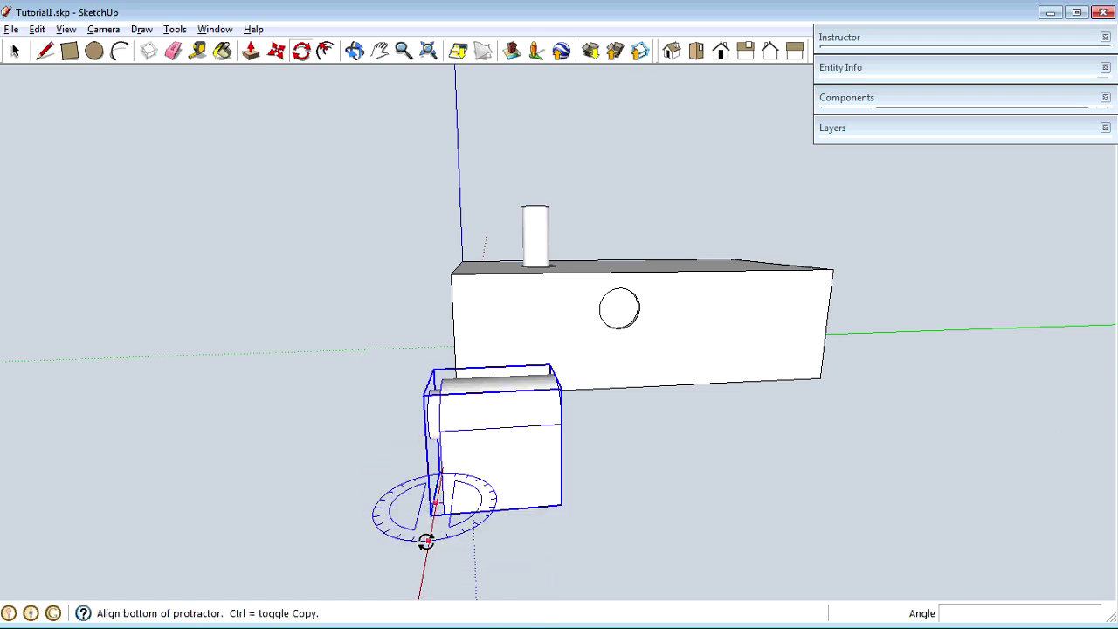
pyautogui.click(426, 540)
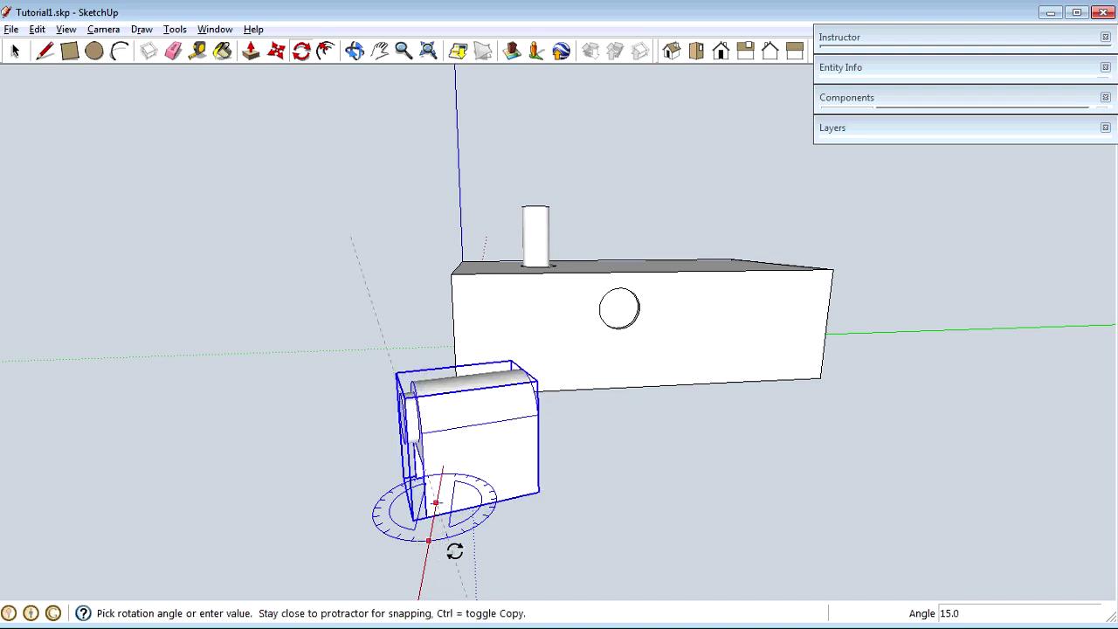
# Step: Rotate the jack component 90 degrees about its bottom corner
pyautogui.click(568, 504)
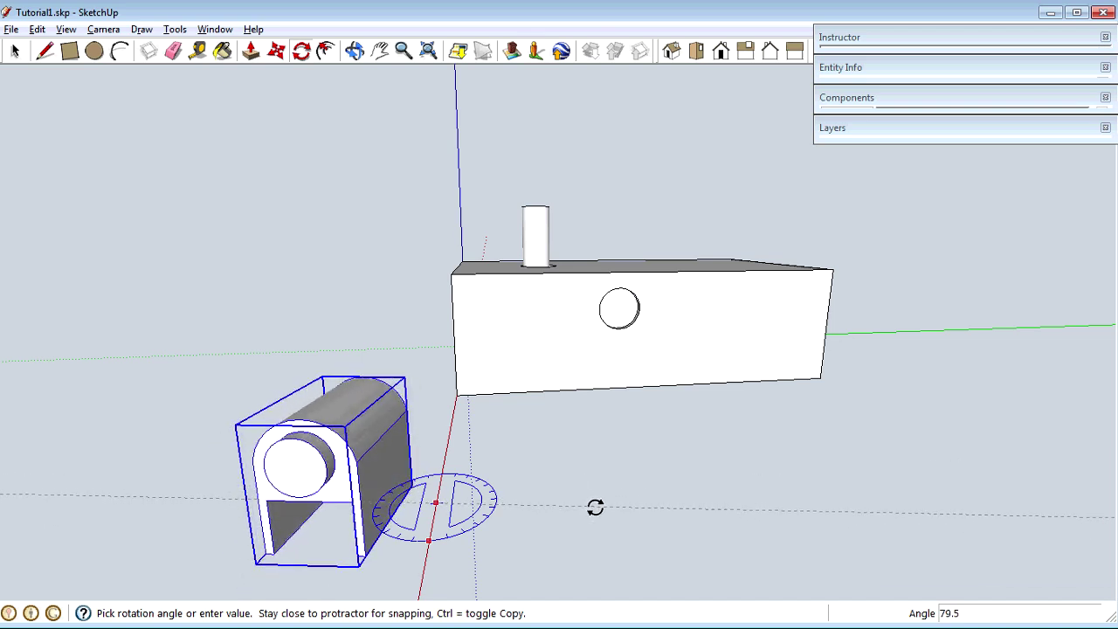
pyautogui.press('Escape')
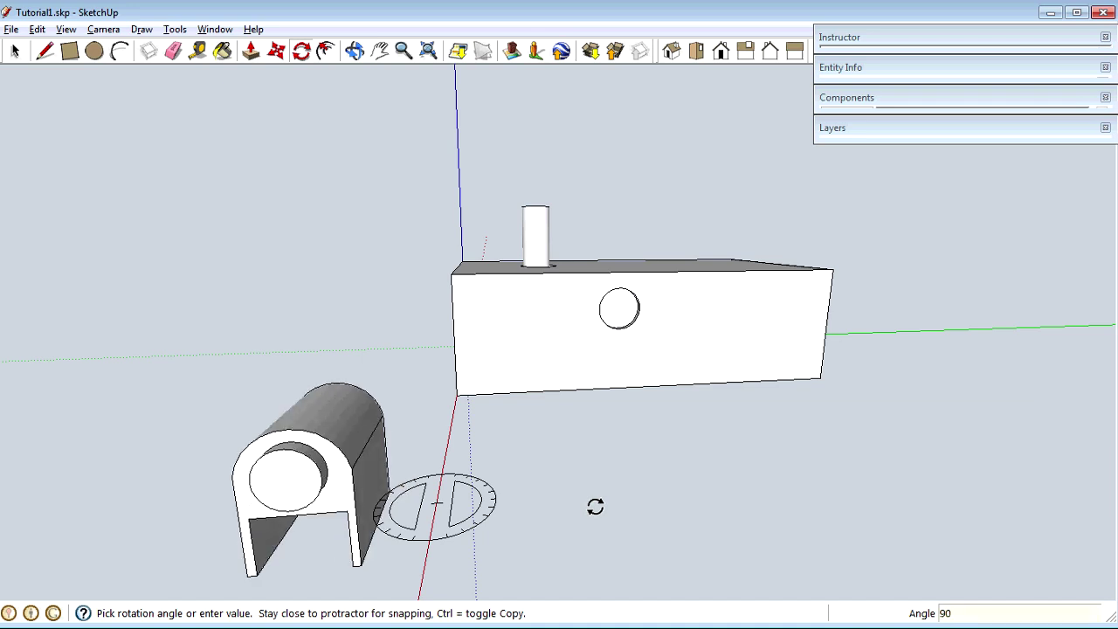
pyautogui.press('Escape')
pyautogui.press('space')
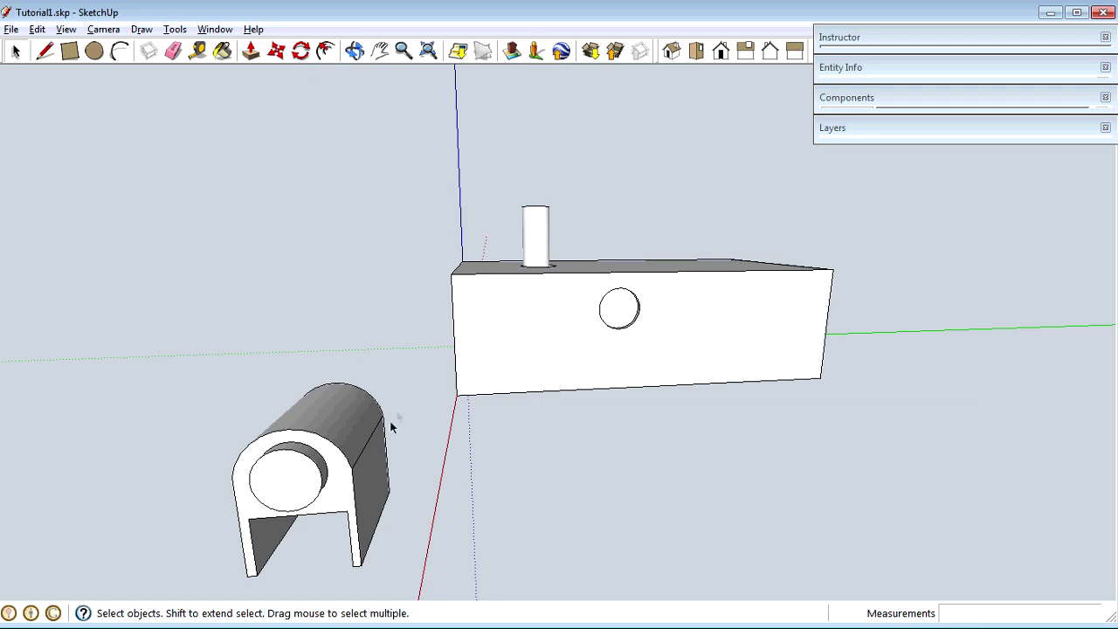
# Step: Move the jack by the top endpoint of its barrel to the top endpoint of the enclosure's round side hole
pyautogui.moveTo(398, 417); pyautogui.dragTo(485, 318, button='middle')
pyautogui.press('m')
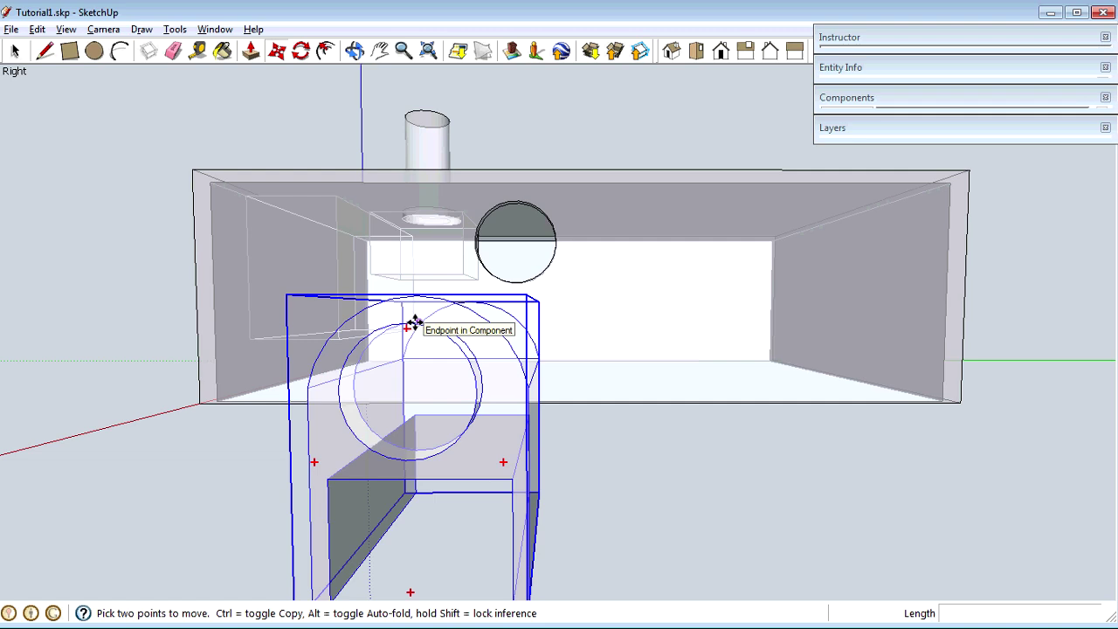
pyautogui.click(414, 323)
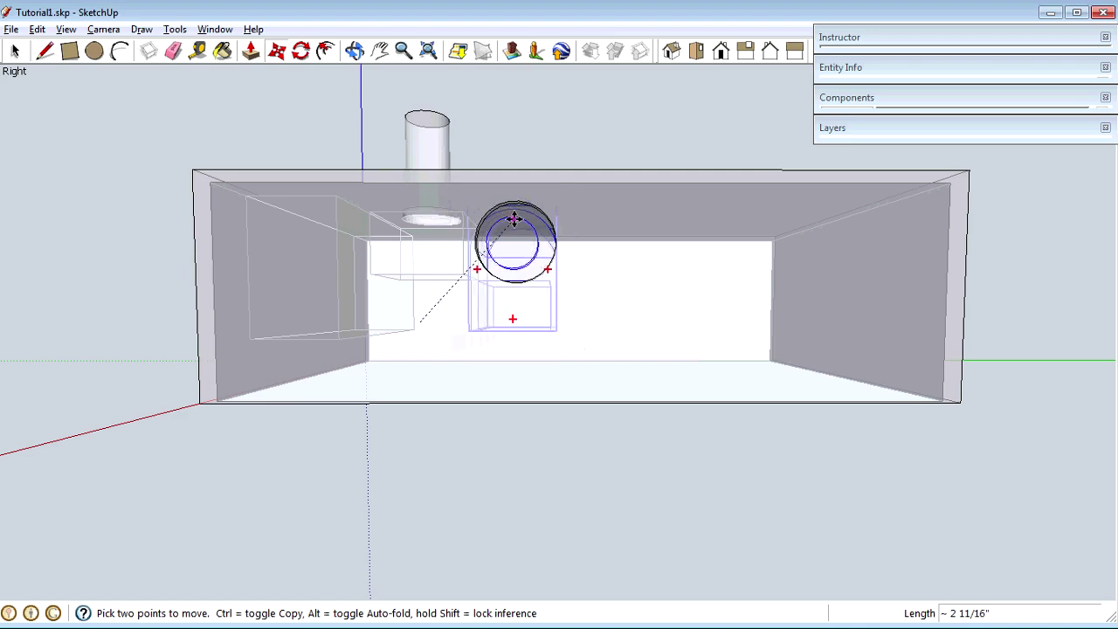
pyautogui.scroll(5, 514, 203)
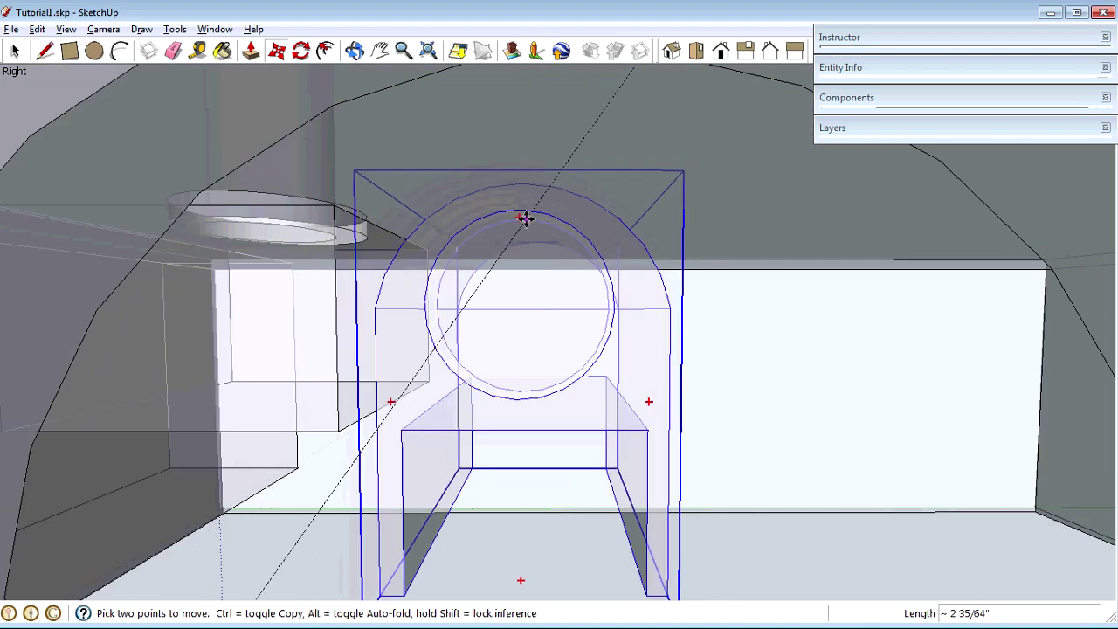
pyautogui.scroll(-2, 533, 227)
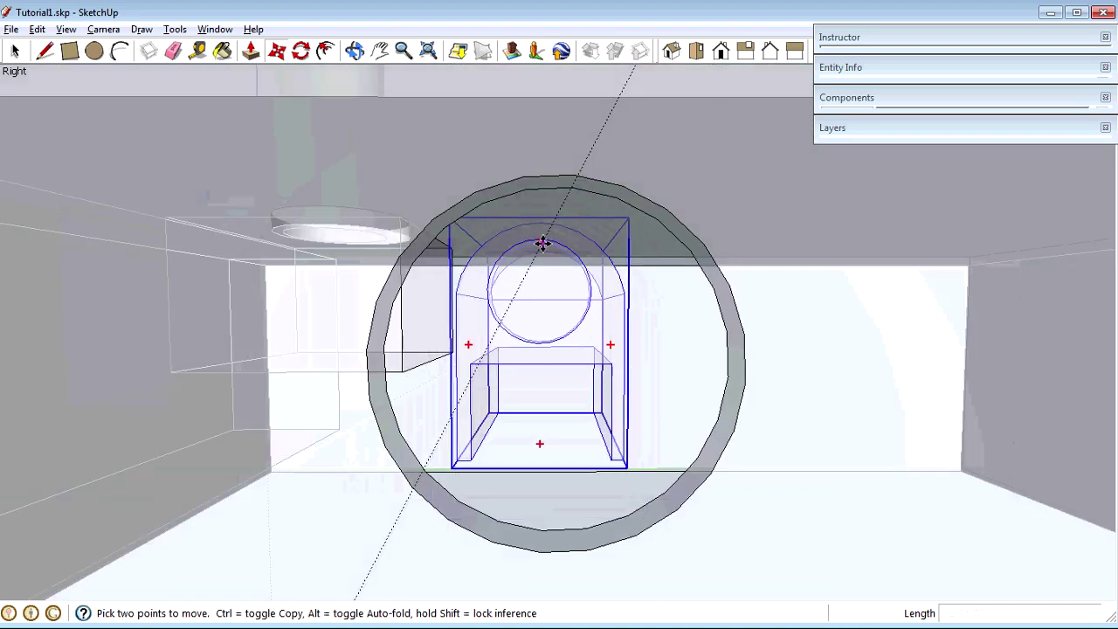
pyautogui.scroll(4, 559, 200)
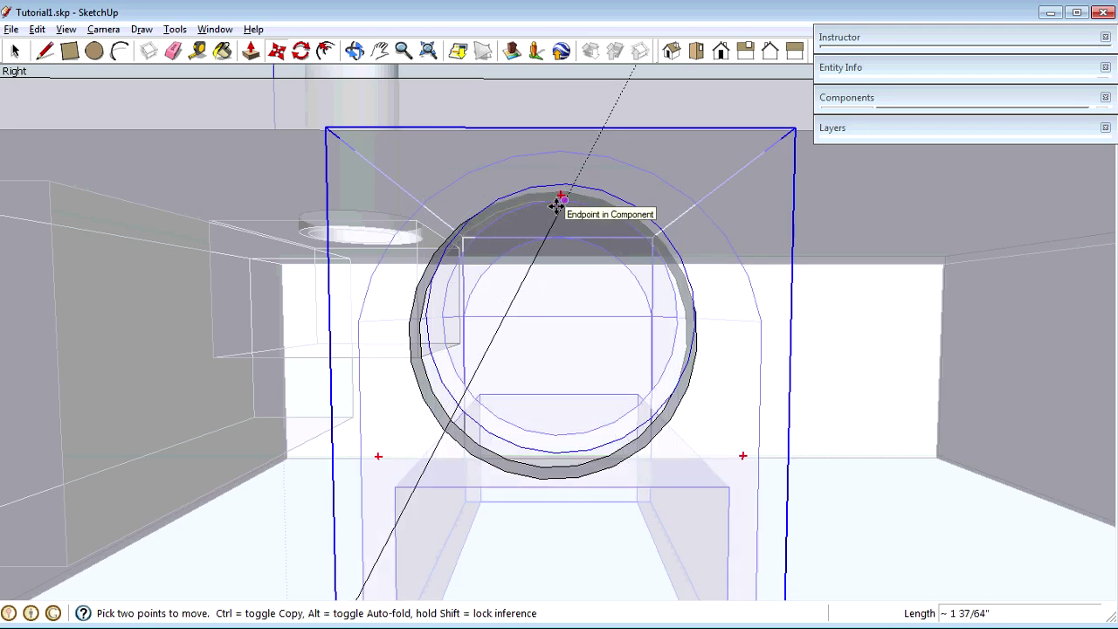
pyautogui.click(557, 205)
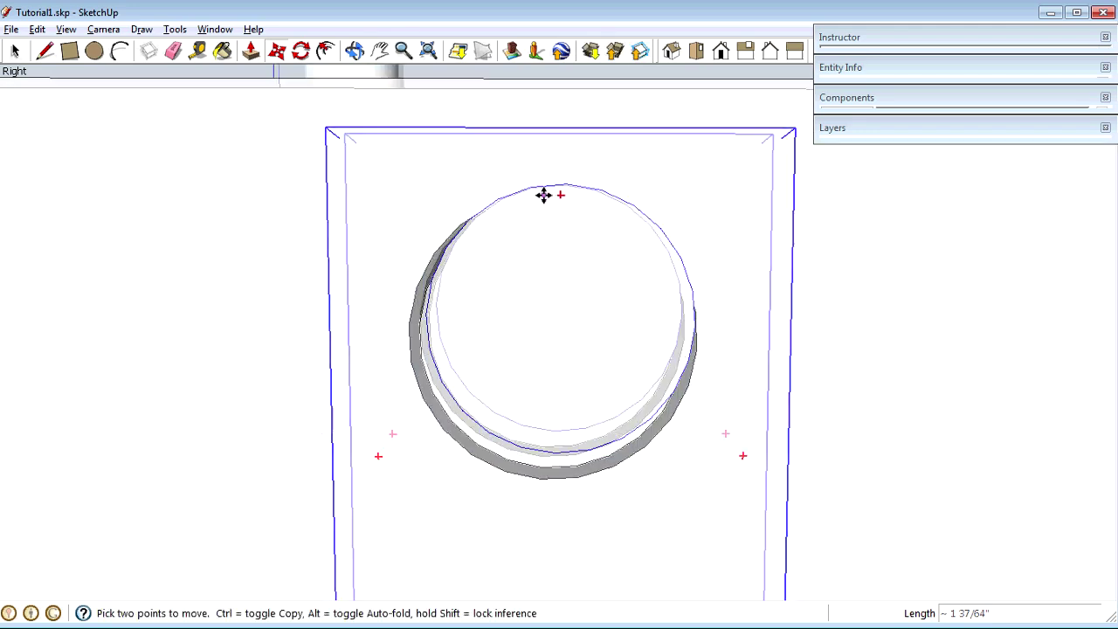
pyautogui.scroll(-4, 546, 187)
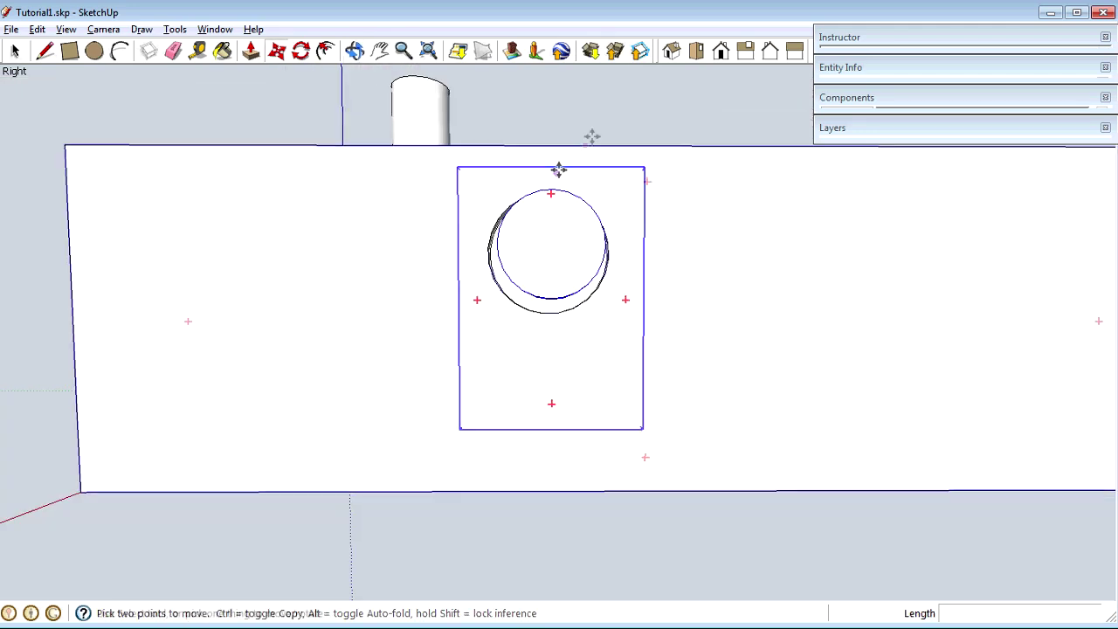
pyautogui.click(640, 48)
pyautogui.moveTo(579, 218); pyautogui.dragTo(631, 178)
pyautogui.press('space')
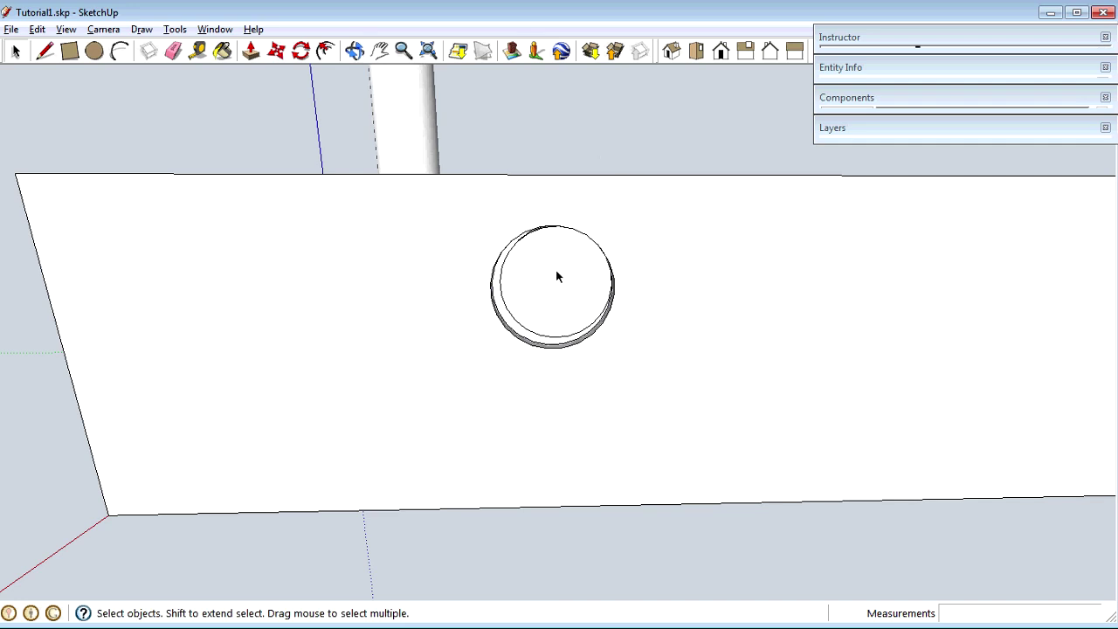
# Step: Show the Instructor's Move tool notes and try moving the jack up along the blue axis
pyautogui.click(911, 41)
pyautogui.click(541, 323)
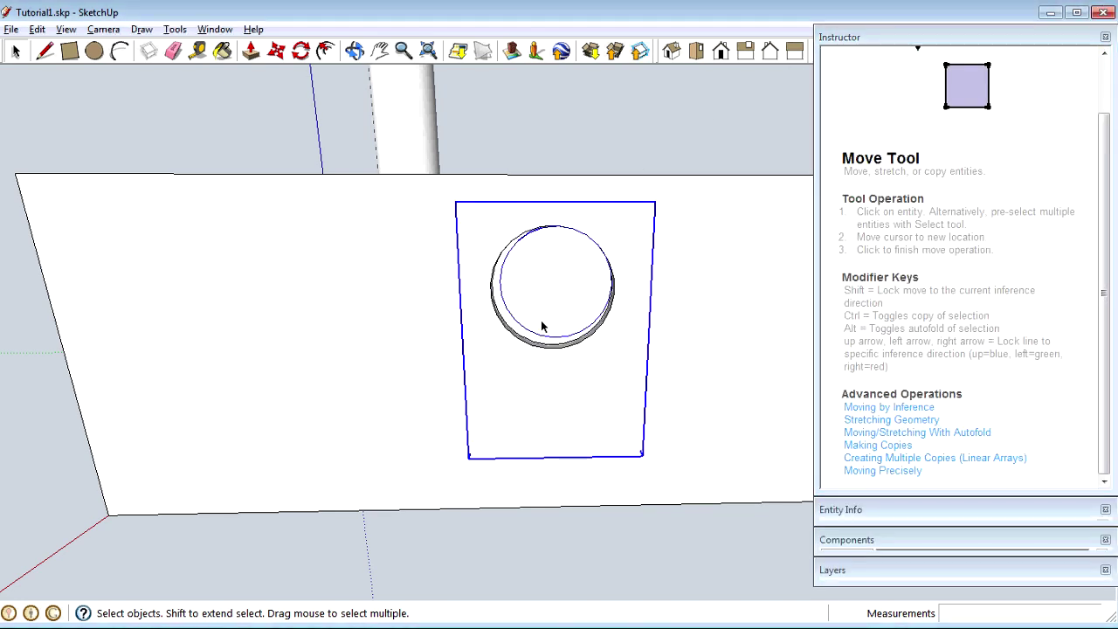
pyautogui.press('m')
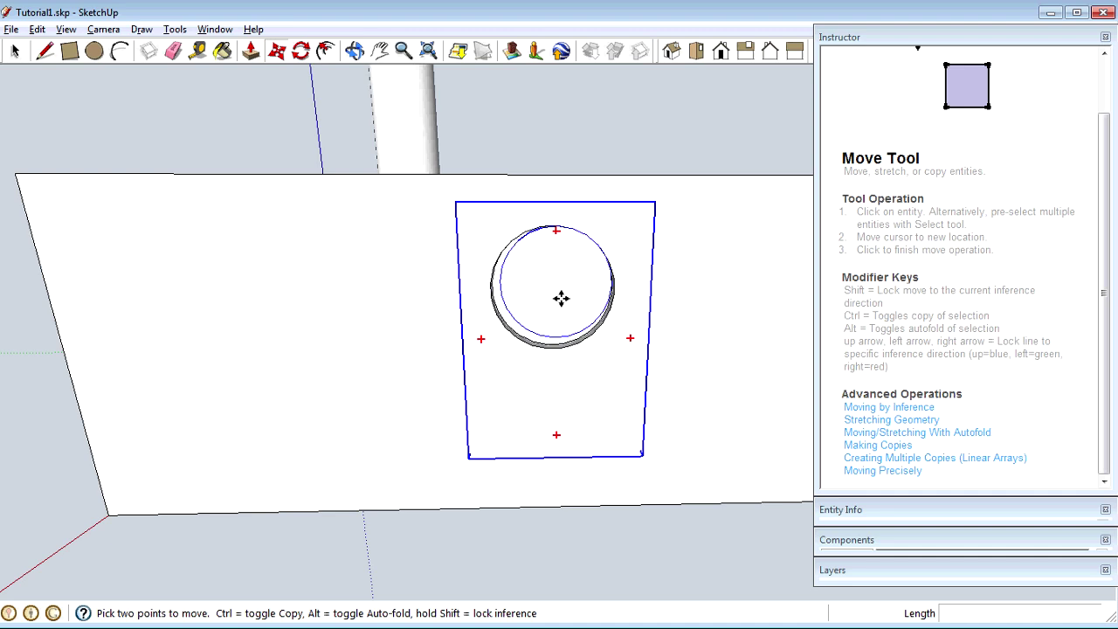
pyautogui.click(561, 297)
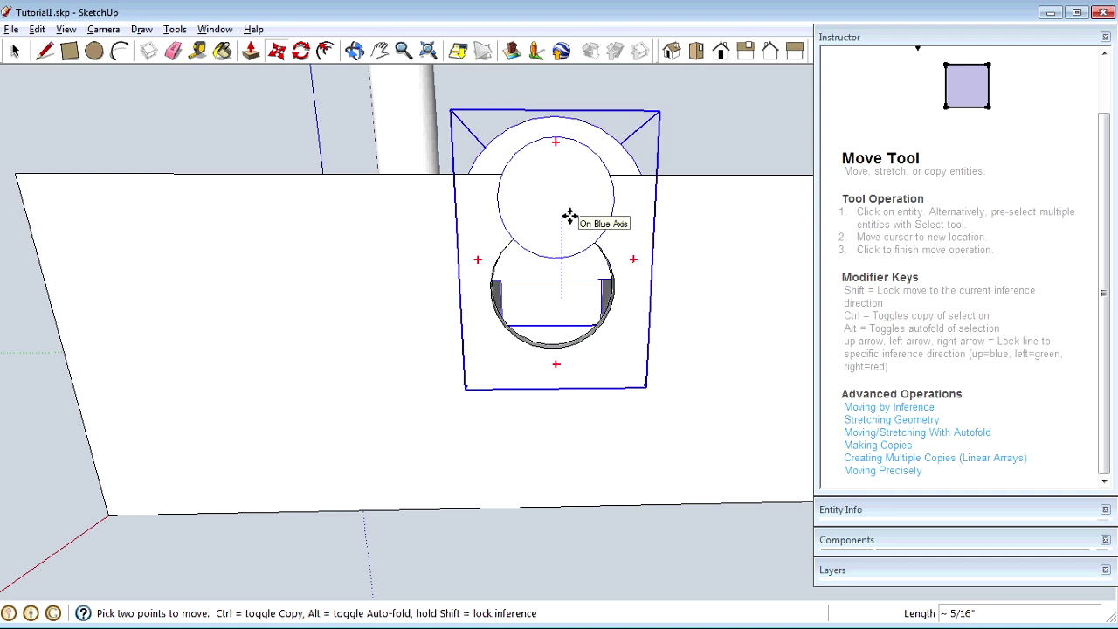
pyautogui.press('Escape')
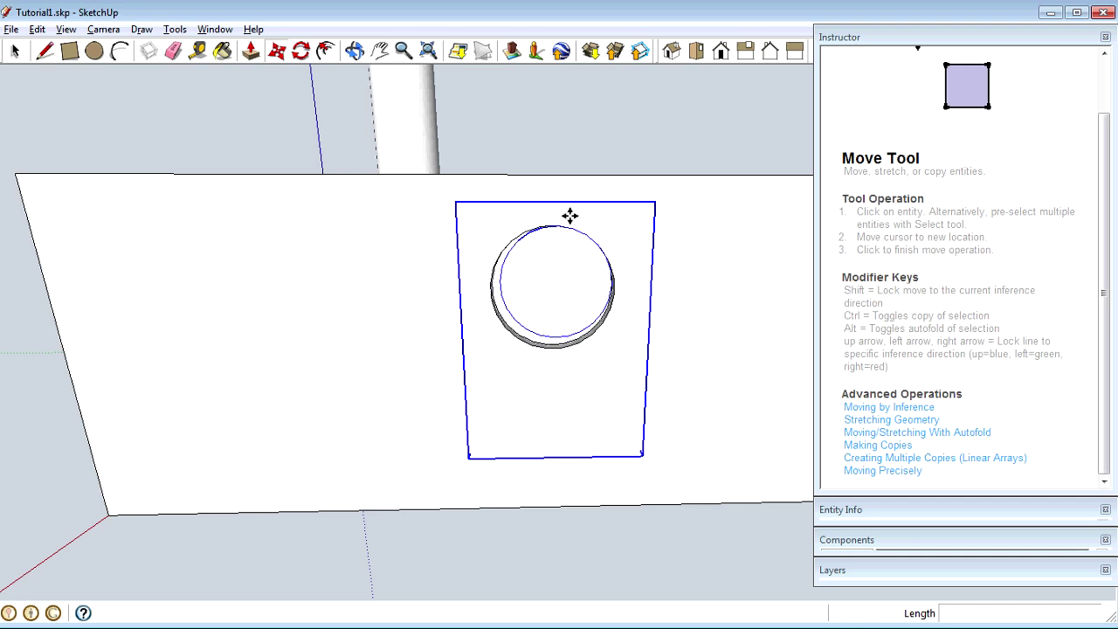
# Step: Turn on the display of crosshairs in the Drawing preferences
pyautogui.hotkey('alt', 'w')
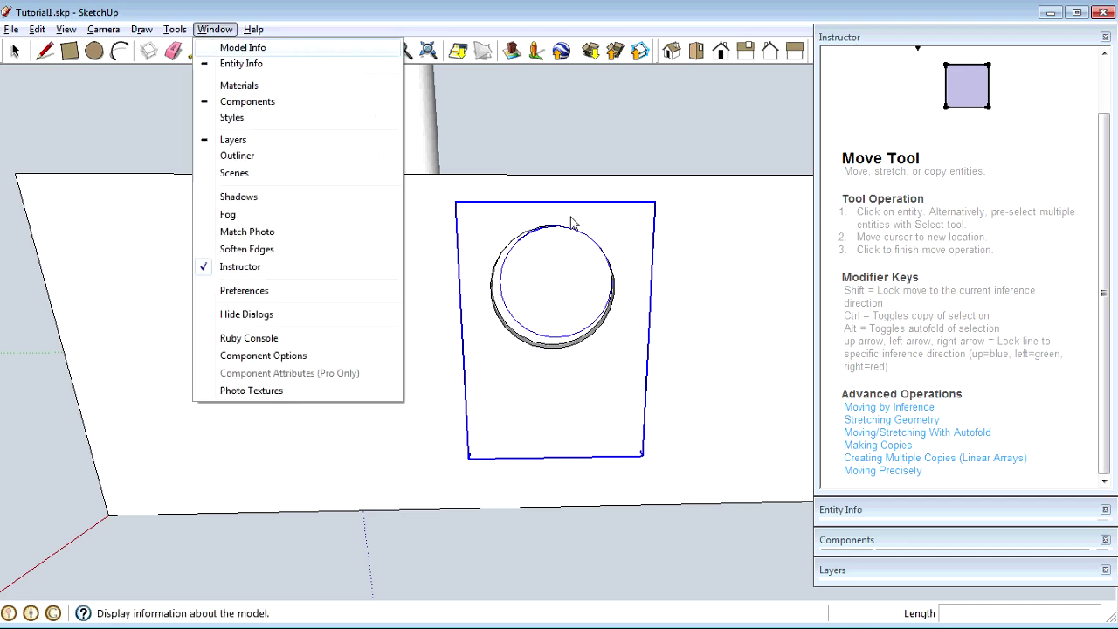
pyautogui.click(302, 295)
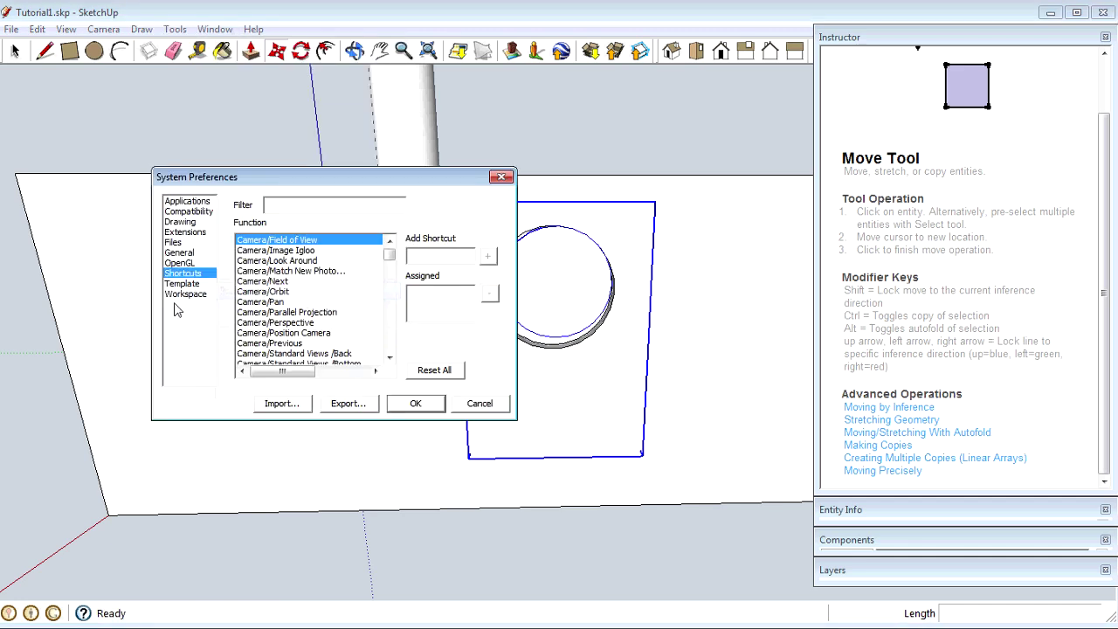
pyautogui.click(183, 222)
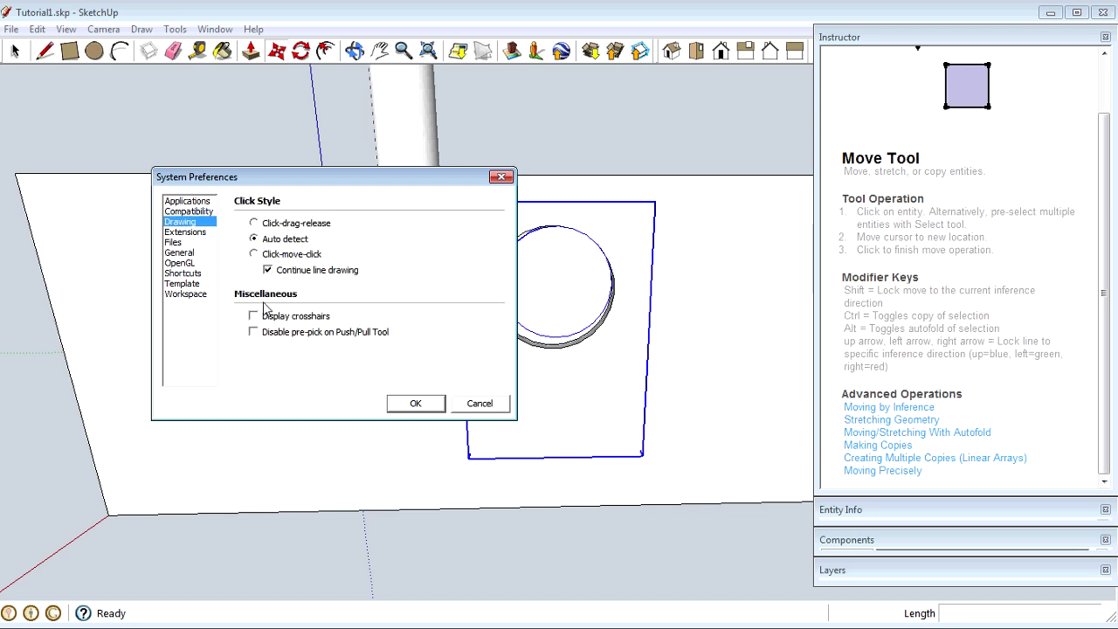
pyautogui.click(416, 403)
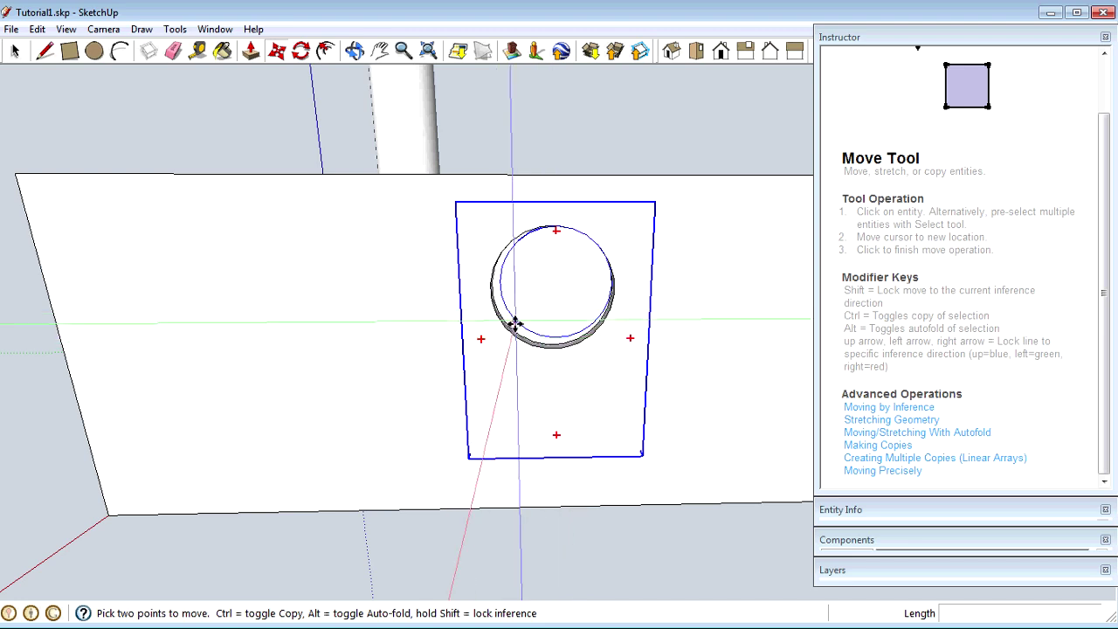
# Step: Centre the jack's barrel in the hole, moving it about 1/64" down the blue axis and 1/64" along the green axis
pyautogui.click(554, 288)
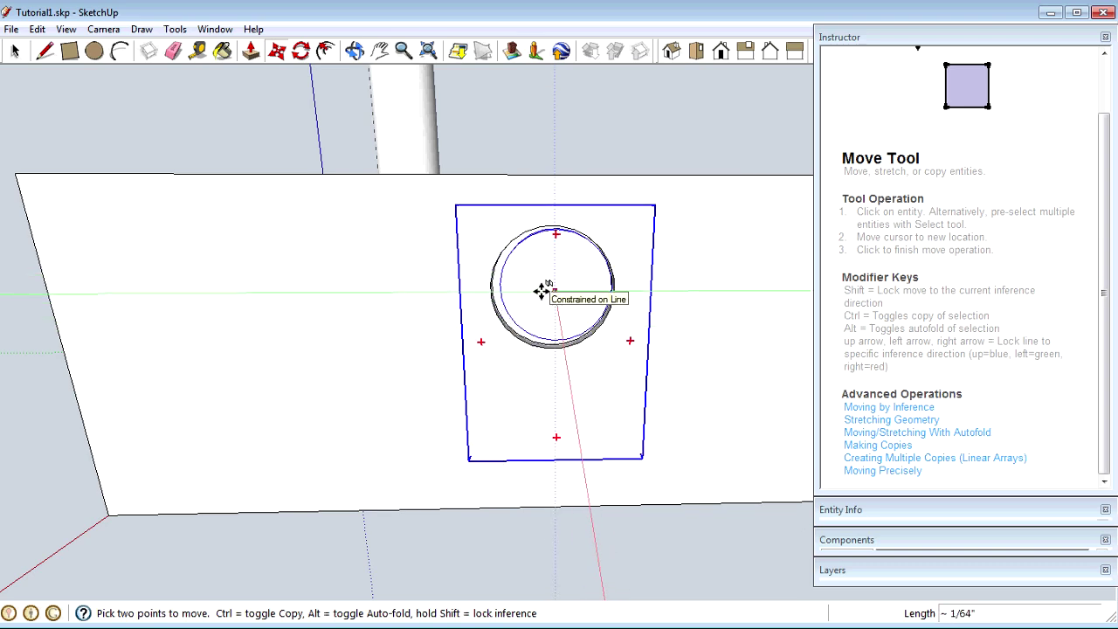
pyautogui.click(541, 287)
pyautogui.click(575, 293)
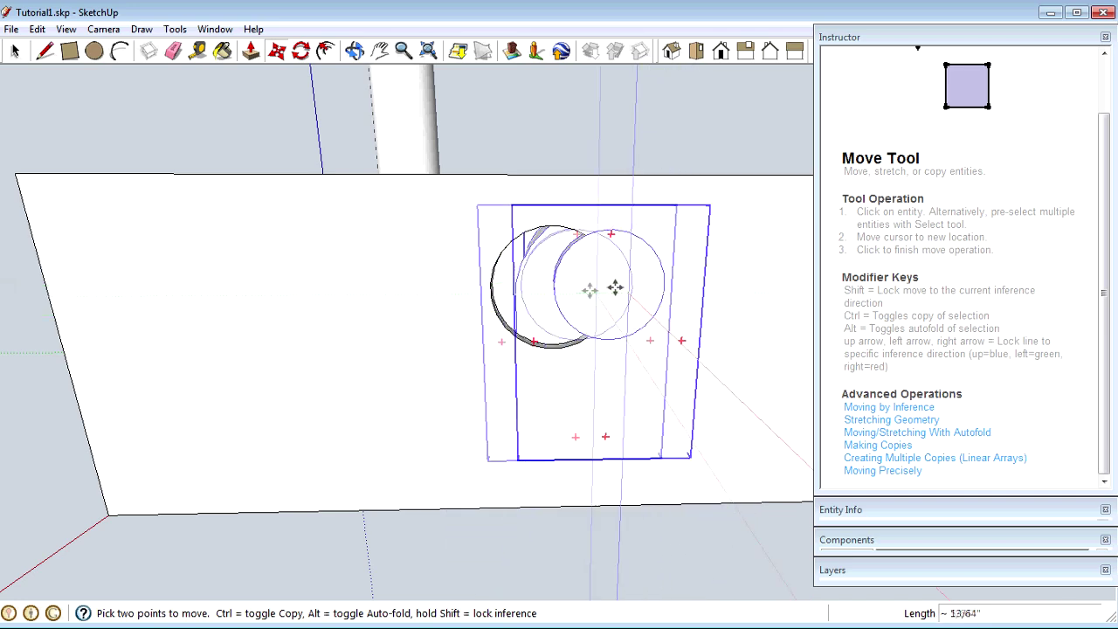
pyautogui.click(598, 353)
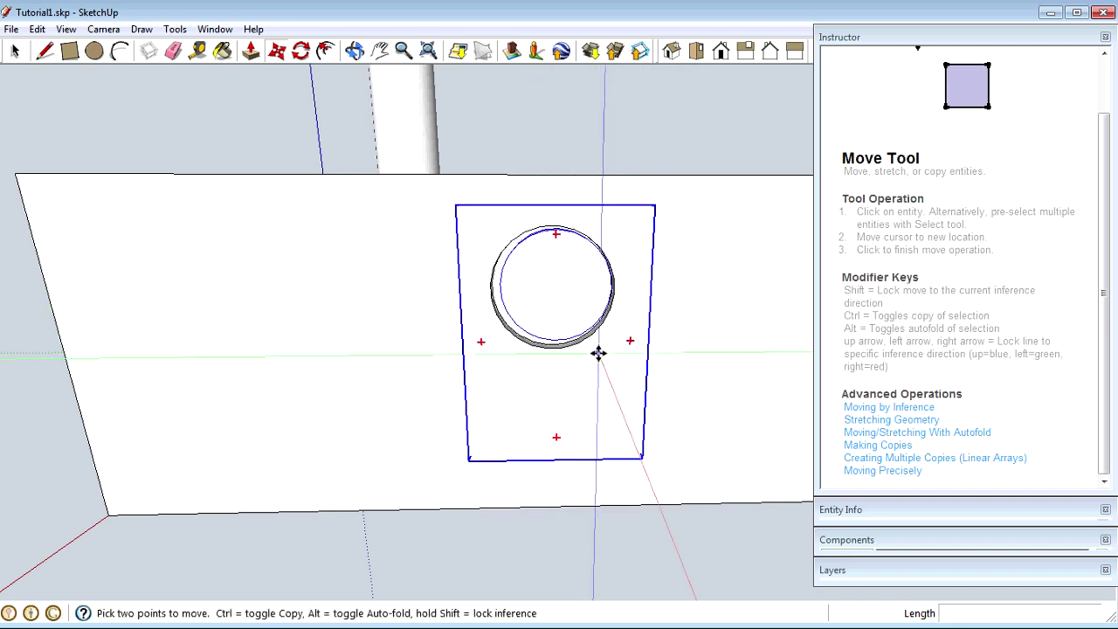
pyautogui.click(558, 296)
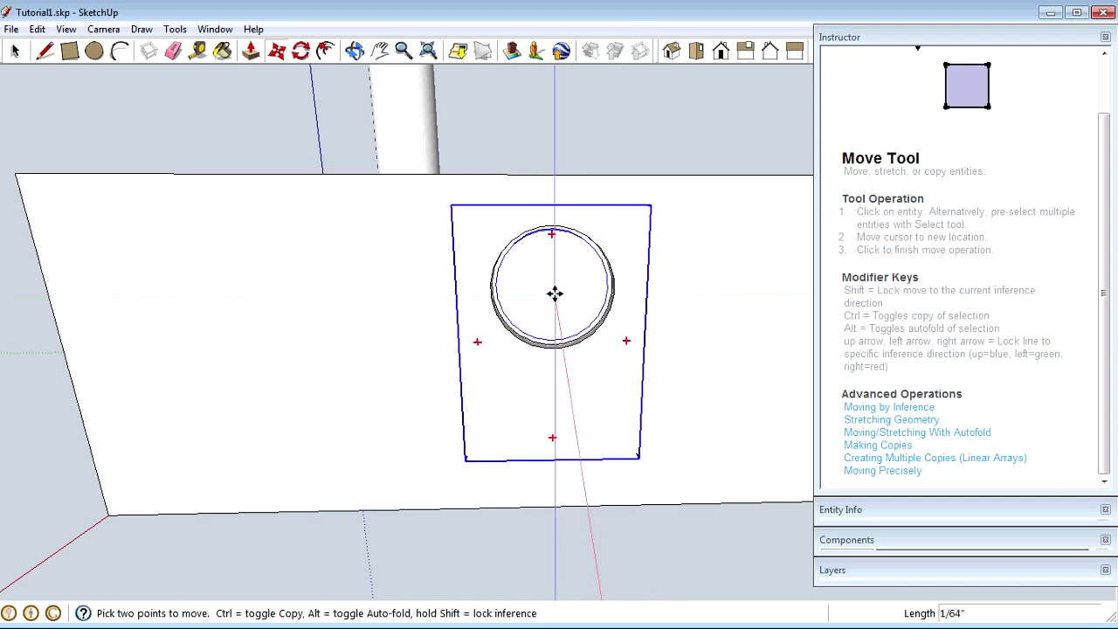
pyautogui.click(556, 292)
pyautogui.moveTo(568, 264)
pyautogui.mouseDown(button='middle')
pyautogui.moveTo(582, 245)
pyautogui.moveTo(534, 486)
pyautogui.moveTo(629, 102)
pyautogui.moveTo(612, 259)
pyautogui.moveTo(550, 252)
pyautogui.mouseUp(button='middle')
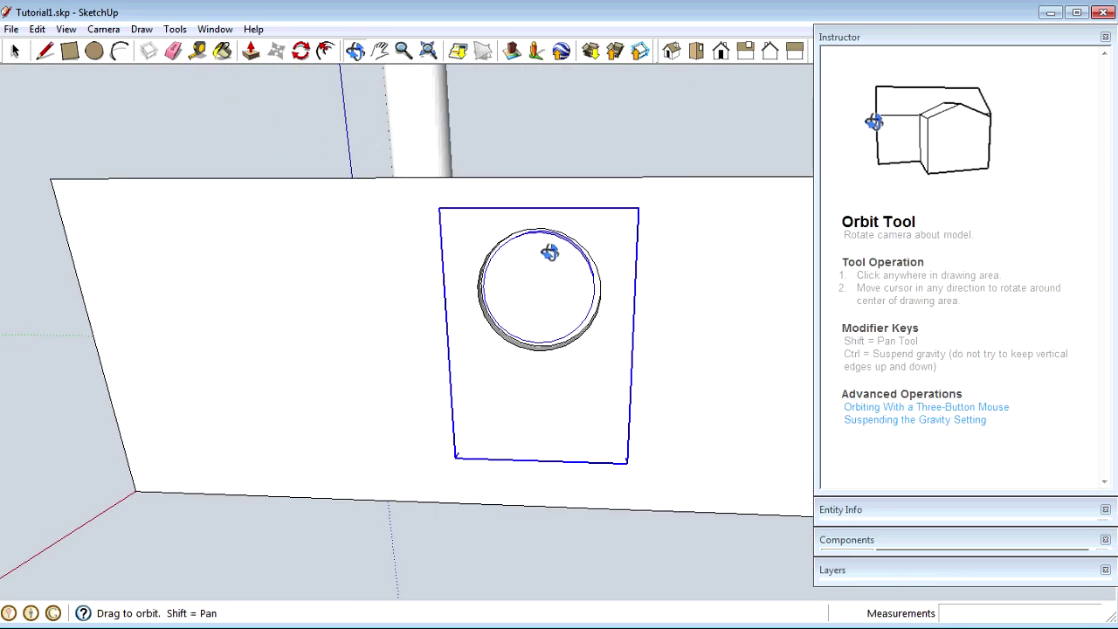
pyautogui.click(900, 40)
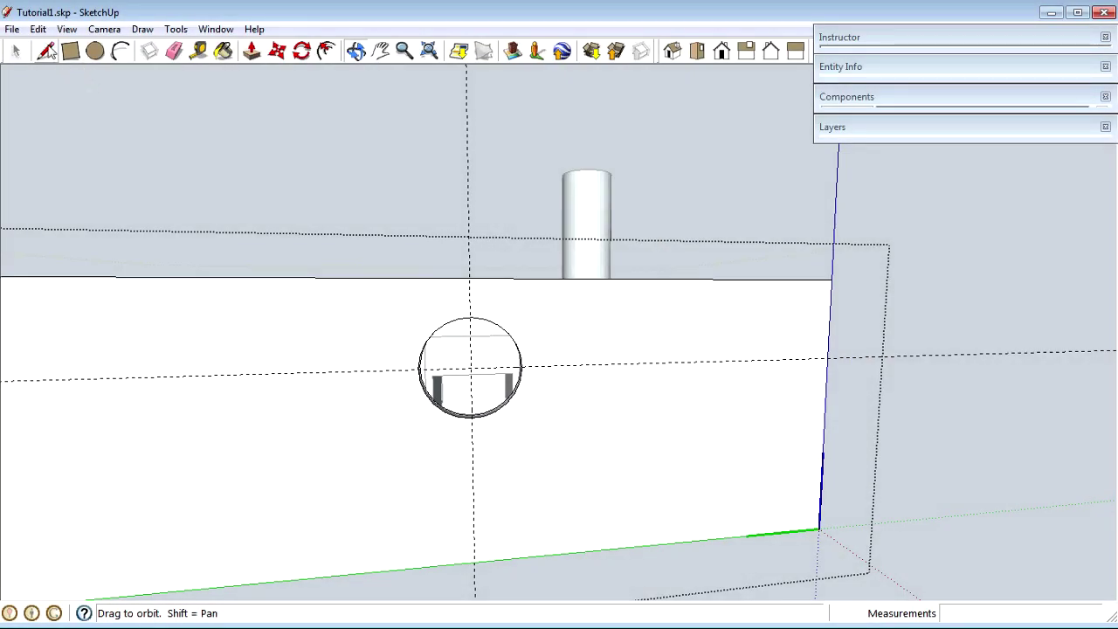
# Step: Delete all guides and close the enclosure component's editing context
pyautogui.click(37, 28)
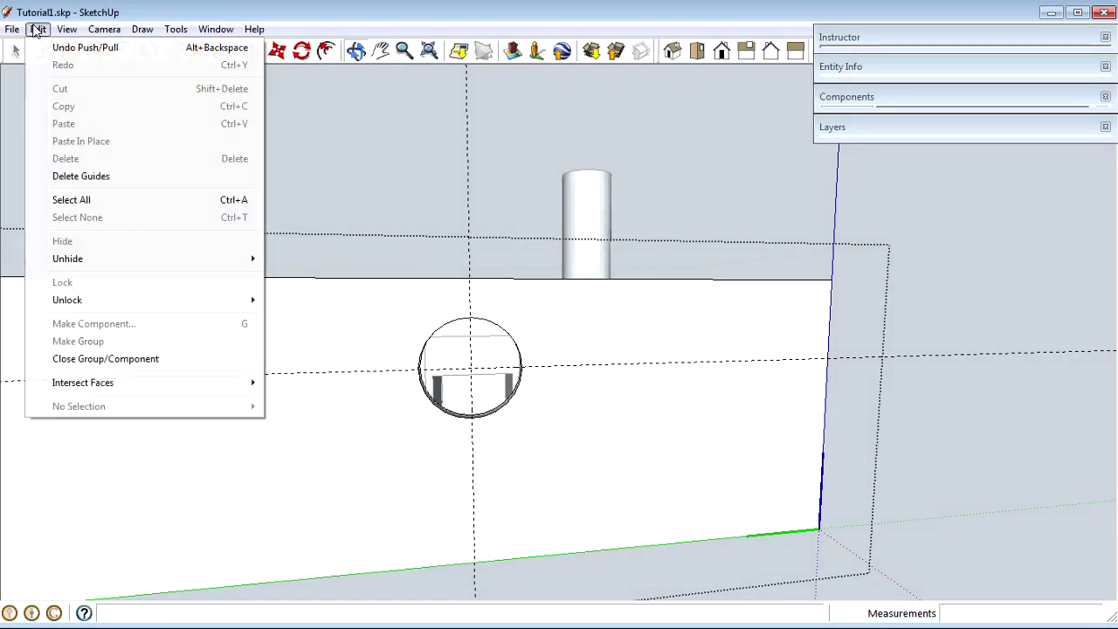
pyautogui.click(88, 175)
pyautogui.press('z')
pyautogui.moveTo(406, 227); pyautogui.dragTo(387, 332)
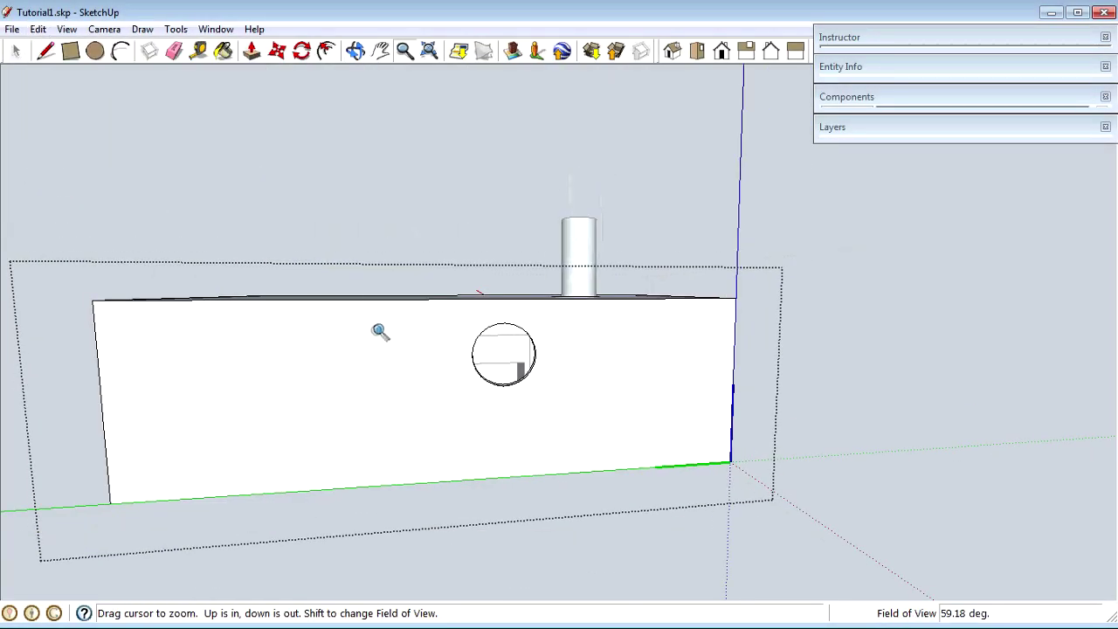
pyautogui.press('space')
pyautogui.click(546, 537)
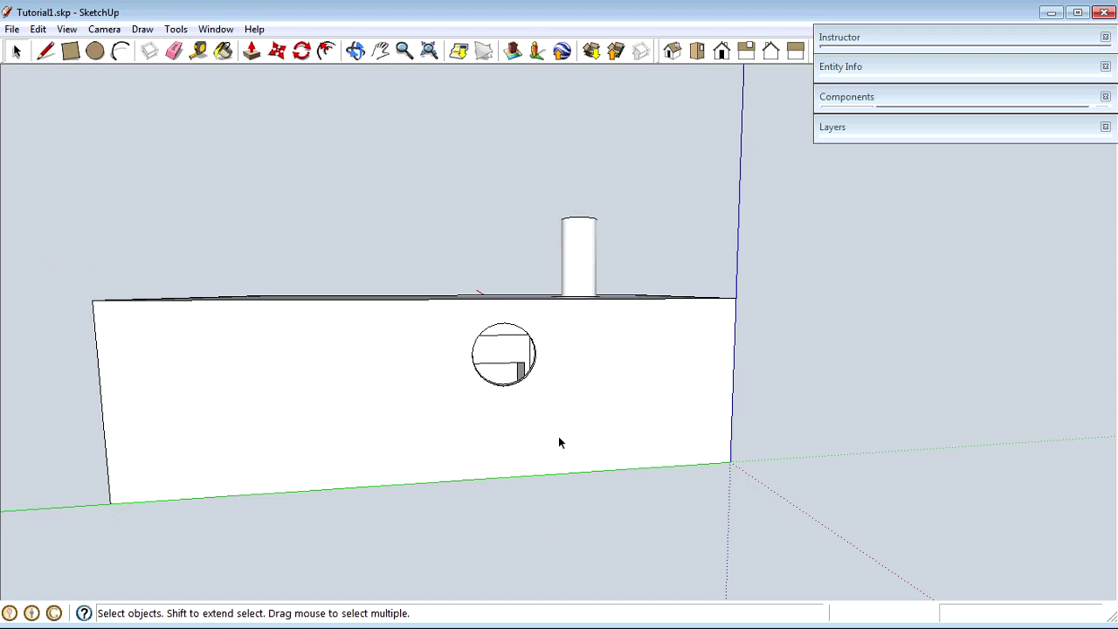
# Step: Insert another Jack component from the in-model collection in front of the enclosure
pyautogui.click(888, 103)
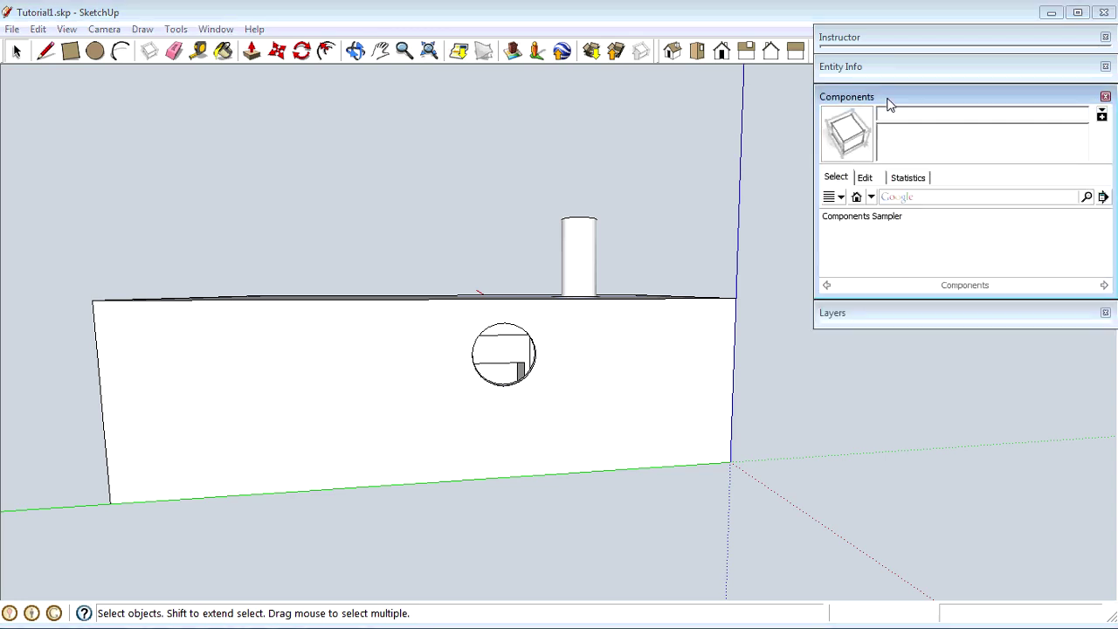
pyautogui.click(871, 198)
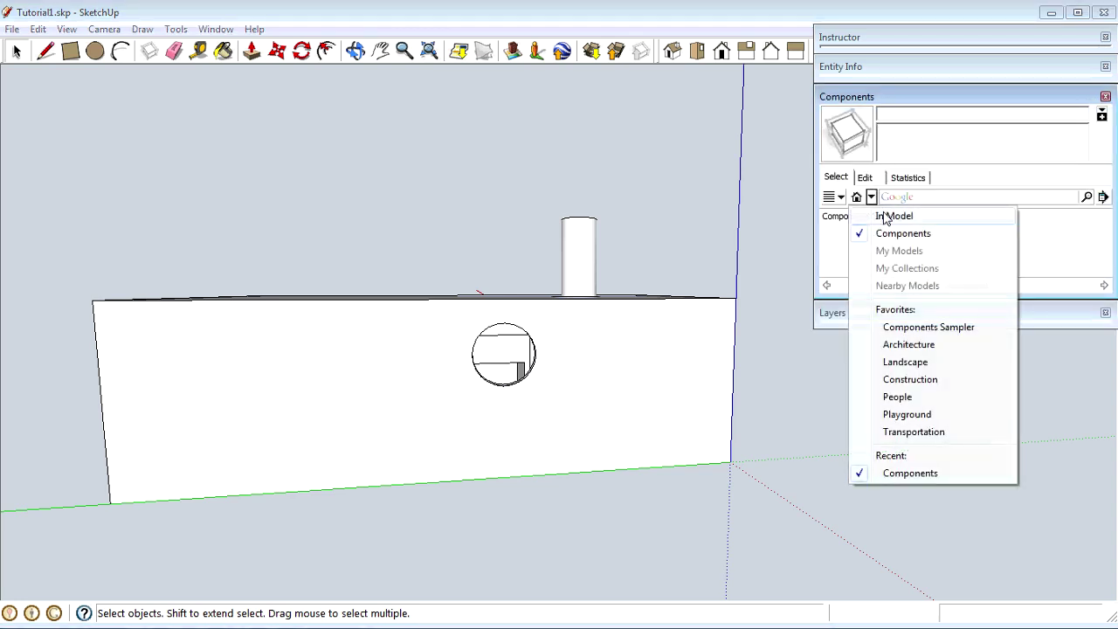
pyautogui.click(888, 216)
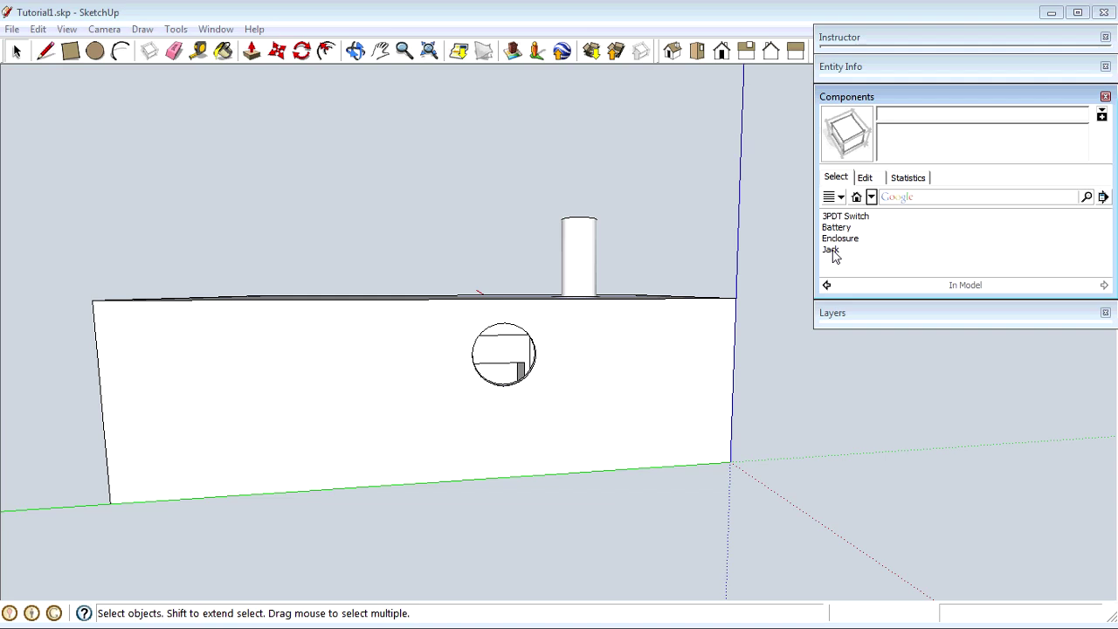
pyautogui.click(831, 250)
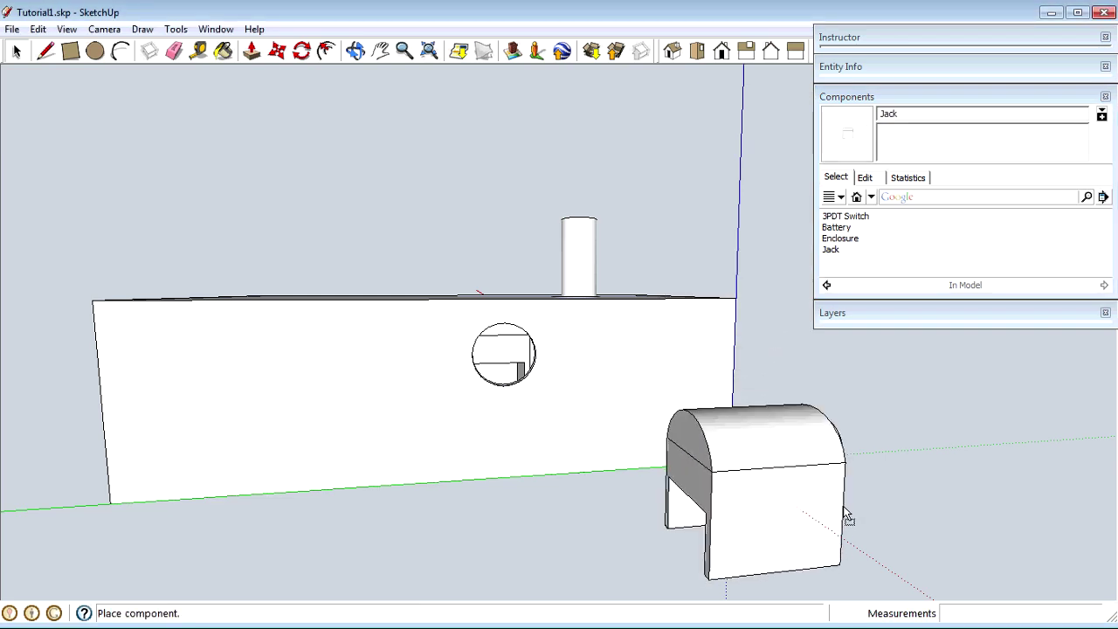
pyautogui.click(699, 527)
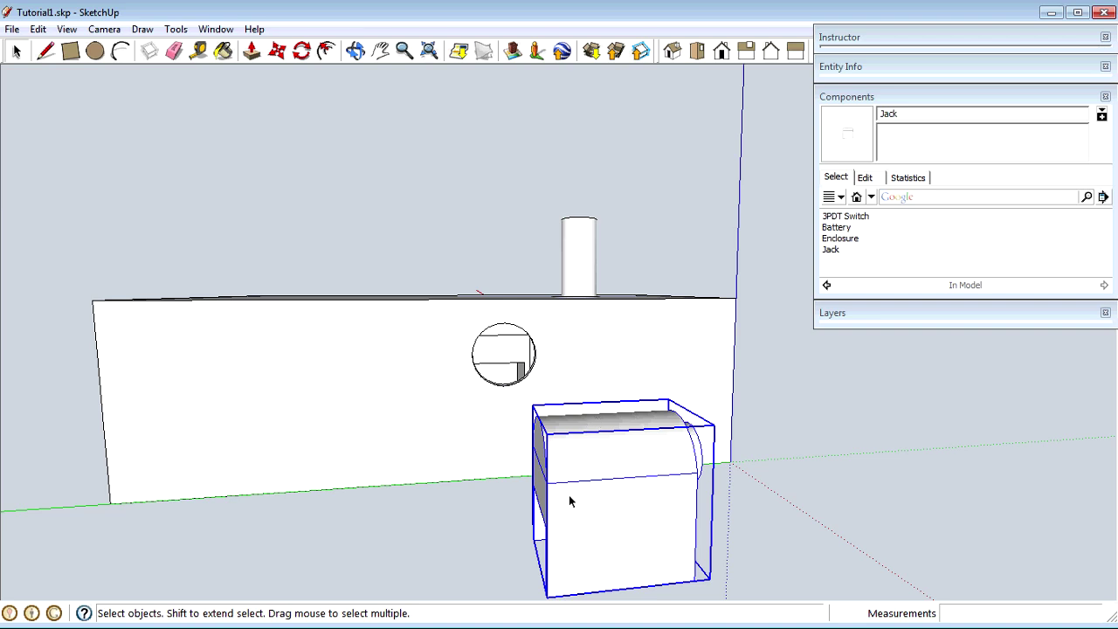
# Step: Try to push in the end face between the newly inserted jack's legs within its component, and close the component
pyautogui.doubleClick(594, 518)
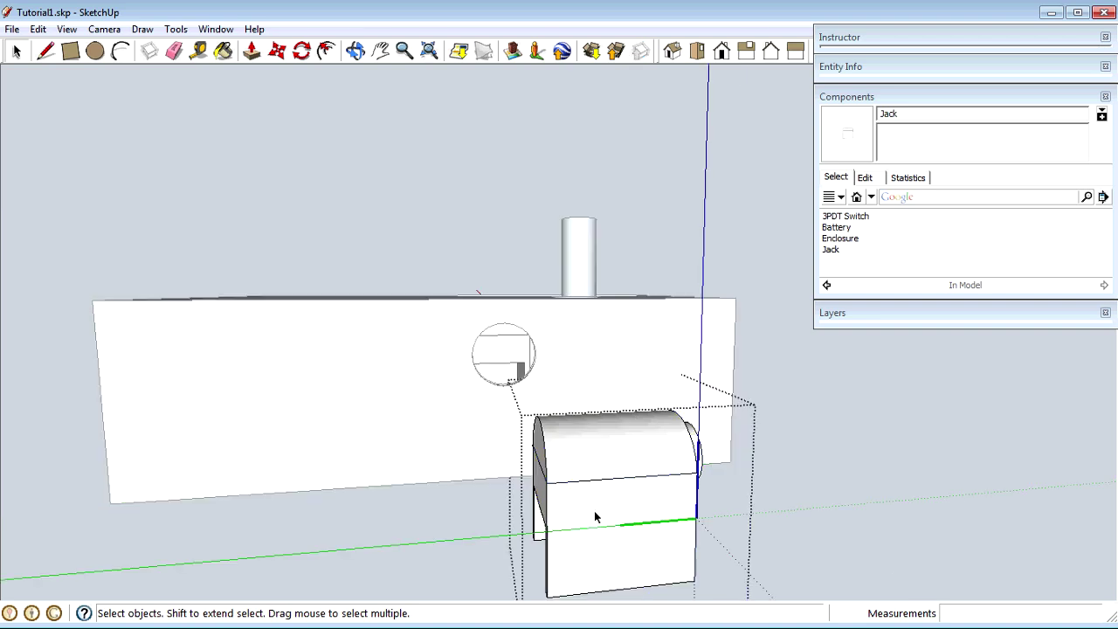
pyautogui.click(594, 517)
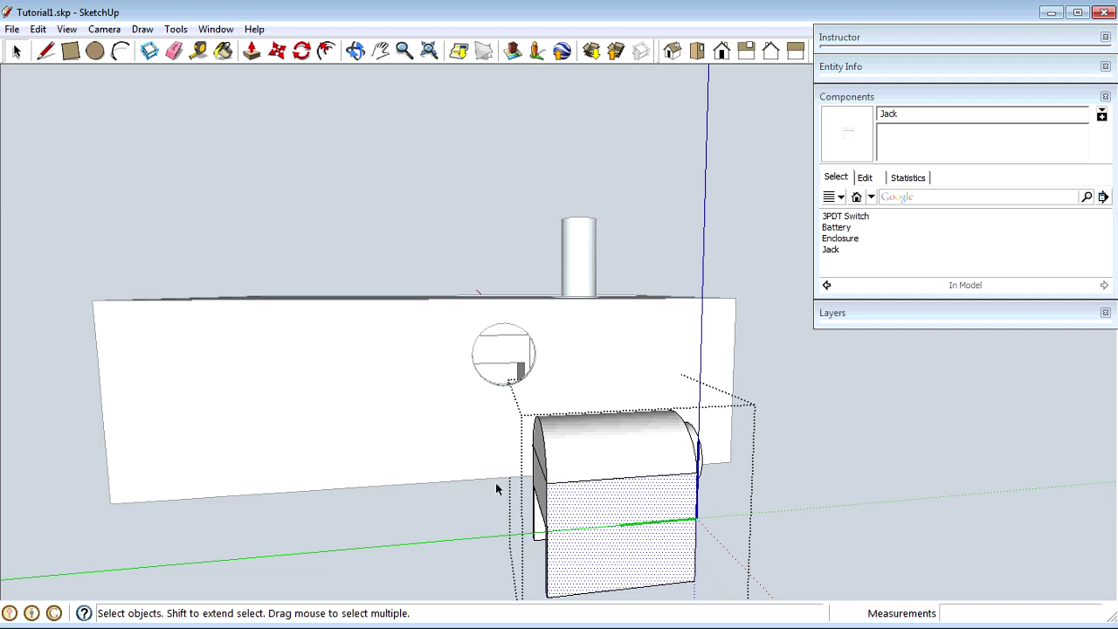
pyautogui.moveTo(455, 494); pyautogui.dragTo(608, 489, button='middle')
pyautogui.click(607, 489)
pyautogui.press('p')
pyautogui.click(605, 495)
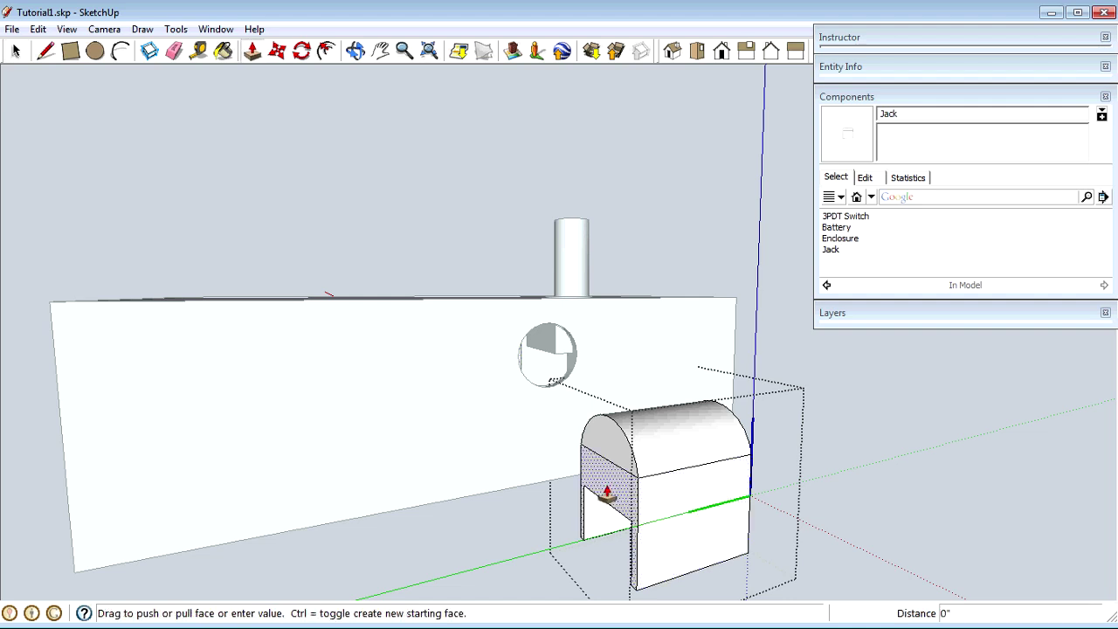
pyautogui.click(659, 491)
pyautogui.moveTo(529, 589); pyautogui.dragTo(483, 227, button='middle')
pyautogui.moveTo(483, 226); pyautogui.dragTo(636, 341)
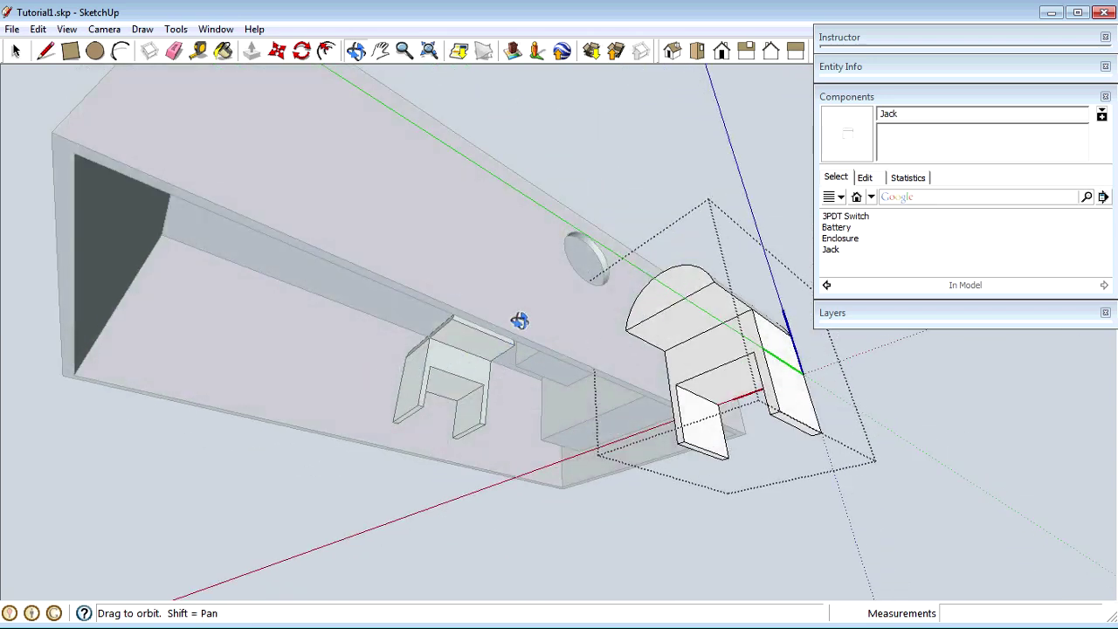
pyautogui.press('p')
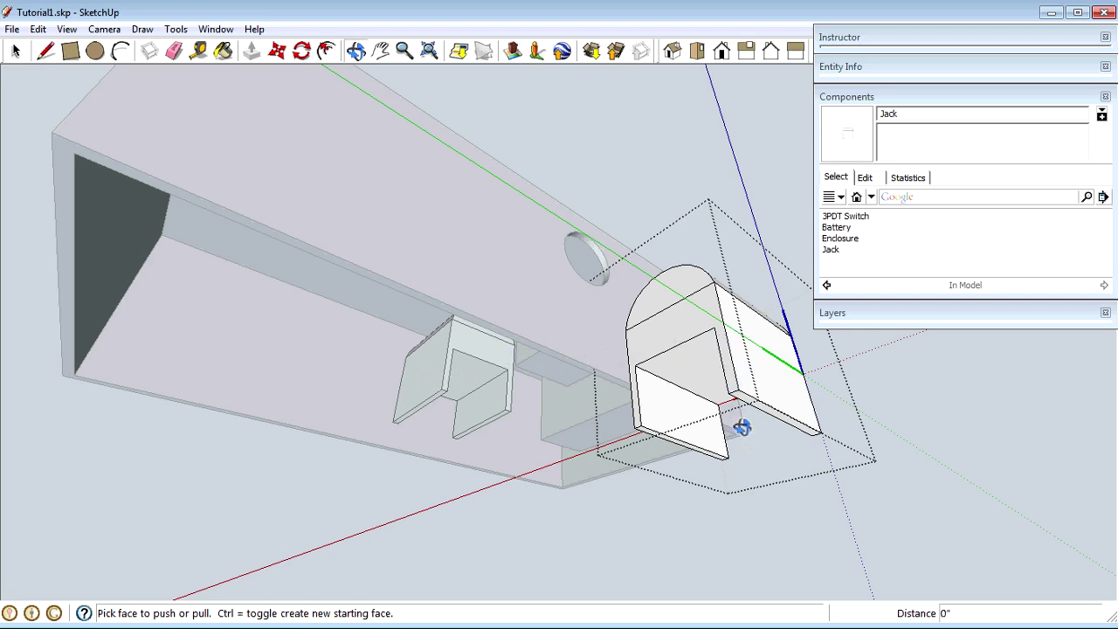
pyautogui.moveTo(728, 394); pyautogui.dragTo(474, 487, button='middle')
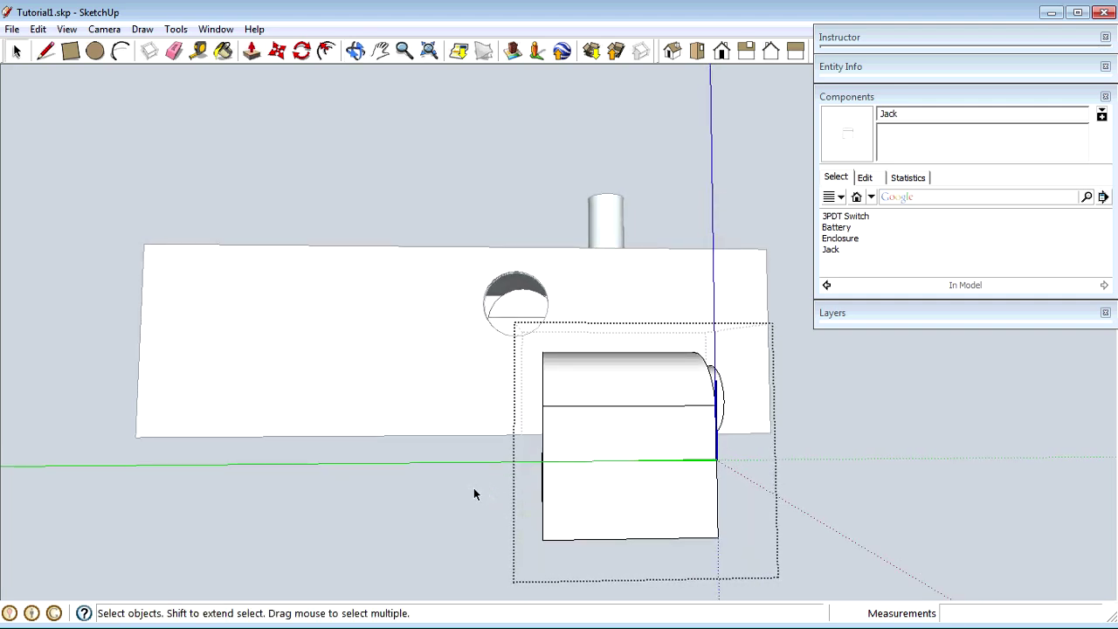
pyautogui.click(474, 487)
# Step: Reorient the second jack and seat its barrel in the enclosure's empty side hole, checking the fit from below
pyautogui.click(606, 458)
pyautogui.rightClick(606, 459)
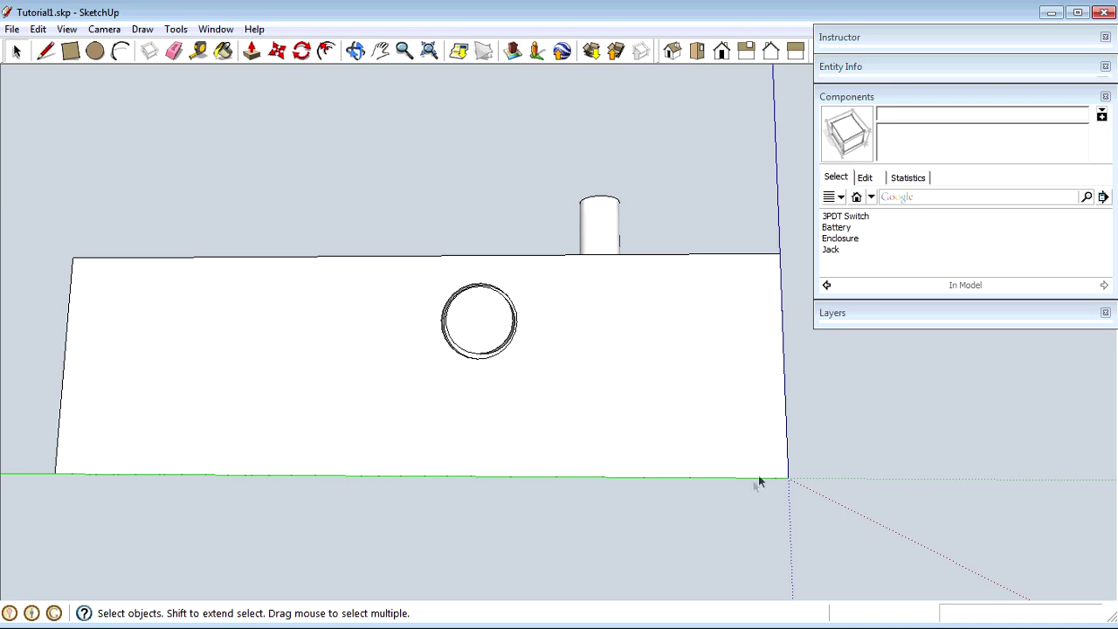
pyautogui.press('o')
pyautogui.moveTo(764, 507); pyautogui.dragTo(498, 280)
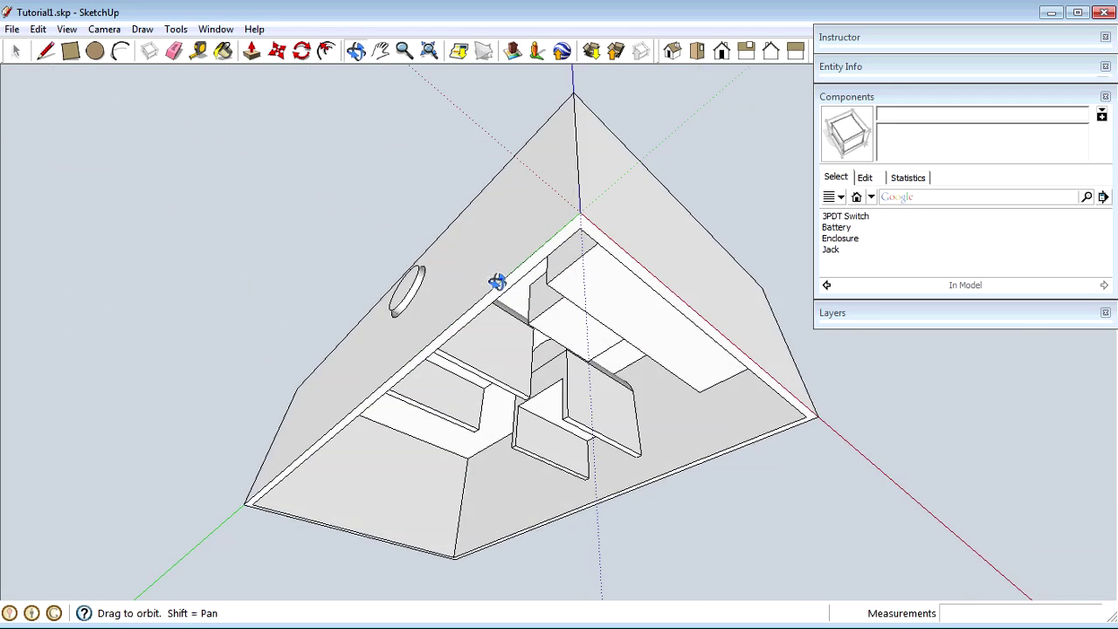
# Step: Open the layer list, toggle the visibility of the Jacks layer, and inspect the enclosure's interior
pyautogui.click(1026, 313)
pyautogui.click(1062, 405)
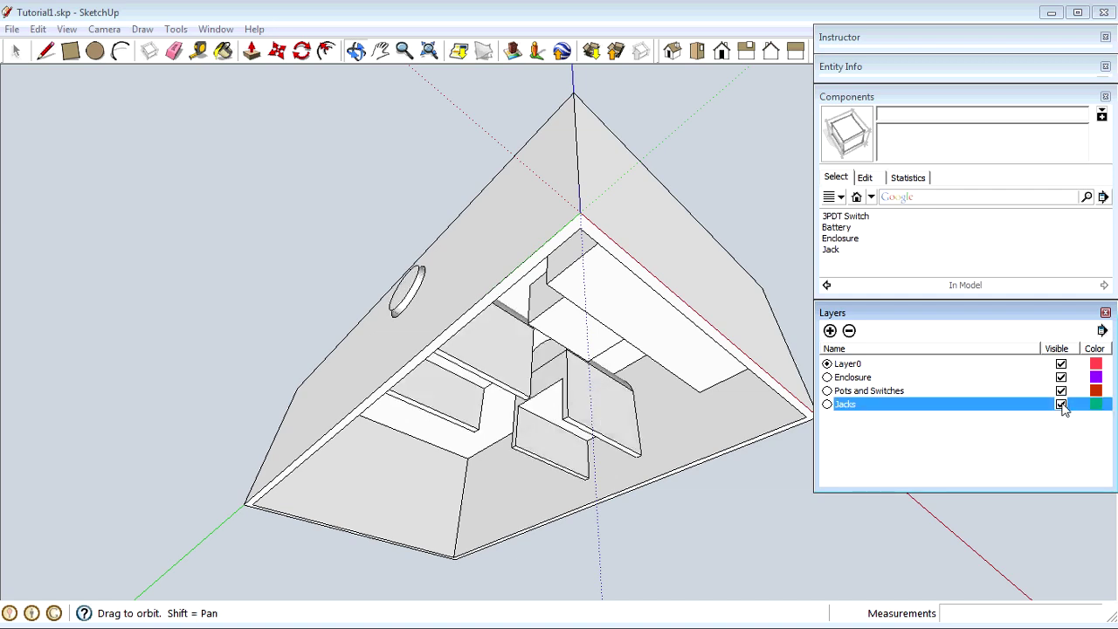
pyautogui.moveTo(367, 350); pyautogui.dragTo(319, 315)
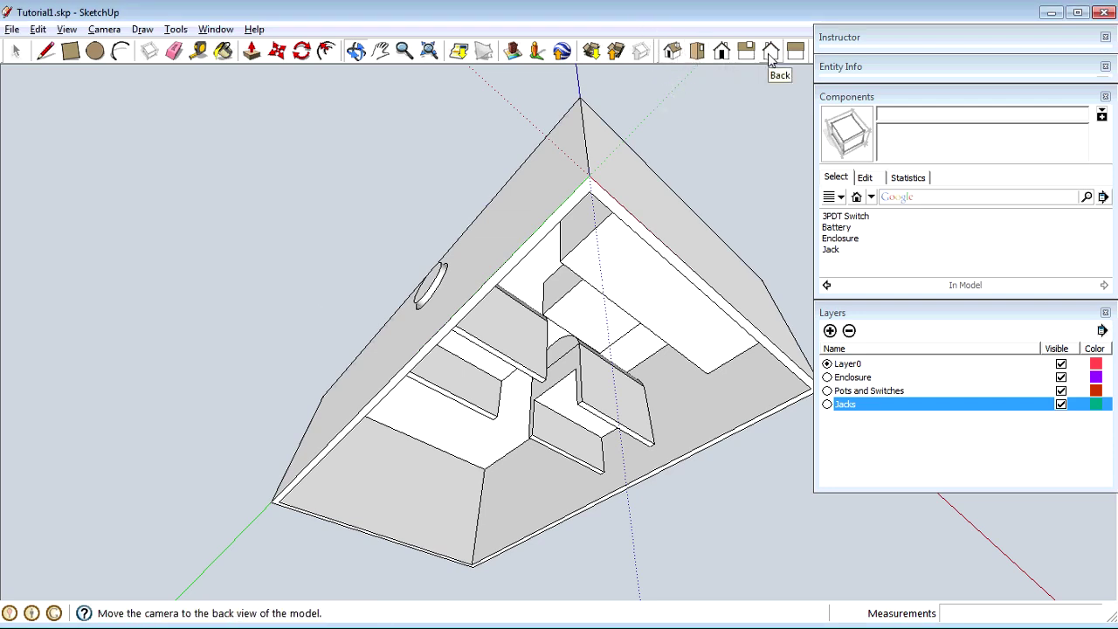
# Step: Check that the Views toolbar is enabled and switch the camera to the standard Top view
pyautogui.click(67, 28)
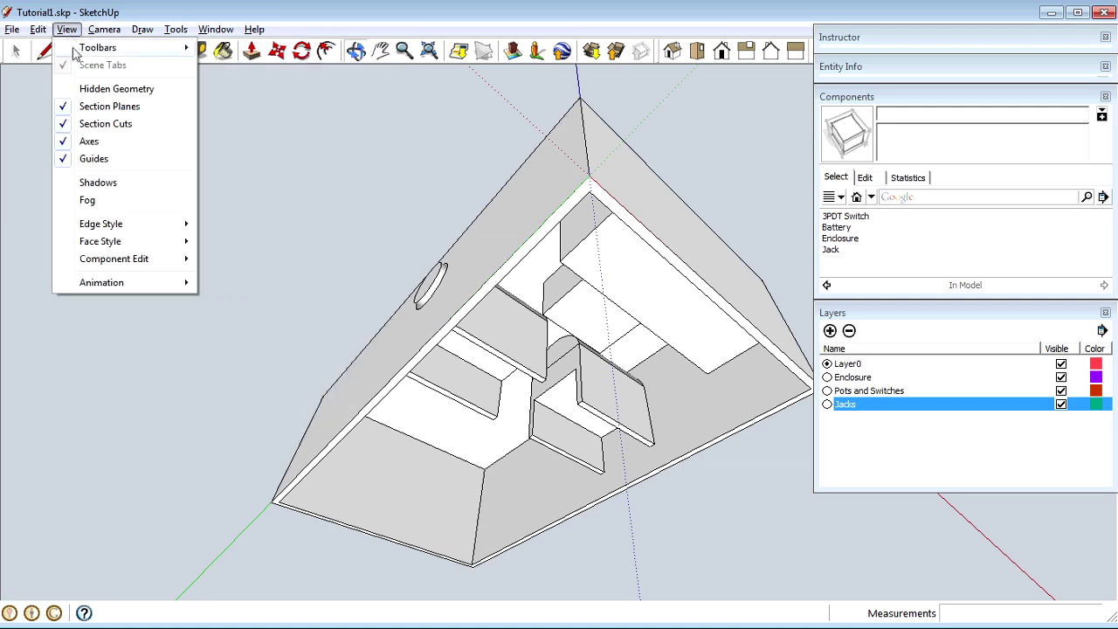
pyautogui.moveTo(131, 50)
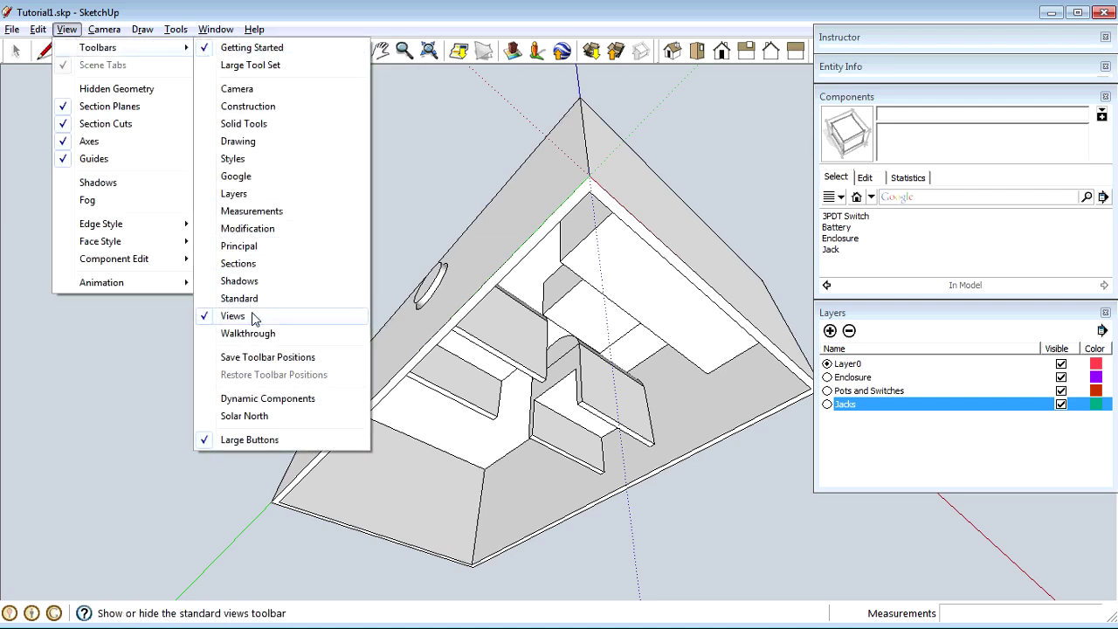
pyautogui.click(105, 28)
pyautogui.click(105, 29)
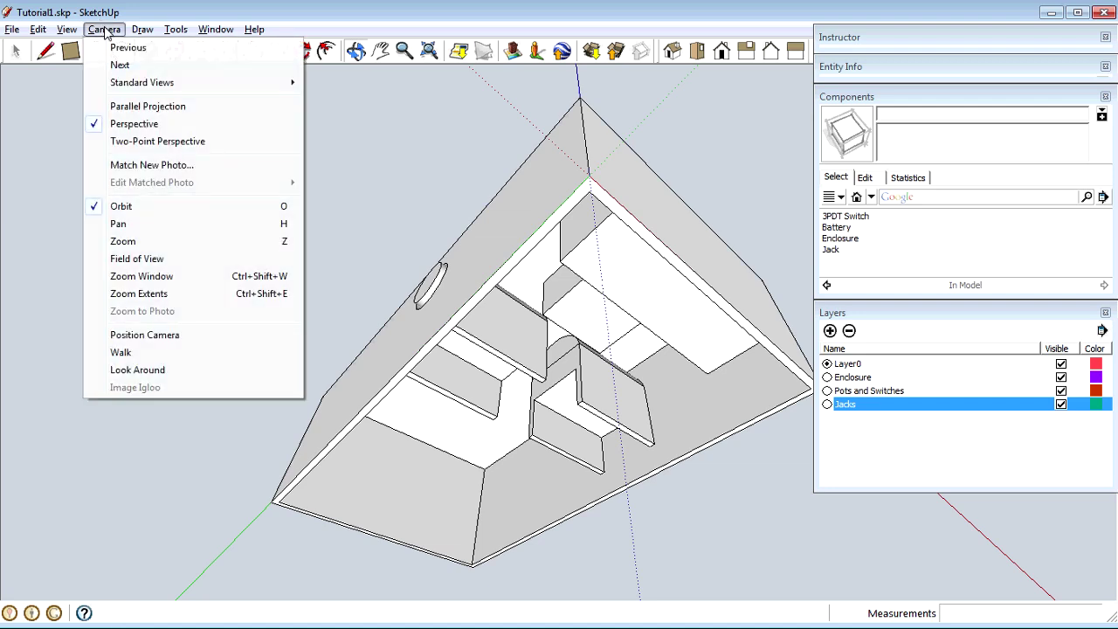
pyautogui.moveTo(142, 82)
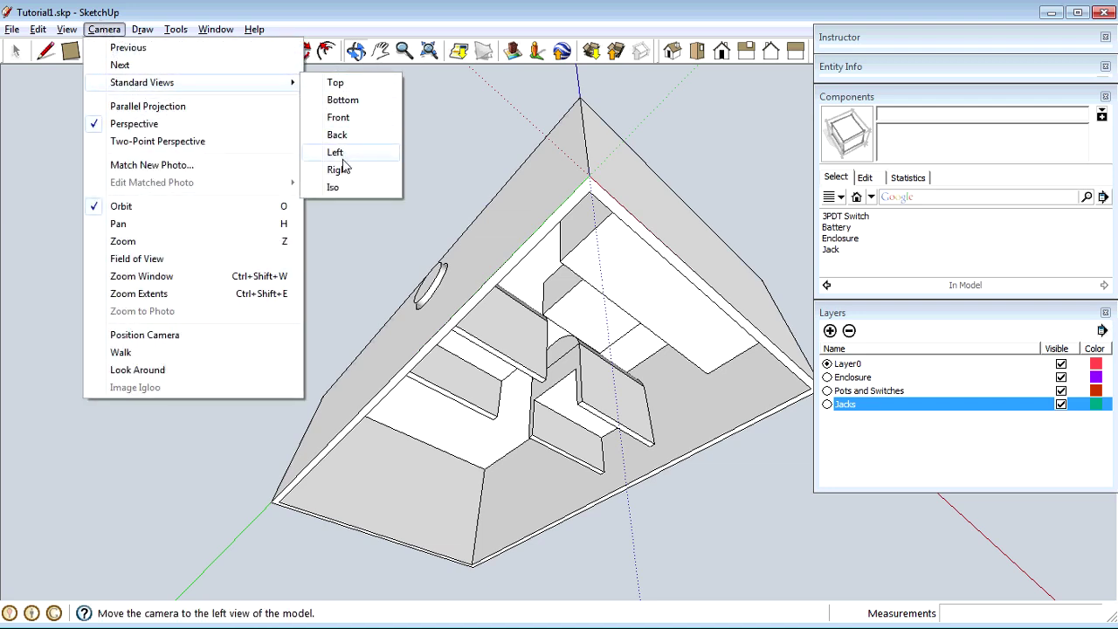
pyautogui.click(339, 85)
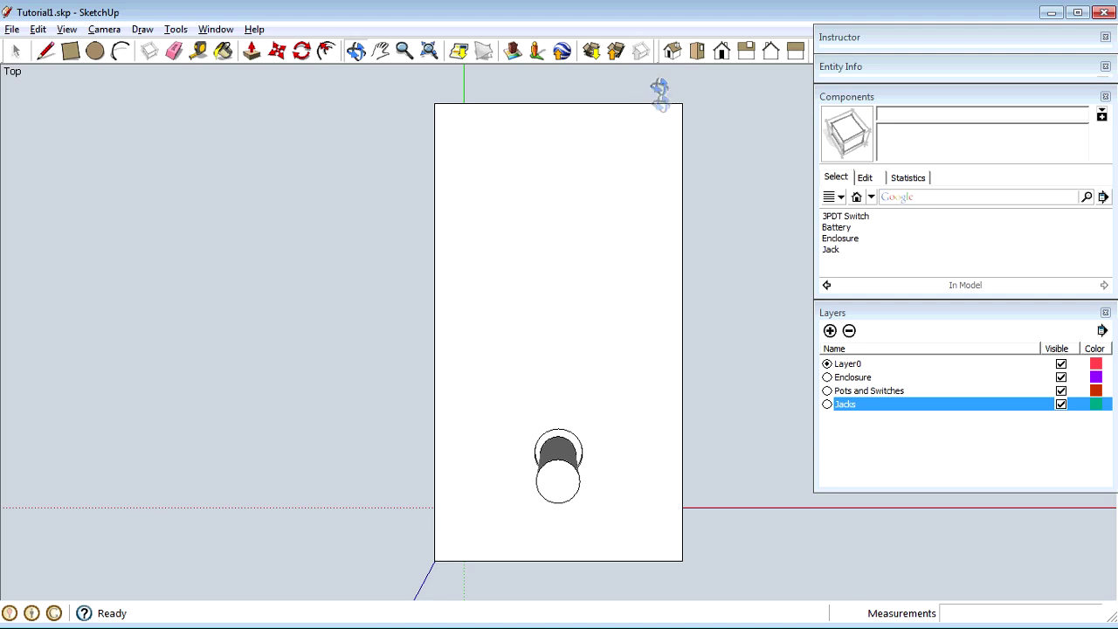
# Step: View the model from the standard Front and Right views, return to Top, and collapse the layer list
pyautogui.click(722, 52)
pyautogui.click(747, 51)
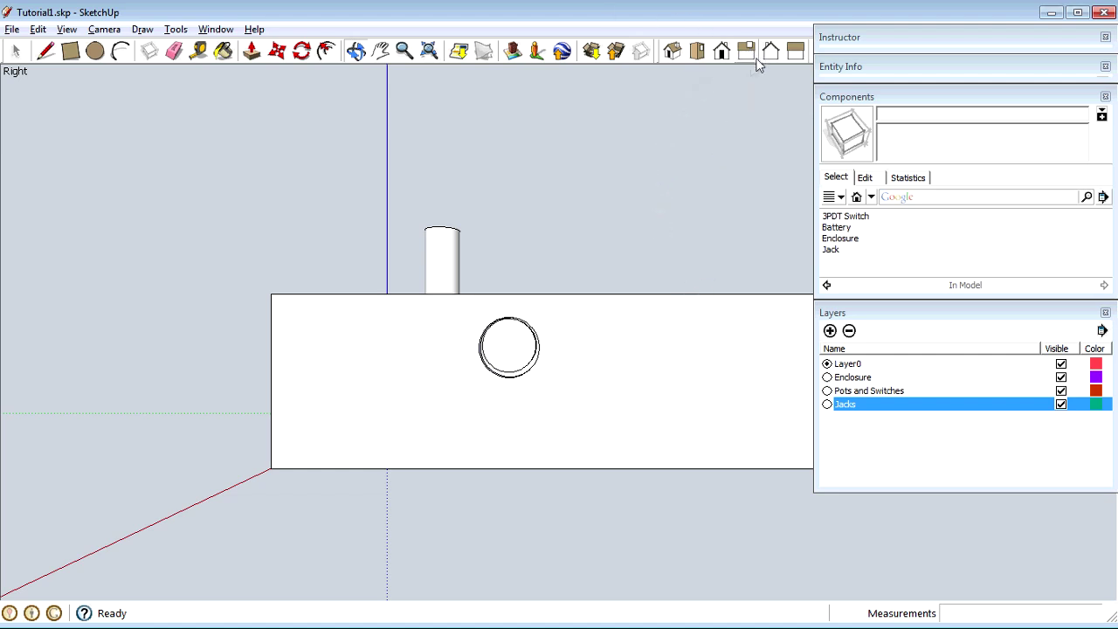
pyautogui.click(689, 54)
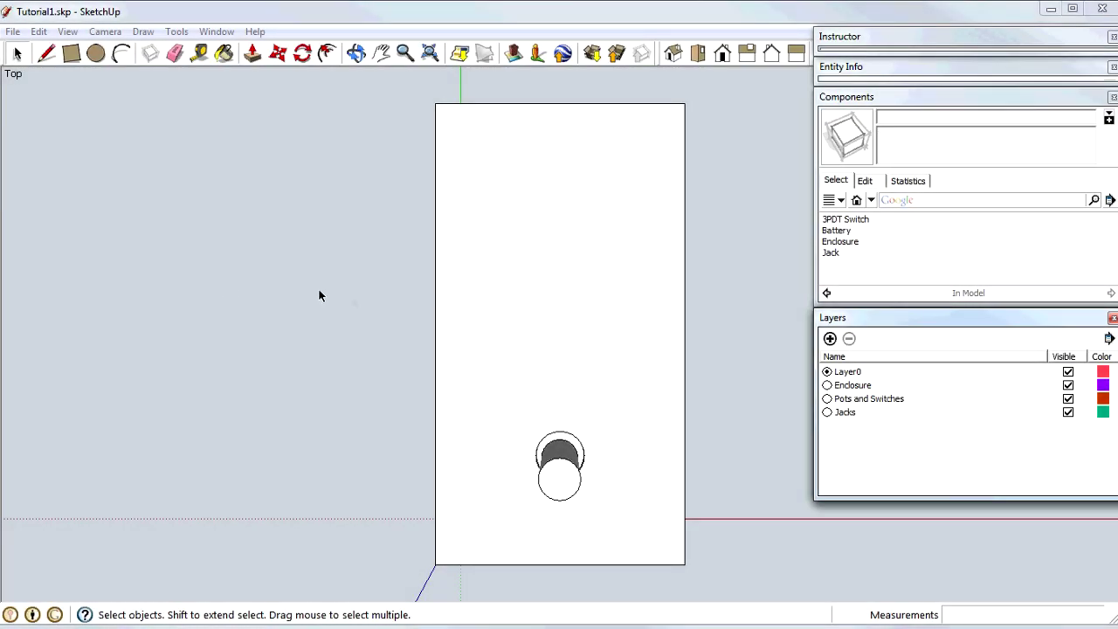
pyautogui.moveTo(956, 324); pyautogui.dragTo(955, 324)
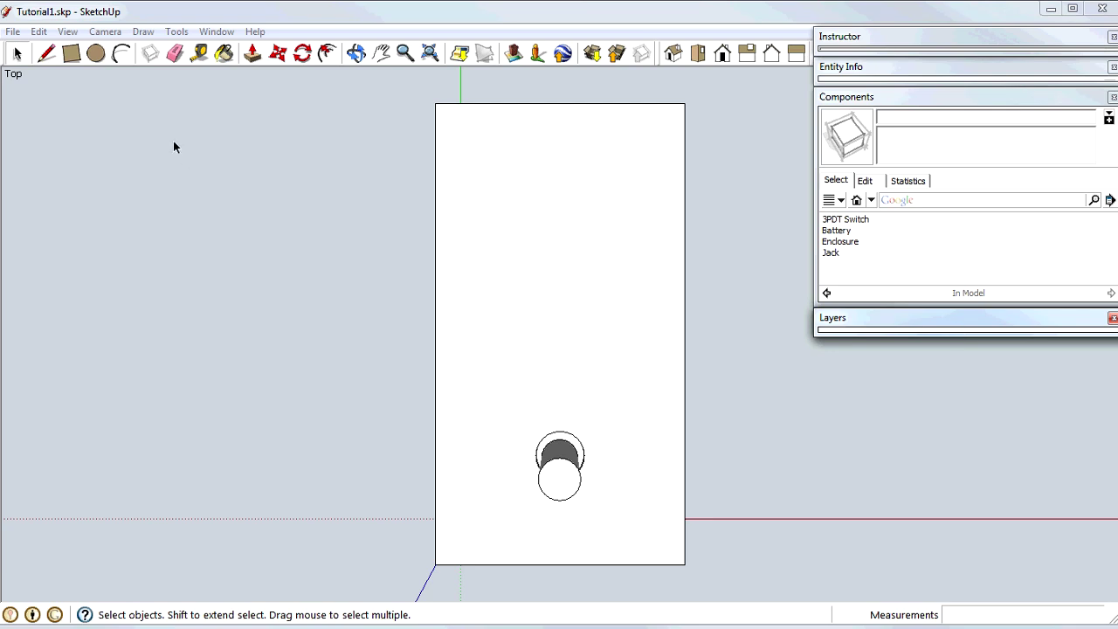
# Step: Search the 3D Warehouse for "16mm pot"
pyautogui.click(13, 31)
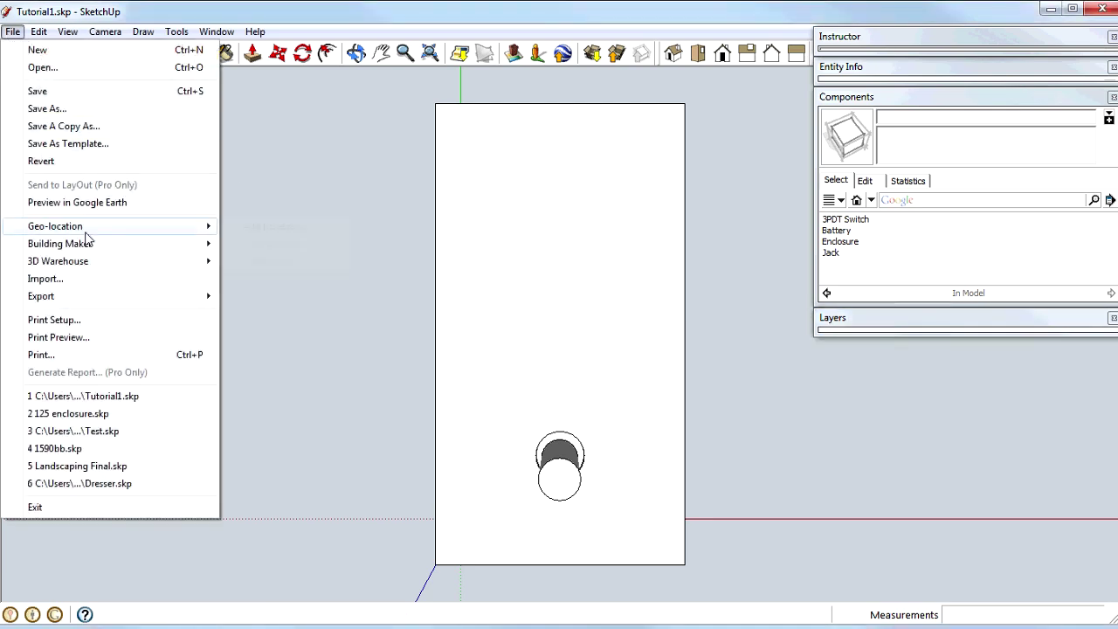
pyautogui.moveTo(216, 263)
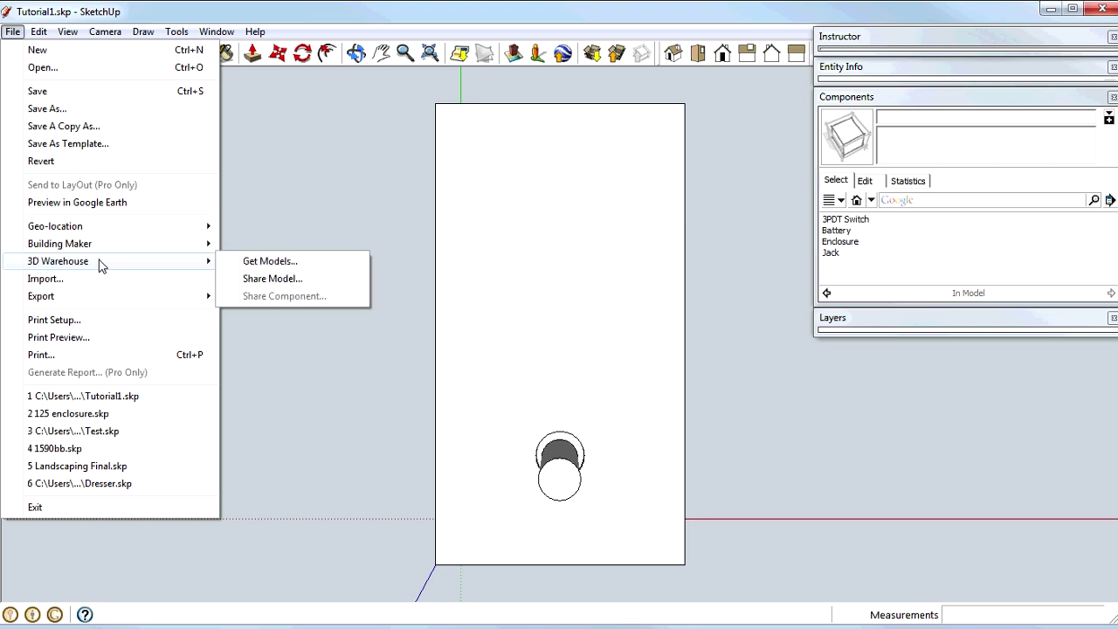
pyautogui.click(221, 265)
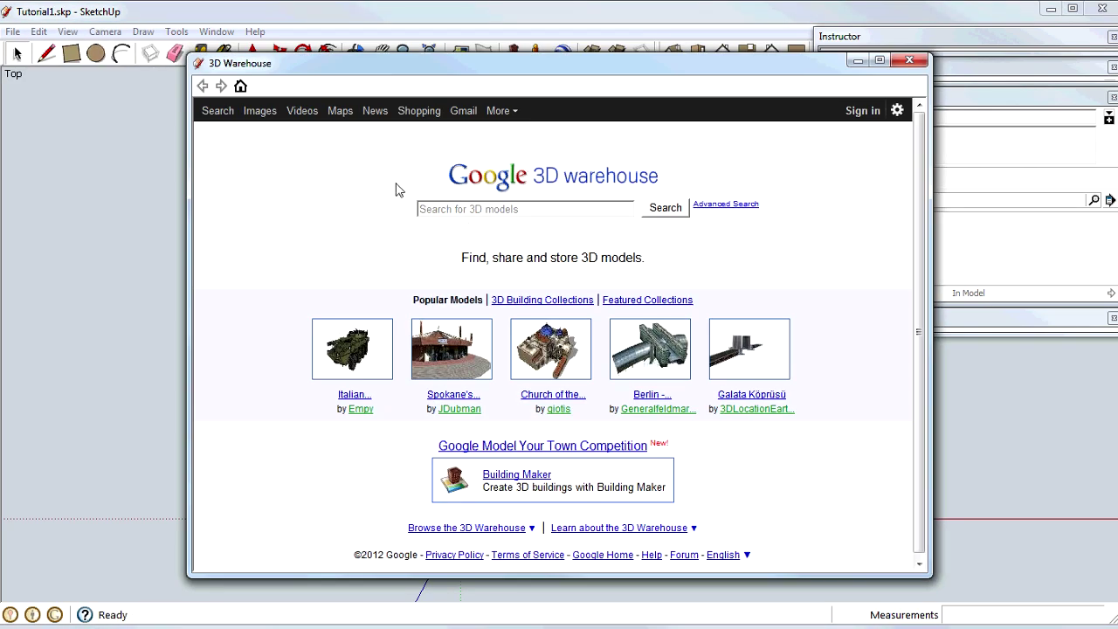
pyautogui.click(509, 207)
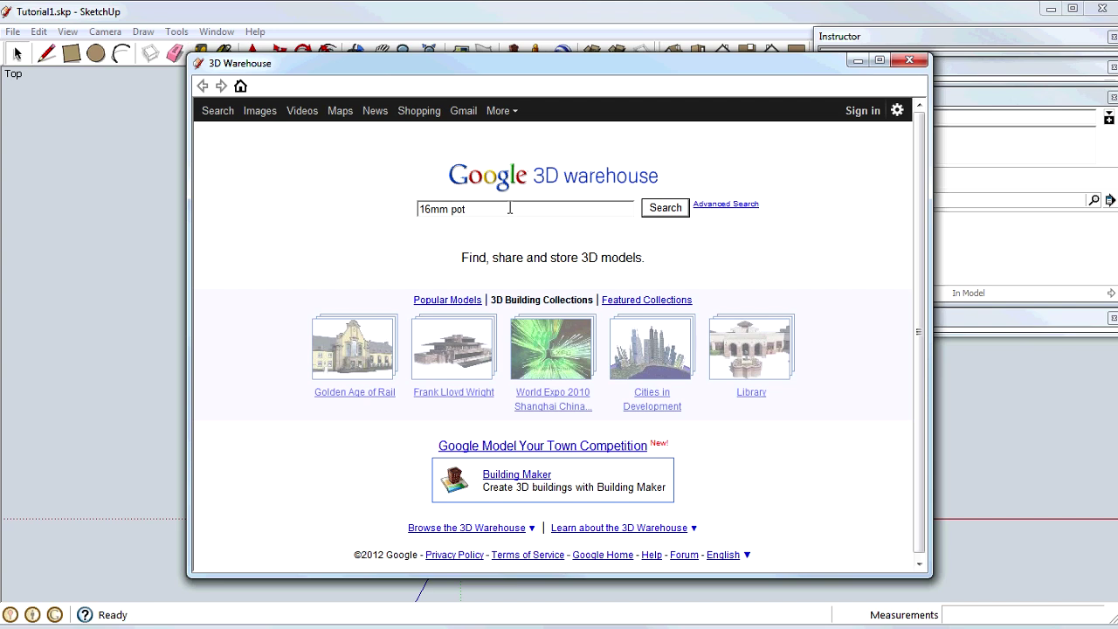
pyautogui.press('Return')
# Step: Load the 16mm potentiometer directly into the model and place it beside the enclosure
pyautogui.click(304, 216)
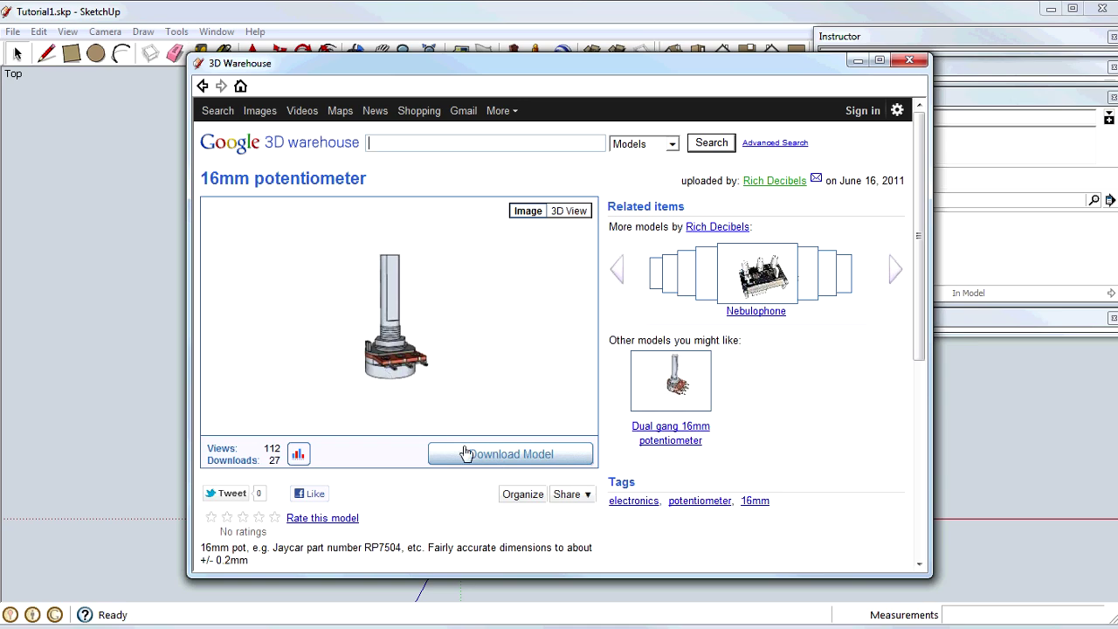
pyautogui.click(494, 462)
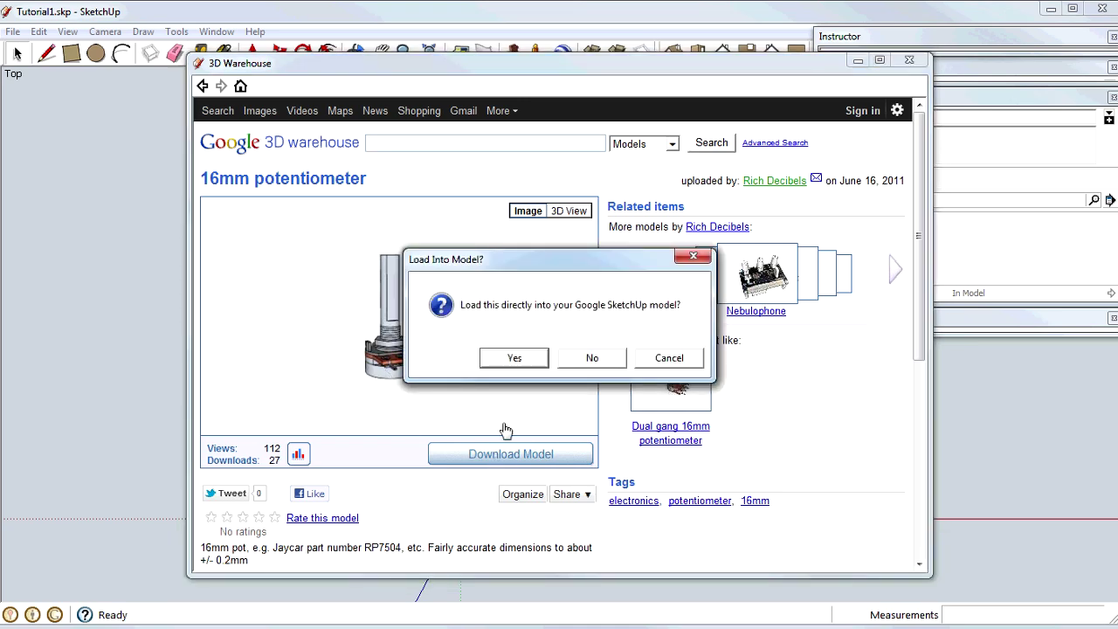
pyautogui.click(513, 357)
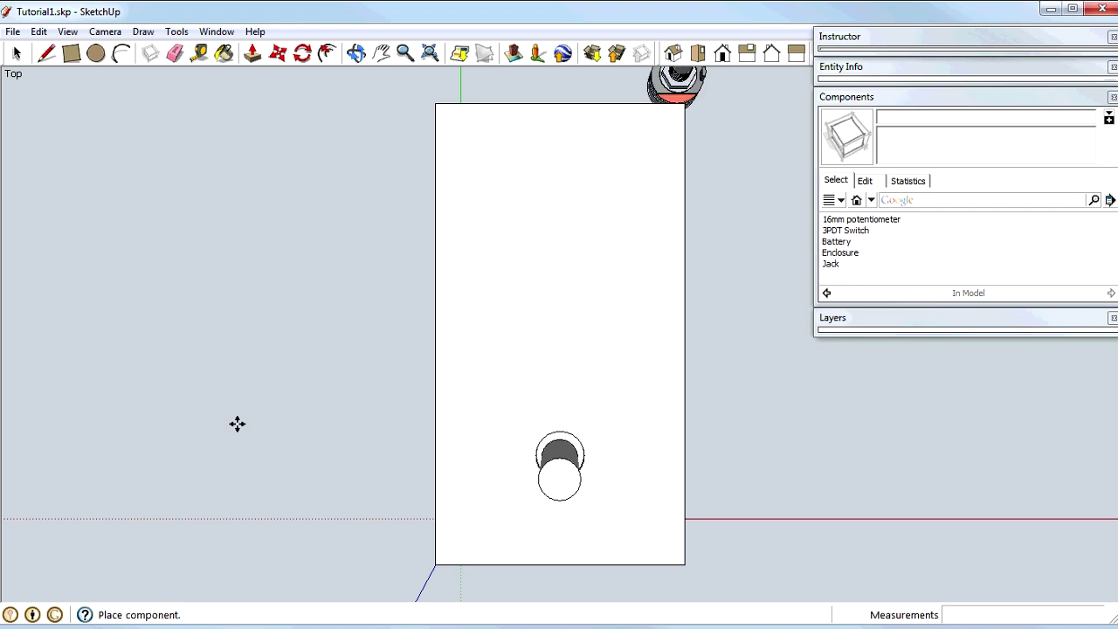
pyautogui.click(18, 519)
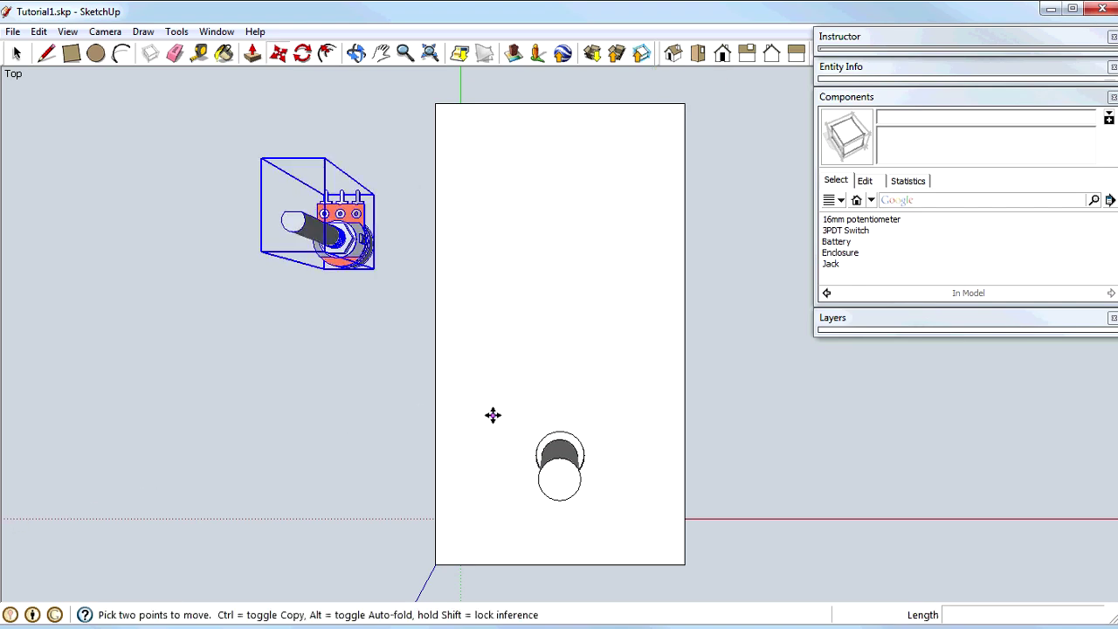
# Step: Rename the 16mm potentiometer component as Pot
pyautogui.click(887, 221)
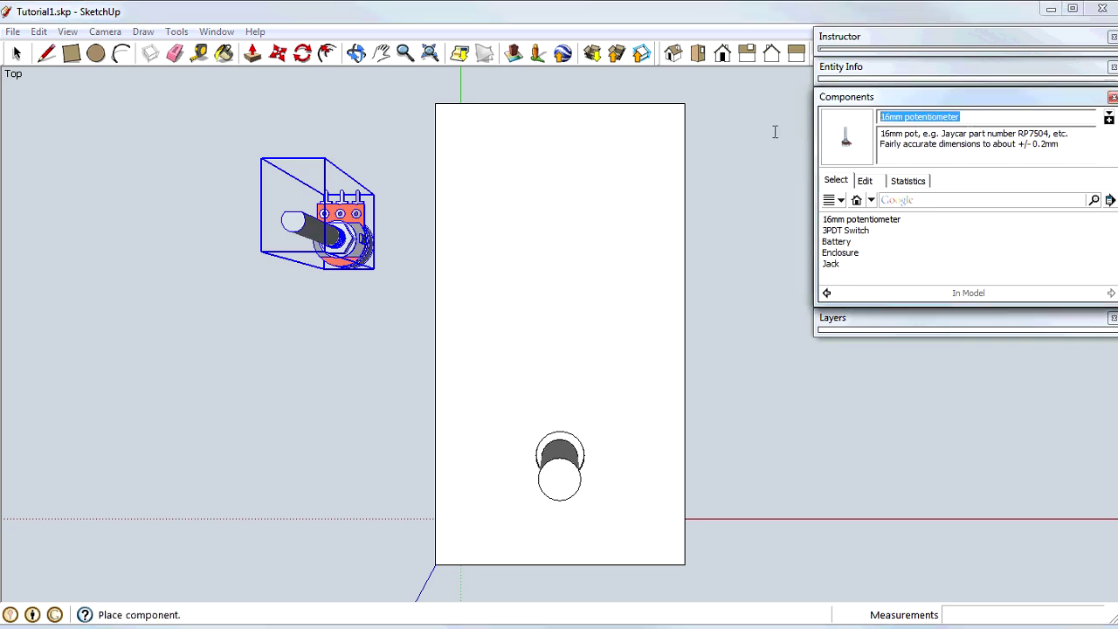
pyautogui.write('Pot')
pyautogui.press('Return')
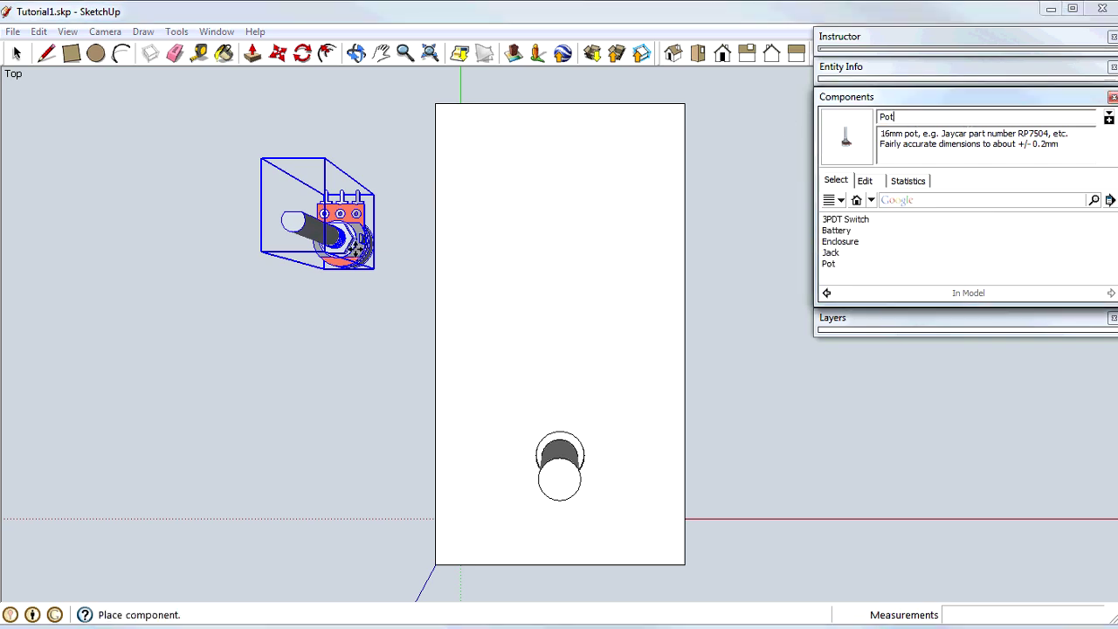
# Step: Delete the potentiometer beside the enclosure and try reinserting Pot from the in-model components
pyautogui.click(334, 253)
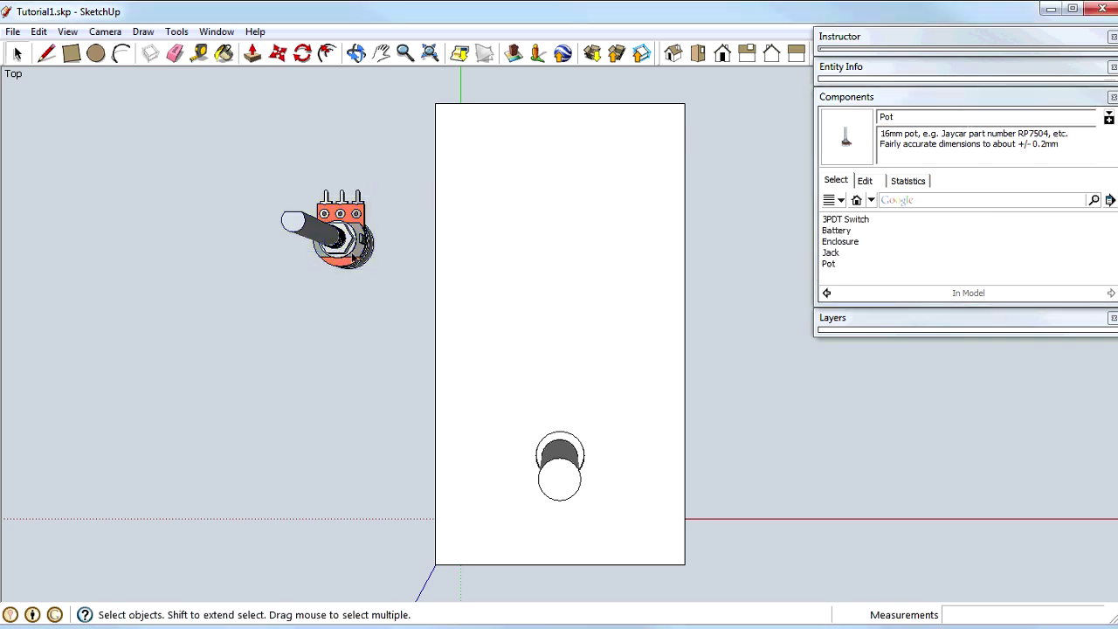
pyautogui.press('Delete')
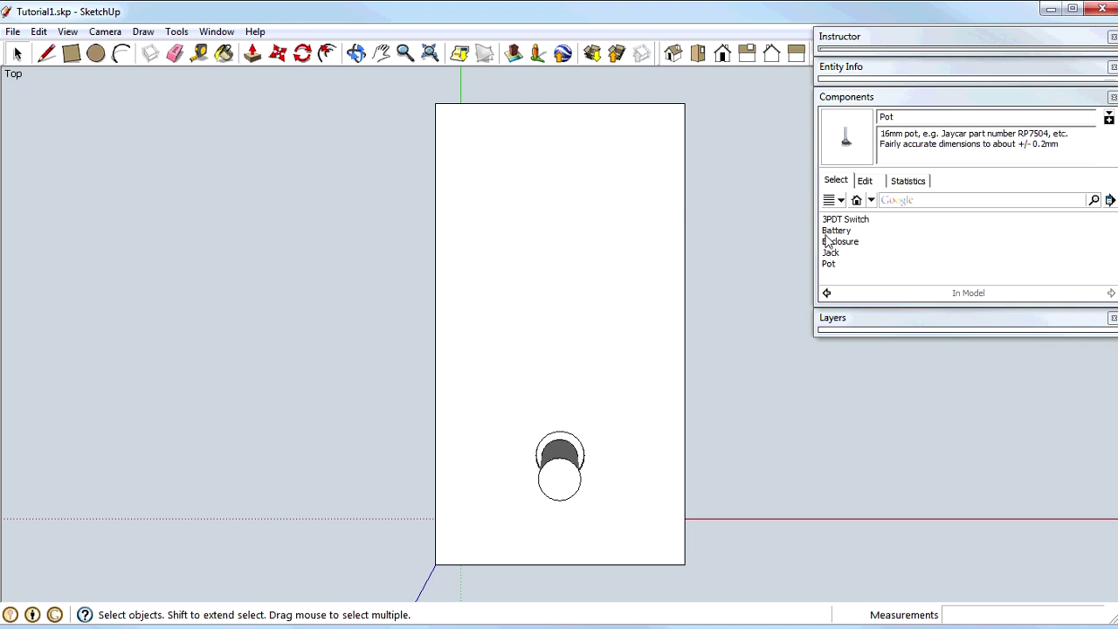
pyautogui.click(830, 266)
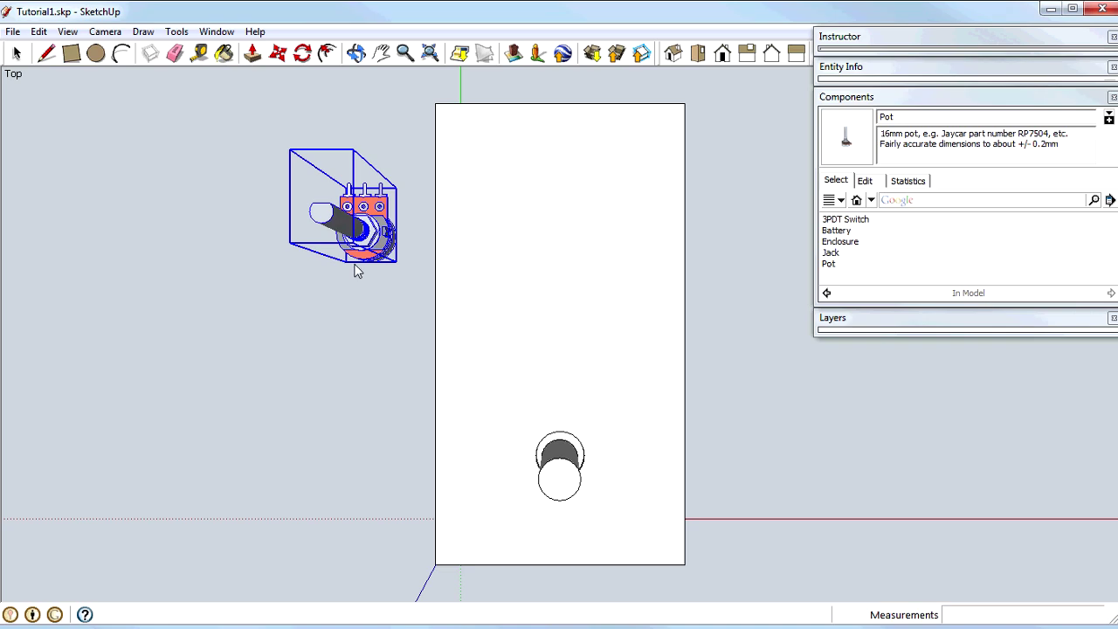
pyautogui.press('Escape')
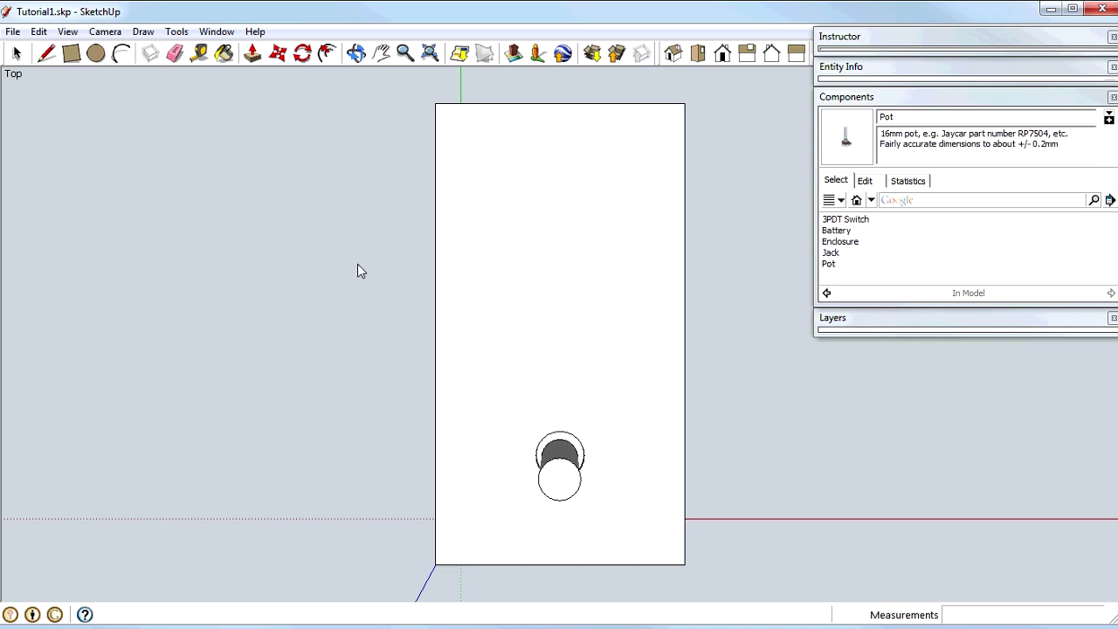
# Step: Search the 3D Warehouse for "chicken knob"
pyautogui.click(12, 33)
pyautogui.moveTo(105, 261)
pyautogui.click(251, 262)
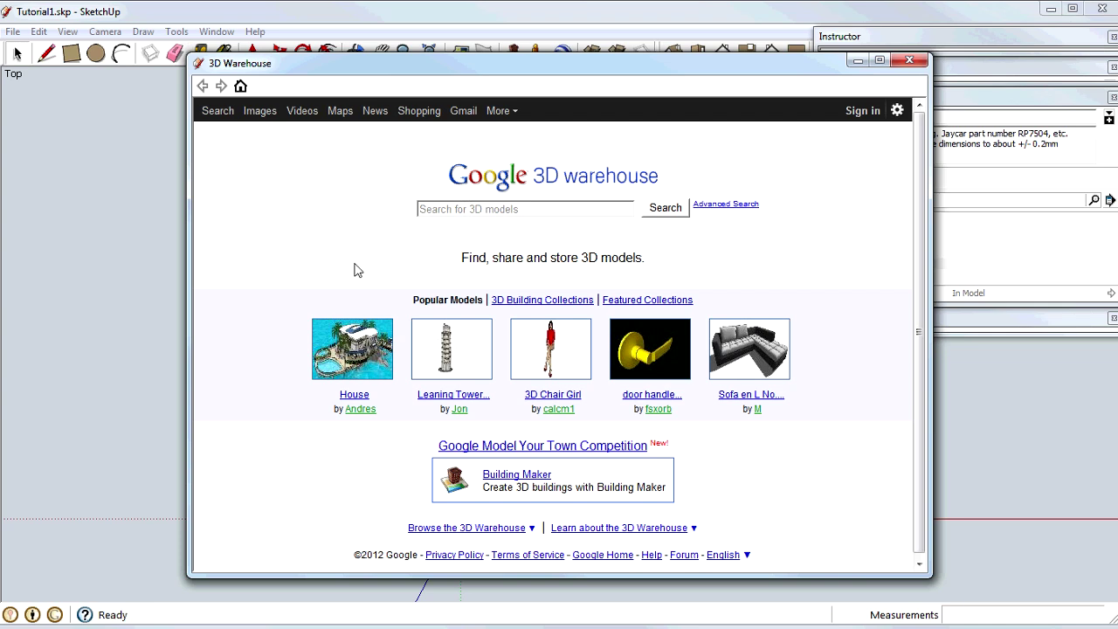
pyautogui.click(462, 207)
pyautogui.write('ch')
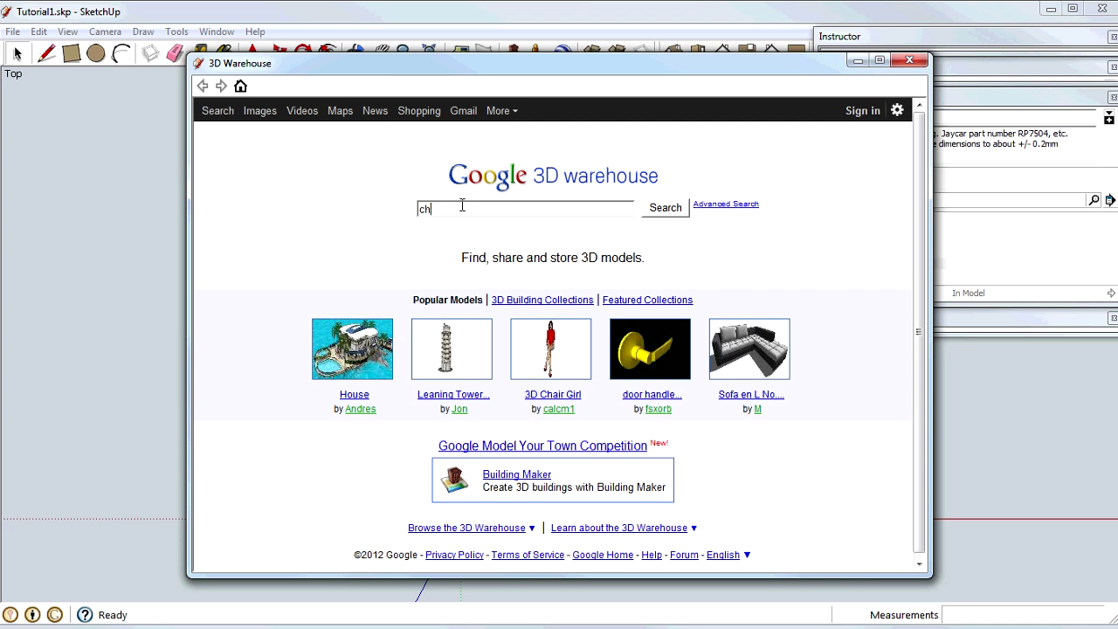
pyautogui.write('icken k')
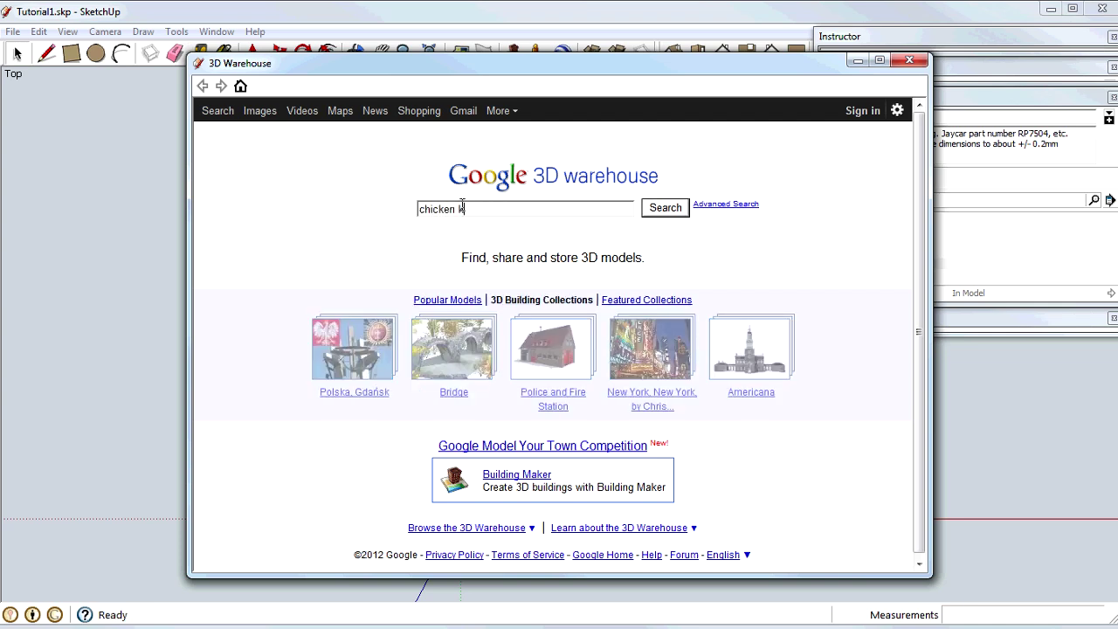
pyautogui.write('nob')
pyautogui.press('Return')
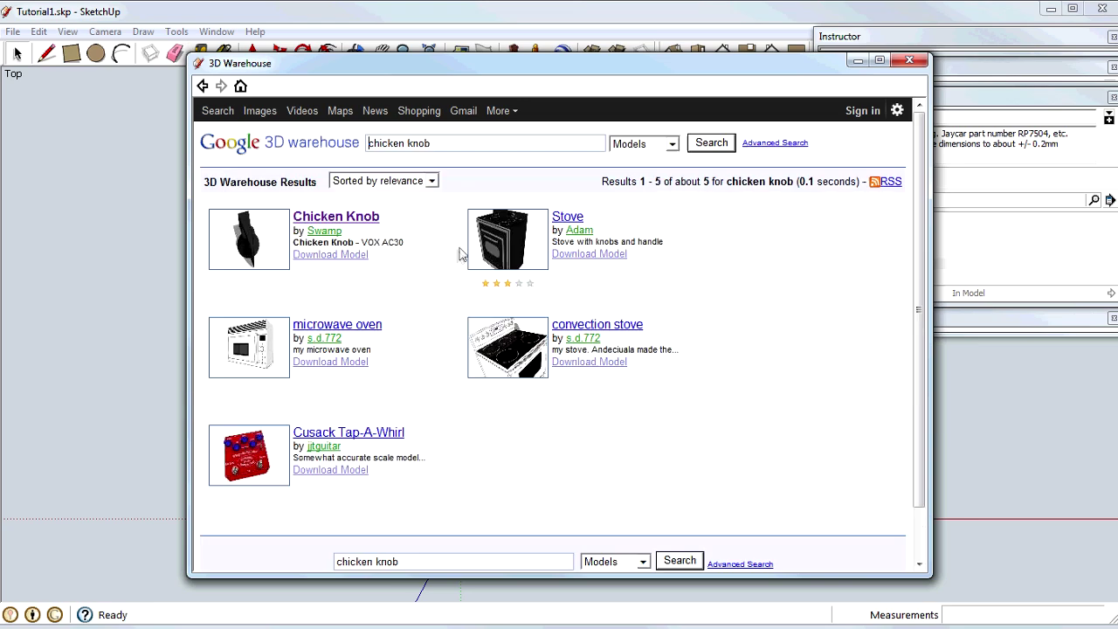
# Step: Load the Chicken Knob model directly into the drawing beside the enclosure and delete the placed copy
pyautogui.click(307, 216)
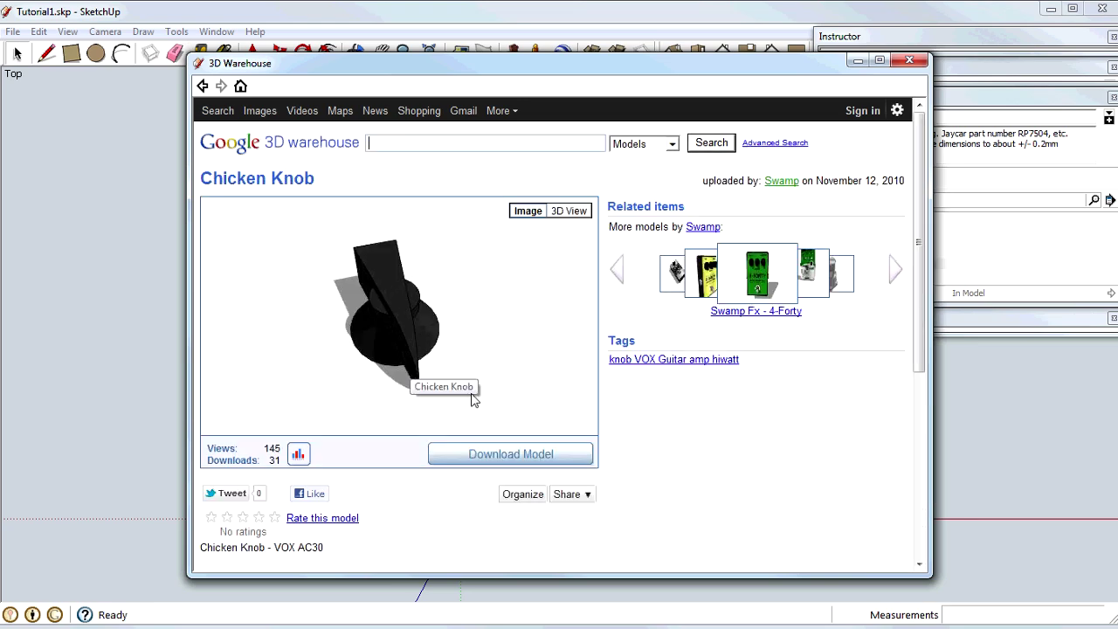
pyautogui.click(527, 455)
pyautogui.click(514, 355)
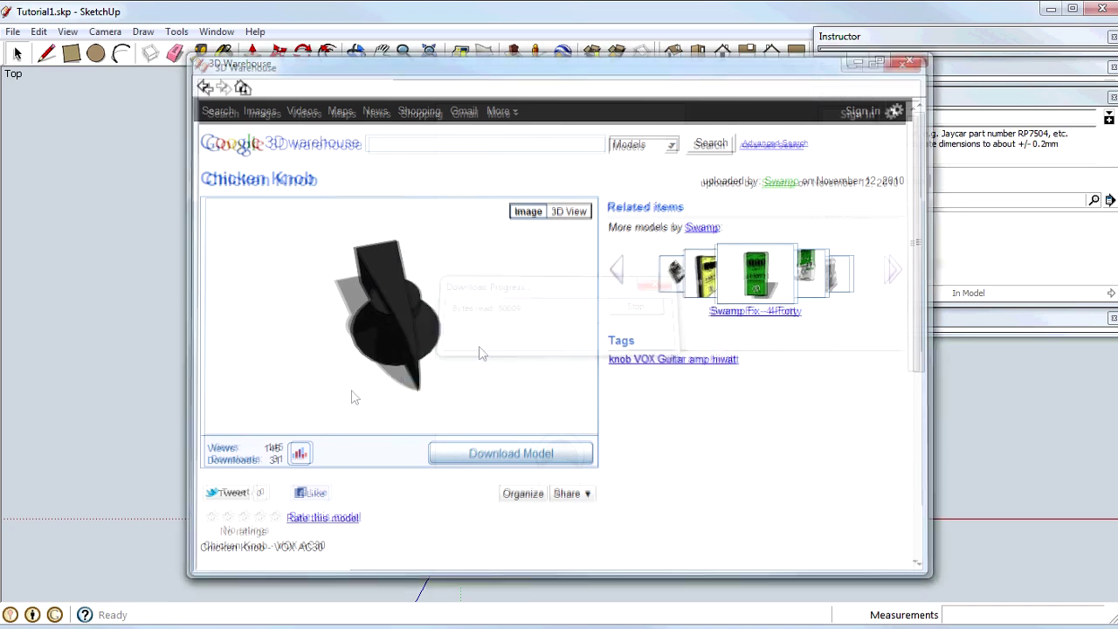
pyautogui.click(223, 398)
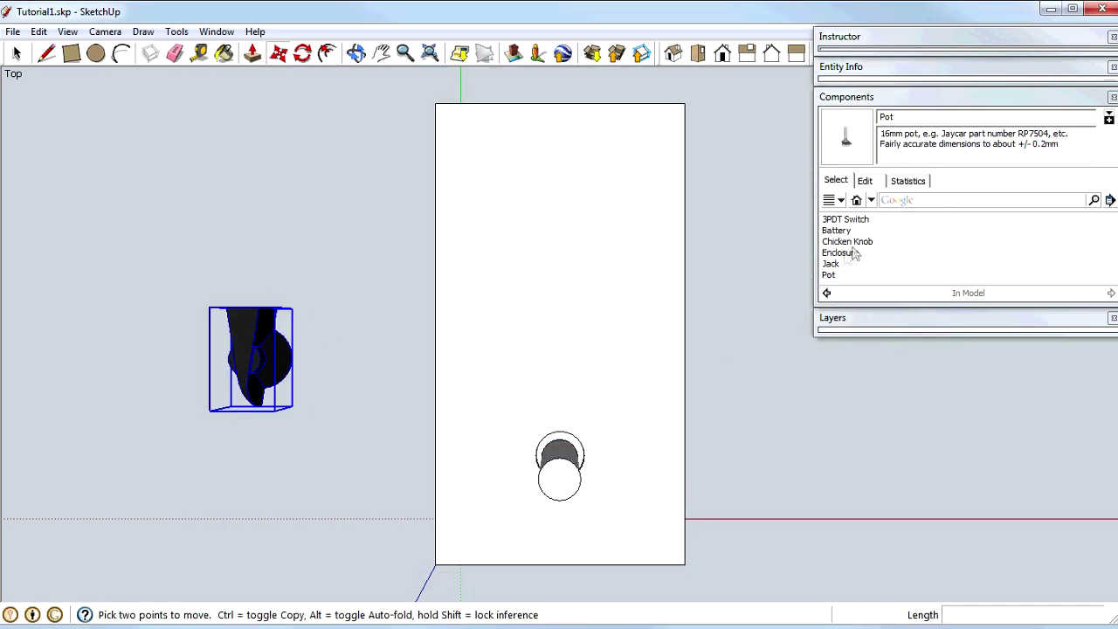
pyautogui.moveTo(274, 377)
pyautogui.press('space')
pyautogui.press('Delete')
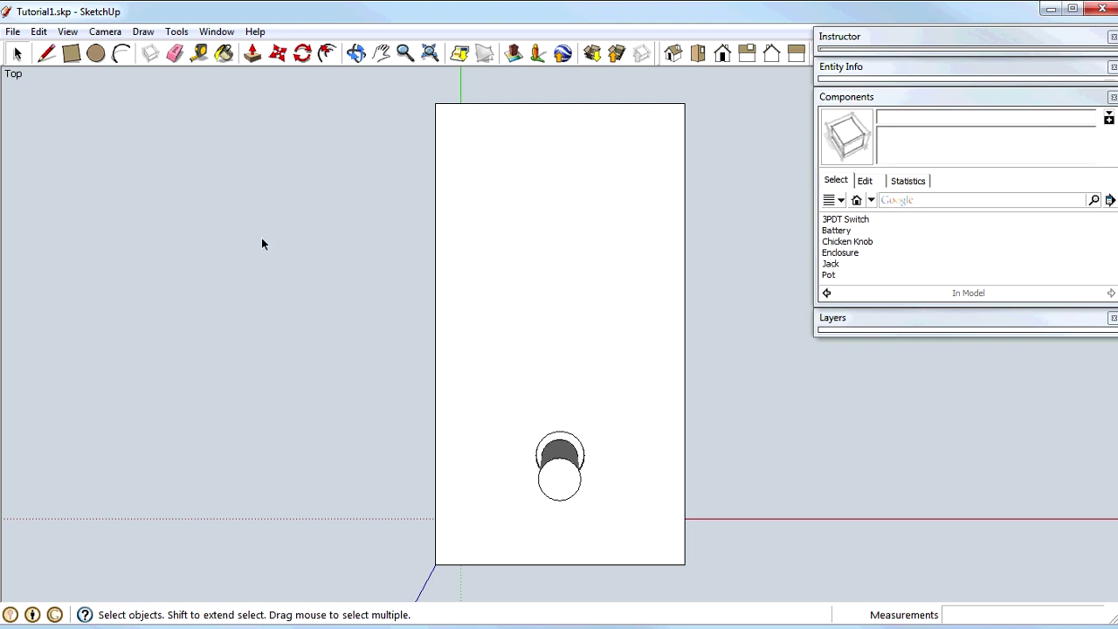
# Step: Save the current model and open the recent file 125 enclosure.skp
pyautogui.click(13, 31)
pyautogui.click(39, 91)
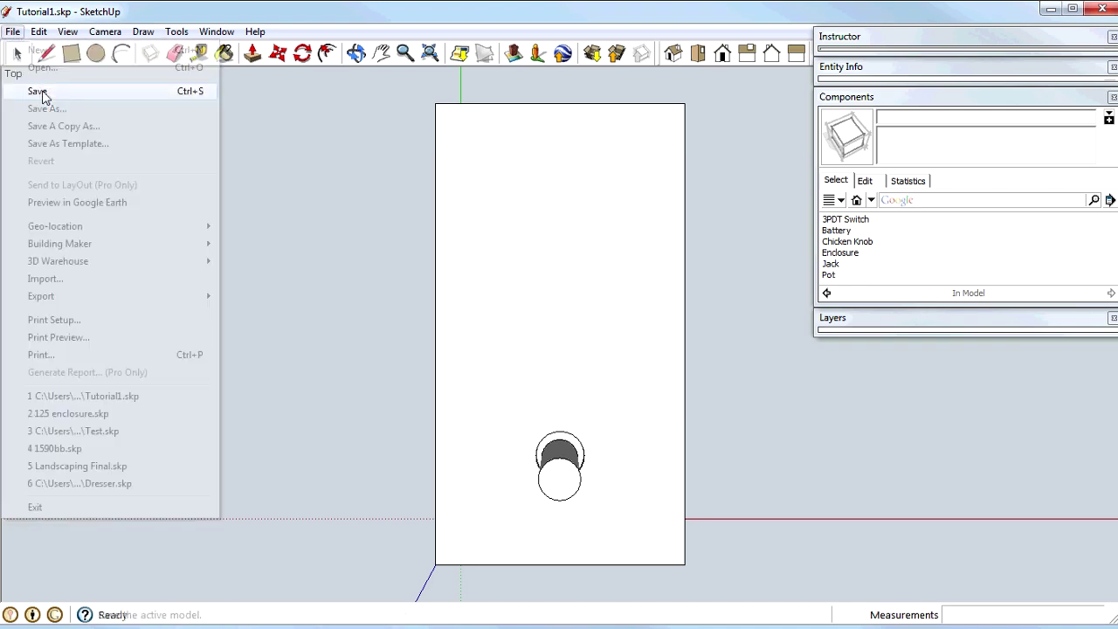
pyautogui.click(14, 31)
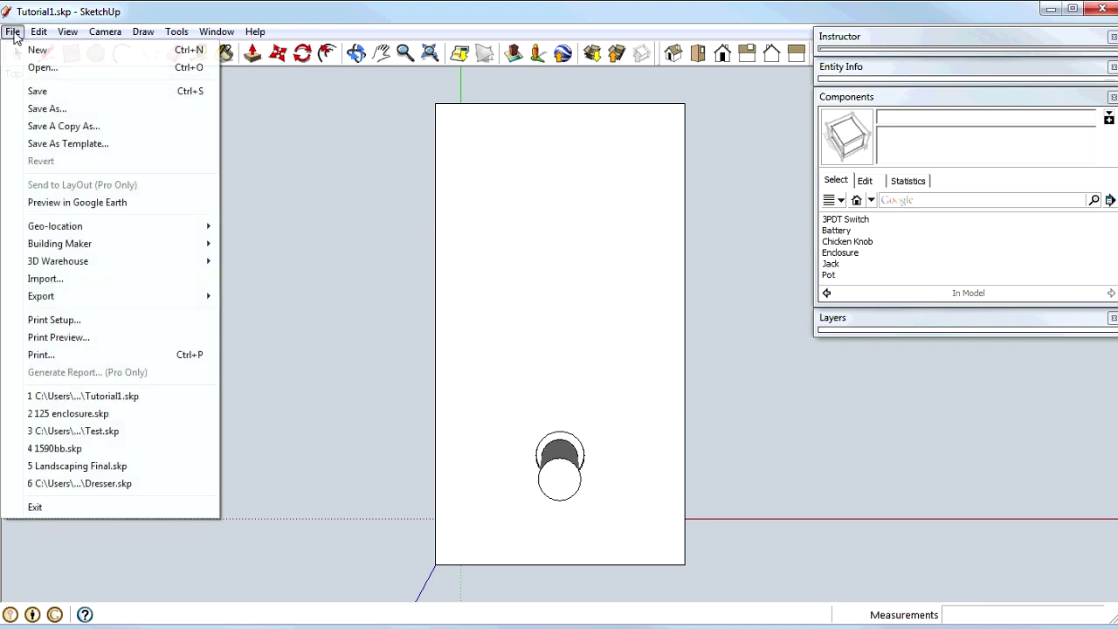
pyautogui.click(77, 413)
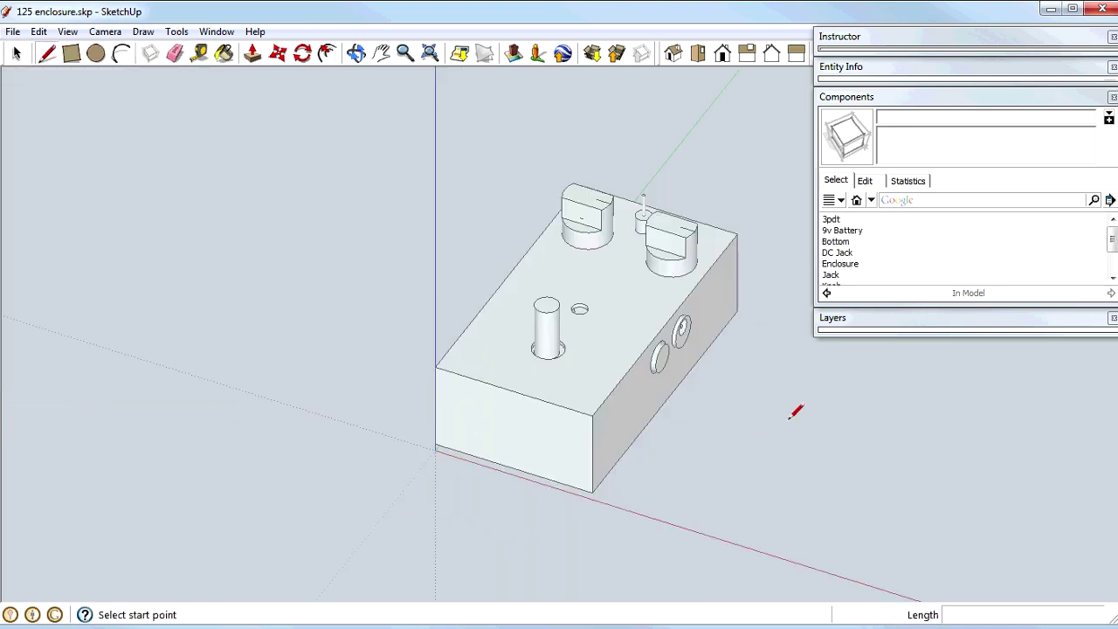
# Step: Insert the in-model components Knob and S PDT Switch side by side in the empty space beside the enclosure
pyautogui.moveTo(1113, 243); pyautogui.dragTo(1113, 250)
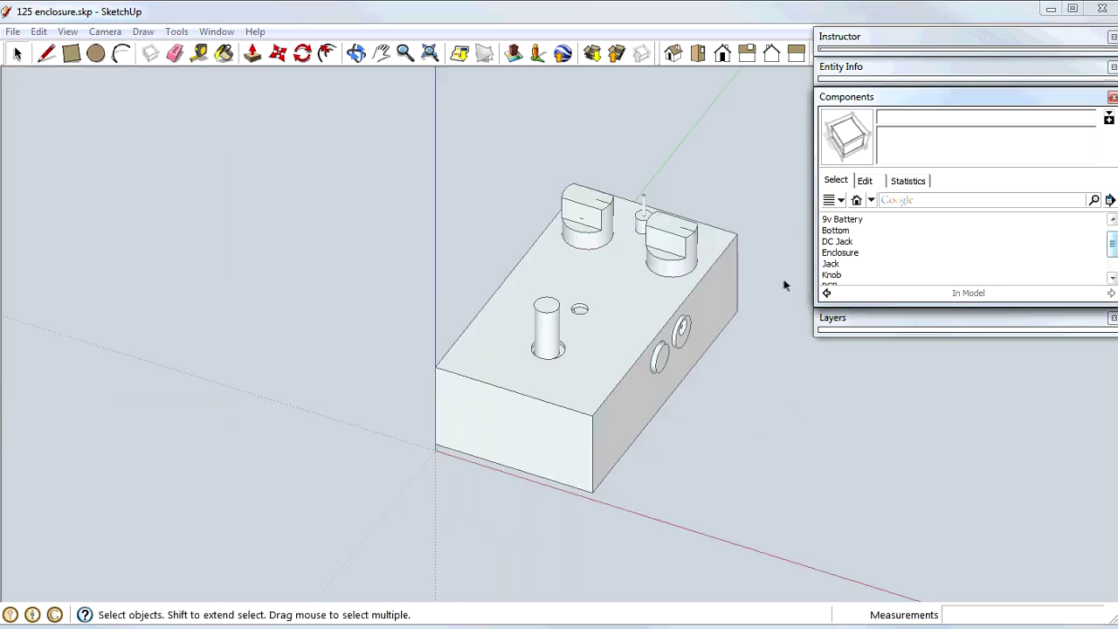
pyautogui.click(830, 276)
pyautogui.click(808, 405)
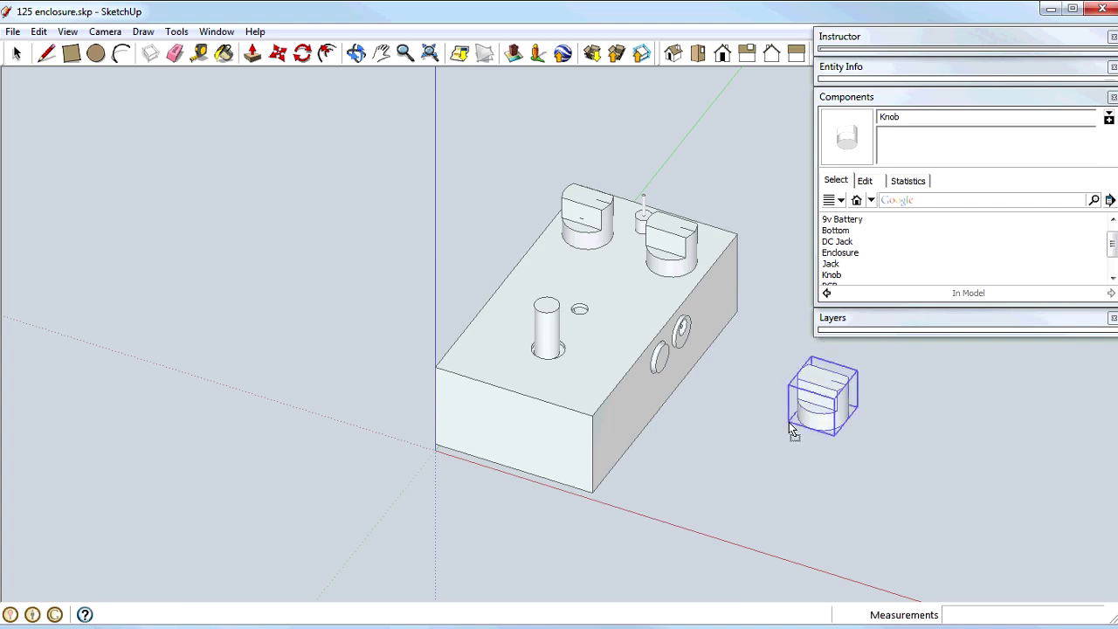
pyautogui.click(1113, 274)
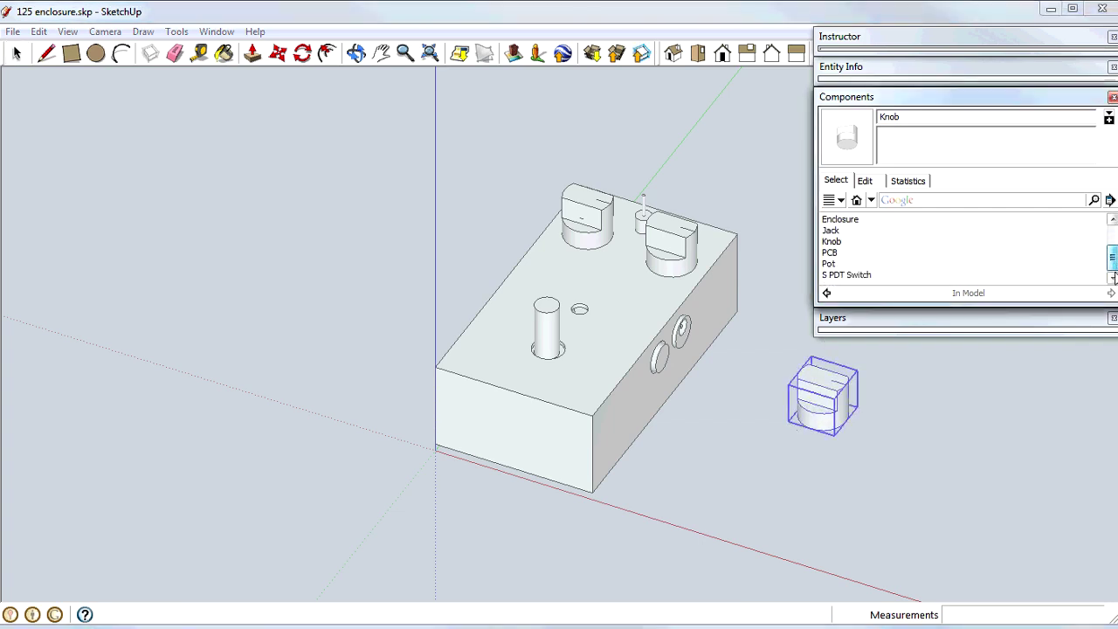
pyautogui.click(848, 276)
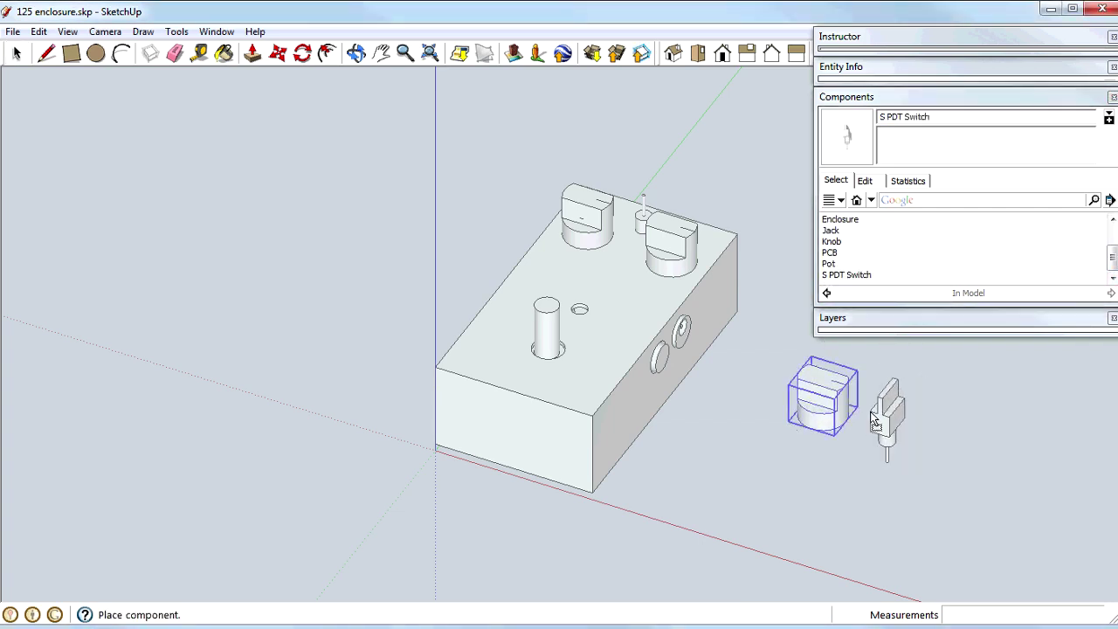
pyautogui.click(874, 420)
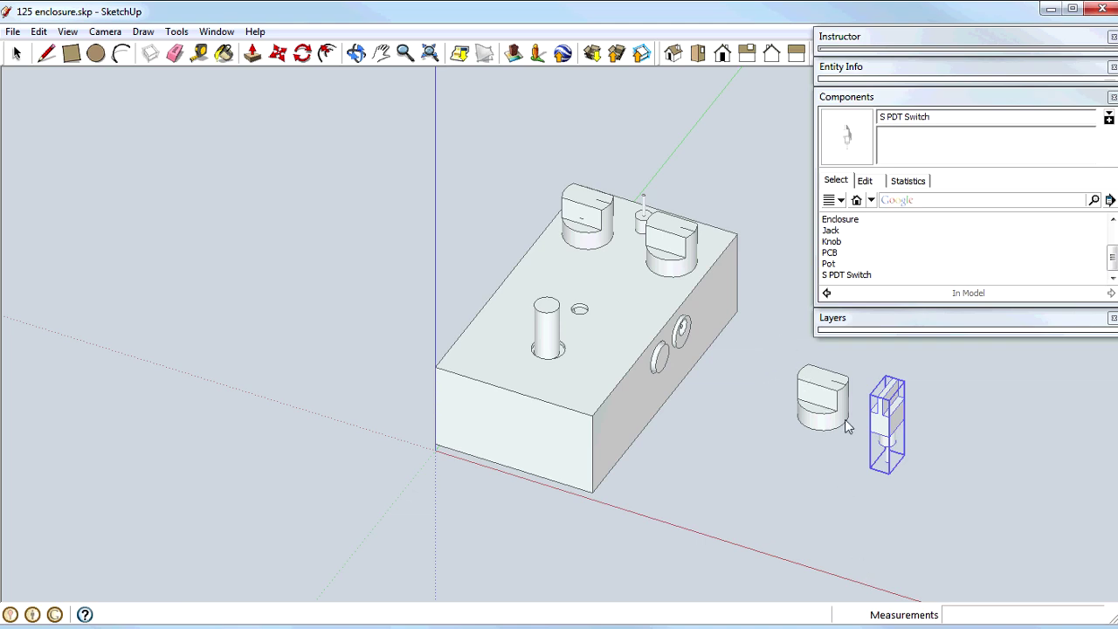
# Step: Select the loose Knob and S PDT Switch together and copy them to the clipboard
pyautogui.press('space')
pyautogui.moveTo(778, 345); pyautogui.dragTo(975, 495)
pyautogui.click(966, 494)
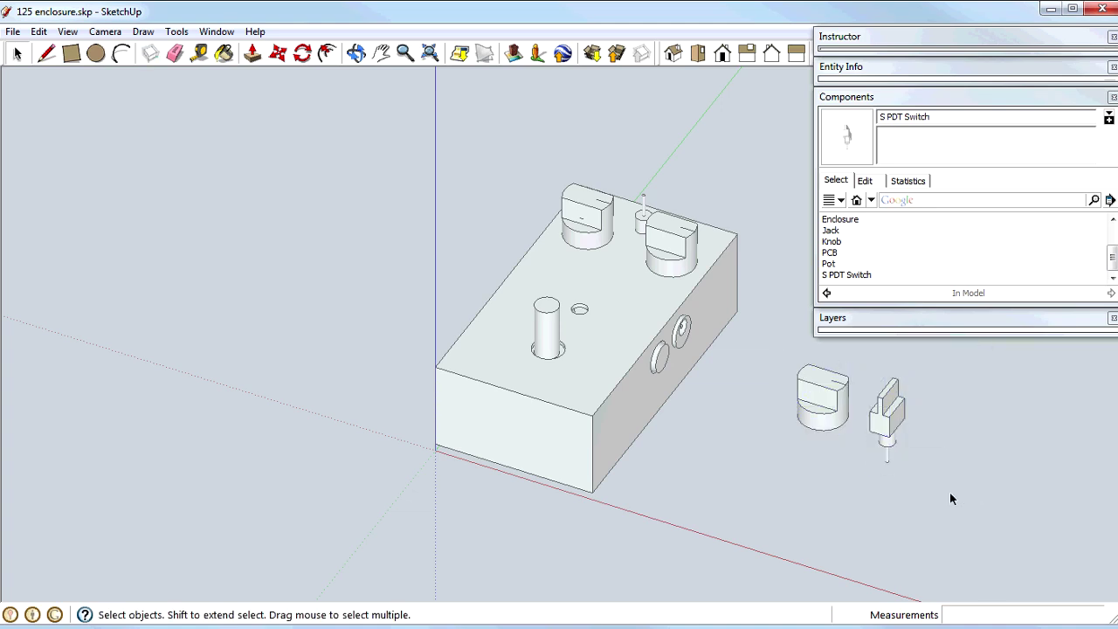
pyautogui.click(811, 413)
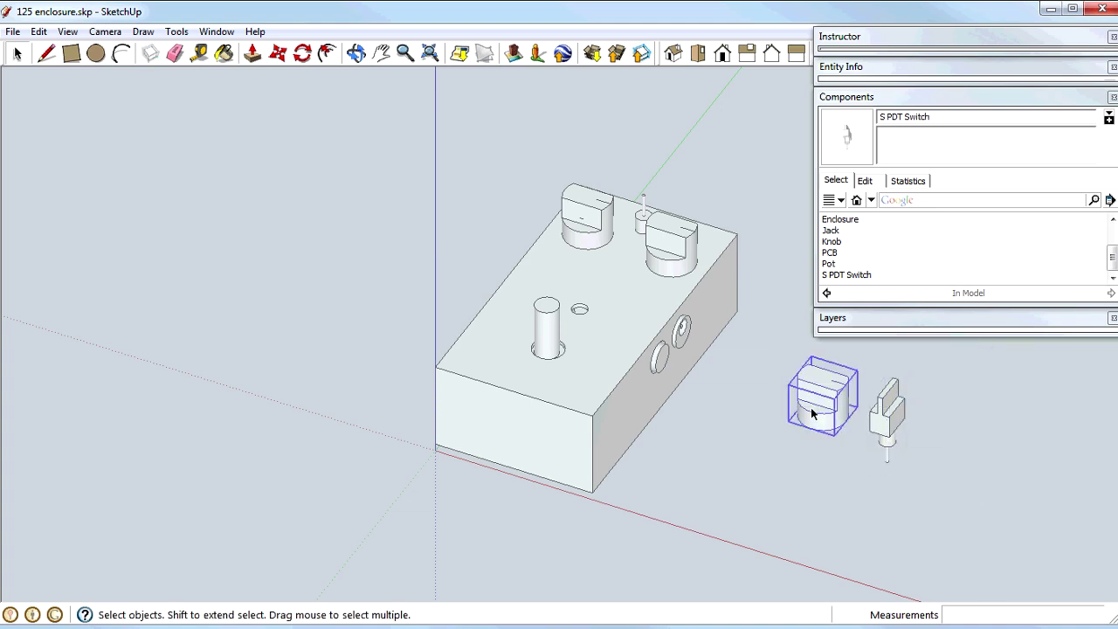
pyautogui.keyDown('shift'); pyautogui.click(895, 422); pyautogui.keyUp('shift')
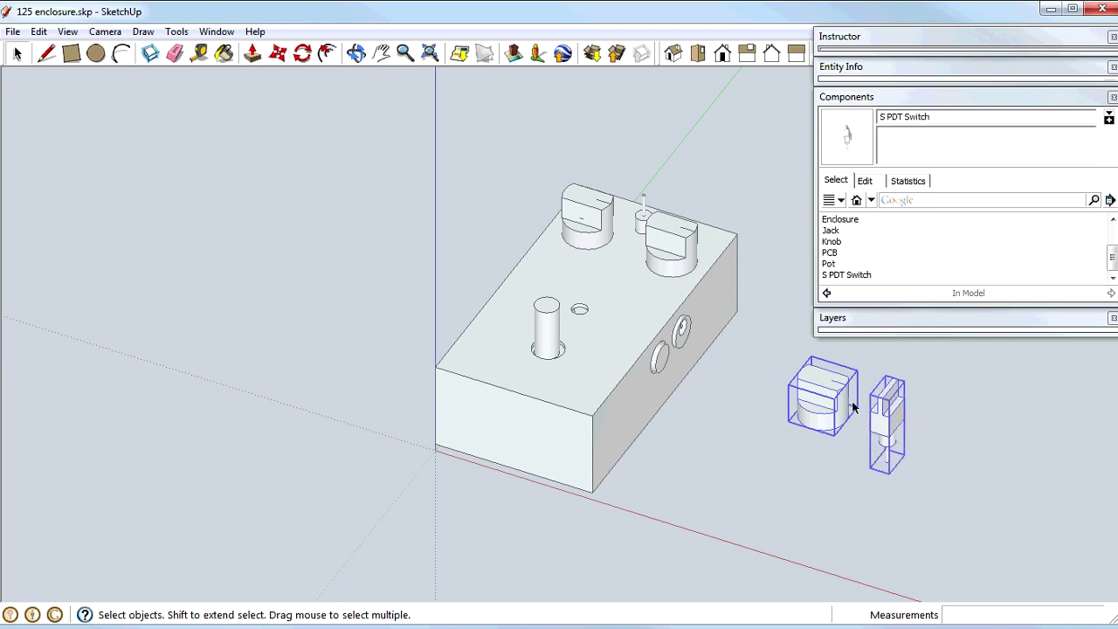
pyautogui.click(38, 31)
pyautogui.click(61, 110)
# Step: Reopen Tutorial1.skp without saving the changes to 125 enclosure.skp
pyautogui.click(13, 32)
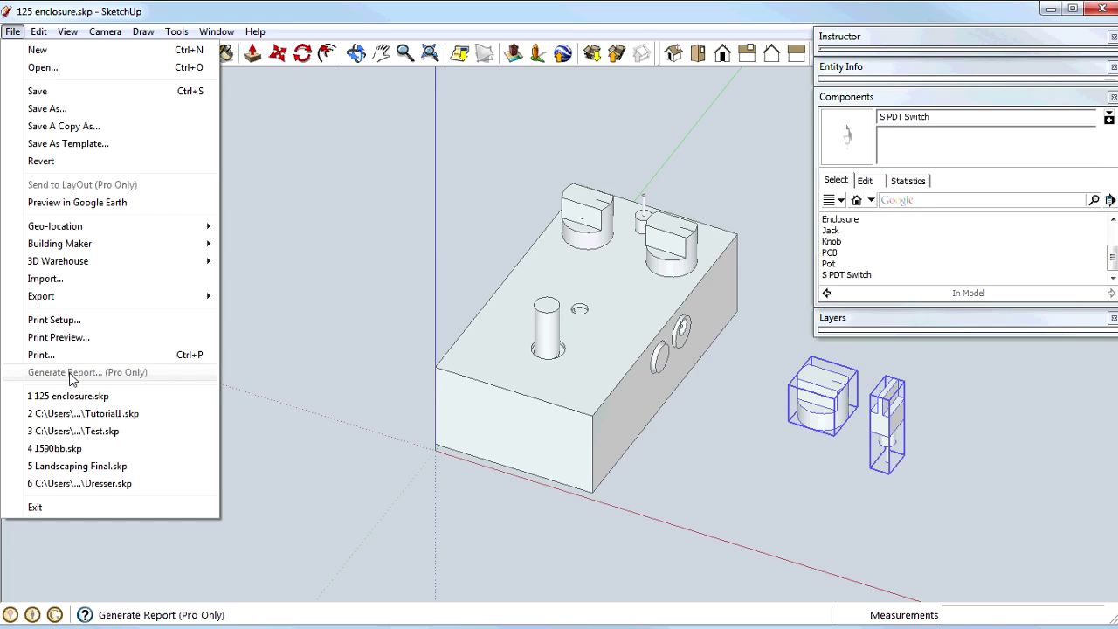
pyautogui.click(71, 412)
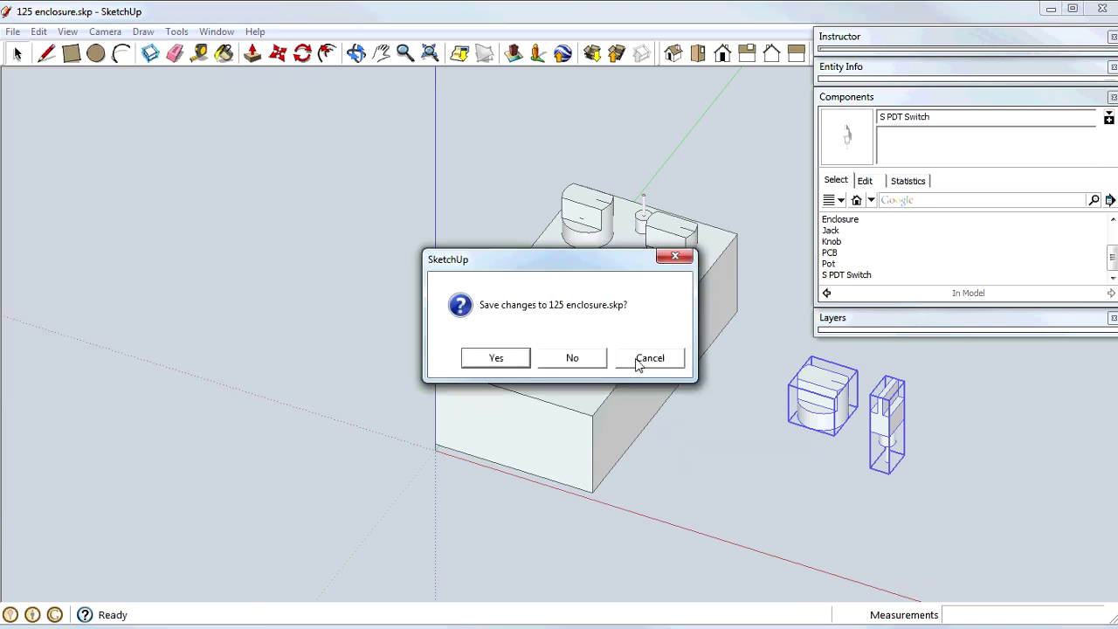
pyautogui.click(577, 358)
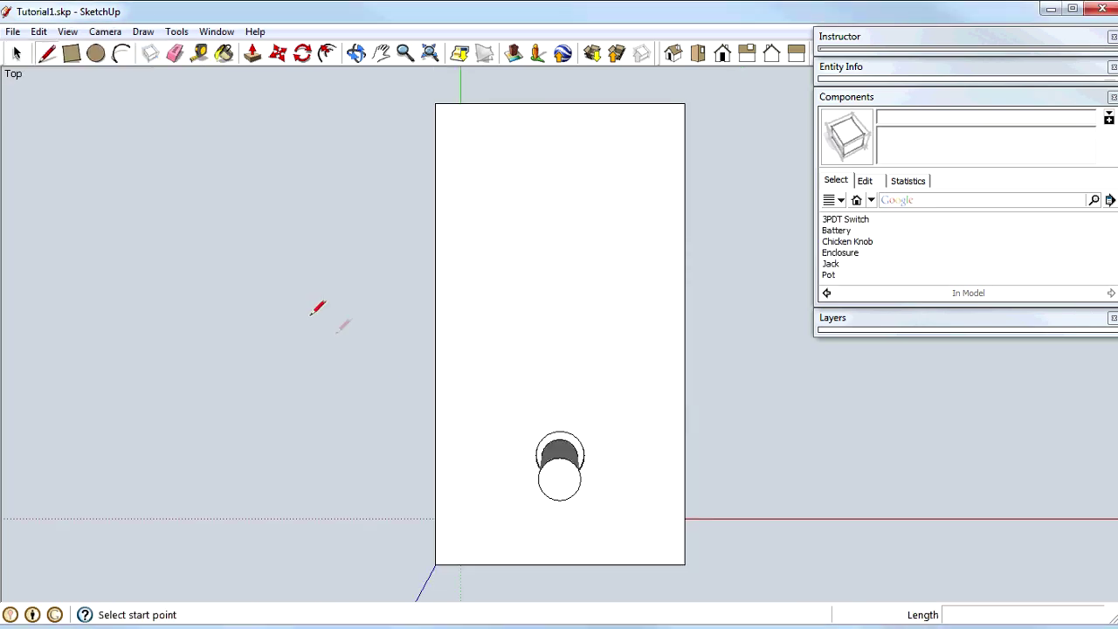
# Step: Paste the copied knob and switch beside the enclosure and look them up among the in-model components
pyautogui.click(38, 32)
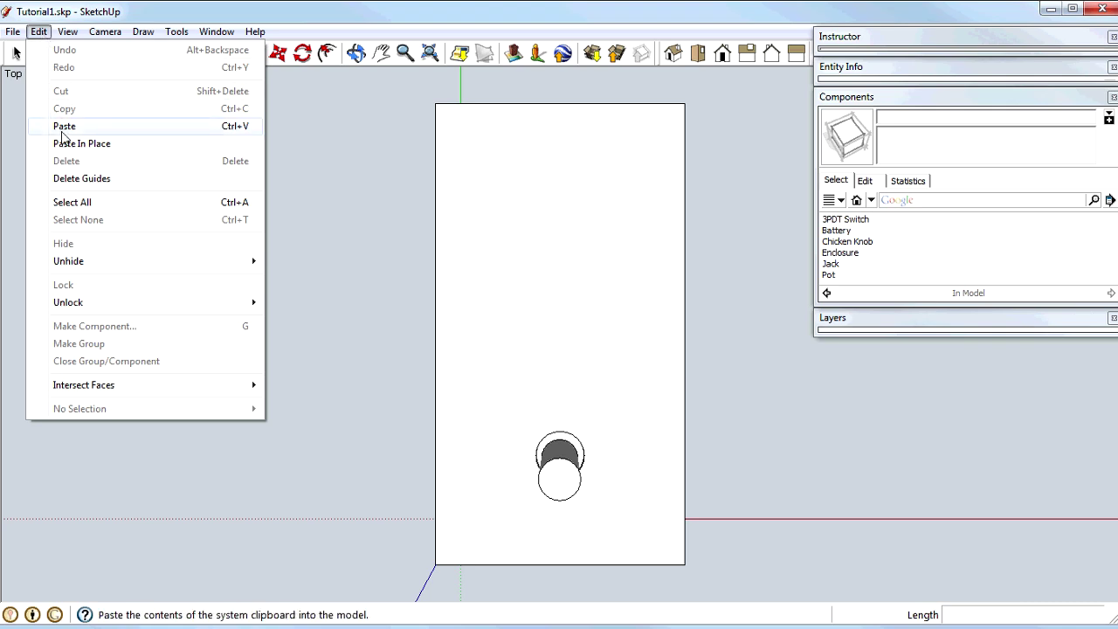
pyautogui.click(61, 127)
pyautogui.click(253, 411)
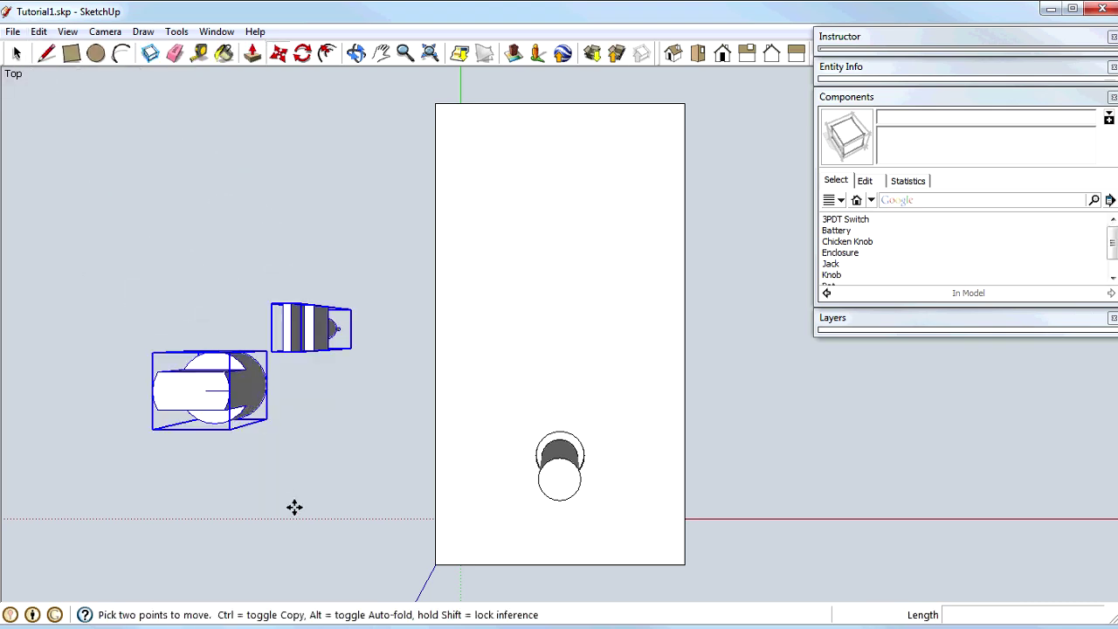
pyautogui.click(844, 276)
pyautogui.click(1112, 278)
pyautogui.click(1112, 278)
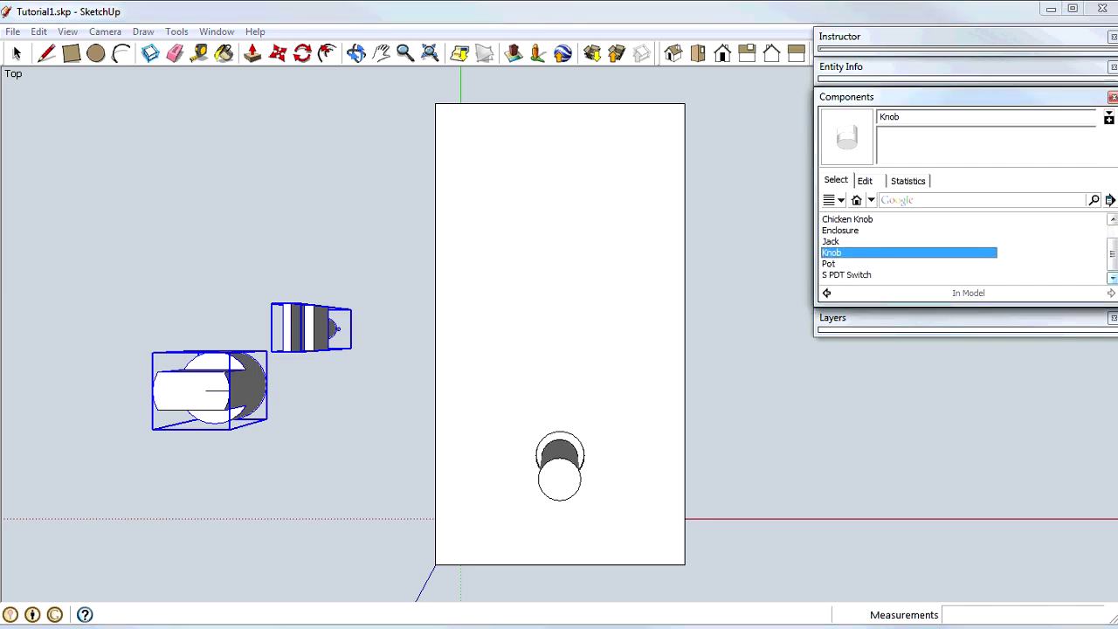
# Step: Delete the pasted knob and switch from beside the enclosure
pyautogui.press('space')
pyautogui.click(210, 387)
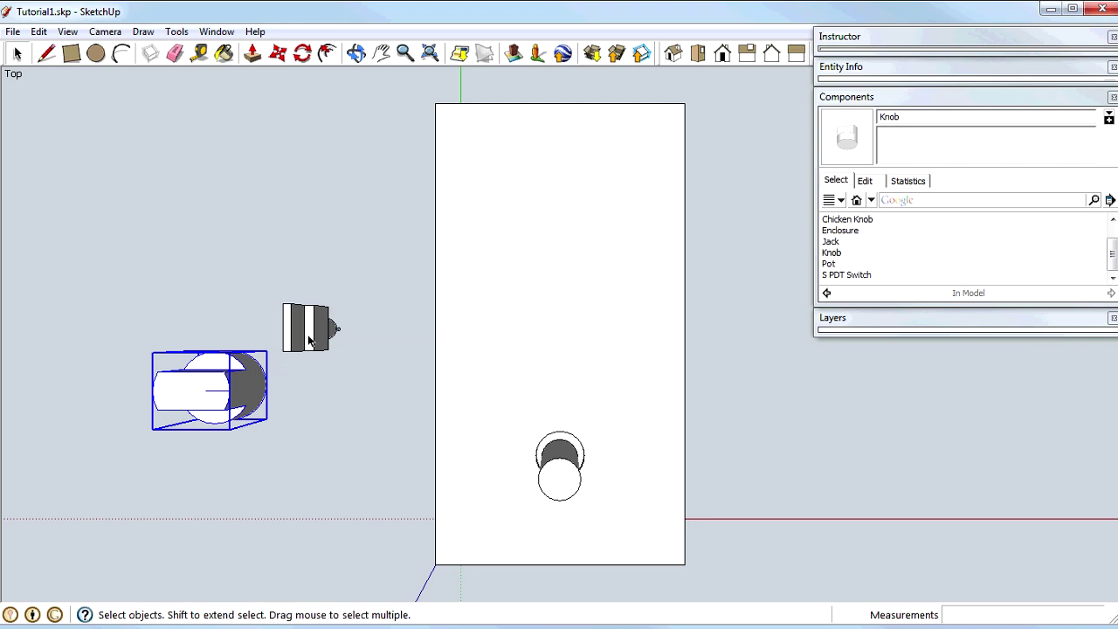
pyautogui.keyDown('shift'); pyautogui.click(316, 340); pyautogui.keyUp('shift')
pyautogui.press('Delete')
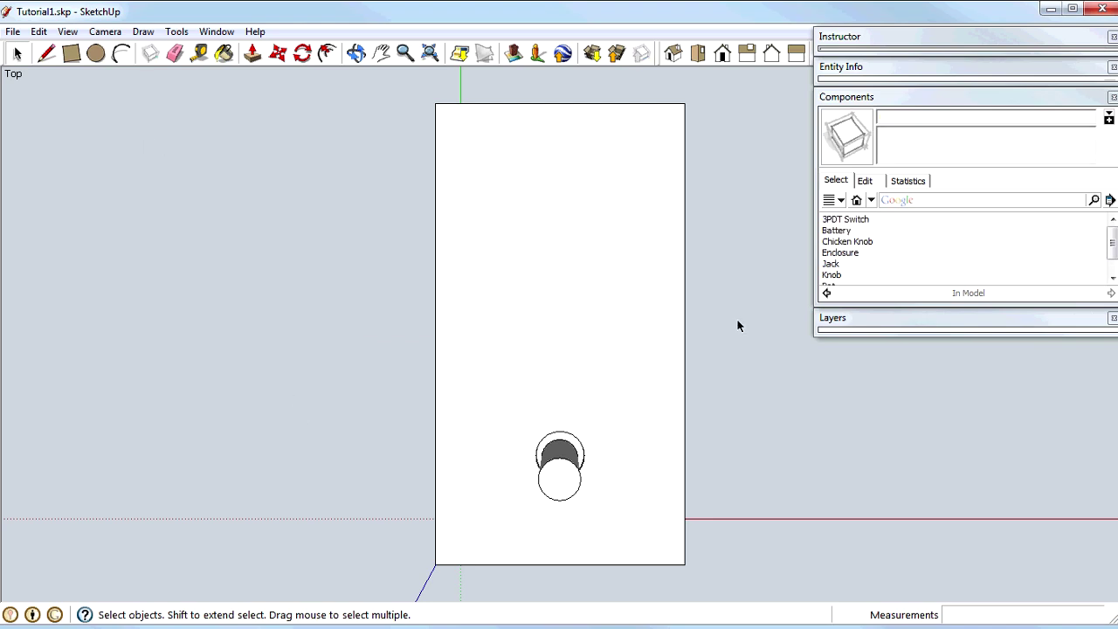
# Step: Open the potentiometer component next to the enclosure for editing, down to its nested shaft
pyautogui.moveTo(740, 123); pyautogui.dragTo(551, 347, button='middle')
pyautogui.moveTo(556, 238); pyautogui.dragTo(638, 177, button='middle')
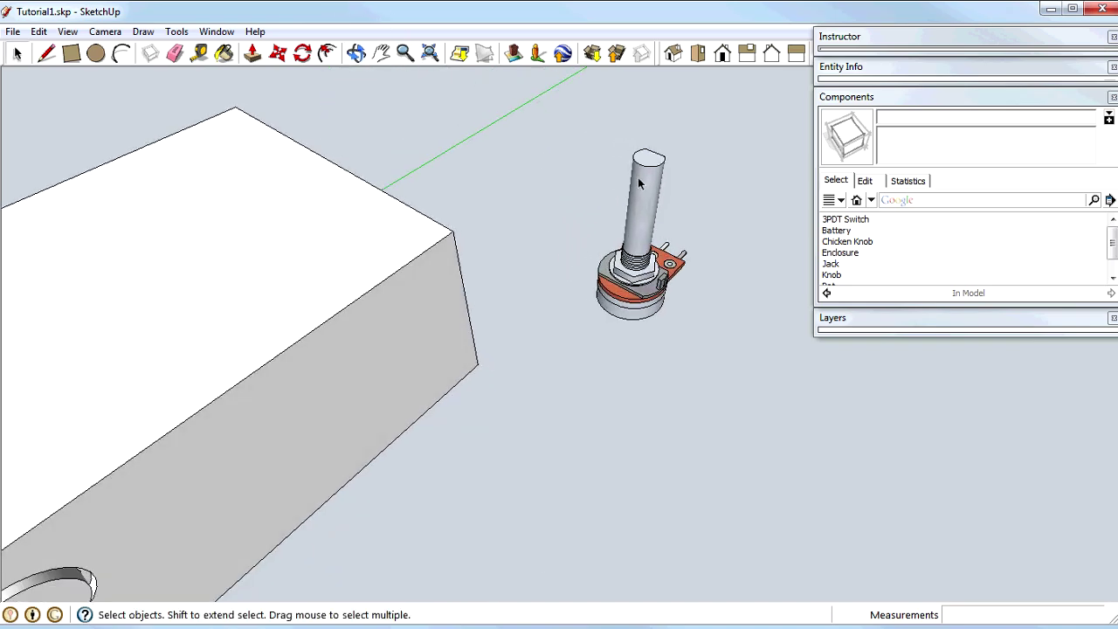
pyautogui.scroll(3, 654, 214)
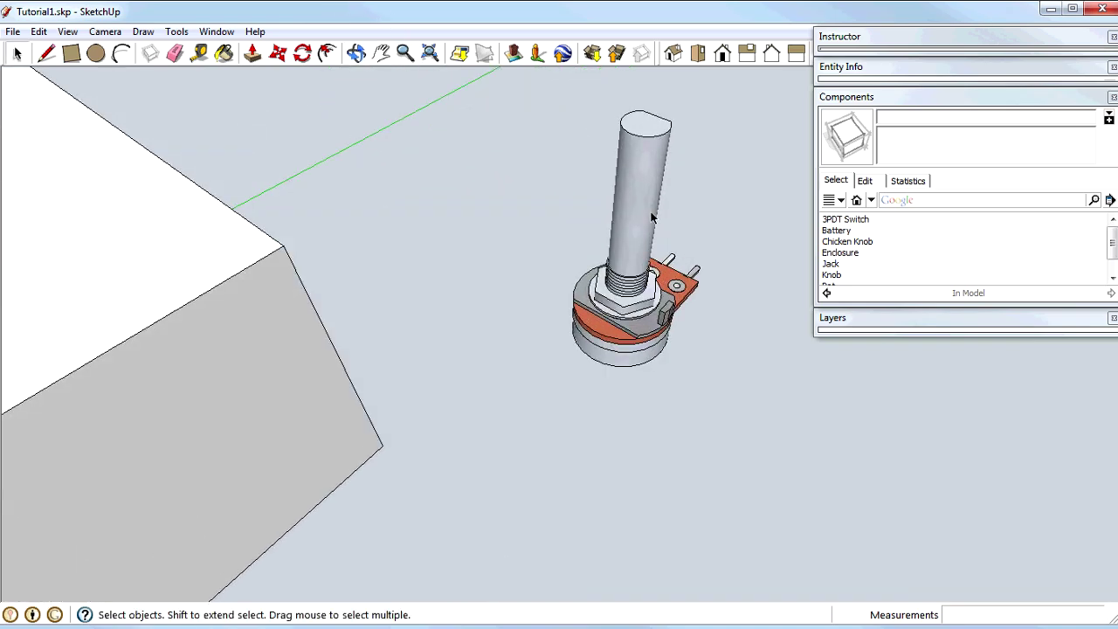
pyautogui.doubleClick(651, 131)
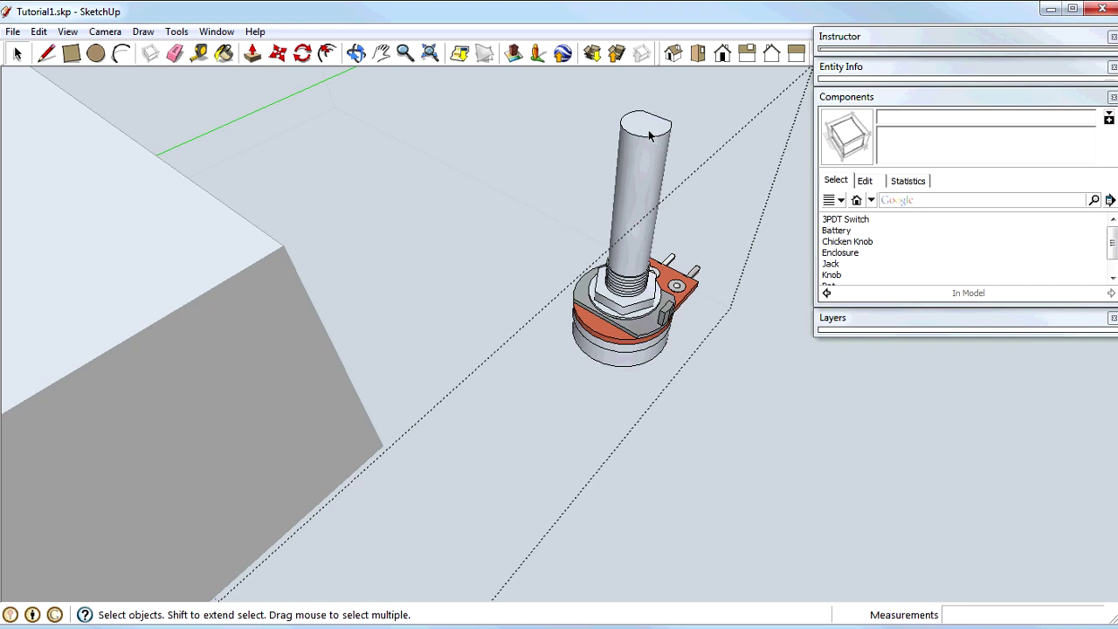
pyautogui.click(649, 171)
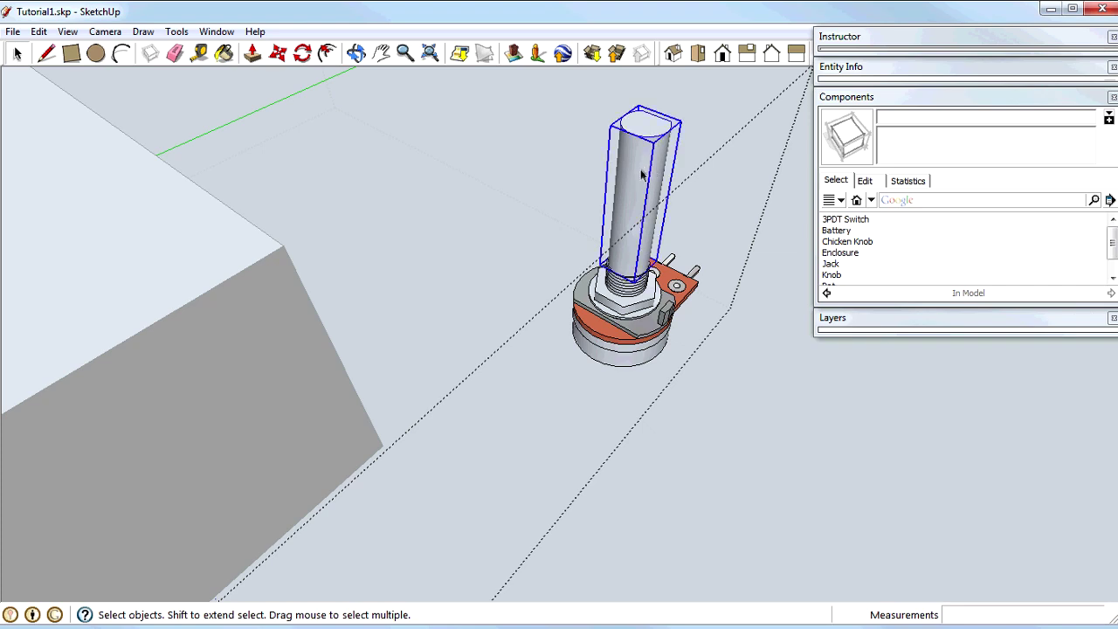
pyautogui.doubleClick(640, 169)
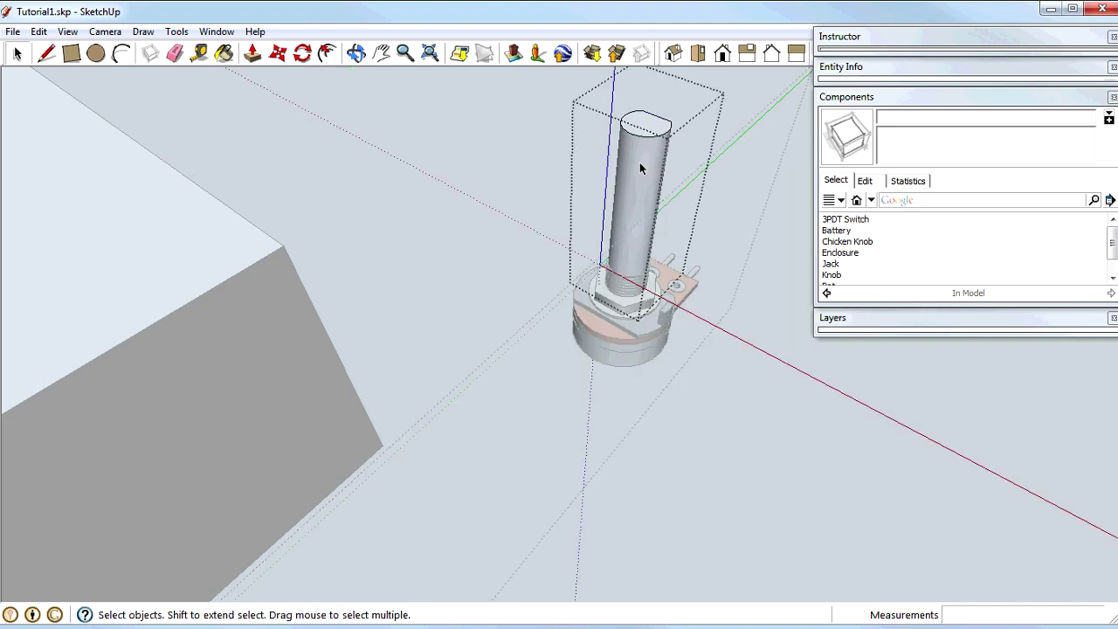
# Step: Shorten the potentiometer shaft by pushing its end face down about 19/32" with Push/Pull
pyautogui.click(657, 129)
pyautogui.press('p')
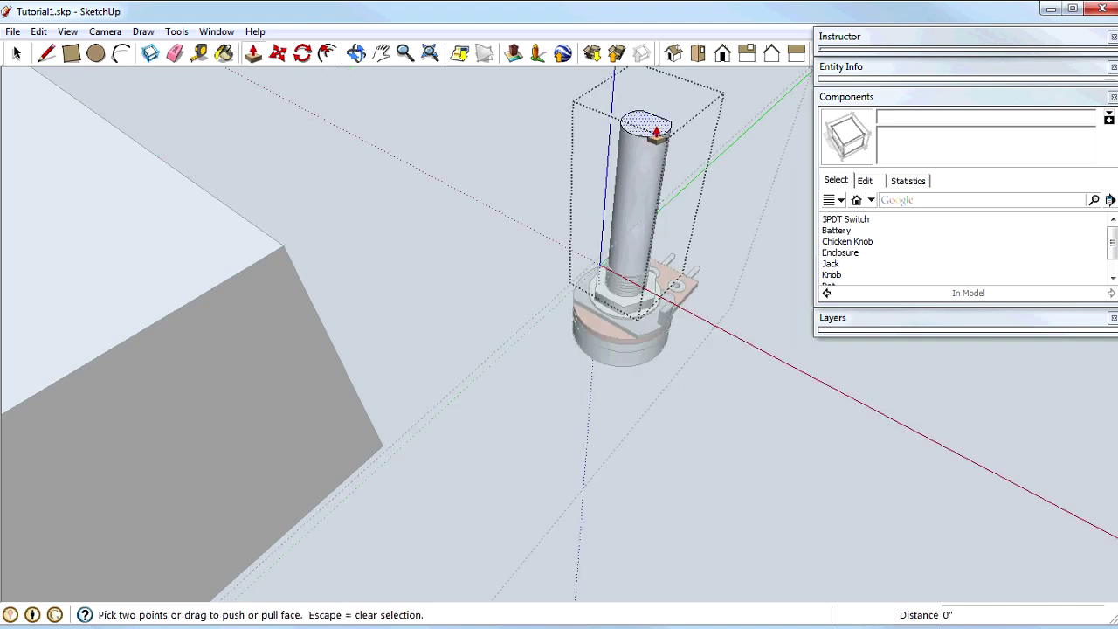
pyautogui.moveTo(657, 129); pyautogui.dragTo(634, 199)
pyautogui.click(633, 226)
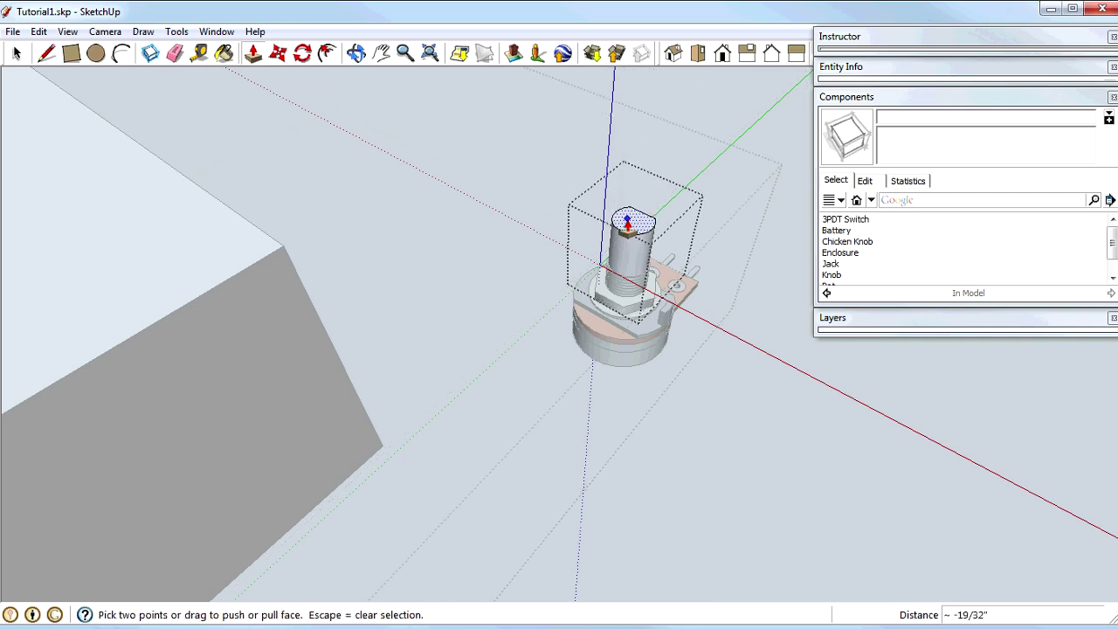
pyautogui.moveTo(711, 225); pyautogui.dragTo(270, 180, button='middle')
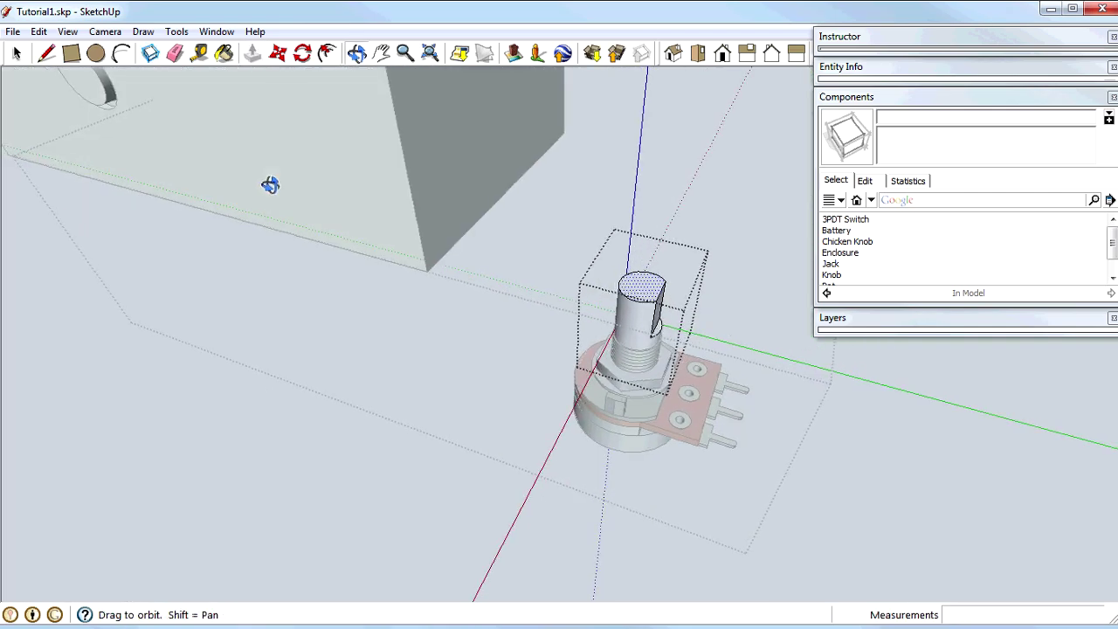
# Step: Fill the flat cut in the potentiometer shaft by pulling its ledge up about 1/4" to the end face, and erase the leftover edge
pyautogui.scroll(10, 659, 334)
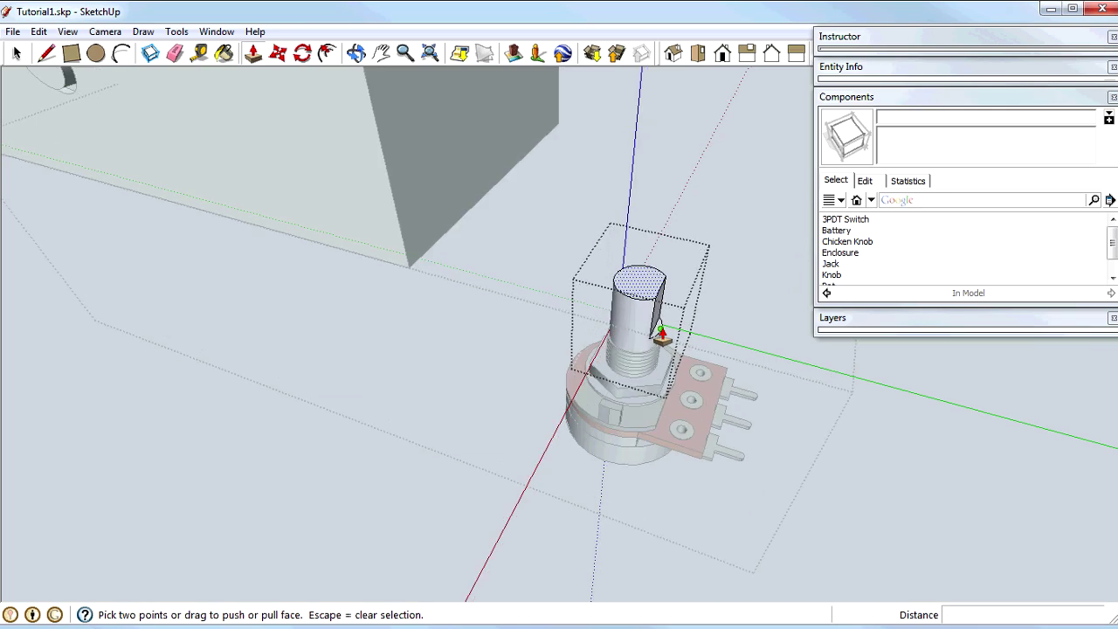
pyautogui.press('space')
pyautogui.click(641, 345)
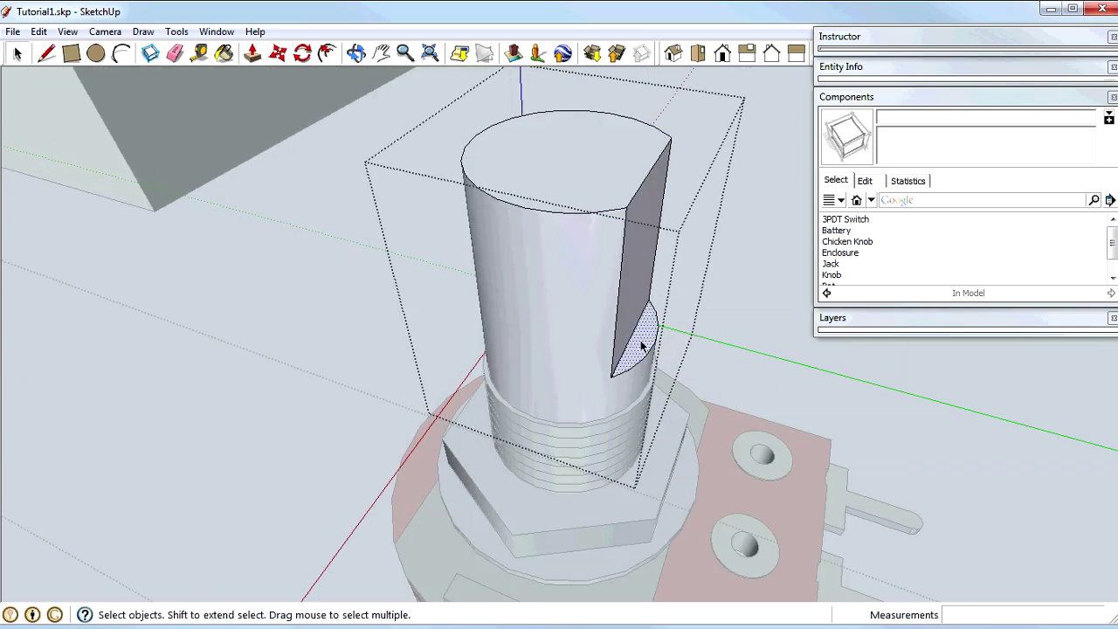
pyautogui.press('p')
pyautogui.middleClick(643, 345)
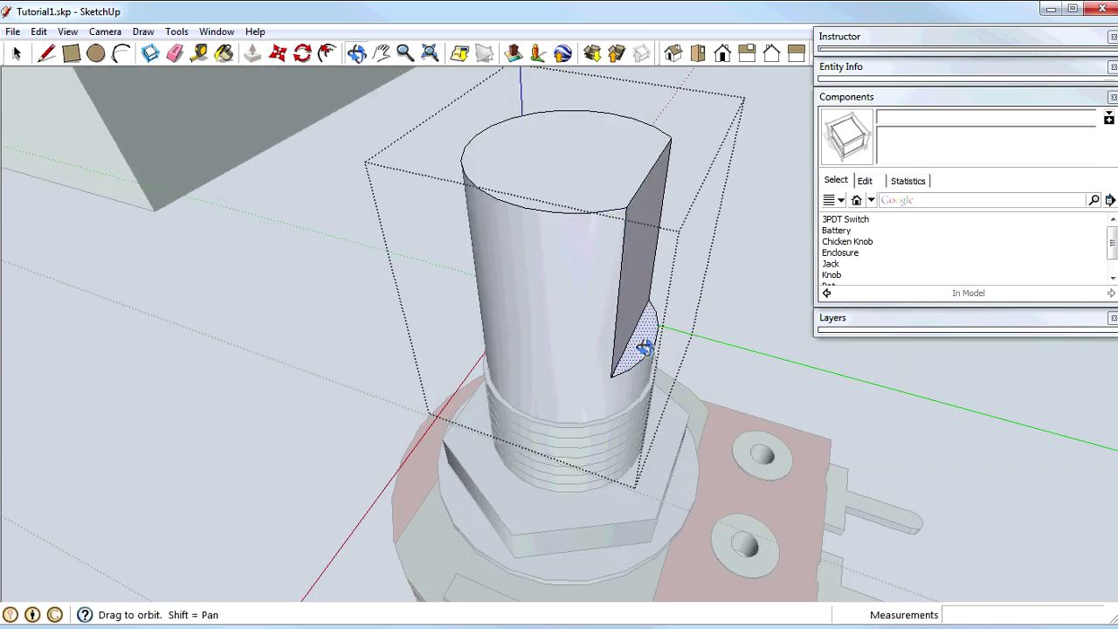
pyautogui.click(642, 348)
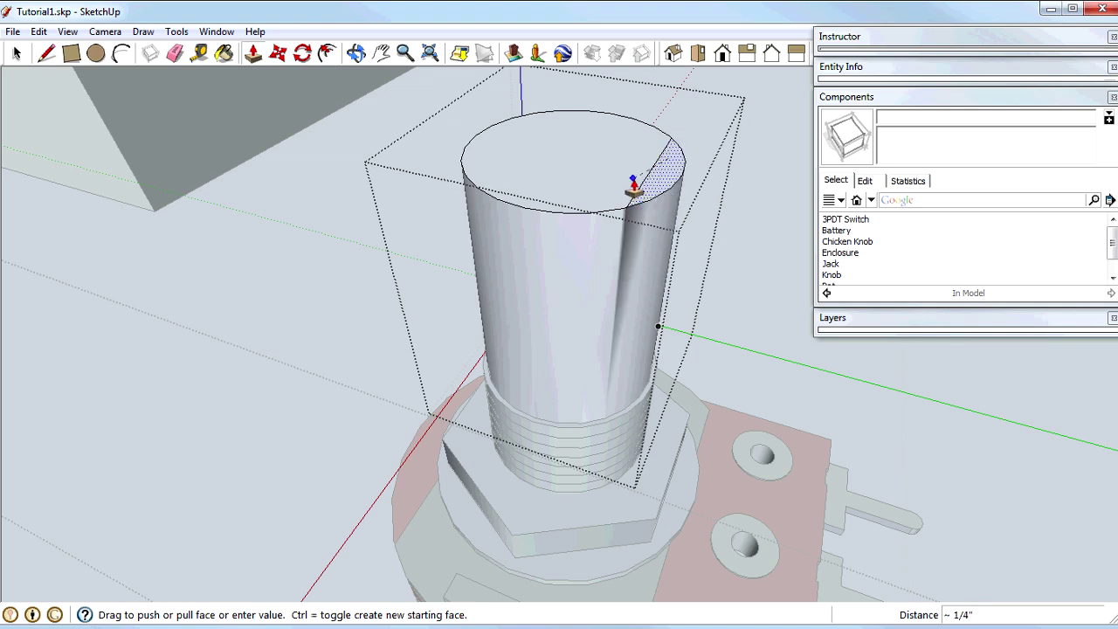
pyautogui.click(627, 186)
pyautogui.press('space')
pyautogui.click(646, 183)
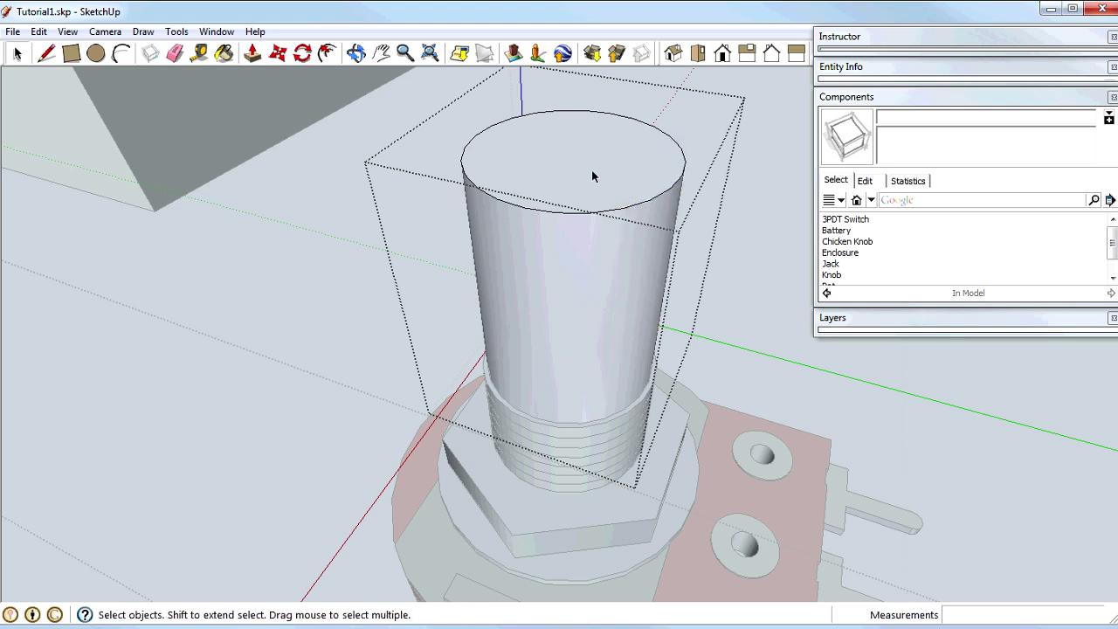
pyautogui.press('t')
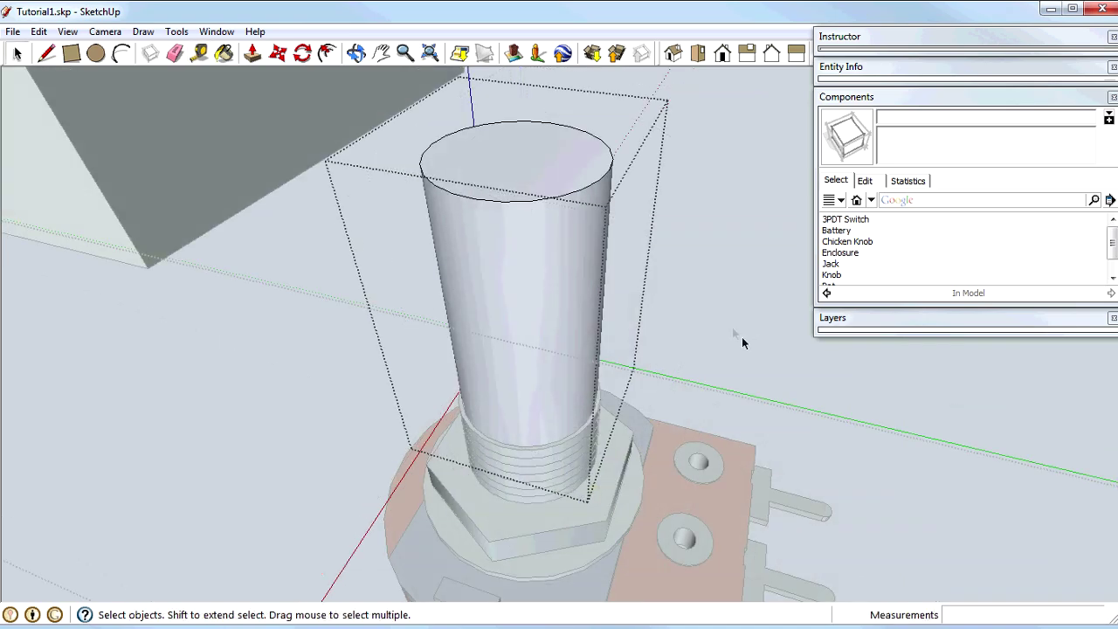
# Step: Close the shaft group and the potentiometer component to leave editing, with nothing selected
pyautogui.rightClick(724, 260)
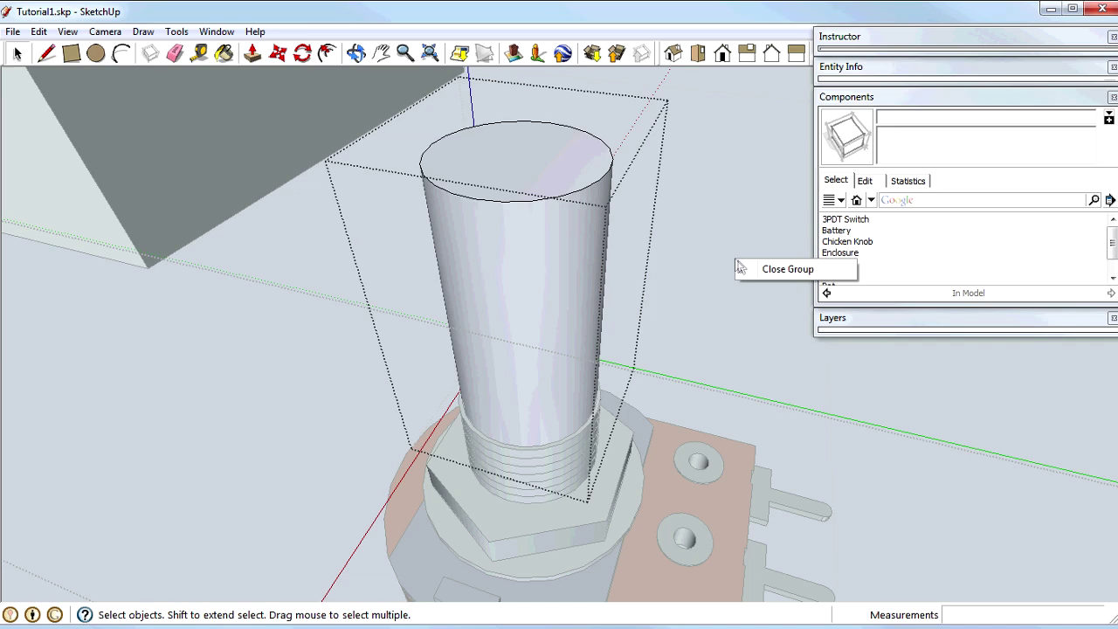
pyautogui.click(744, 269)
pyautogui.rightClick(701, 248)
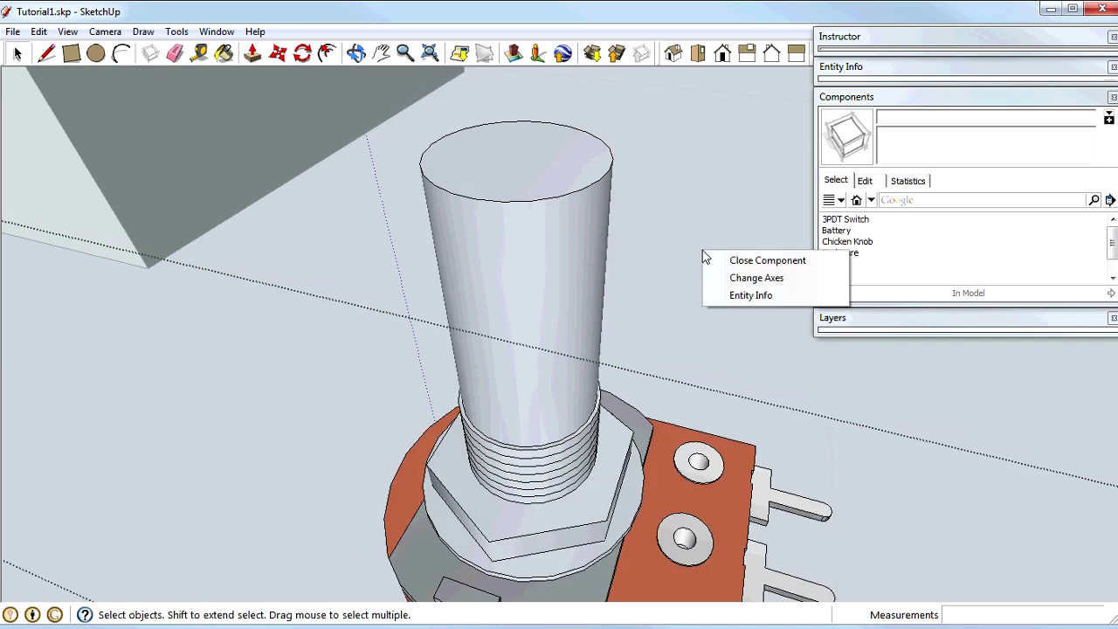
pyautogui.click(719, 258)
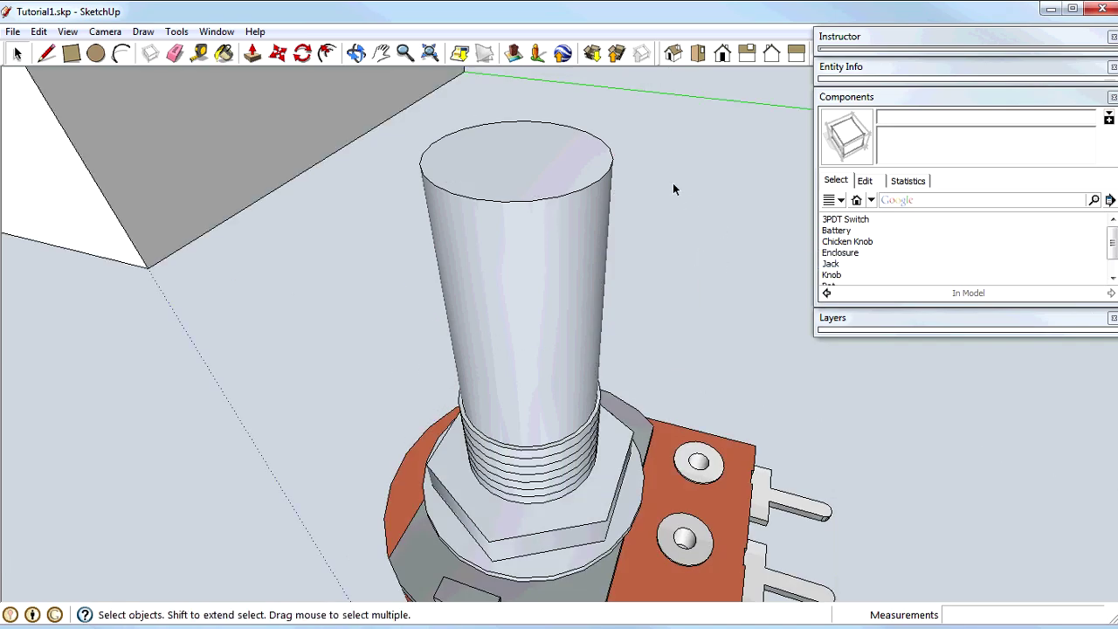
pyautogui.click(542, 172)
pyautogui.click(148, 392)
# Step: Insert the Knob component from the in-model components beside the potentiometer
pyautogui.press('z')
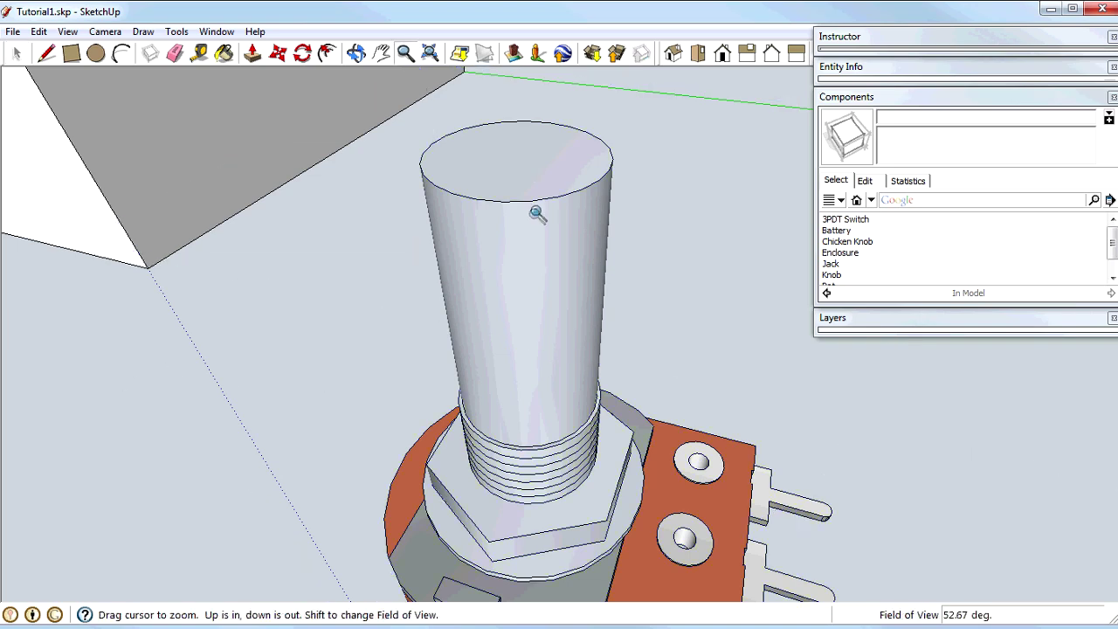
pyautogui.moveTo(673, 155); pyautogui.dragTo(679, 424)
pyautogui.press('space')
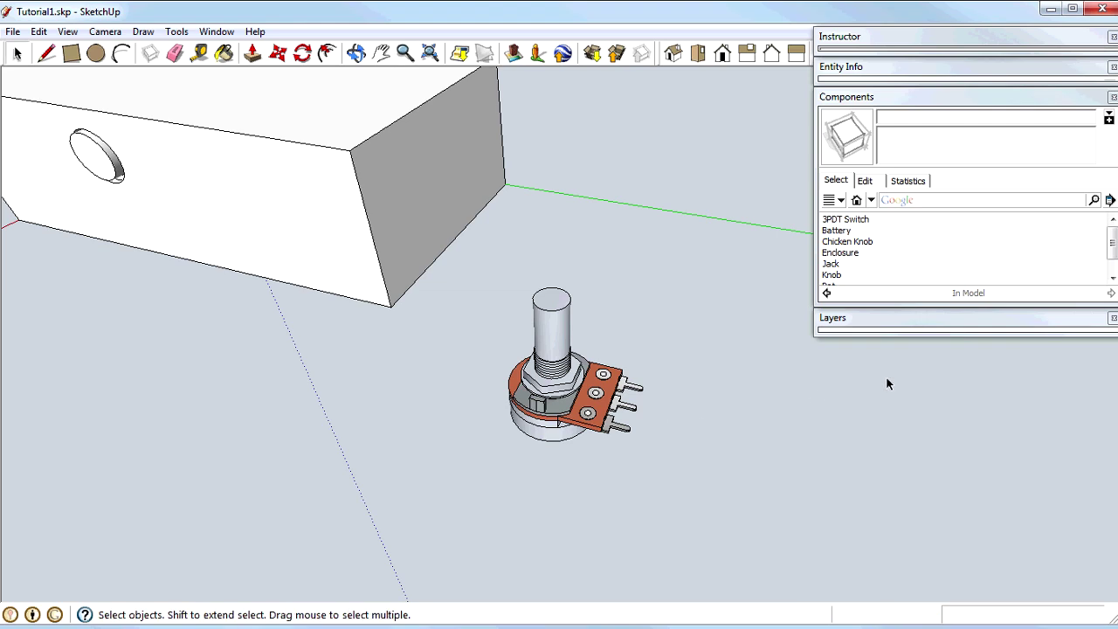
pyautogui.click(830, 276)
pyautogui.click(718, 376)
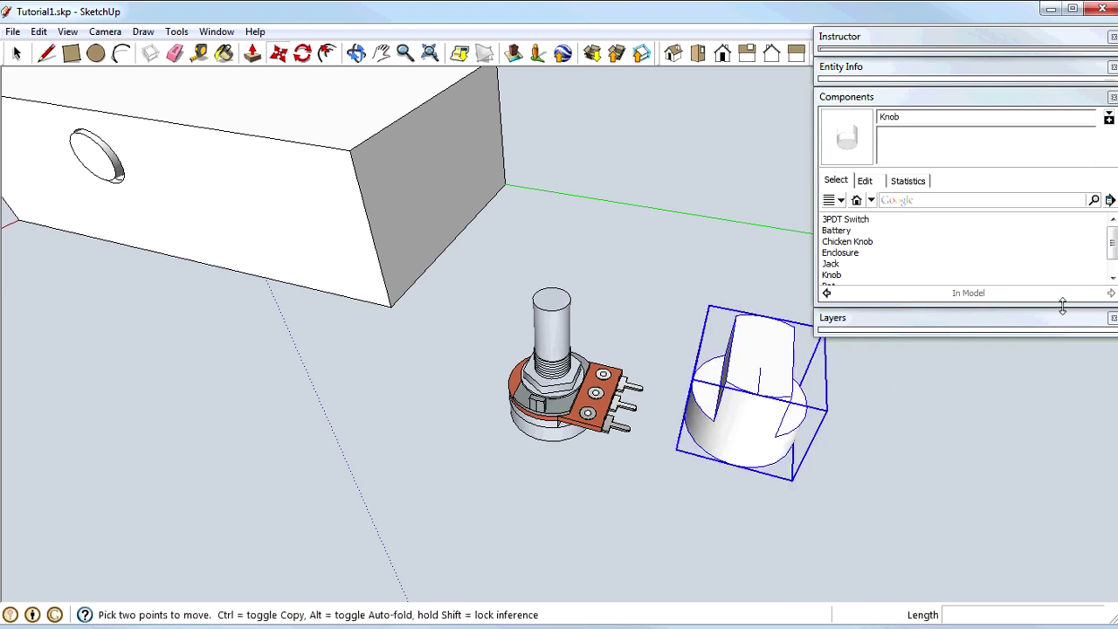
# Step: Insert the Chicken Knob component behind the potentiometer and delete it again
pyautogui.moveTo(1112, 235)
pyautogui.mouseDown()
pyautogui.moveTo(1112, 255)
pyautogui.moveTo(1112, 236)
pyautogui.mouseUp()
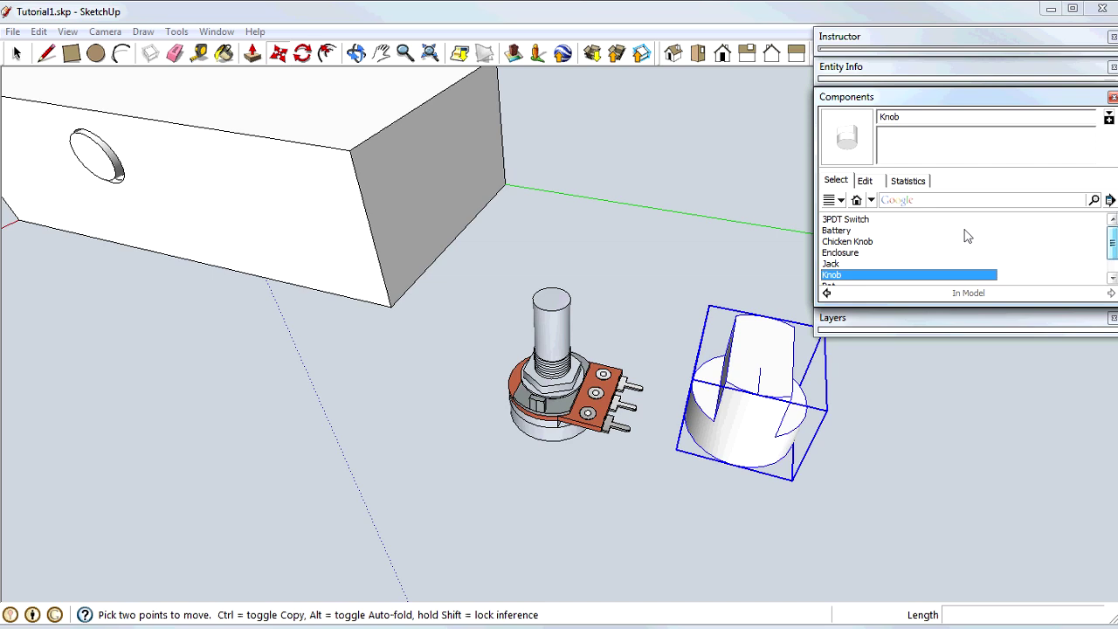
pyautogui.click(844, 242)
pyautogui.click(602, 214)
pyautogui.click(677, 491)
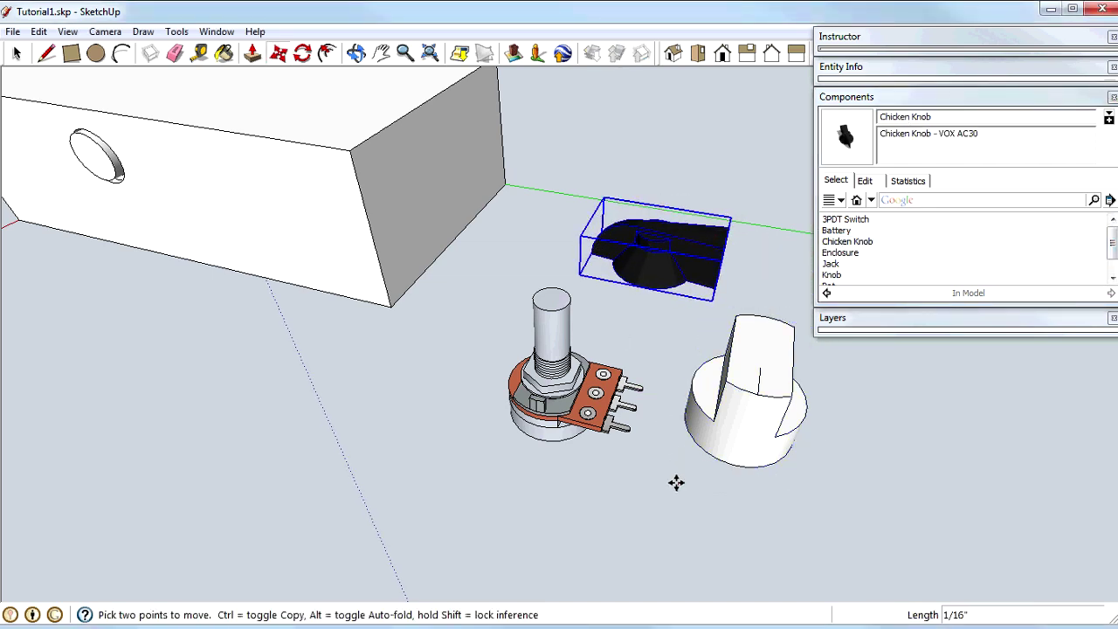
pyautogui.press('space')
pyautogui.click(668, 495)
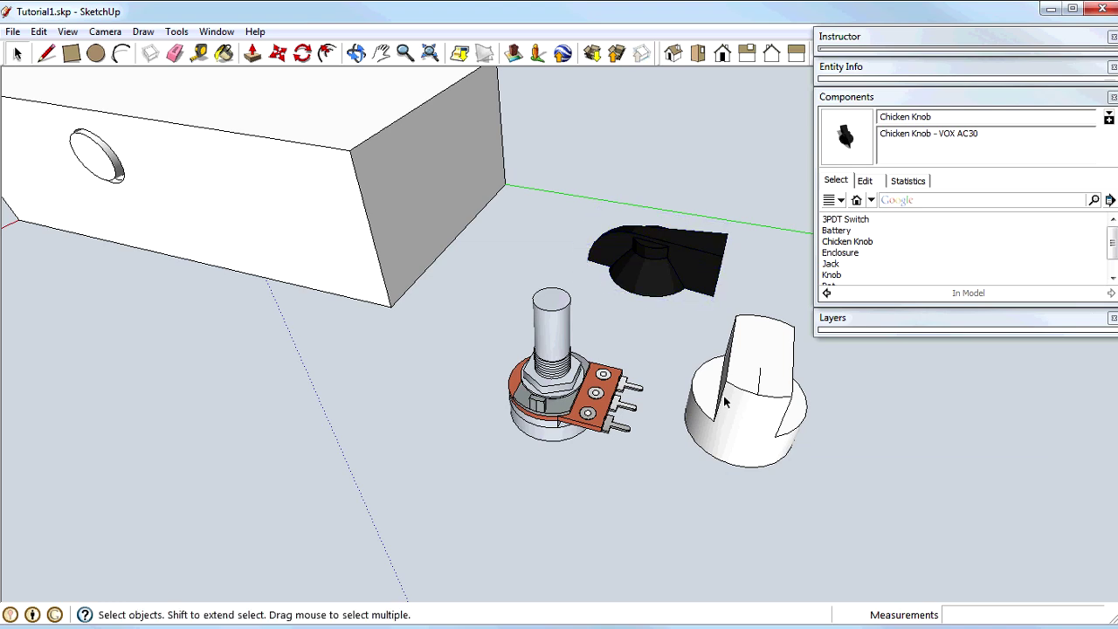
pyautogui.click(660, 253)
pyautogui.press('Delete')
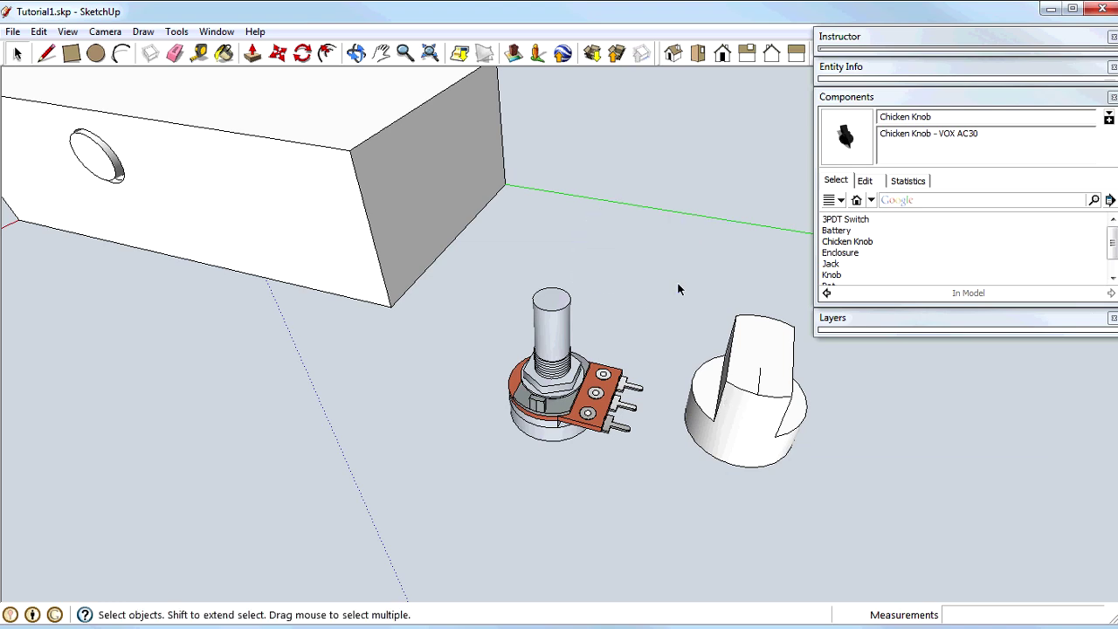
# Step: Open the knob component for editing and offset the outline of its underside inward to make a small concentric circle
pyautogui.click(743, 408)
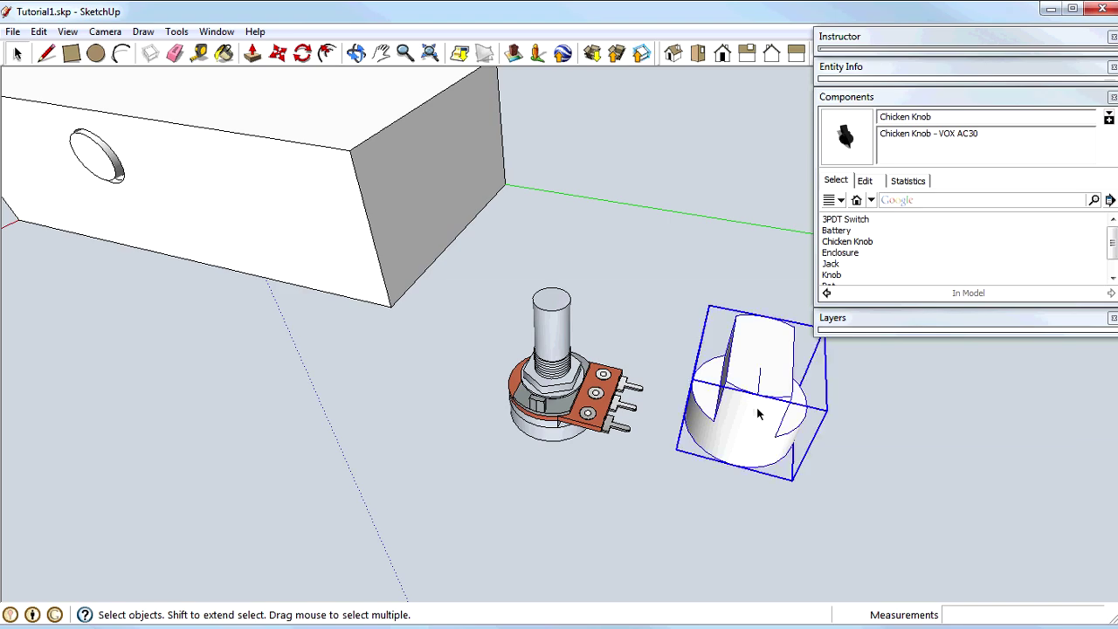
pyautogui.press('o')
pyautogui.moveTo(760, 511); pyautogui.dragTo(595, 103)
pyautogui.press('space')
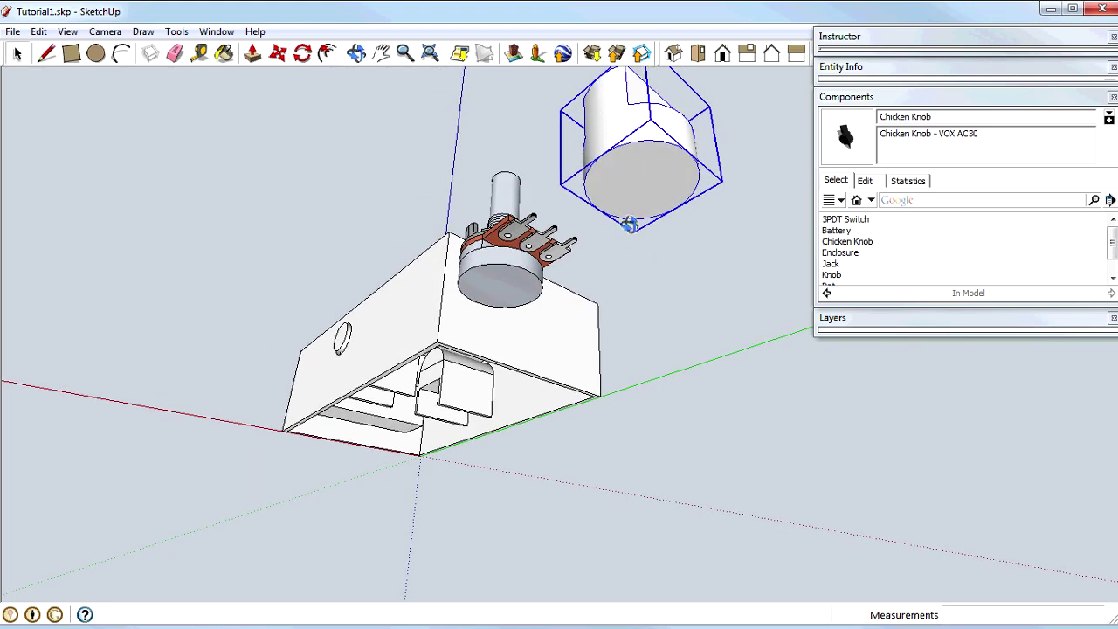
pyautogui.doubleClick(636, 197)
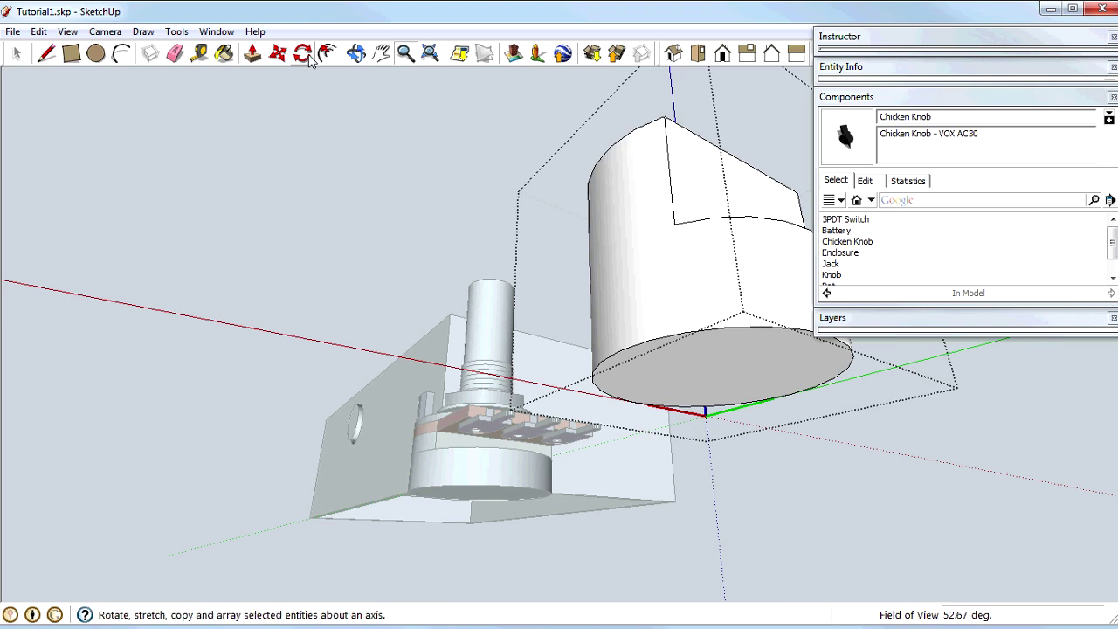
pyautogui.click(327, 53)
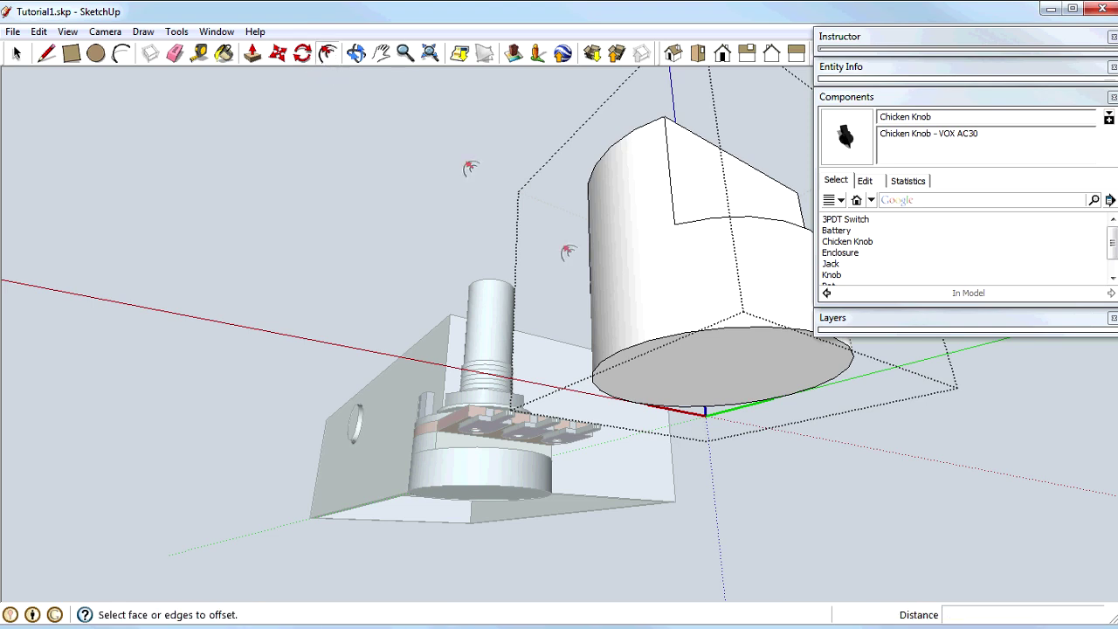
pyautogui.click(698, 332)
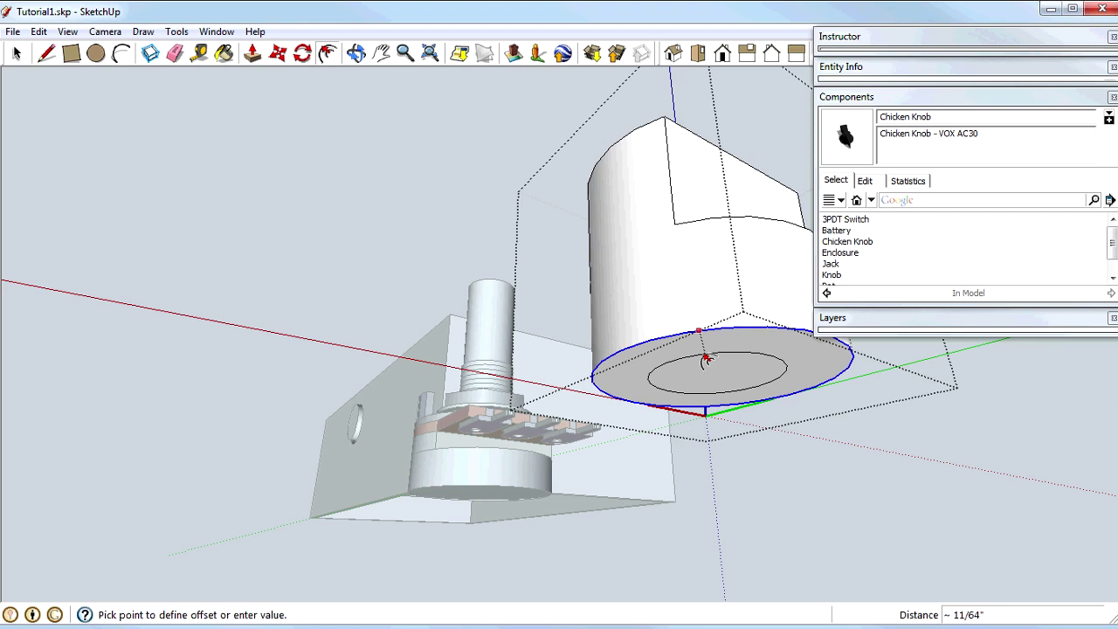
pyautogui.click(705, 358)
pyautogui.doubleClick(697, 359)
# Step: Push the small circle up into the knob's underside to form a shaft hole, and close the knob component
pyautogui.press('p')
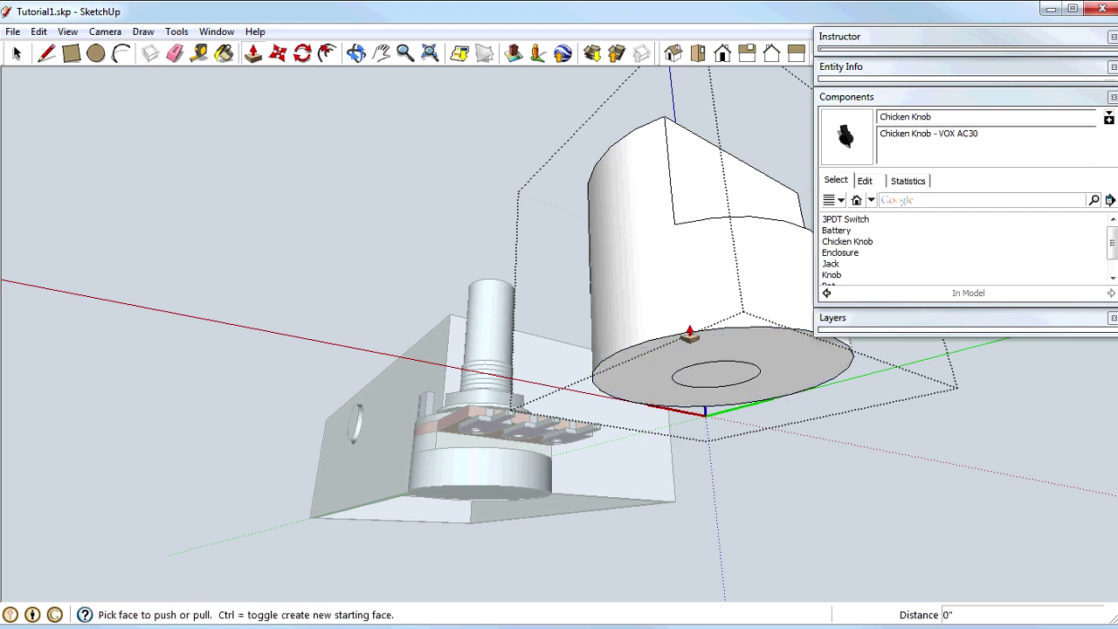
pyautogui.click(722, 382)
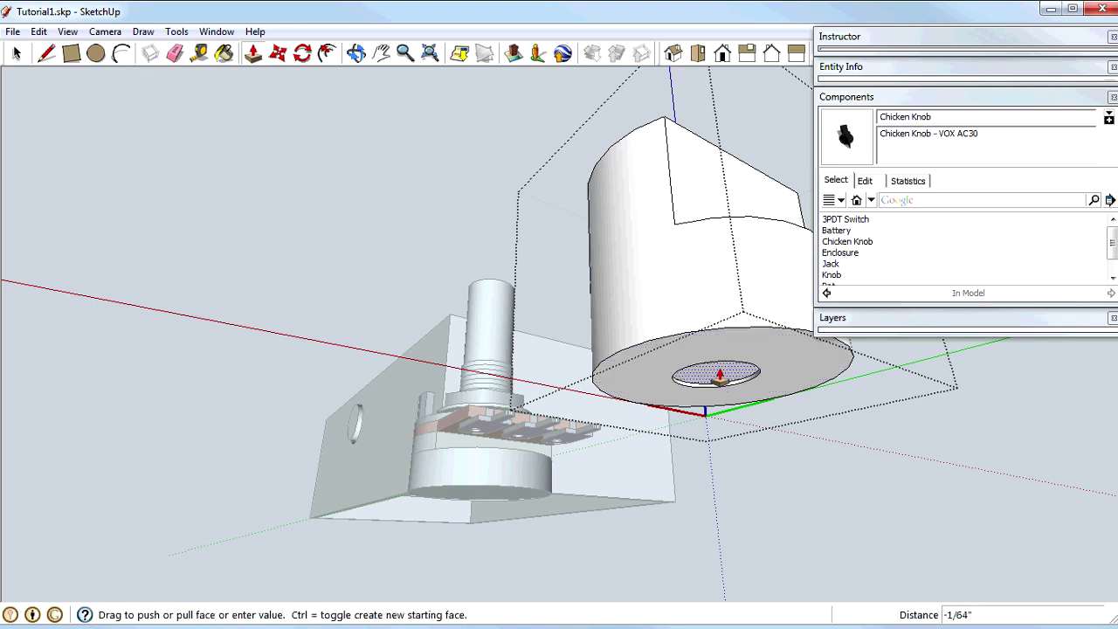
pyautogui.click(728, 350)
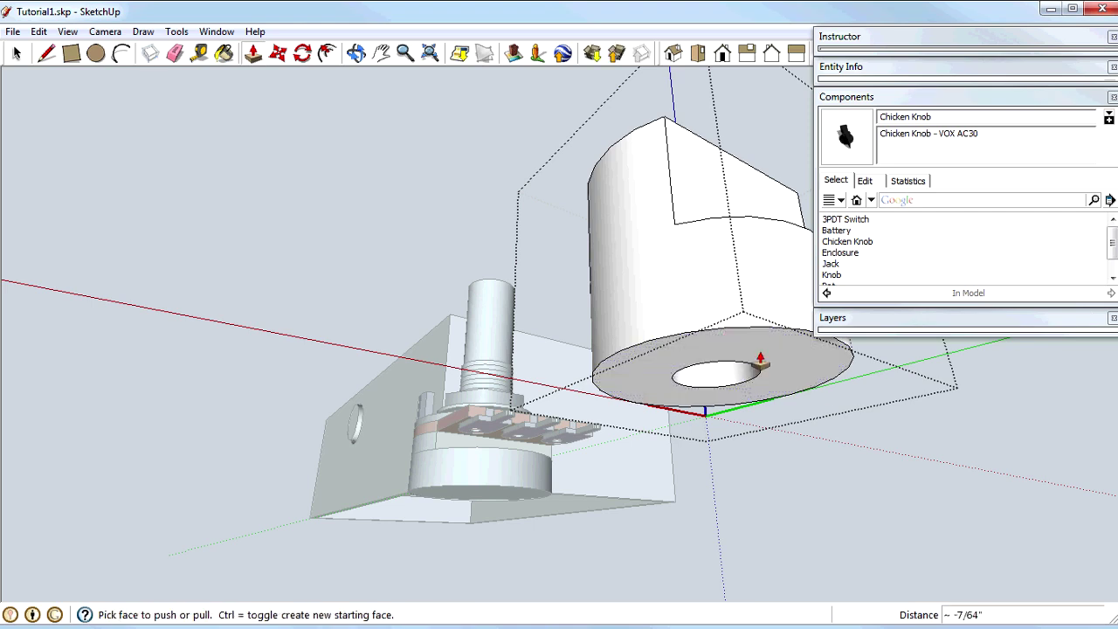
pyautogui.click(831, 391)
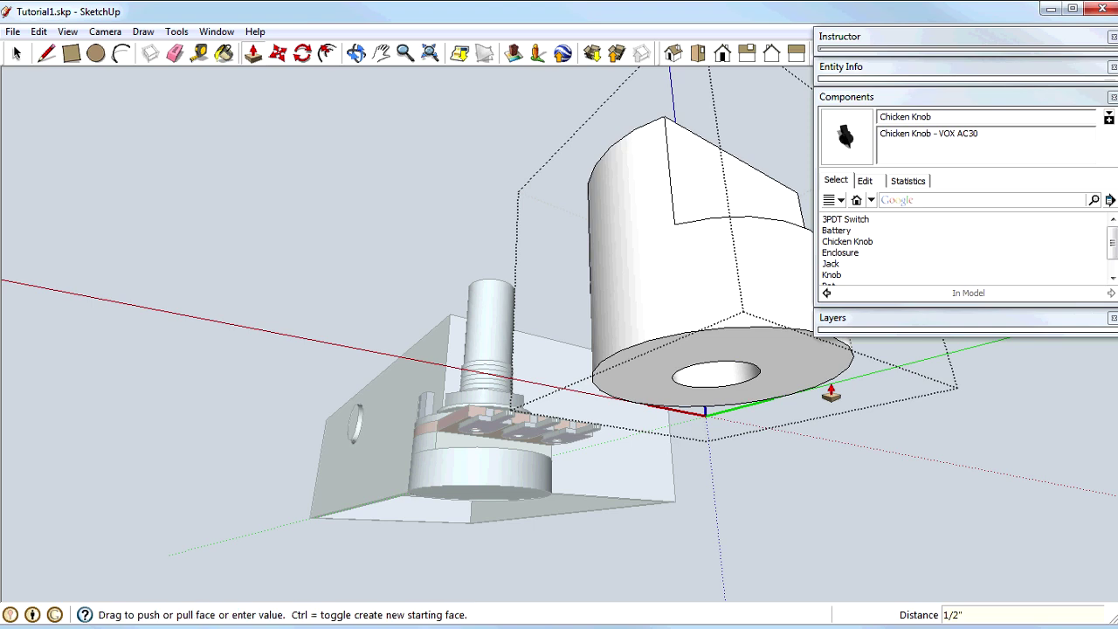
pyautogui.press('space')
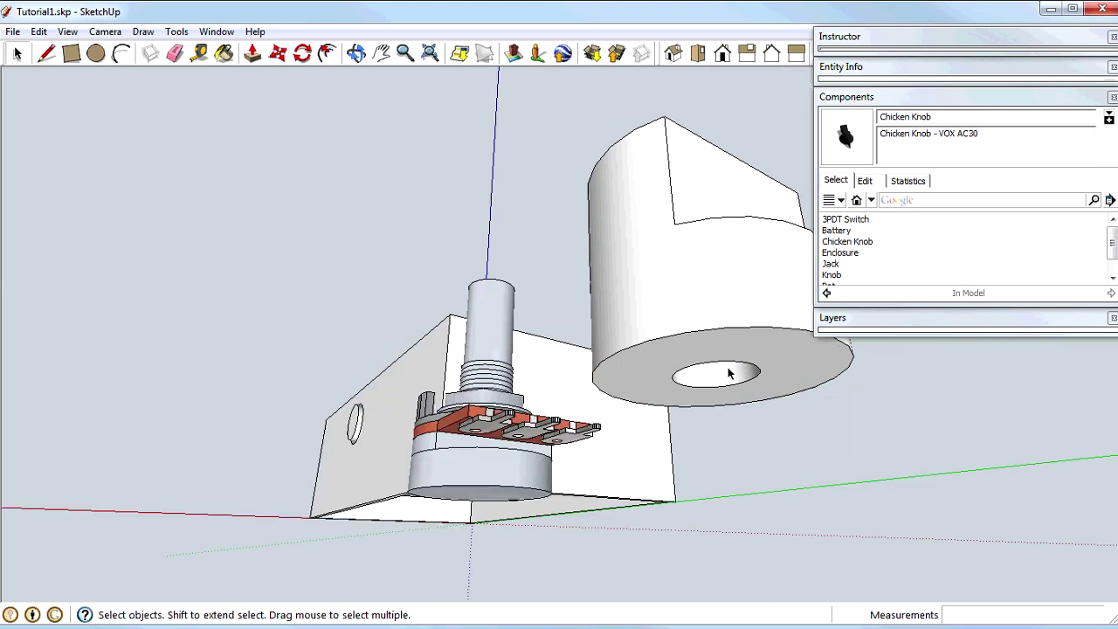
# Step: Move the knob over the potentiometer shaft in X-ray view, snapping the rim of its hole to the base of the threaded bushing
pyautogui.click(729, 374)
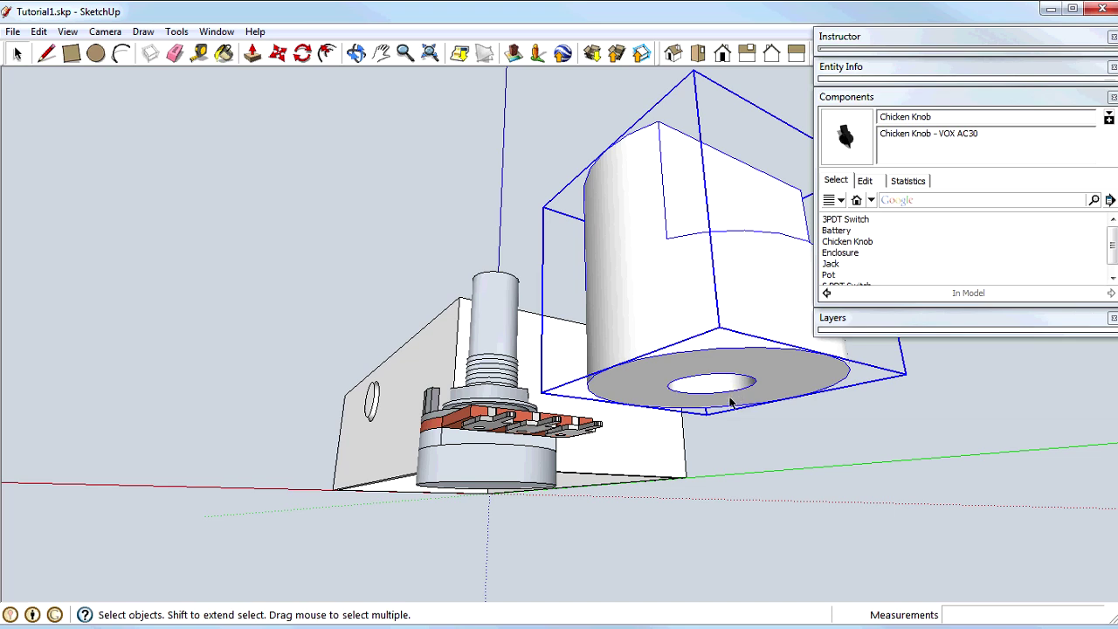
pyautogui.press('m')
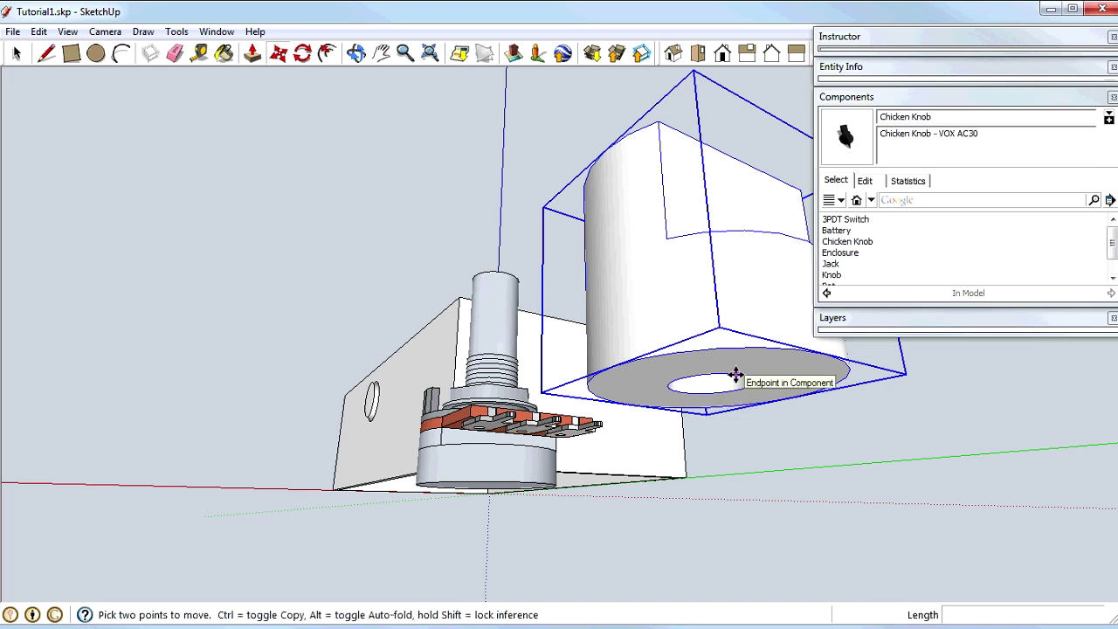
pyautogui.click(736, 374)
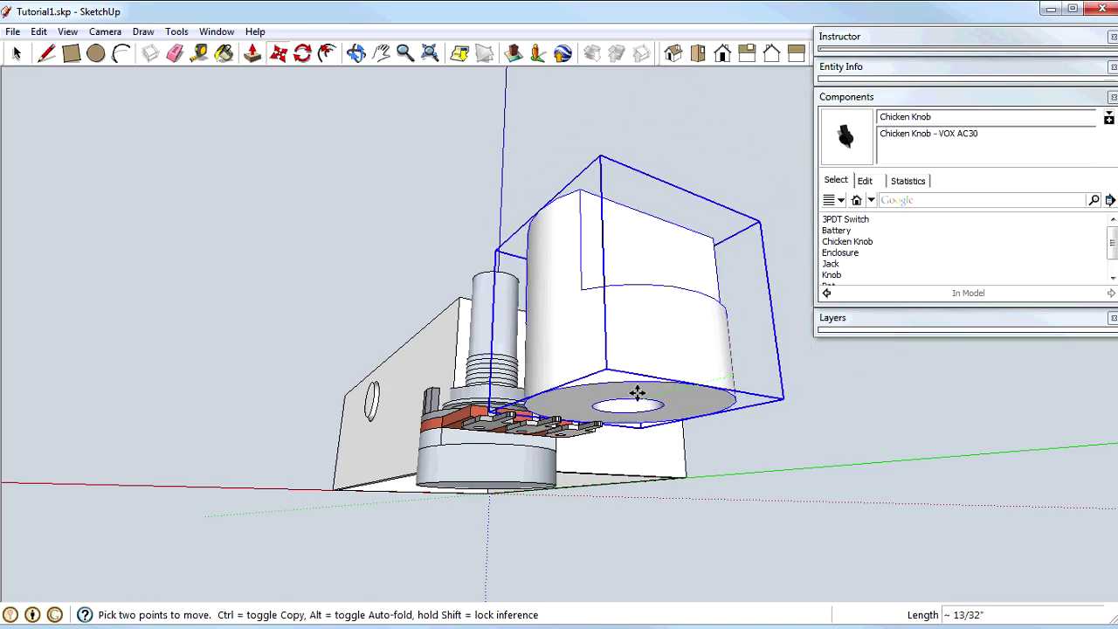
pyautogui.moveTo(638, 382); pyautogui.dragTo(542, 457, button='middle')
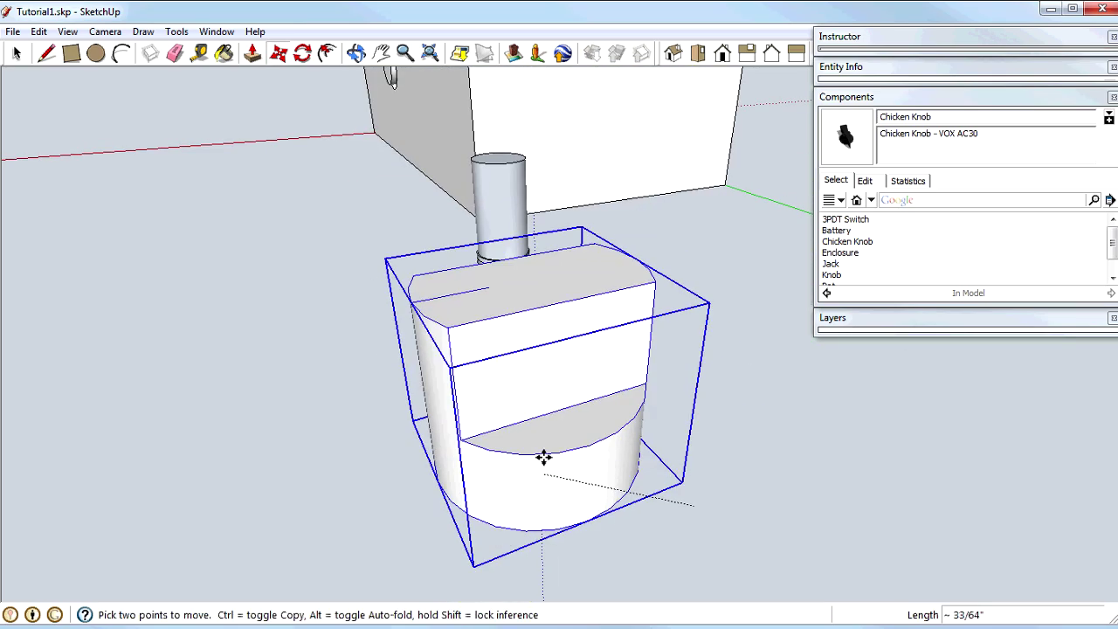
pyautogui.scroll(-4, 520, 315)
pyautogui.scroll(3, 510, 312)
pyautogui.press('x')
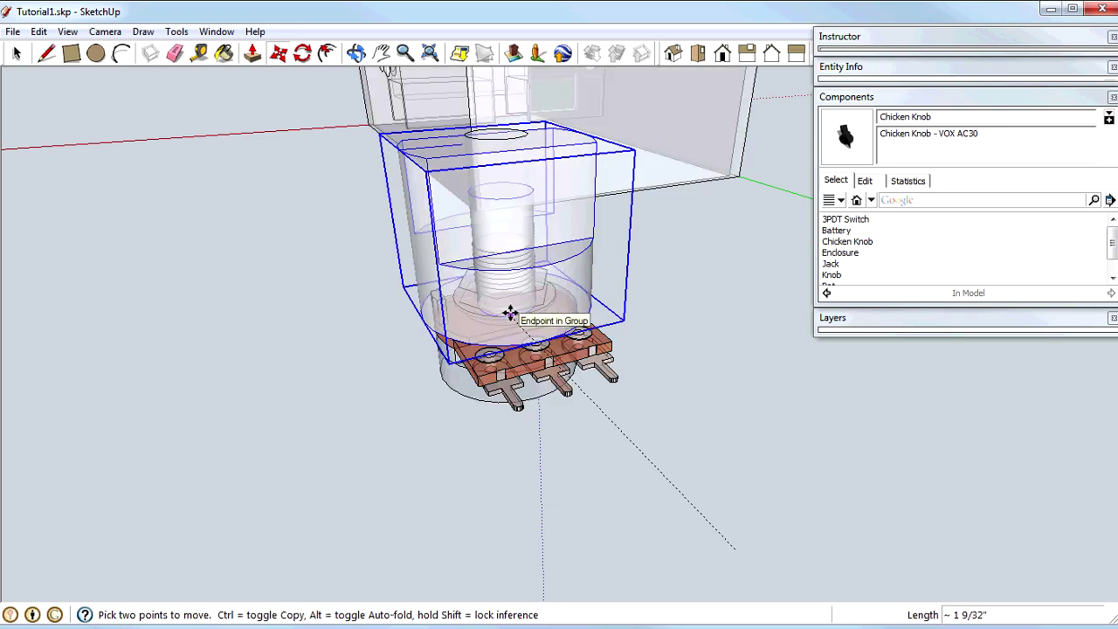
pyautogui.scroll(-1, 509, 308)
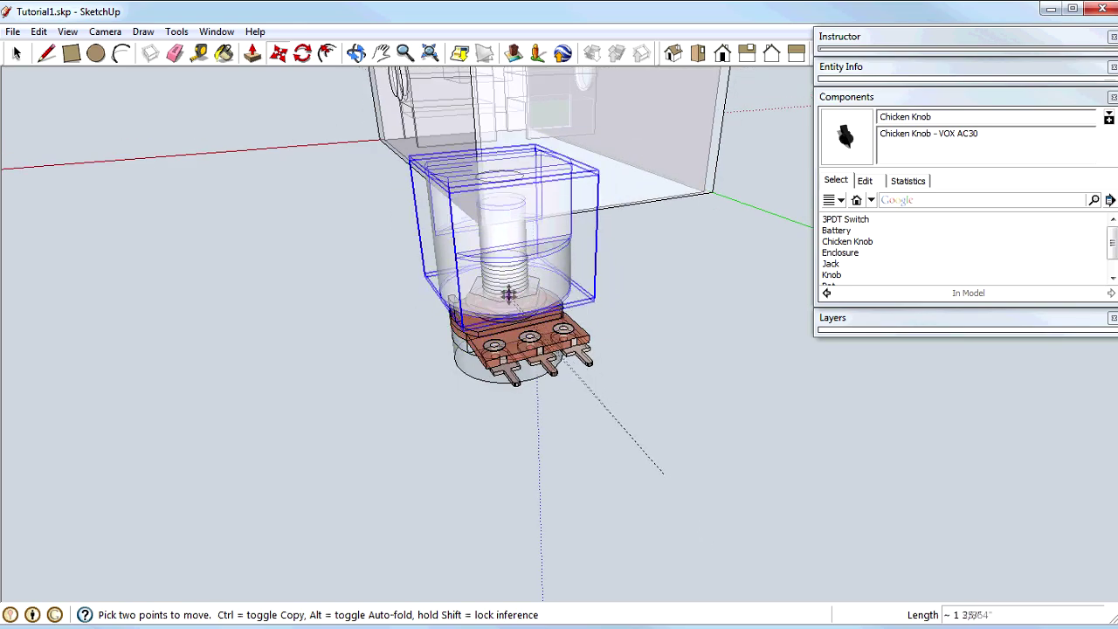
pyautogui.scroll(5, 510, 296)
pyautogui.scroll(4, 510, 297)
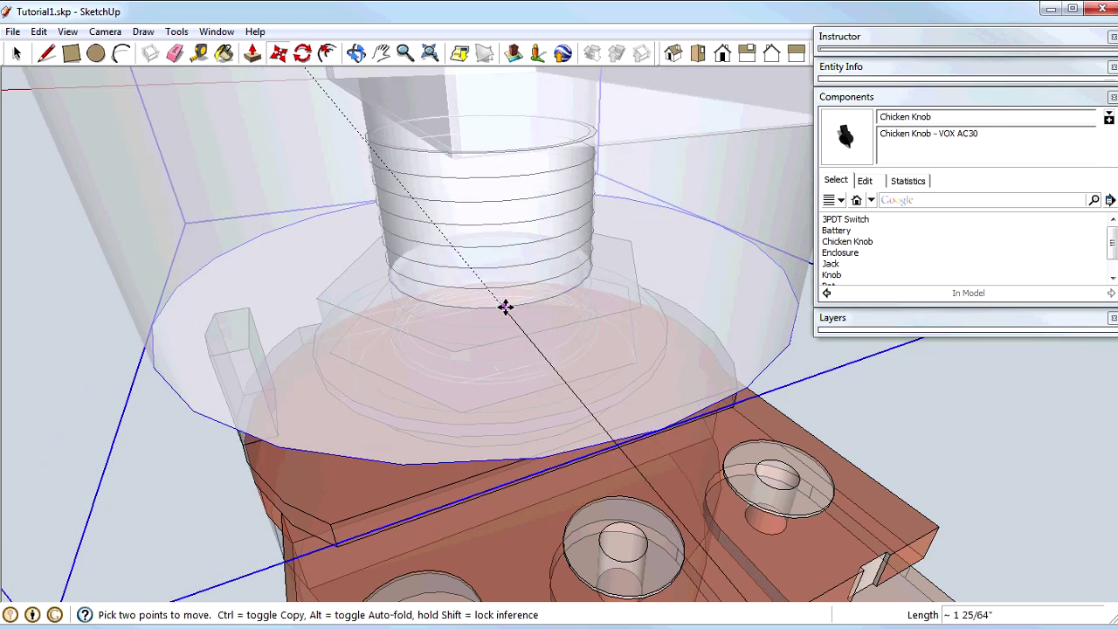
pyautogui.click(506, 308)
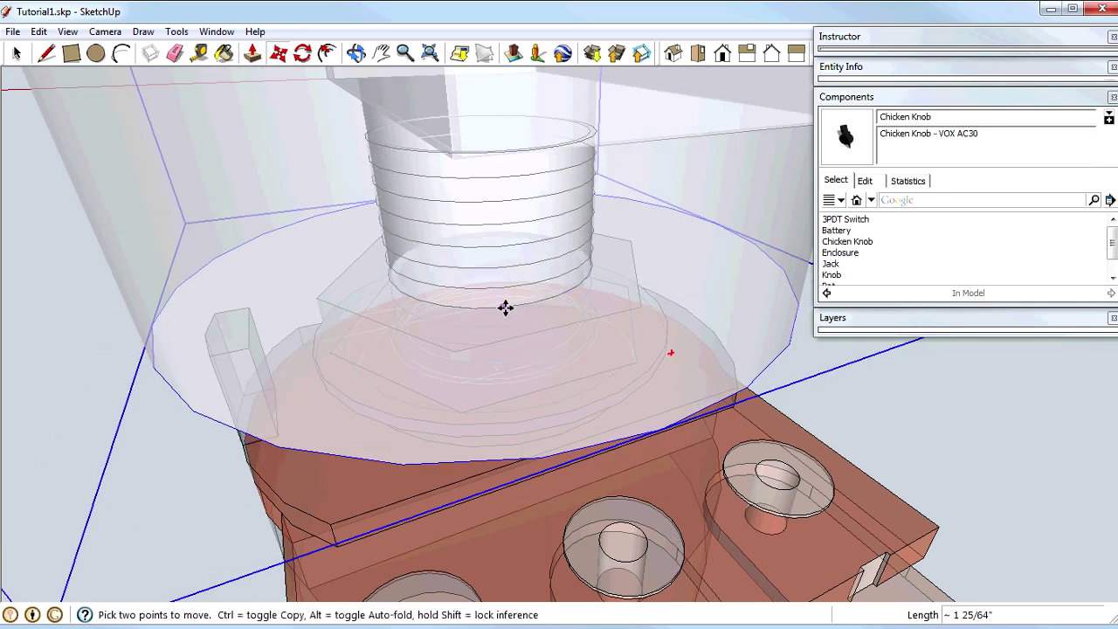
# Step: Examine the fit of the knob's underside over the potentiometer's threaded bushing and washer from a low side angle
pyautogui.scroll(5, 488, 343)
pyautogui.moveTo(502, 350); pyautogui.dragTo(492, 185, button='middle')
pyautogui.scroll(2, 474, 220)
pyautogui.scroll(-3, 475, 218)
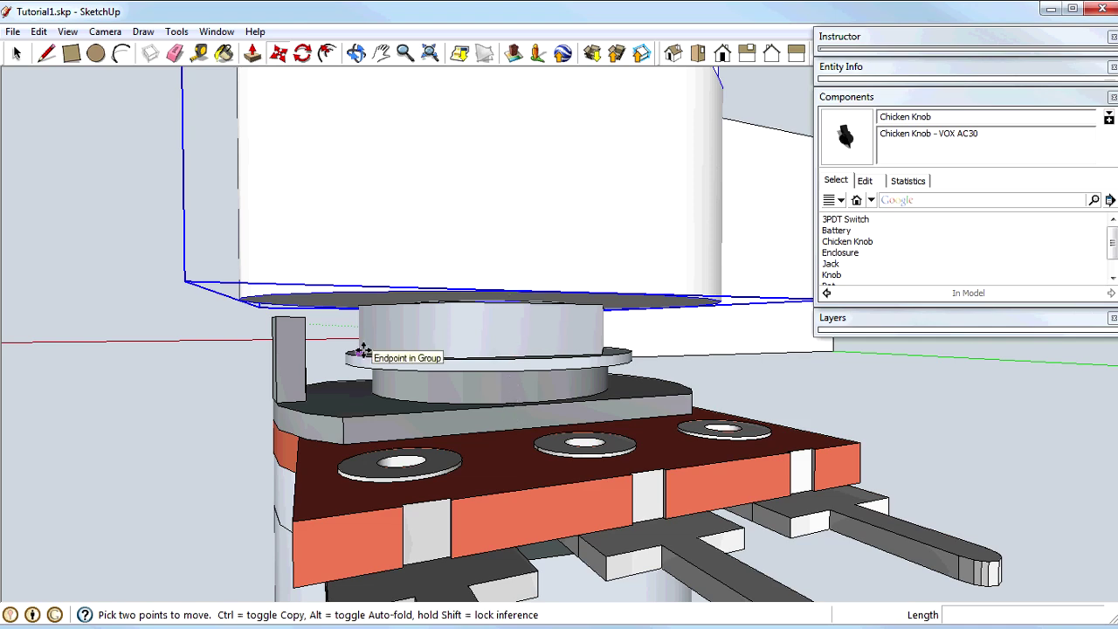
pyautogui.scroll(1, 365, 346)
pyautogui.scroll(-4, 367, 340)
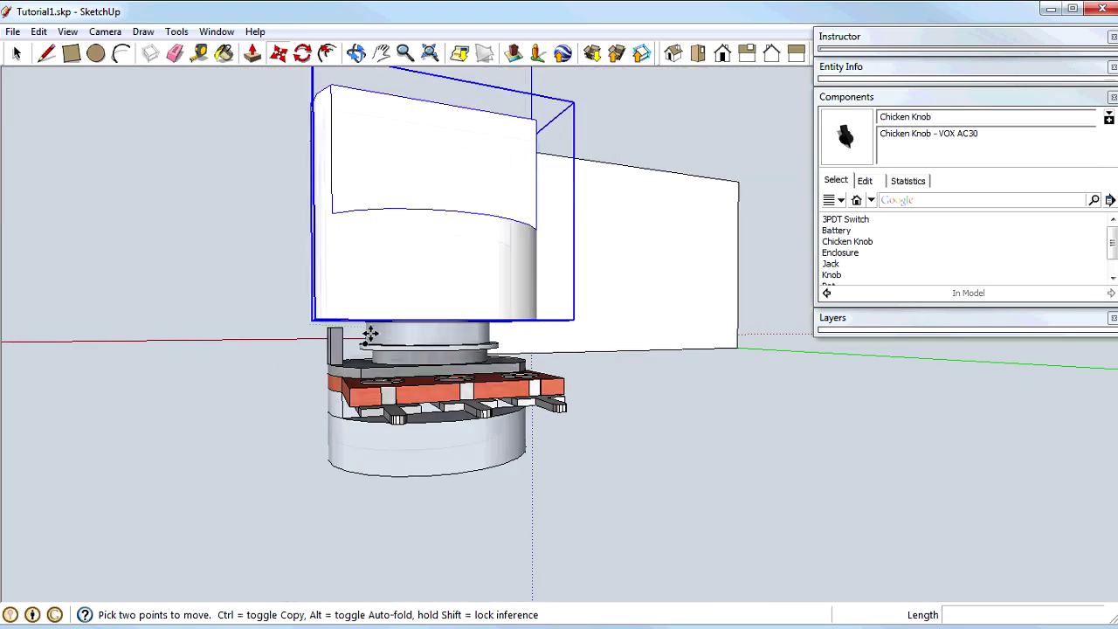
pyautogui.scroll(-1, 371, 332)
pyautogui.moveTo(282, 295); pyautogui.dragTo(568, 359, button='middle')
pyautogui.press('space')
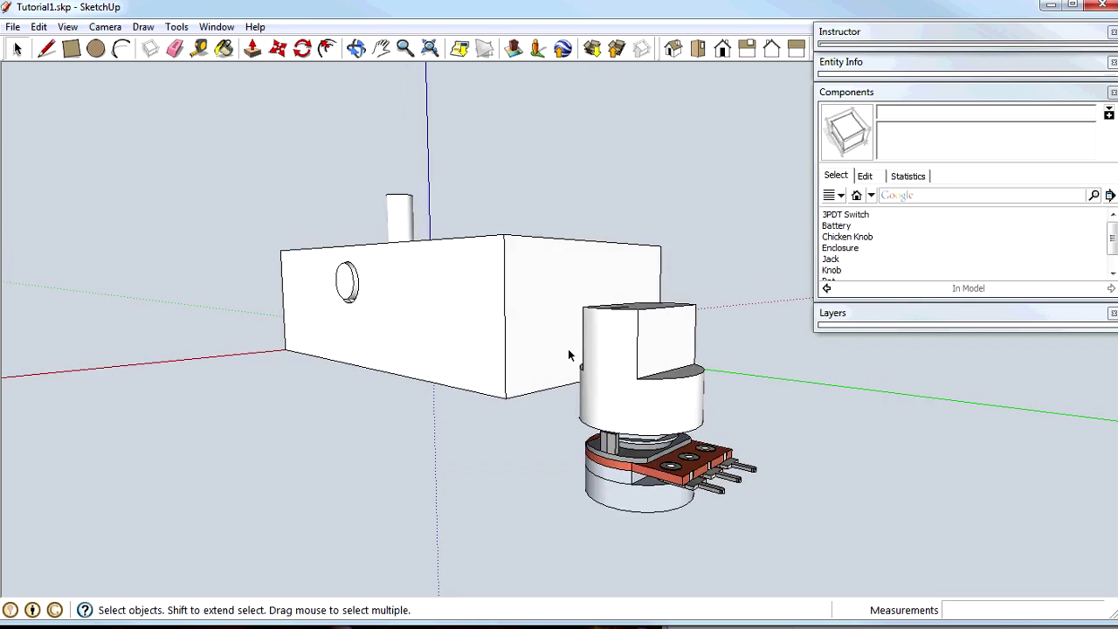
# Step: Combine the knob and the potentiometer into a new component named "Pot Knob Group"
pyautogui.click(646, 406)
pyautogui.keyDown('shift'); pyautogui.click(665, 485); pyautogui.keyUp('shift')
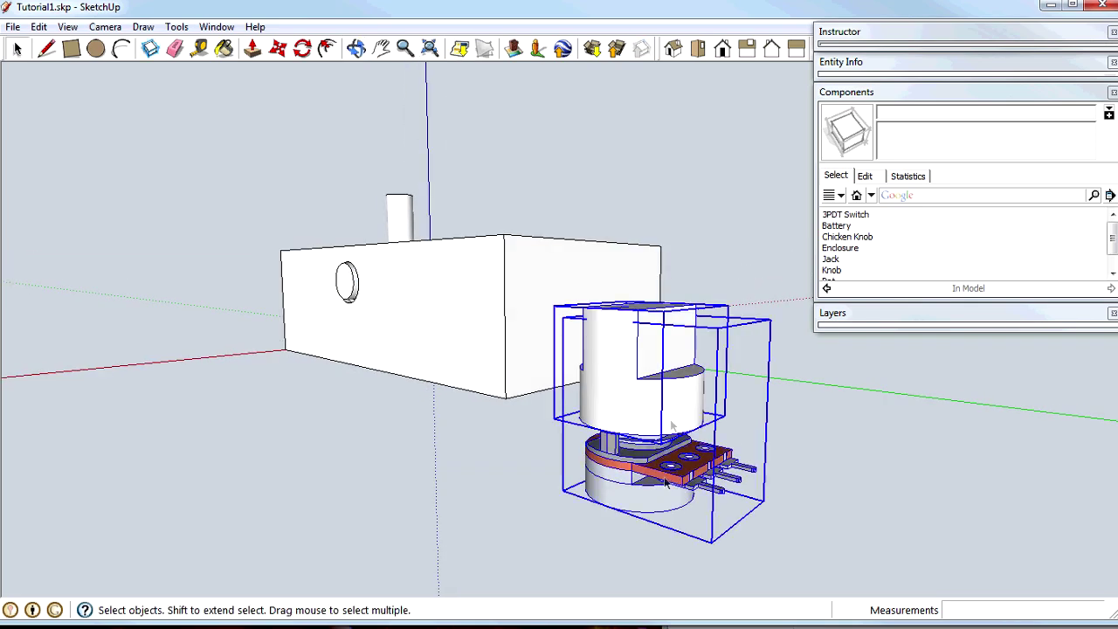
pyautogui.rightClick(666, 486)
pyautogui.click(732, 547)
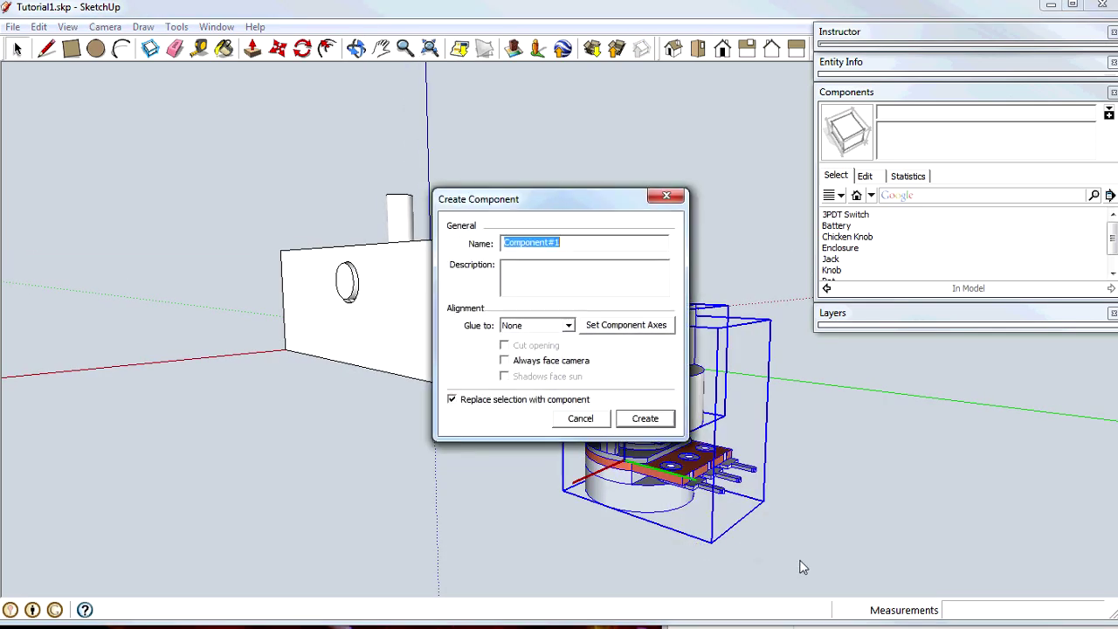
pyautogui.write('Pot Knob Group')
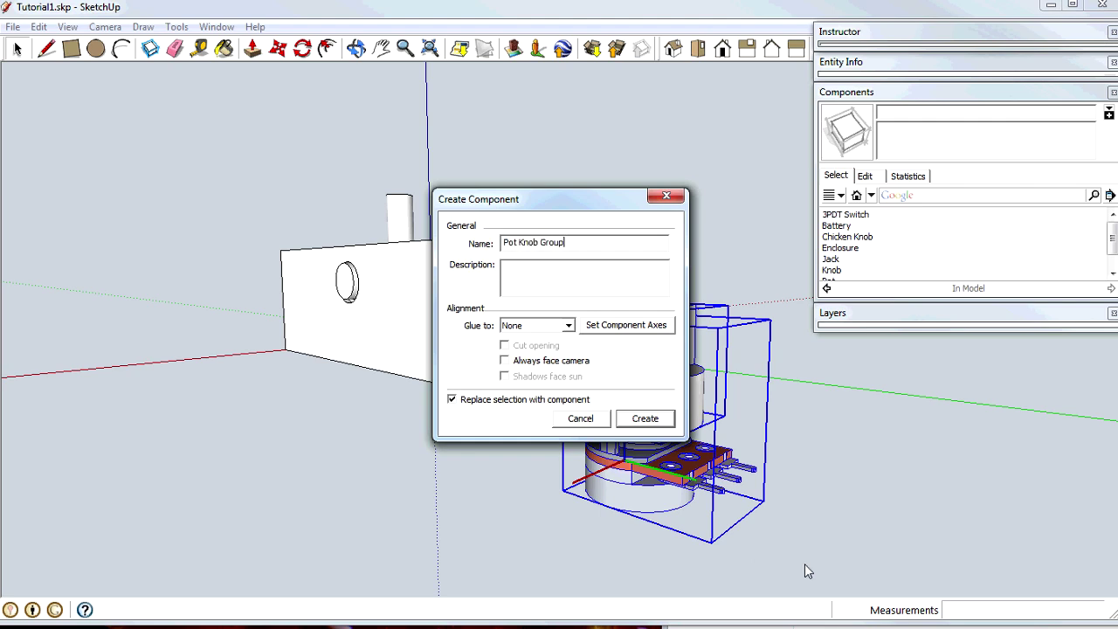
pyautogui.press('Return')
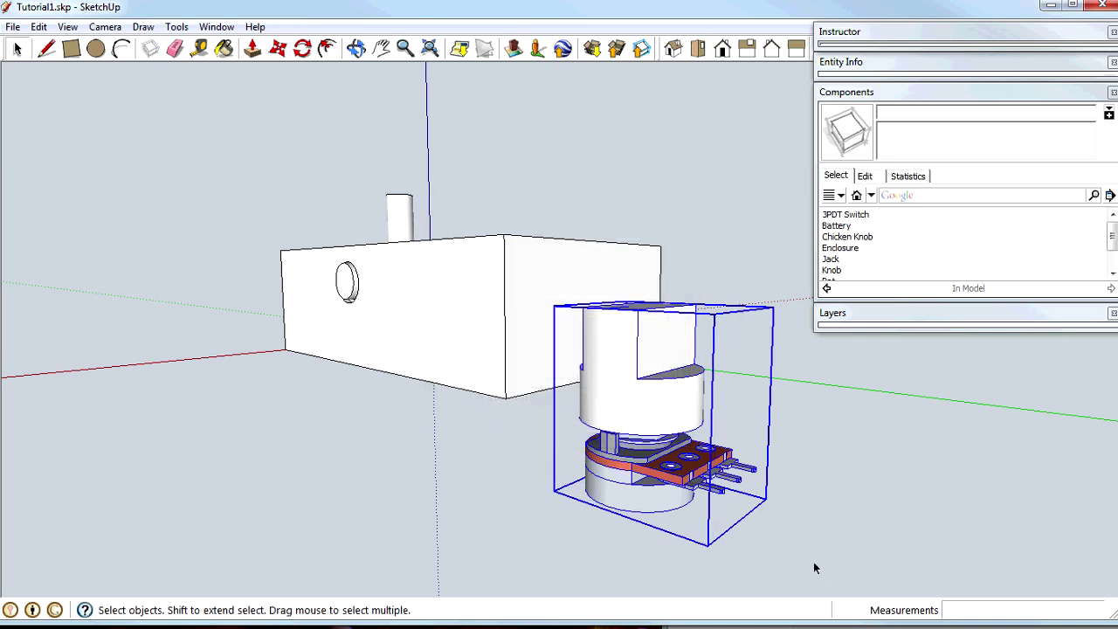
# Step: Delete the combined pot and knob assembly placed beside the enclosure
pyautogui.click(813, 547)
pyautogui.click(712, 472)
pyautogui.press('Delete')
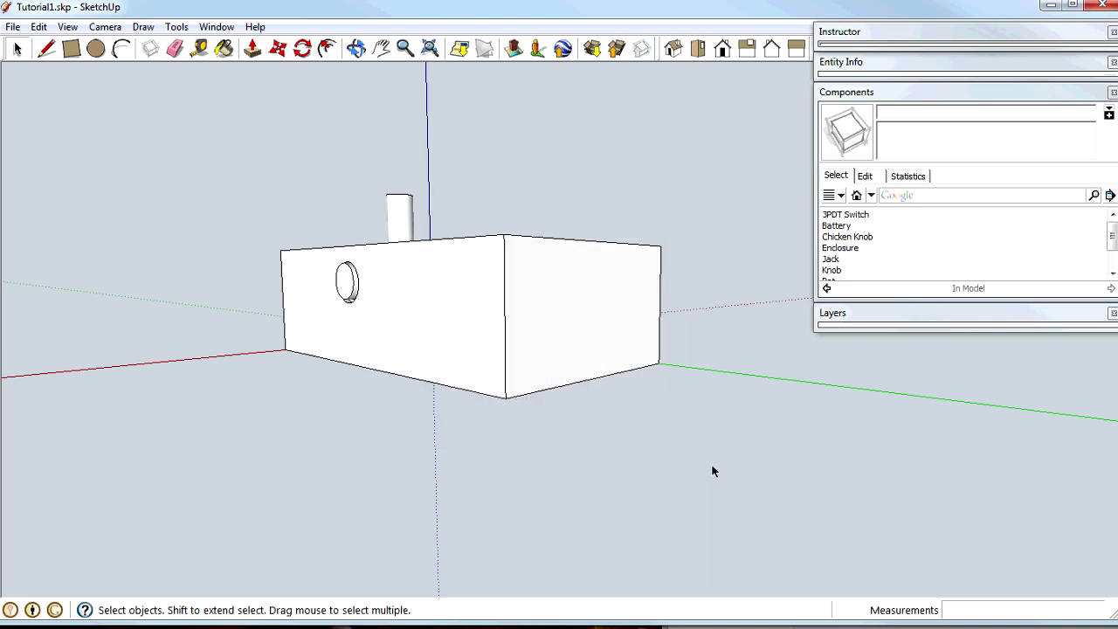
# Step: Open the enclosure for editing in top view and place a crosswise guide 1 inch in from the short edge farthest from the switch
pyautogui.click(703, 51)
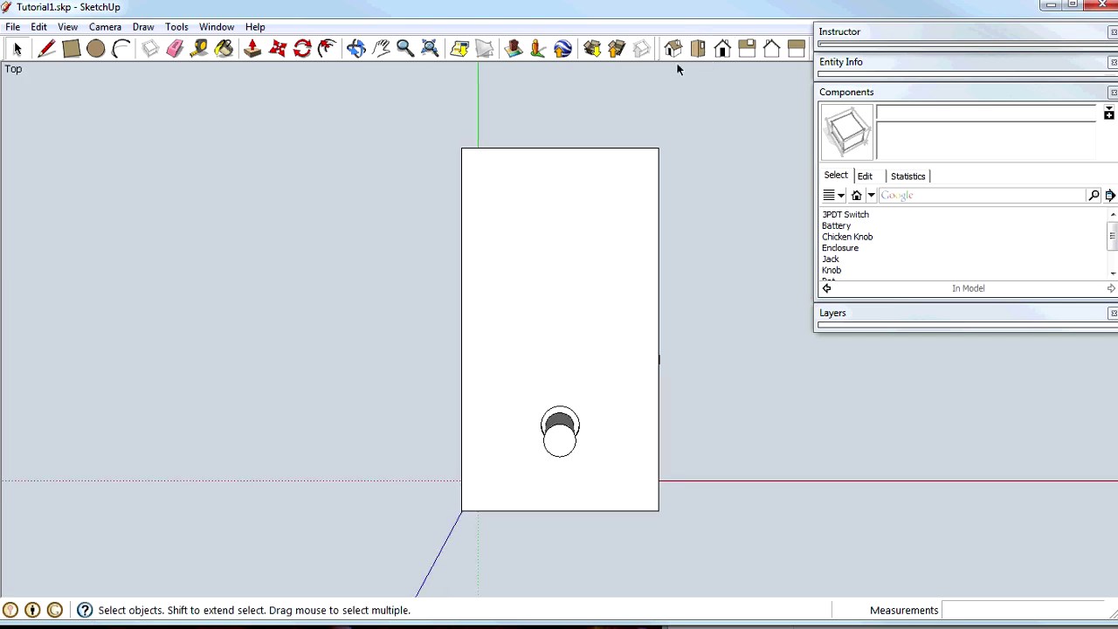
pyautogui.press('z')
pyautogui.moveTo(602, 327); pyautogui.dragTo(600, 274)
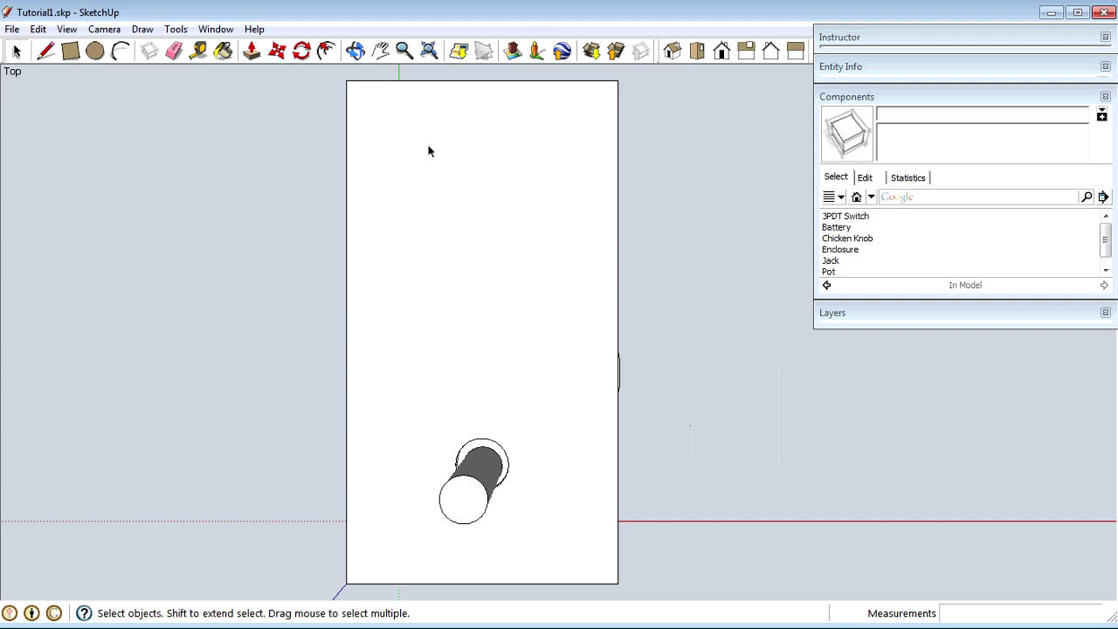
pyautogui.doubleClick(490, 206)
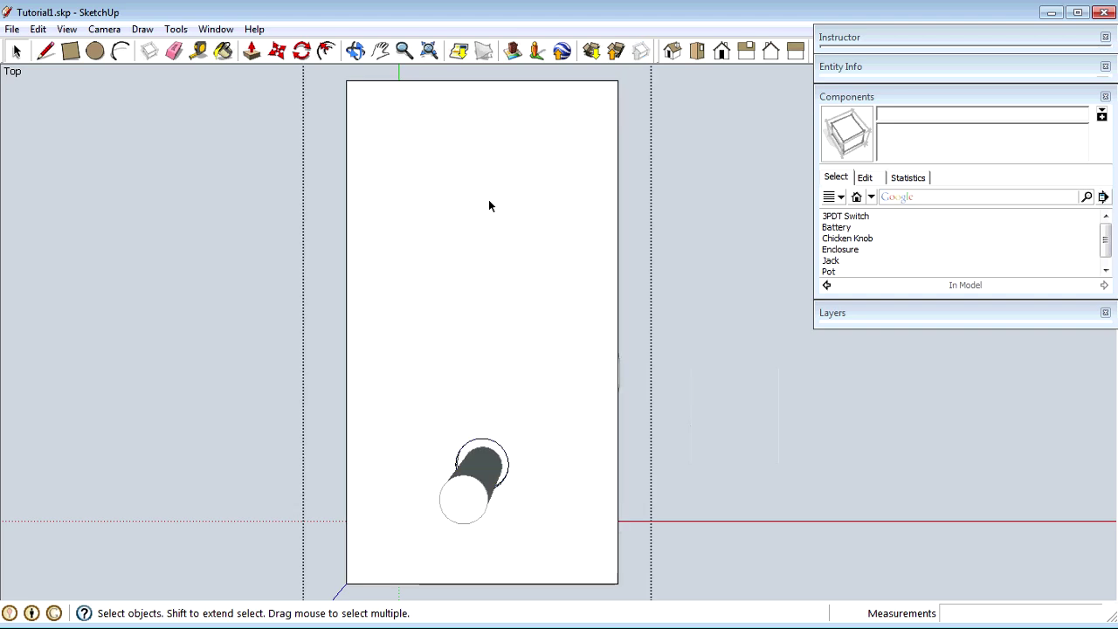
pyautogui.press('t')
pyautogui.click(483, 81)
pyautogui.click(480, 150)
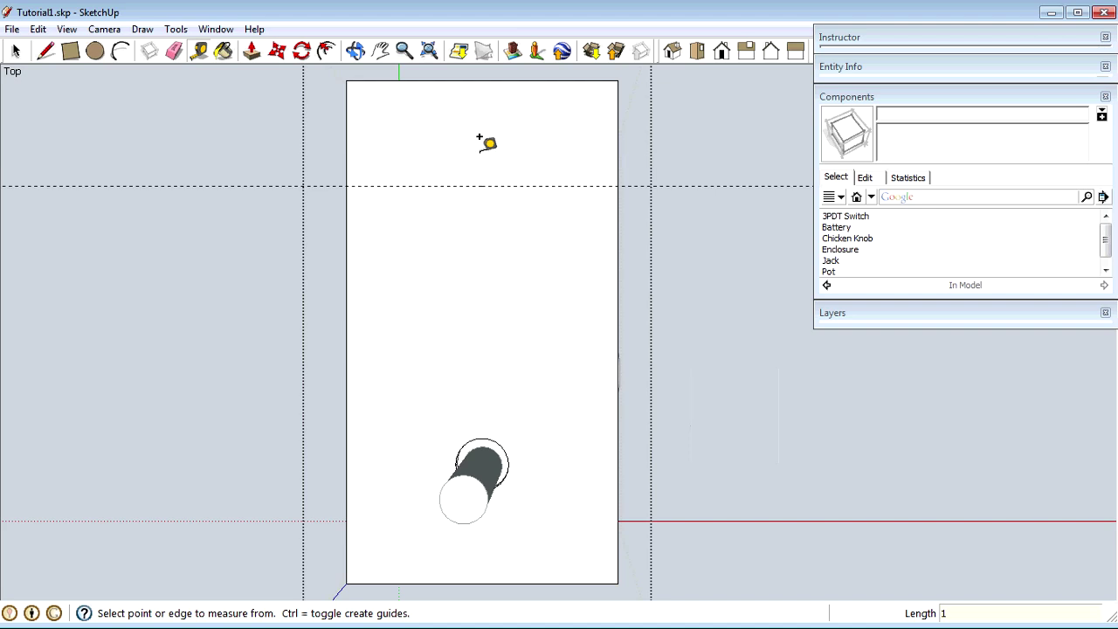
# Step: Place a lengthwise guide along the enclosure's centerline, 1 9/32 inch in from its long edge
pyautogui.click(346, 136)
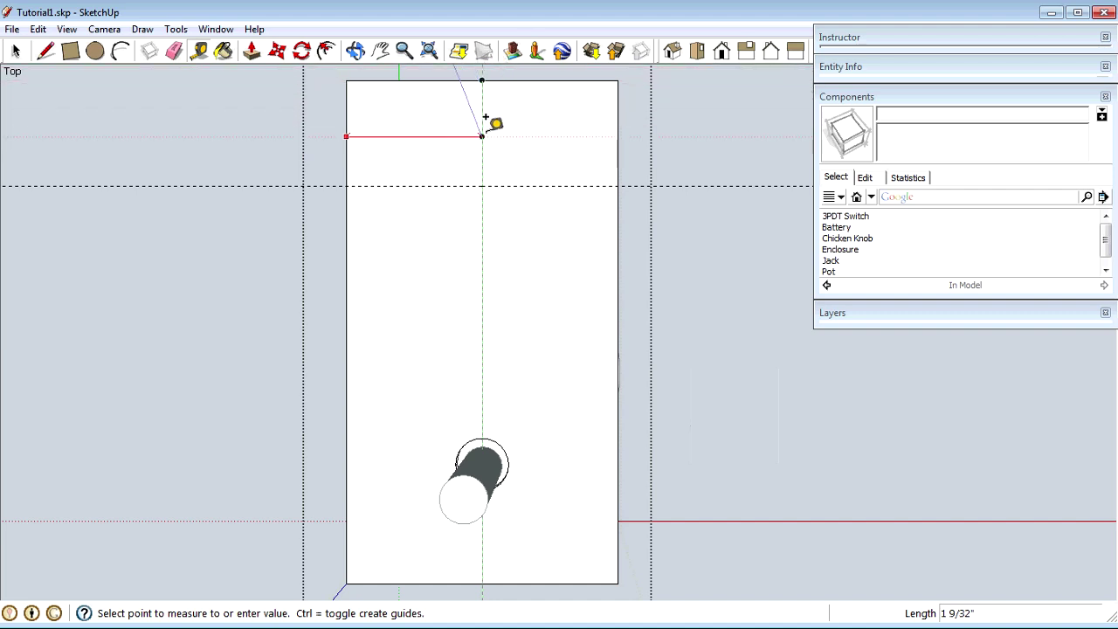
pyautogui.click(483, 120)
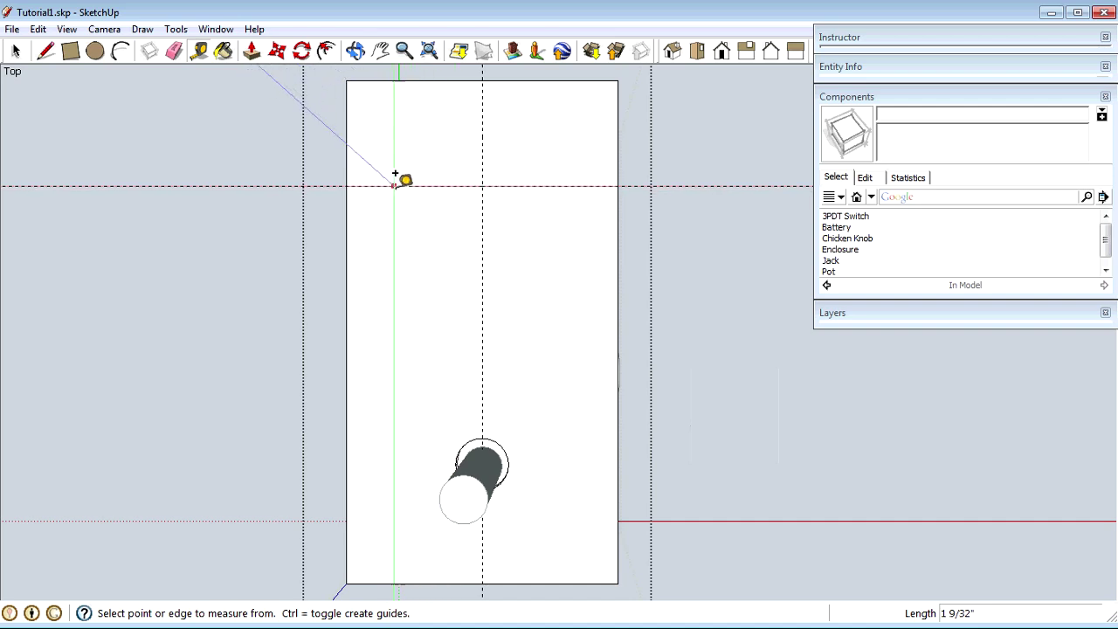
pyautogui.click(348, 165)
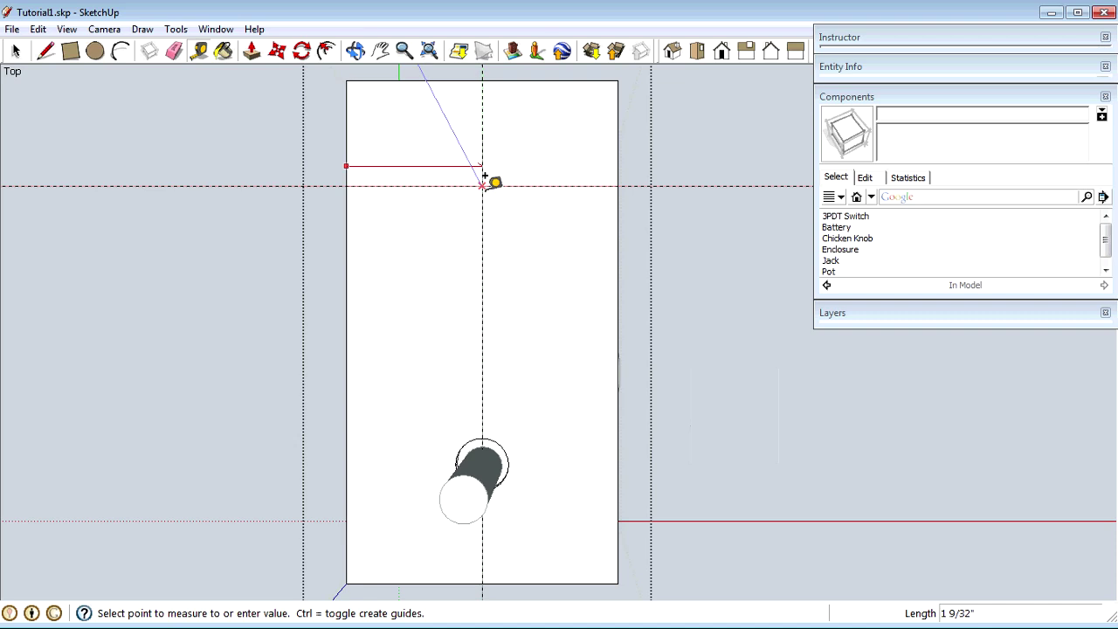
pyautogui.click(435, 184)
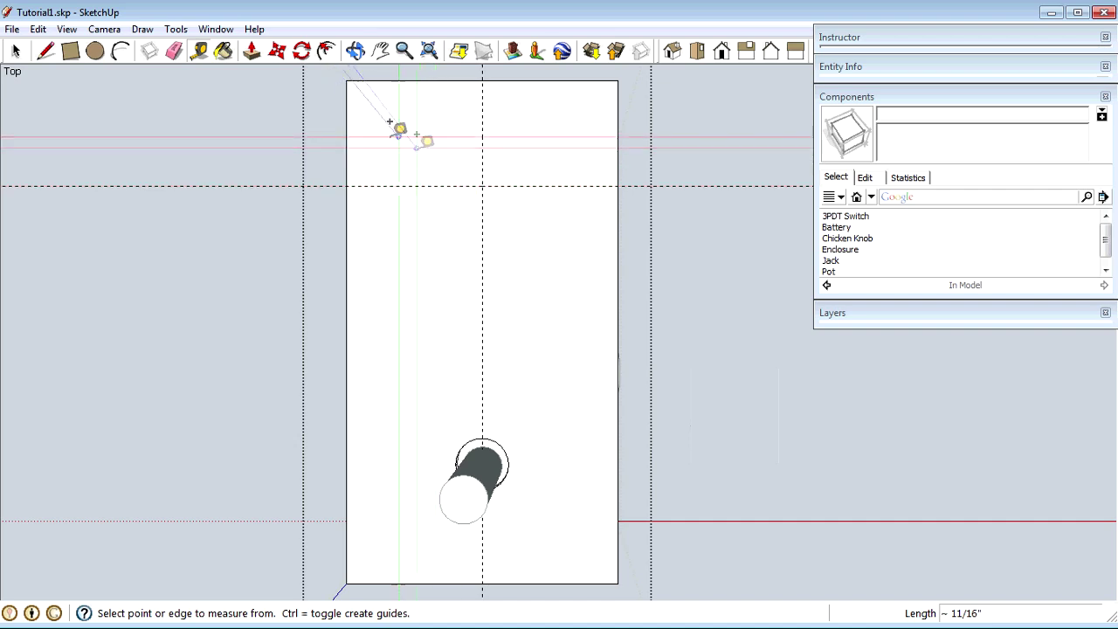
# Step: Draw a line along the center guide from the midpoint of the far short edge to a point past the crosswise guide
pyautogui.click(45, 51)
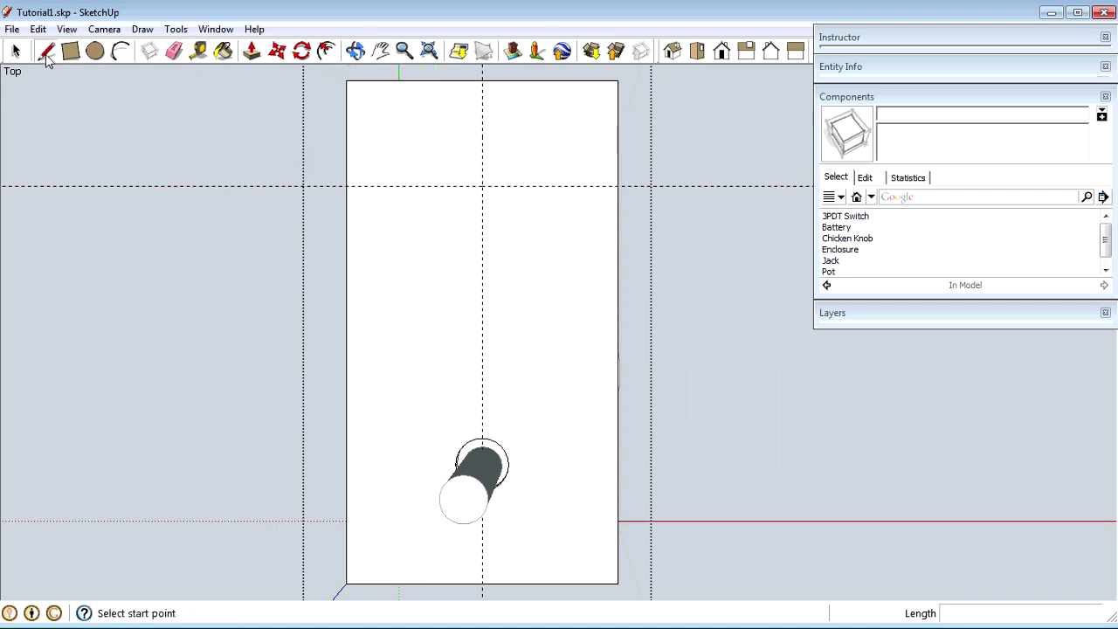
pyautogui.click(482, 80)
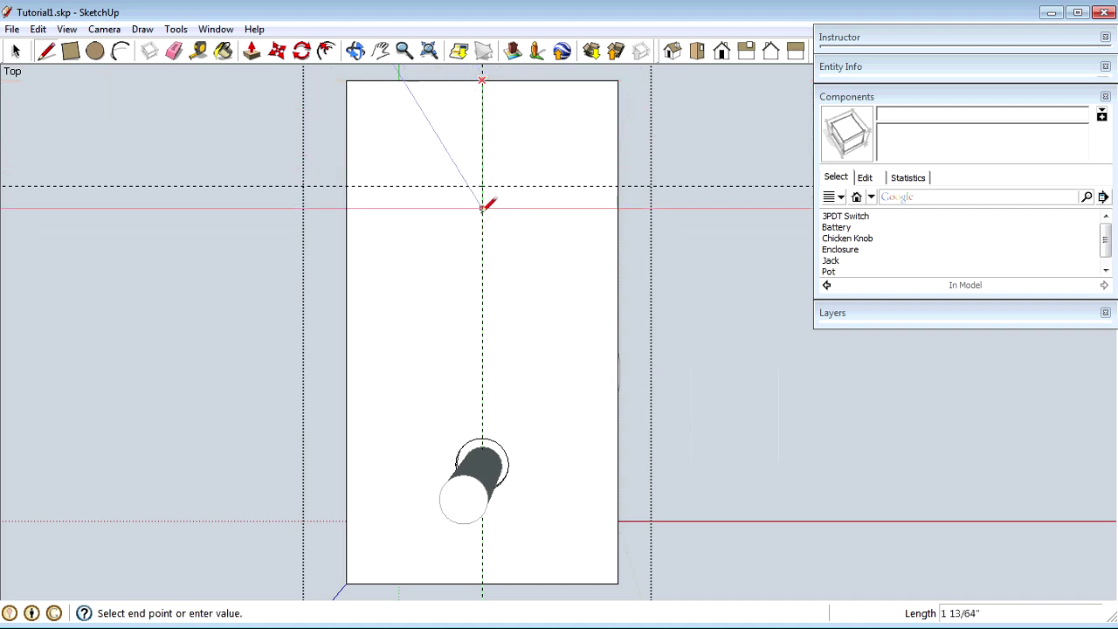
pyautogui.click(482, 239)
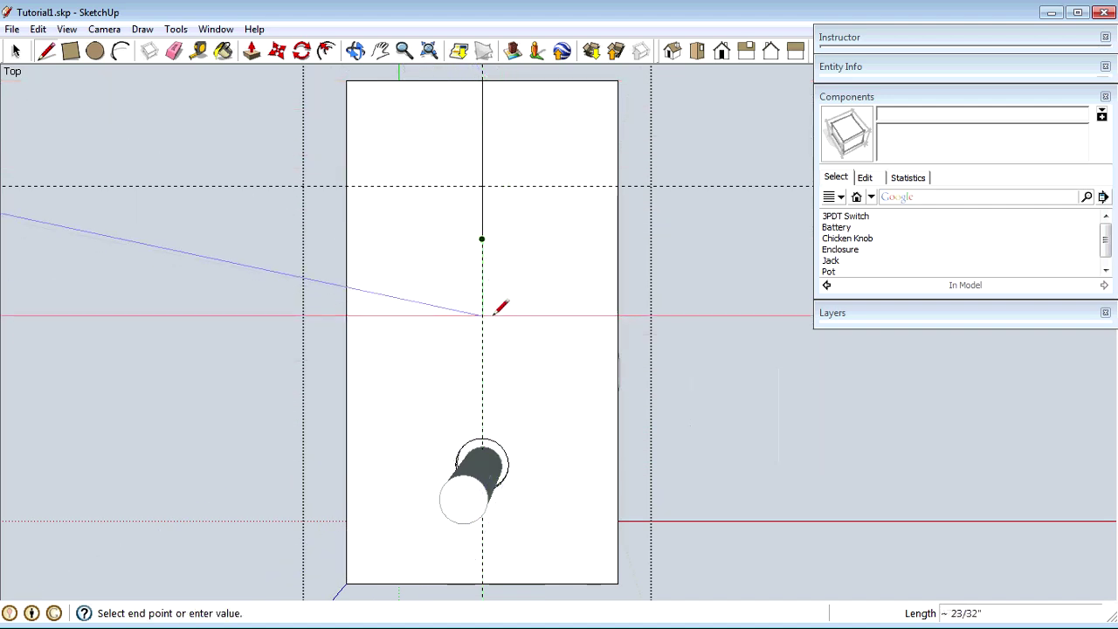
pyautogui.press('space')
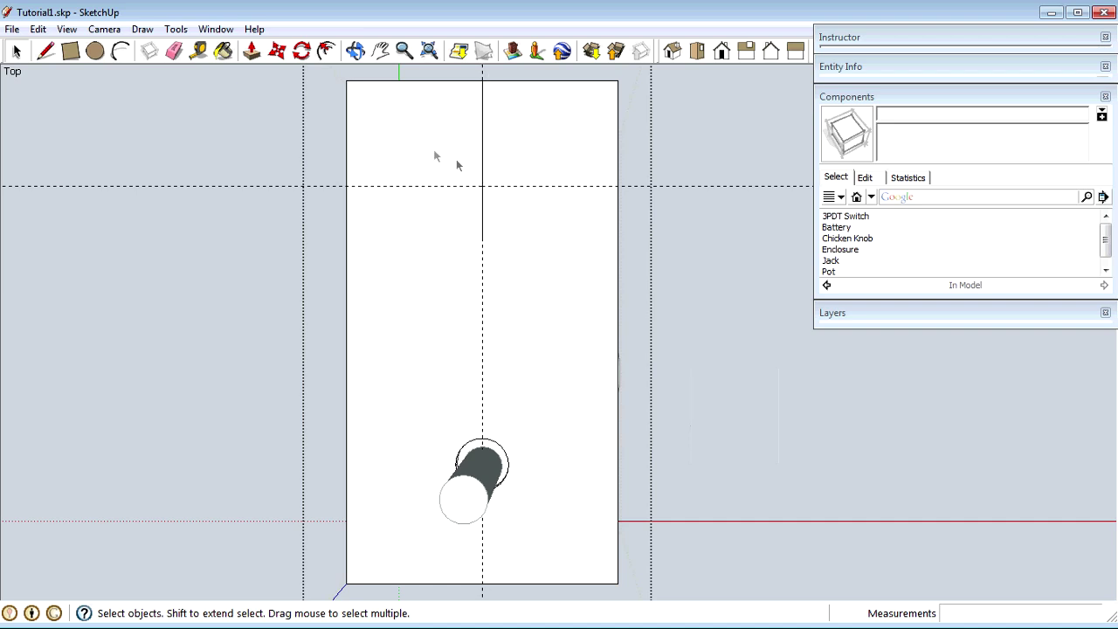
# Step: Place two lengthwise guides on the enclosure's top face, each 41/64 inch in from one long edge
pyautogui.press('t')
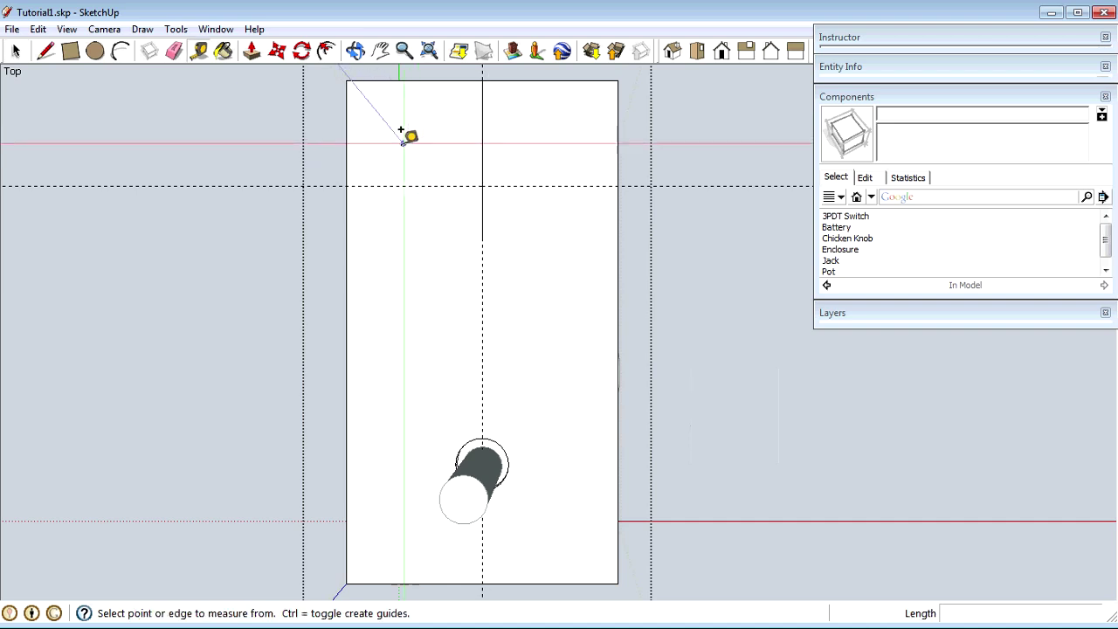
pyautogui.click(347, 132)
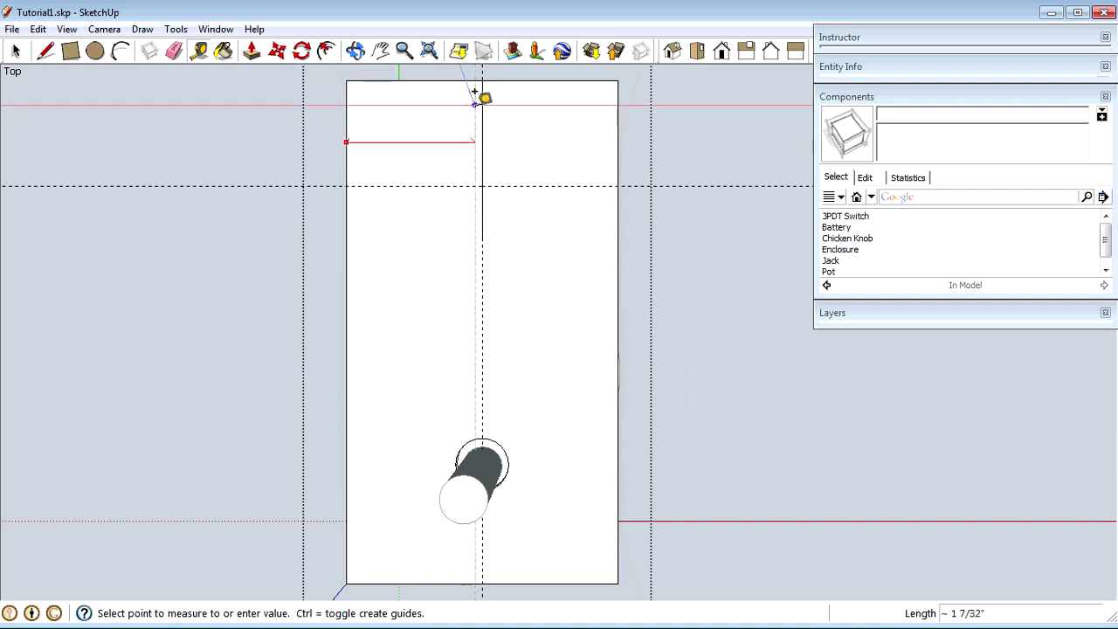
pyautogui.click(422, 68)
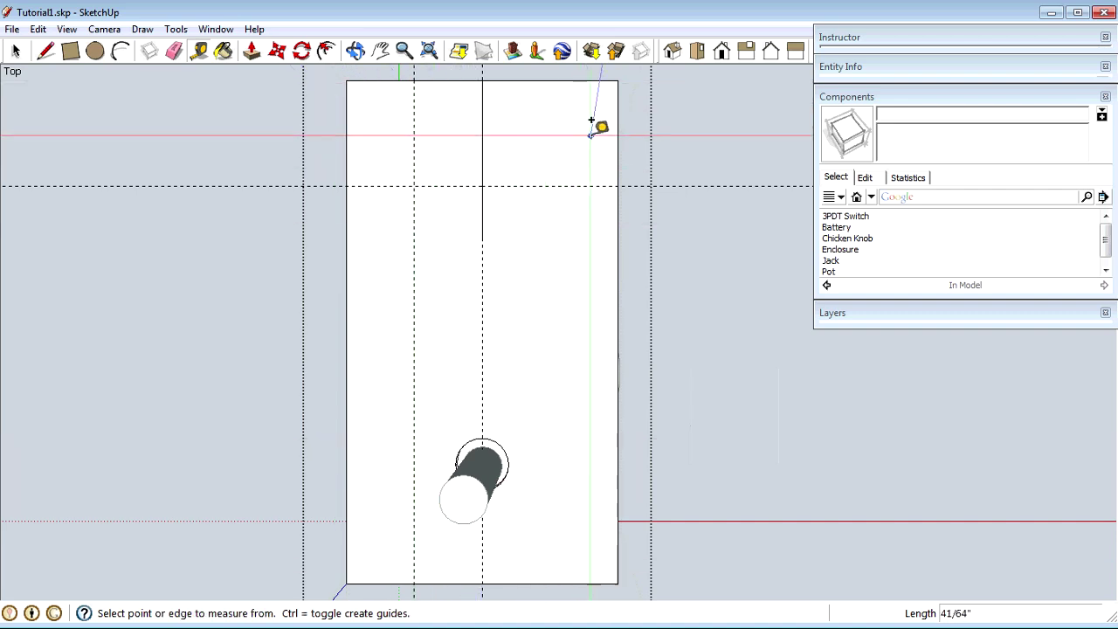
pyautogui.click(618, 137)
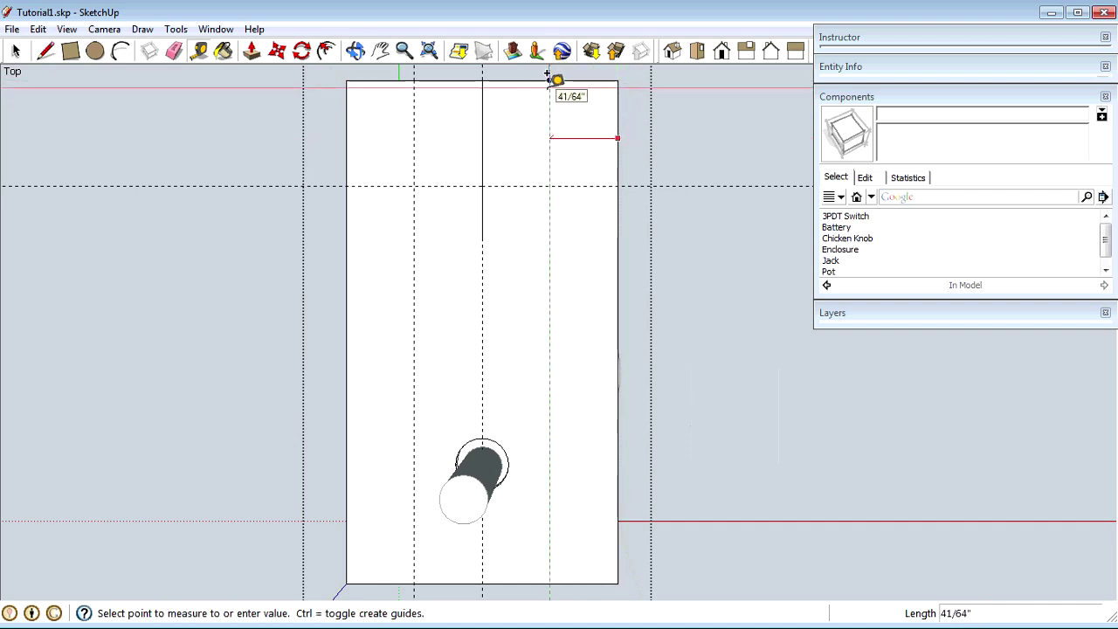
pyautogui.click(550, 75)
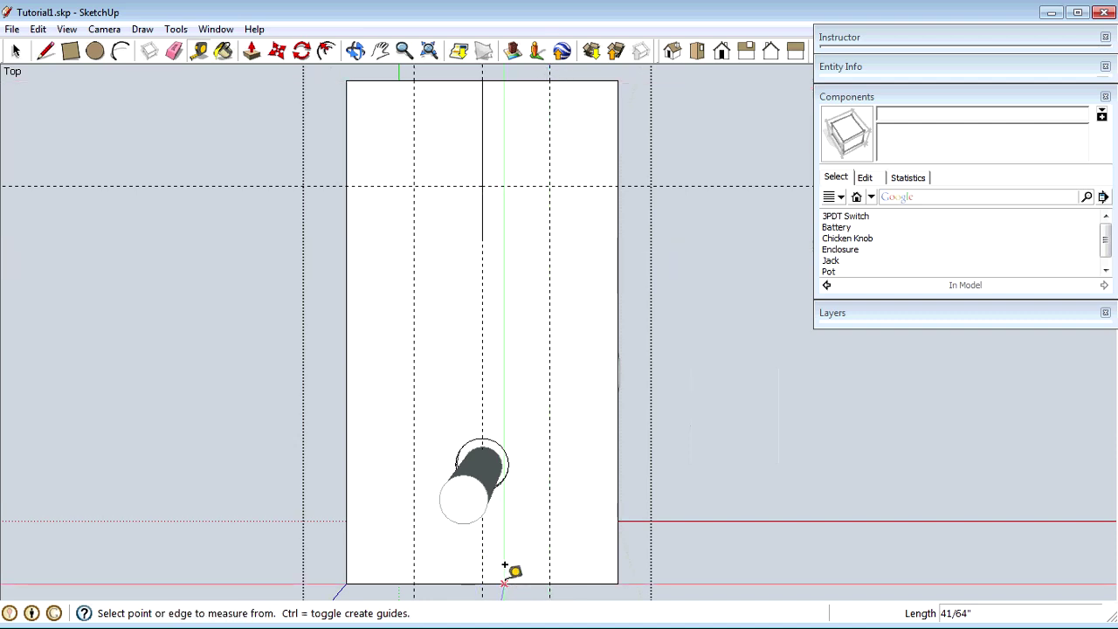
# Step: Draw two circles with a 1/8 inch radius where the crosswise guide meets the two outer lengthwise guides
pyautogui.press('c')
pyautogui.click(414, 186)
pyautogui.click(433, 204)
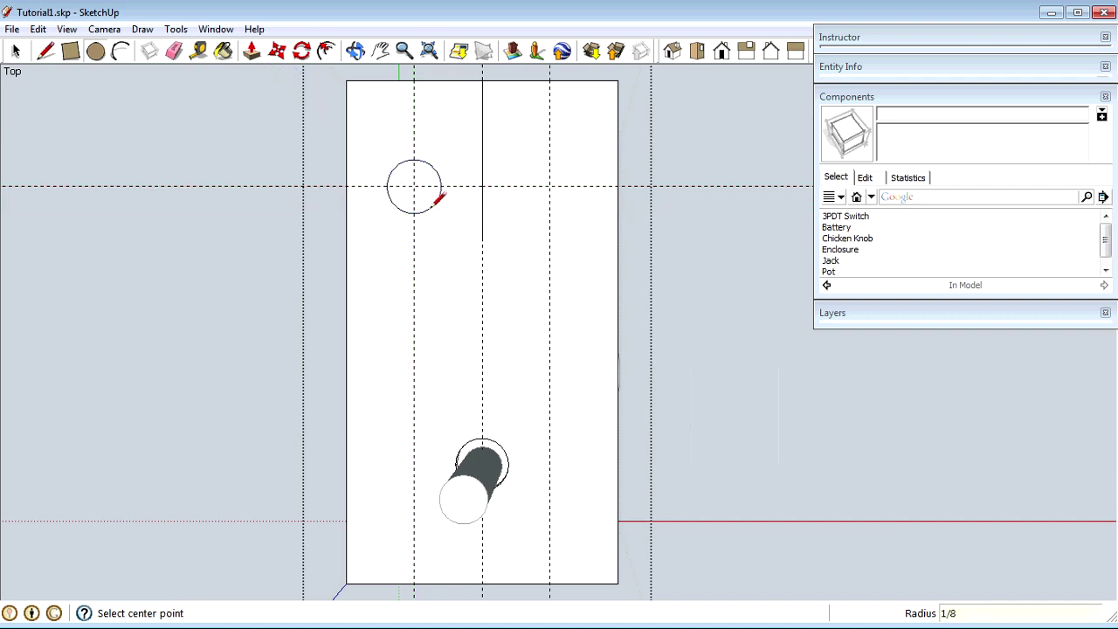
pyautogui.write('1/8')
pyautogui.press('Return')
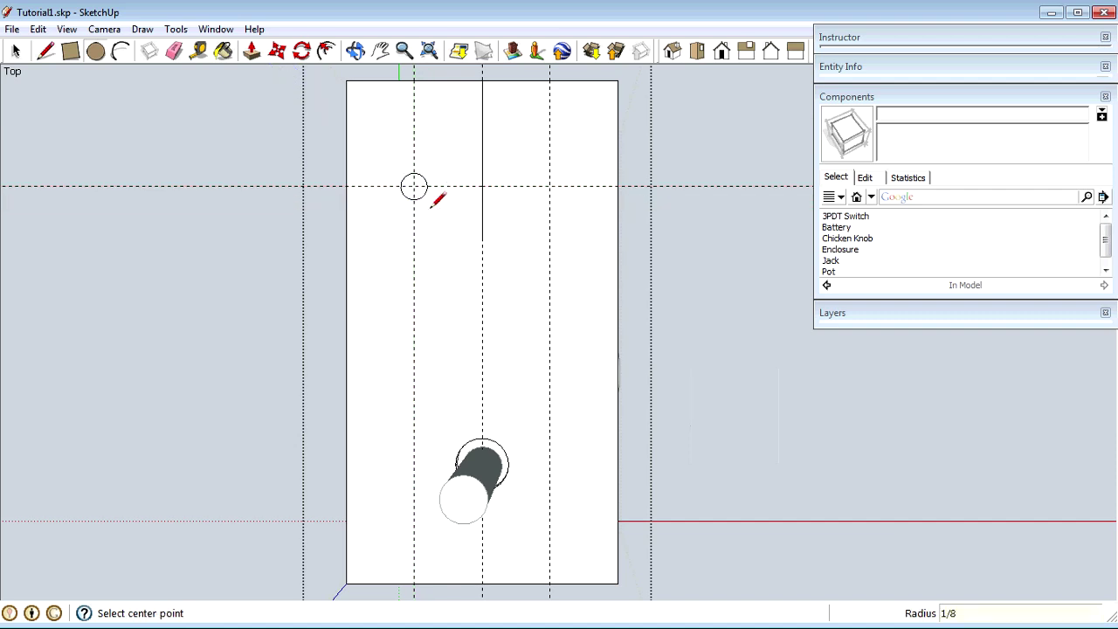
pyautogui.click(550, 185)
pyautogui.click(560, 189)
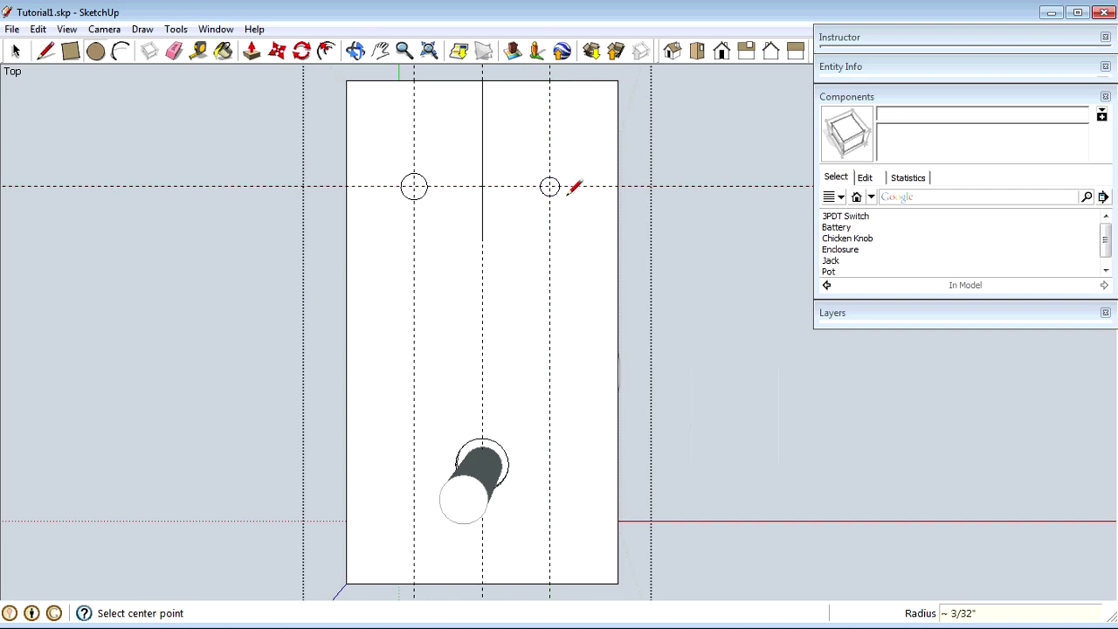
pyautogui.write('1/8')
pyautogui.press('Return')
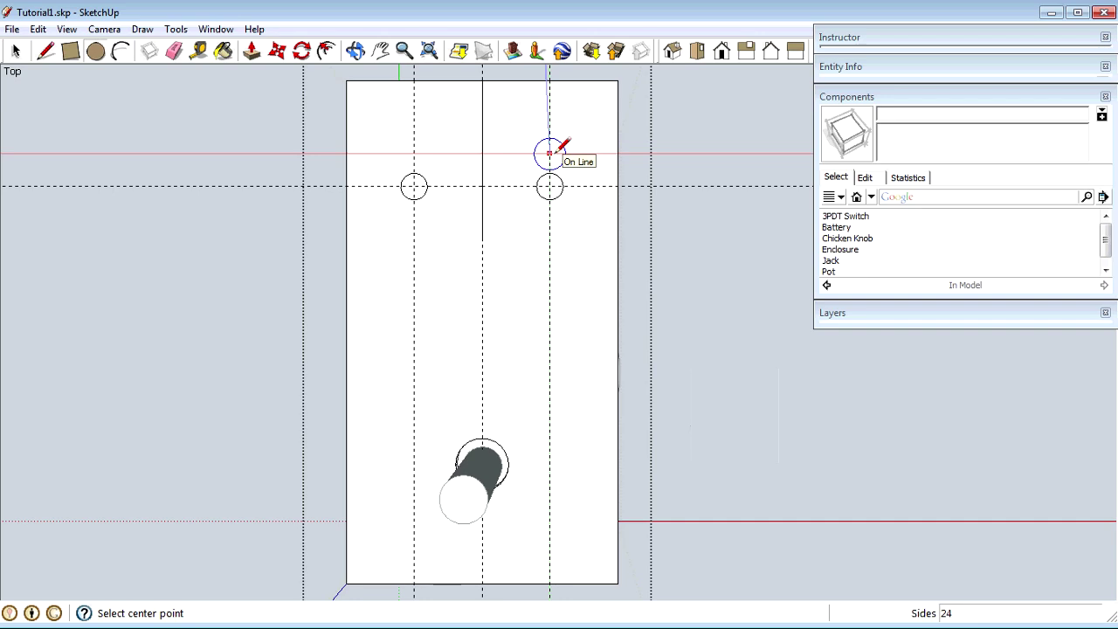
# Step: Push both circles 1/16 inch down through the enclosure's top face to cut the potentiometer holes
pyautogui.press('p')
pyautogui.click(554, 193)
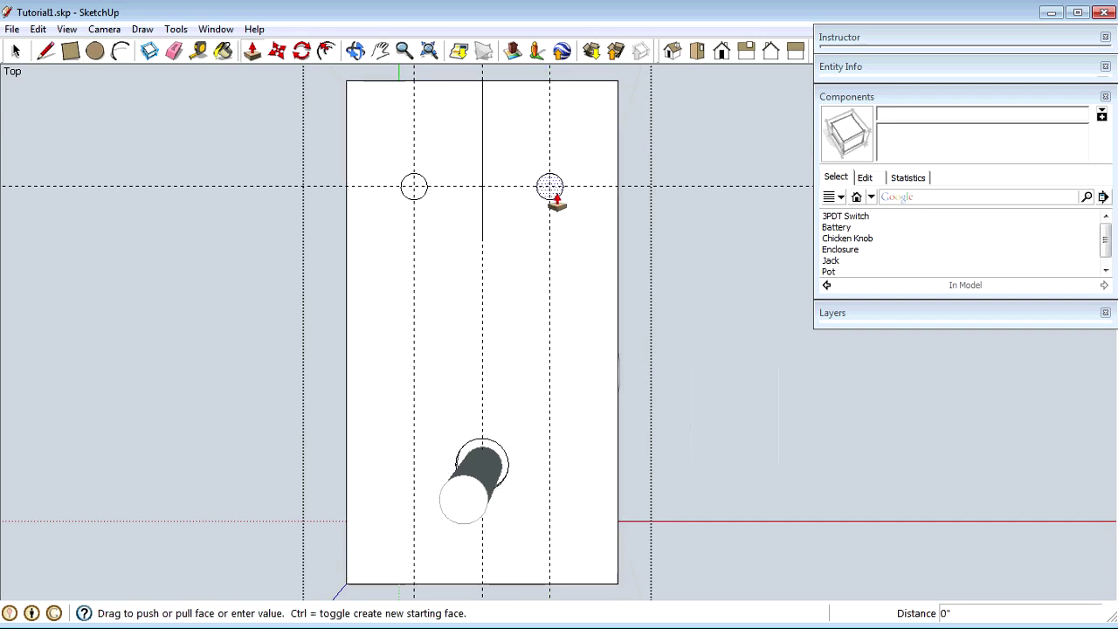
pyautogui.click(555, 210)
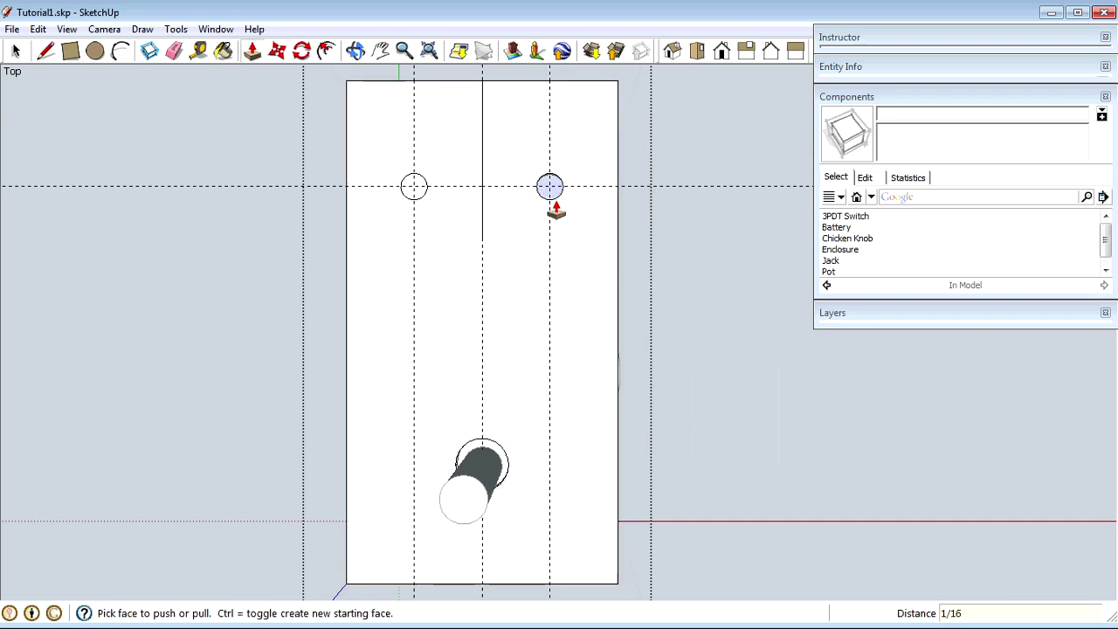
pyautogui.click(556, 208)
pyautogui.click(417, 193)
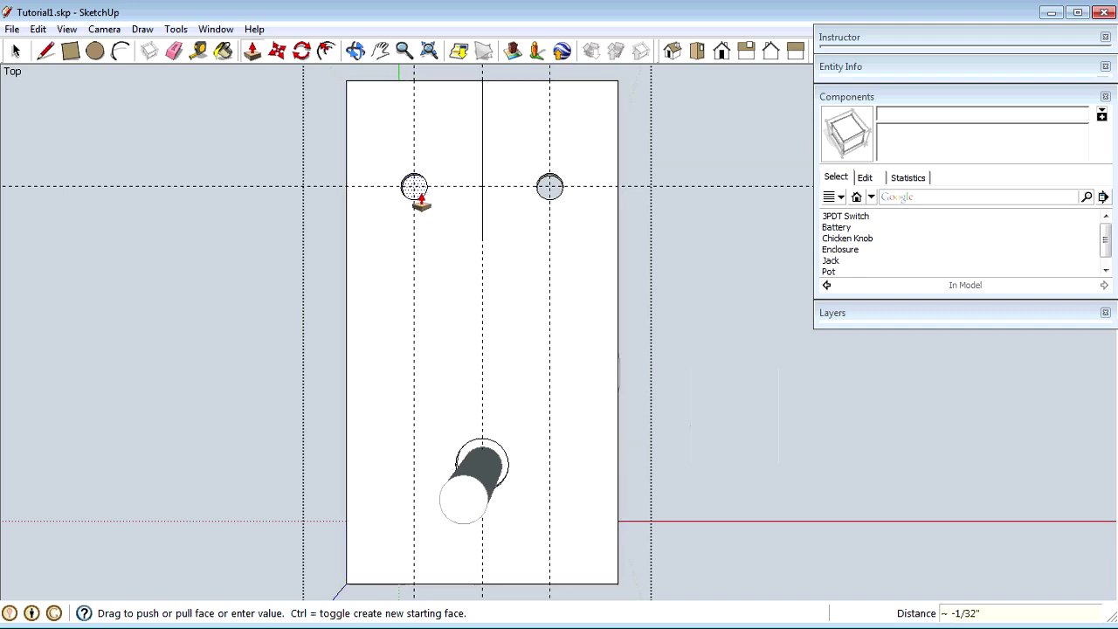
pyautogui.click(433, 214)
pyautogui.click(432, 217)
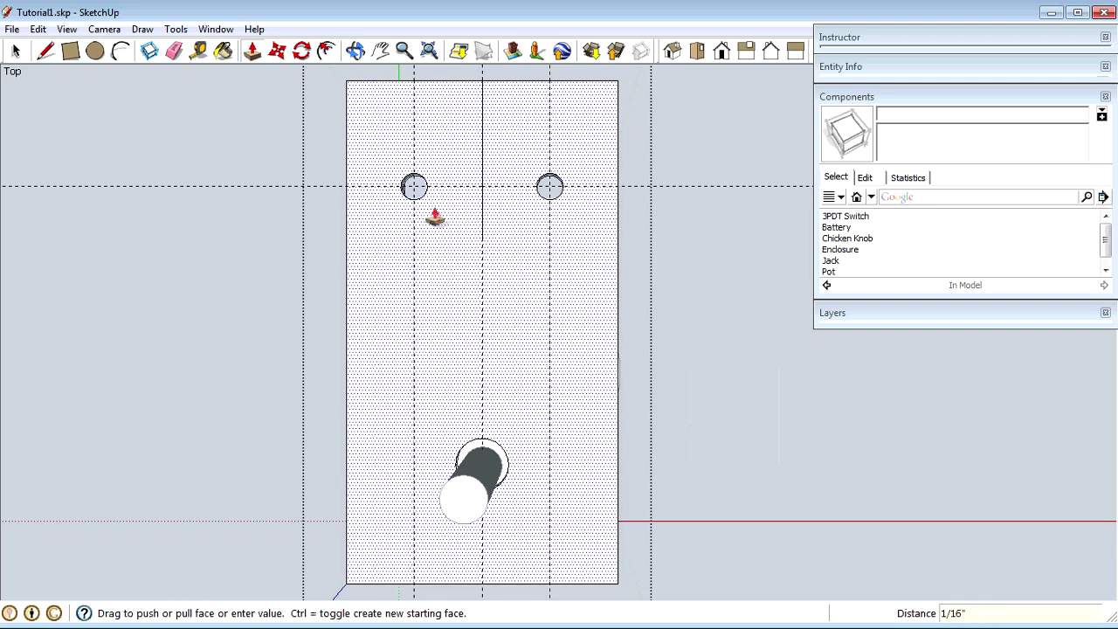
# Step: Delete the helper line running along the center guide between the two holes
pyautogui.press('space')
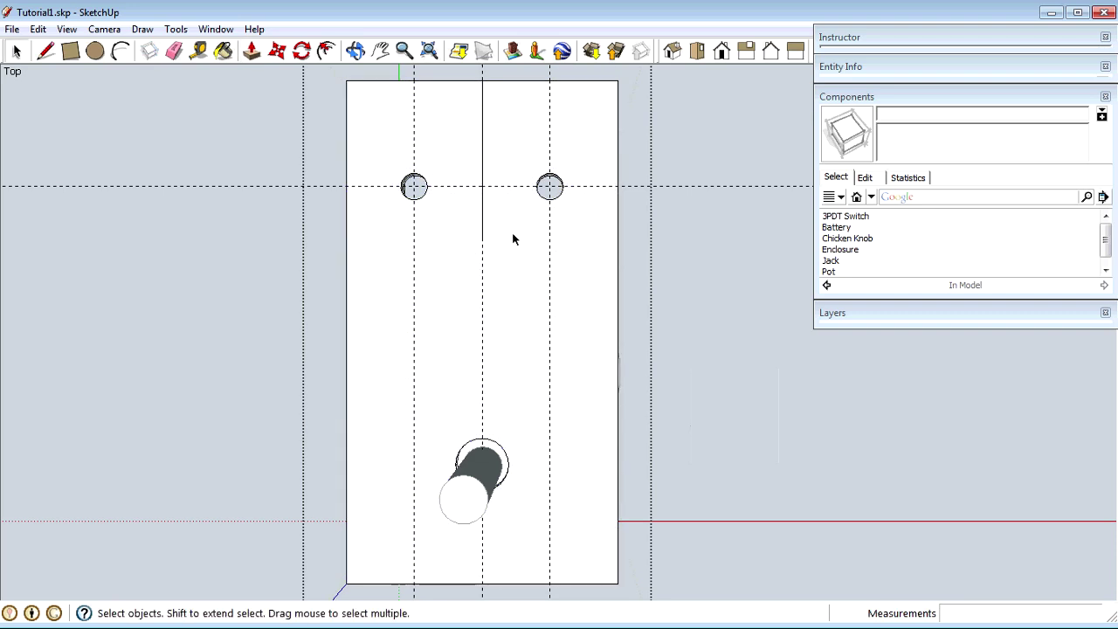
pyautogui.click(481, 149)
pyautogui.press('Delete')
pyautogui.press('t')
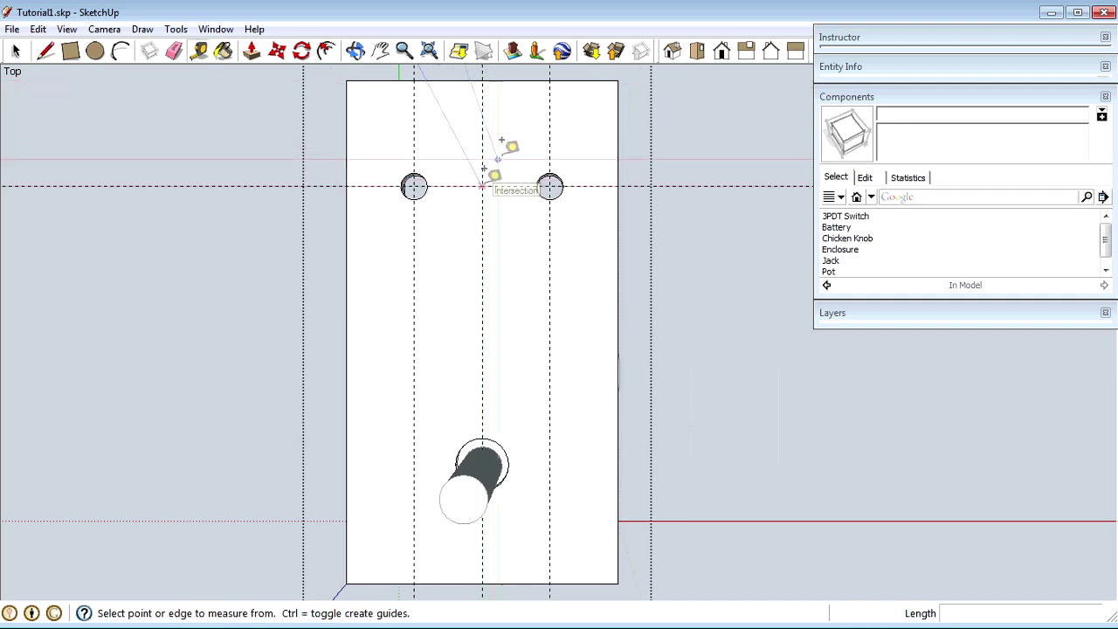
# Step: Place a crosswise guide 1/2 inch from the top face's short edge and draw a 1/8 inch radius circle where it meets the center guide
pyautogui.click(510, 81)
pyautogui.click(485, 116)
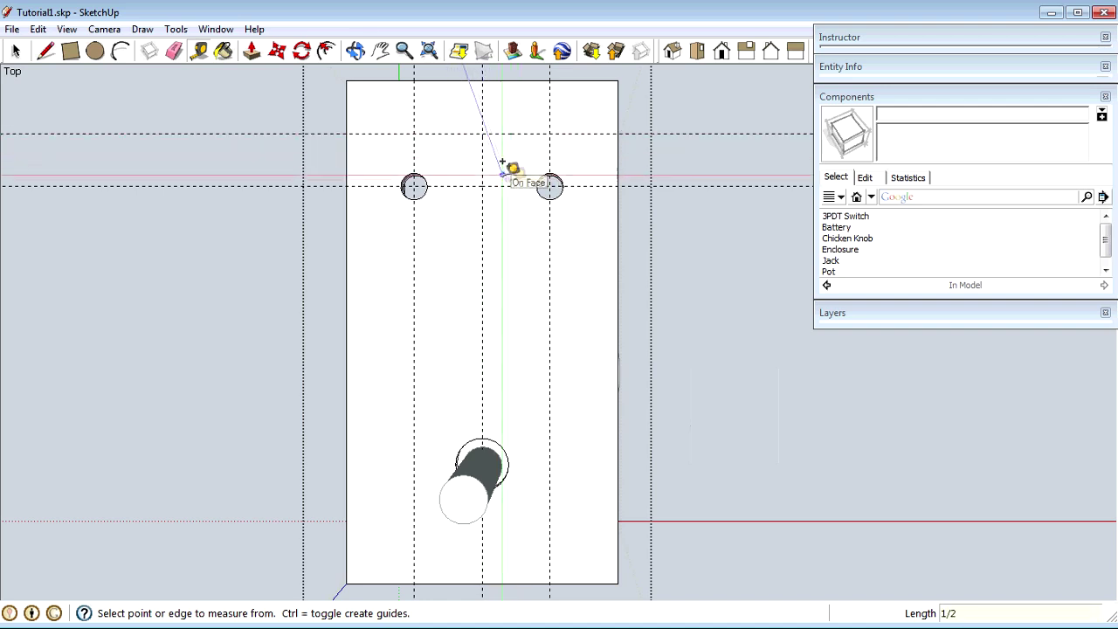
pyautogui.press('c')
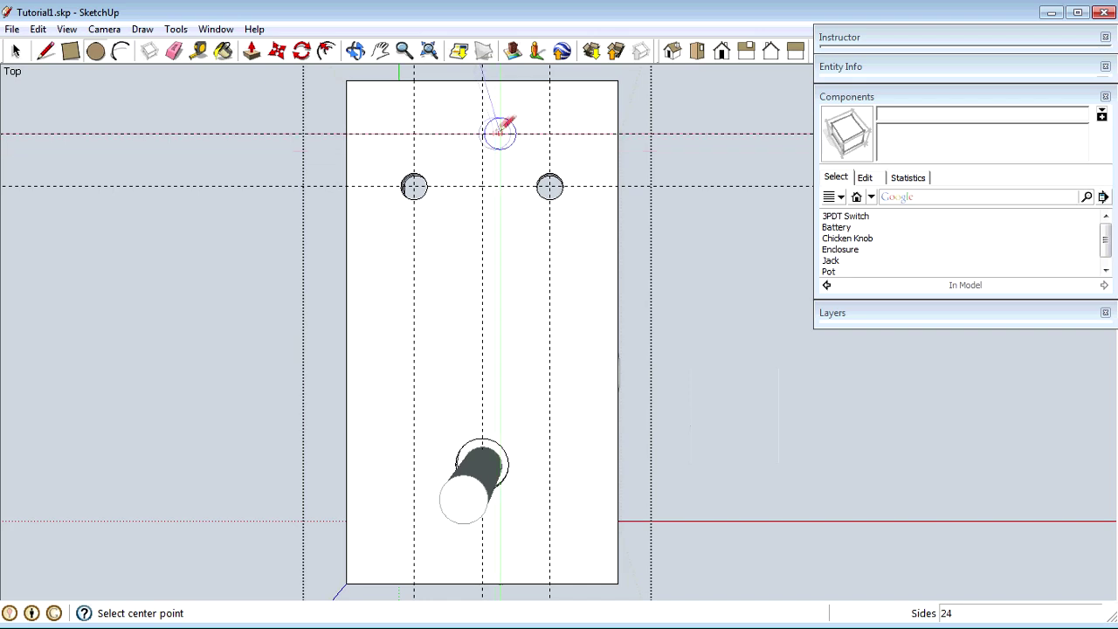
pyautogui.click(481, 133)
pyautogui.click(496, 134)
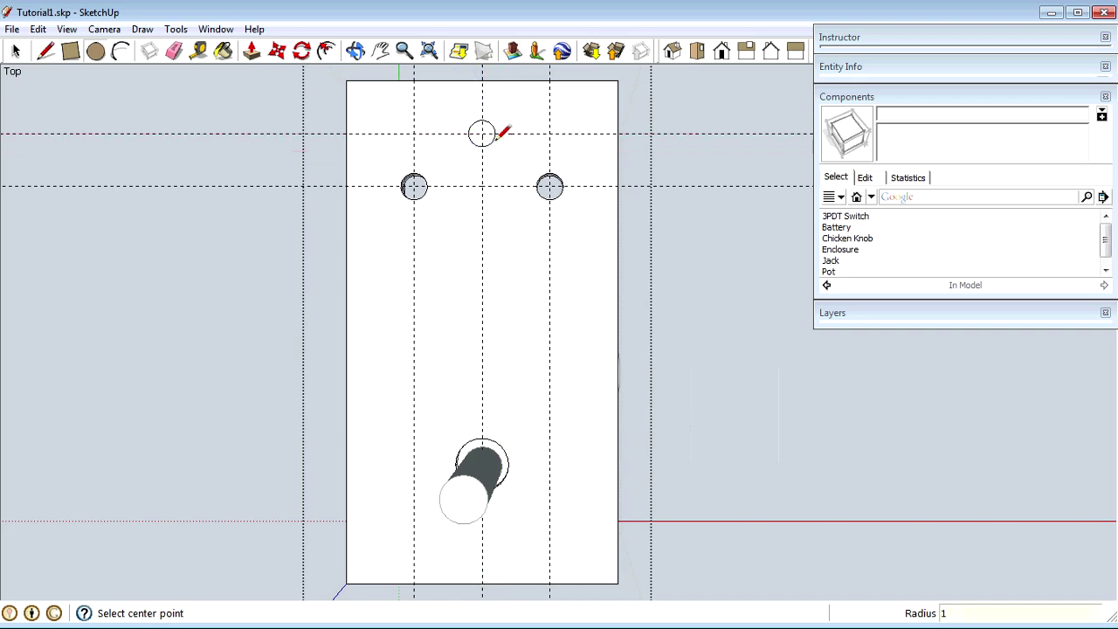
pyautogui.press('Return')
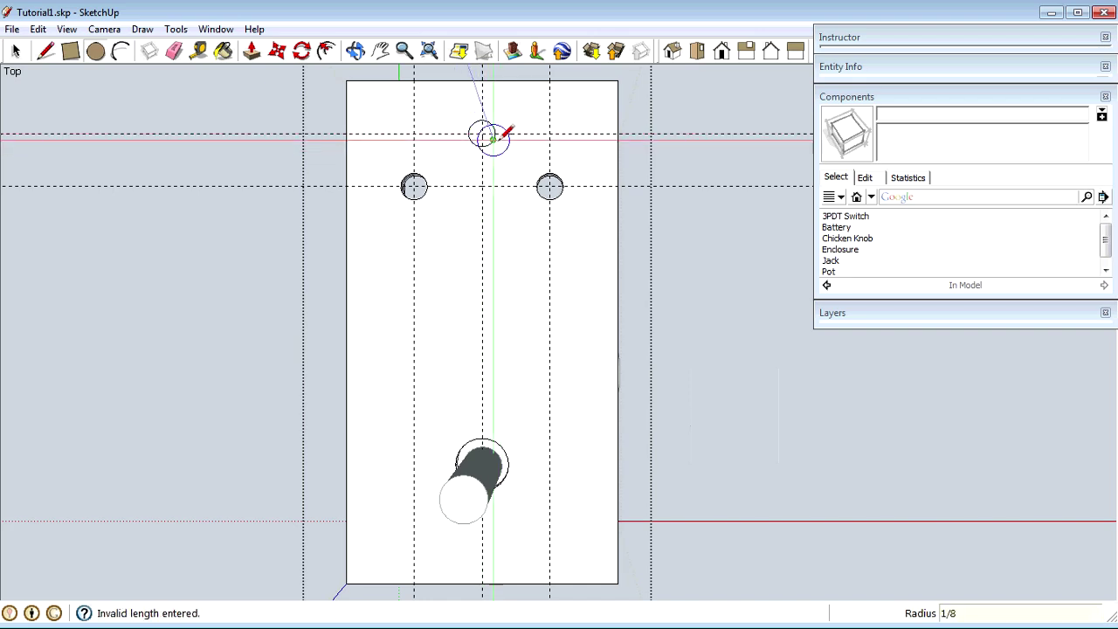
# Step: Push the new circle down through the enclosure's top face to cut a hole, and delete all guides
pyautogui.press('p')
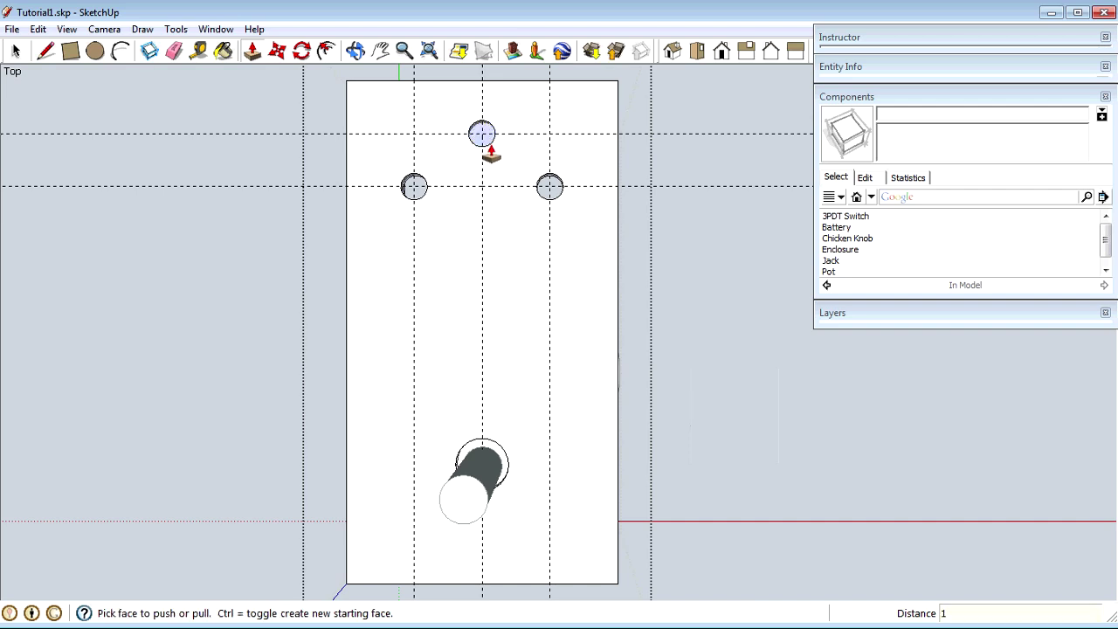
pyautogui.click(482, 133)
pyautogui.click(483, 139)
pyautogui.press('space')
pyautogui.click(38, 29)
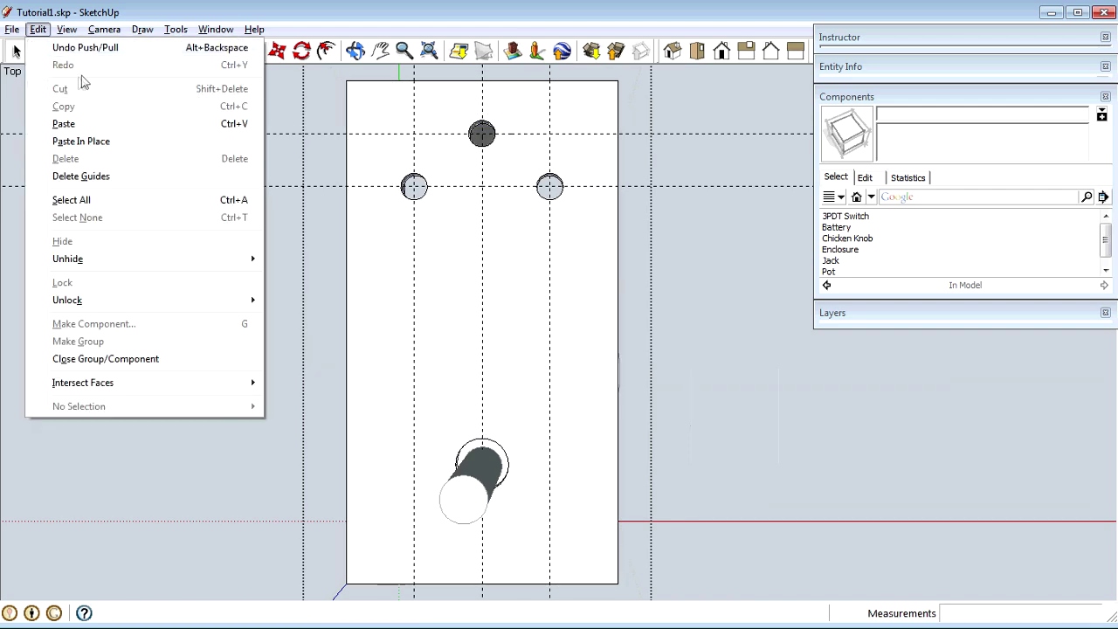
pyautogui.click(87, 175)
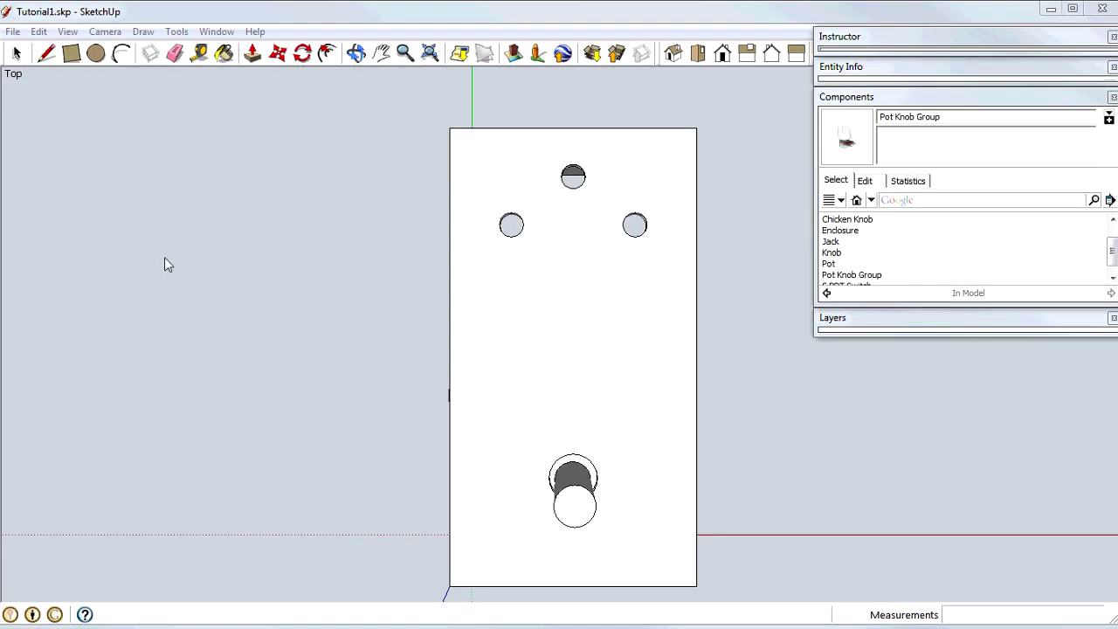
# Step: Insert a Pot Knob Group component and move it by its shaft into one of the two potentiometer holes
pyautogui.click(879, 276)
pyautogui.click(291, 258)
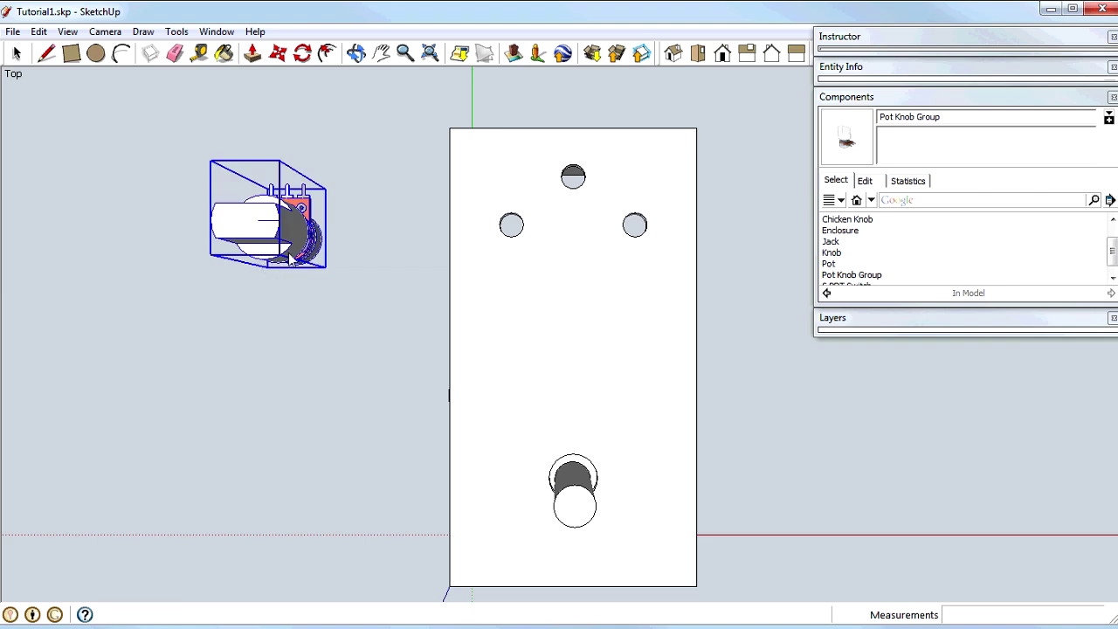
pyautogui.press('x')
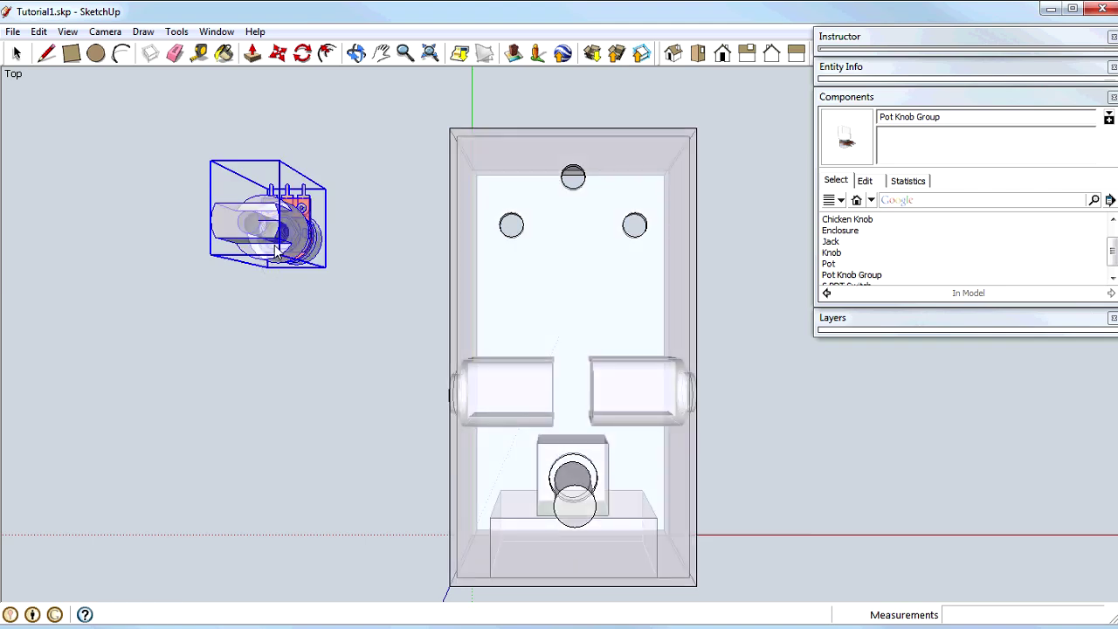
pyautogui.moveTo(255, 266); pyautogui.dragTo(259, 338, button='middle')
pyautogui.scroll(5, 260, 332)
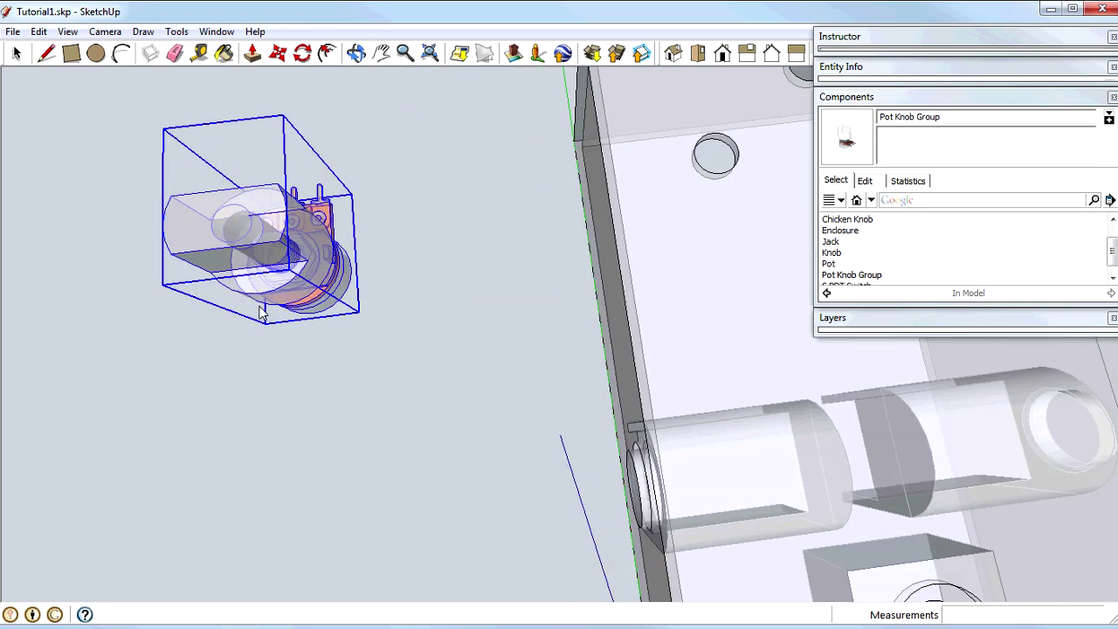
pyautogui.press('m')
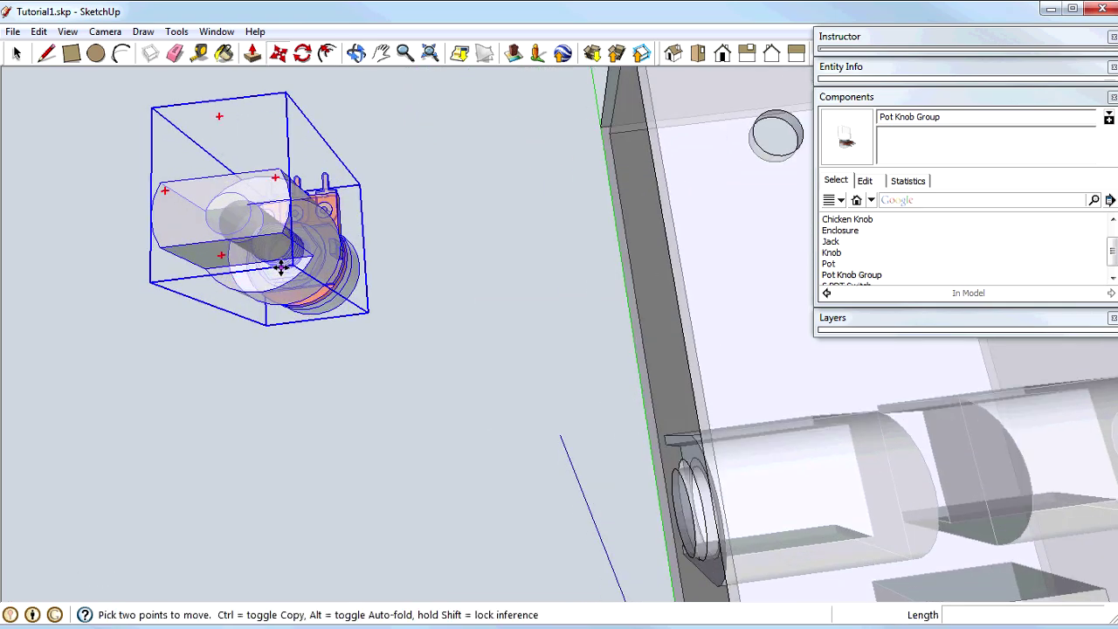
pyautogui.click(282, 268)
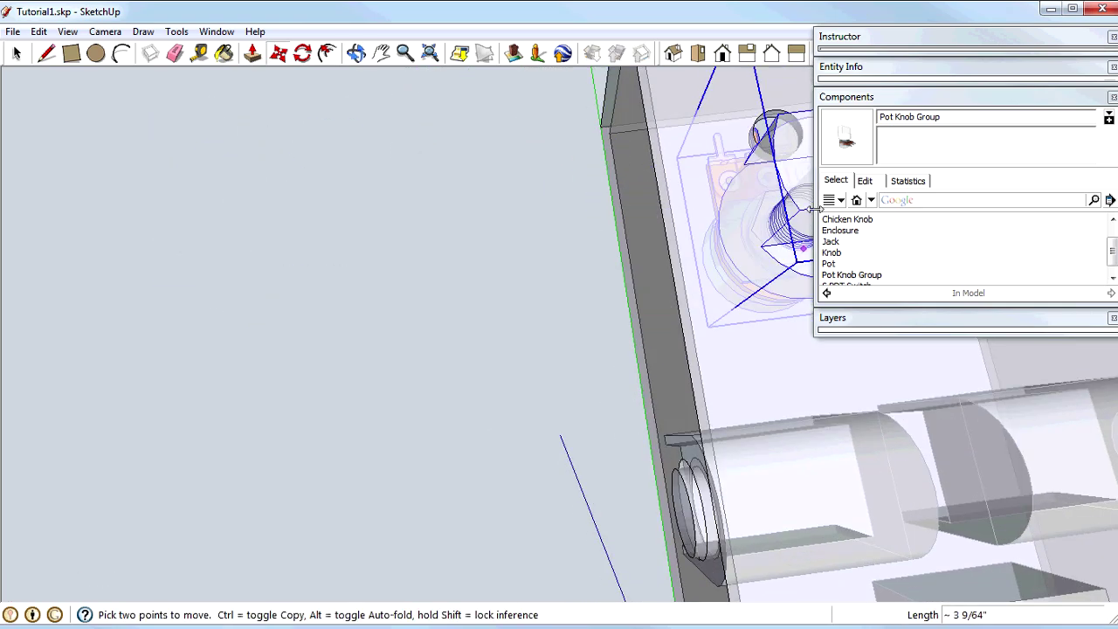
pyautogui.click(775, 159)
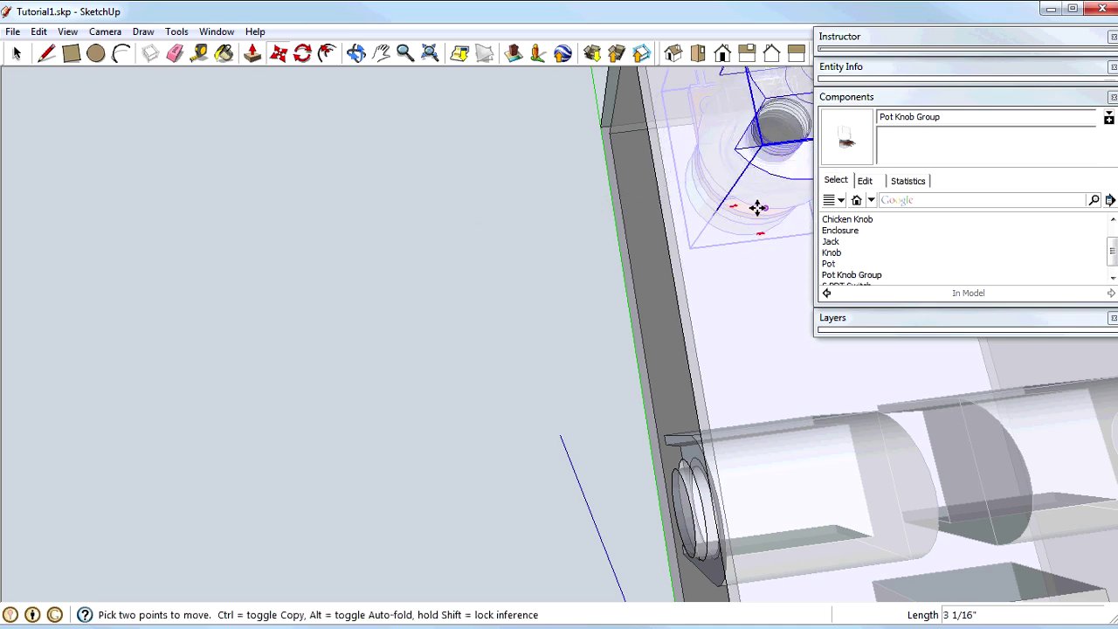
# Step: Paste a second Pot Knob Group and move it by its shaft into the other potentiometer hole
pyautogui.hotkey('ctrl', 'v')
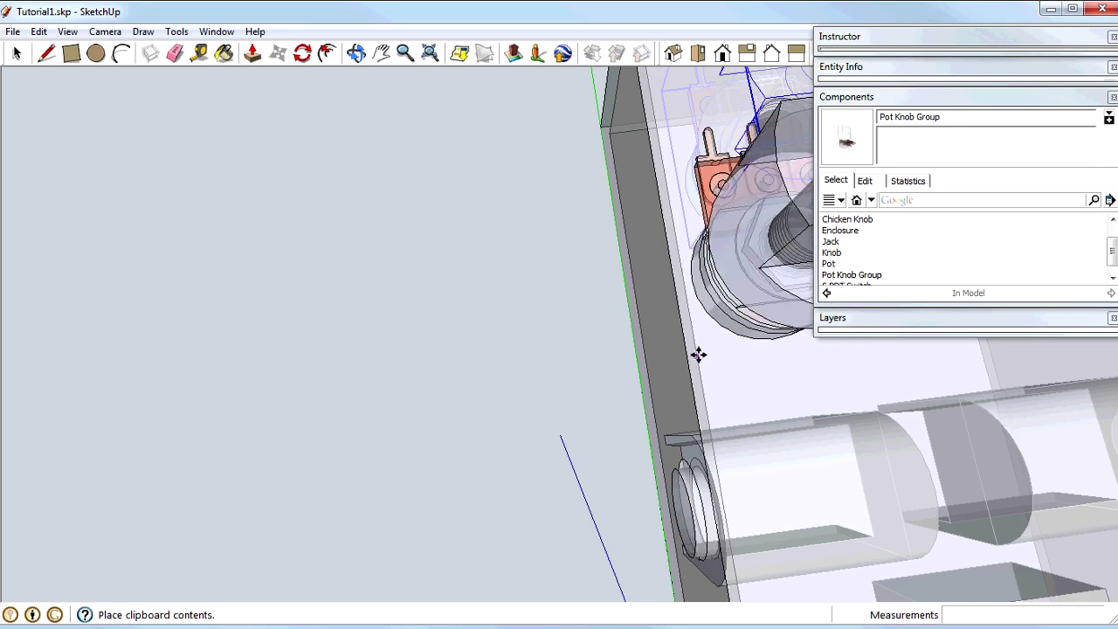
pyautogui.click(858, 378)
pyautogui.moveTo(937, 374); pyautogui.dragTo(210, 327, button='middle')
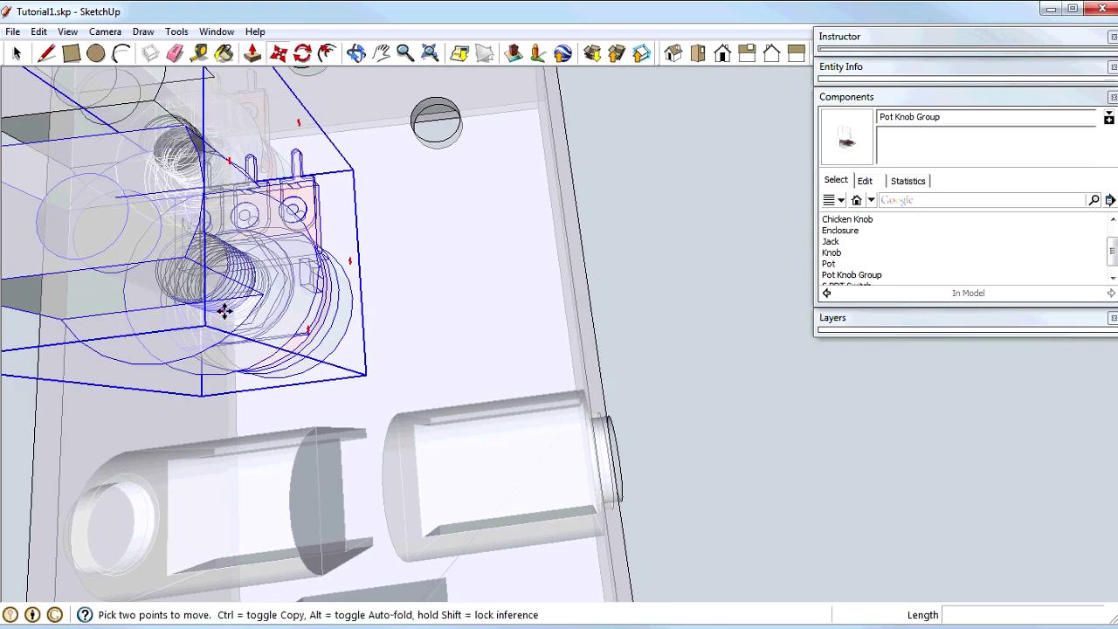
pyautogui.click(225, 307)
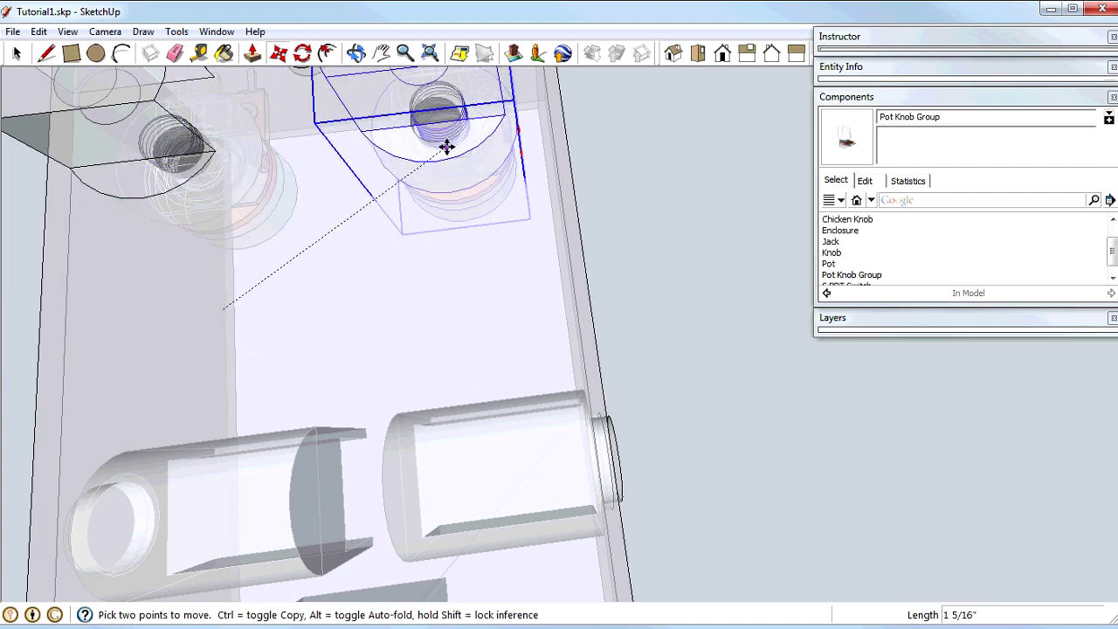
pyautogui.scroll(-5, 428, 170)
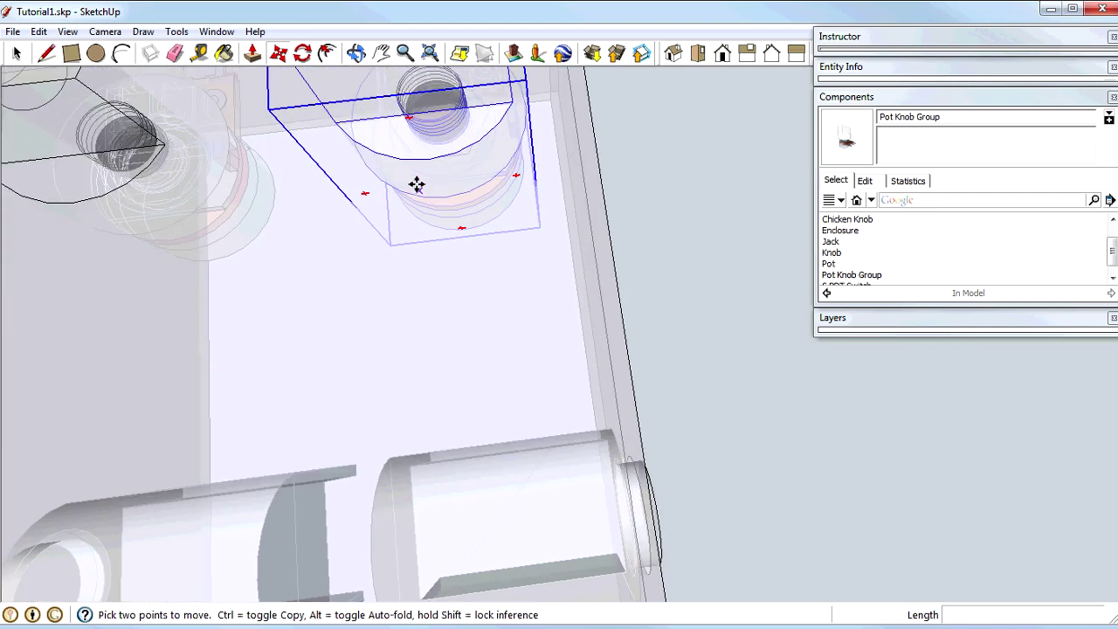
pyautogui.click(415, 166)
pyautogui.moveTo(387, 277); pyautogui.dragTo(379, 72, button='middle')
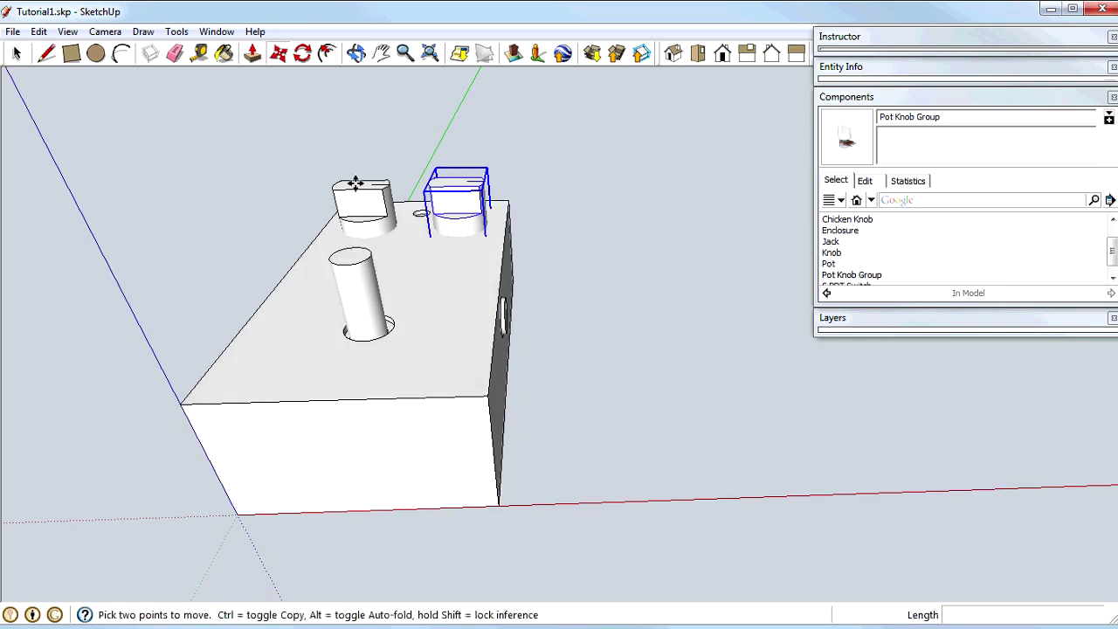
# Step: Edit the Pot Knob Group and raise its knob about 5/64 inch above the enclosure's top face
pyautogui.press('space')
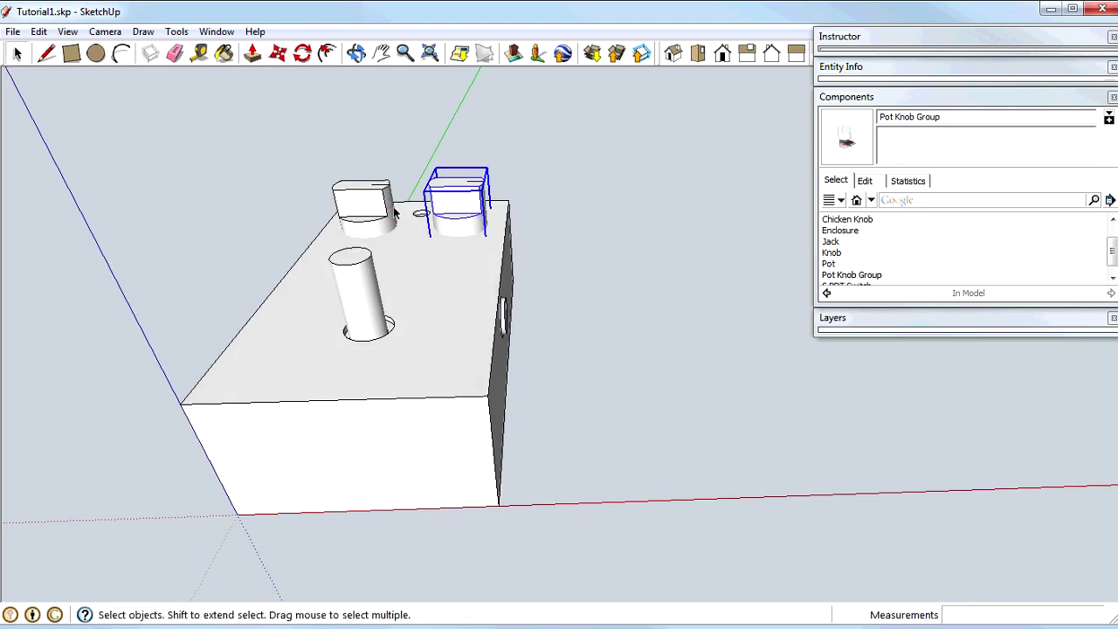
pyautogui.doubleClick(464, 207)
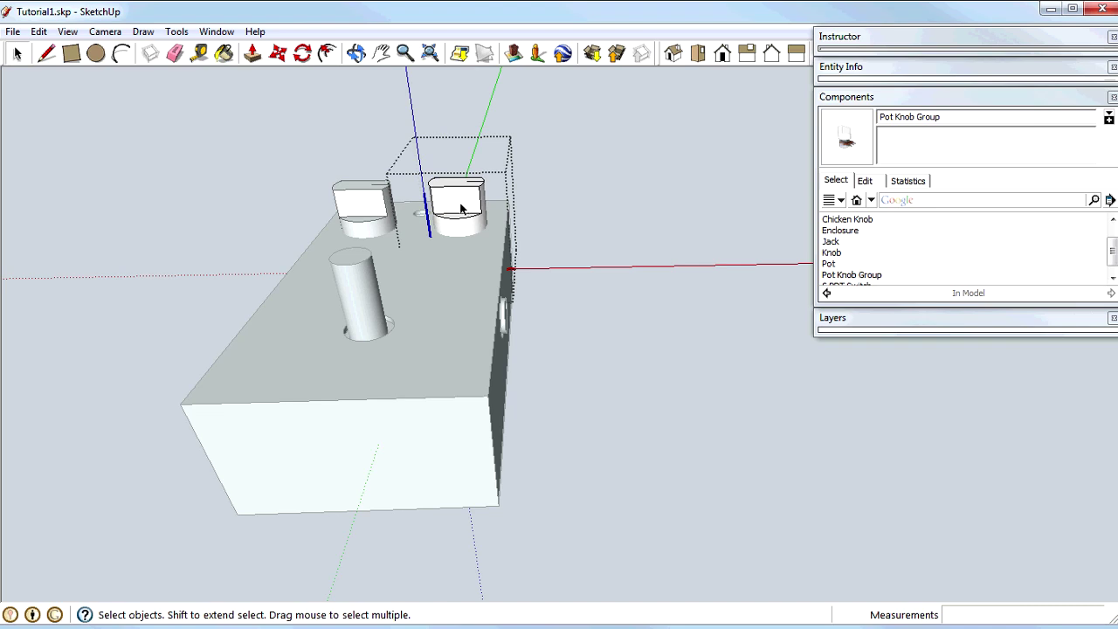
pyautogui.hotkey('ctrl', 'a')
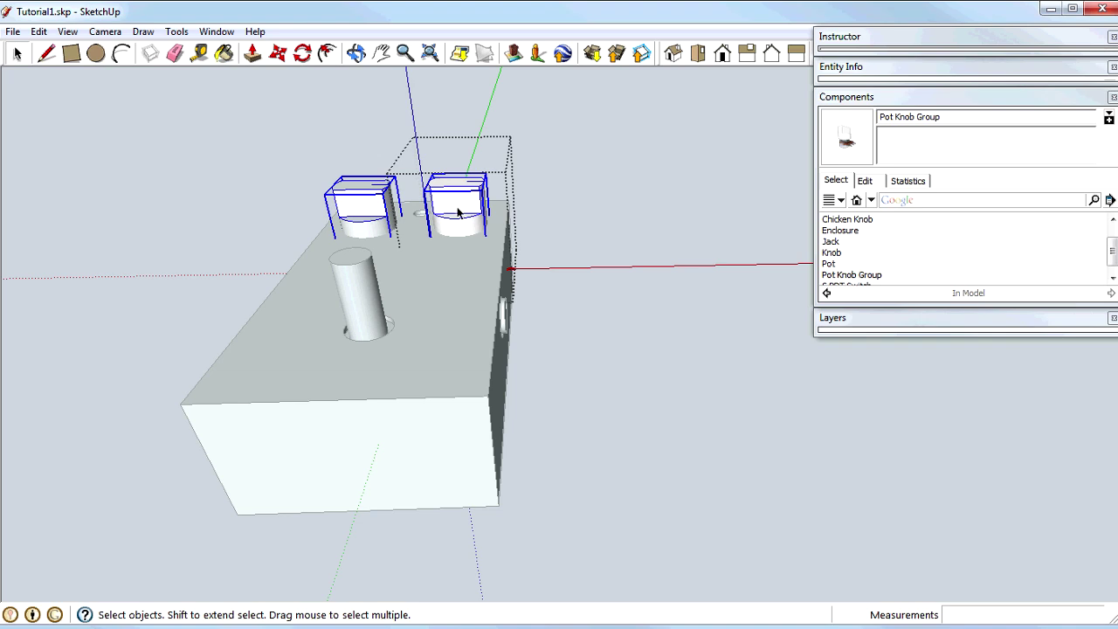
pyautogui.press('m')
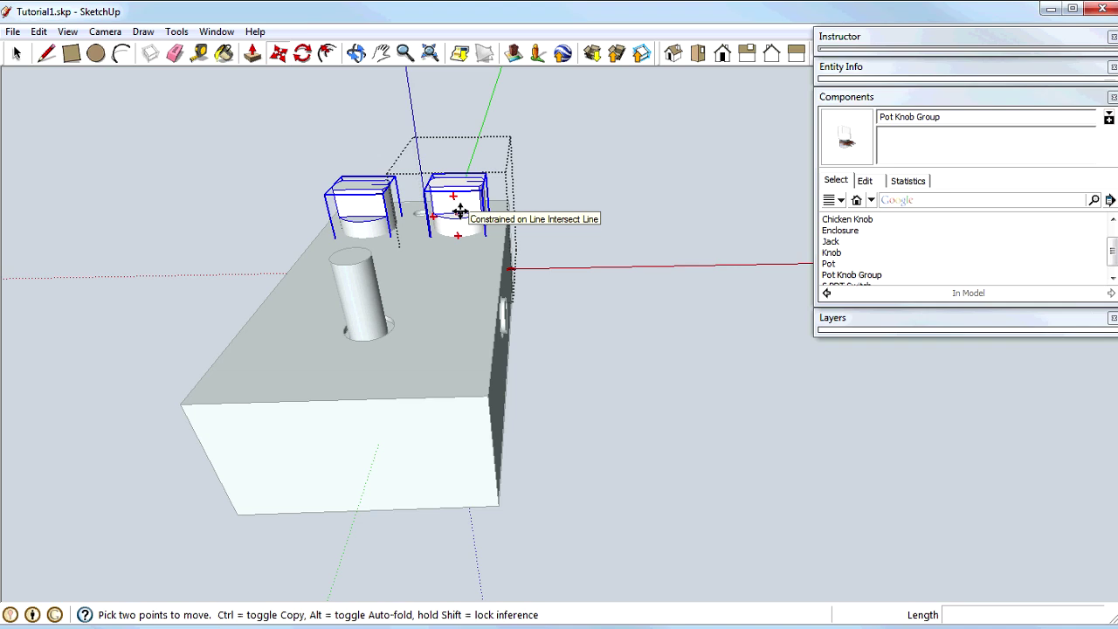
pyautogui.click(461, 211)
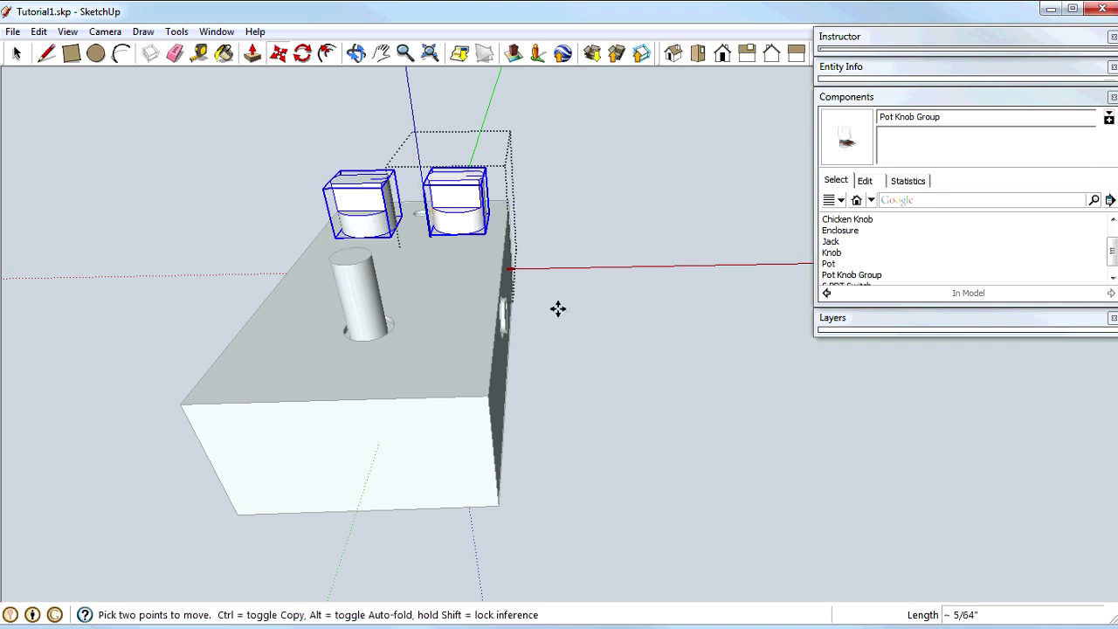
pyautogui.press('o')
pyautogui.moveTo(575, 313); pyautogui.dragTo(529, 169)
pyautogui.press('m')
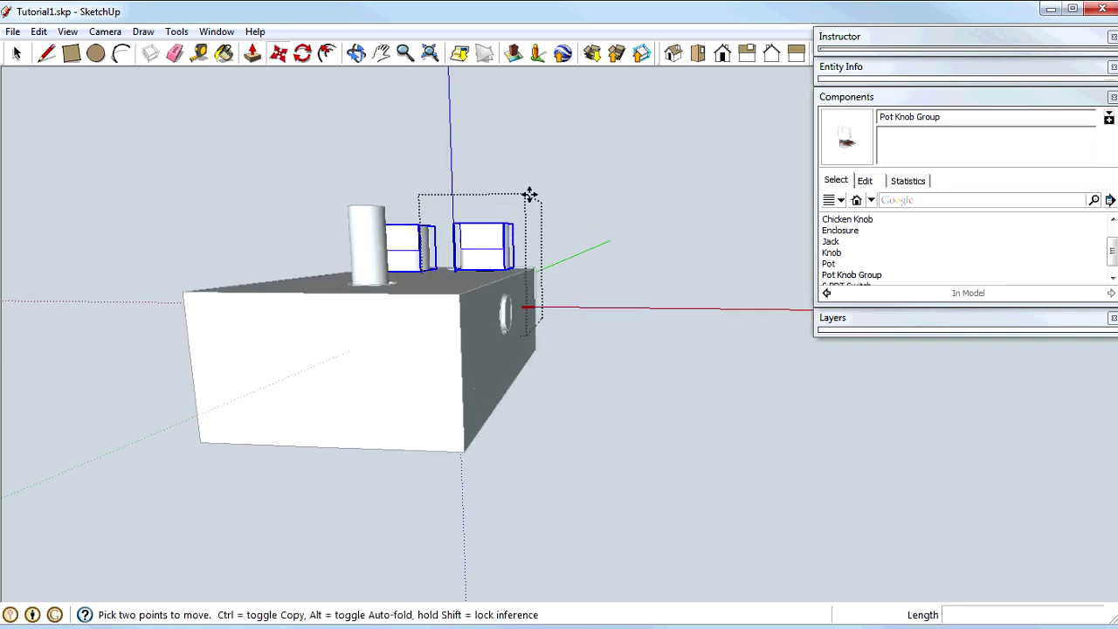
pyautogui.press('space')
pyautogui.click(626, 218)
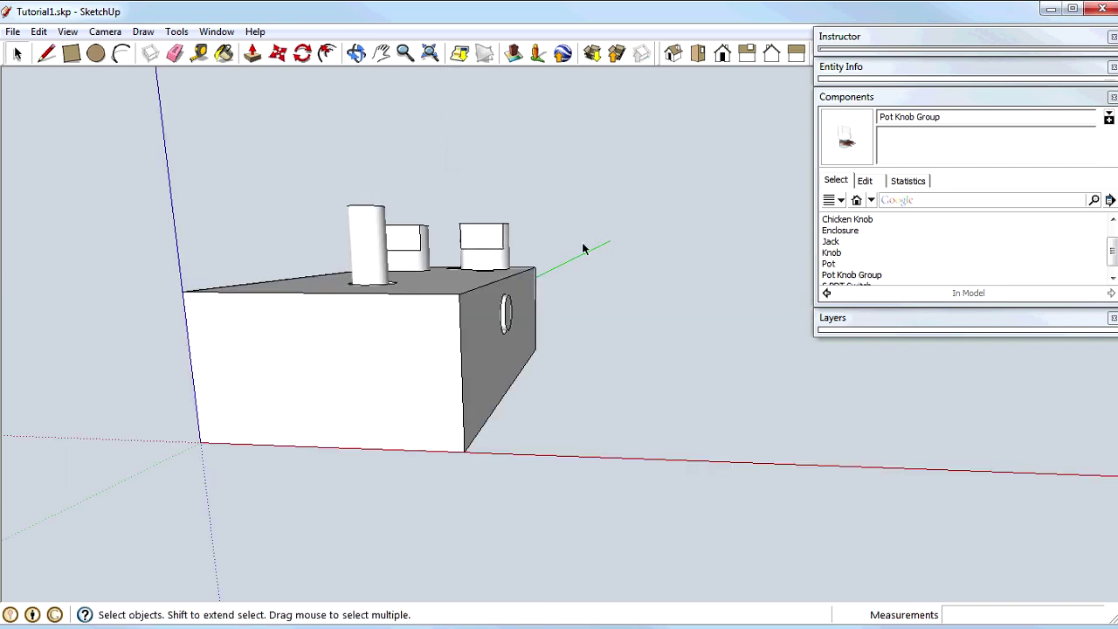
pyautogui.moveTo(613, 250); pyautogui.dragTo(686, 354, button='middle')
pyautogui.moveTo(446, 162); pyautogui.dragTo(696, 469, button='middle')
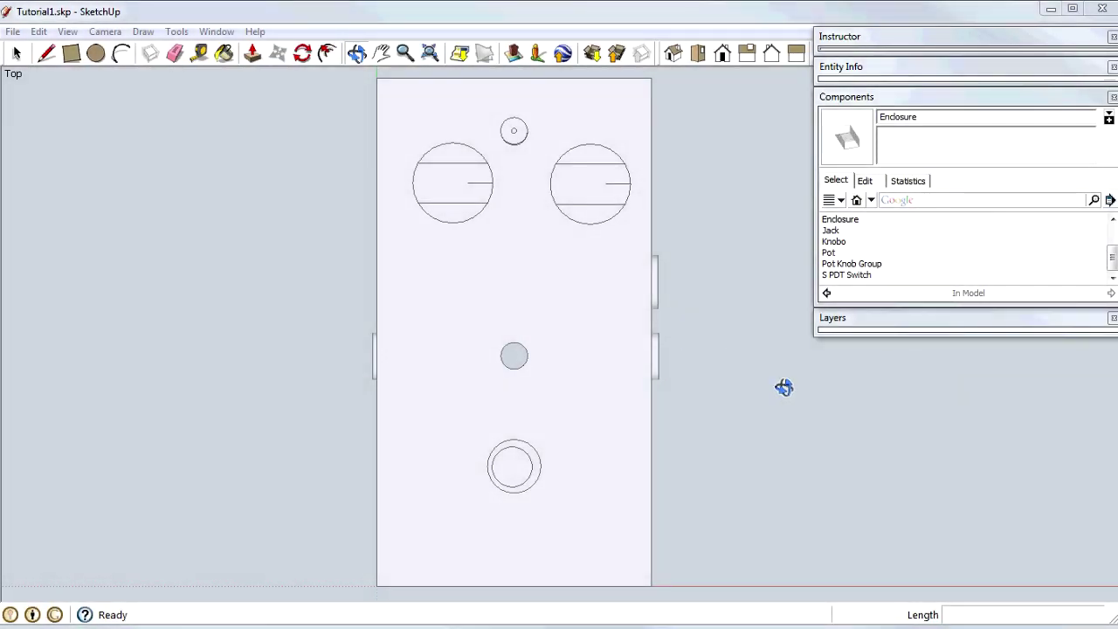
pyautogui.moveTo(781, 392); pyautogui.dragTo(593, 259)
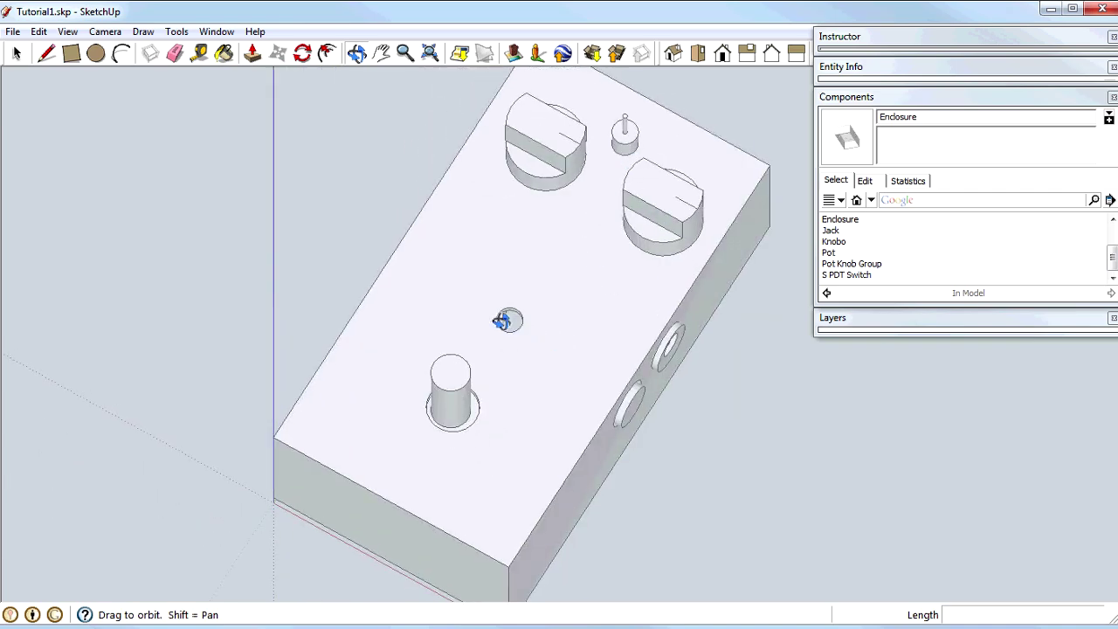
pyautogui.moveTo(824, 487); pyautogui.dragTo(715, 282)
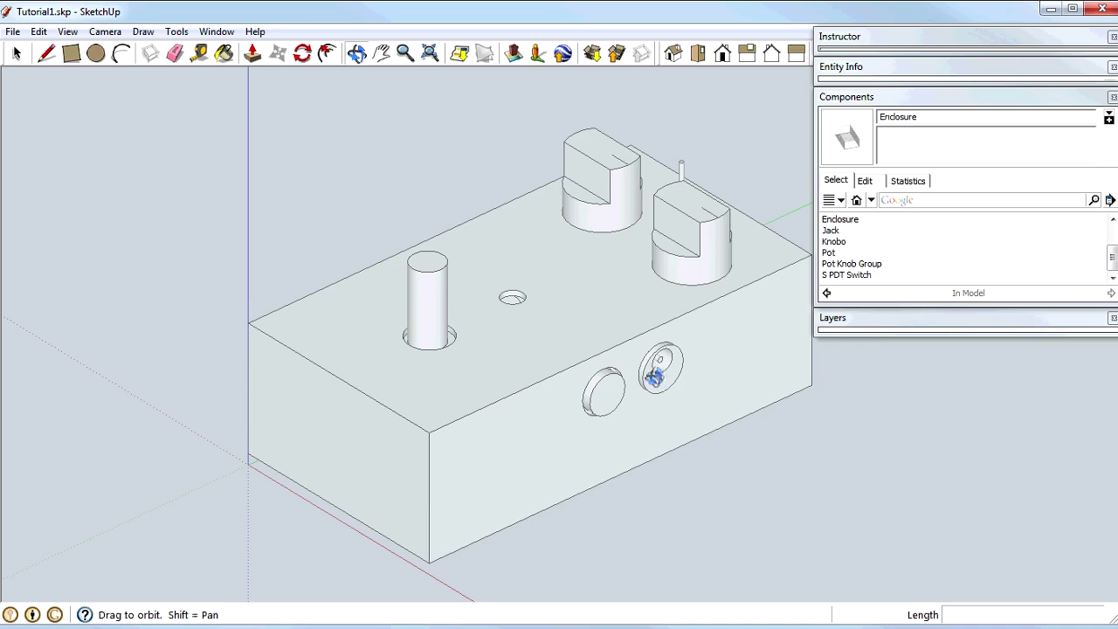
pyautogui.moveTo(736, 581); pyautogui.dragTo(826, 483)
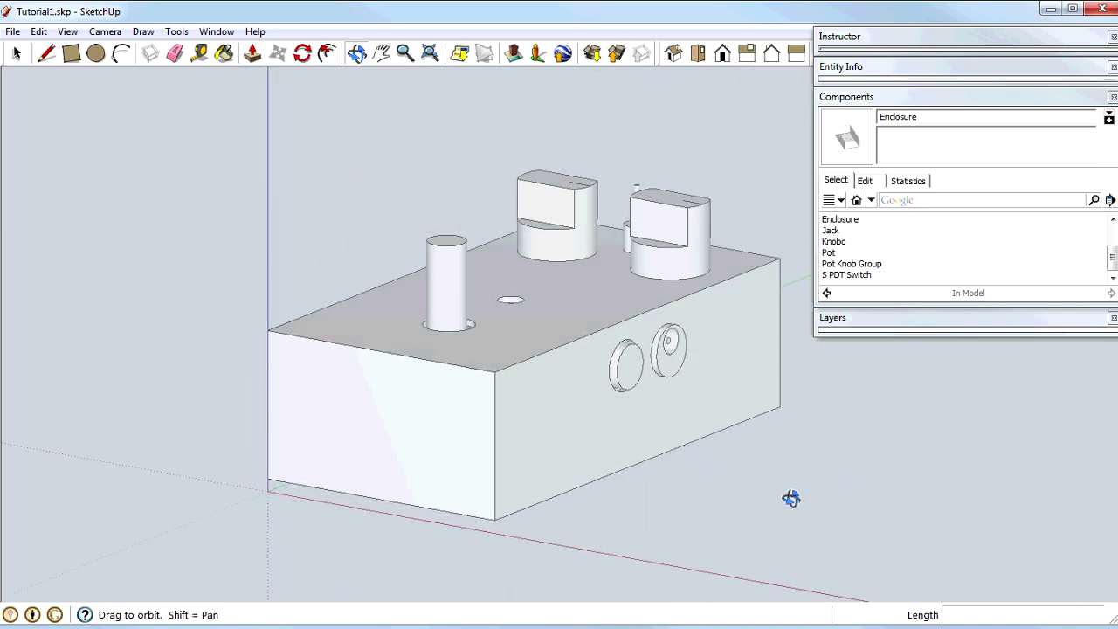
# Step: Draw a 2 5/16 by 2 inch rectangle on the ground beside the enclosure and pull it up 5/8 inch into a block
pyautogui.press('r')
pyautogui.click(623, 556)
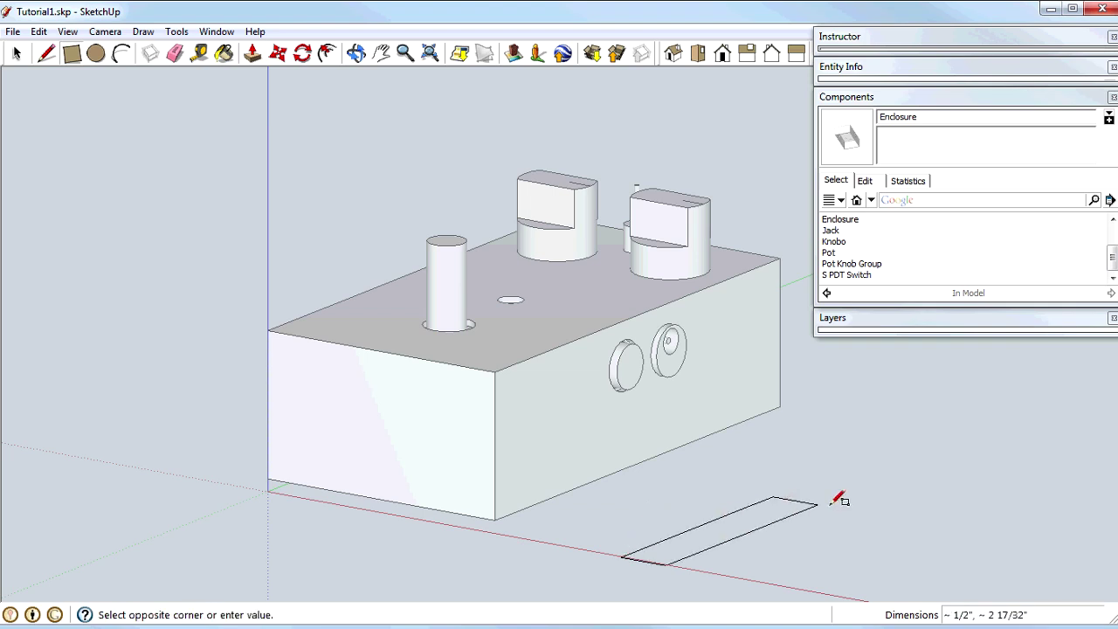
pyautogui.click(930, 531)
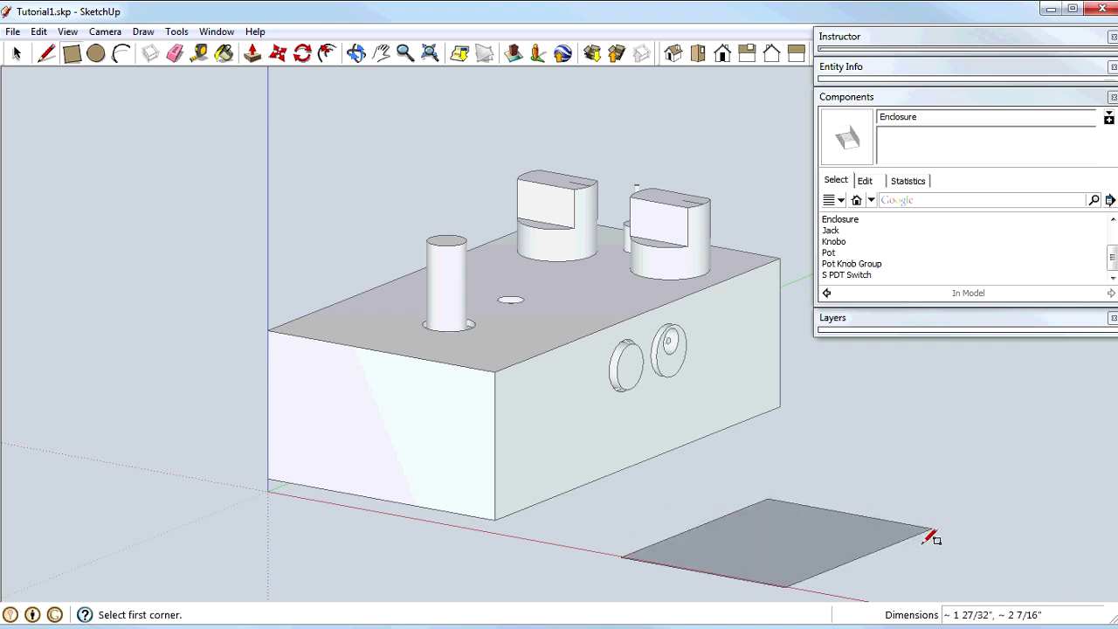
pyautogui.write('2 5/16, 2')
pyautogui.press('Return')
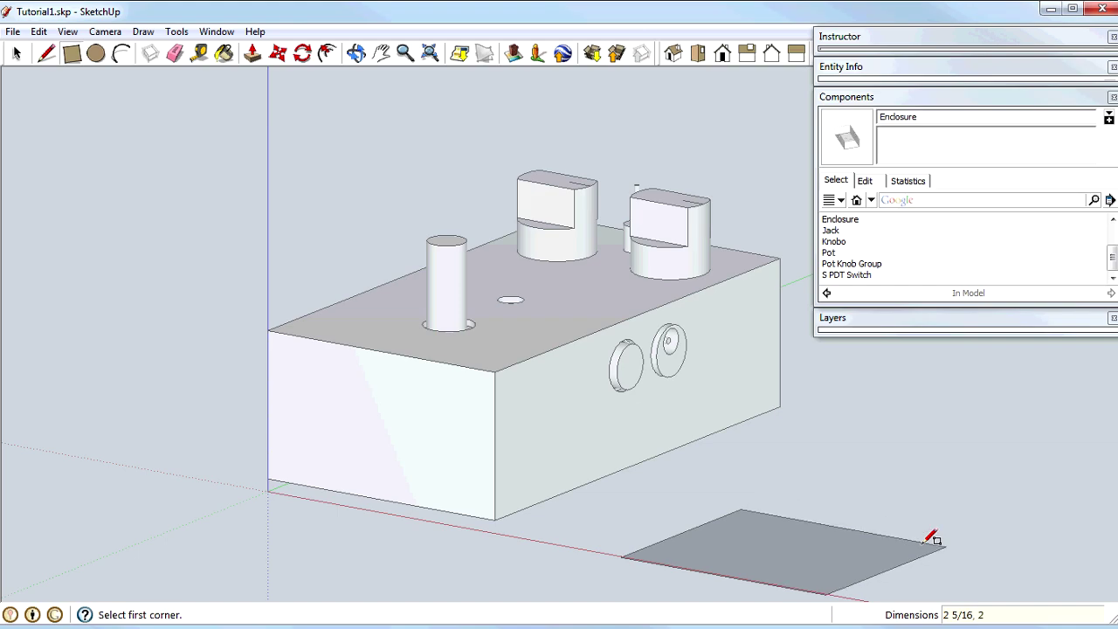
pyautogui.press('p')
pyautogui.click(795, 569)
pyautogui.write('5/')
pyautogui.write('8')
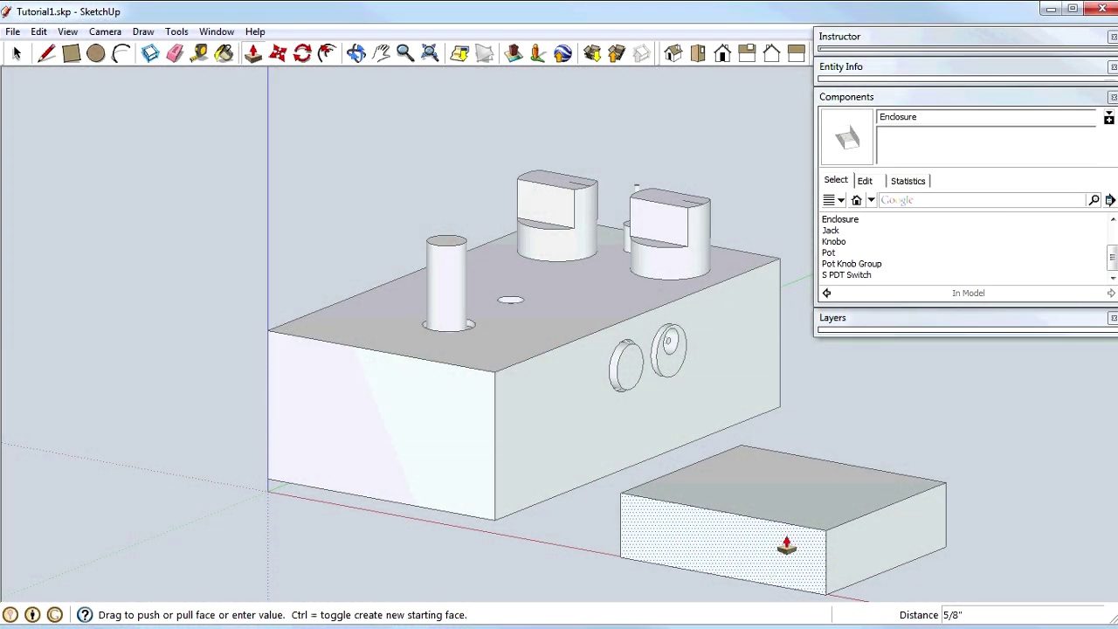
# Step: Draw a rectangle on the block's top face at the front-right corner and push it down to form a notch
pyautogui.press('r')
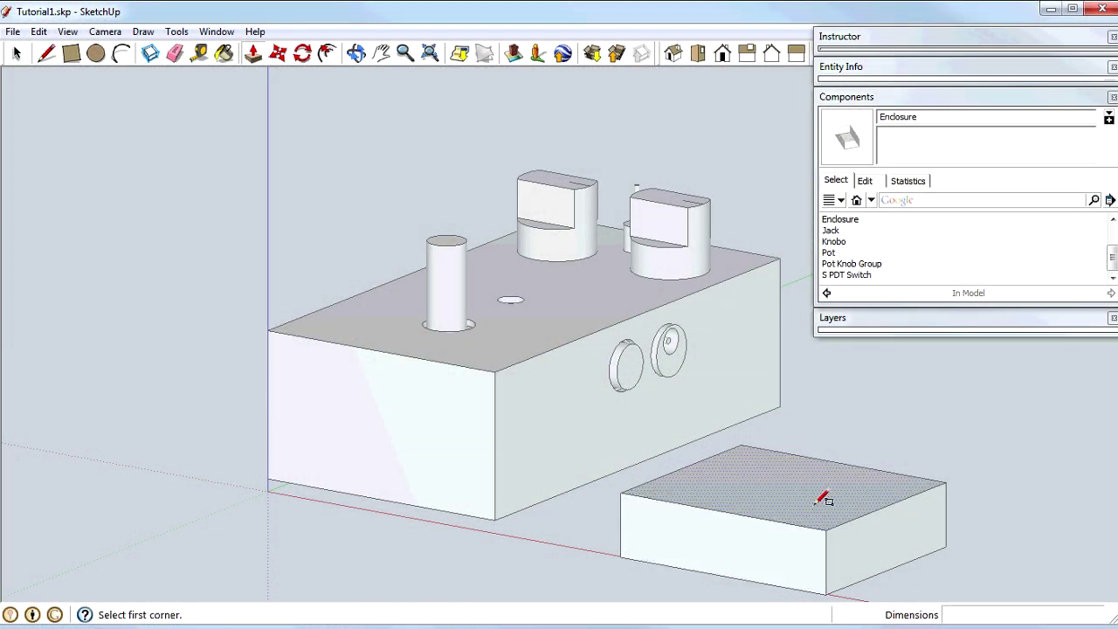
pyautogui.click(781, 521)
pyautogui.click(885, 505)
pyautogui.press('p')
pyautogui.moveTo(844, 524); pyautogui.dragTo(843, 532)
# Step: Cut a second rectangular notch into the block's top at the diagonally opposite back corner
pyautogui.press('r')
pyautogui.click(706, 458)
pyautogui.click(782, 452)
pyautogui.press('p')
pyautogui.moveTo(690, 462); pyautogui.dragTo(801, 582)
pyautogui.press('o')
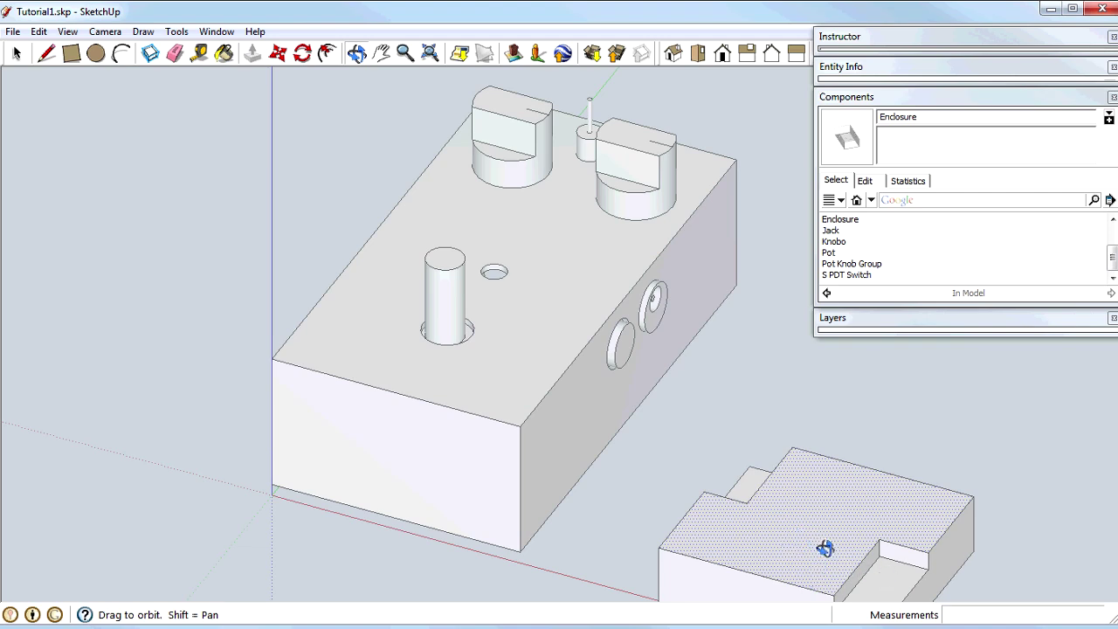
# Step: Remove both notches from the block beside the enclosure, restoring a plain rectangular block
pyautogui.press('p')
pyautogui.doubleClick(819, 564)
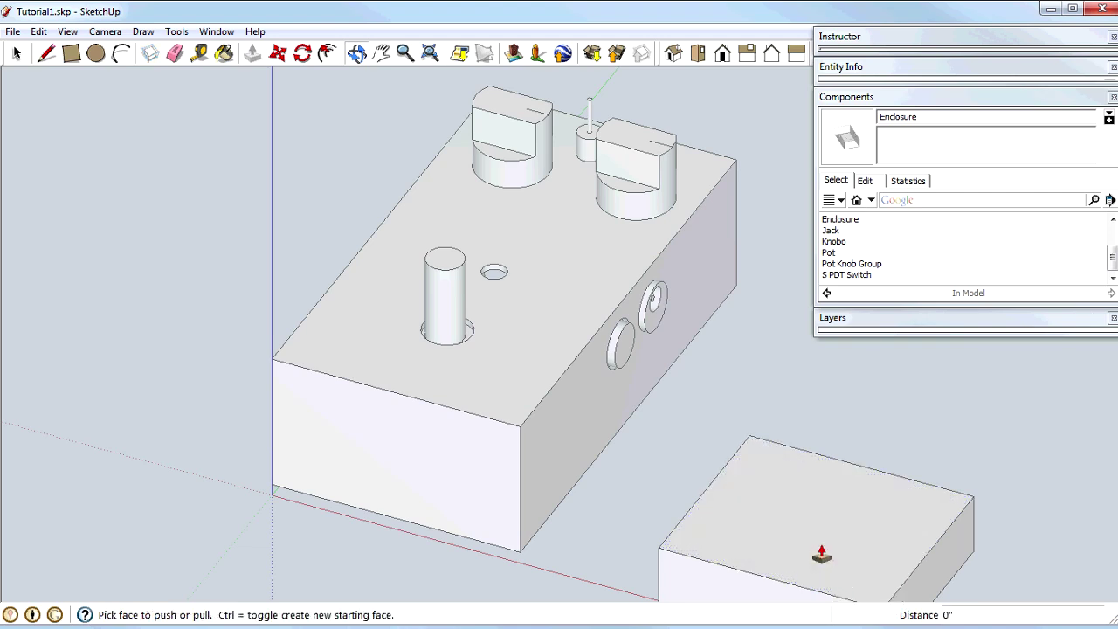
pyautogui.press('space')
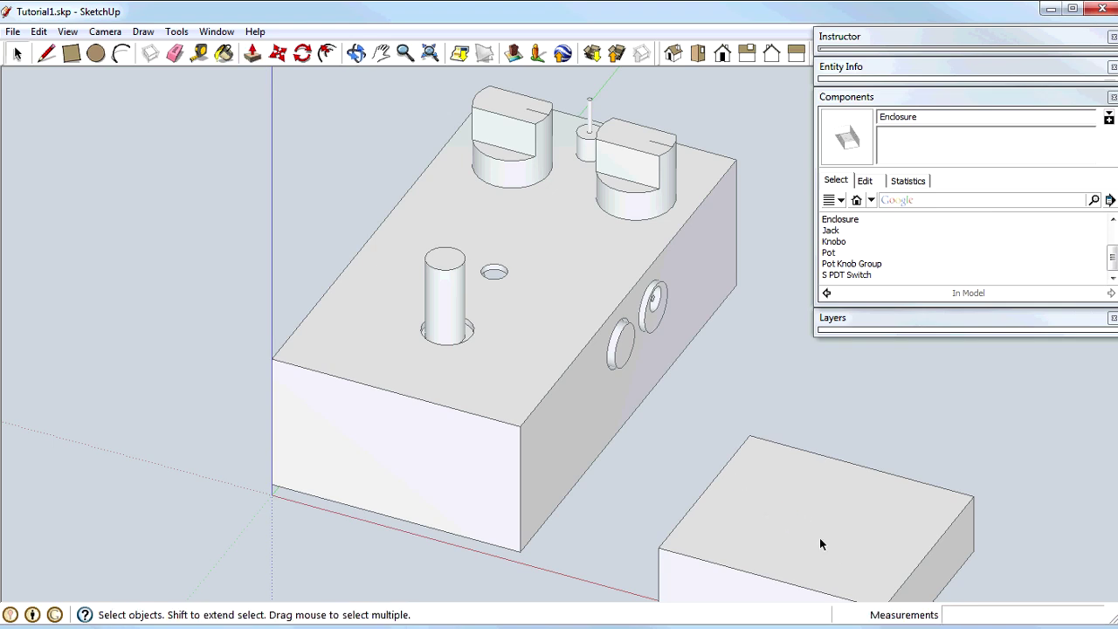
# Step: Make the whole block beside the enclosure into a component named PCB
pyautogui.tripleClick(826, 520)
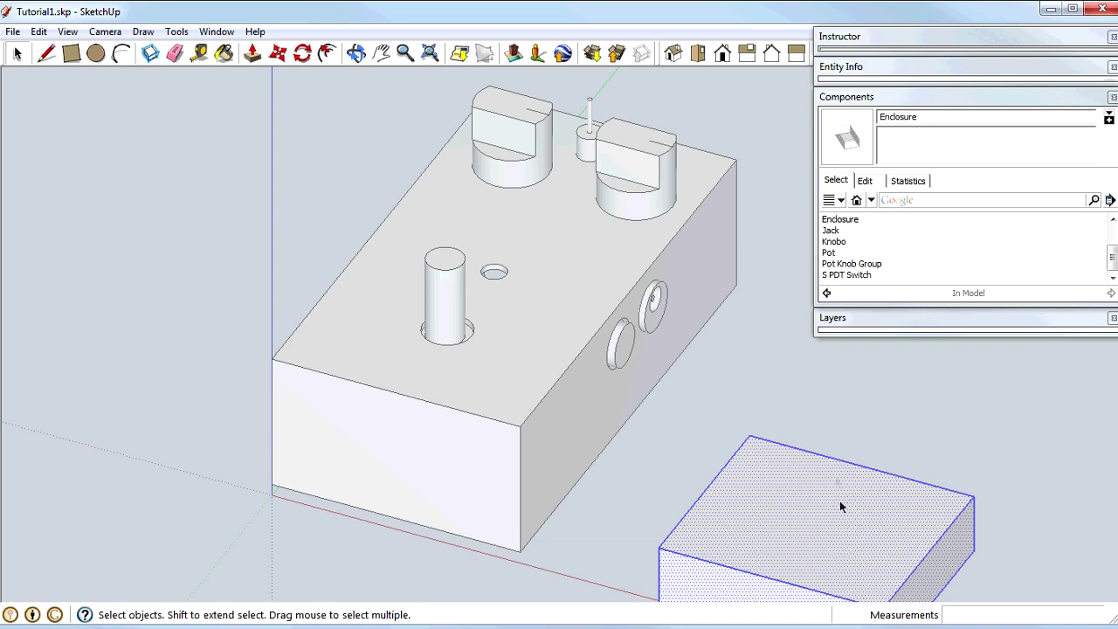
pyautogui.keyDown('shift'); pyautogui.moveTo(842, 457); pyautogui.dragTo(798, 347, button='middle'); pyautogui.keyUp('shift')
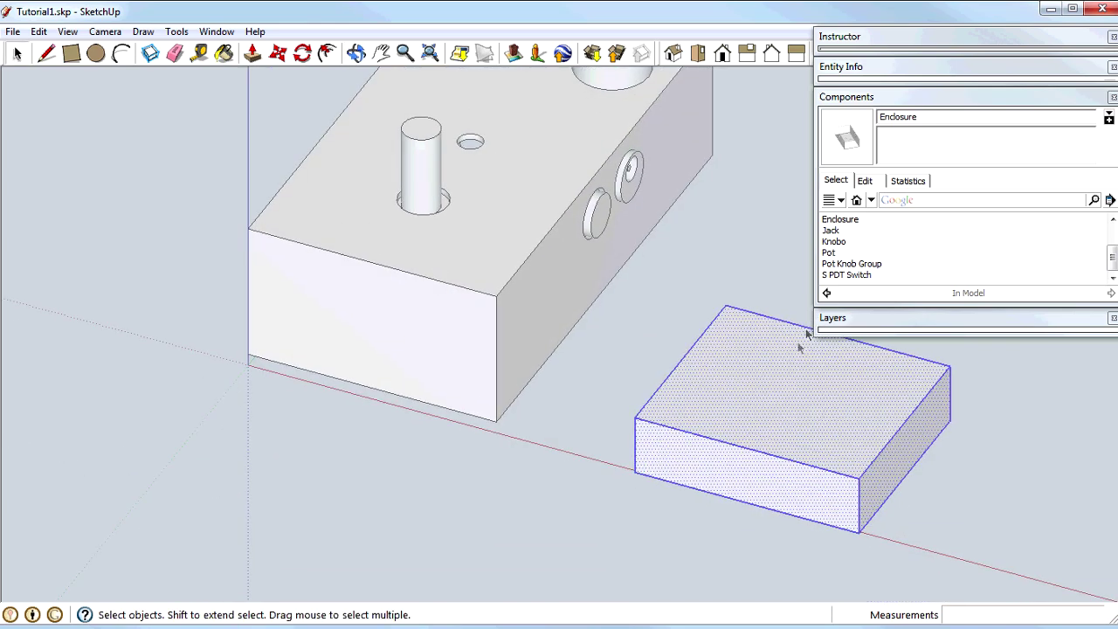
pyautogui.rightClick(795, 400)
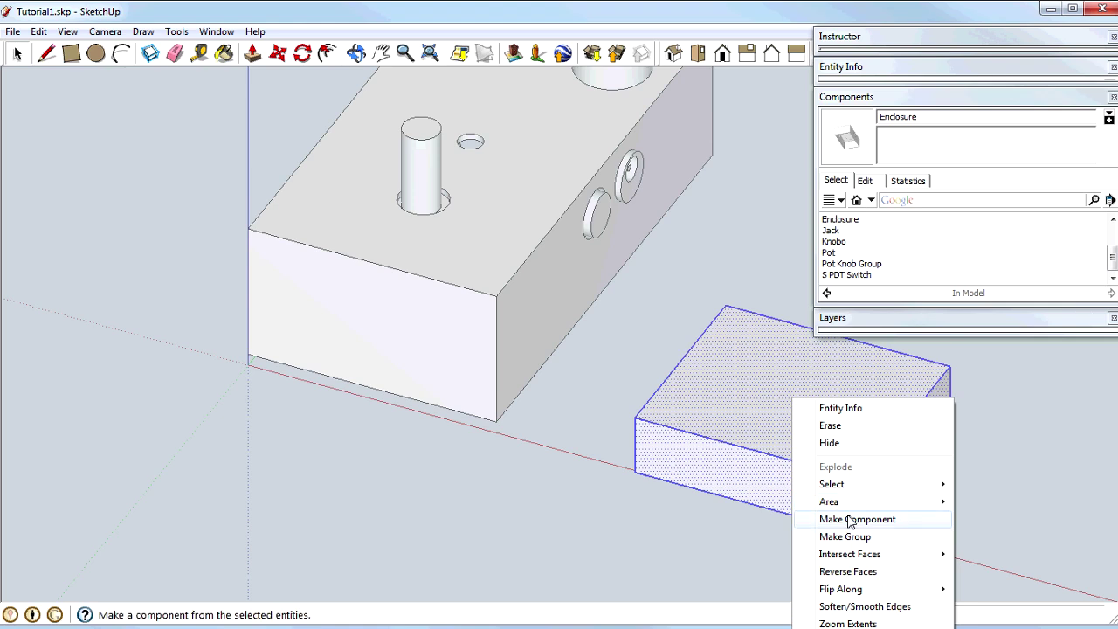
pyautogui.moveTo(847, 487)
pyautogui.click(851, 519)
pyautogui.write('PCB')
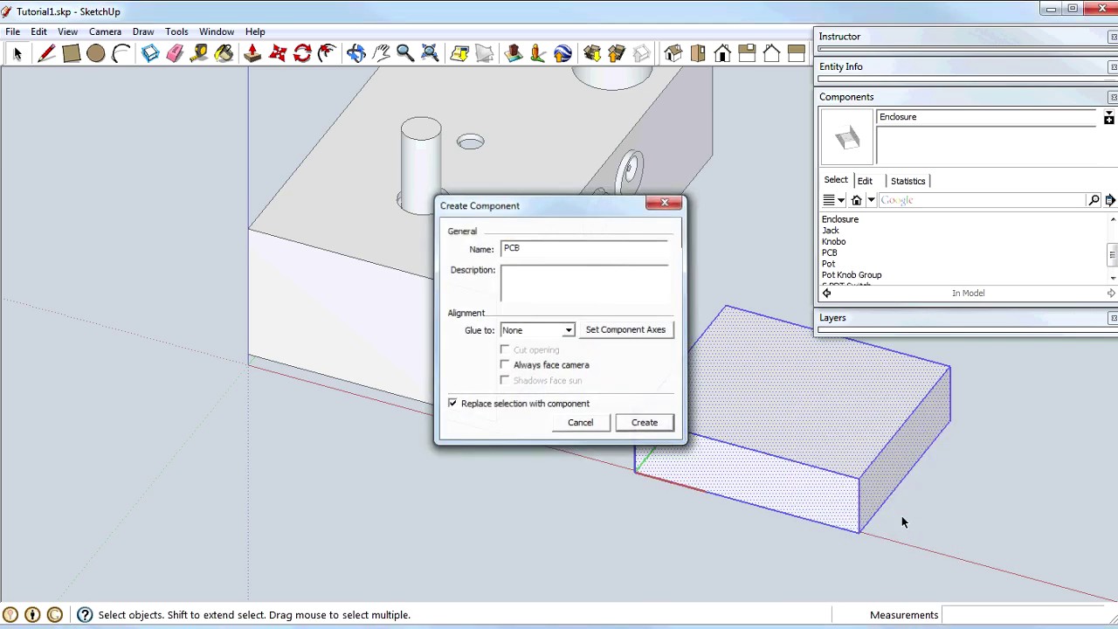
pyautogui.press('Return')
# Step: Move the PCB component by its bottom corner into the enclosure's open underside, beneath the pots
pyautogui.press('o')
pyautogui.moveTo(644, 568); pyautogui.dragTo(436, 162)
pyautogui.press('m')
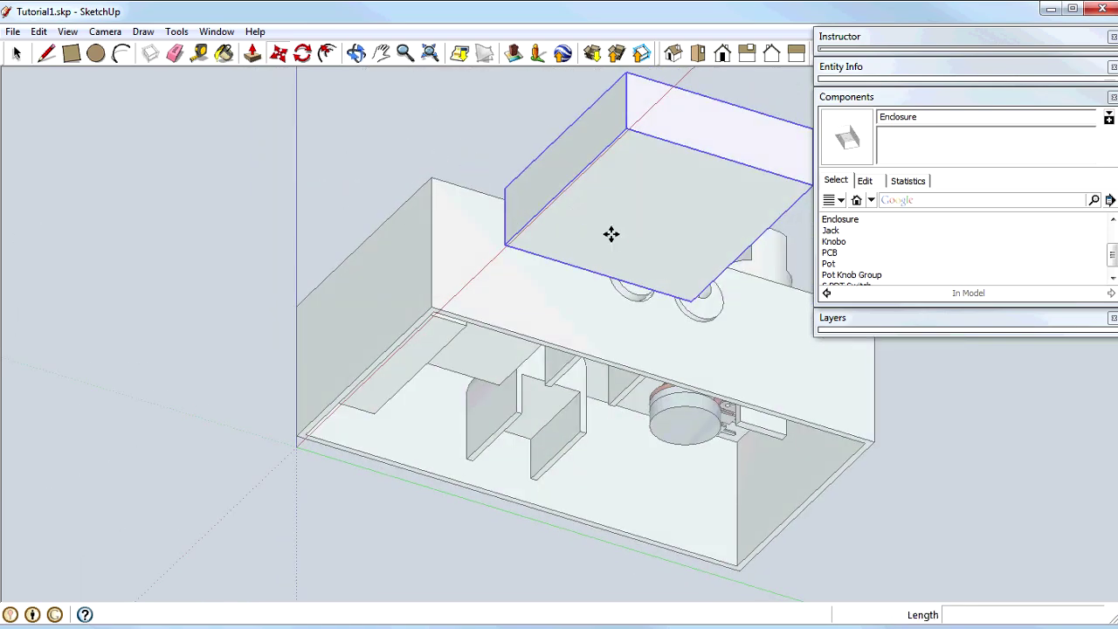
pyautogui.click(629, 129)
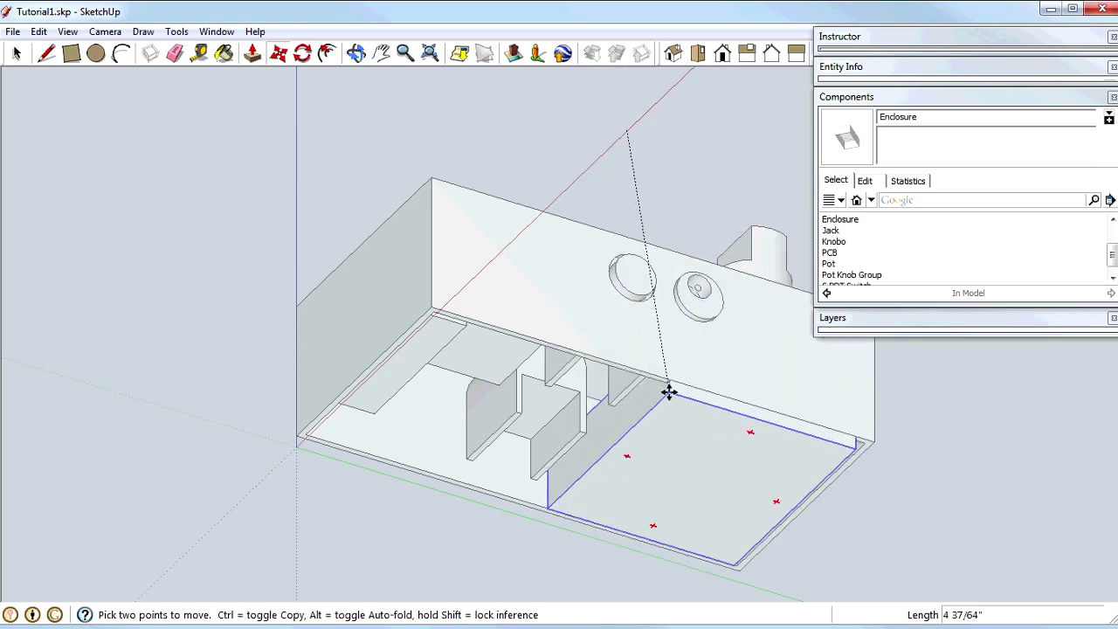
pyautogui.click(746, 443)
# Step: Move the PCB about 1/8 inch by its corner so its underside is flush with the enclosure's bottom rim
pyautogui.moveTo(736, 462)
pyautogui.mouseDown(button='middle')
pyautogui.moveTo(931, 320)
pyautogui.moveTo(751, 377)
pyautogui.moveTo(736, 457)
pyautogui.mouseUp(button='middle')
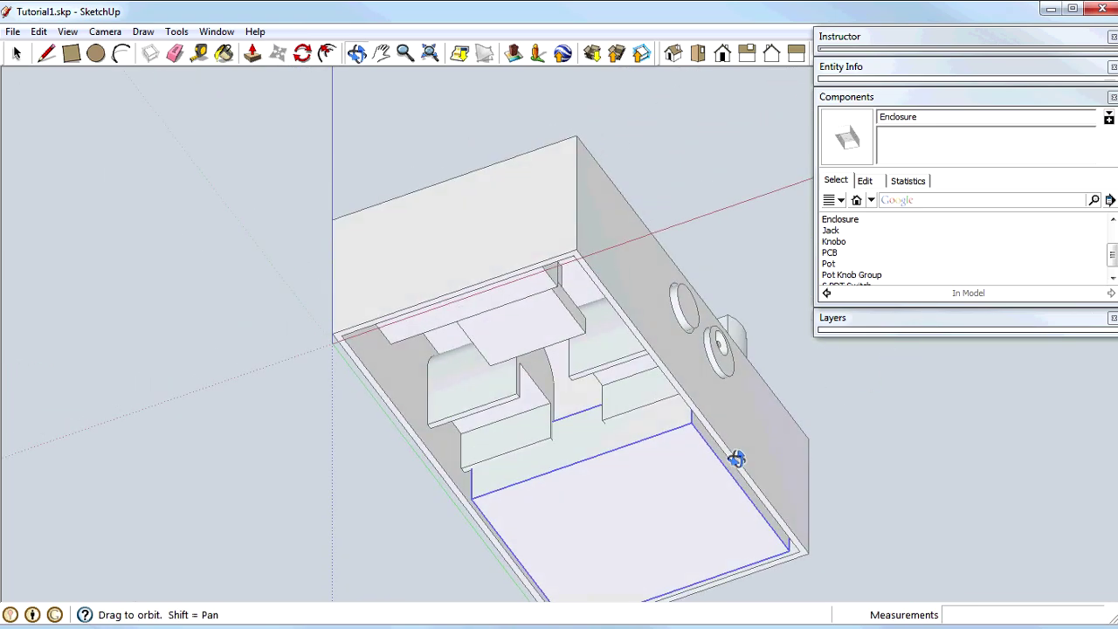
pyautogui.press('z')
pyautogui.keyDown('shift'); pyautogui.moveTo(650, 472); pyautogui.dragTo(701, 460, button='middle'); pyautogui.keyUp('shift')
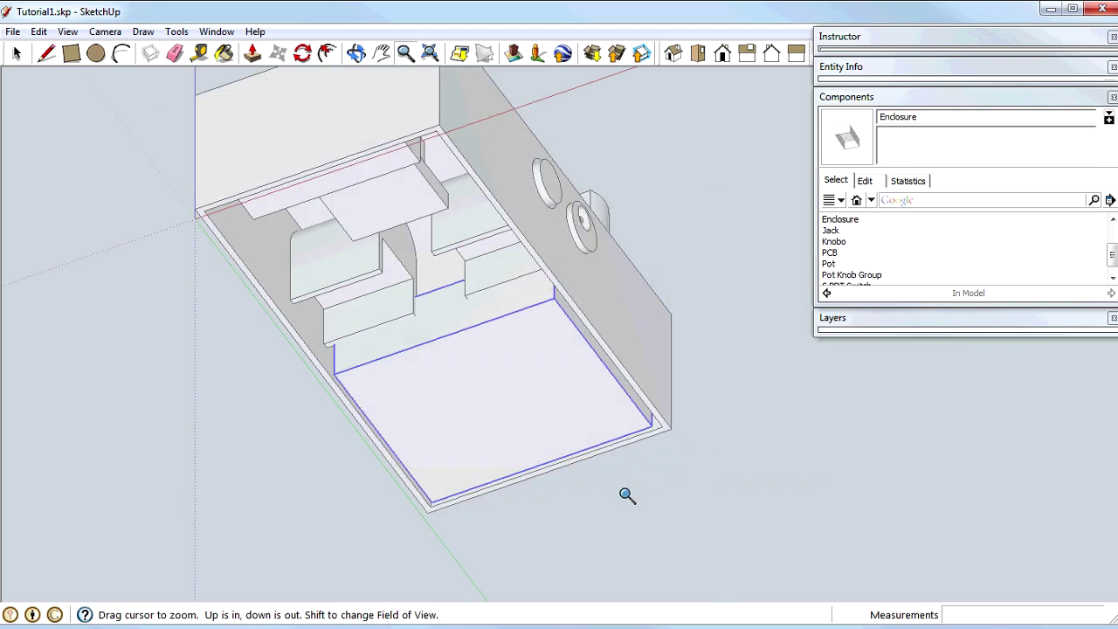
pyautogui.moveTo(526, 409); pyautogui.dragTo(539, 114)
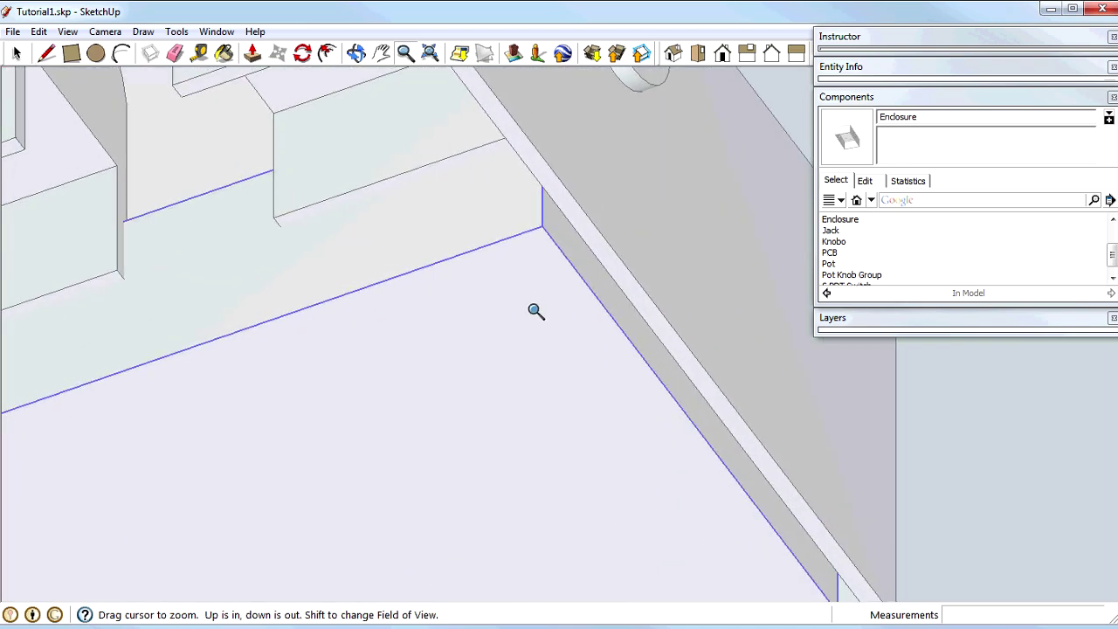
pyautogui.press('m')
pyautogui.click(540, 230)
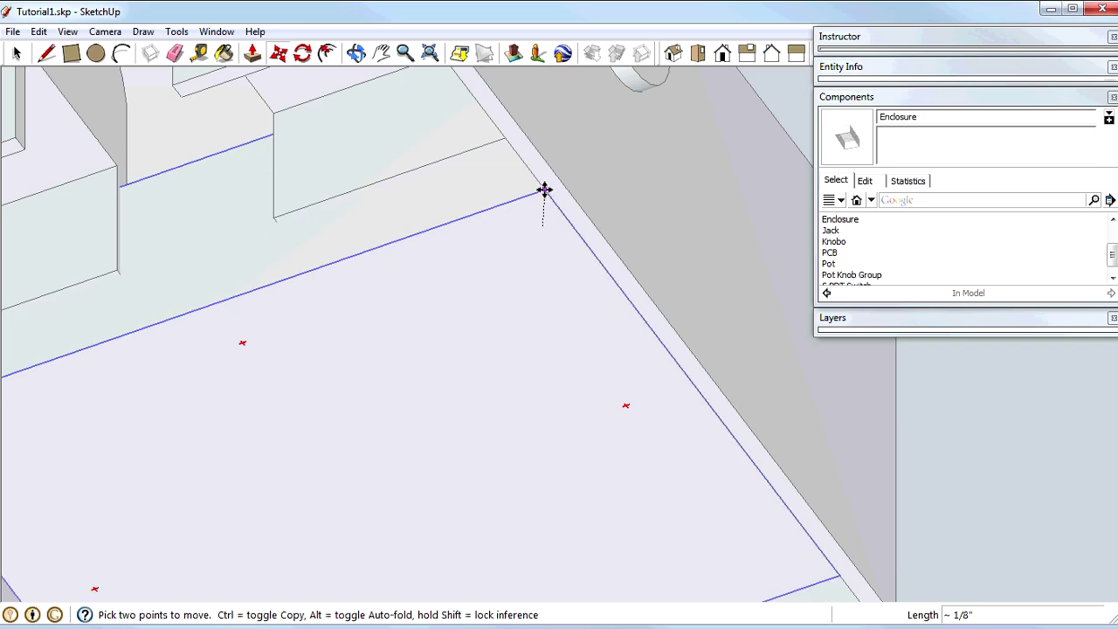
pyautogui.click(544, 187)
# Step: Turn on X-ray display and shift the PCB slightly toward the enclosure's end wall near the toggle switch
pyautogui.press('o')
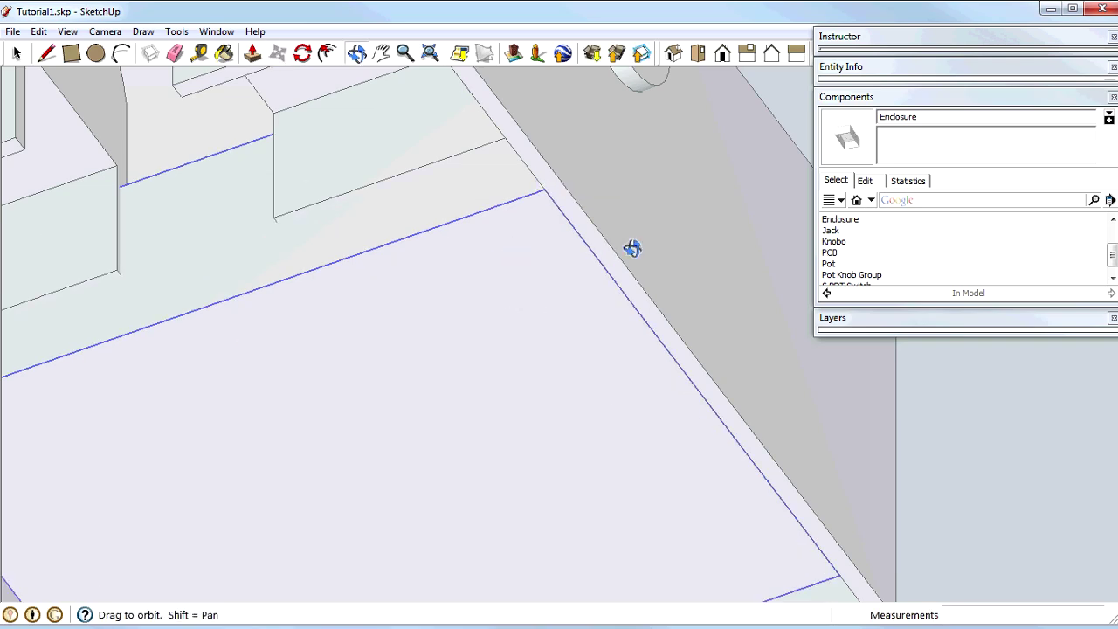
pyautogui.press('x')
pyautogui.moveTo(634, 217); pyautogui.dragTo(326, 174)
pyautogui.press('m')
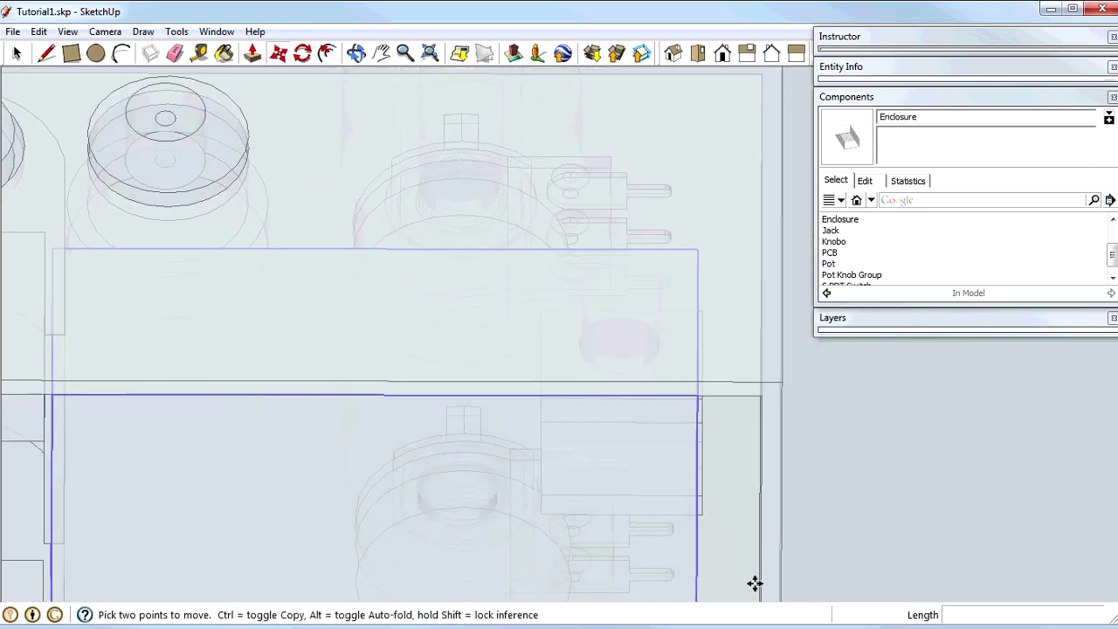
pyautogui.click(695, 398)
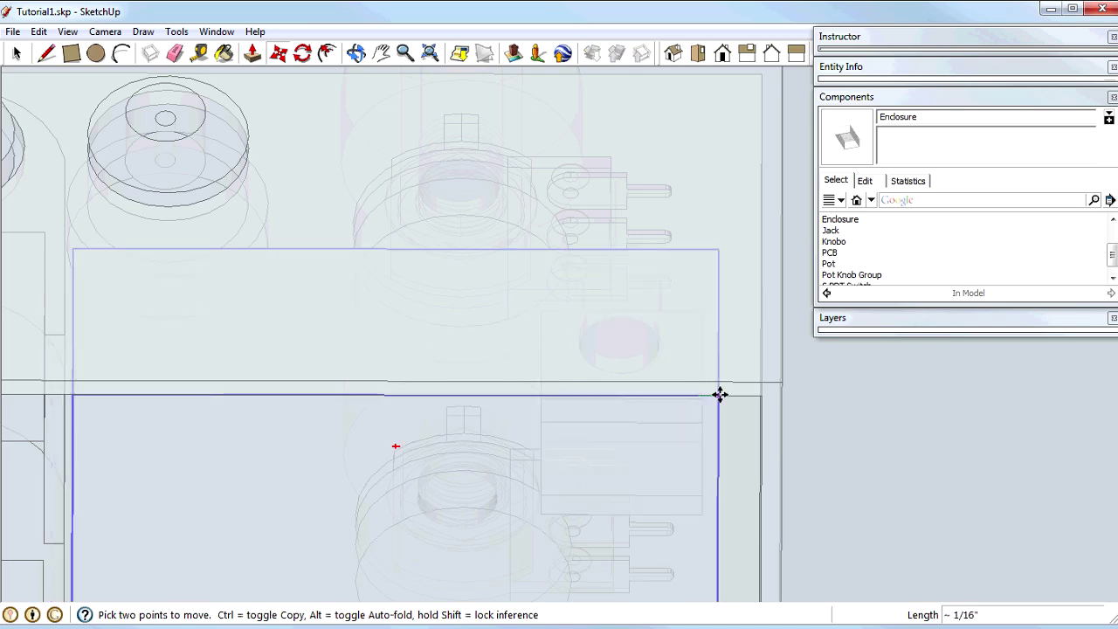
pyautogui.click(729, 392)
# Step: Examine the PCB's clearance from the pots, toggle switch and jacks in X-ray, and turn X-ray off
pyautogui.press('o')
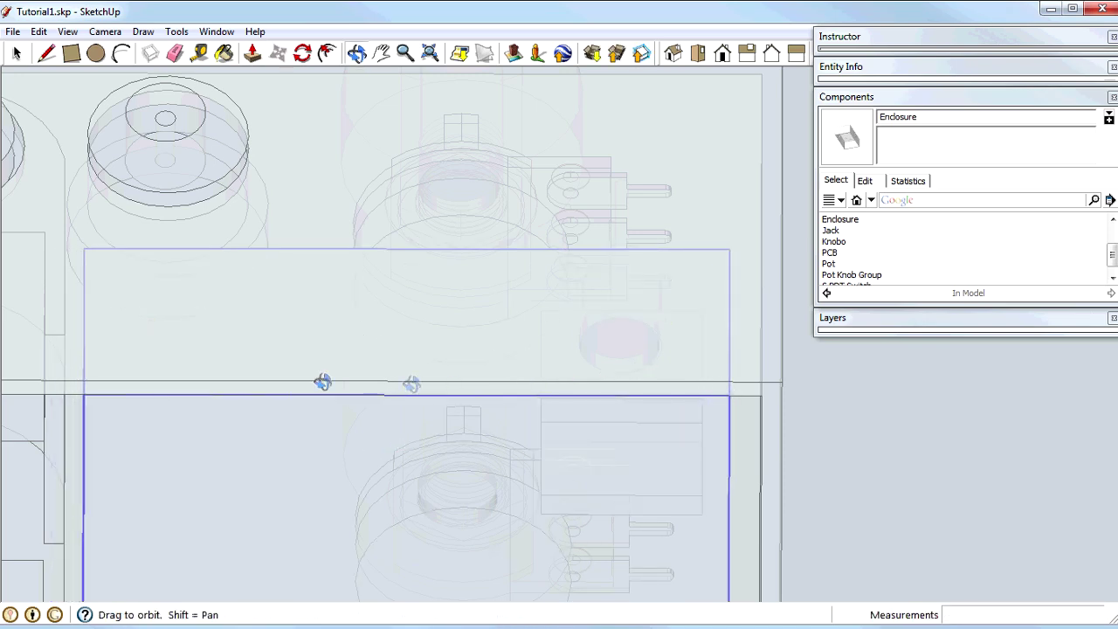
pyautogui.moveTo(60, 337); pyautogui.dragTo(134, 429)
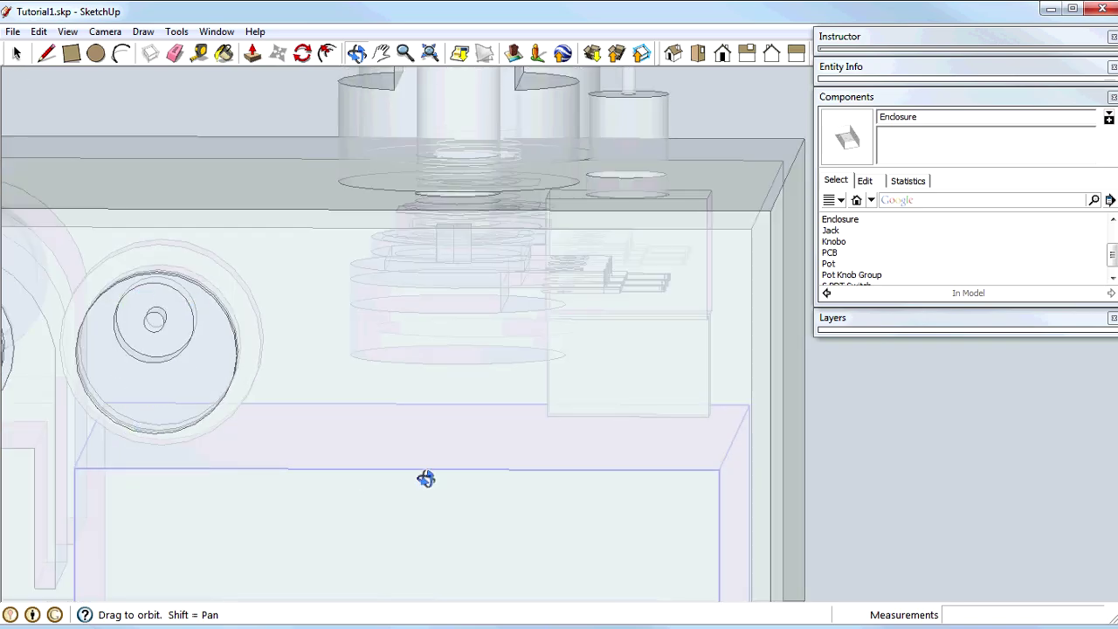
pyautogui.moveTo(474, 494); pyautogui.dragTo(701, 472)
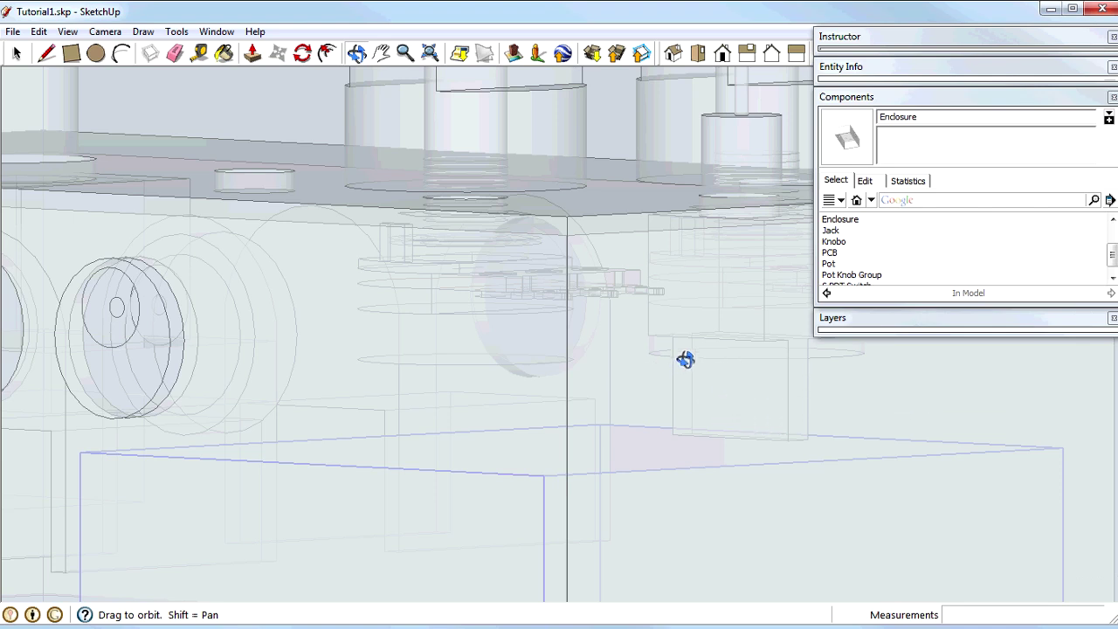
pyautogui.moveTo(741, 424); pyautogui.dragTo(327, 392)
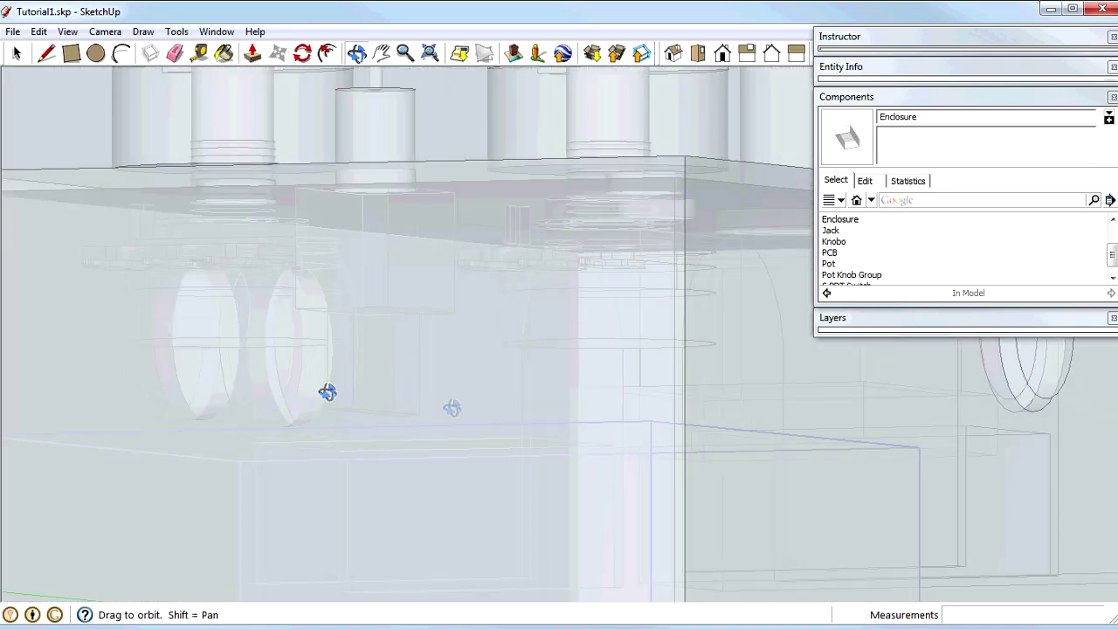
pyautogui.moveTo(778, 457); pyautogui.dragTo(489, 297)
pyautogui.press('space')
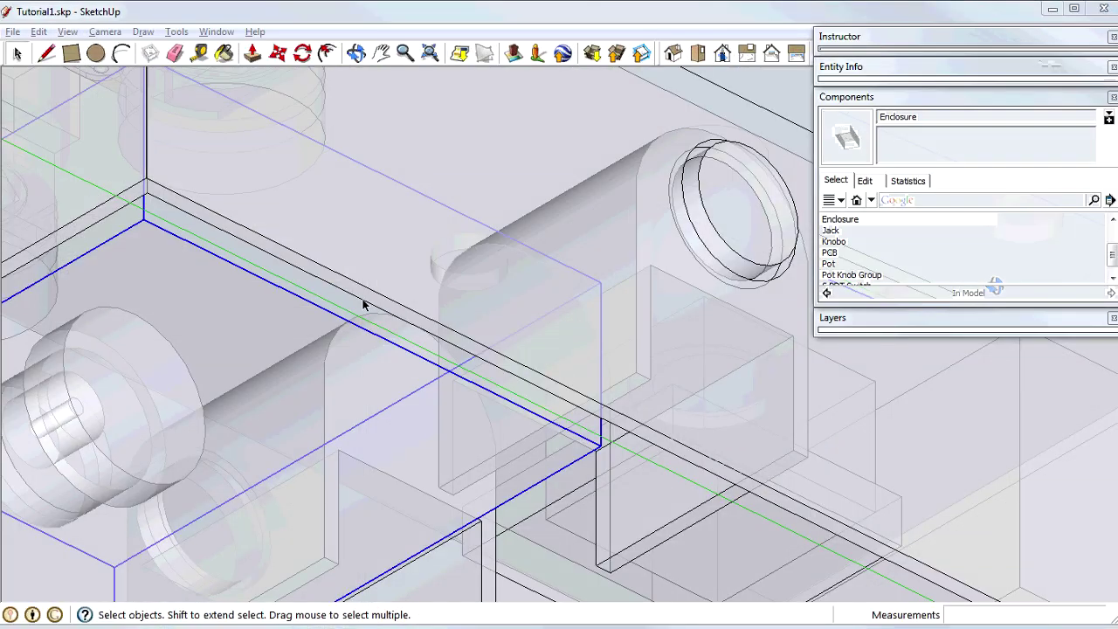
pyautogui.press('x')
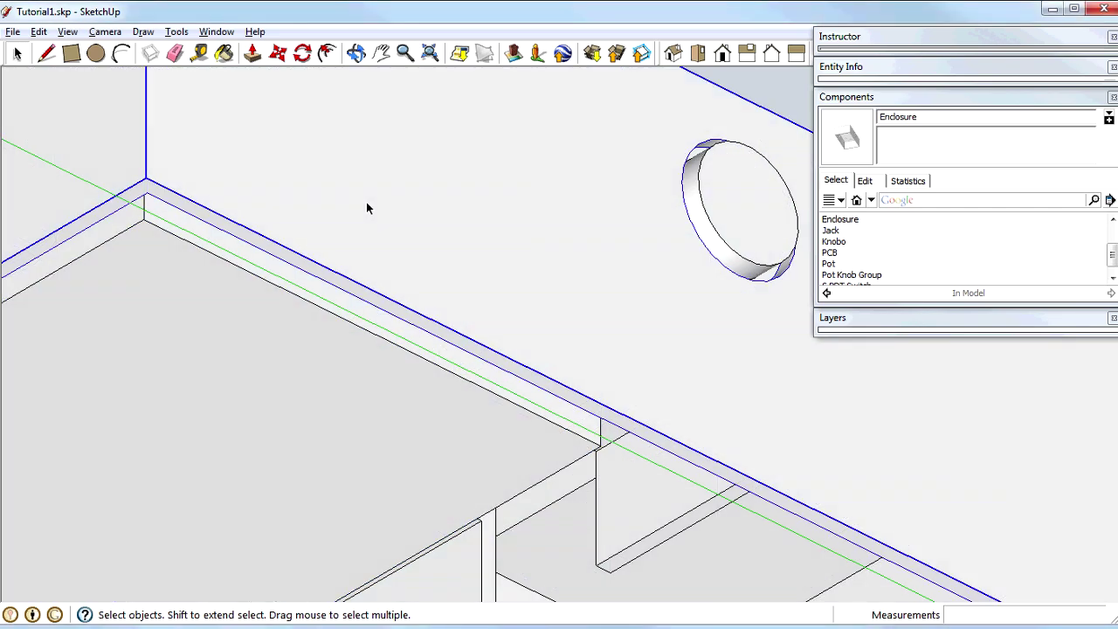
# Step: Hide the Enclosure layer to examine how the PCB fits among the internal parts, and show the layer again
pyautogui.press('z')
pyautogui.moveTo(369, 207); pyautogui.dragTo(432, 456)
pyautogui.press('space')
pyautogui.click(912, 325)
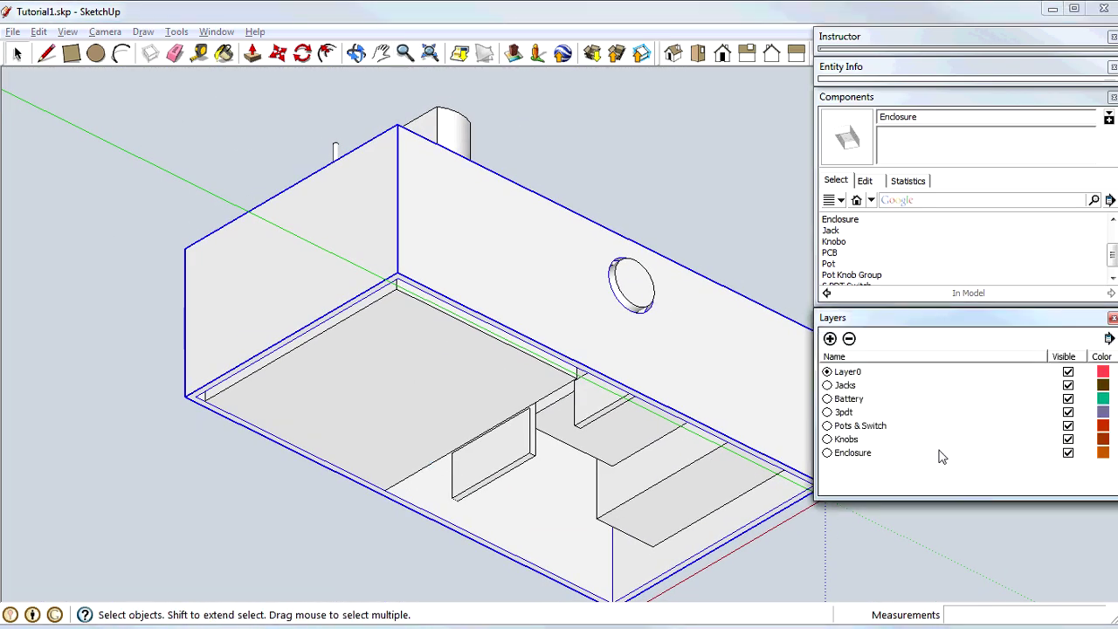
pyautogui.click(1068, 453)
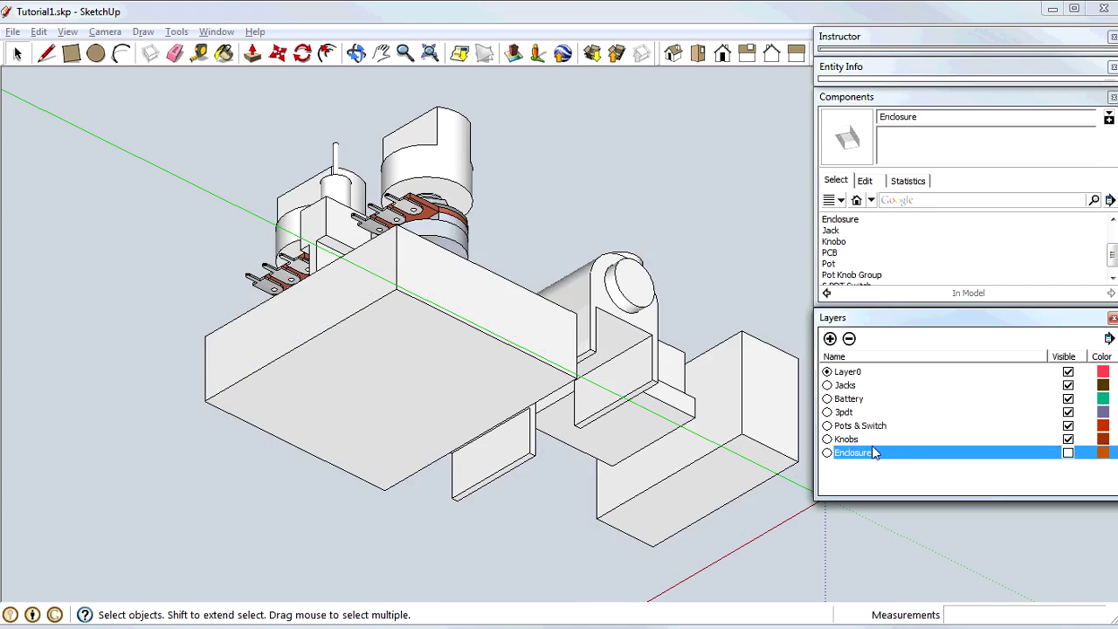
pyautogui.press('o')
pyautogui.moveTo(674, 305); pyautogui.dragTo(635, 518)
pyautogui.moveTo(150, 450); pyautogui.dragTo(639, 444)
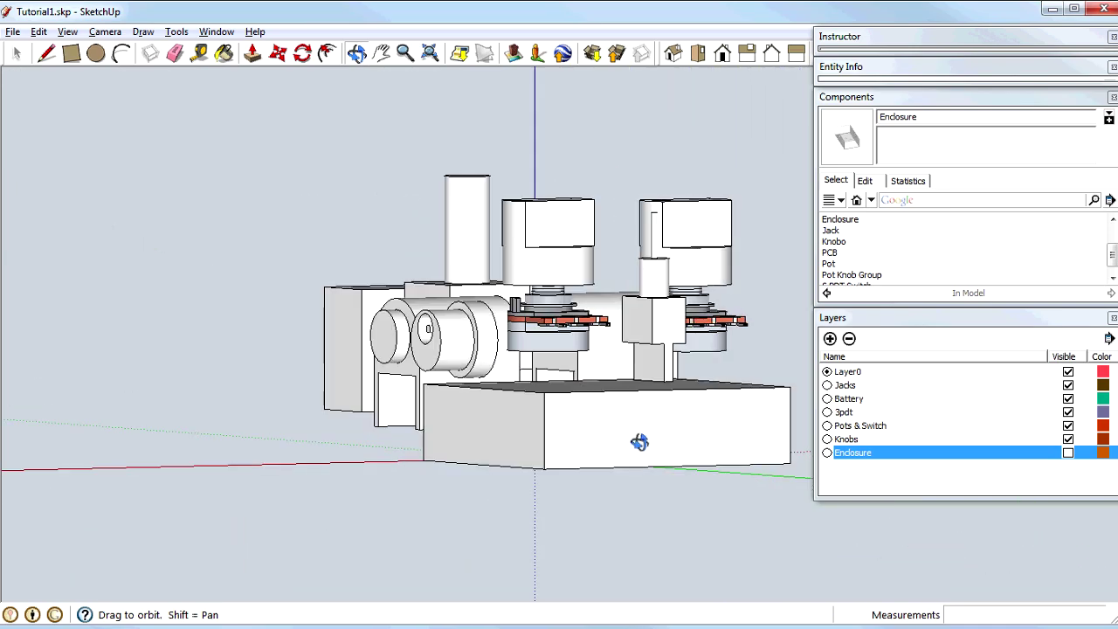
pyautogui.moveTo(422, 419); pyautogui.dragTo(687, 489)
pyautogui.moveTo(322, 452); pyautogui.dragTo(340, 414)
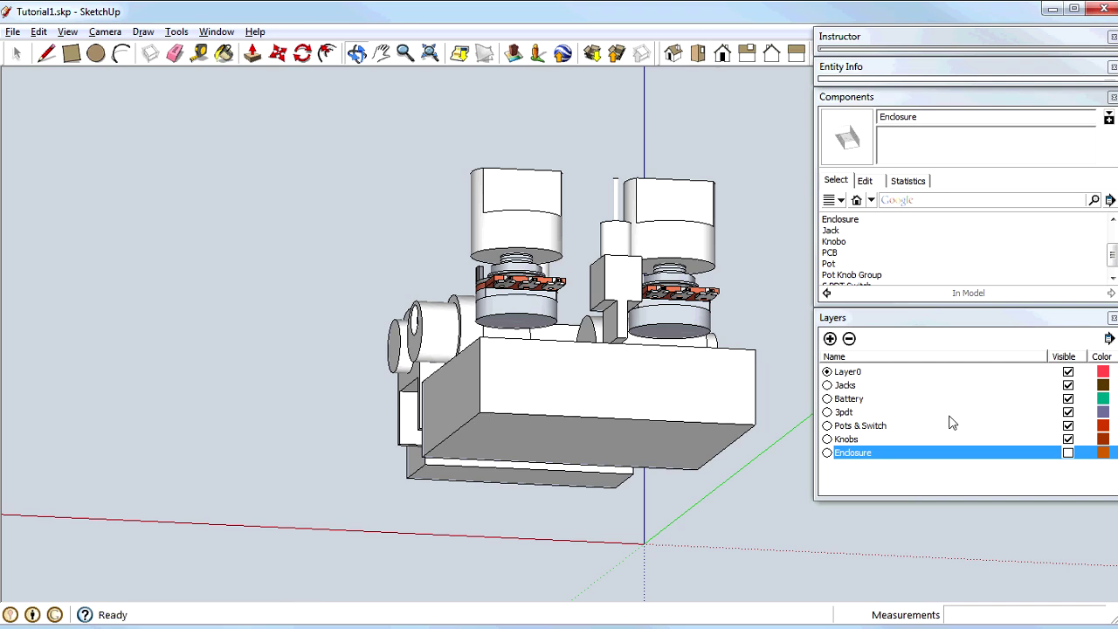
pyautogui.click(1069, 453)
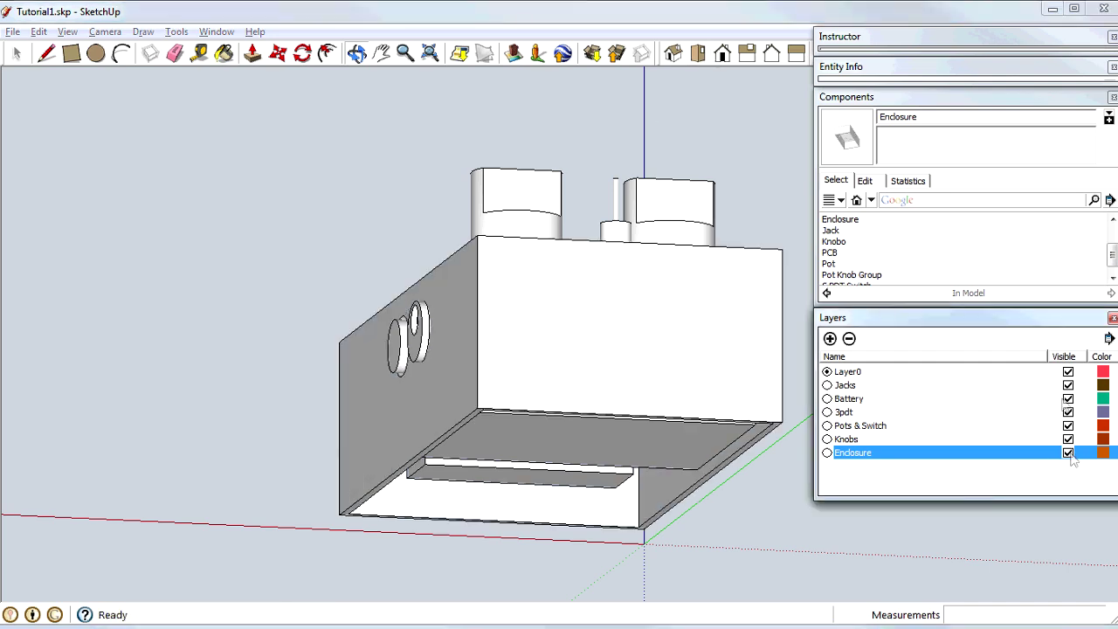
# Step: In the standard top view, make Enclosure the active layer and hide every other layer
pyautogui.click(694, 56)
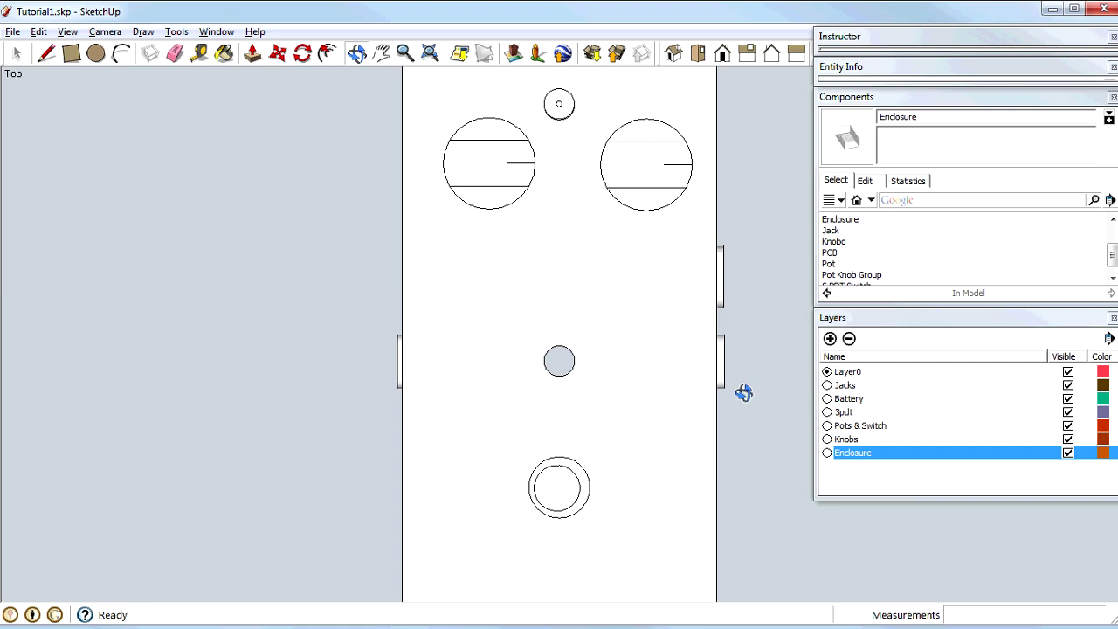
pyautogui.press('z')
pyautogui.moveTo(667, 357); pyautogui.dragTo(669, 399)
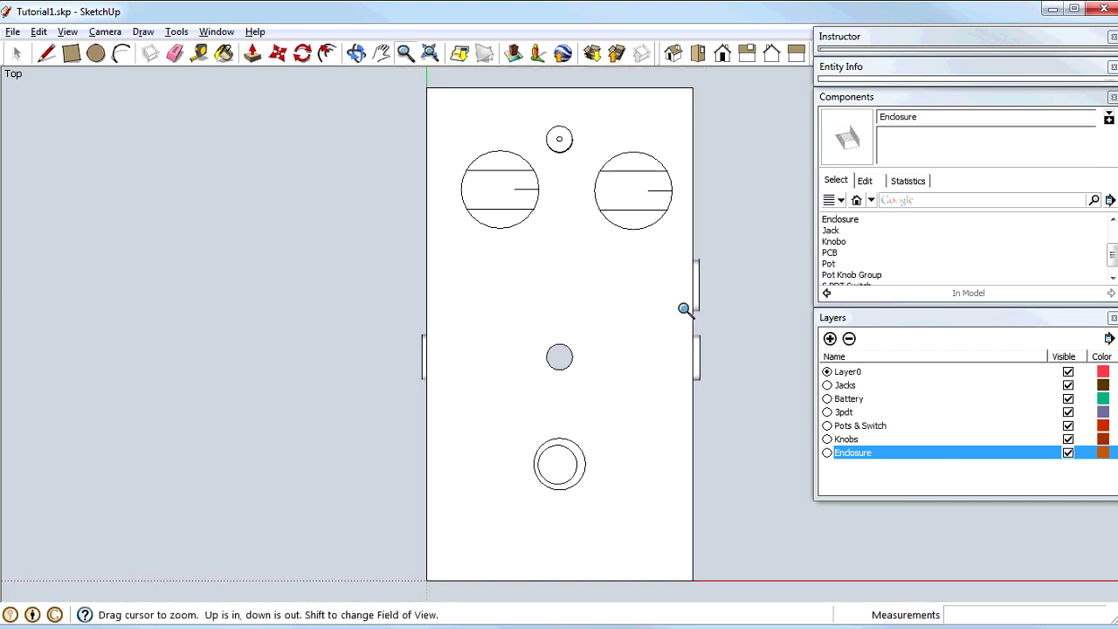
pyautogui.moveTo(644, 364); pyautogui.dragTo(647, 358)
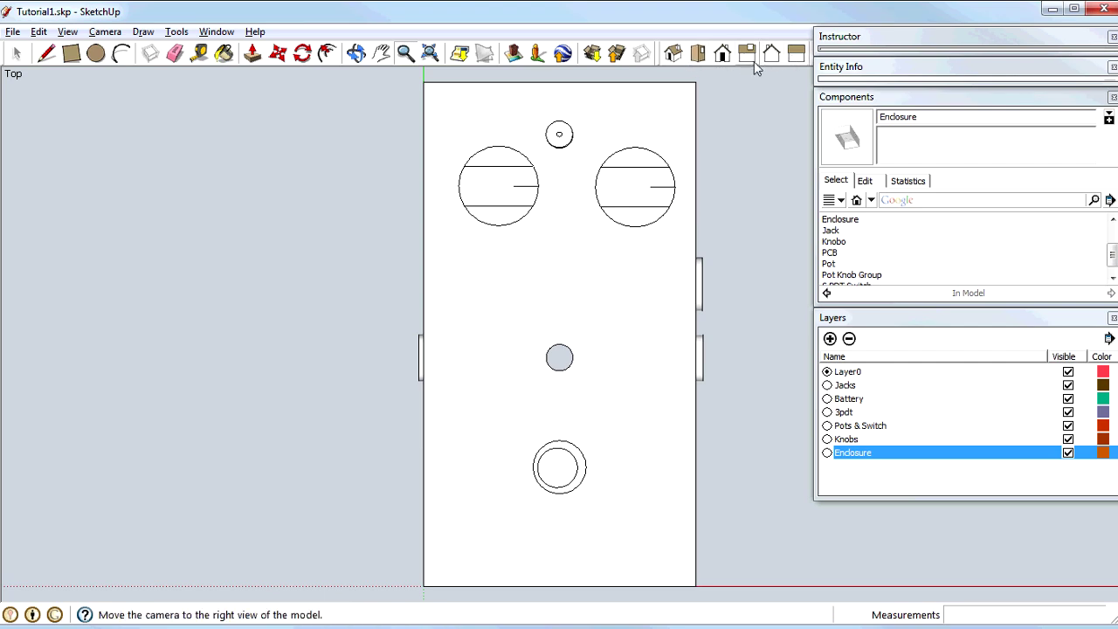
pyautogui.press('space')
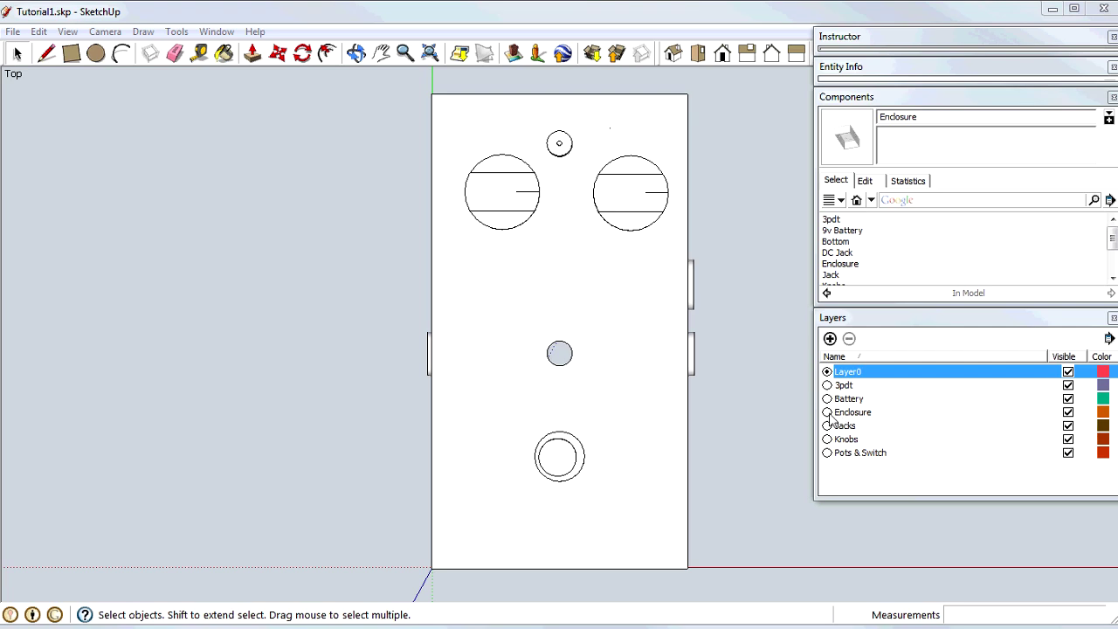
pyautogui.click(828, 414)
pyautogui.click(1068, 372)
pyautogui.click(1068, 385)
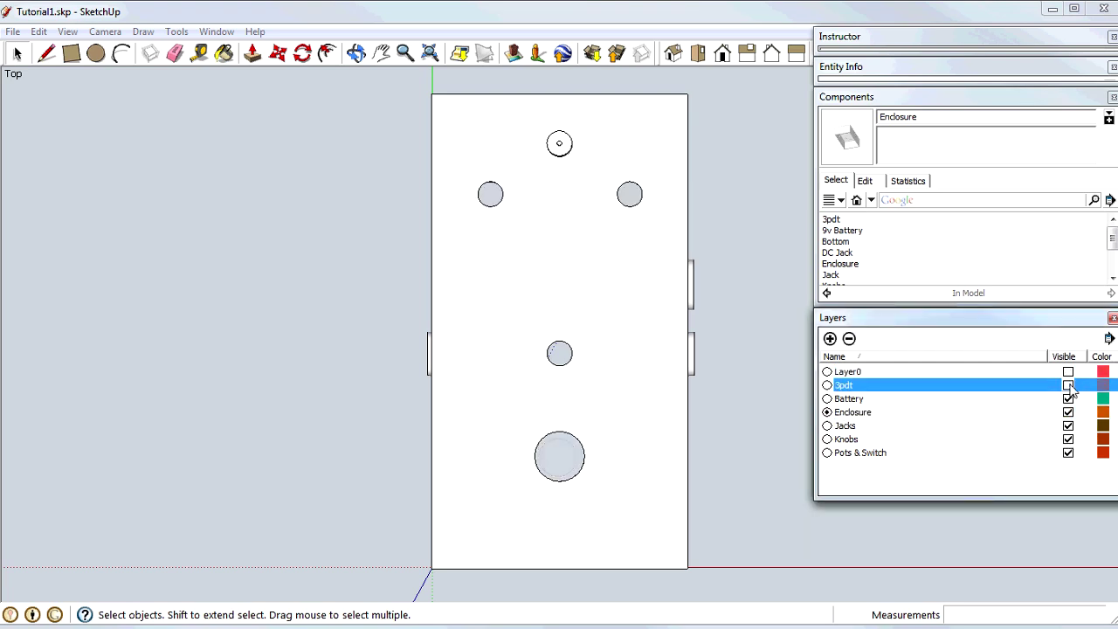
pyautogui.click(1069, 399)
pyautogui.click(1069, 426)
pyautogui.click(1069, 439)
pyautogui.click(1068, 452)
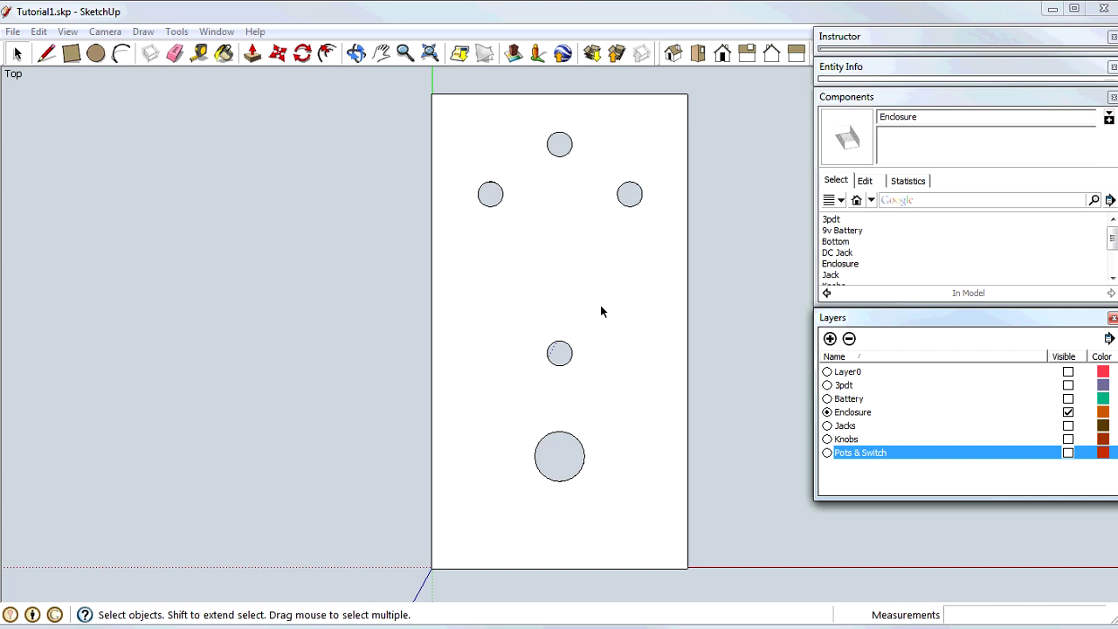
# Step: Draw a 4 3/4 by 2 9/16 inch rectangle over the enclosure's top face from corner to opposite corner
pyautogui.press('r')
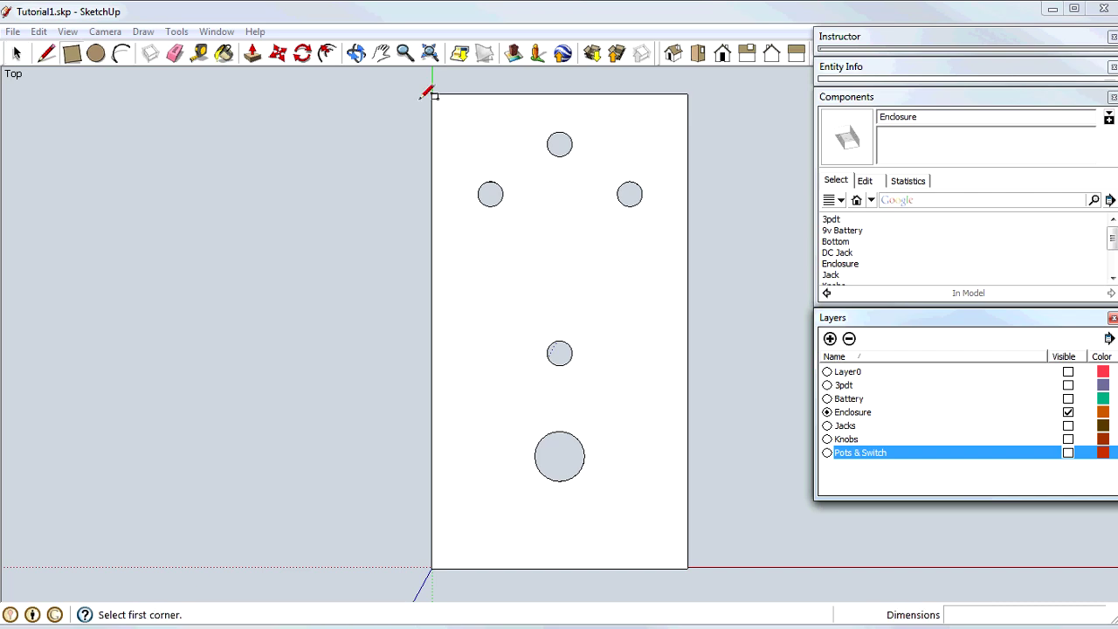
pyautogui.click(432, 94)
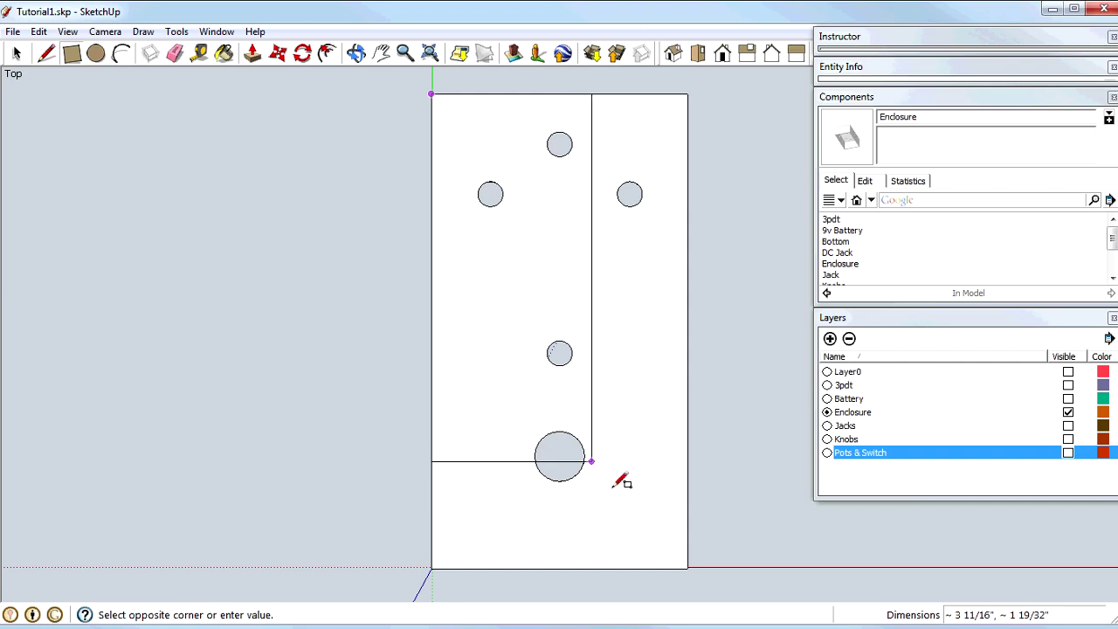
pyautogui.click(698, 565)
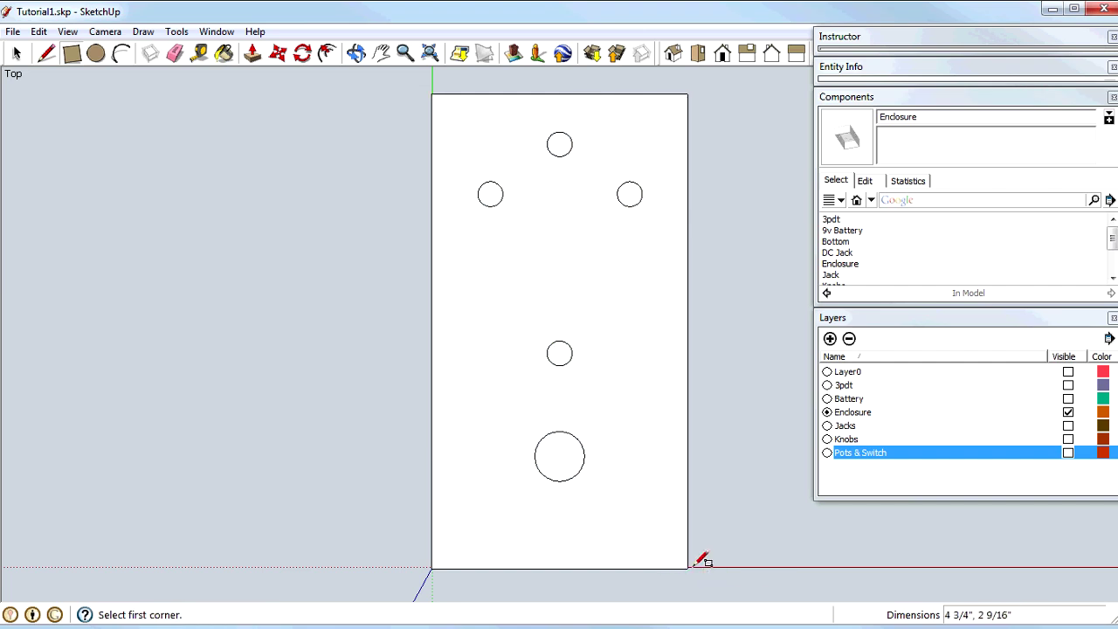
# Step: Select the rectangle's face on the enclosure top and add a layer named Drilling Template
pyautogui.press('space')
pyautogui.click(618, 281)
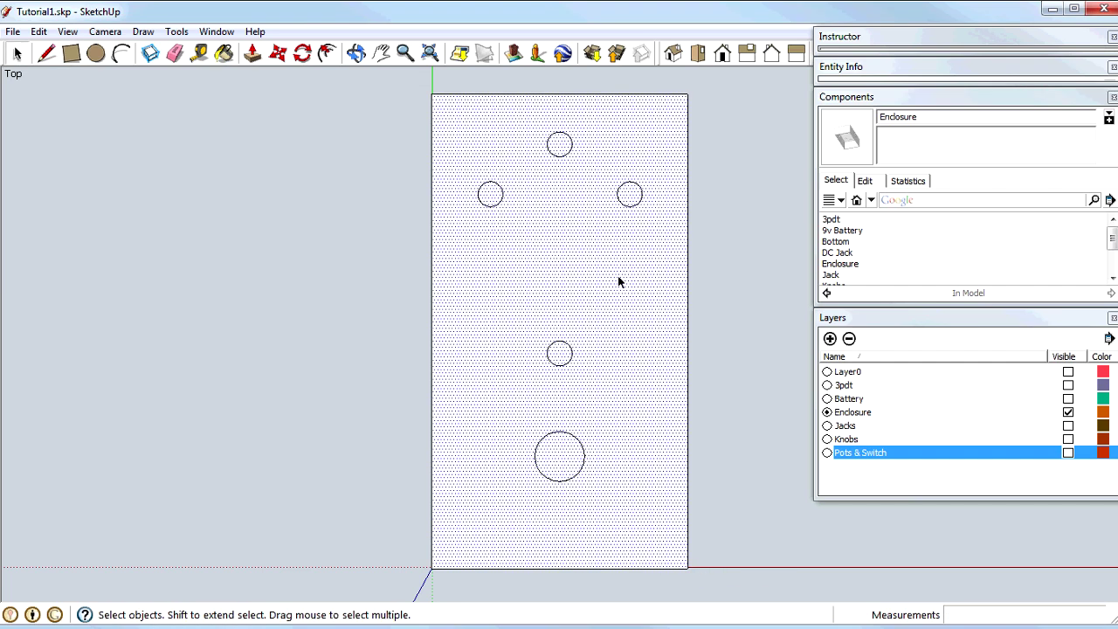
pyautogui.click(830, 338)
pyautogui.write('Di')
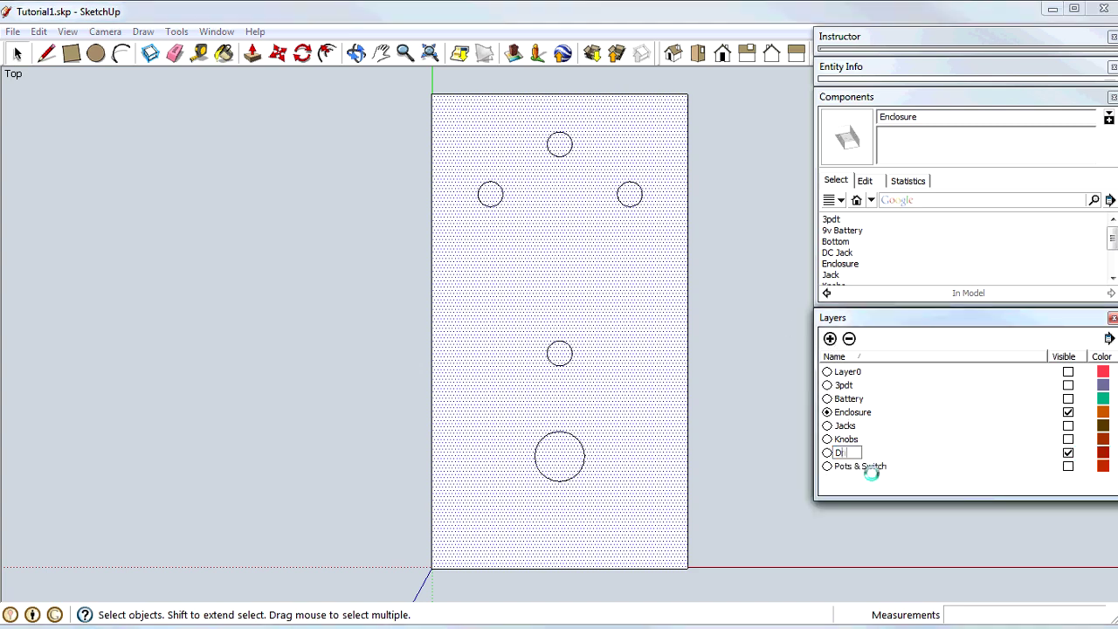
pyautogui.write('rilling Template')
pyautogui.press('Return')
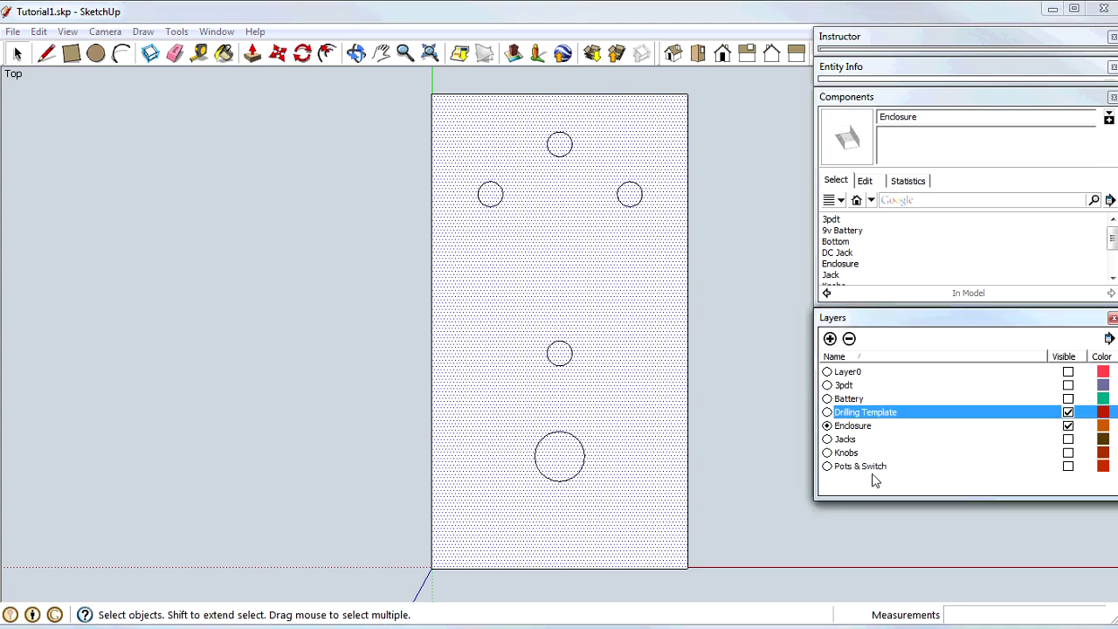
# Step: Assign the selected face to the Drilling Template layer and make that layer active
pyautogui.click(861, 69)
pyautogui.click(975, 115)
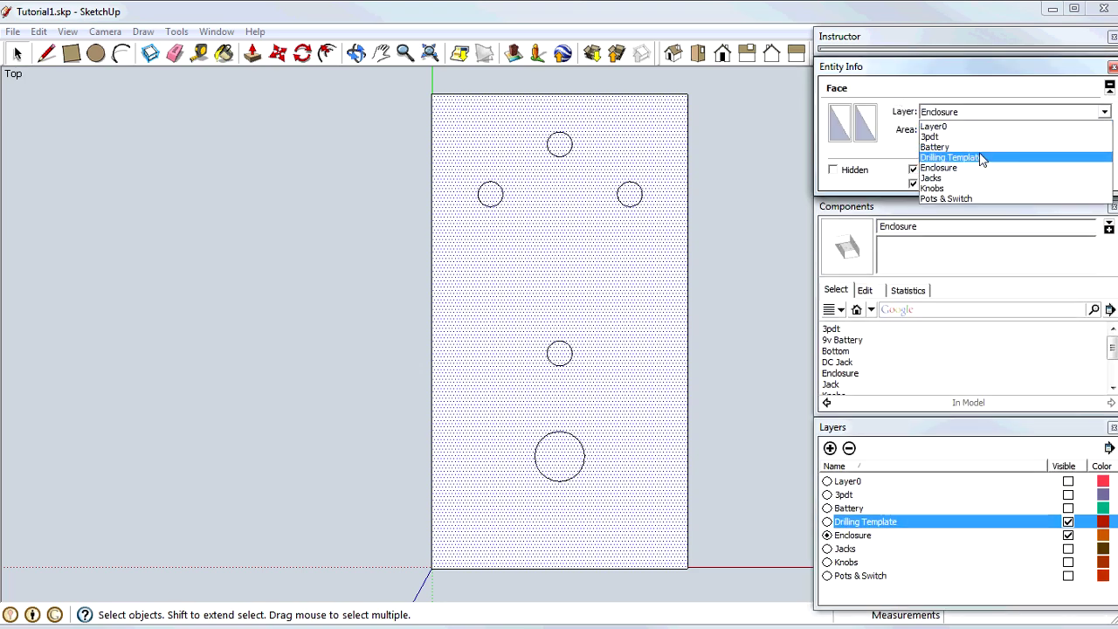
pyautogui.click(981, 157)
pyautogui.click(969, 69)
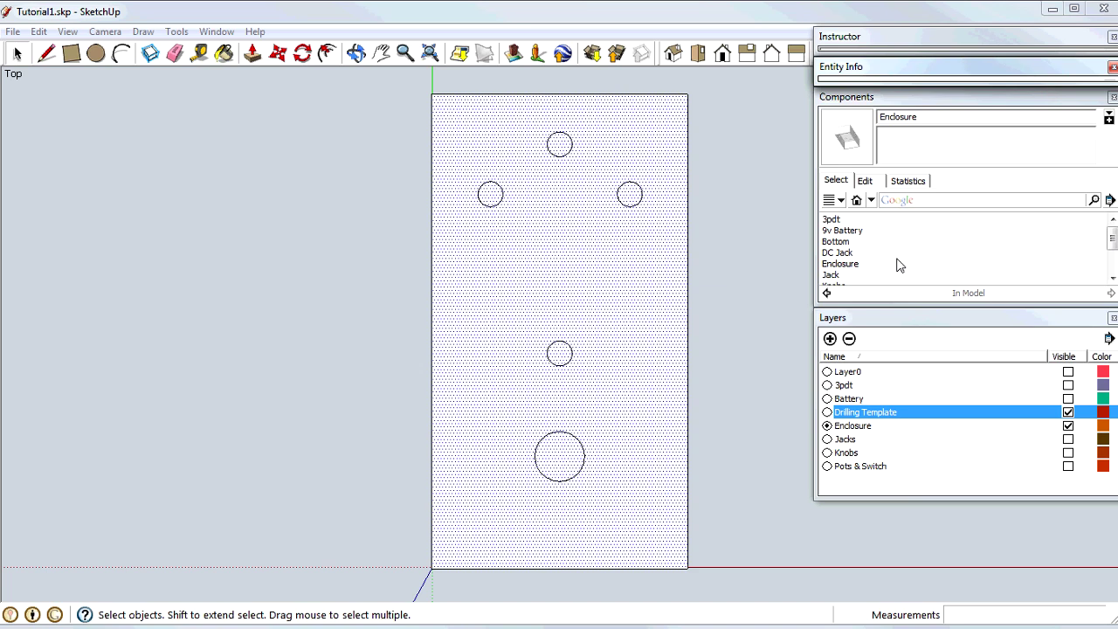
pyautogui.click(827, 413)
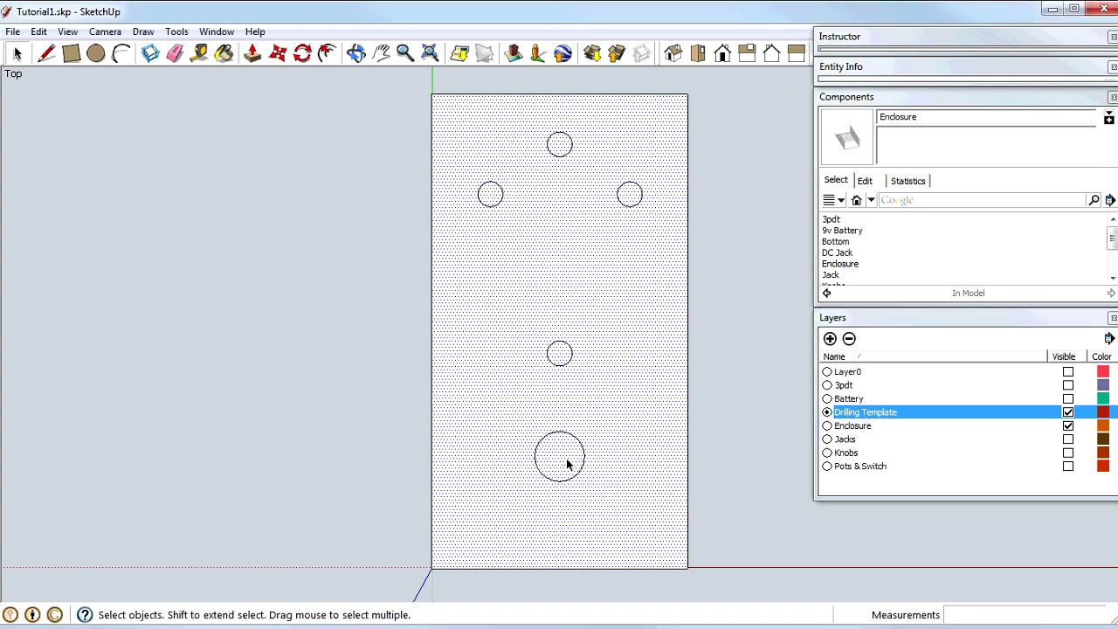
# Step: Draw circles of 1/32 inch radius at the centers of the large footswitch hole and the small hole just above it
pyautogui.press('c')
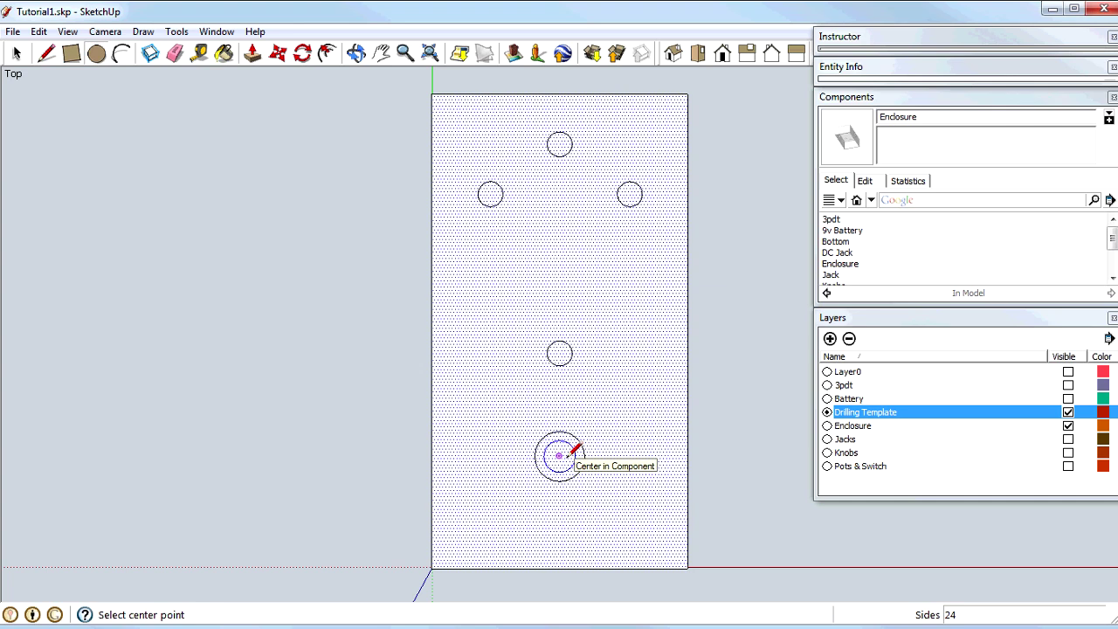
pyautogui.click(571, 455)
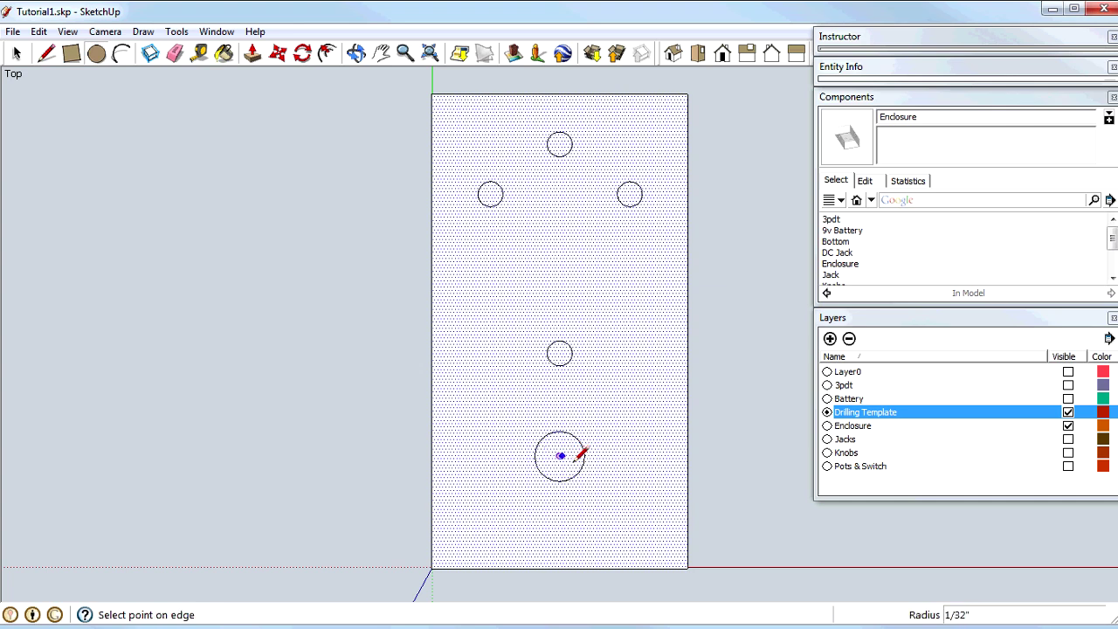
pyautogui.click(575, 456)
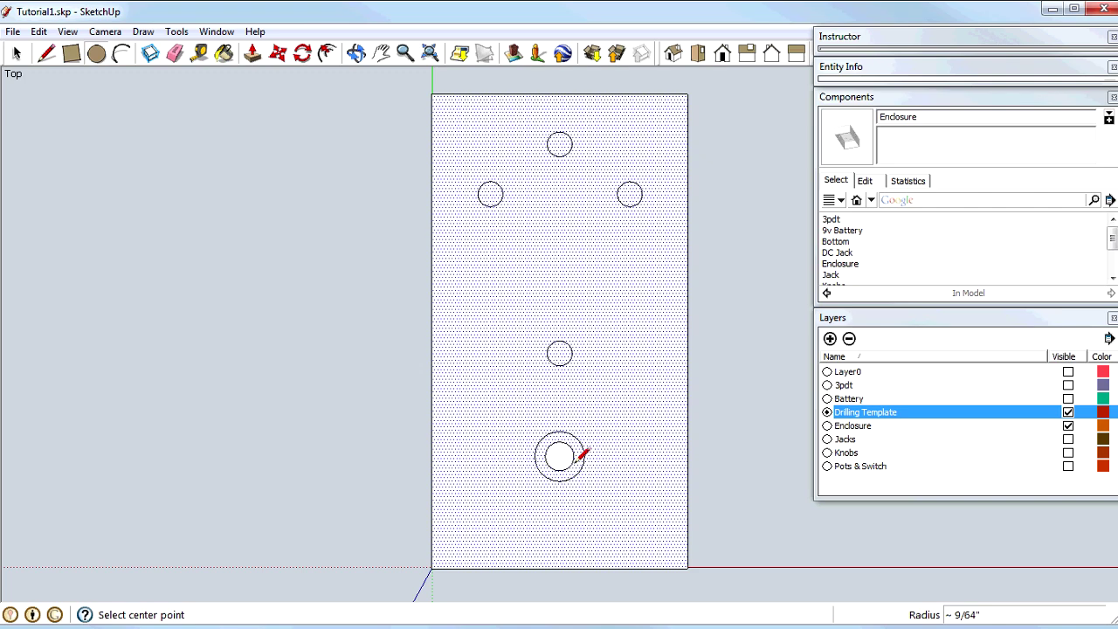
pyautogui.hotkey('ctrl', 'z')
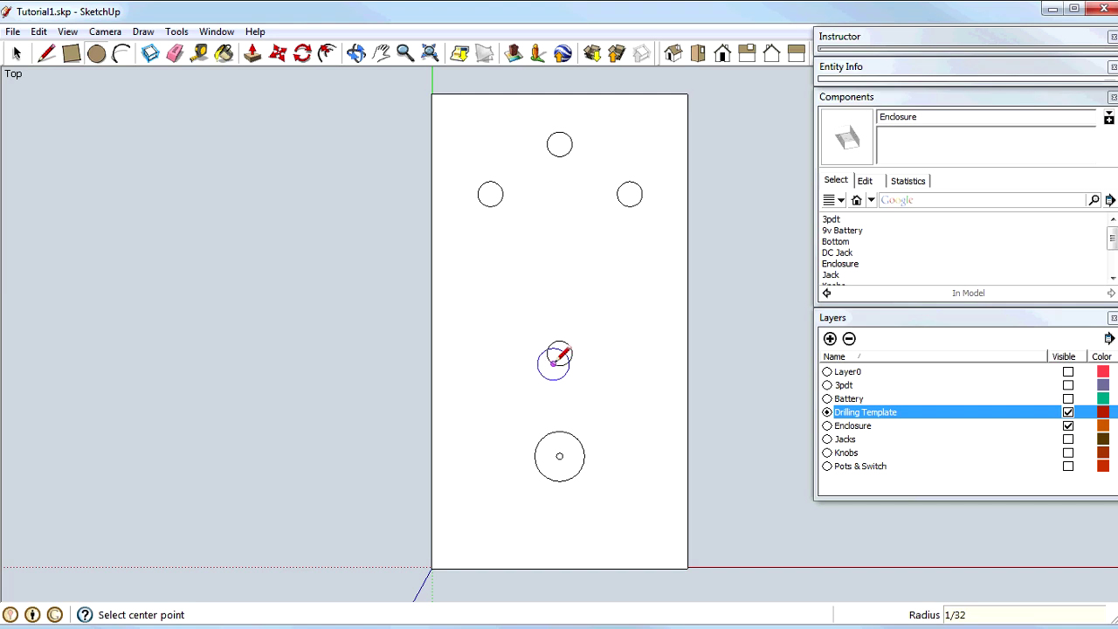
pyautogui.click(559, 353)
pyautogui.click(582, 372)
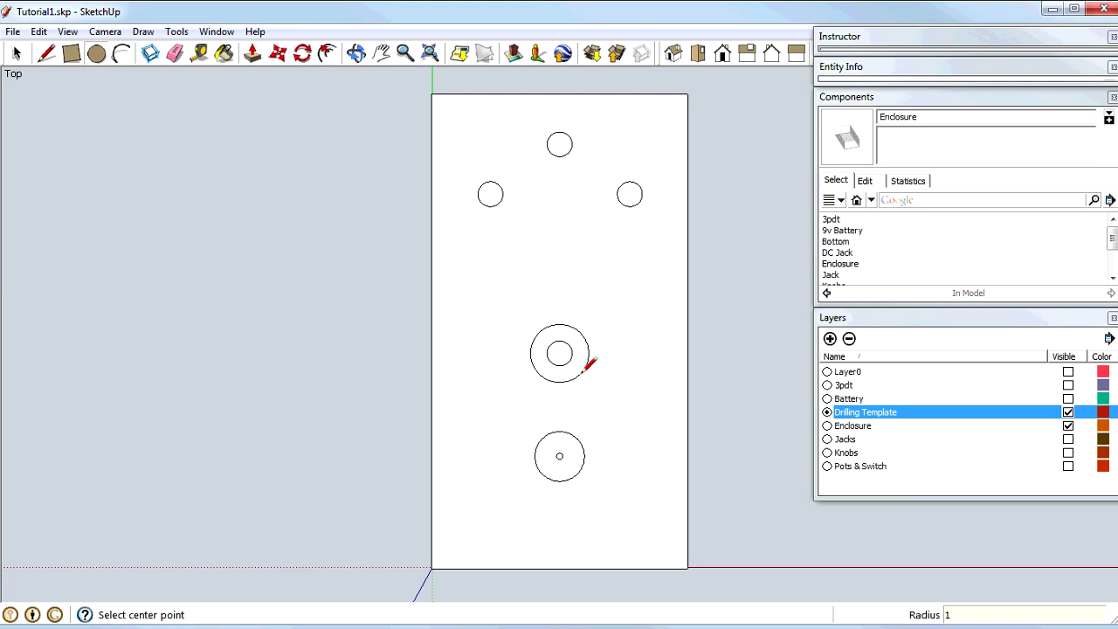
pyautogui.press('Return')
# Step: Draw a center-mark circle of 1/32 inch radius in each of the three holes near the top end of the enclosure face
pyautogui.click(490, 193)
pyautogui.click(518, 196)
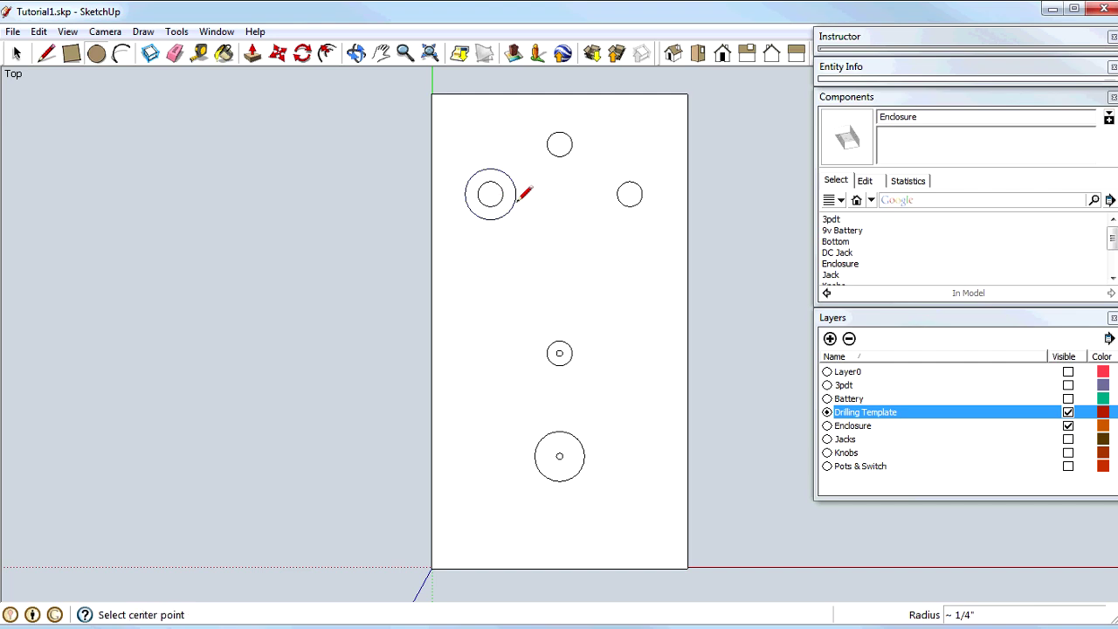
pyautogui.write('1/32')
pyautogui.press('Return')
pyautogui.click(559, 143)
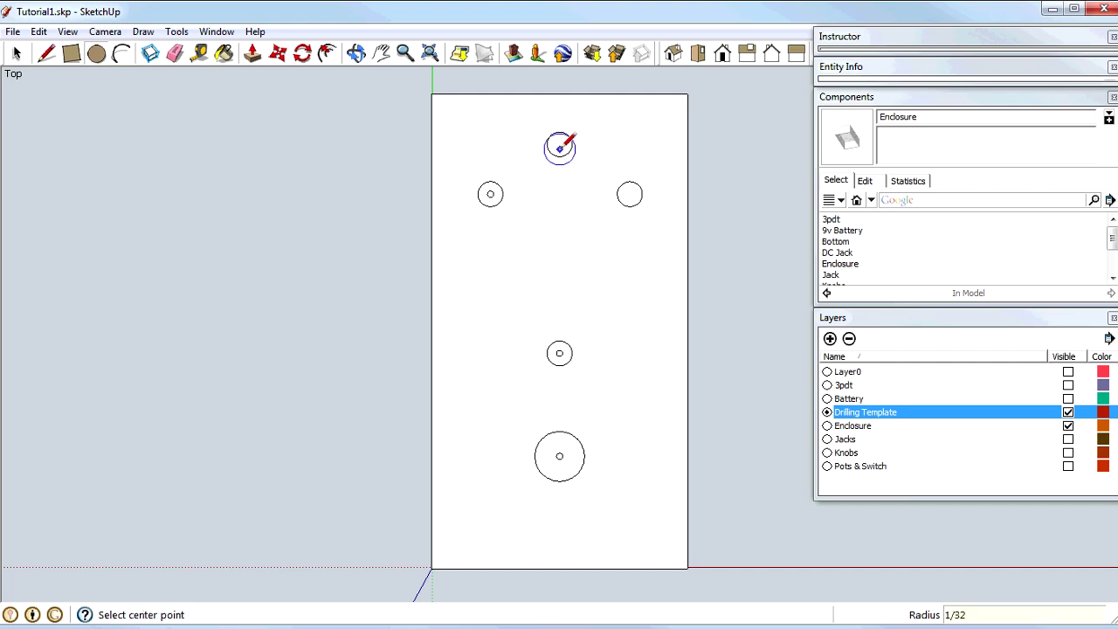
pyautogui.click(560, 143)
pyautogui.write('1/32')
pyautogui.press('Return')
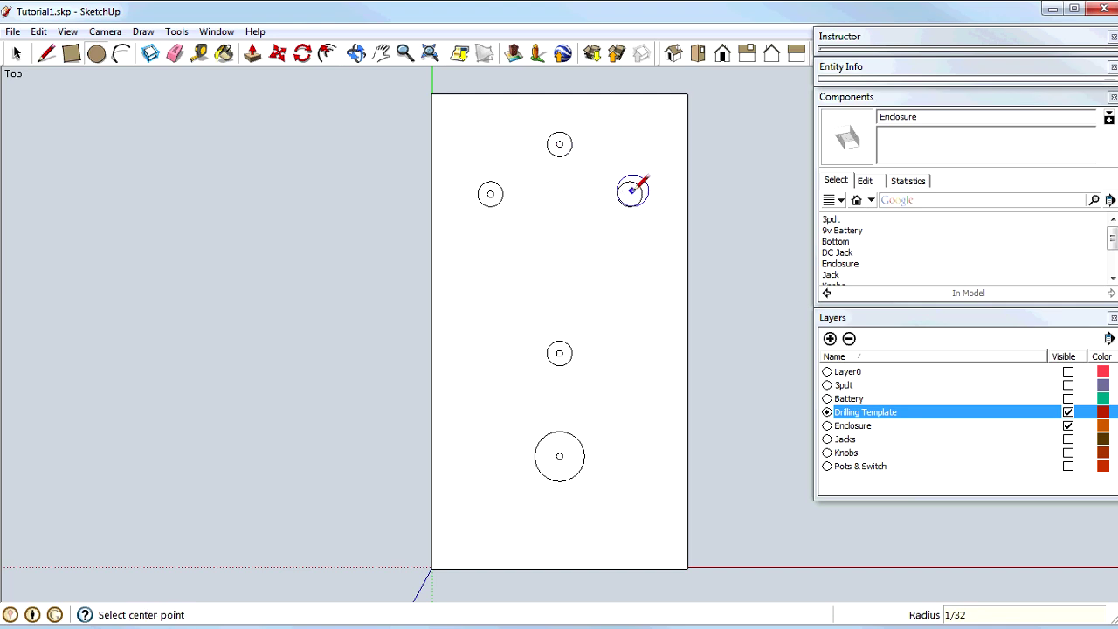
pyautogui.click(629, 194)
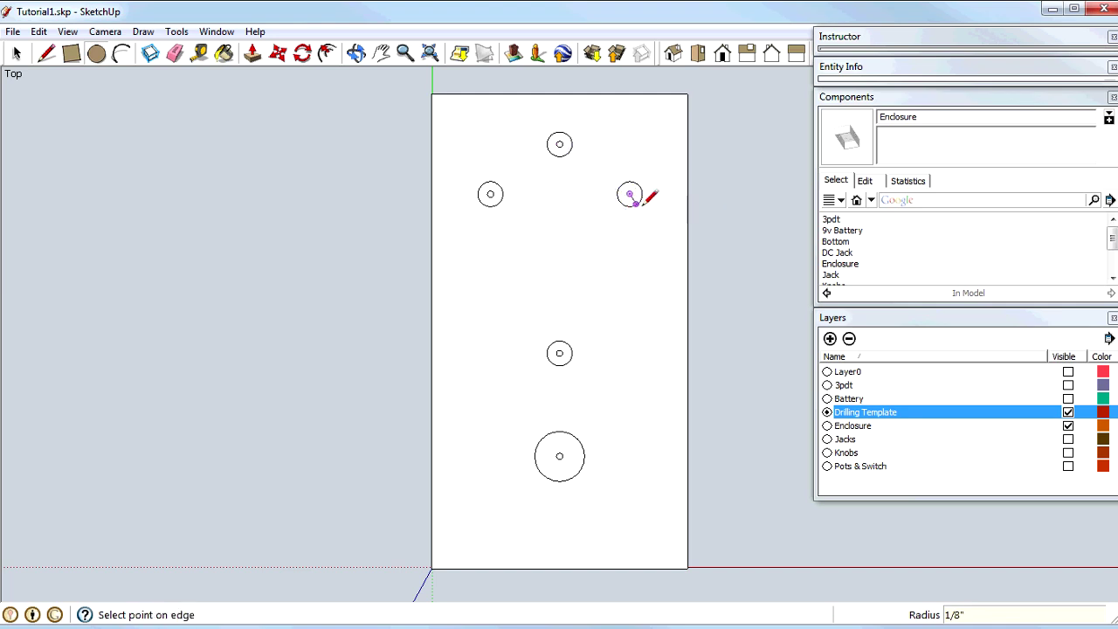
pyautogui.press('Return')
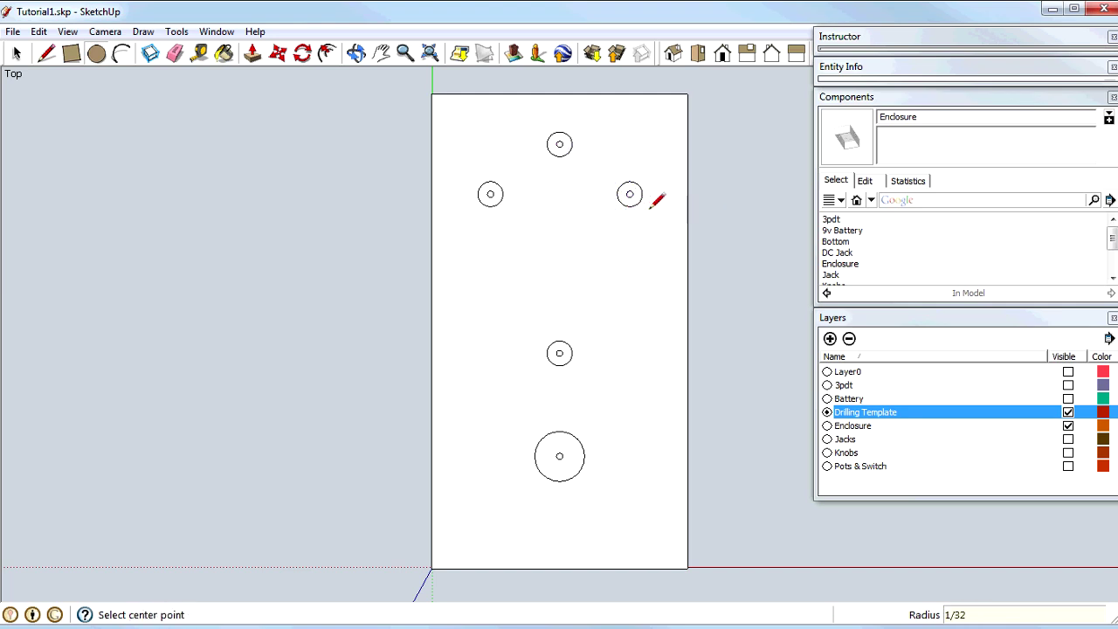
# Step: Hide the Enclosure layer to examine the drilling template on its own, and show the layer again
pyautogui.click(1067, 426)
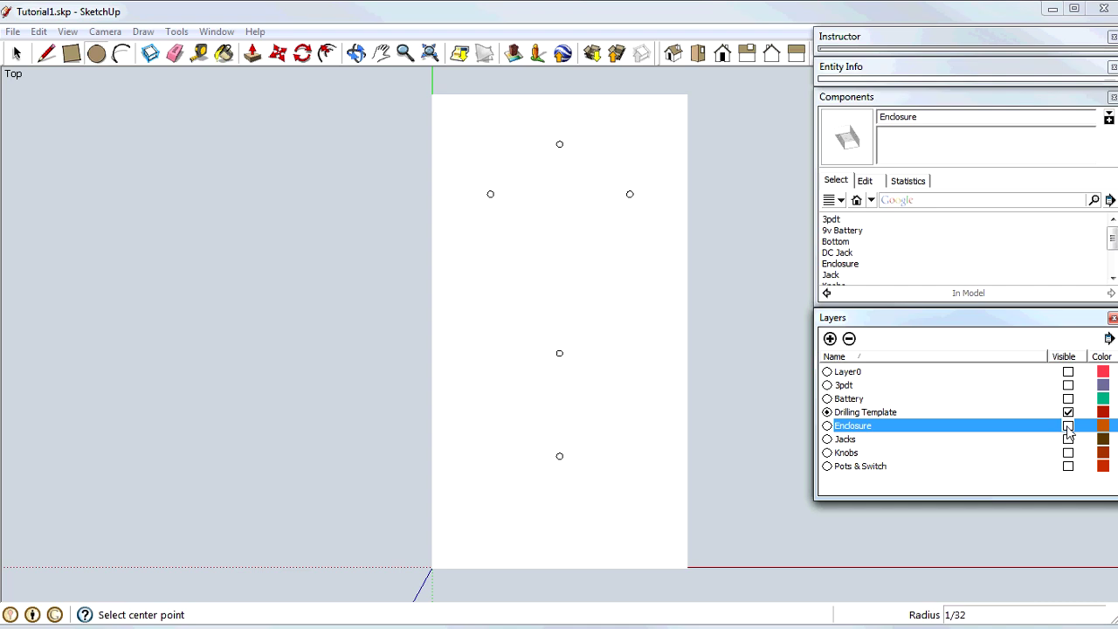
pyautogui.press('space')
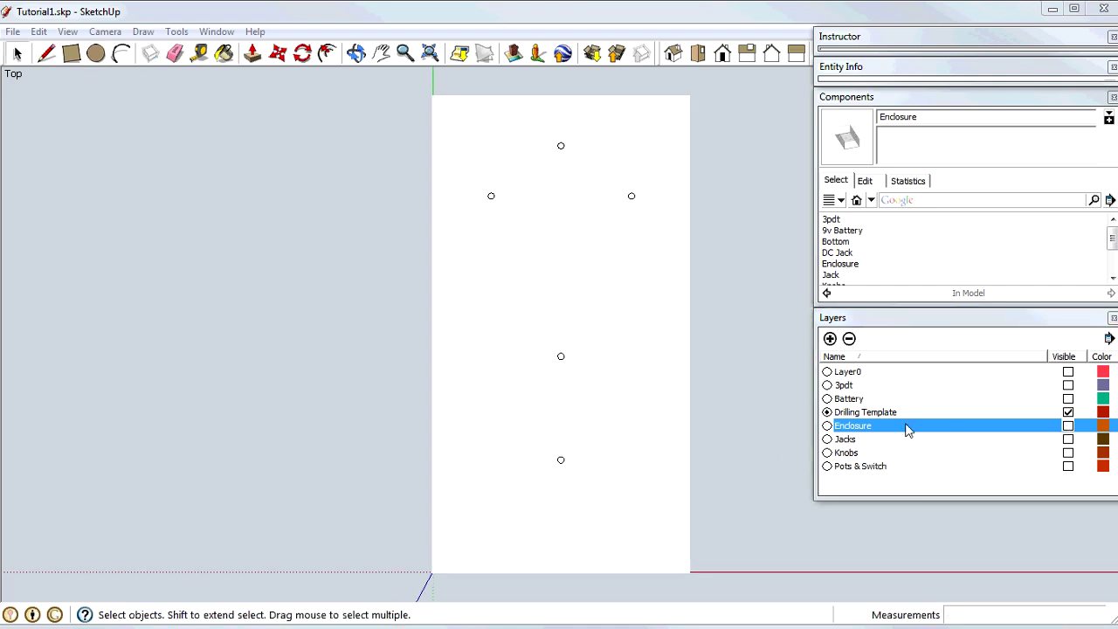
pyautogui.click(1068, 426)
# Step: Draw a rectangle from corner to opposite corner over the enclosure's long side face that has two jack holes
pyautogui.press('o')
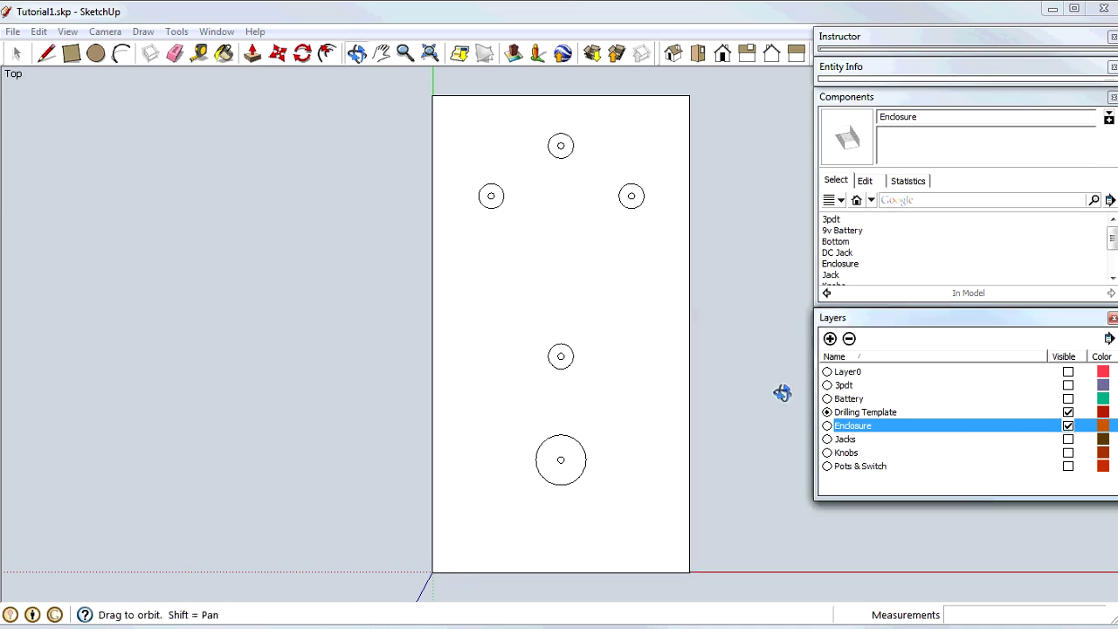
pyautogui.moveTo(779, 392); pyautogui.dragTo(367, 134)
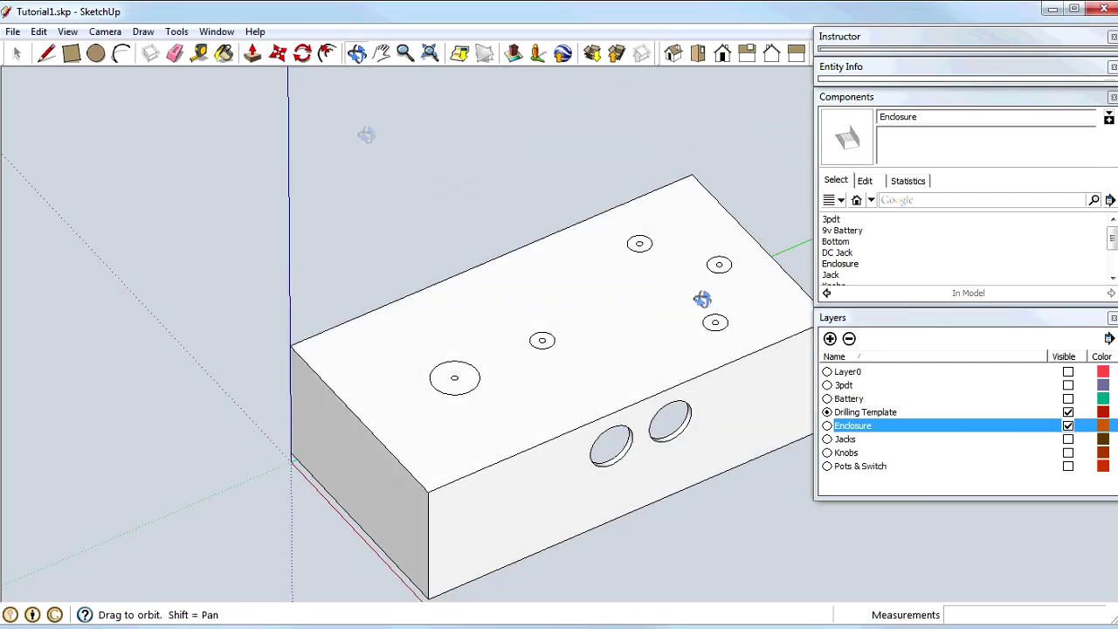
pyautogui.moveTo(717, 409); pyautogui.dragTo(579, 361)
pyautogui.press('r')
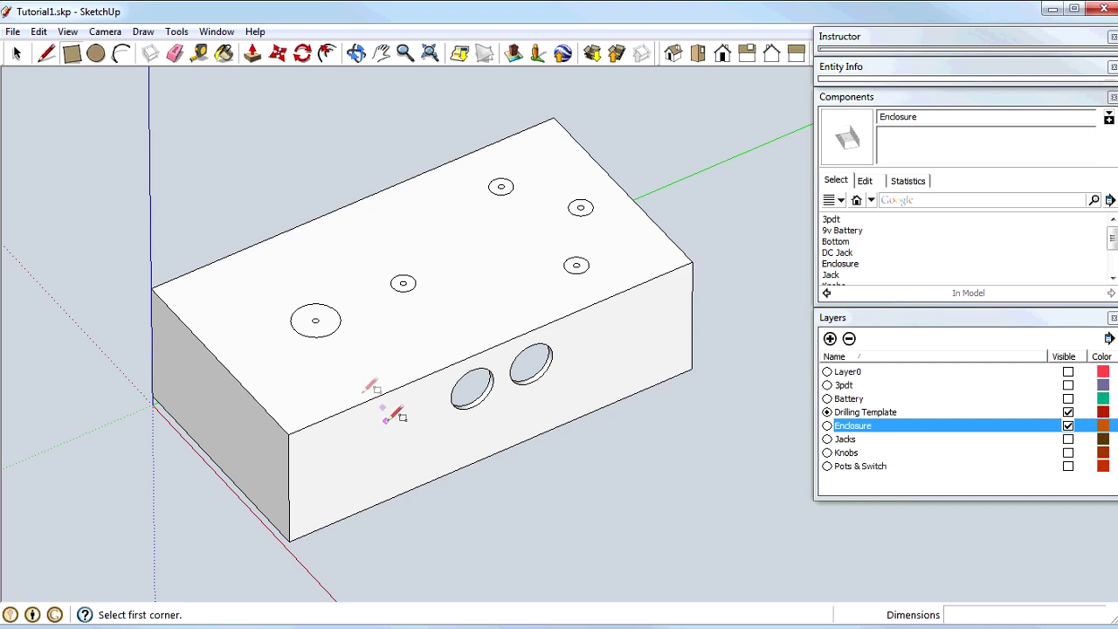
pyautogui.click(289, 434)
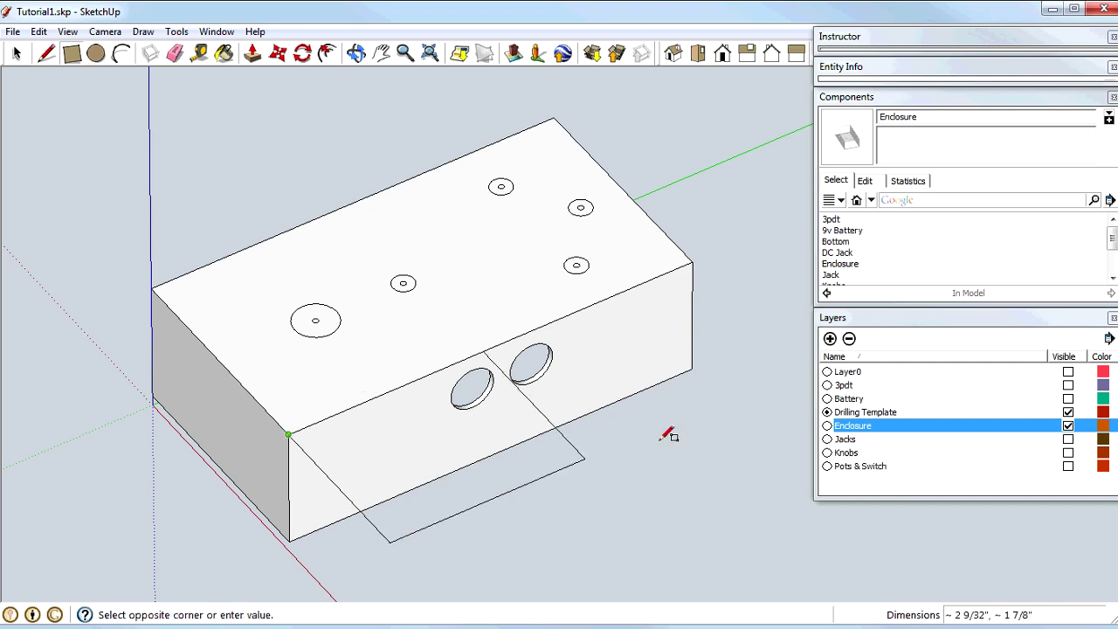
pyautogui.click(693, 369)
# Step: Draw a circle of 1/32 inch radius at the center of each of the two jack holes on the side face
pyautogui.press('c')
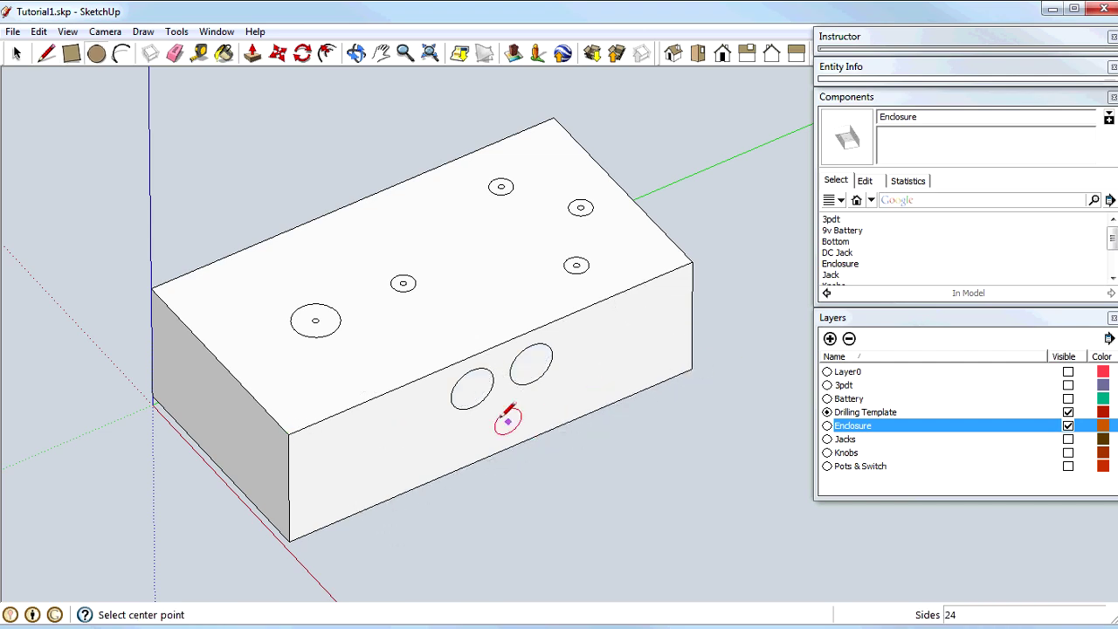
pyautogui.click(471, 388)
pyautogui.write('1/32')
pyautogui.press('Return')
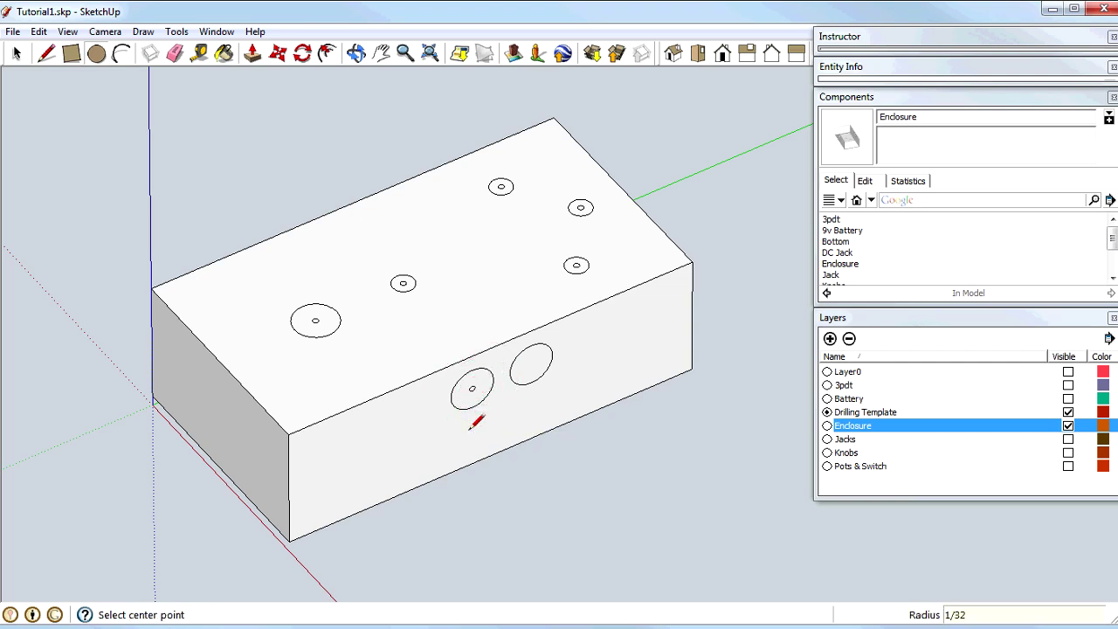
pyautogui.click(531, 363)
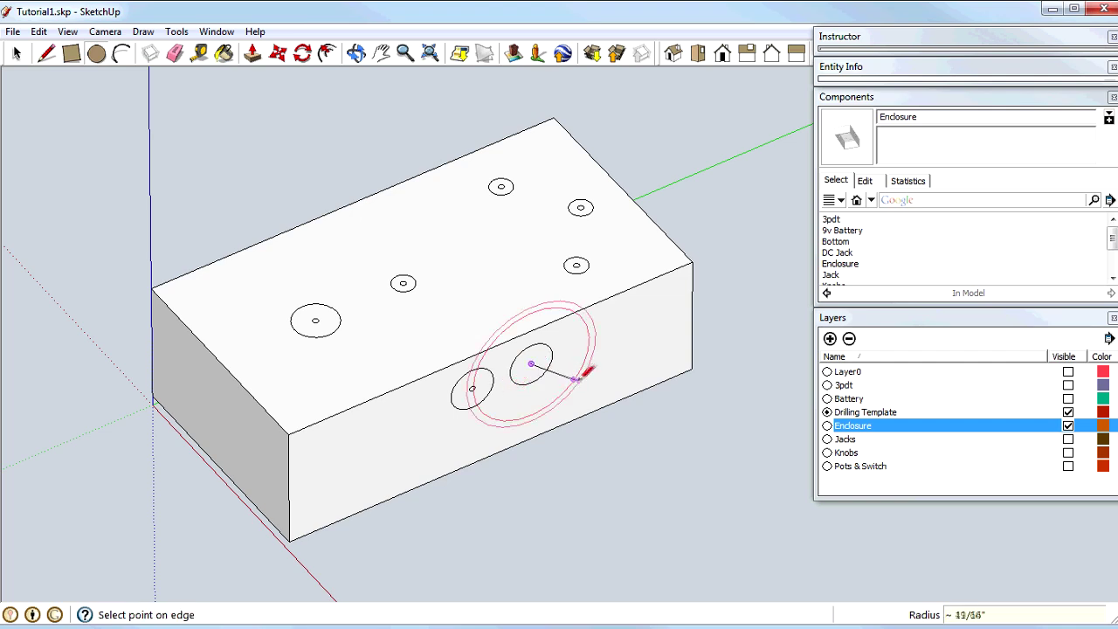
pyautogui.write('1/32')
pyautogui.press('Return')
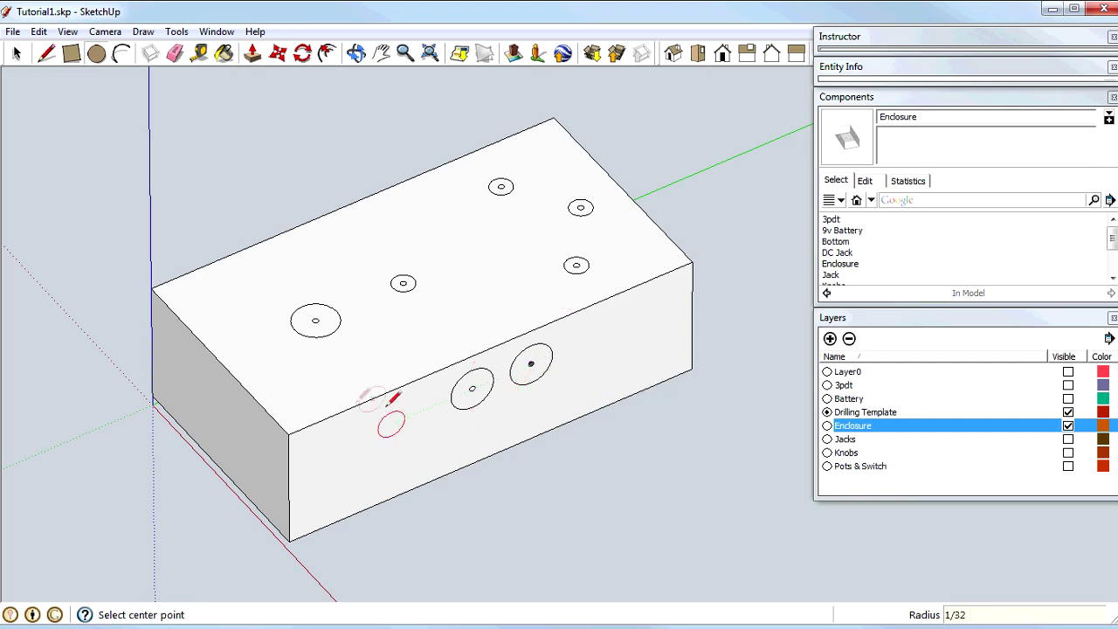
# Step: Draw a rectangle from corner to opposite corner over the opposite long side face, which has a single jack hole
pyautogui.press('o')
pyautogui.moveTo(211, 334); pyautogui.dragTo(804, 201)
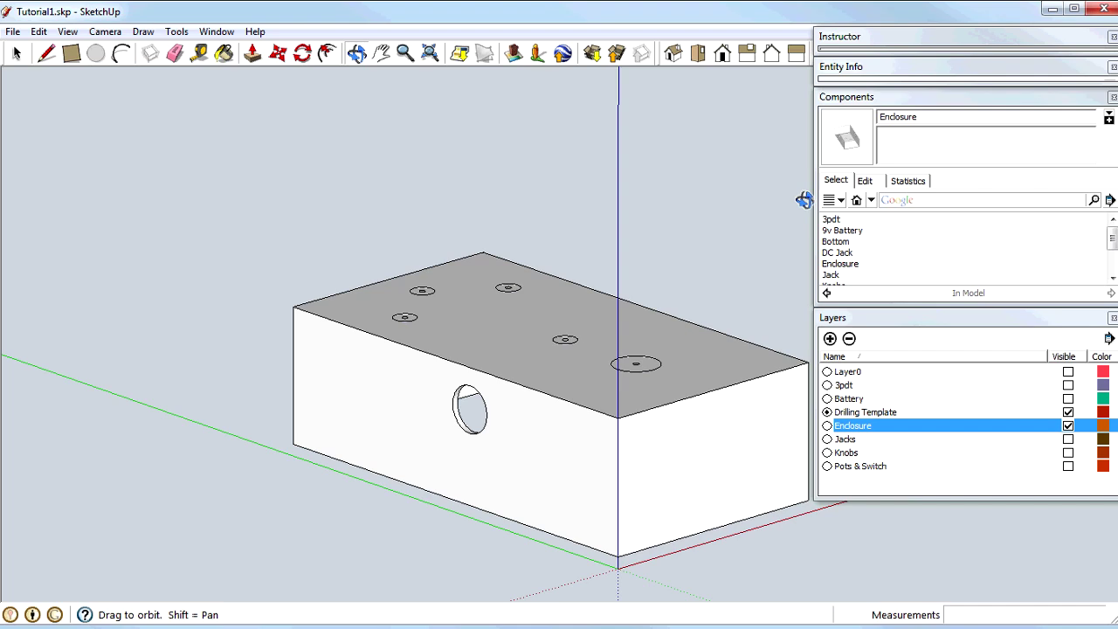
pyautogui.press('r')
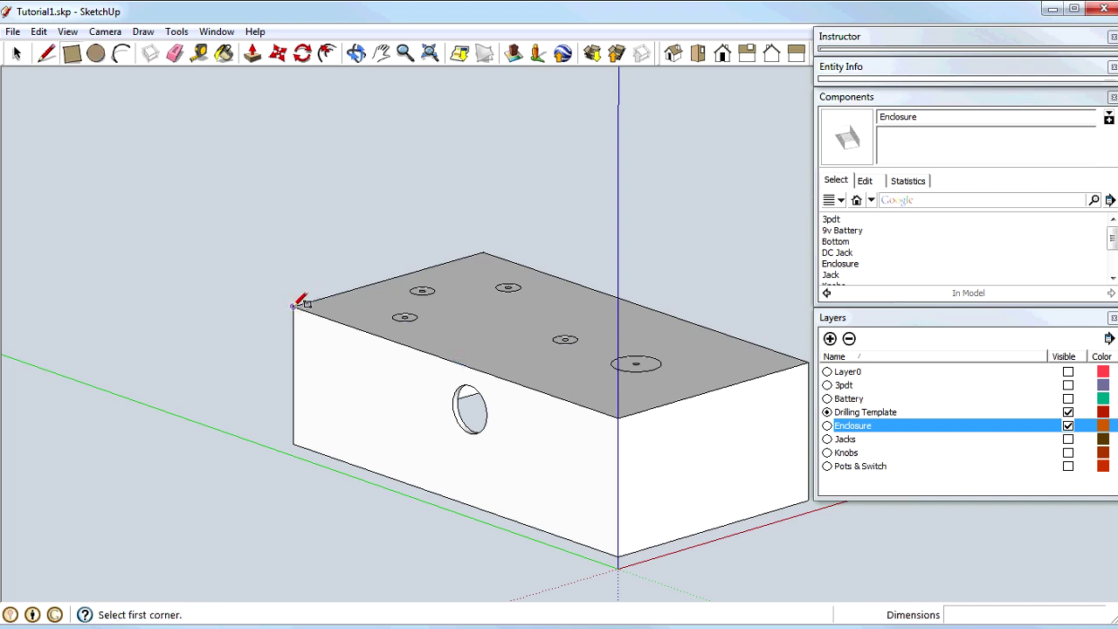
pyautogui.click(293, 307)
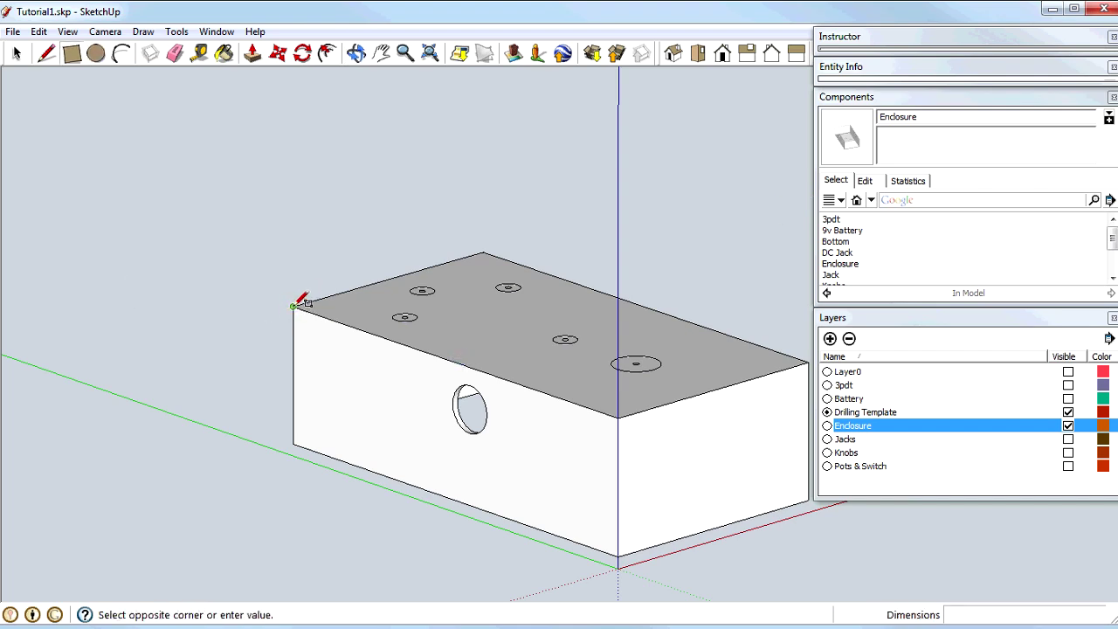
pyautogui.click(619, 556)
# Step: Draw a circle of 1/32 inch radius at the center of the single side jack hole
pyautogui.press('c')
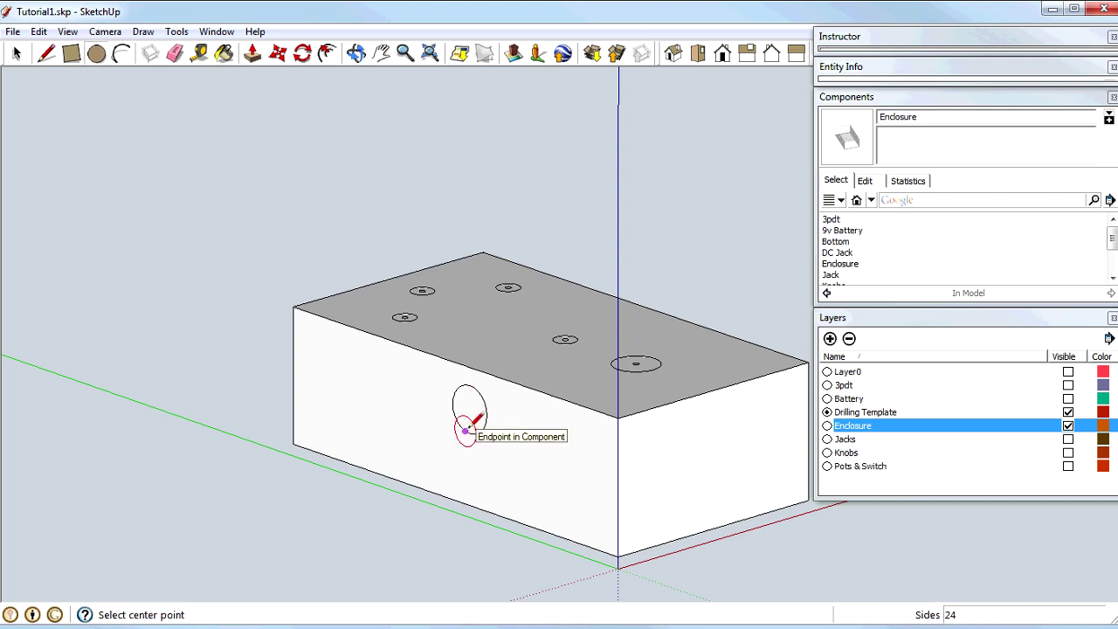
pyautogui.click(469, 409)
pyautogui.write('1/32')
pyautogui.press('Return')
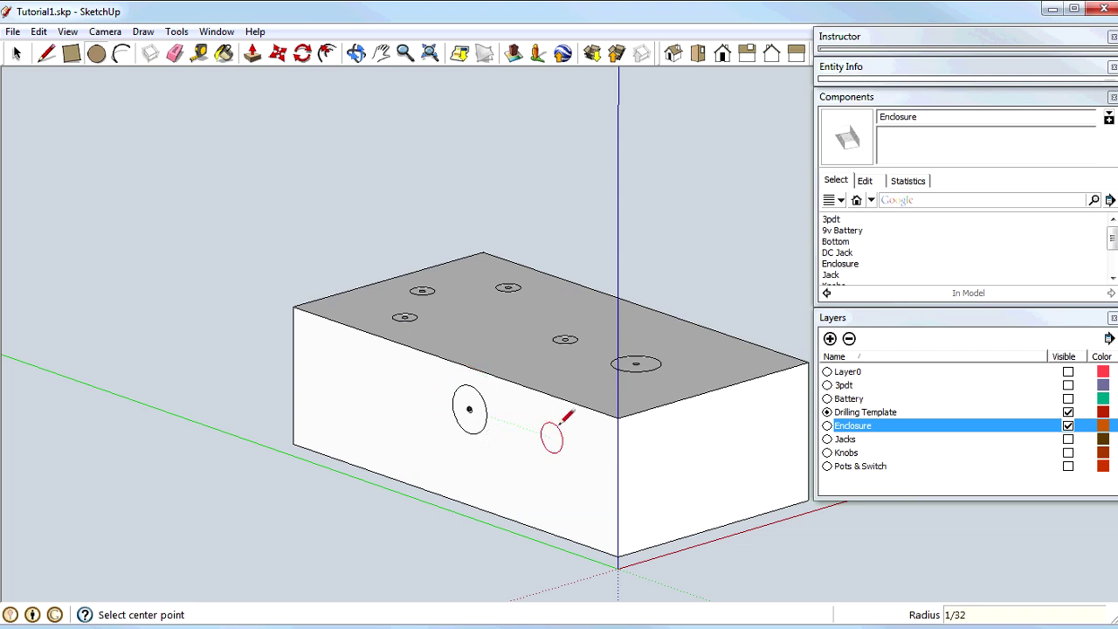
# Step: Return to the standard top view and switch the camera from perspective to parallel projection
pyautogui.press('o')
pyautogui.moveTo(658, 305); pyautogui.dragTo(439, 432)
pyautogui.press('space')
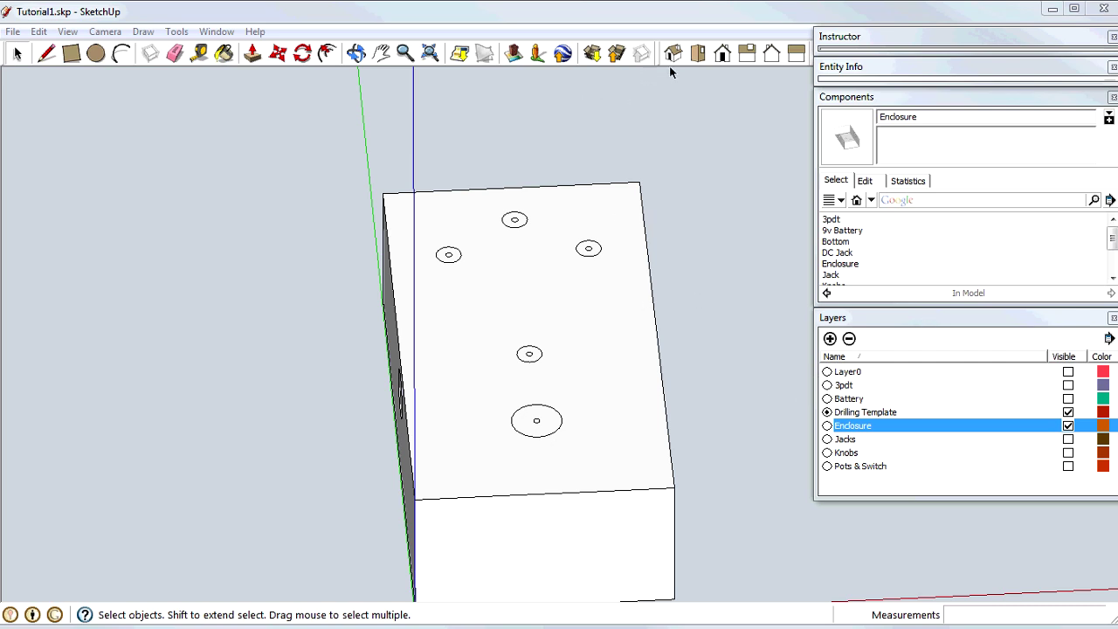
pyautogui.click(697, 61)
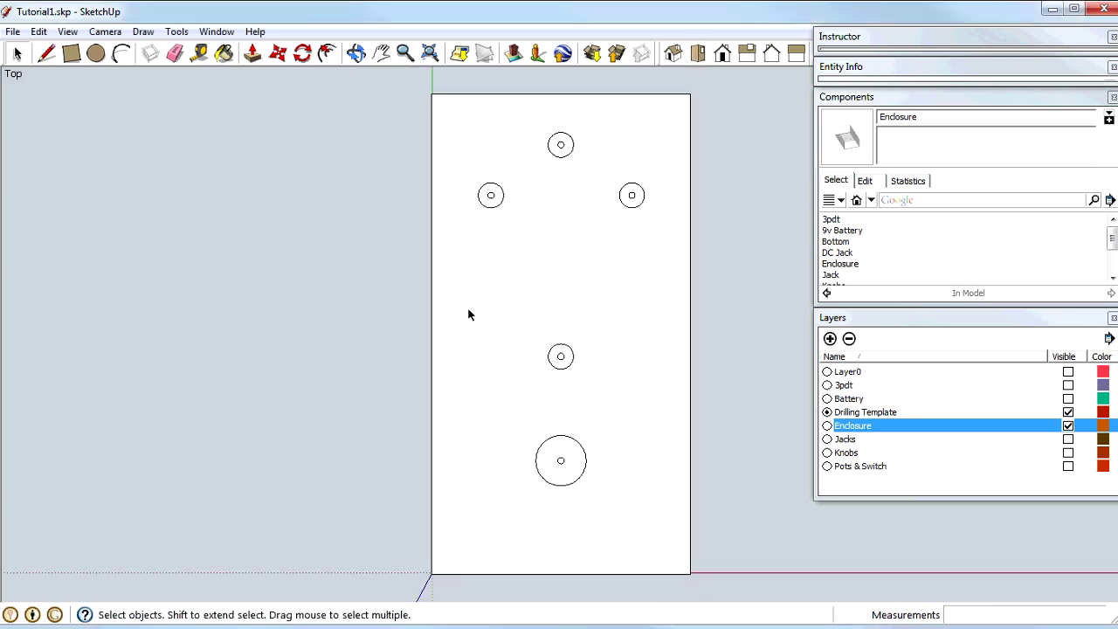
pyautogui.click(105, 33)
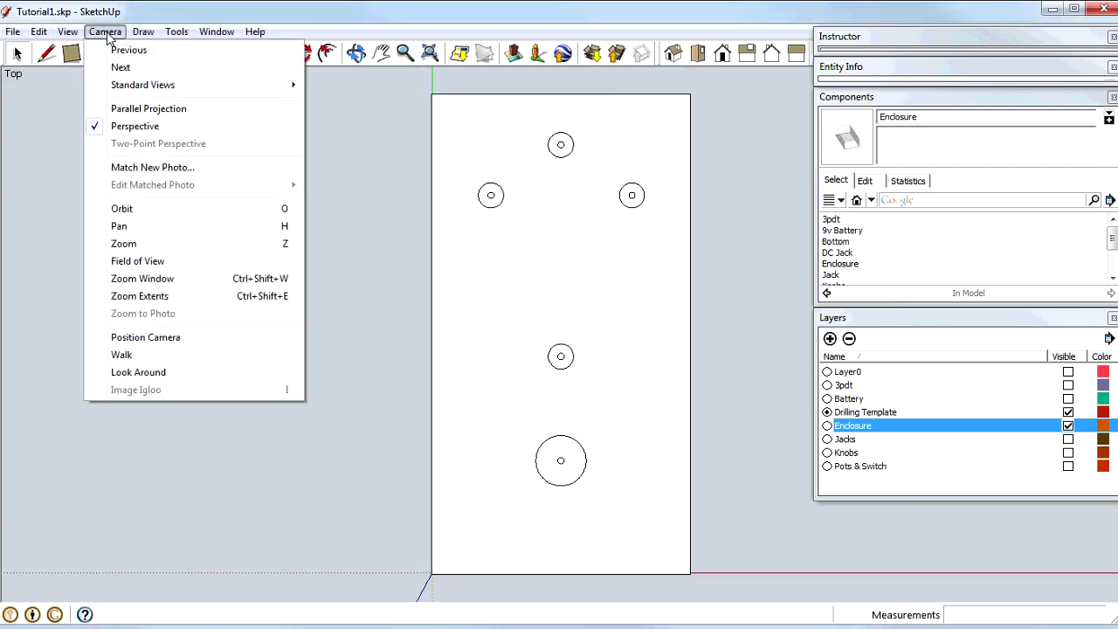
pyautogui.click(140, 110)
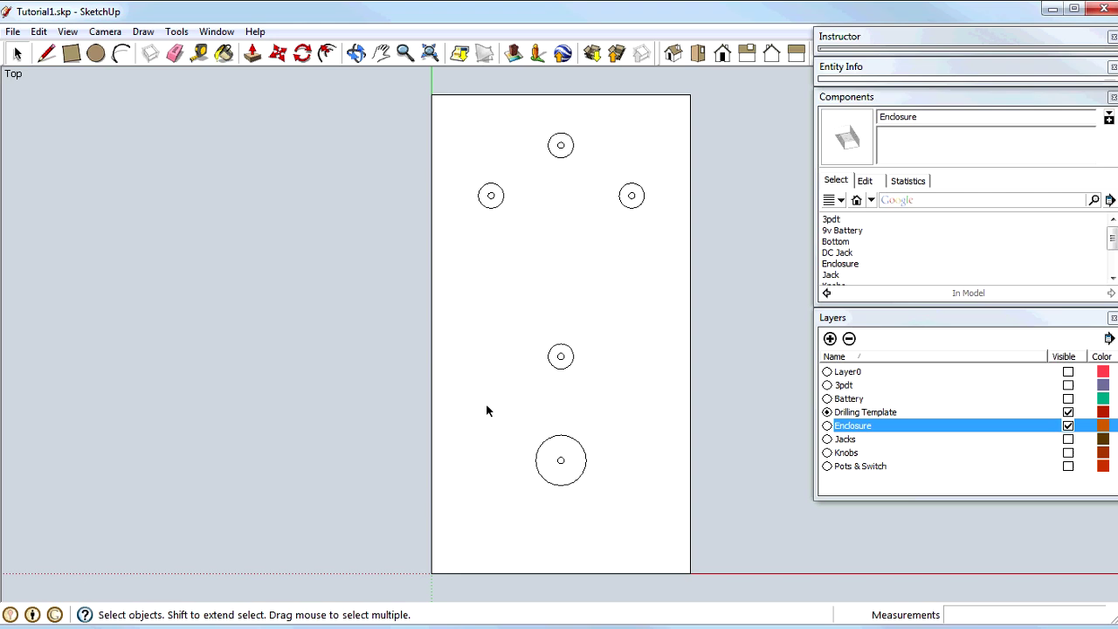
# Step: Start a print preview of the top-view drilling template and set the printer's page orientation to landscape
pyautogui.press('z')
pyautogui.moveTo(492, 407)
pyautogui.mouseDown()
pyautogui.moveTo(509, 407)
pyautogui.moveTo(509, 394)
pyautogui.mouseUp()
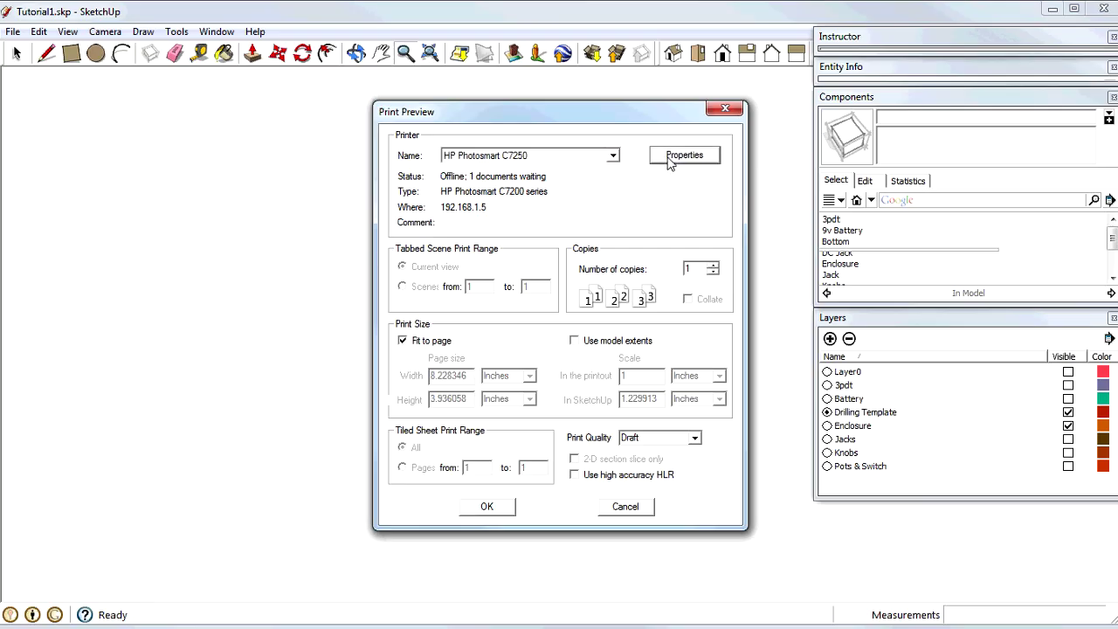
pyautogui.click(677, 156)
pyautogui.click(757, 466)
pyautogui.click(759, 494)
pyautogui.click(783, 562)
# Step: Turn off fitting to the page, set the print scale to 1 inch in the printout per 1 inch in SketchUp, and generate the preview
pyautogui.click(416, 348)
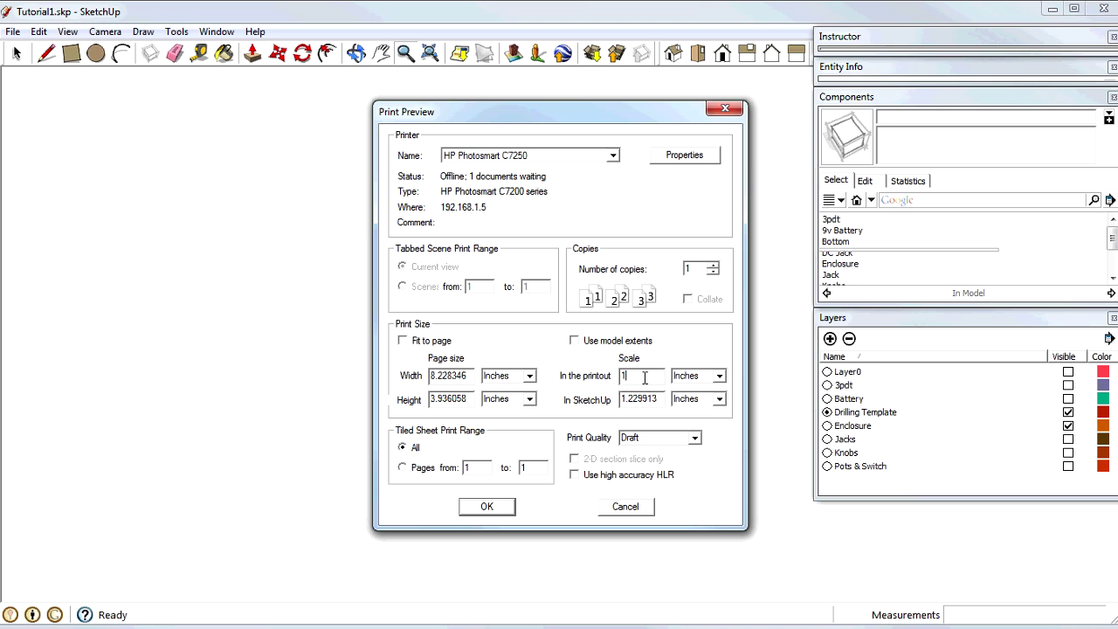
pyautogui.press('Tab')
pyautogui.write('1')
pyautogui.press('Tab')
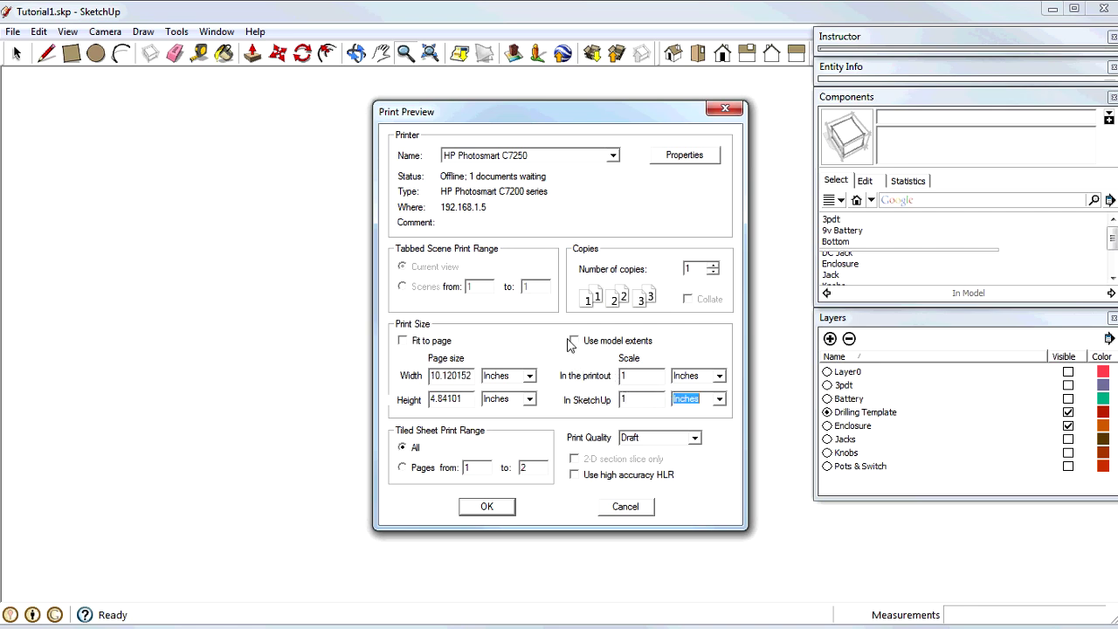
pyautogui.moveTo(574, 112); pyautogui.dragTo(523, 131)
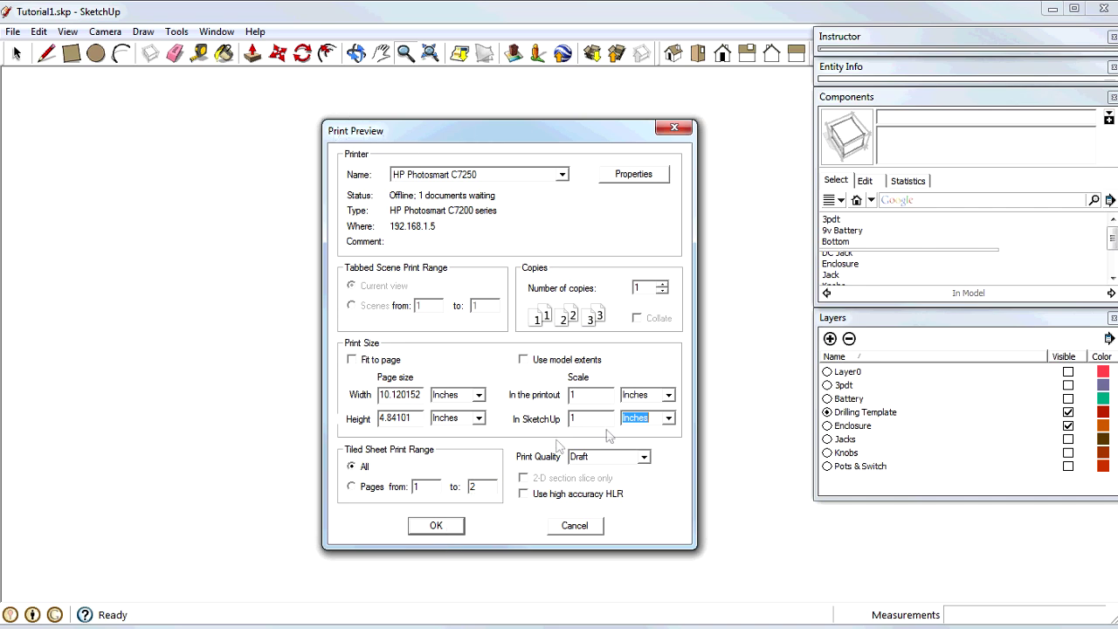
pyautogui.click(436, 525)
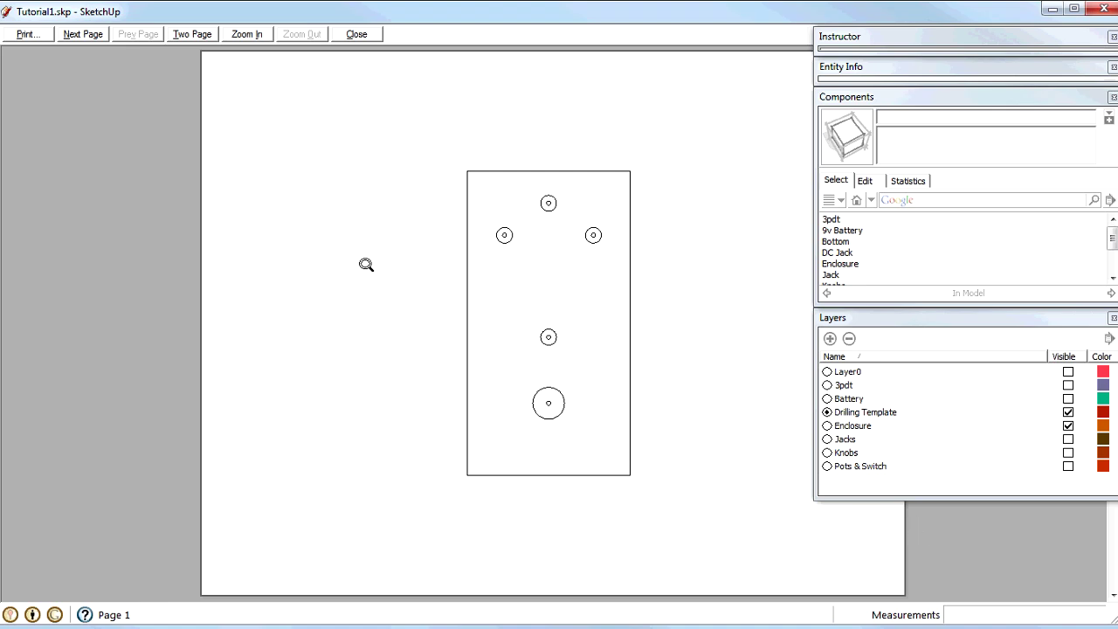
# Step: Leave the preview, reposition the top face in the view, and check its print preview again before closing it
pyautogui.press('Escape')
pyautogui.moveTo(748, 365); pyautogui.dragTo(371, 363)
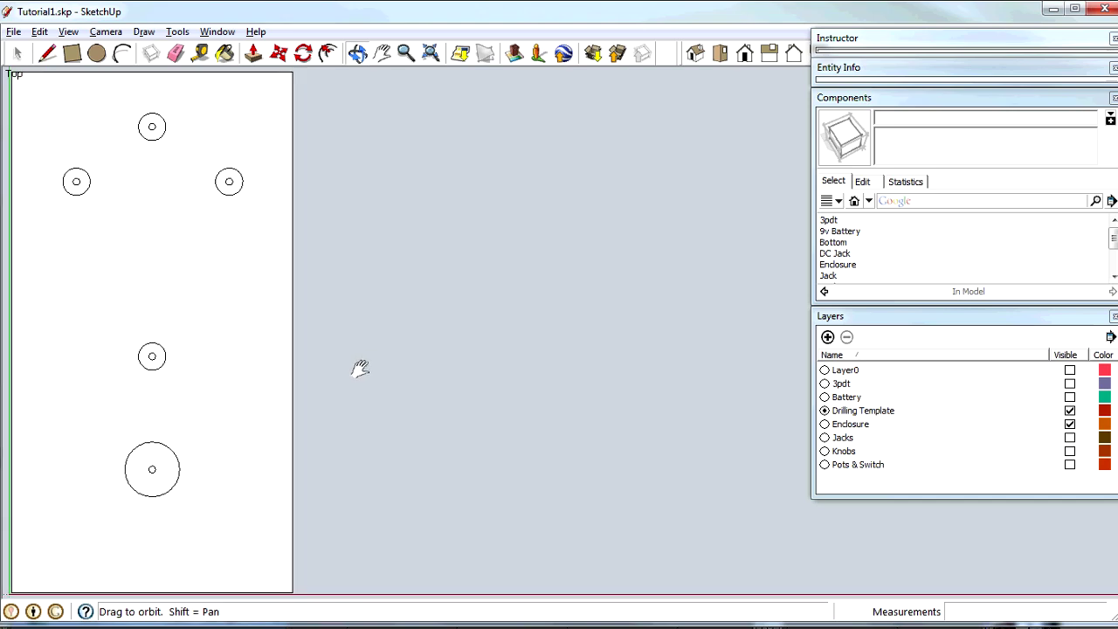
pyautogui.hotkey('alt', 'f')
pyautogui.press('v')
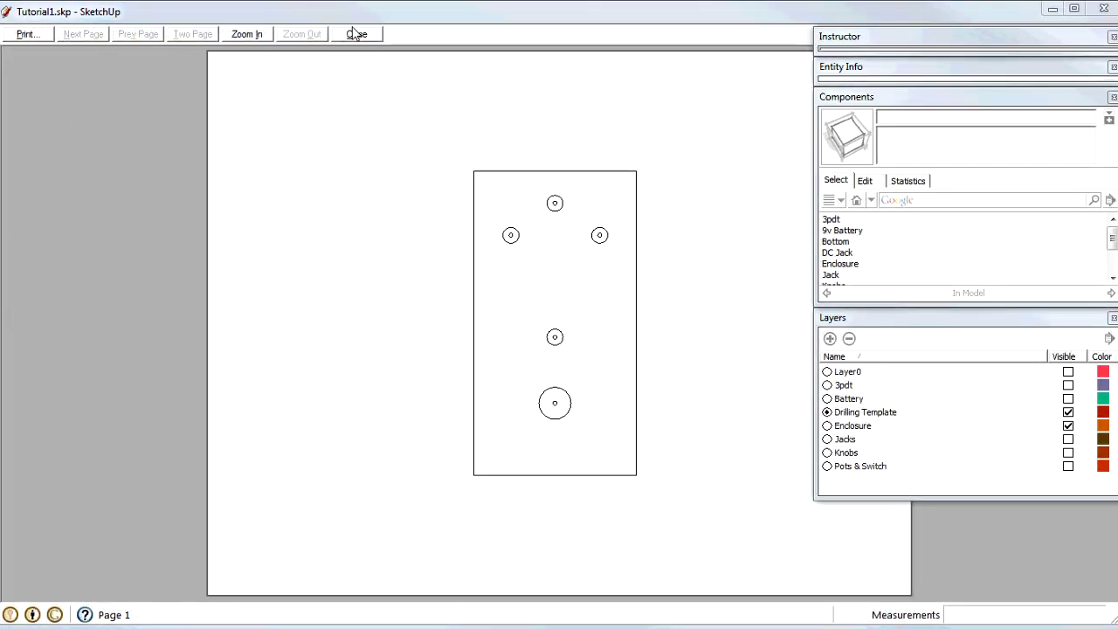
pyautogui.click(357, 33)
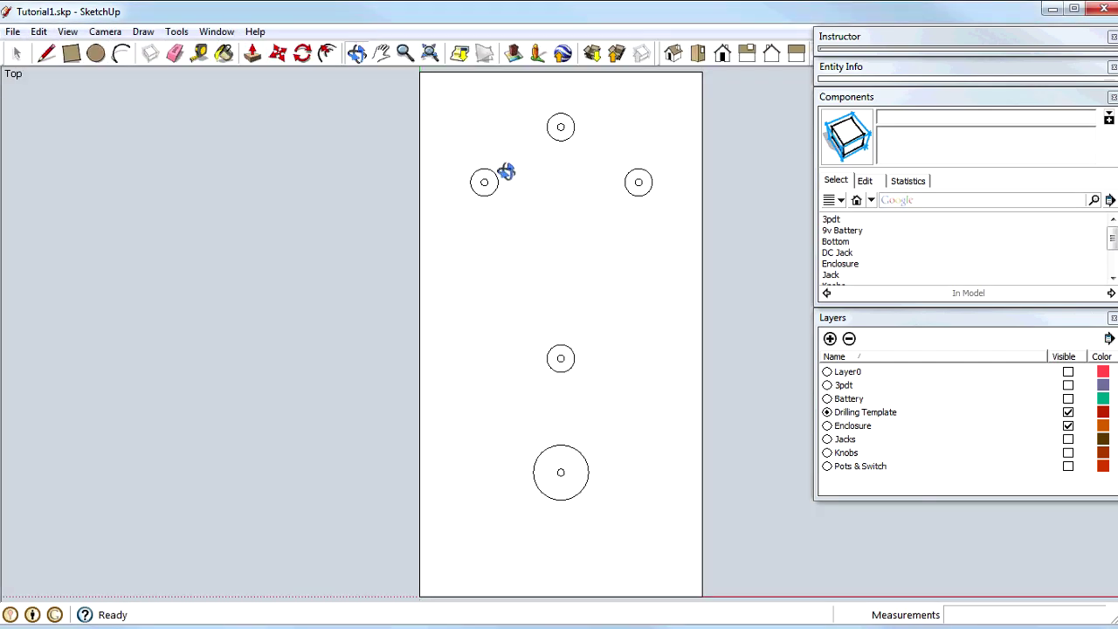
# Step: Switch to the standard right view and check the full-scale print preview of the side face with two jack holes, closing it when done
pyautogui.click(747, 55)
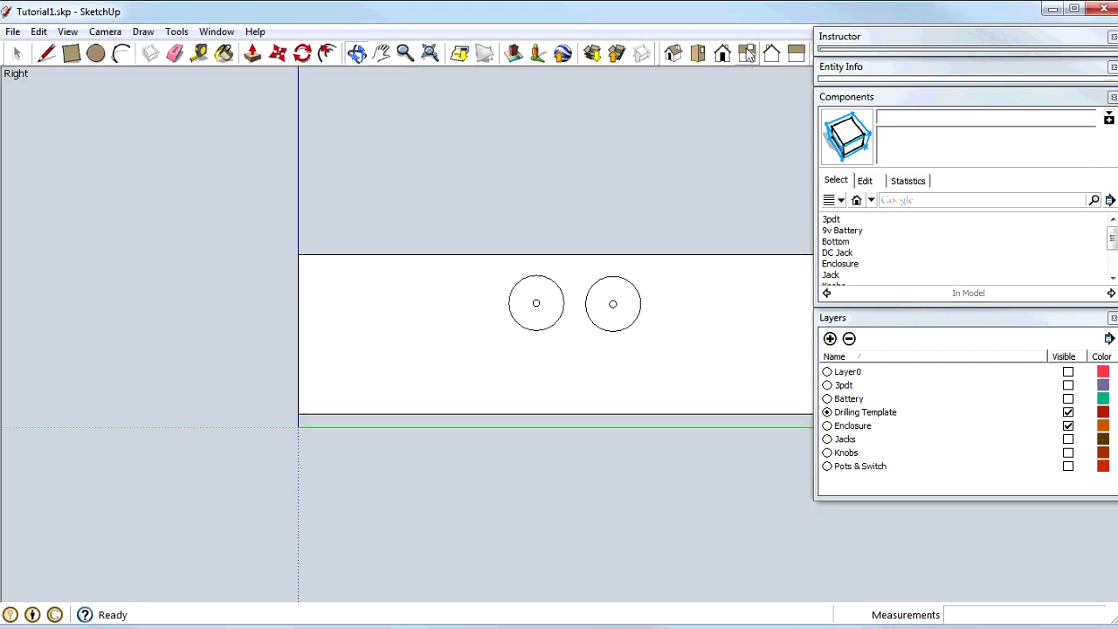
pyautogui.click(11, 33)
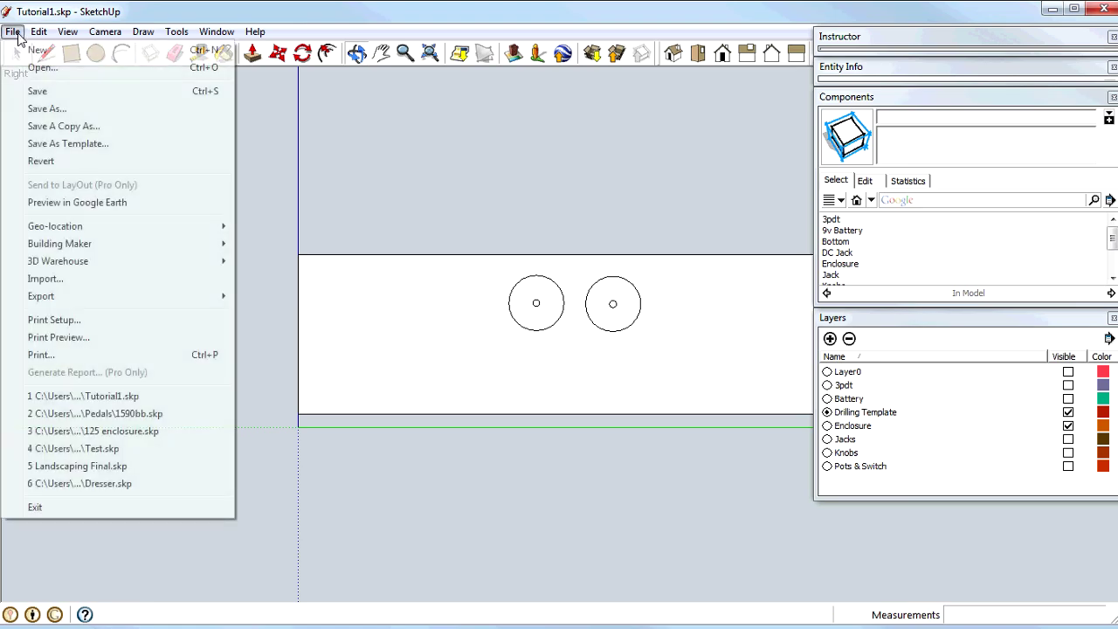
pyautogui.click(59, 337)
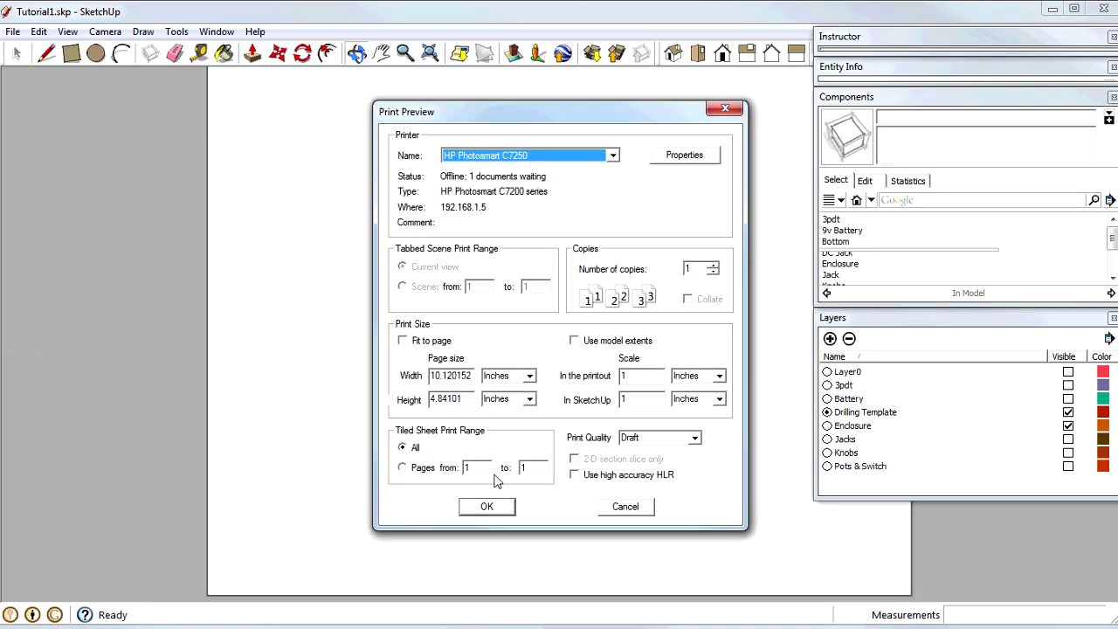
pyautogui.click(486, 507)
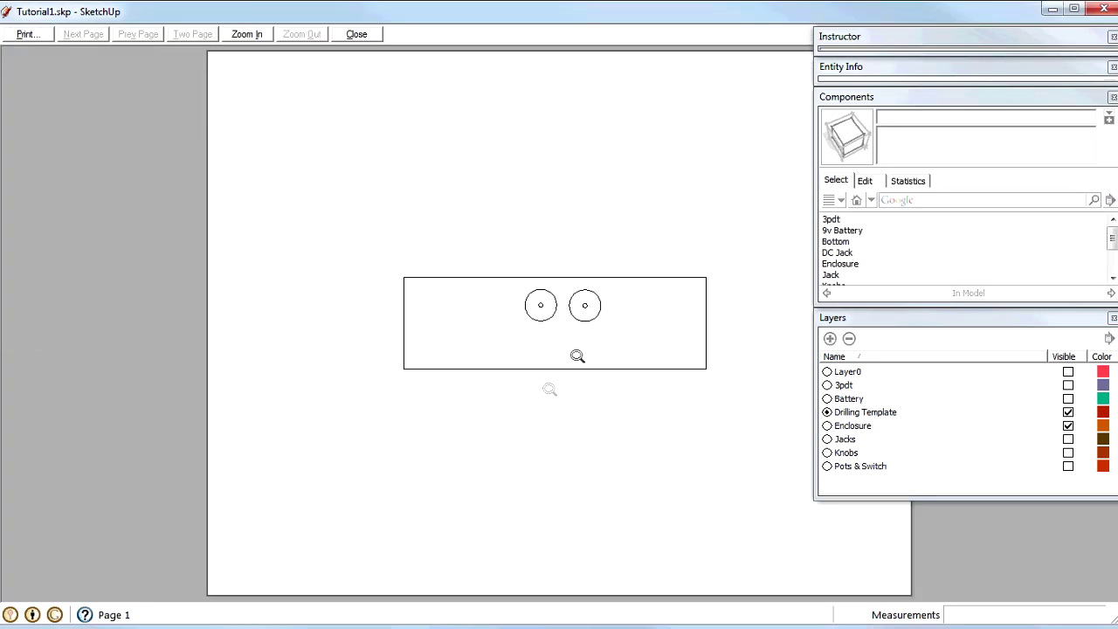
pyautogui.click(355, 35)
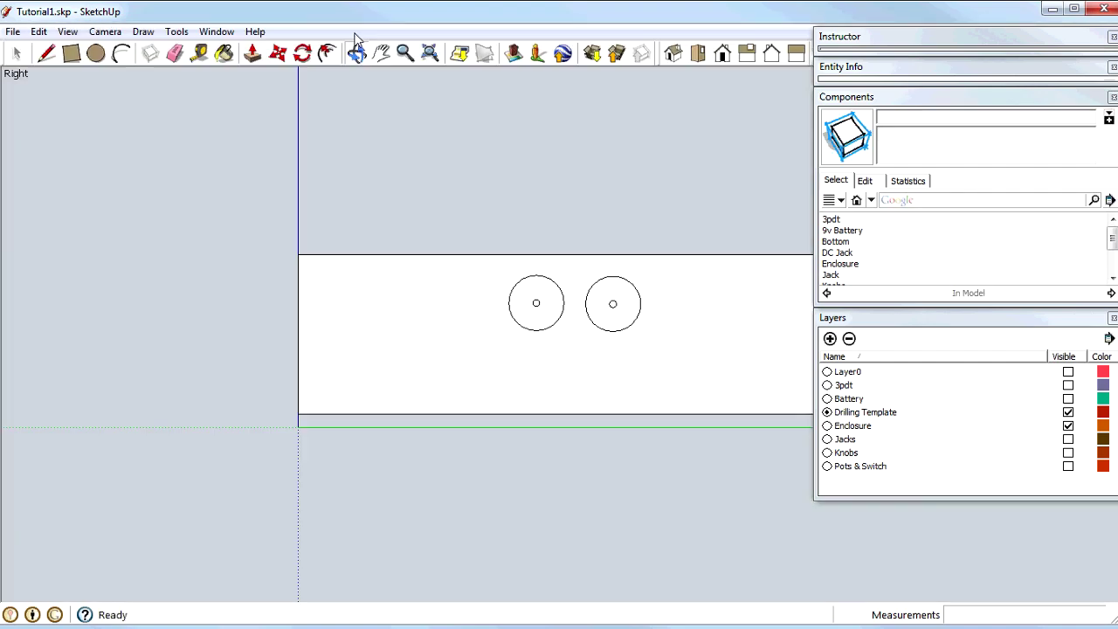
# Step: Switch to the standard left view and check the full-scale print preview of the side face with the single jack hole, closing it when done
pyautogui.click(795, 54)
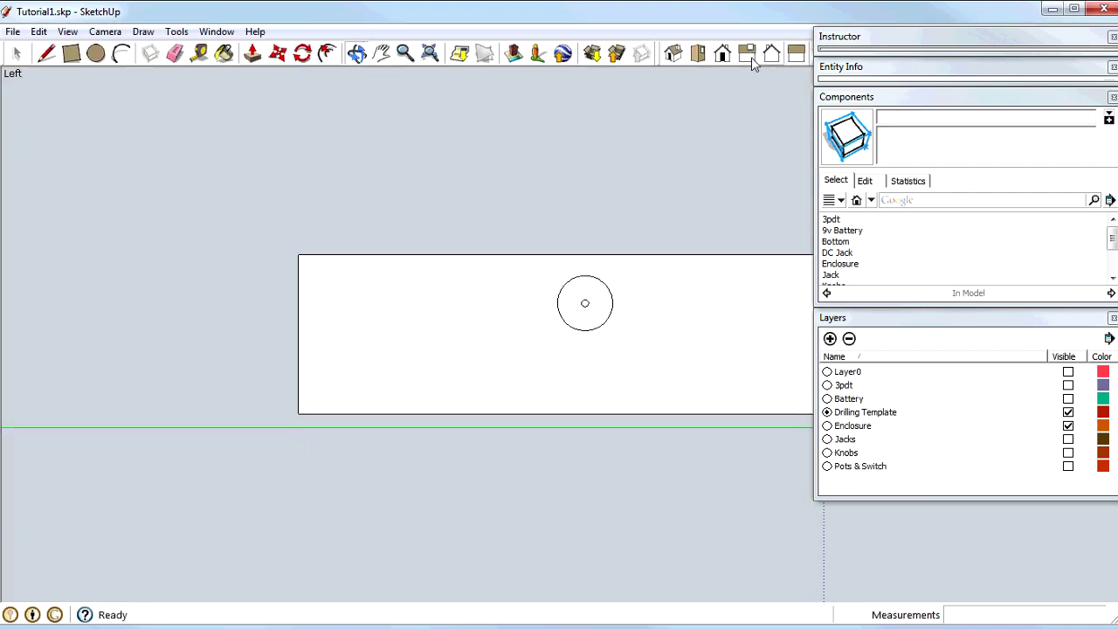
pyautogui.click(13, 33)
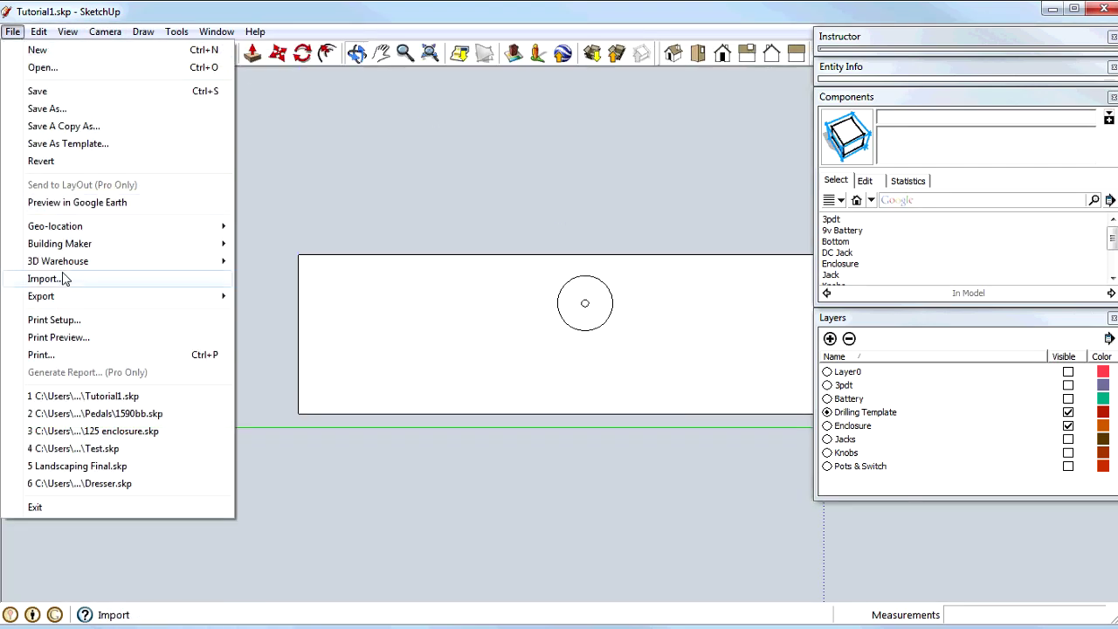
pyautogui.click(70, 333)
pyautogui.click(487, 509)
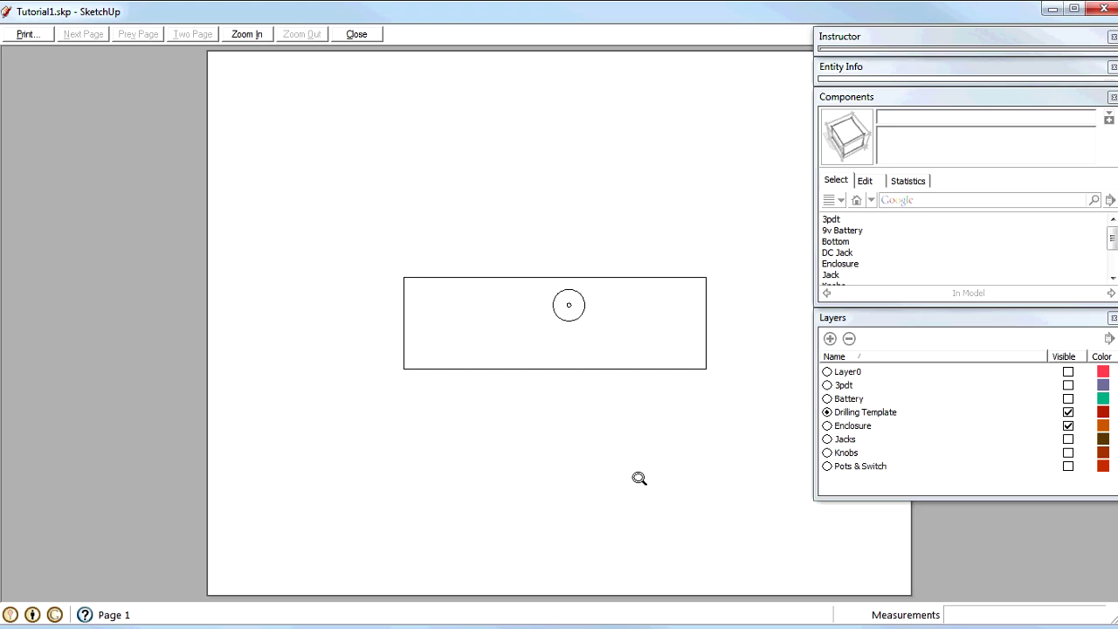
pyautogui.click(358, 35)
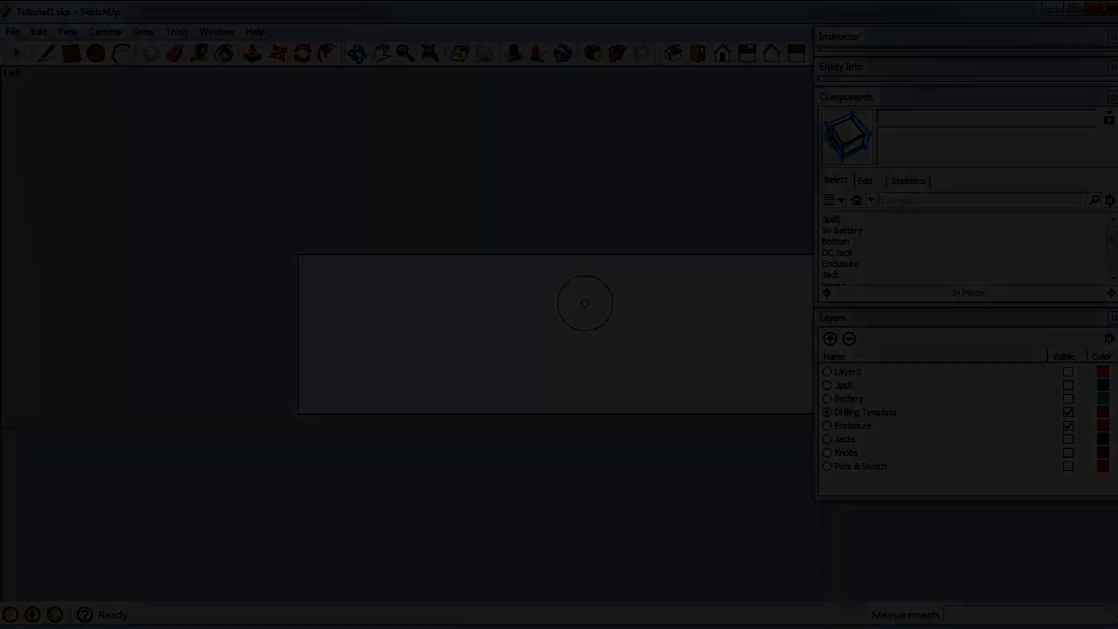